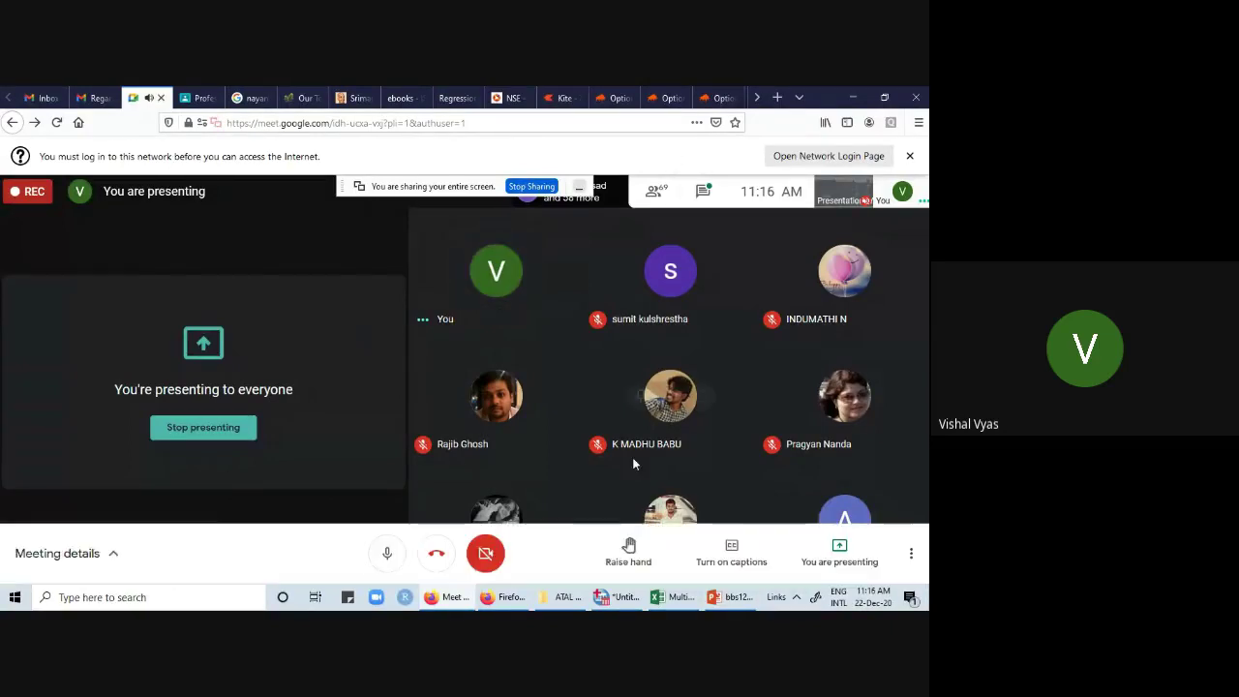
- Switch from the Meet call to the Multiple Regression workbook in Excel, showing the MRData (2) sheet
mouse_move(663, 603)
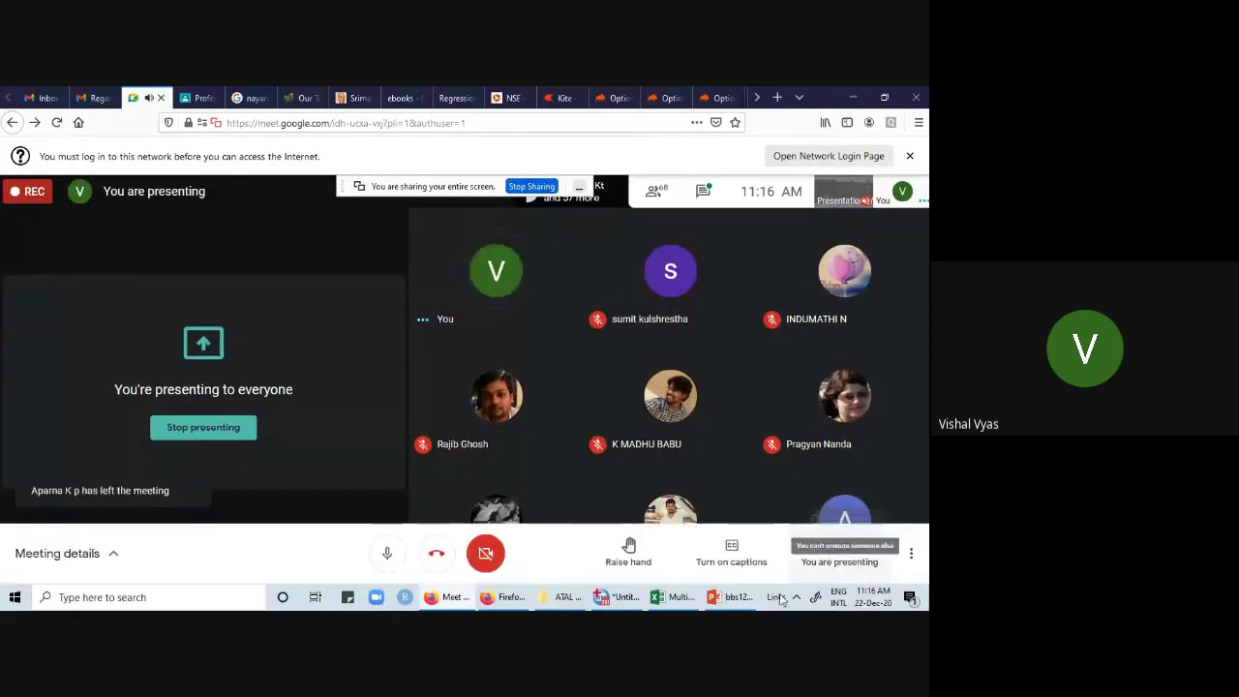
mouse_move(739, 605)
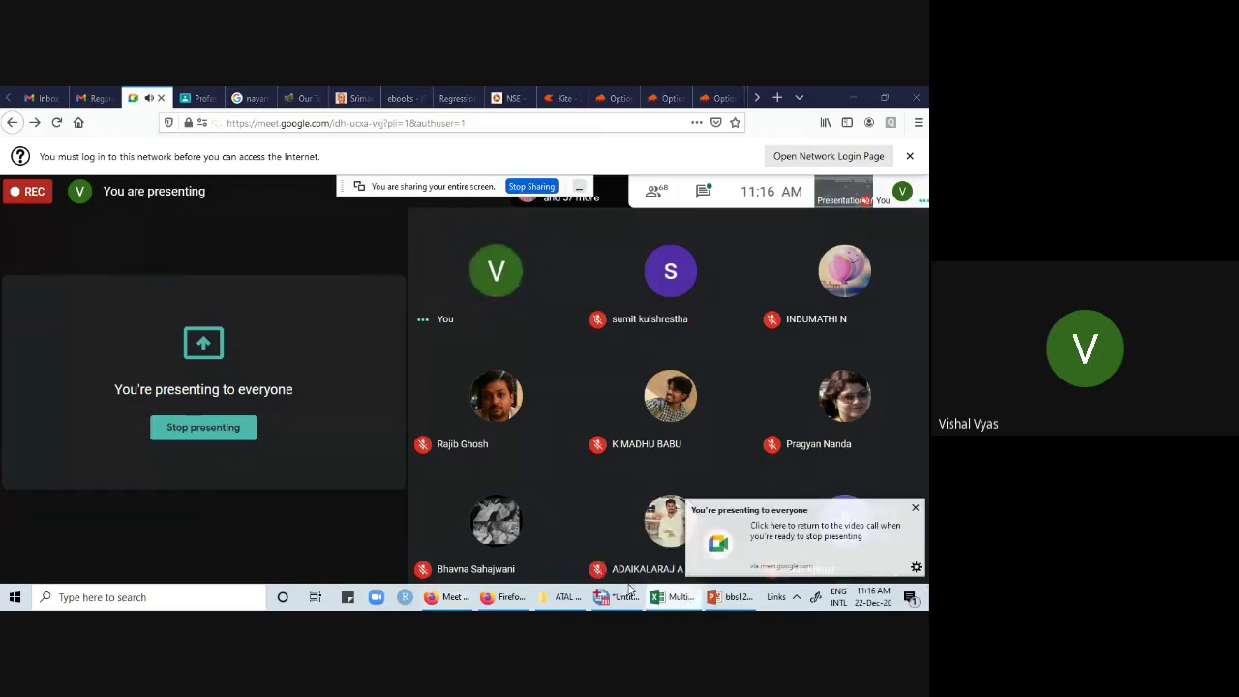
click(679, 603)
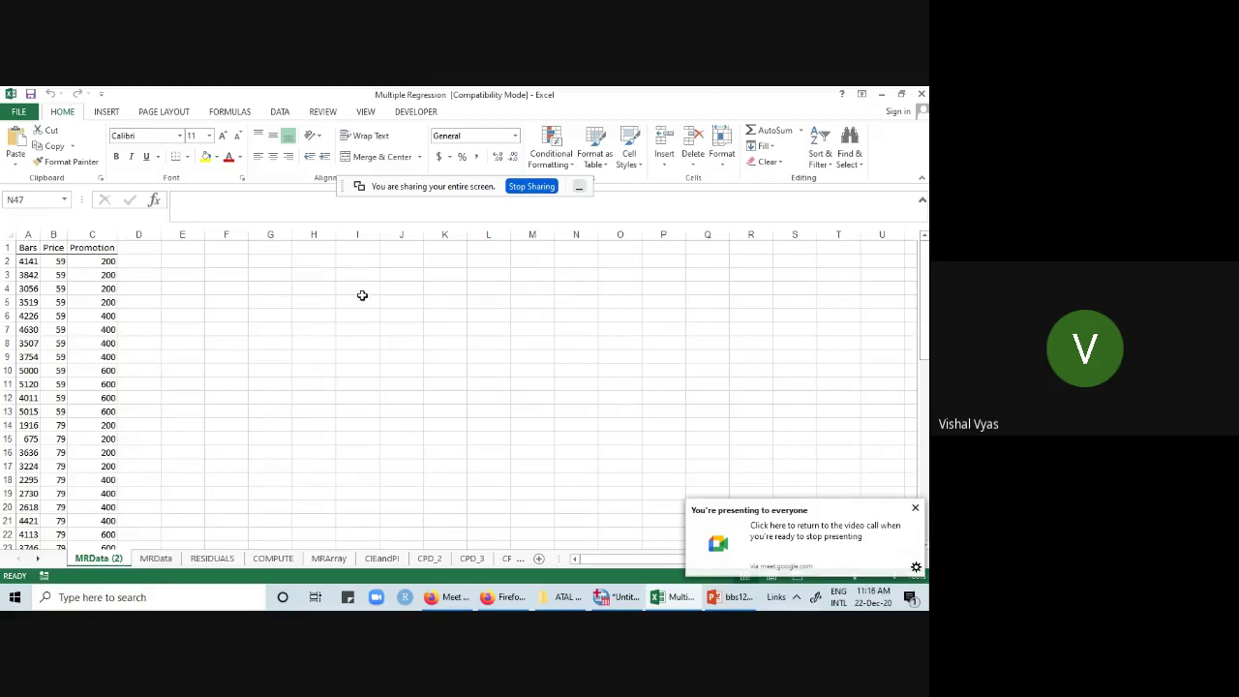
mouse_move(455, 603)
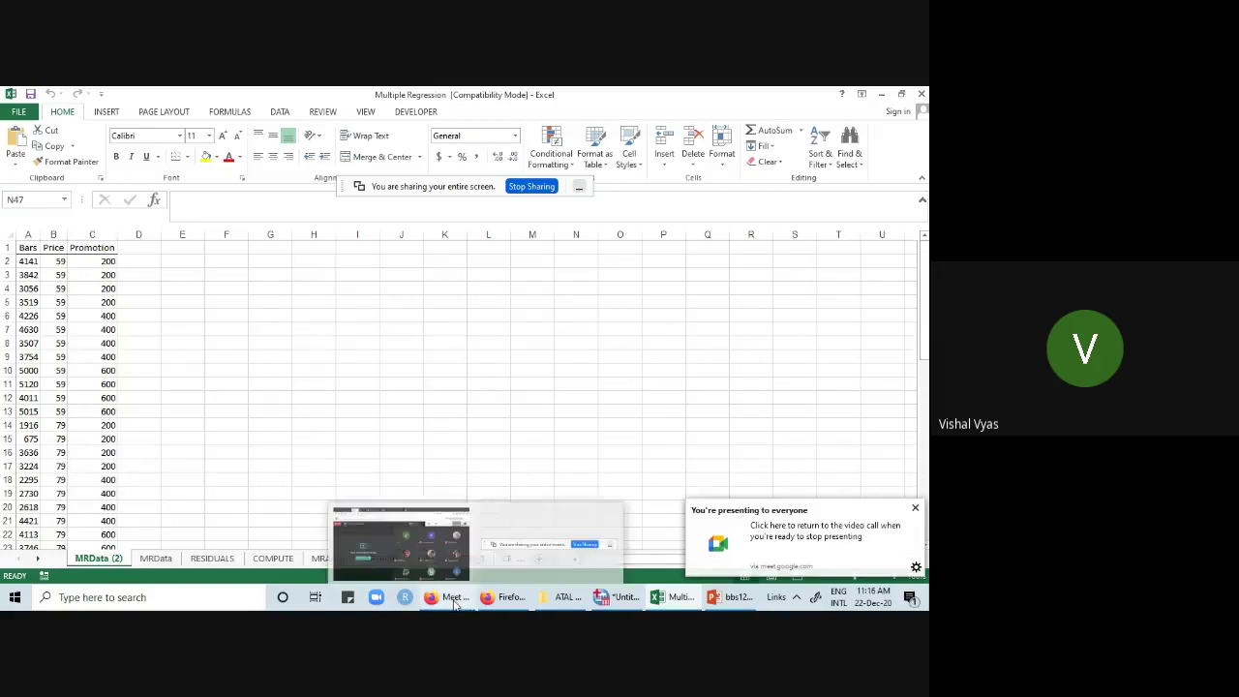
click(455, 603)
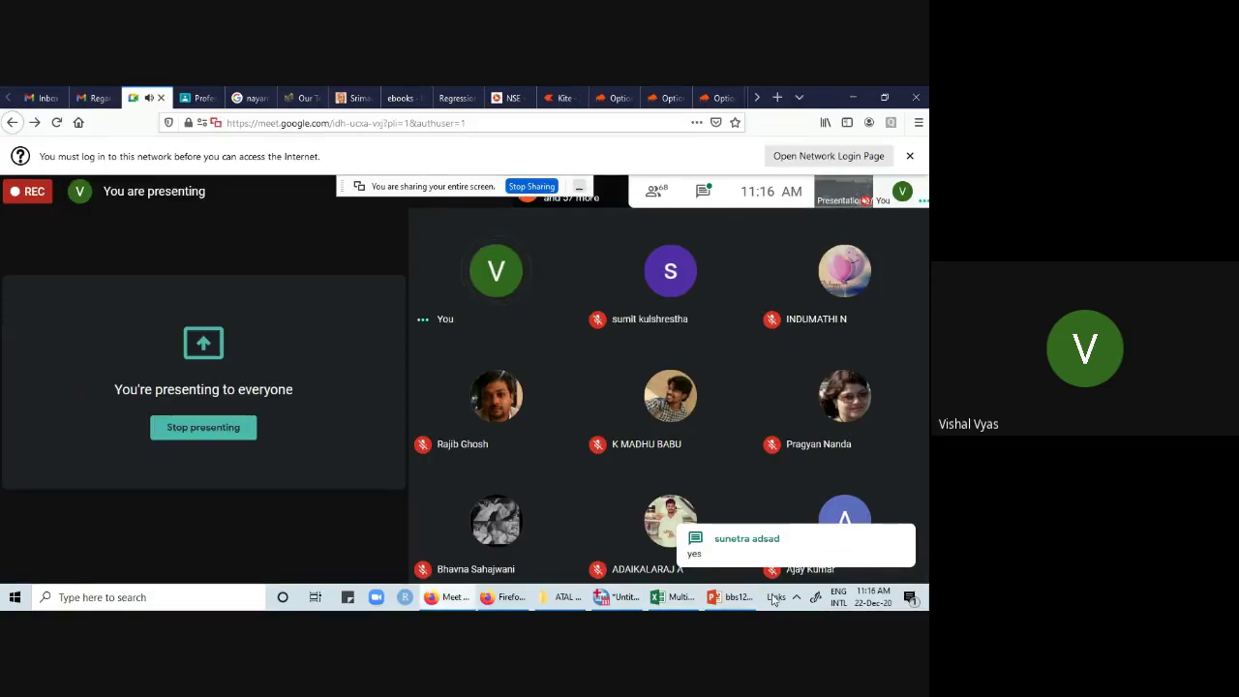
click(675, 598)
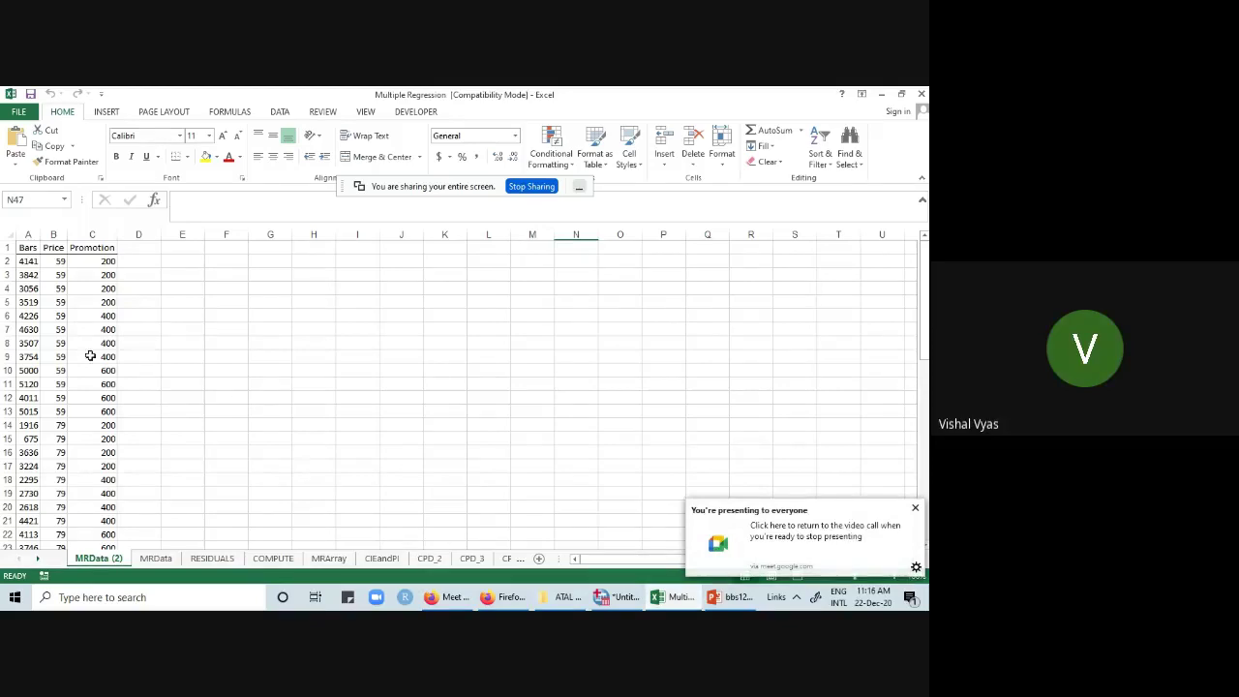
- Widen column A and plot its Bars data in A1:A35 as a 2-D line chart placed over columns J to Q
drag(28, 250, 38, 521)
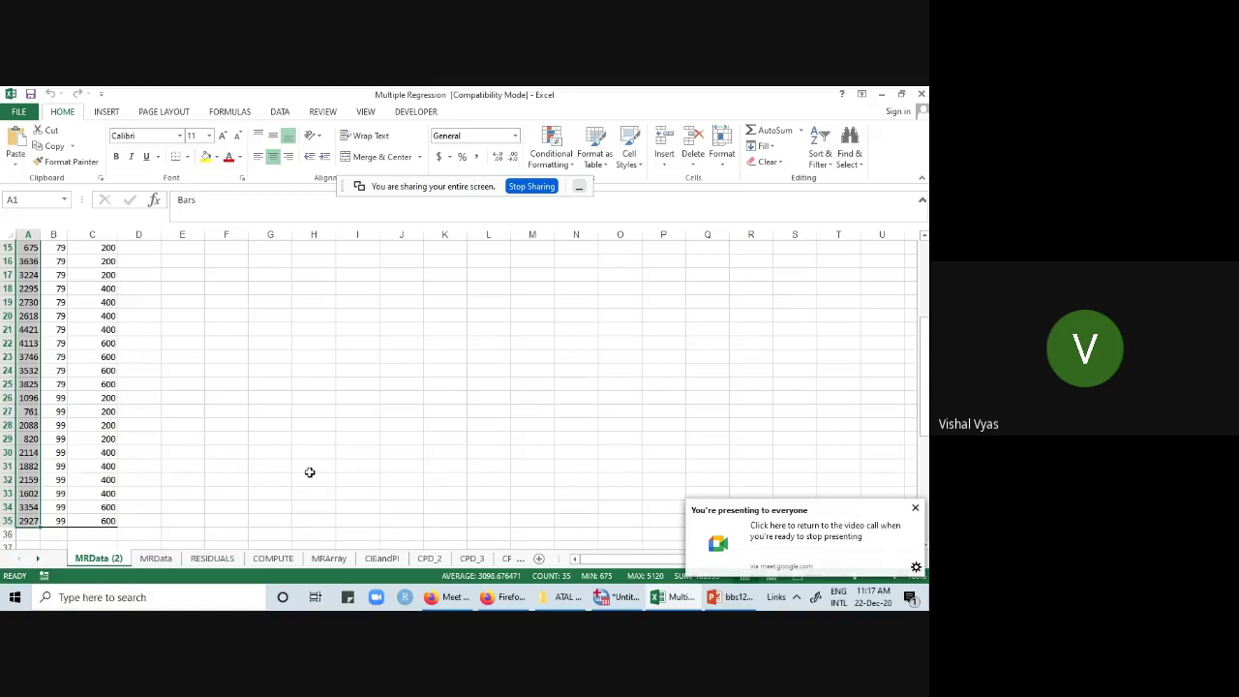
scroll(235, 415, up, 5)
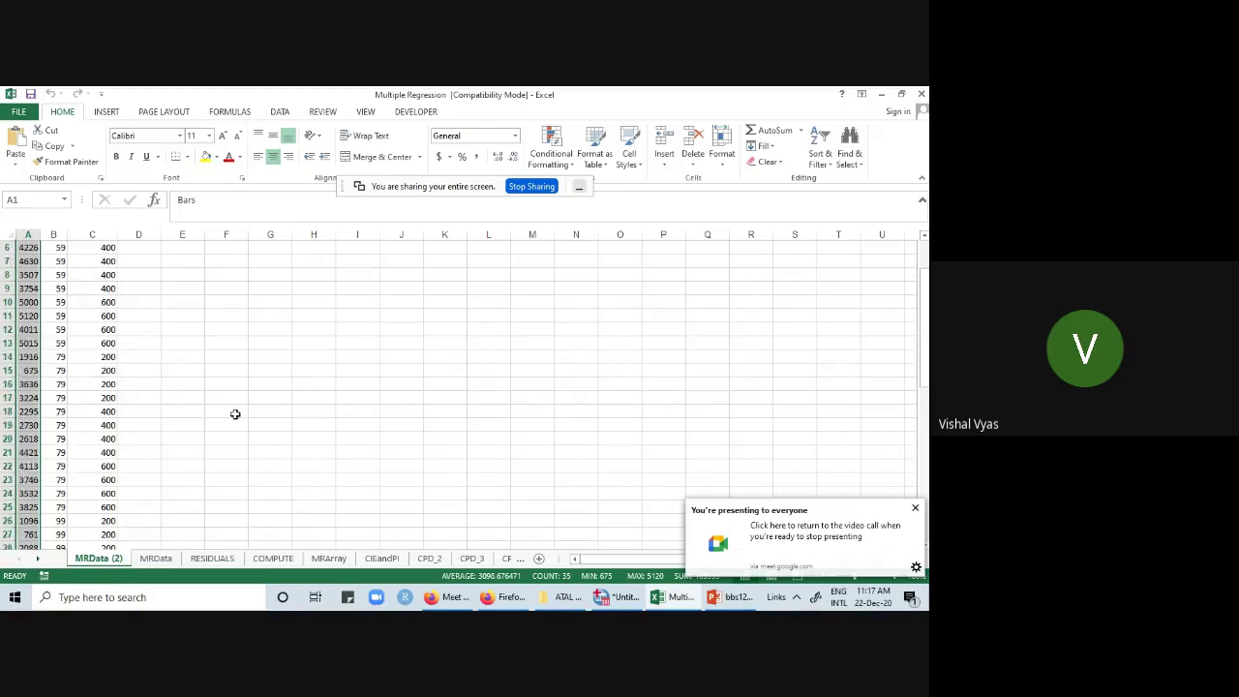
drag(41, 234, 45, 517)
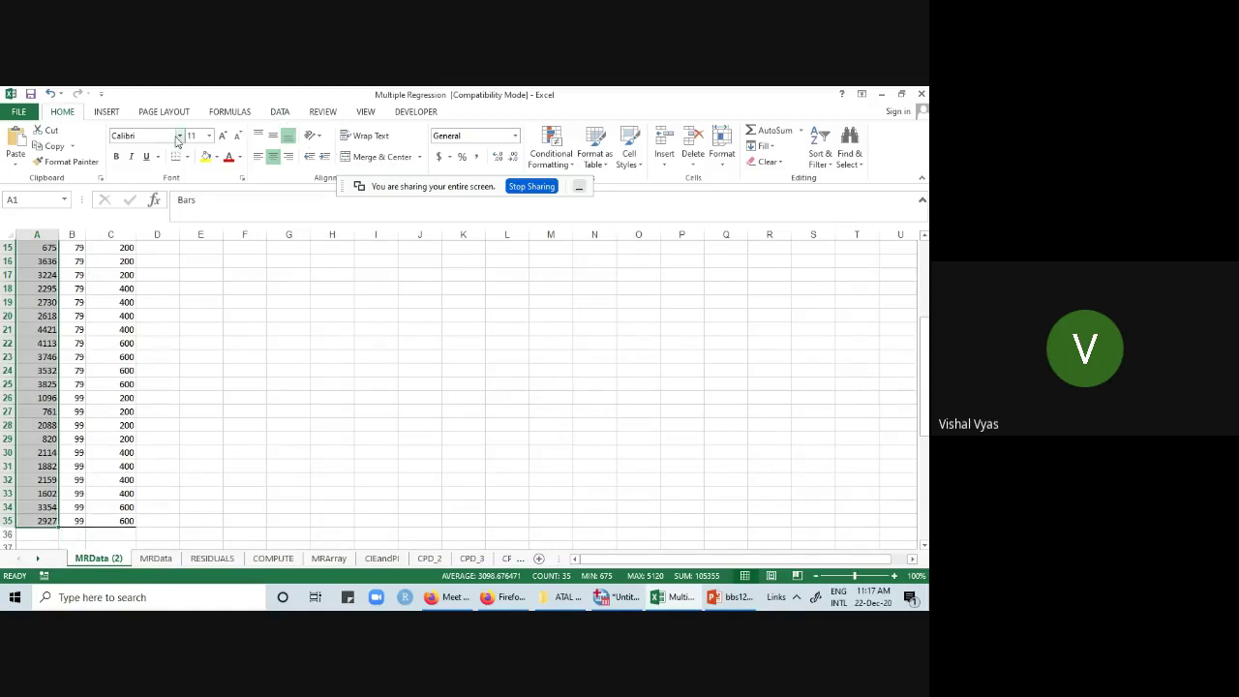
click(107, 112)
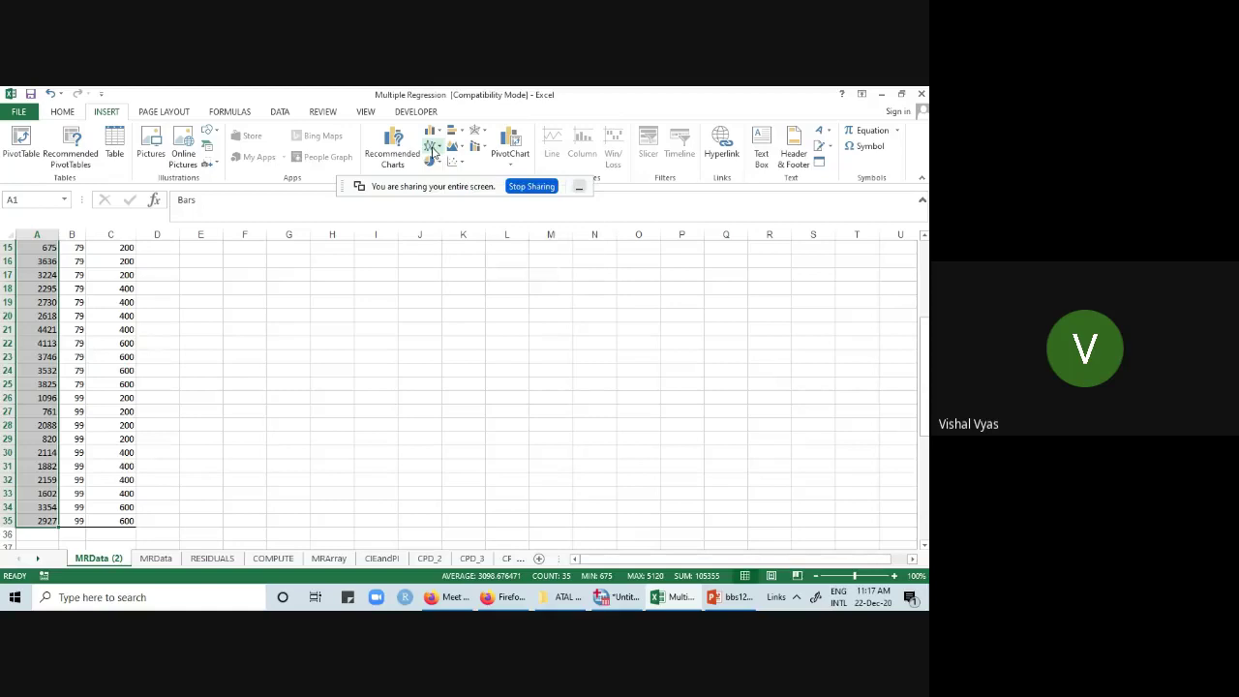
click(432, 151)
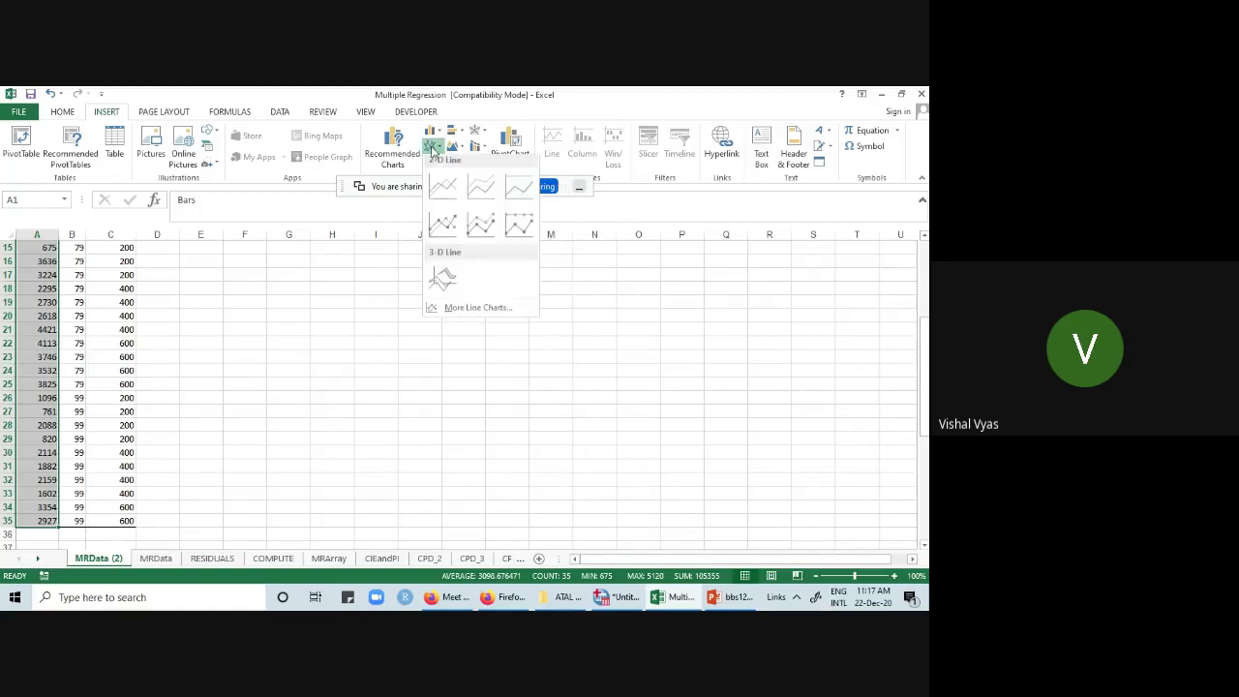
click(445, 198)
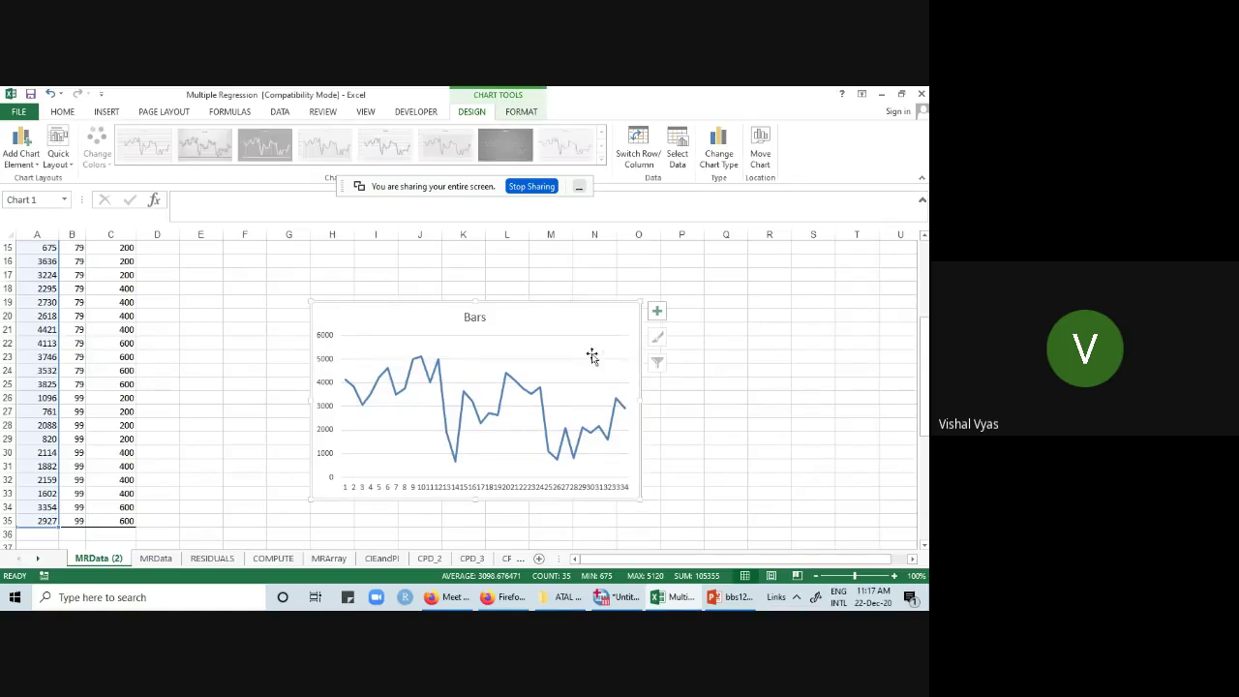
drag(593, 328, 678, 290)
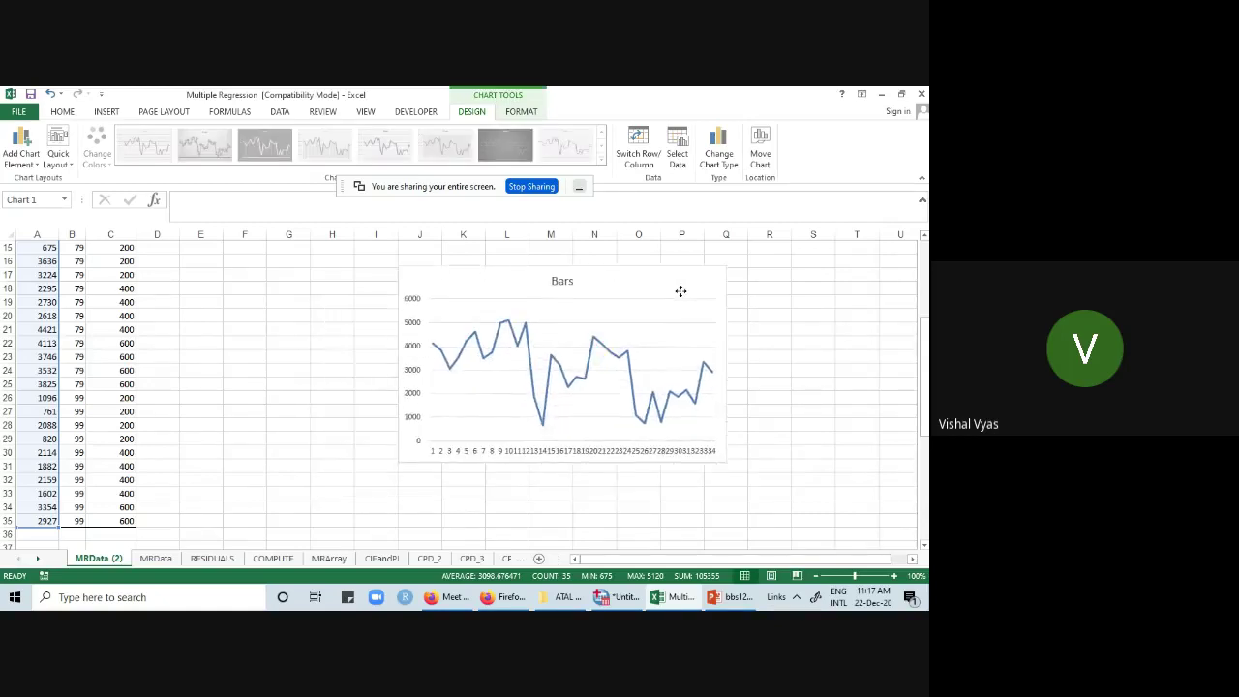
- Examine the Bars line chart alongside the Bars, Price and Promotion data down to row 35
scroll(199, 401, up, 4)
scroll(126, 358, up, 1)
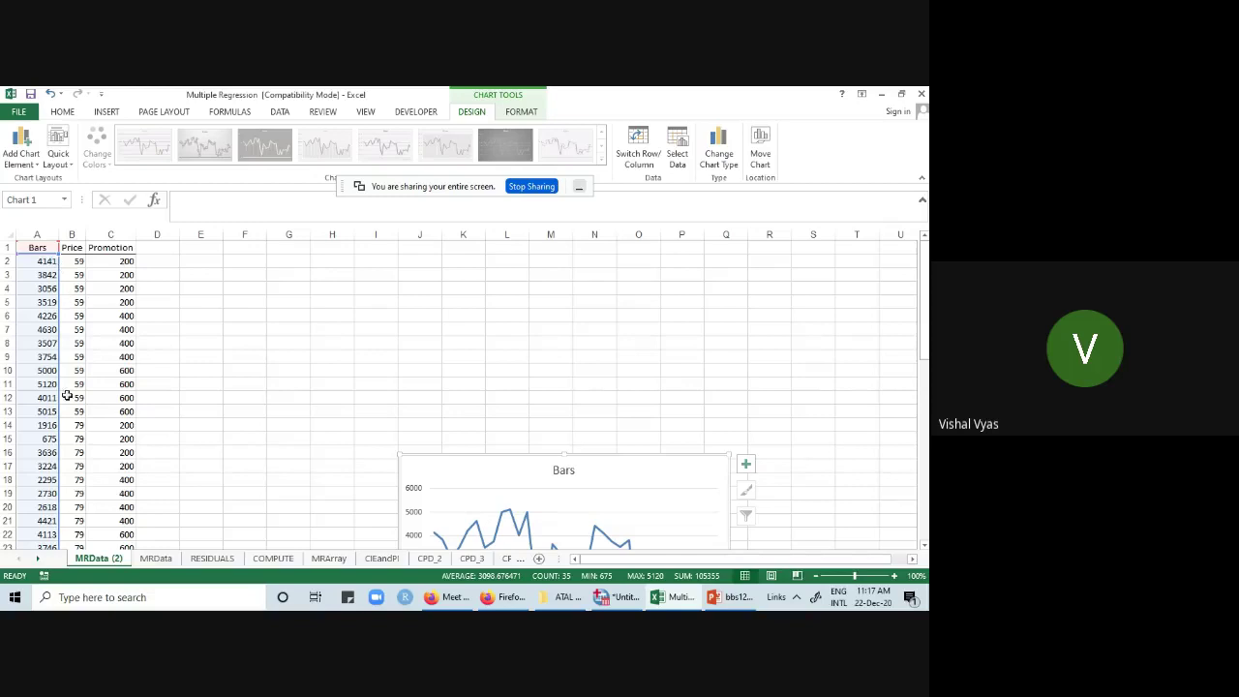
click(259, 412)
scroll(261, 414, down, 1)
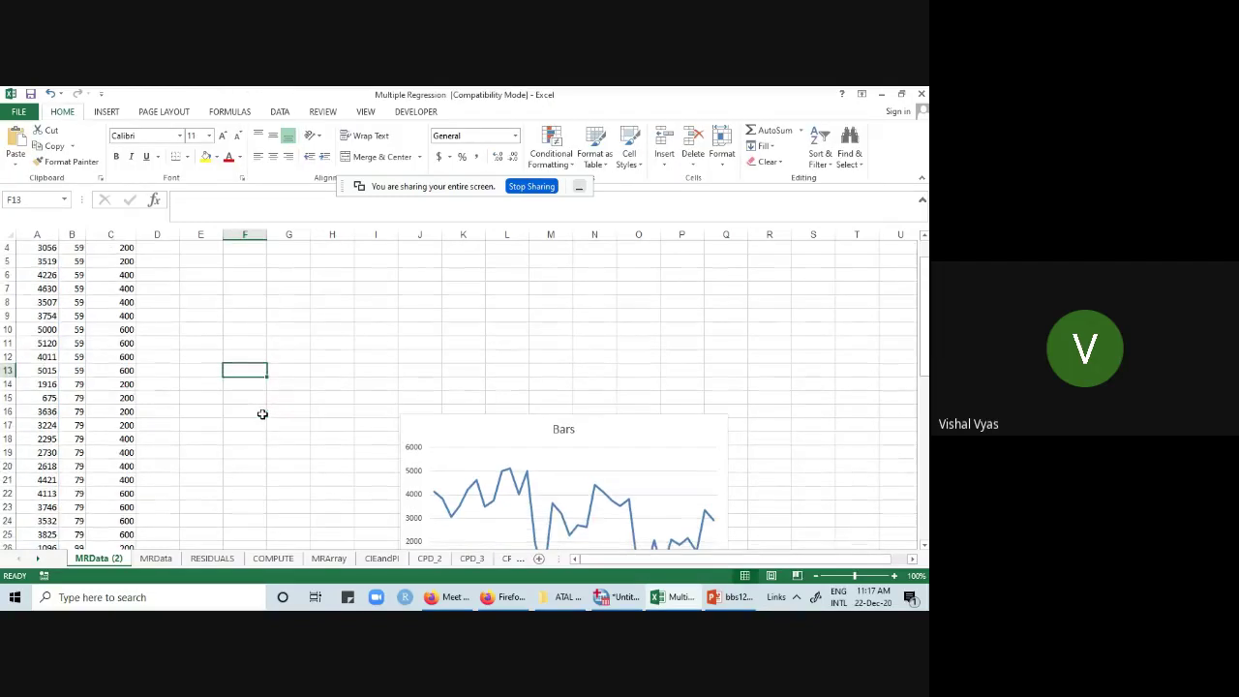
scroll(262, 413, up, 1)
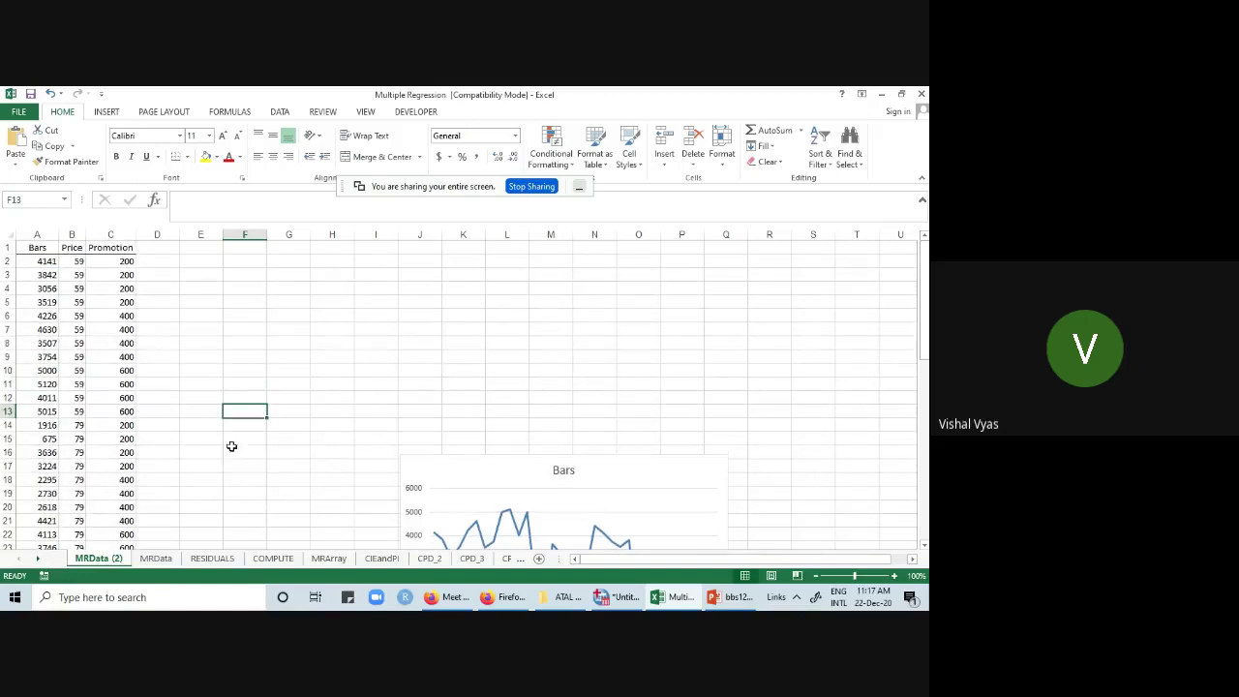
scroll(625, 407, down, 4)
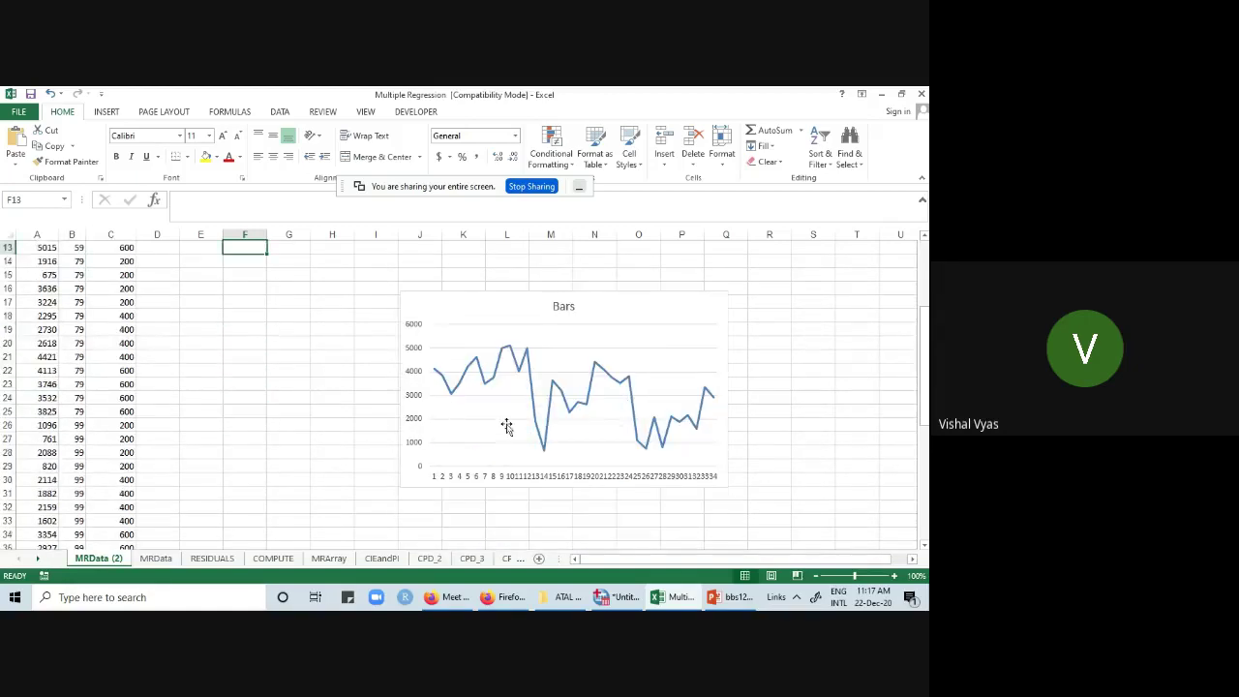
scroll(205, 519, down, 3)
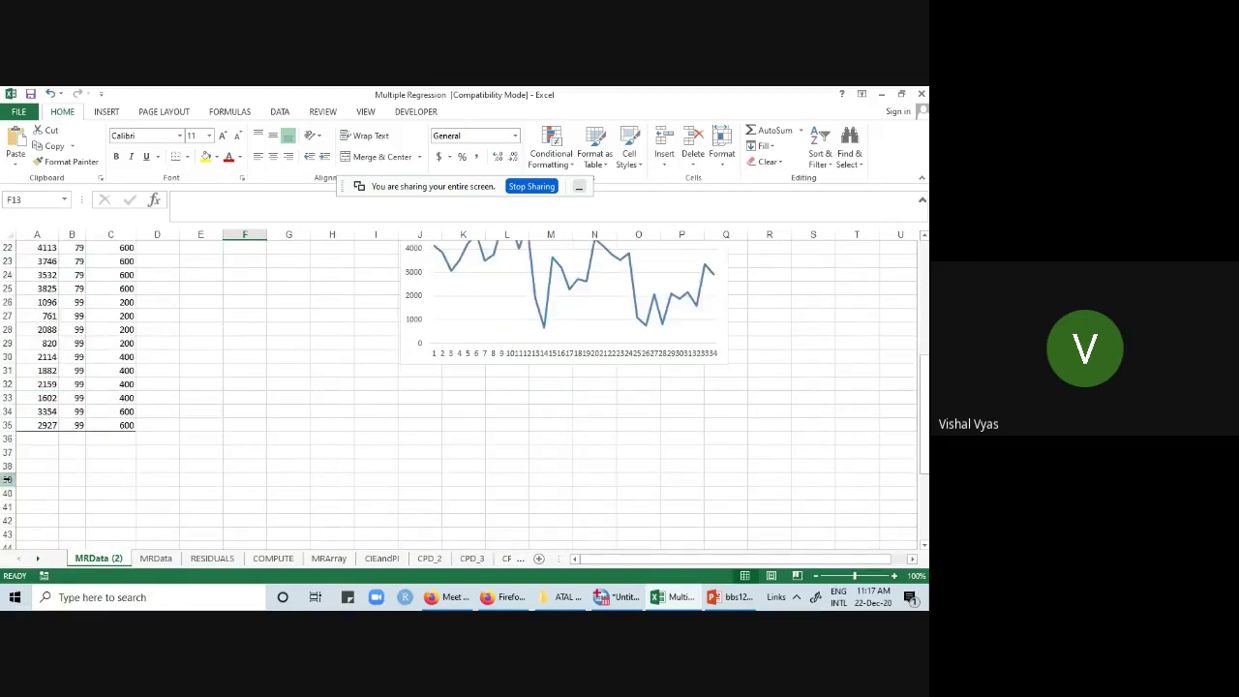
click(41, 458)
scroll(223, 488, up, 1)
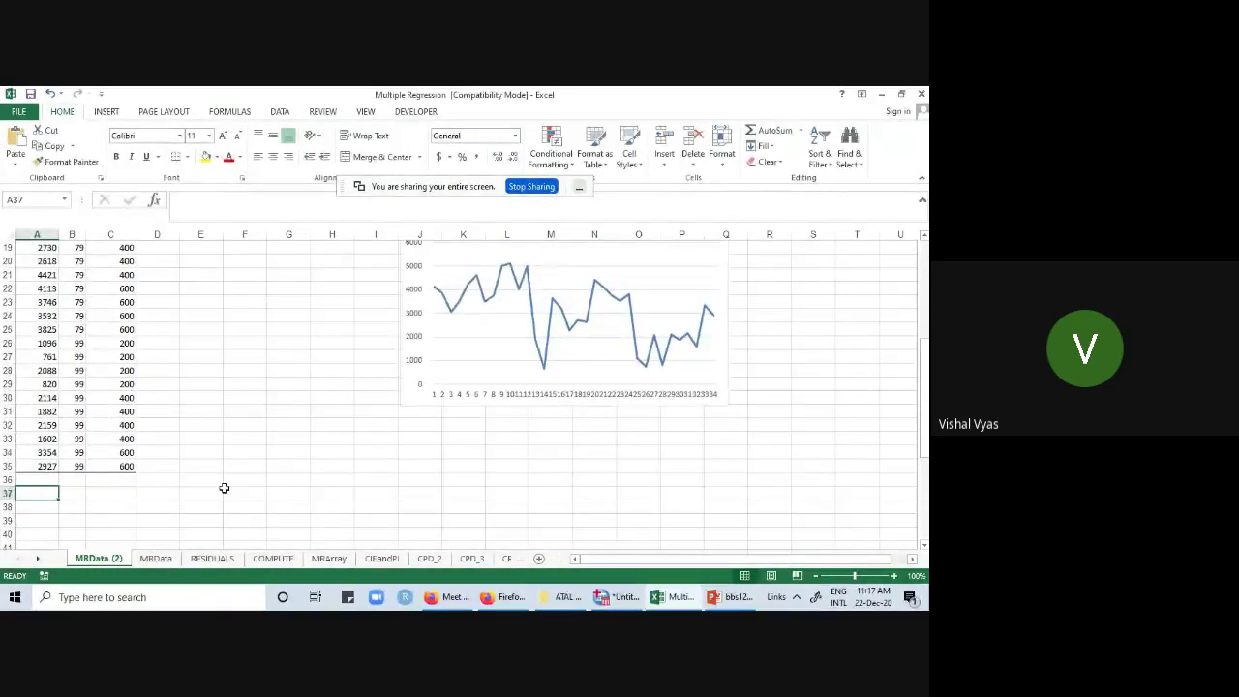
scroll(223, 488, up, 2)
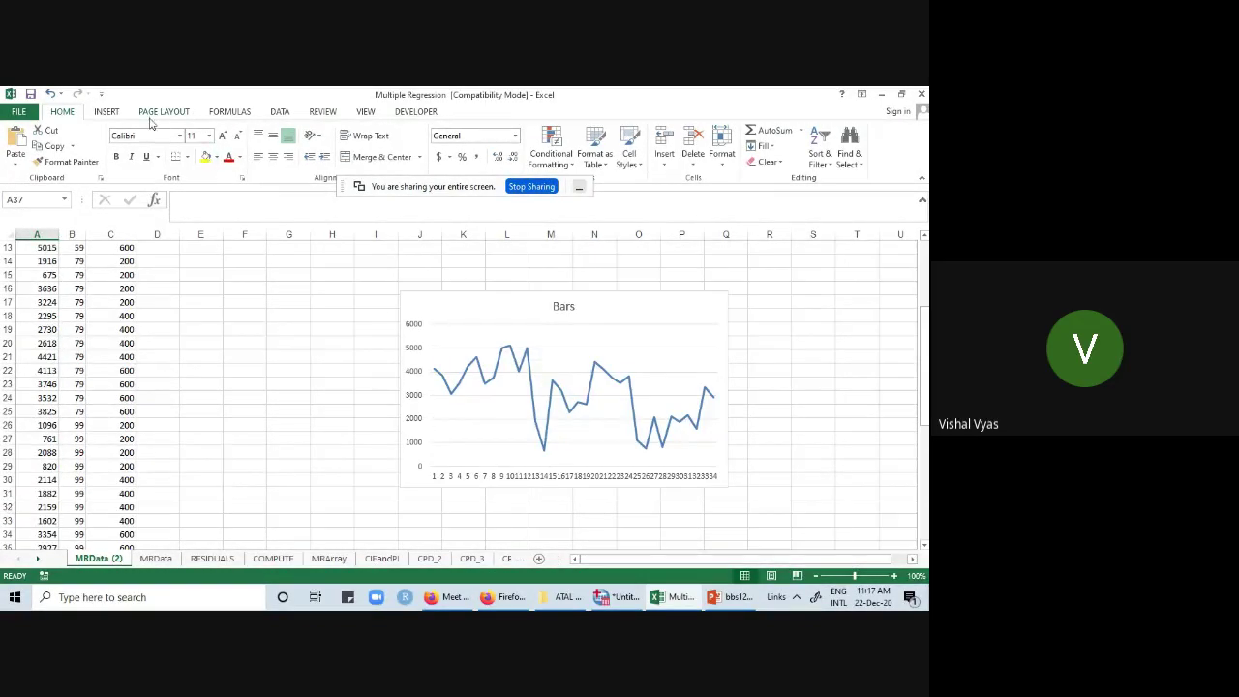
- Check in the Excel add-ins settings that Analysis ToolPak is enabled, and accept the add-in selection
click(280, 113)
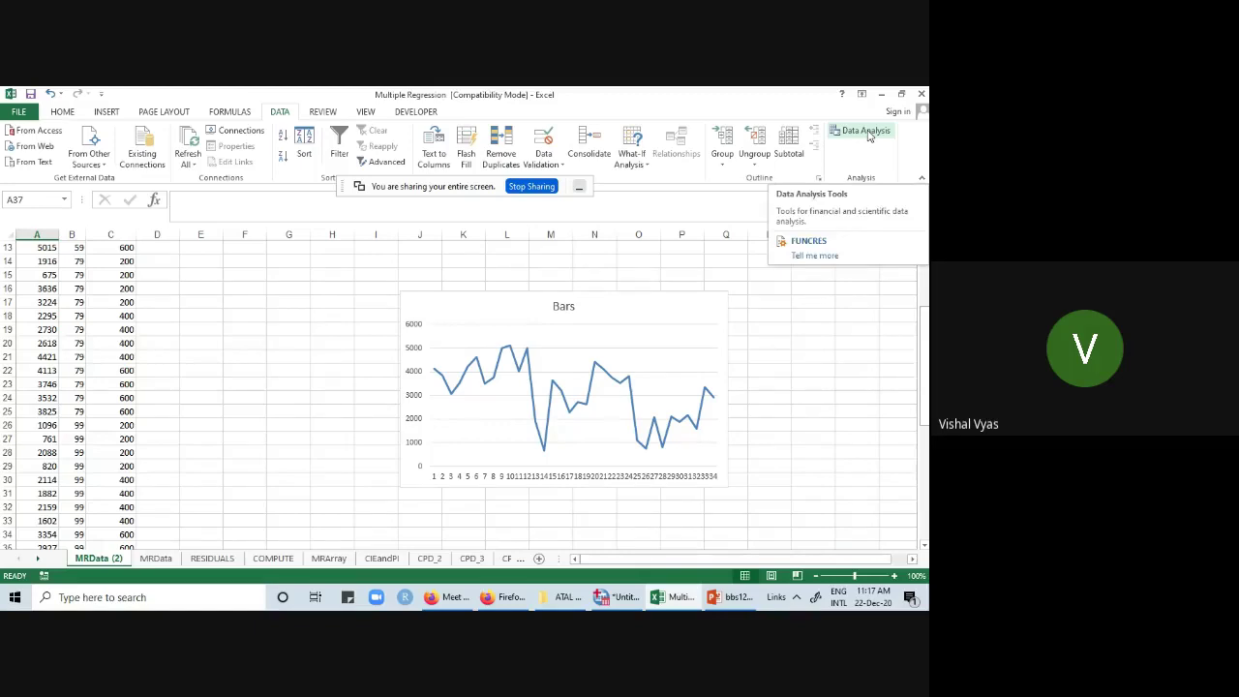
click(19, 112)
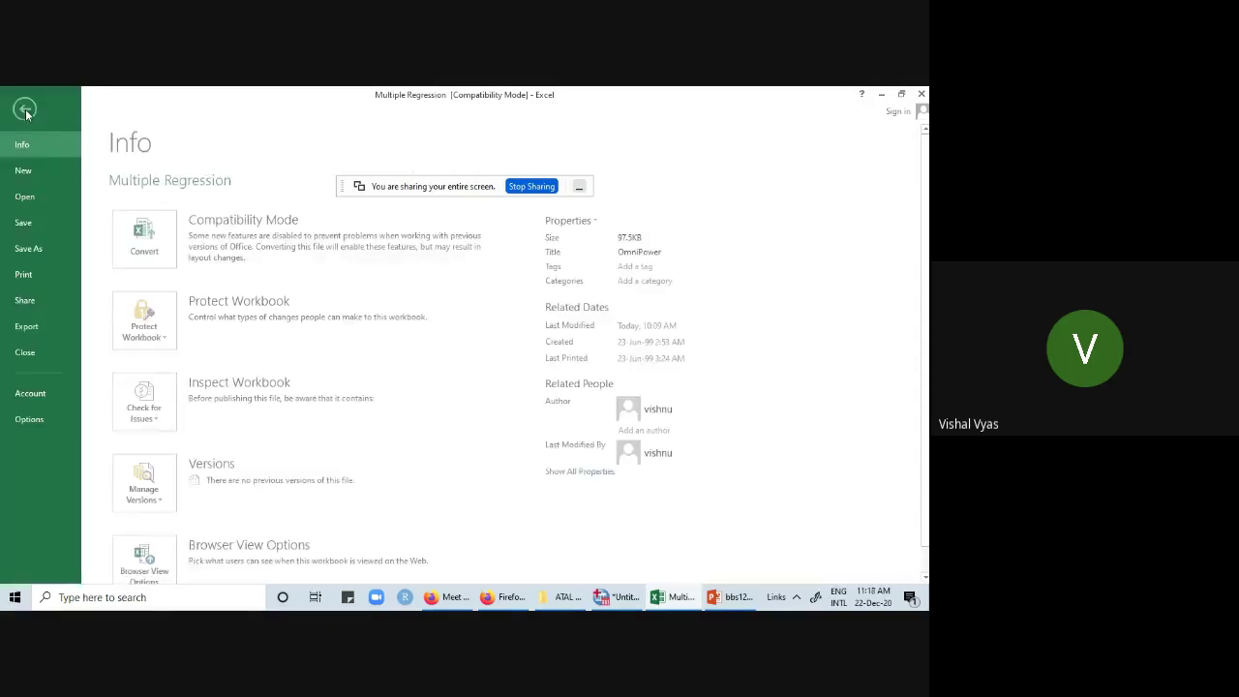
click(30, 419)
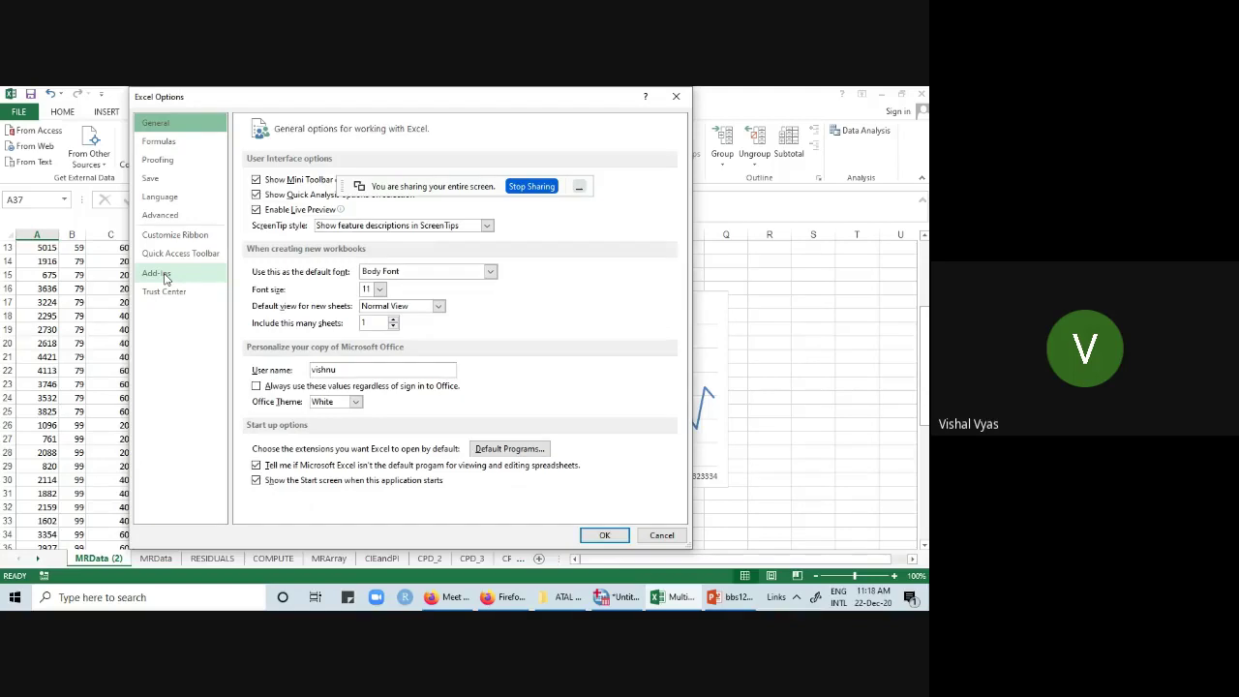
click(159, 274)
click(309, 212)
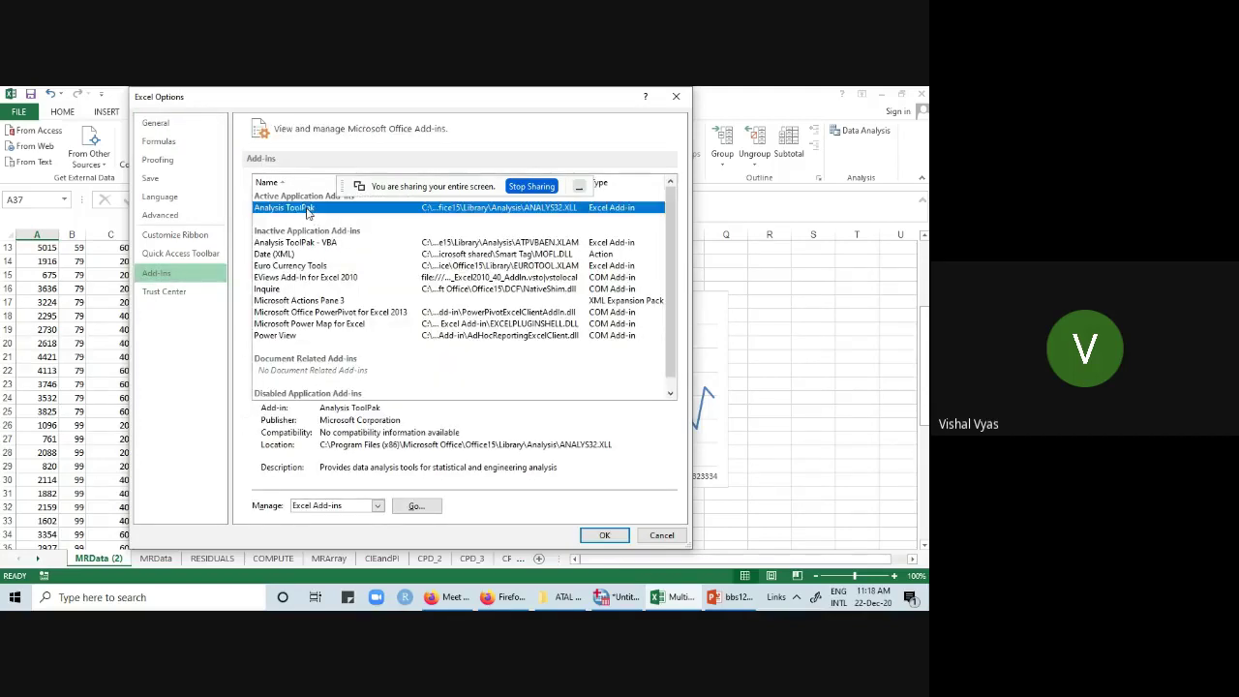
click(417, 508)
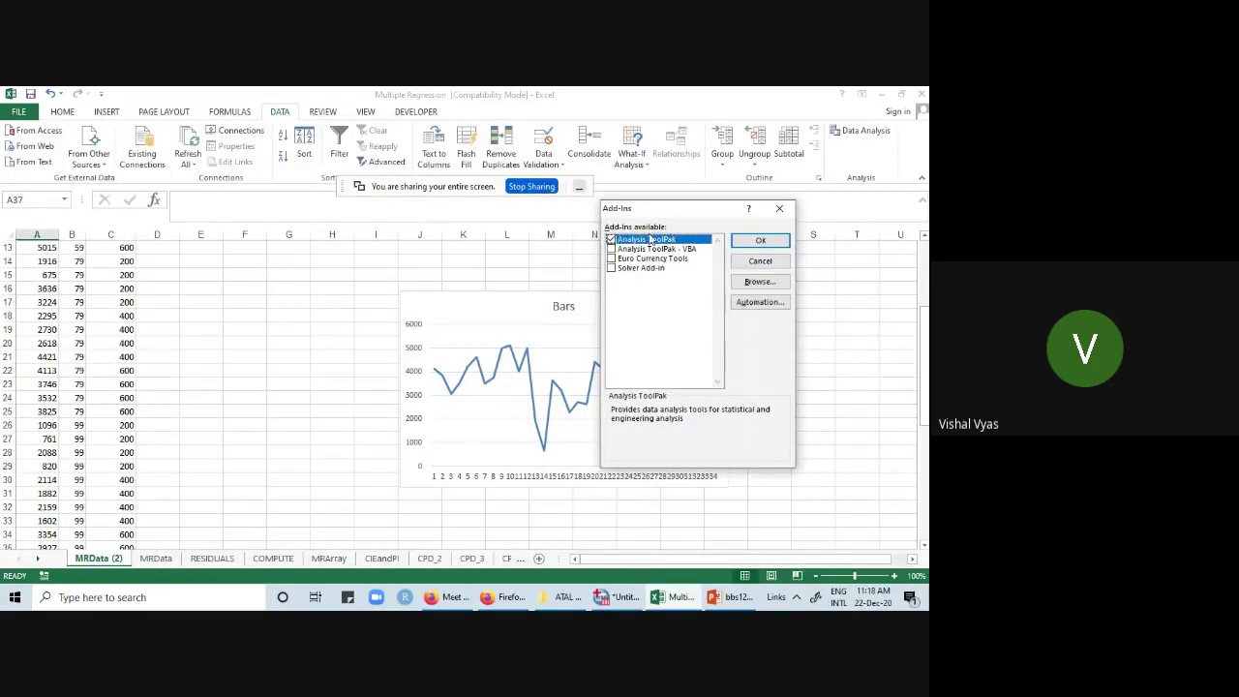
drag(629, 211, 277, 232)
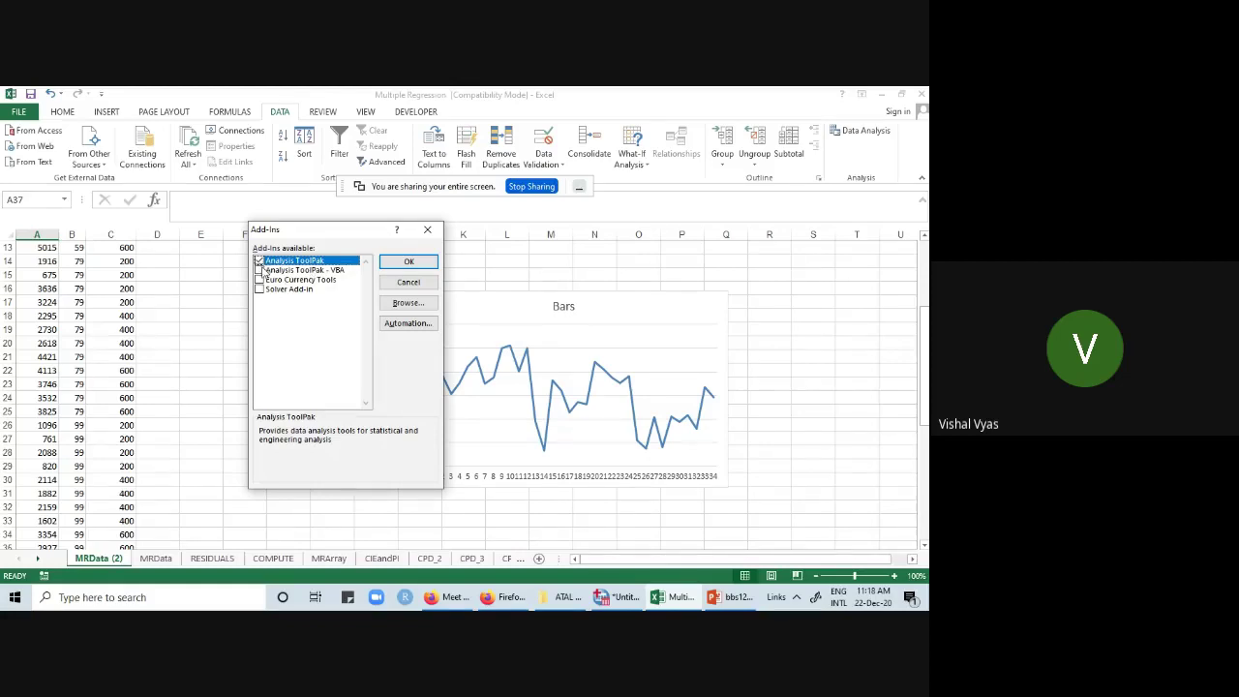
click(429, 264)
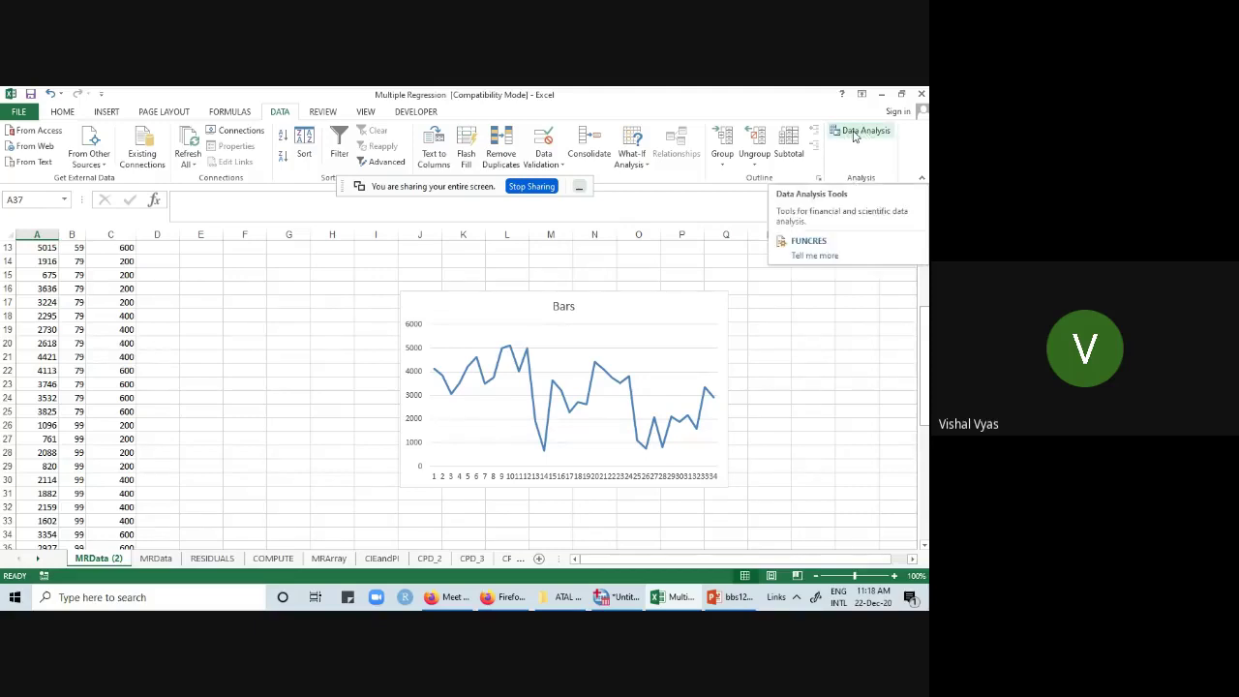
- Start the Regression tool from the Data Analysis tools
click(854, 136)
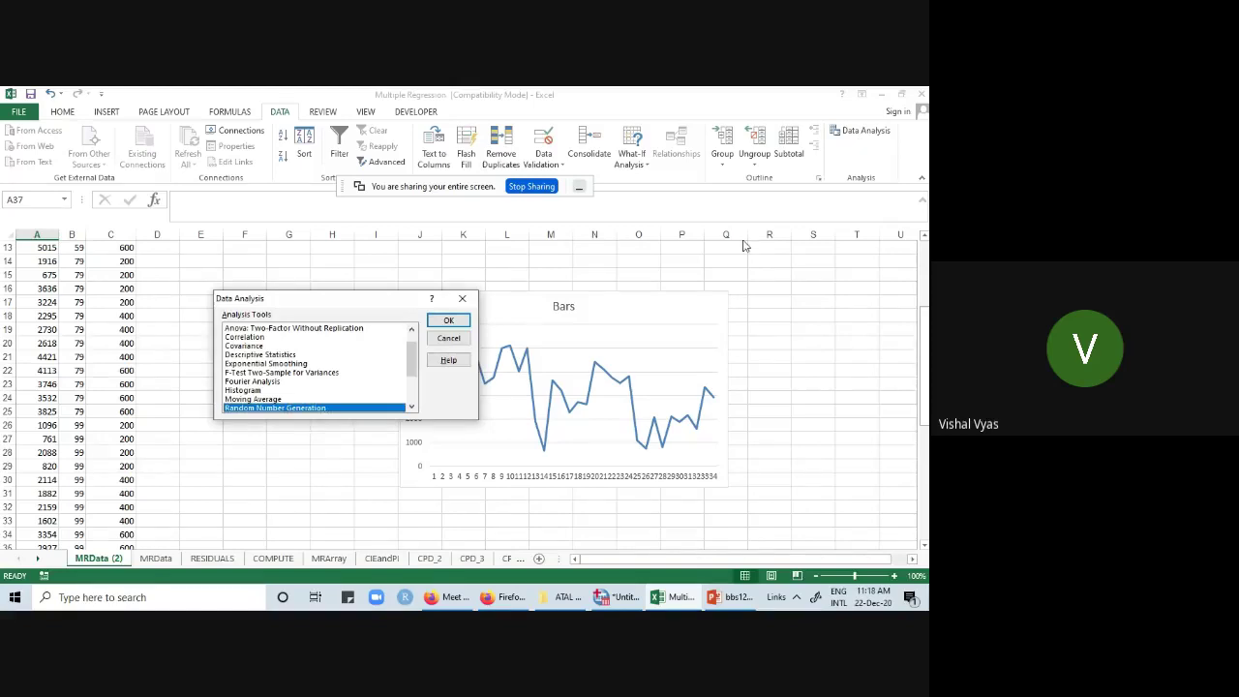
drag(410, 367, 411, 376)
key(Down)
key(Down)
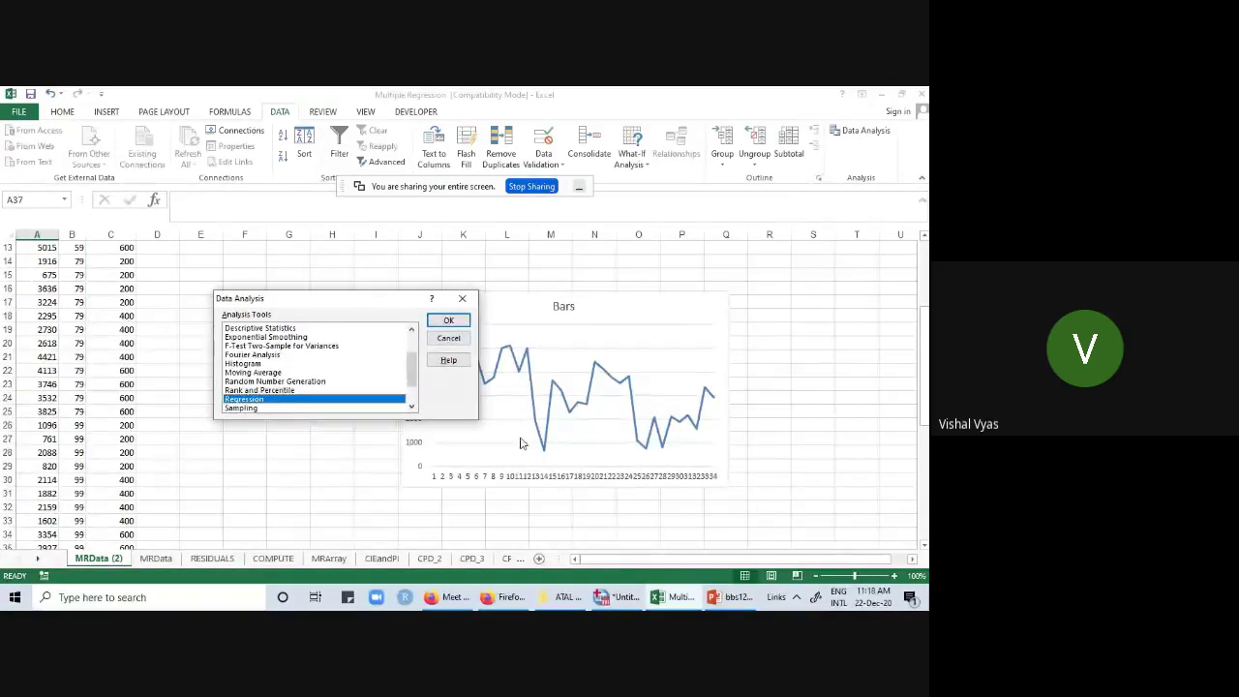
click(448, 320)
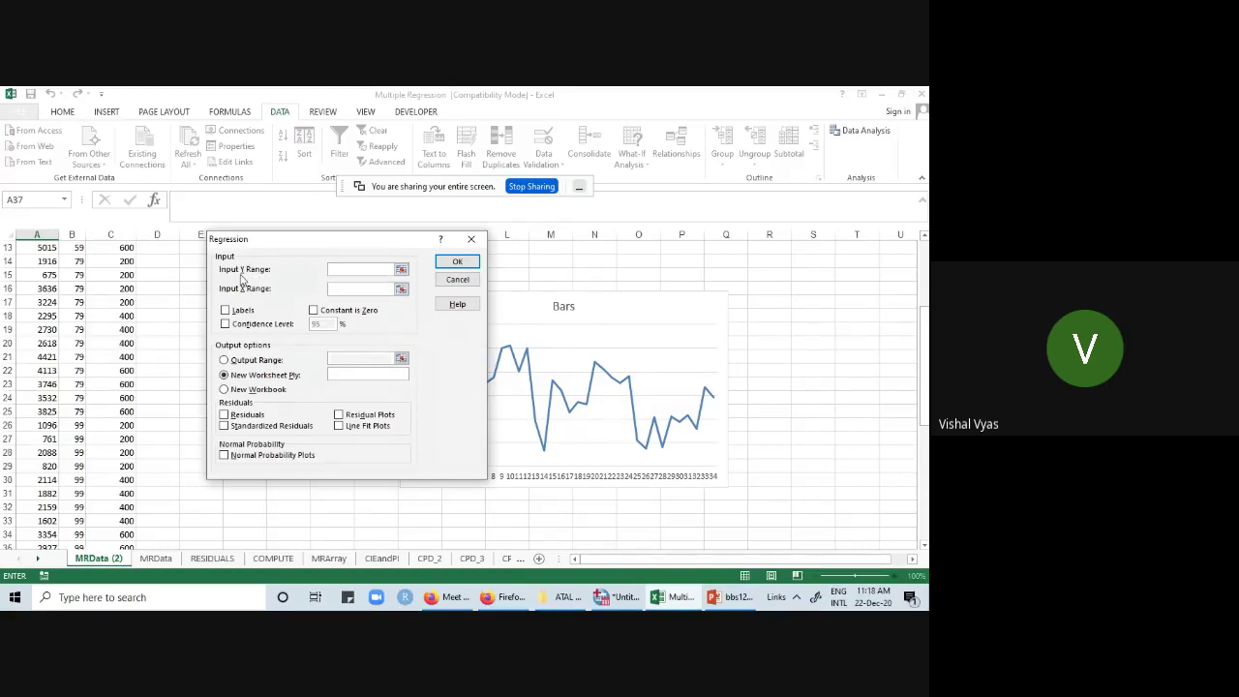
- Set the regression's Input Y Range to the Bars column including its header, $A$1:$A$35
click(400, 270)
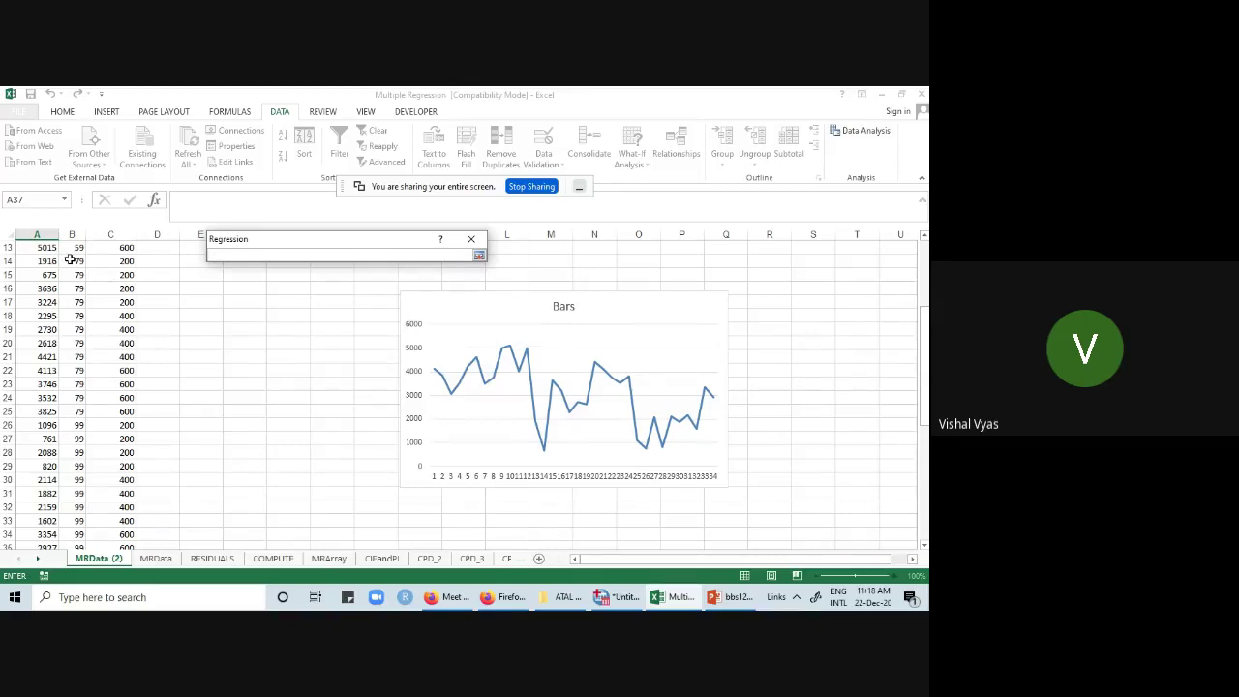
scroll(78, 286, up, 4)
drag(41, 249, 50, 550)
drag(50, 521, 100, 517)
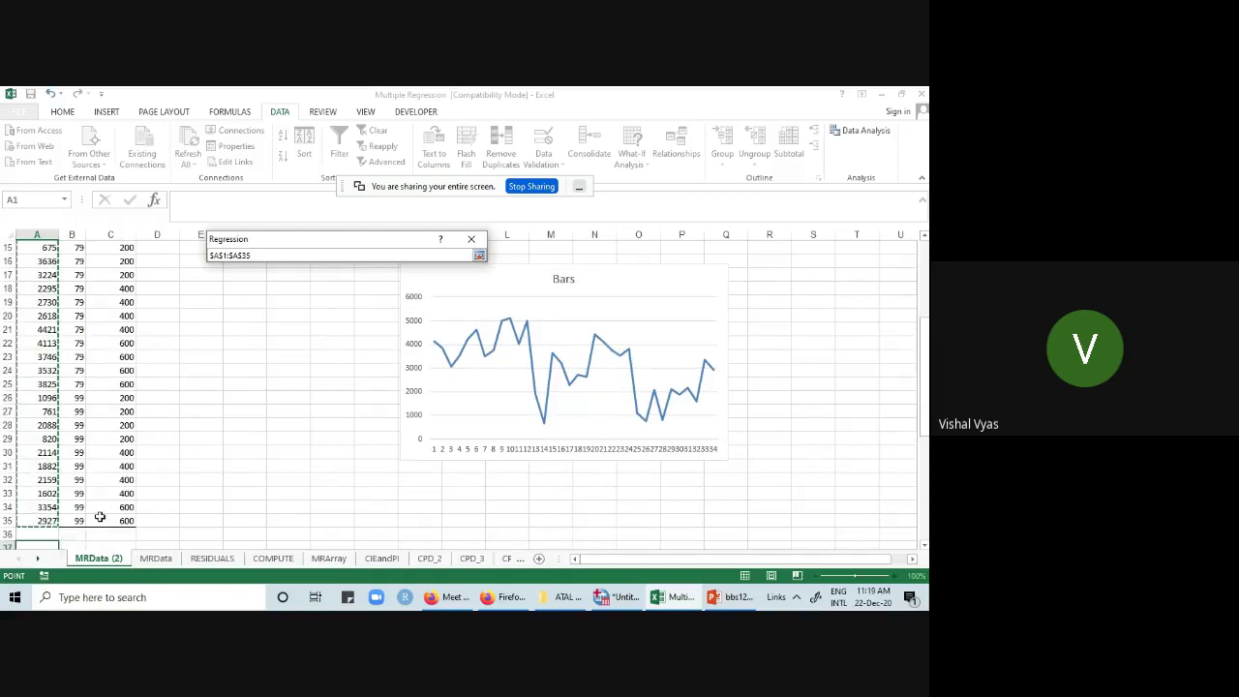
click(479, 258)
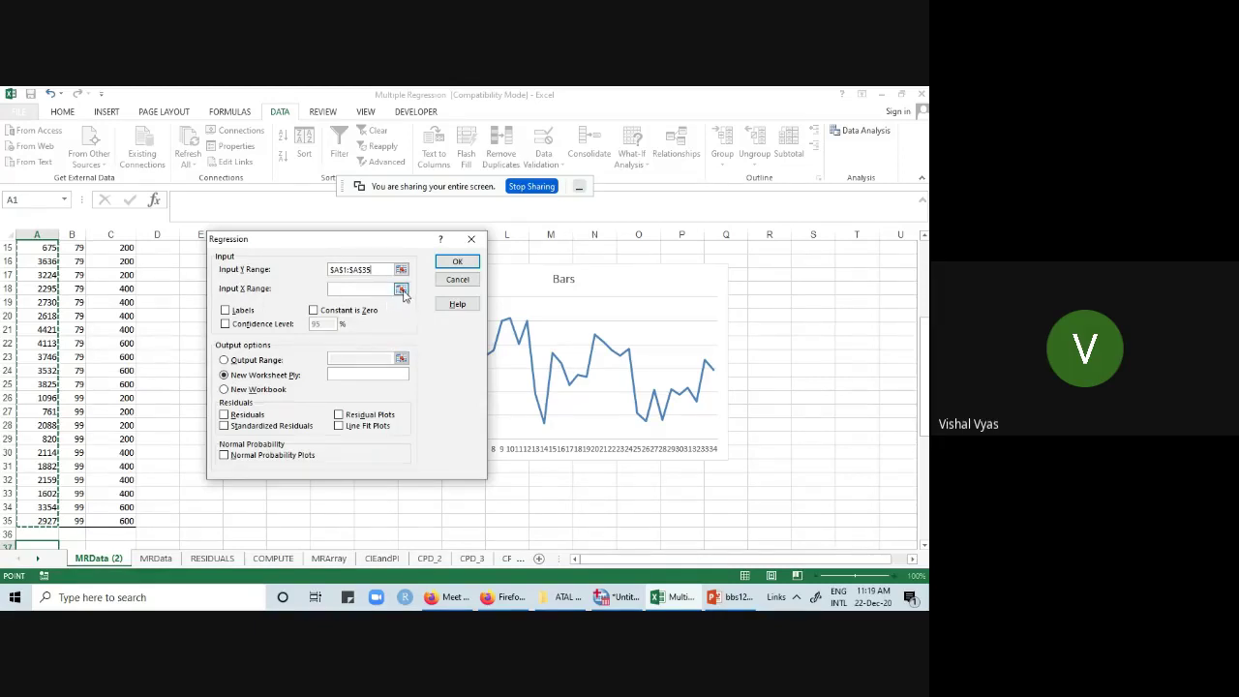
- Set the regression's Input X Range to the Price column including its header, $B$1:$B$35, and enable Labels and the 95% Confidence Level
click(401, 290)
scroll(206, 352, up, 5)
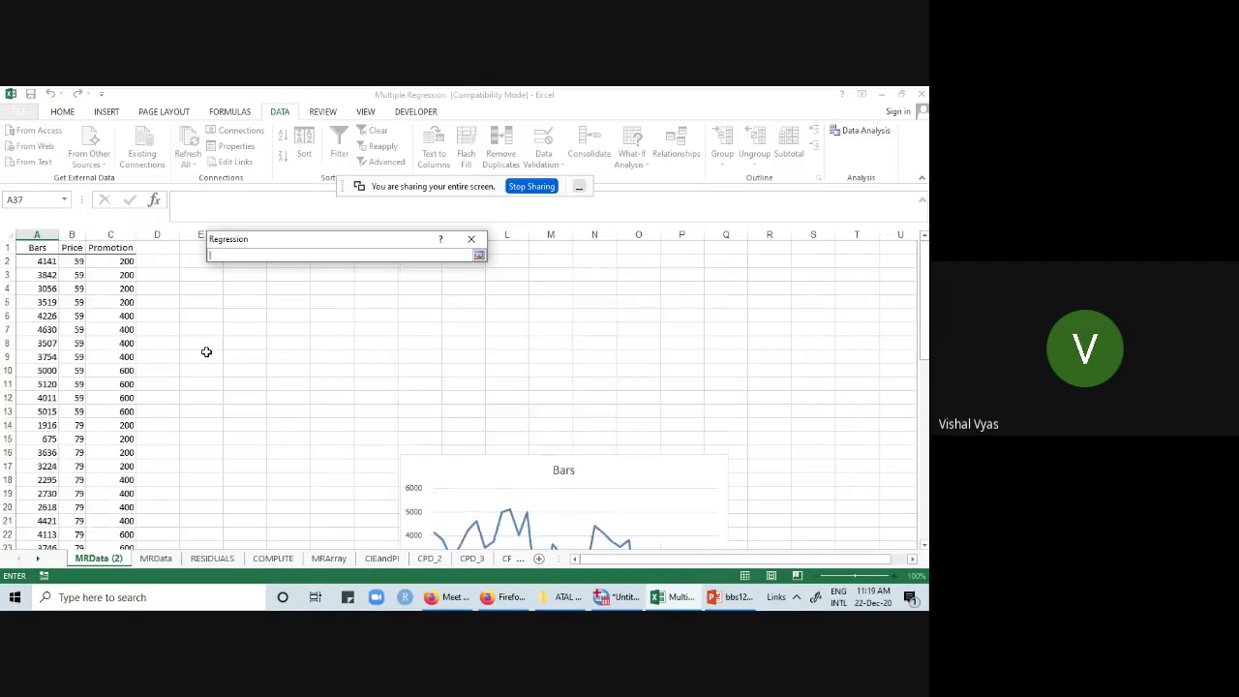
drag(73, 253, 79, 524)
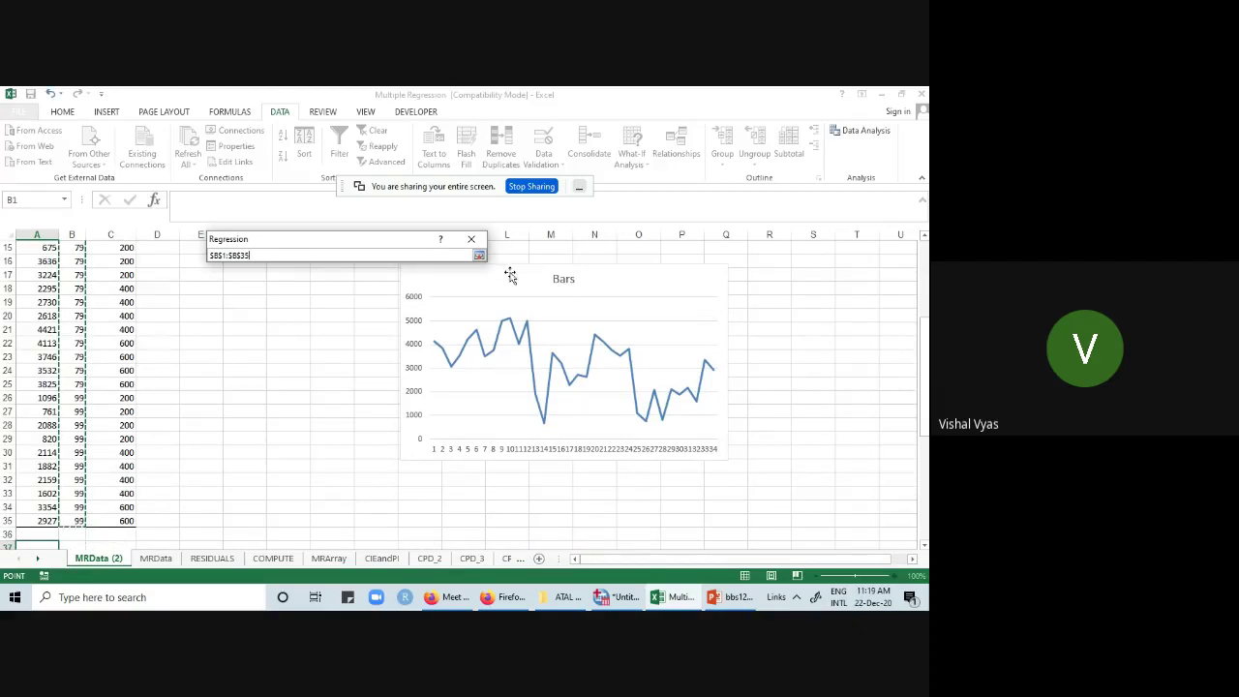
click(479, 255)
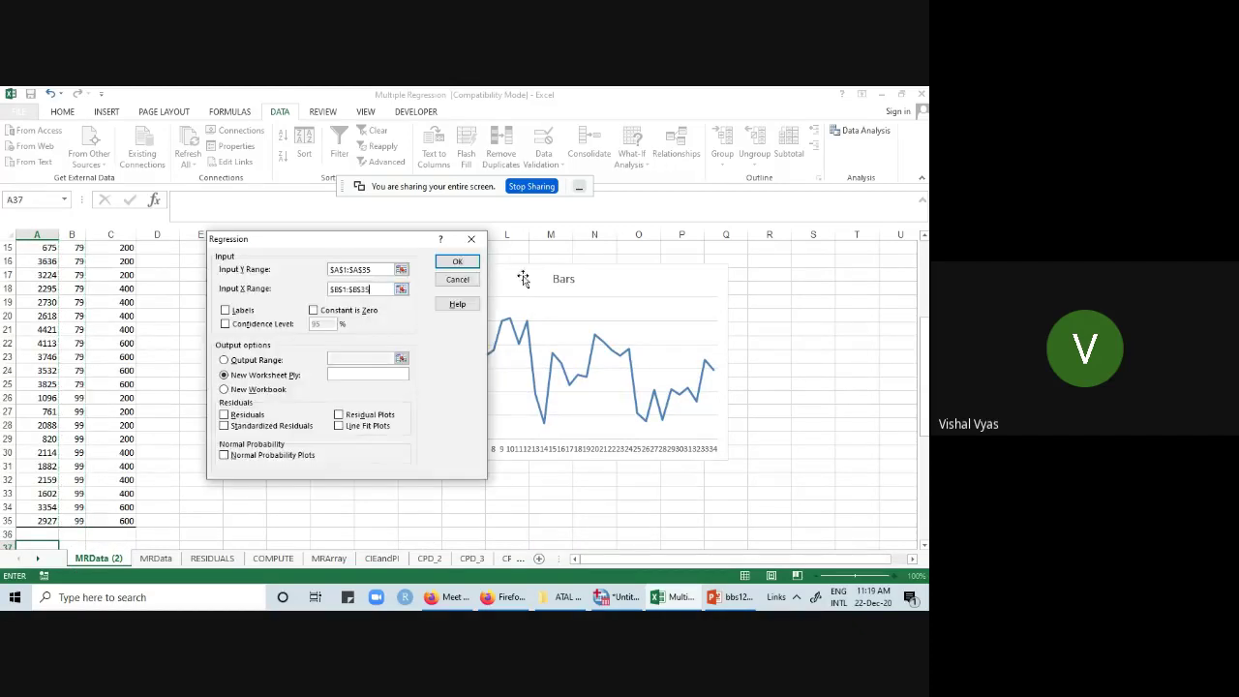
click(244, 311)
click(242, 325)
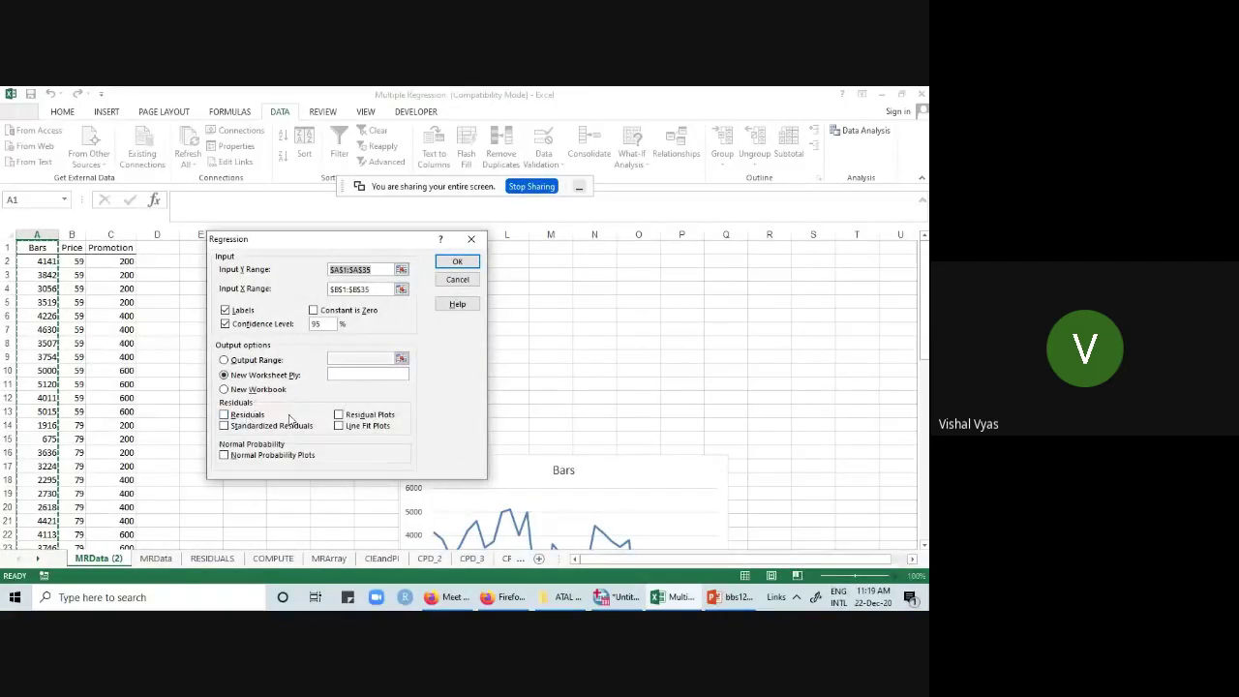
- Send the regression output to cell $F$2 on the current worksheet and run the regression
click(225, 360)
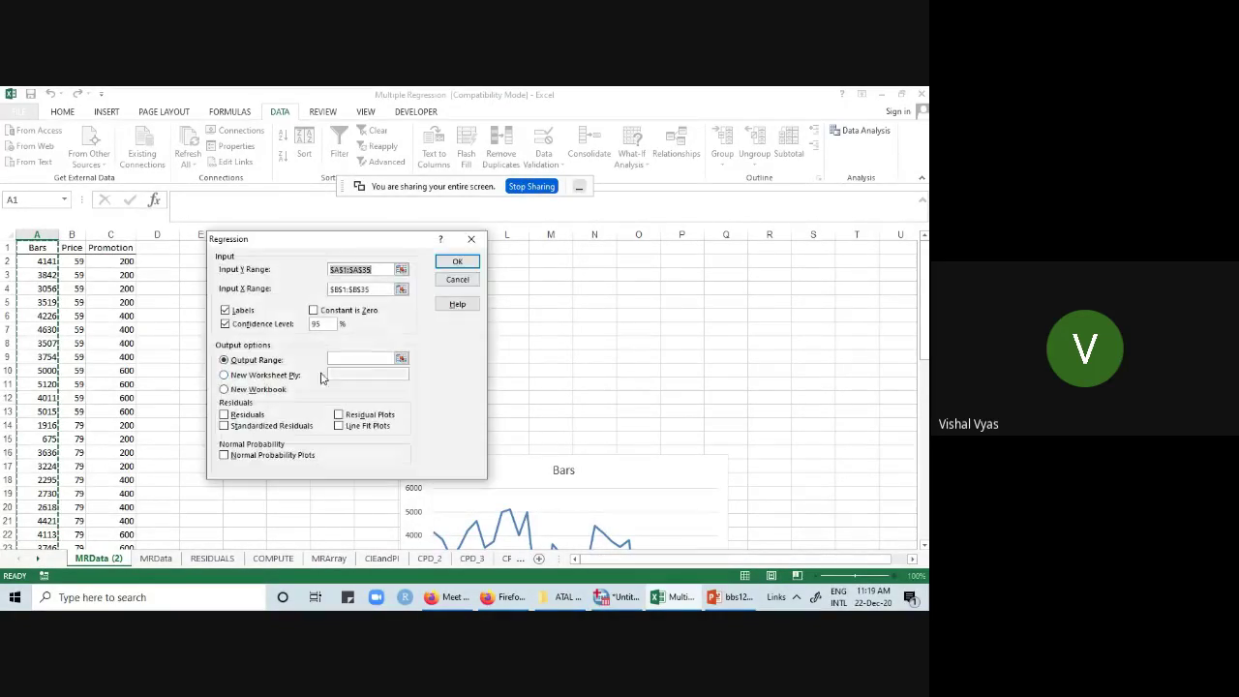
click(402, 359)
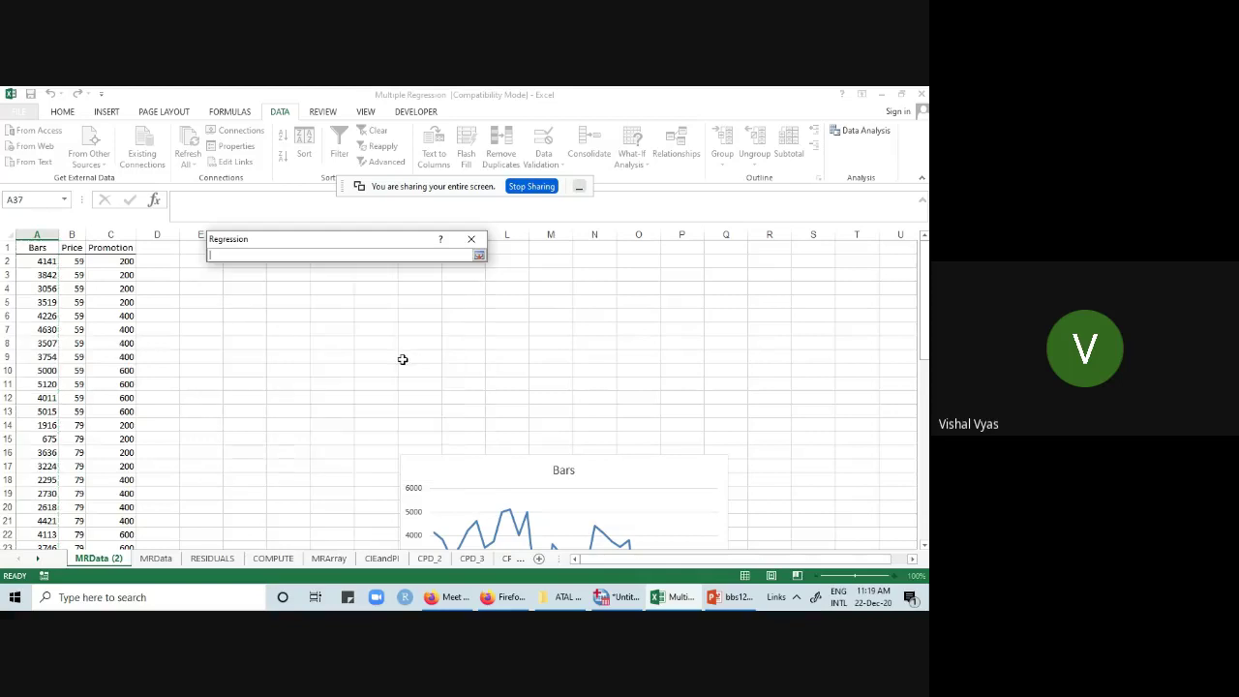
scroll(572, 394, down, 13)
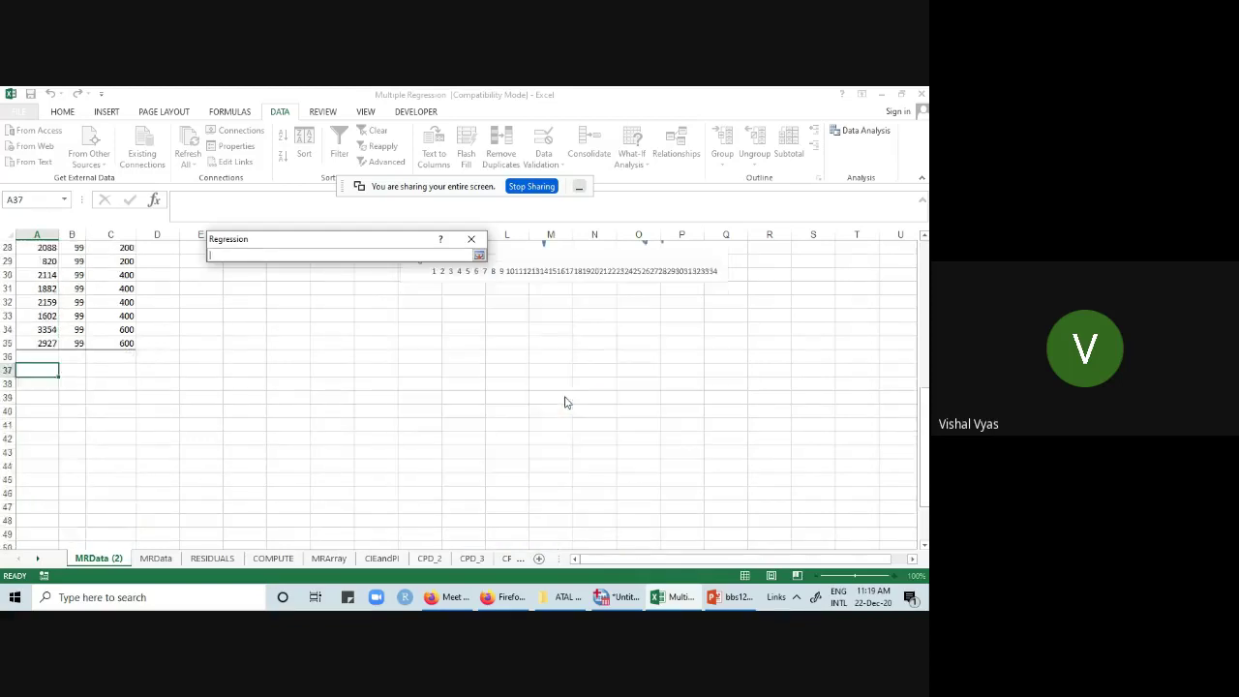
scroll(564, 396, down, 4)
scroll(566, 398, up, 17)
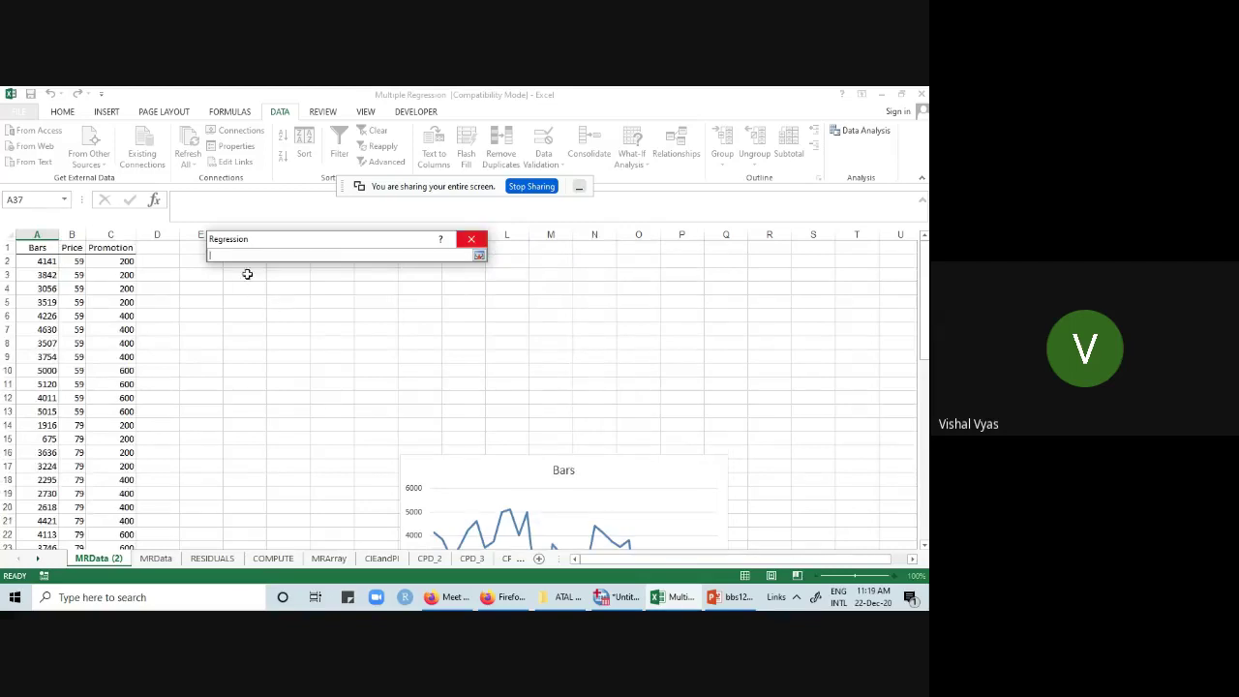
click(478, 255)
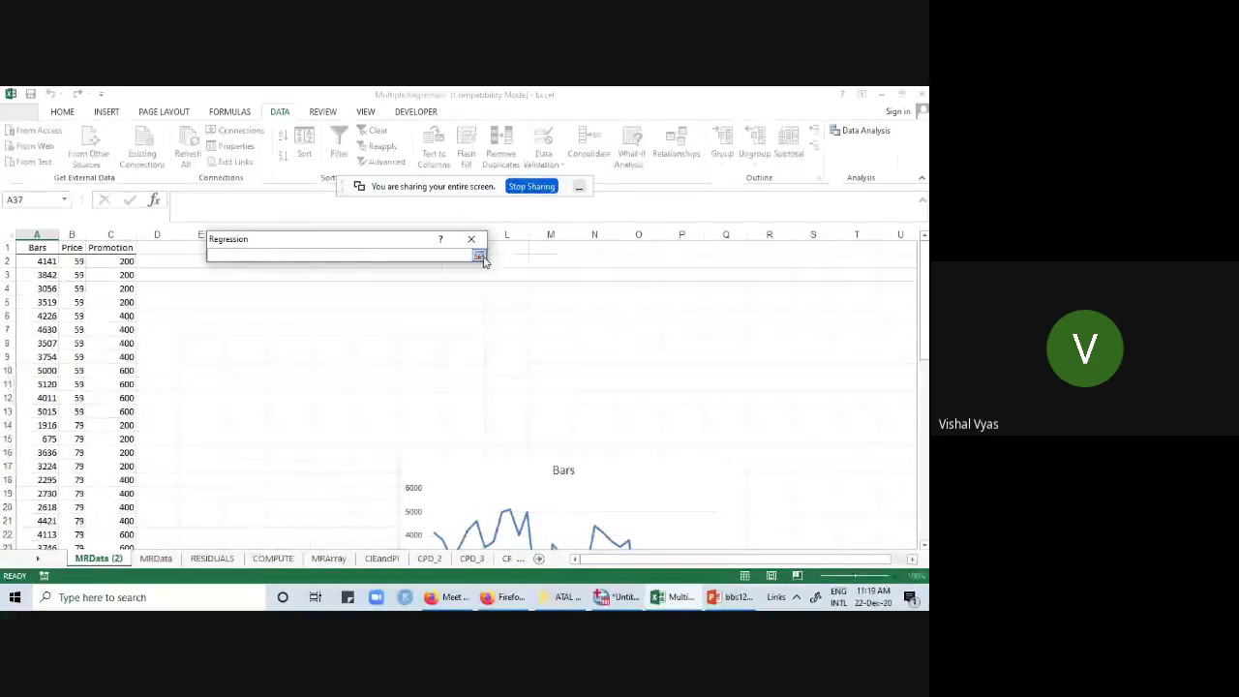
click(401, 360)
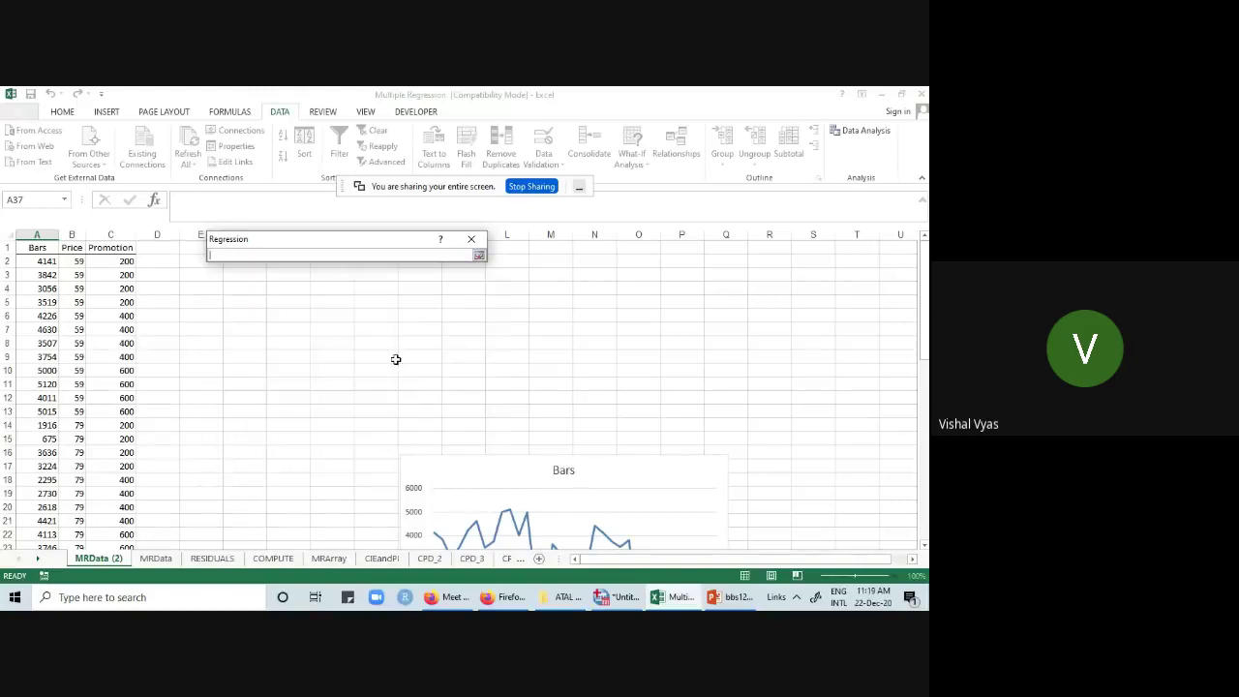
click(240, 264)
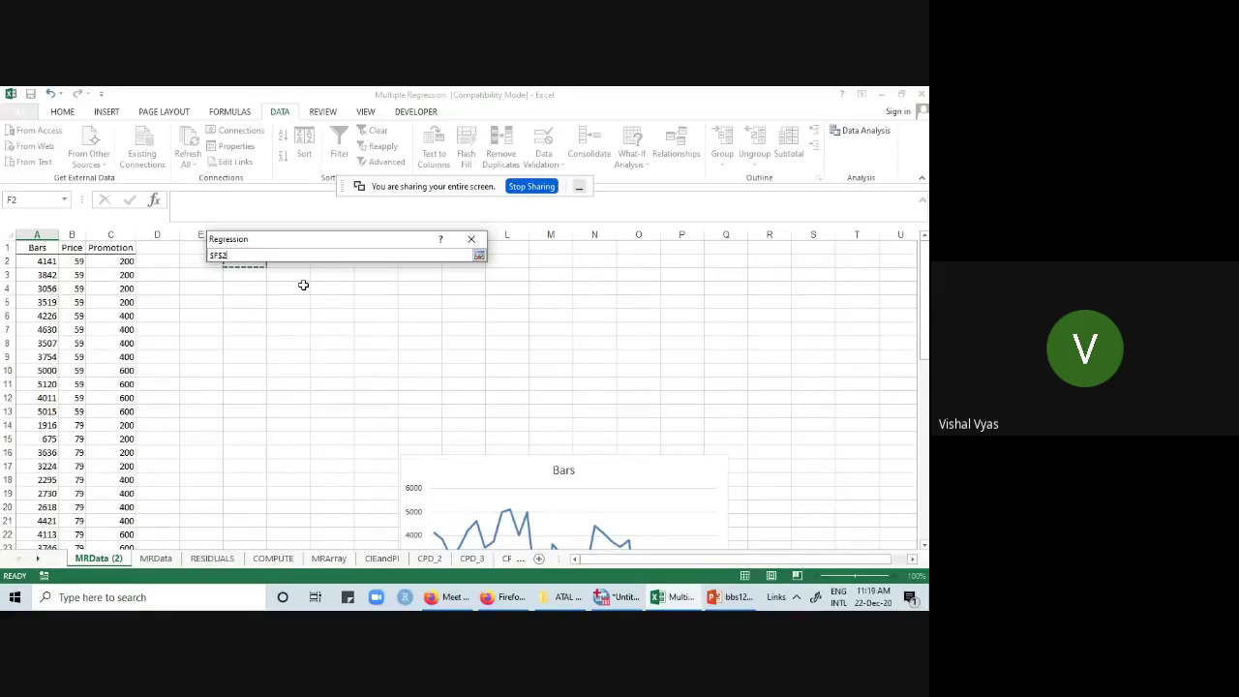
click(479, 255)
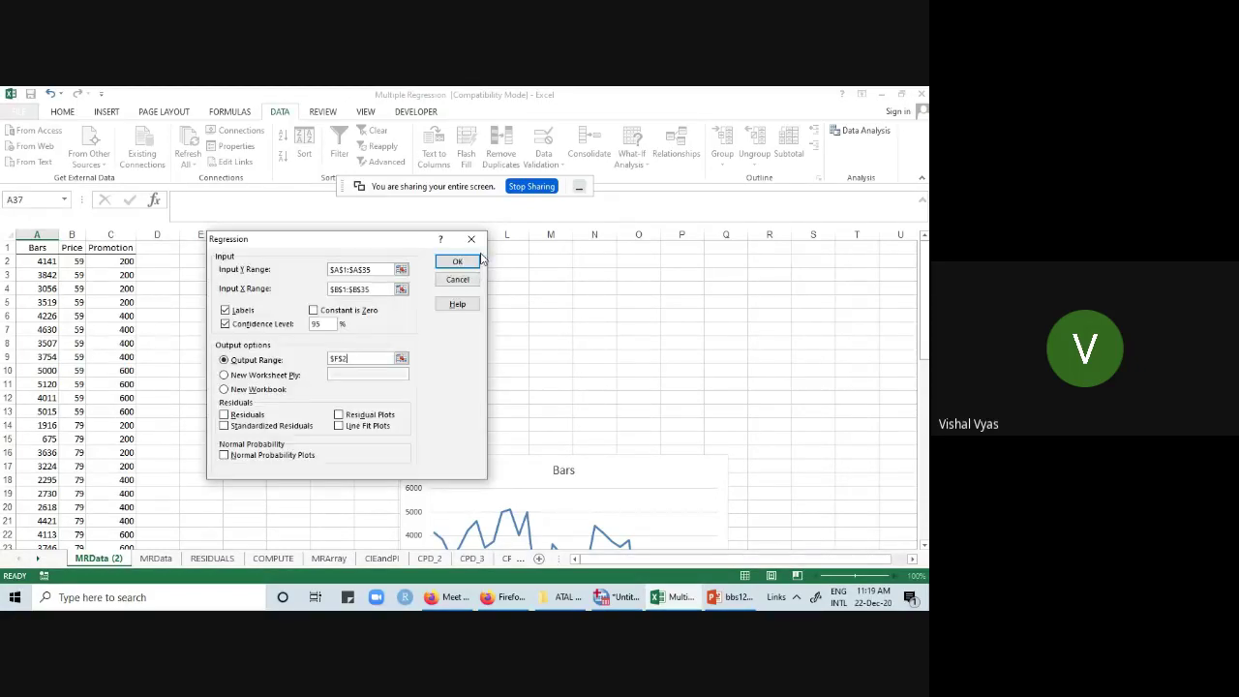
click(451, 258)
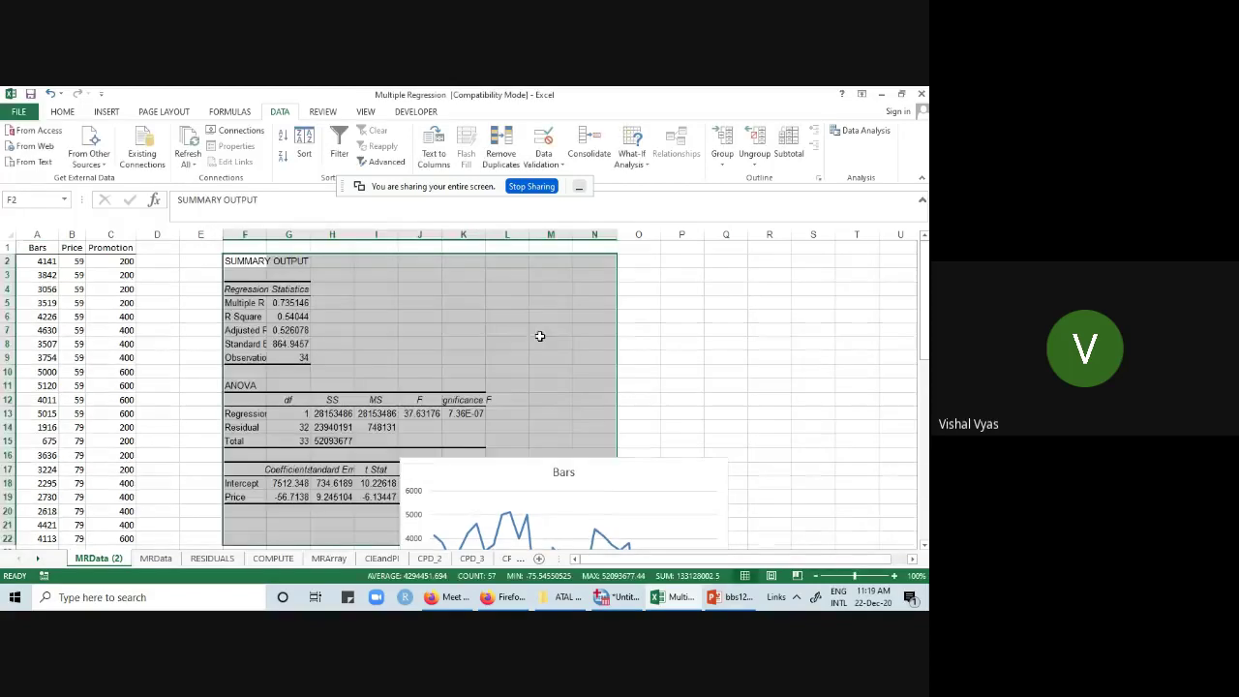
- Move the Bars line chart clear of the regression output, into the empty area around columns S to Z
click(643, 486)
drag(643, 486, 667, 282)
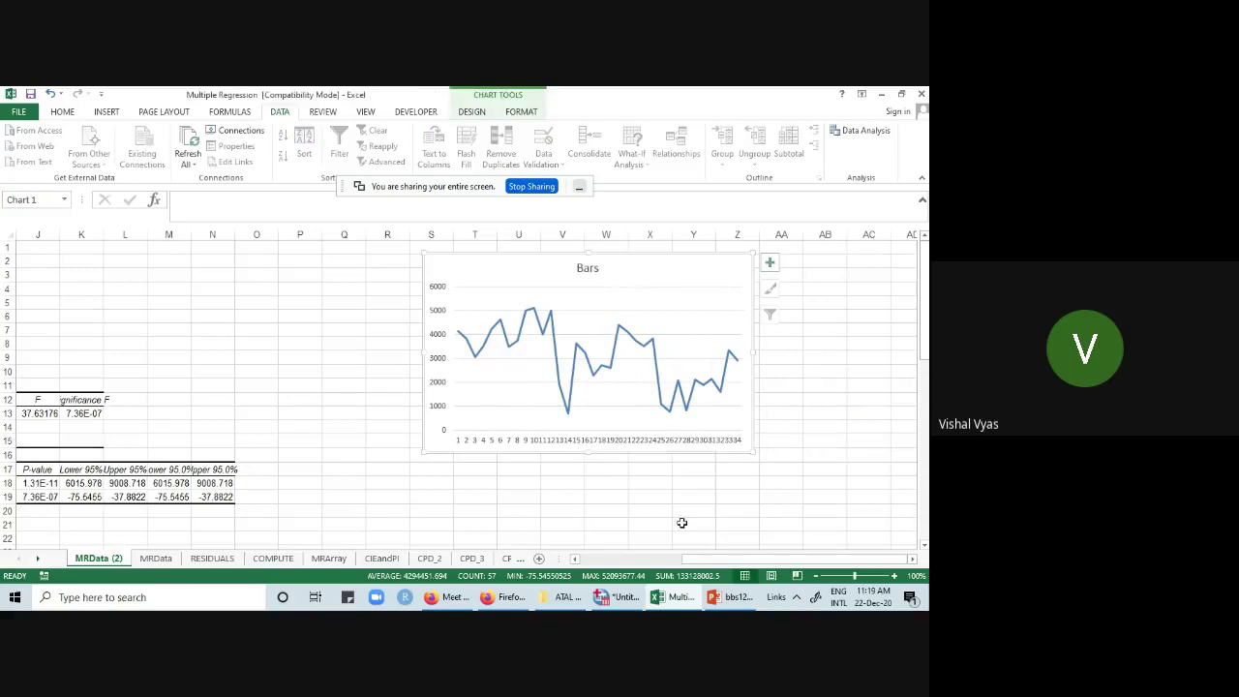
drag(746, 560, 652, 568)
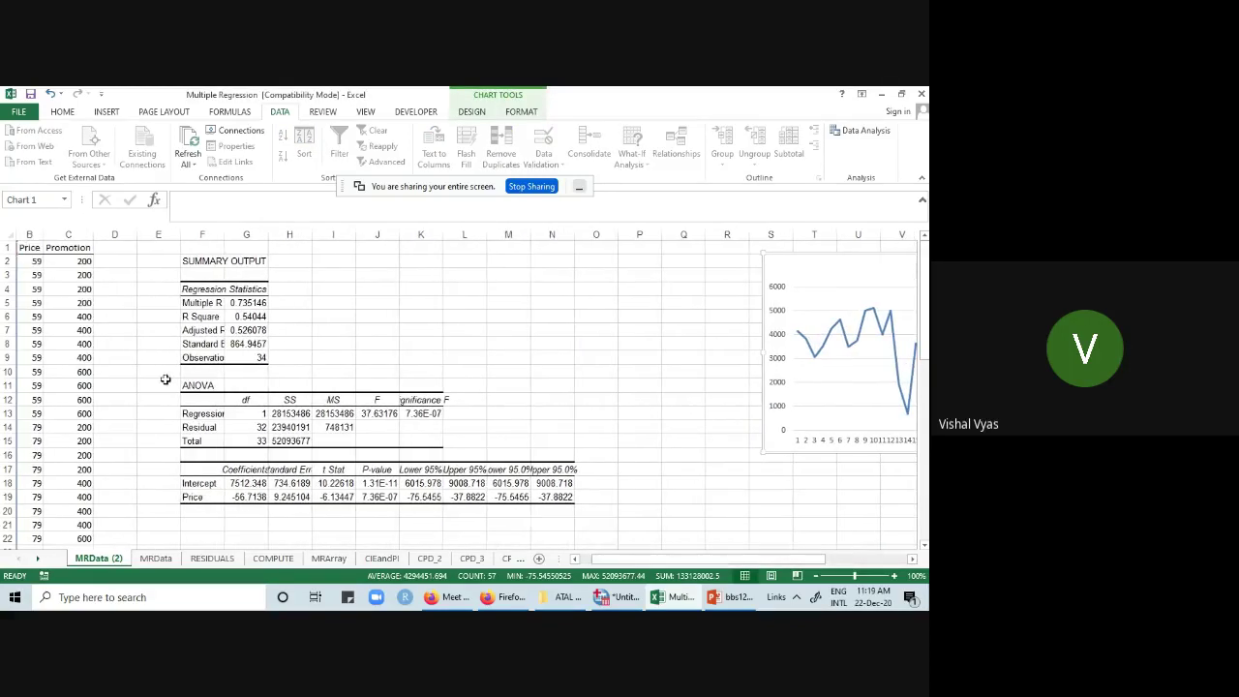
- Fit columns F and K to their contents and delete columns M and N, which hold the duplicate 95.0% bounds
double_click(223, 237)
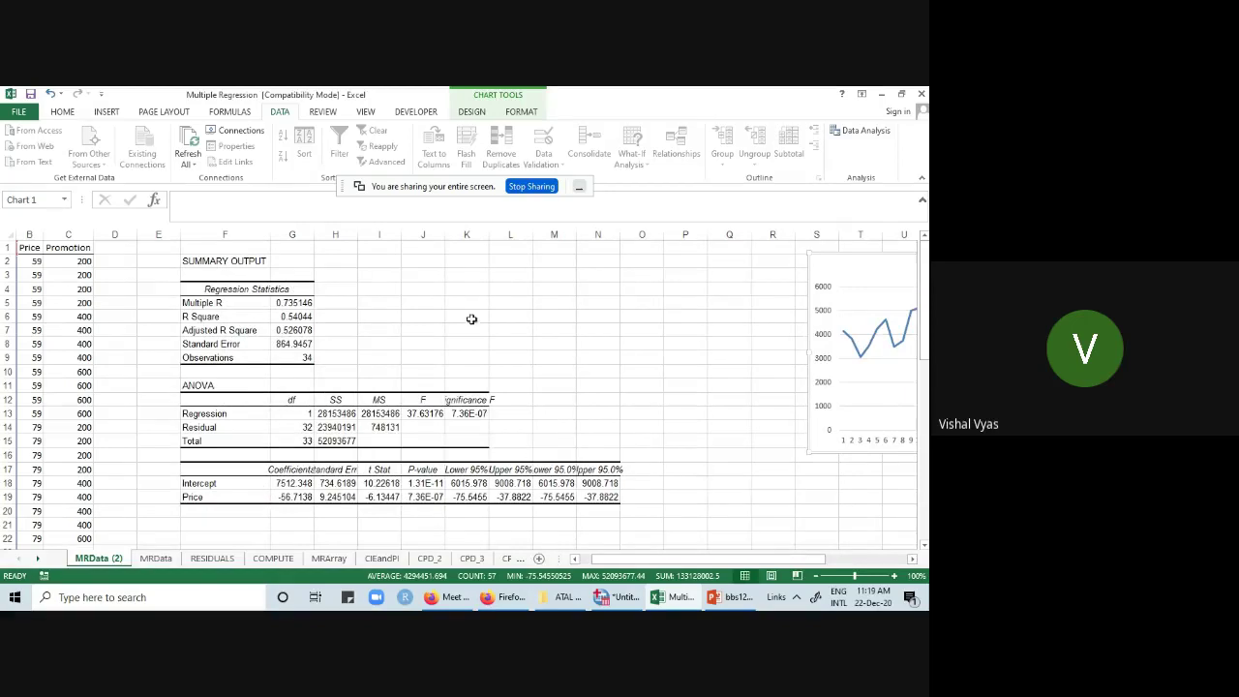
double_click(489, 236)
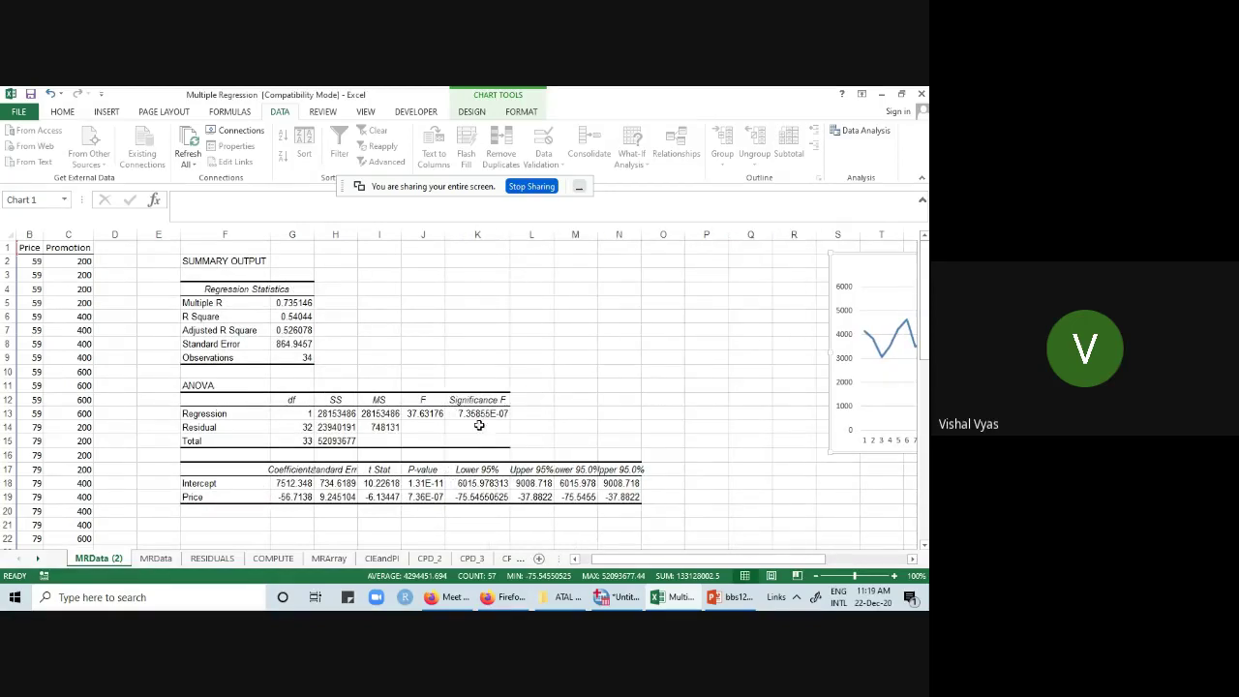
drag(575, 235, 617, 236)
right_click(617, 235)
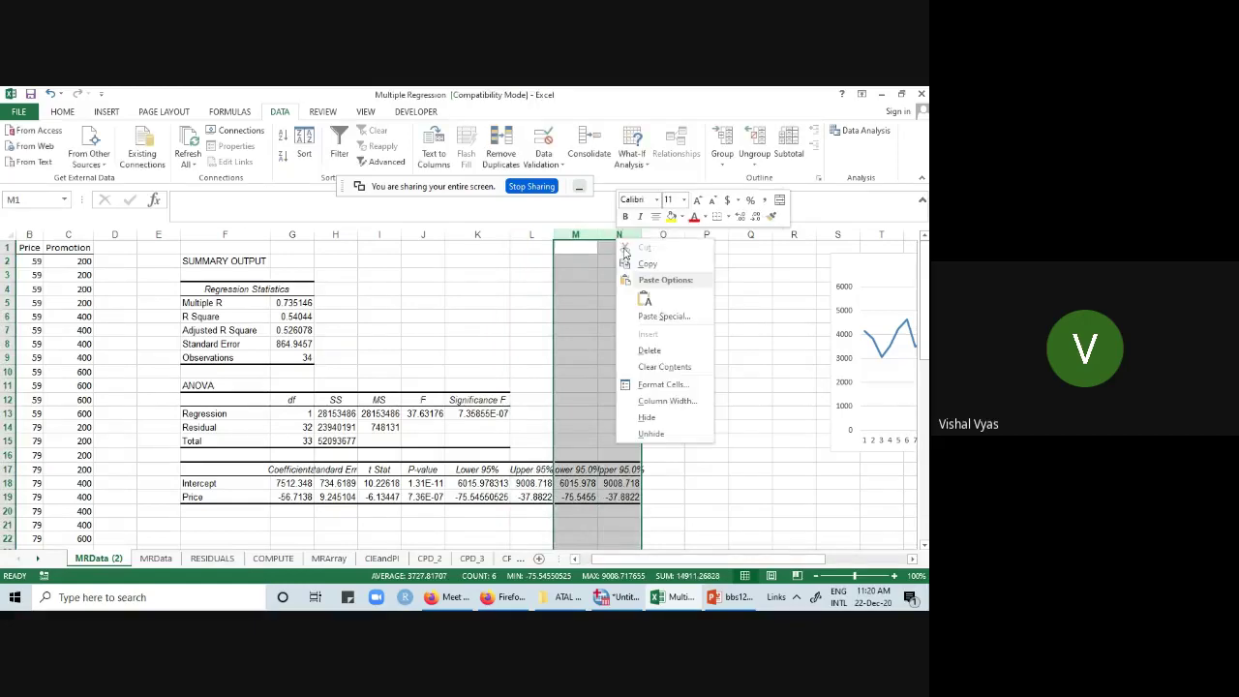
click(650, 351)
click(689, 387)
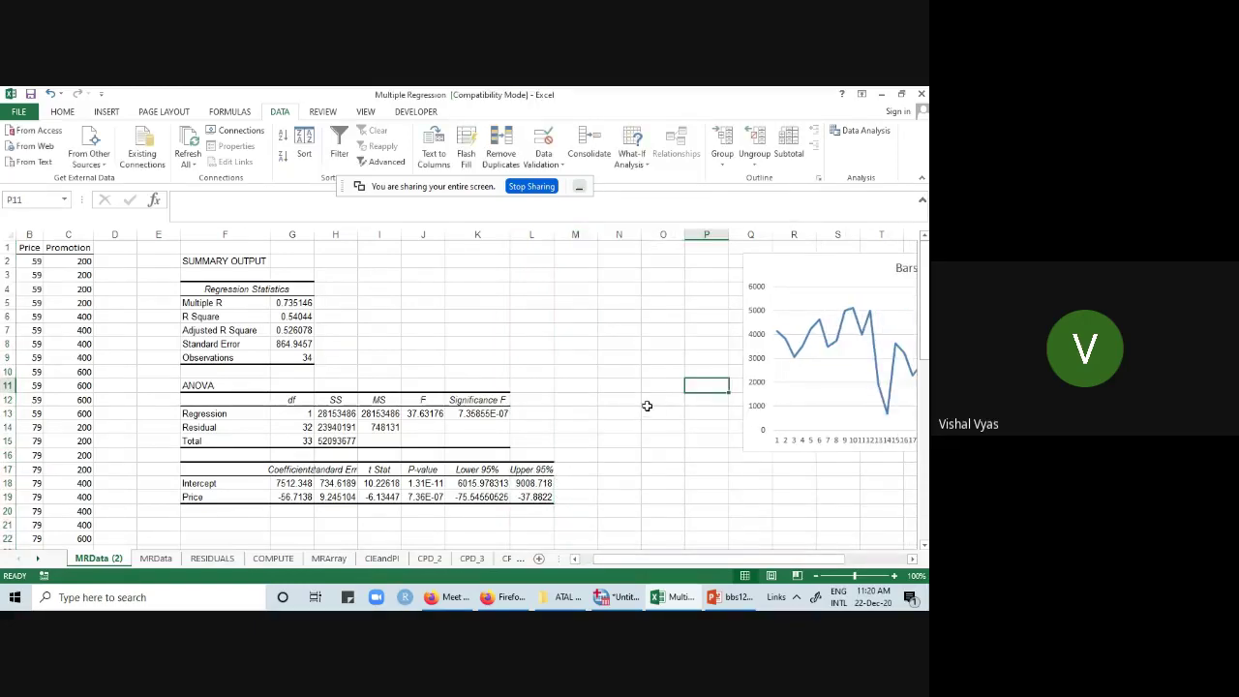
- Try filling the first Bars value, 4141, down column A to the last data row and view the effect on the Bars chart
drag(34, 262, 31, 526)
drag(620, 560, 607, 560)
drag(47, 263, 41, 332)
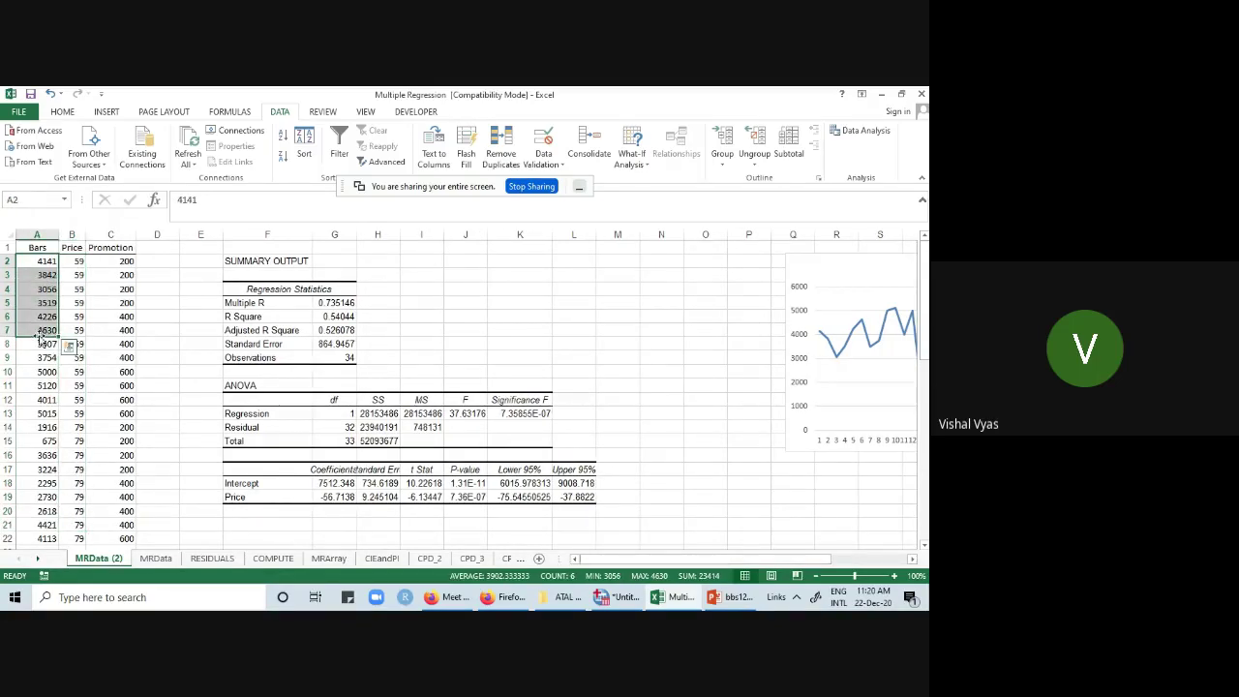
click(38, 262)
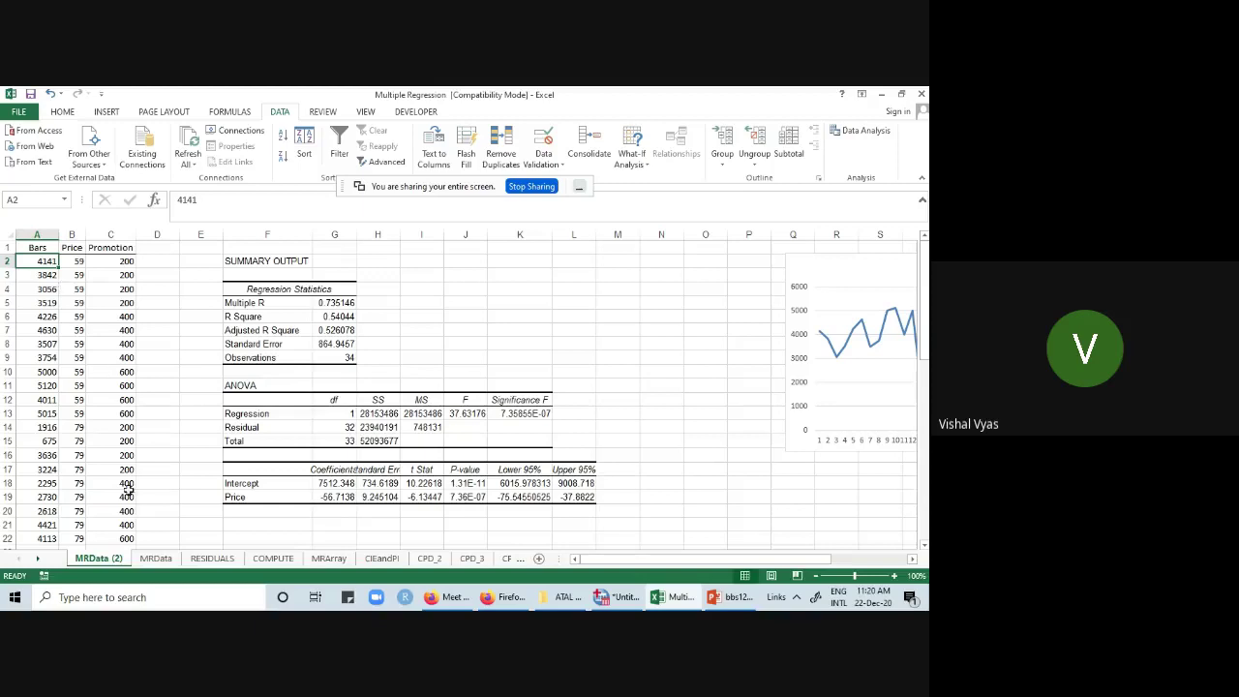
double_click(57, 268)
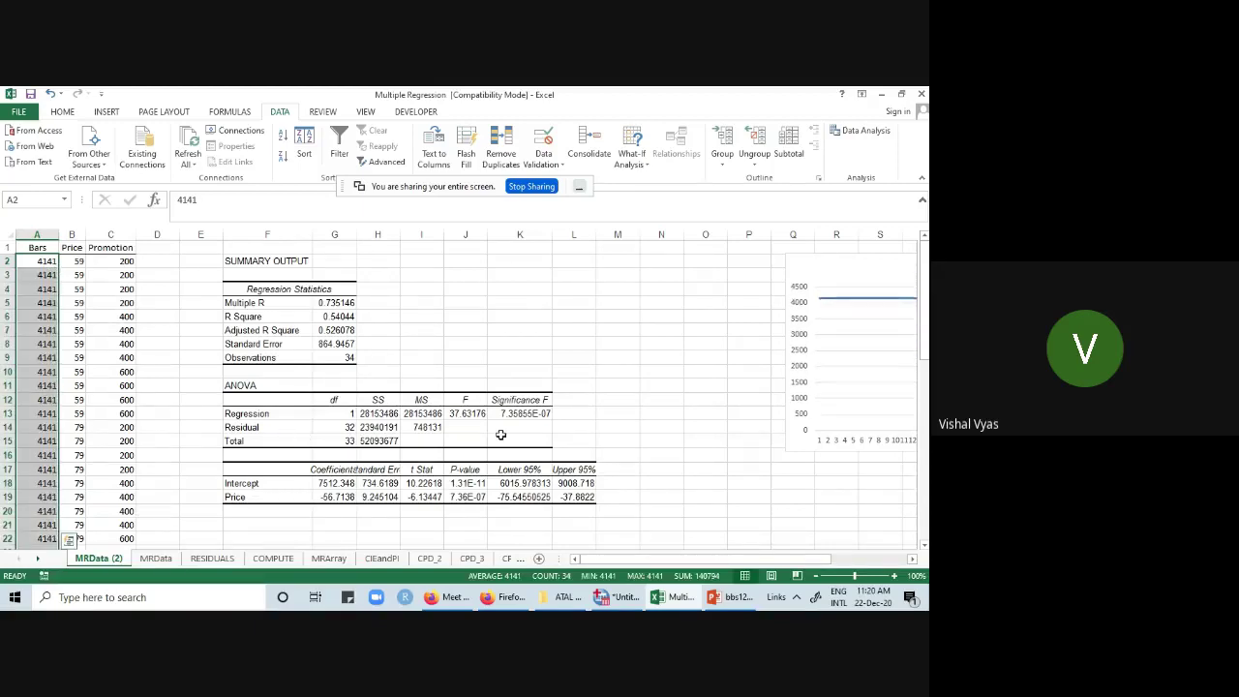
drag(600, 568, 678, 568)
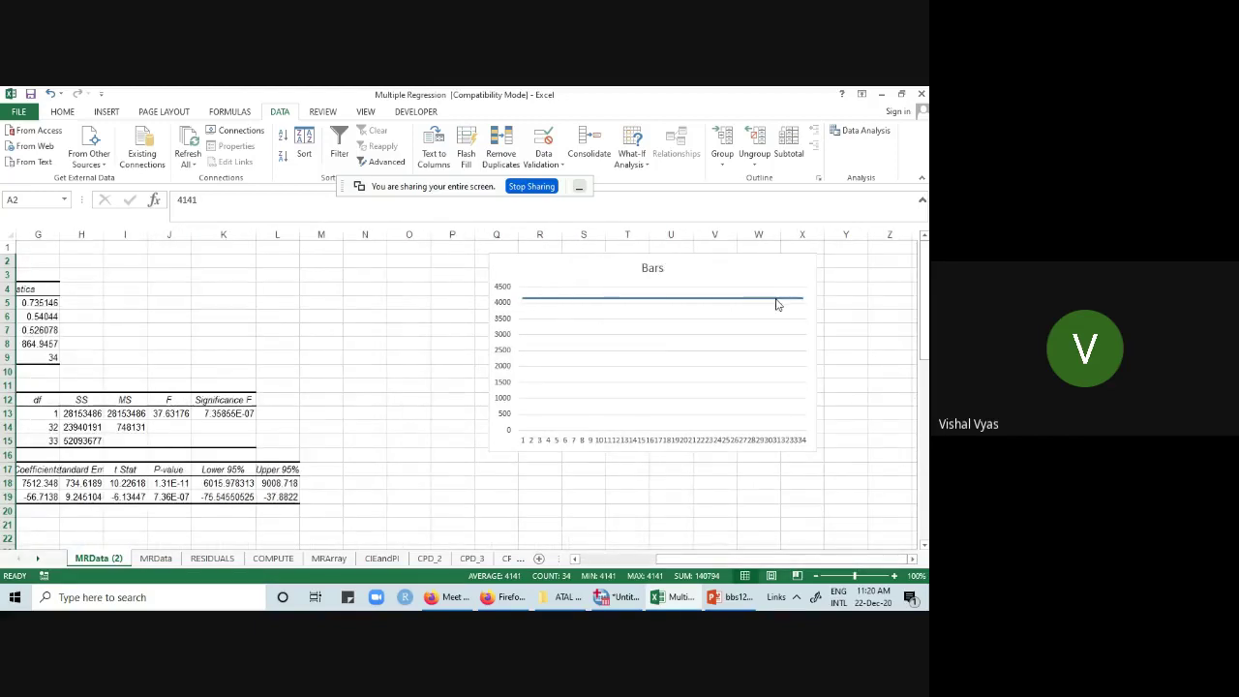
- Undo the fill of the Bars column and check the Bars chart again
click(51, 95)
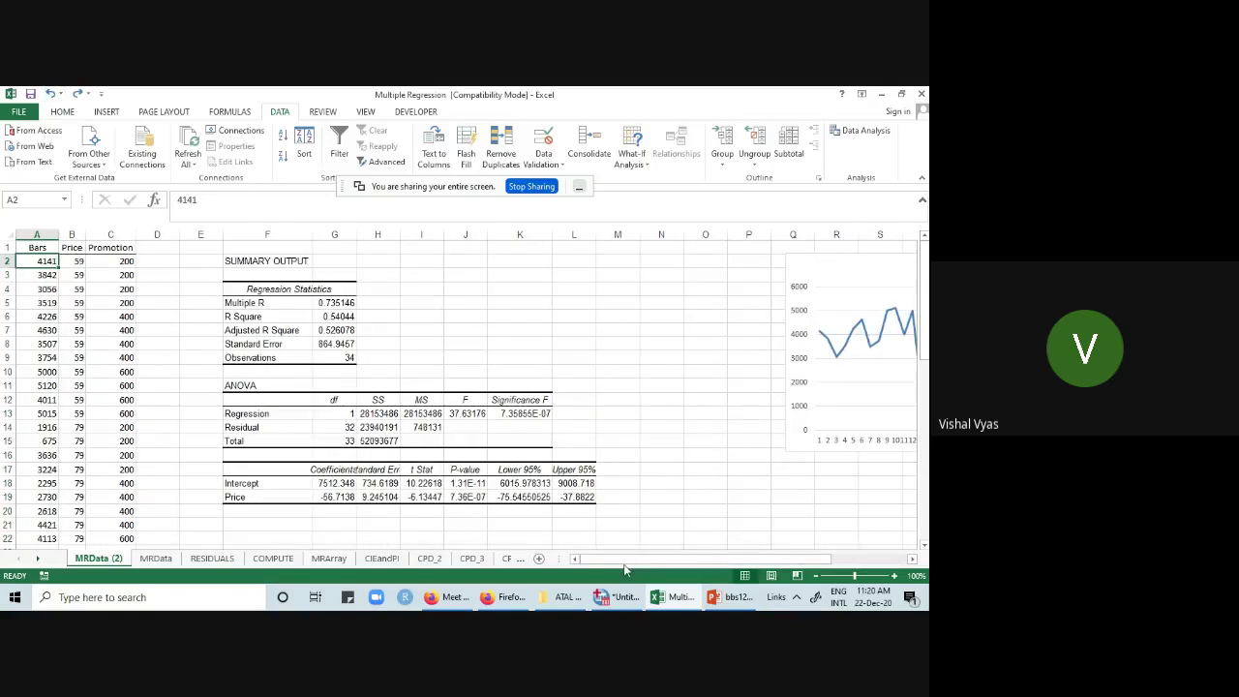
click(912, 559)
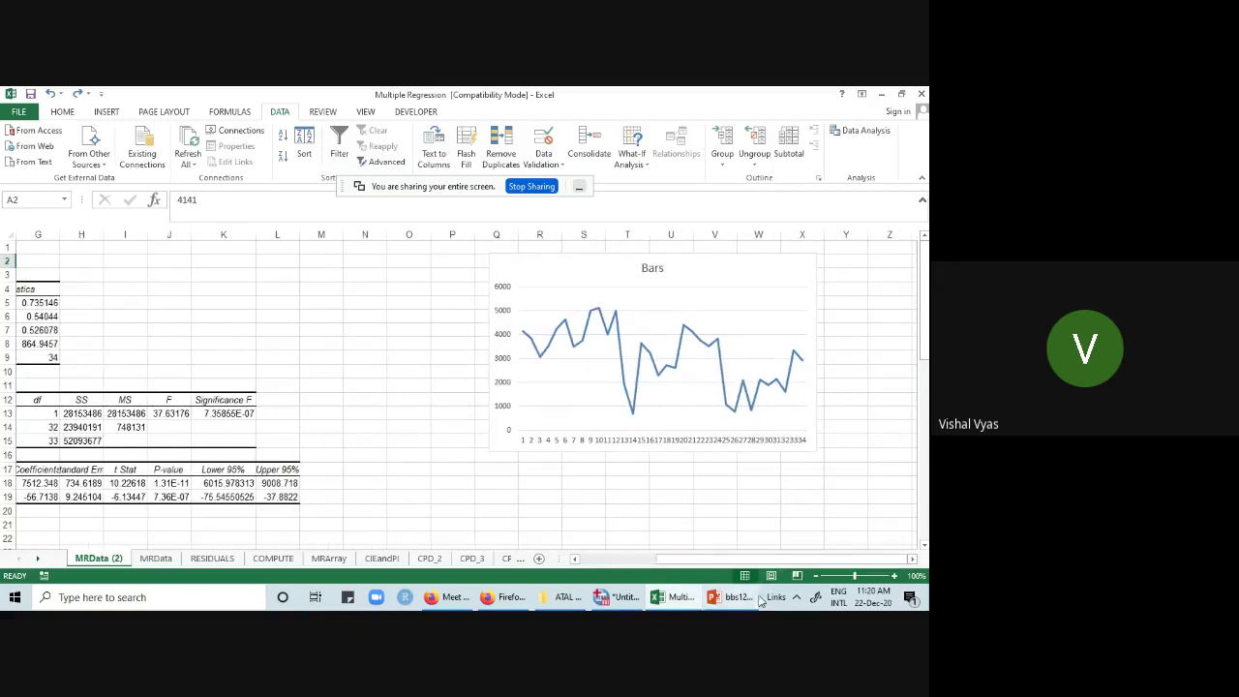
drag(736, 558, 605, 575)
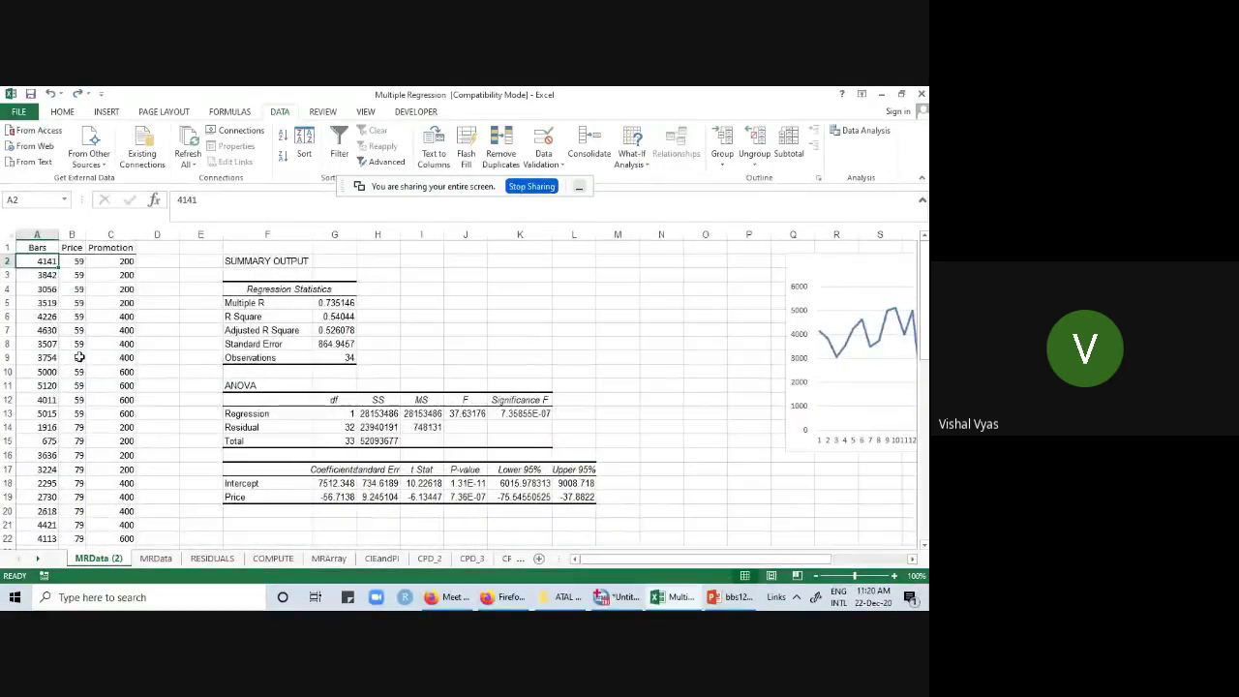
- Fill the Bars value 4141 from A2 down the whole data column and check the Bars chart
double_click(60, 268)
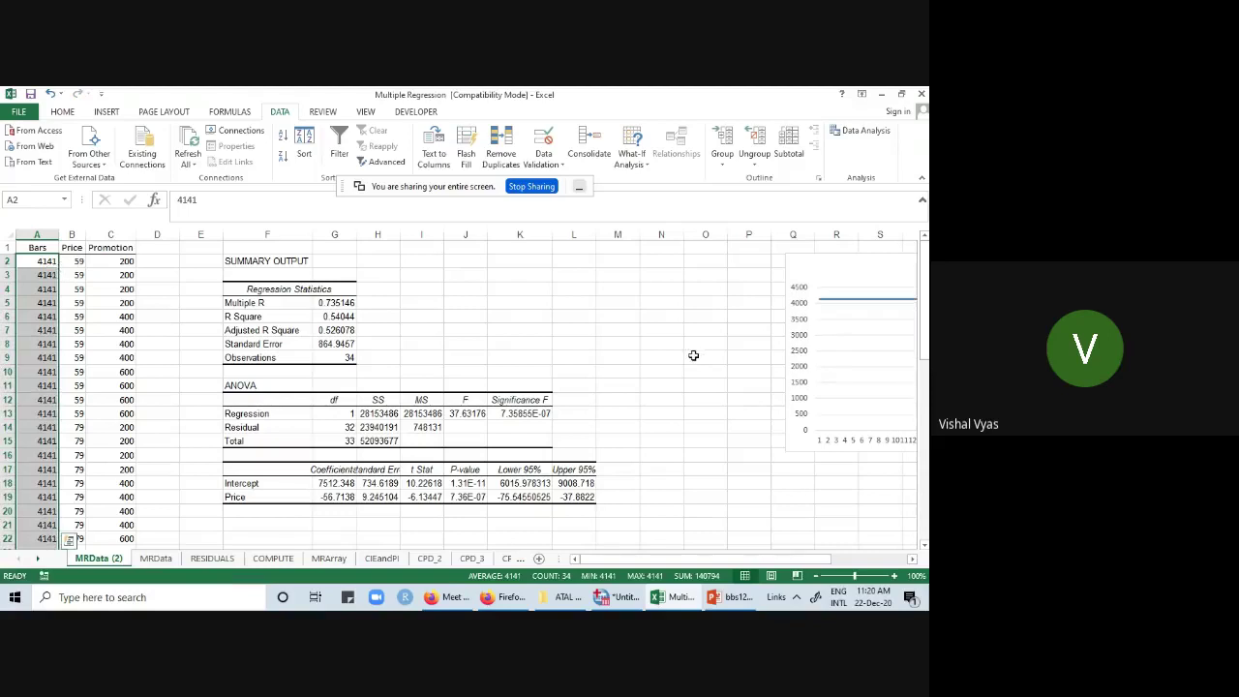
drag(748, 564, 824, 561)
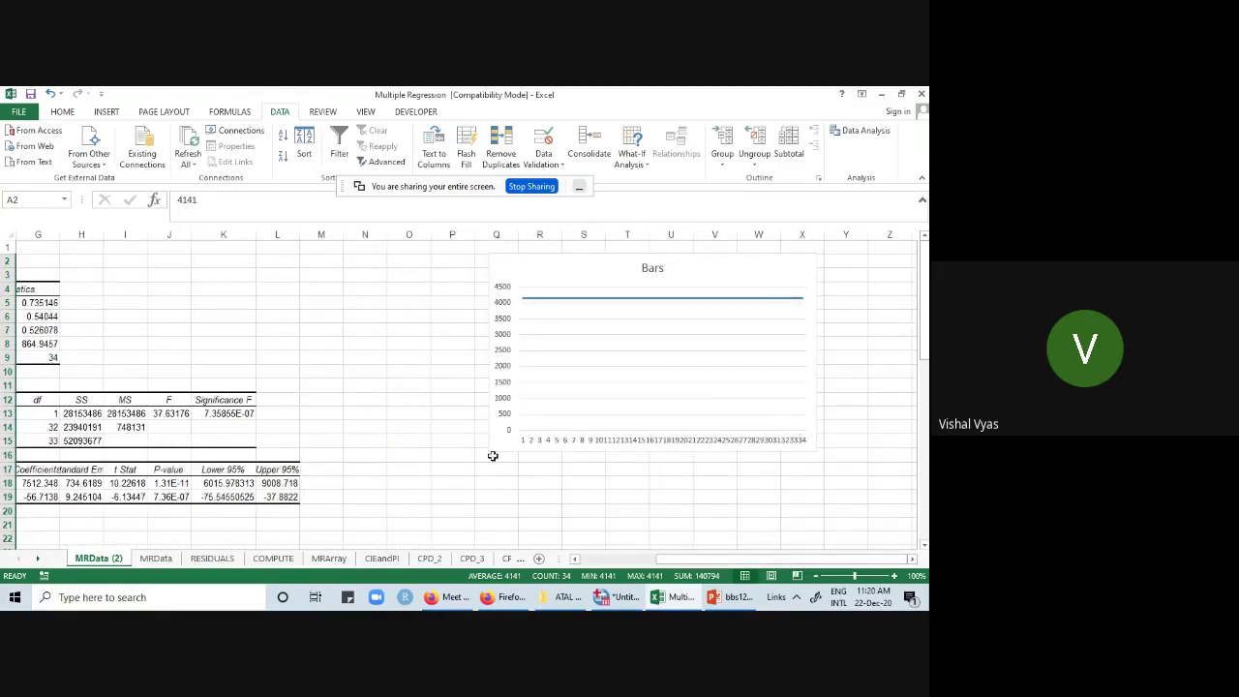
drag(667, 560, 567, 566)
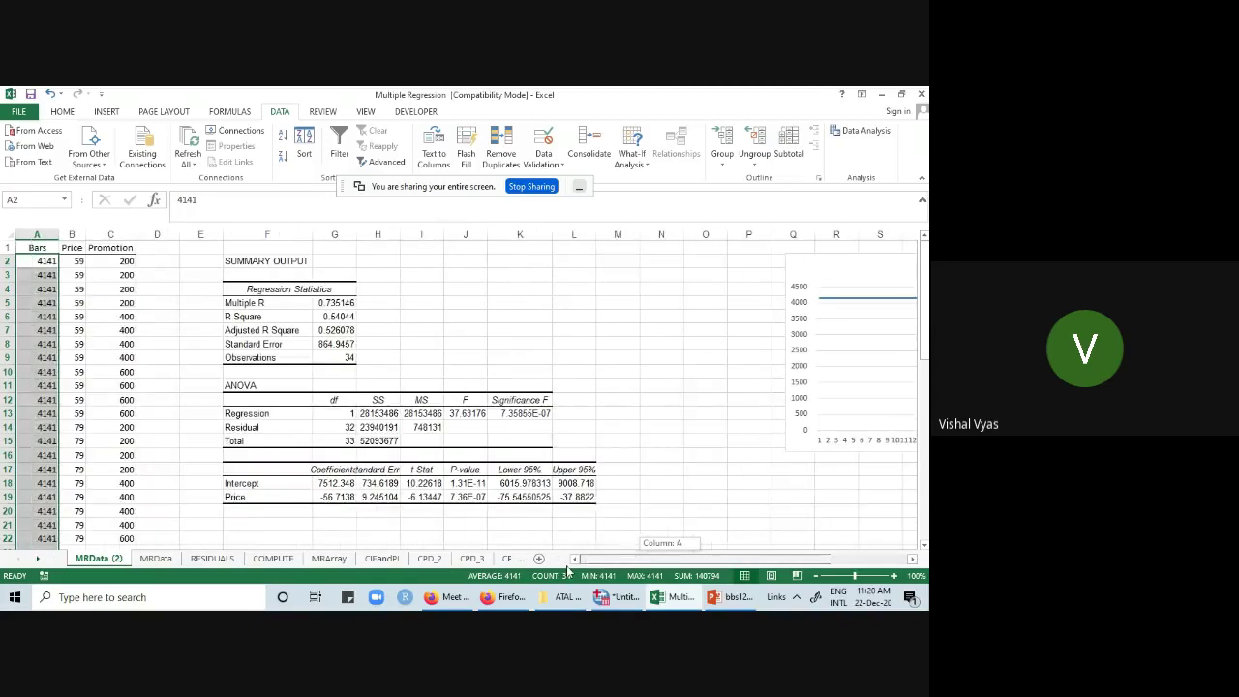
- Open the Regression analysis tool with $A$1:$A$35 as the Y range, $B$1:$B$35 as the X range and labels included
click(864, 135)
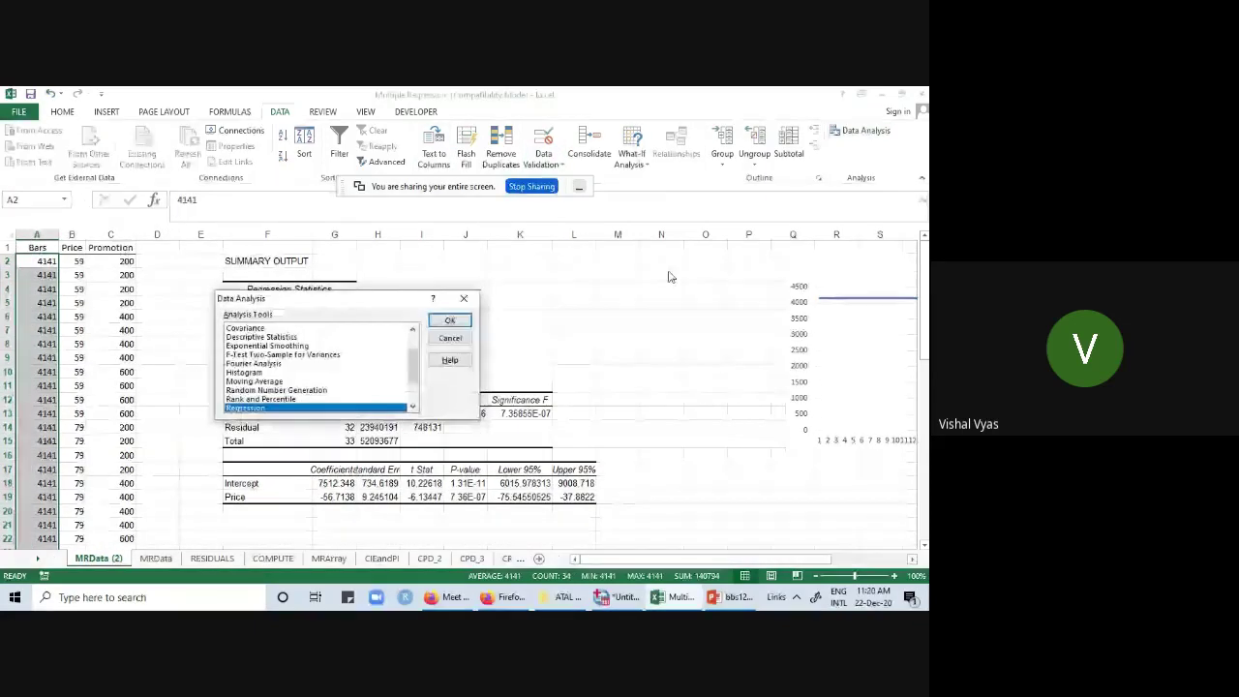
click(453, 324)
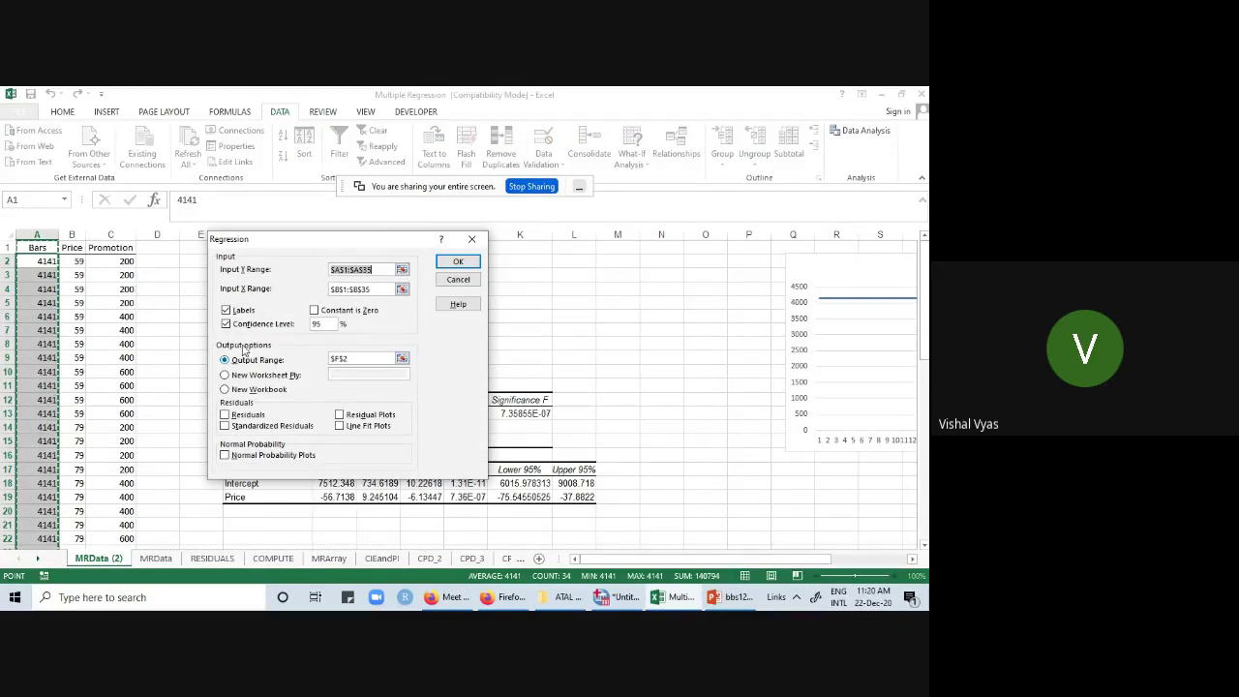
click(379, 269)
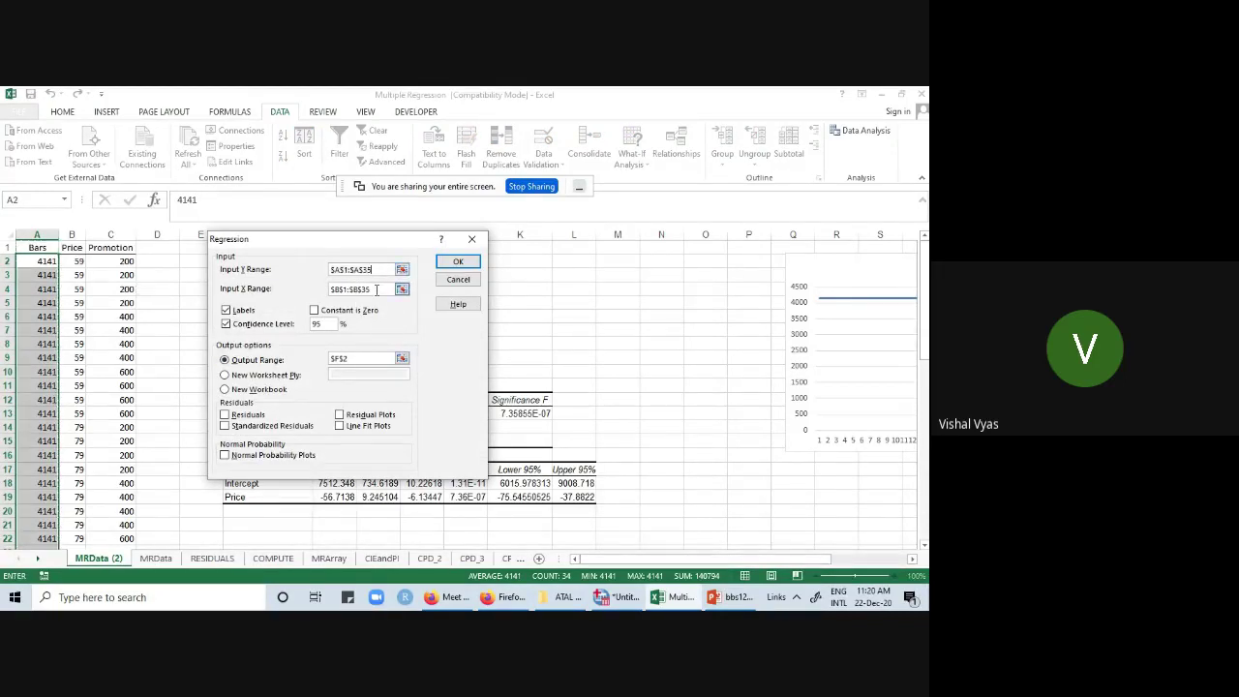
click(377, 288)
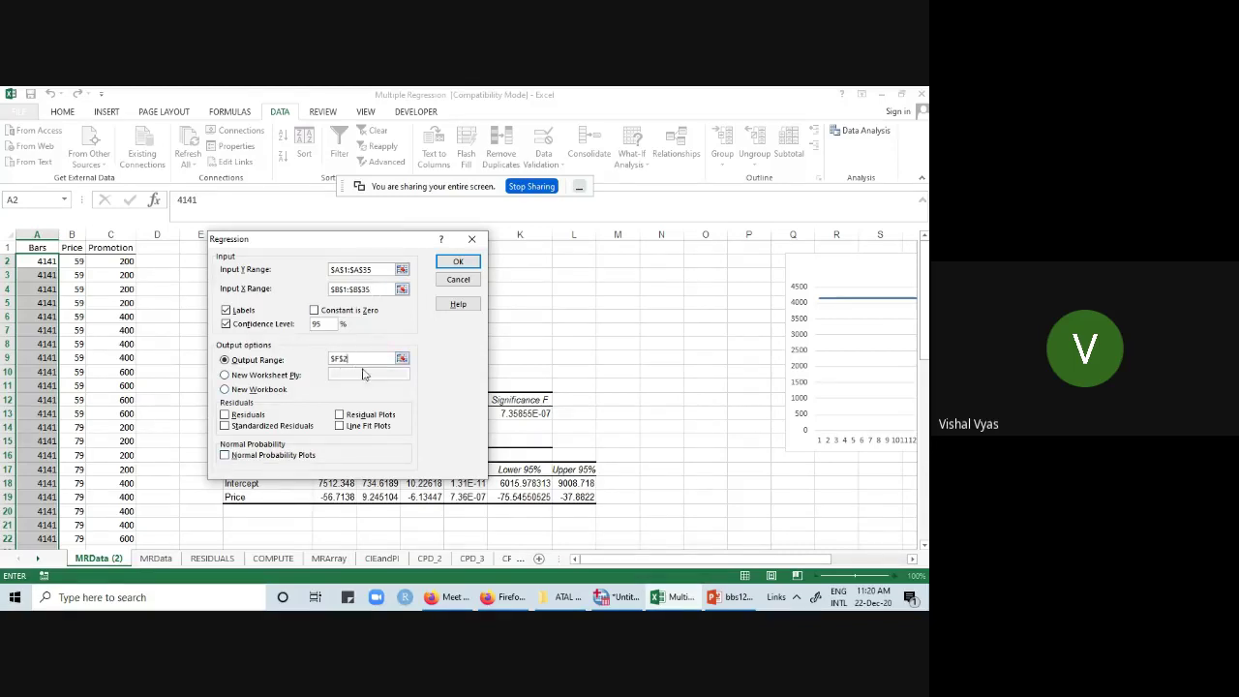
- Try to point the regression output range to cell N1
click(402, 358)
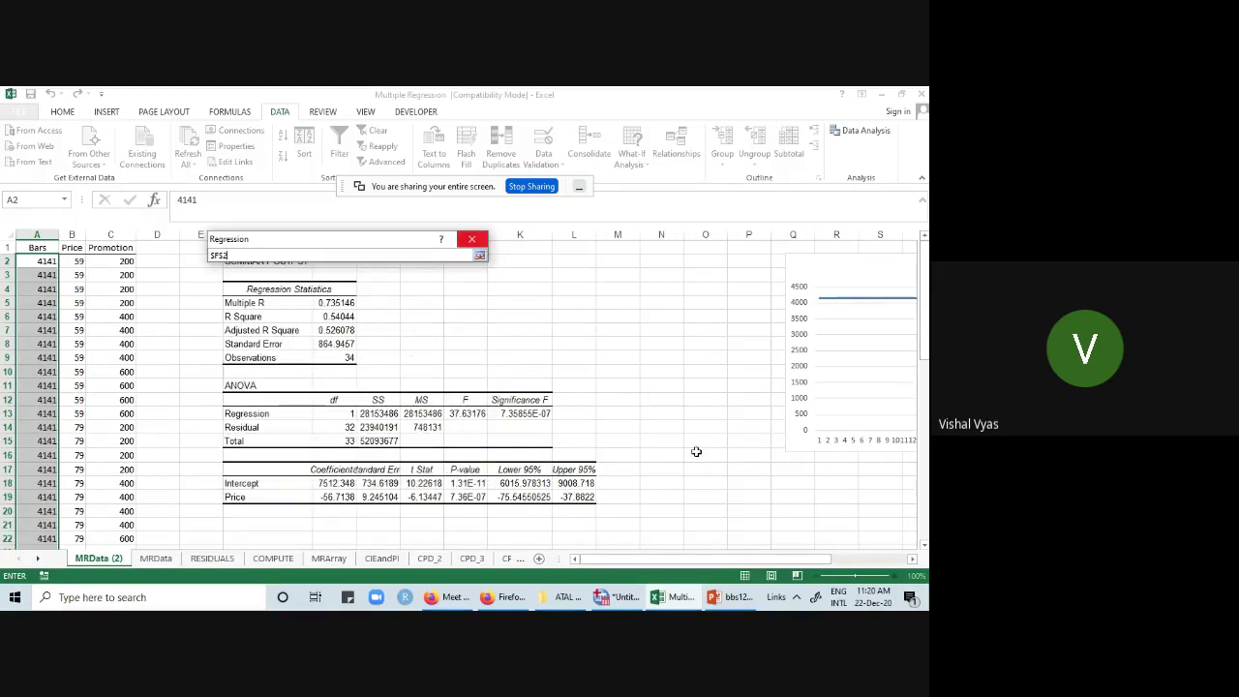
shift+click(661, 248)
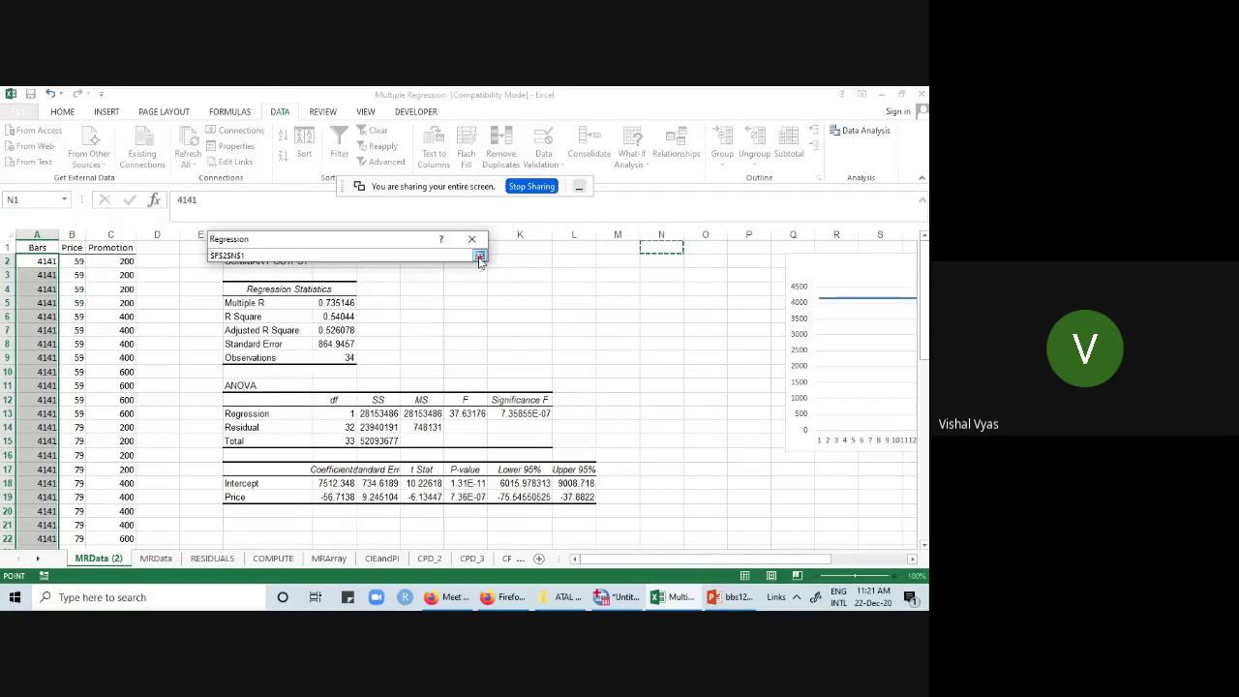
click(479, 255)
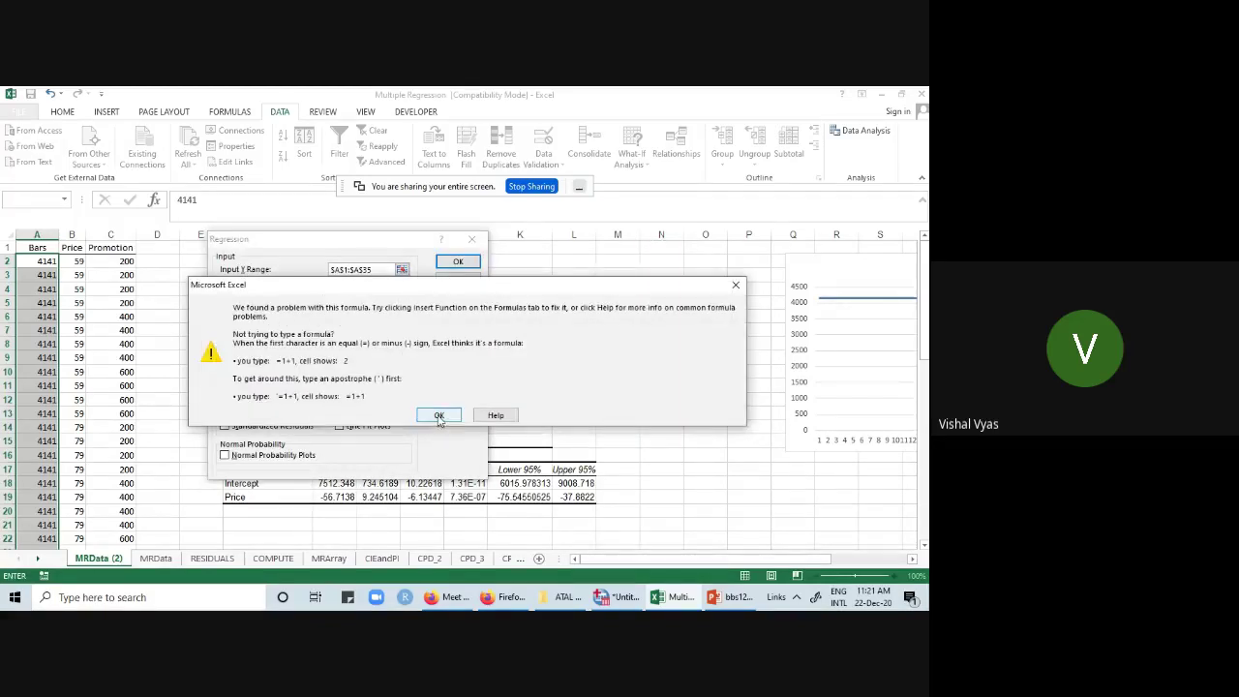
click(441, 417)
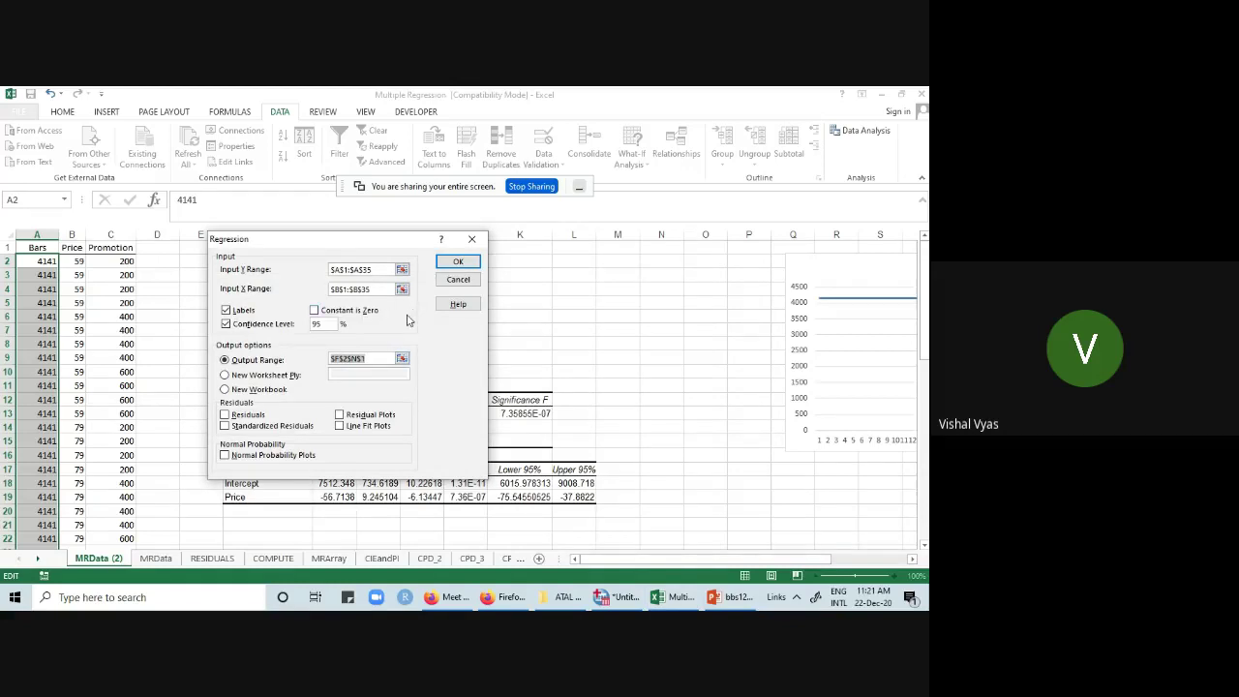
click(369, 355)
click(401, 359)
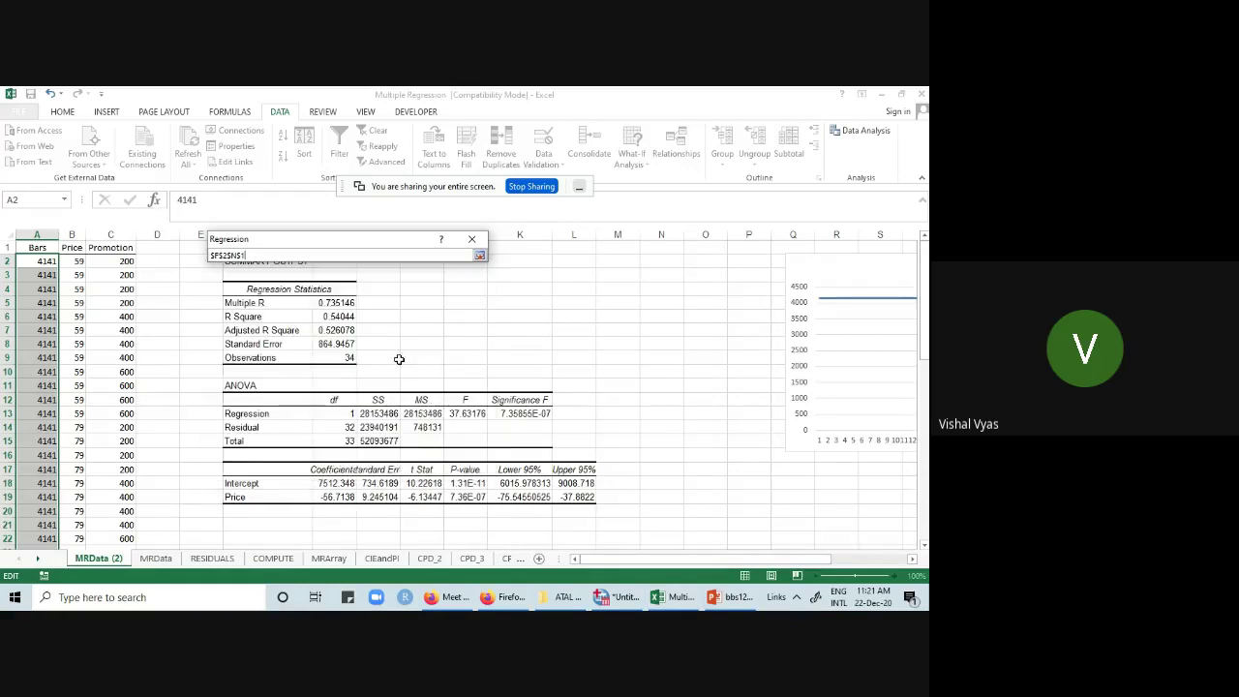
click(664, 247)
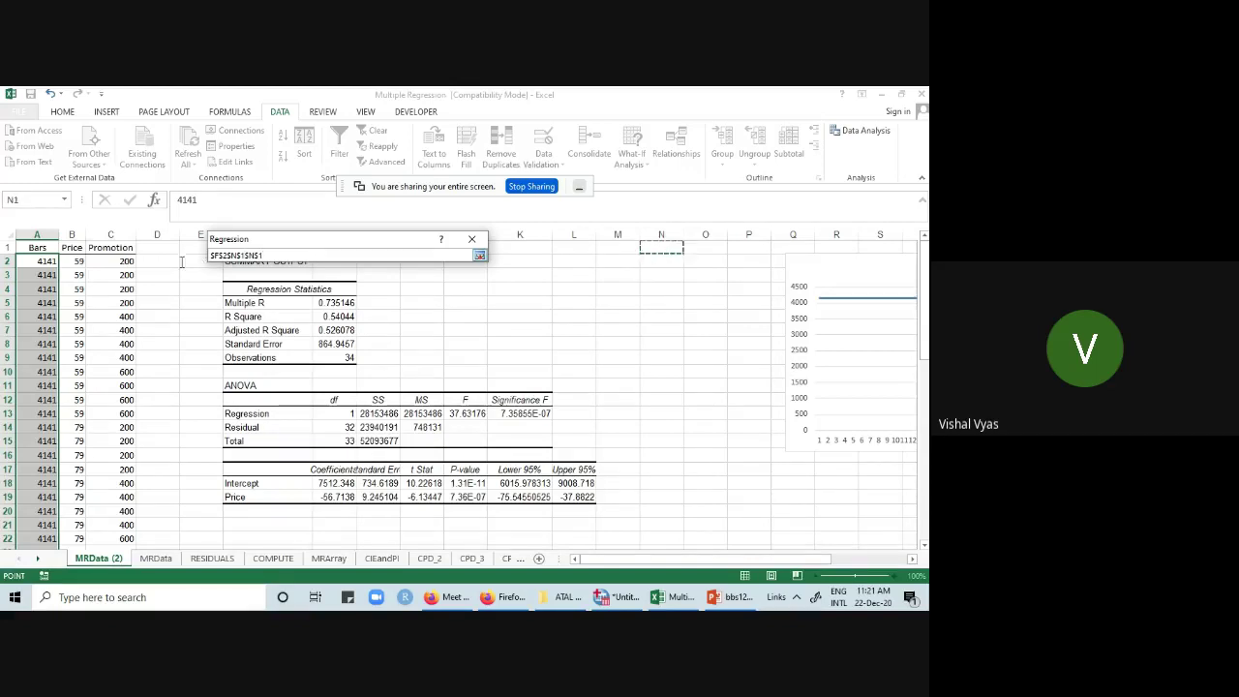
- Replace the output range with $N$1, run the regression, and move the Bars chart below the new summary output
drag(286, 255, 228, 254)
key(BackSpace)
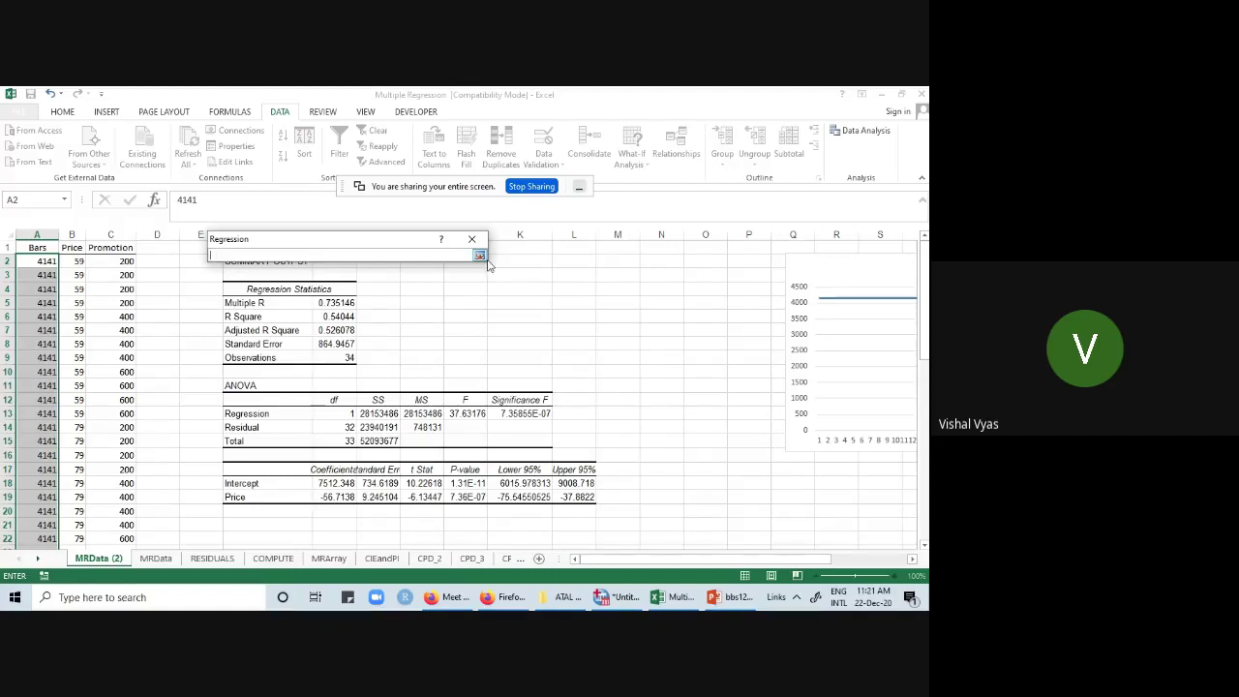
click(665, 251)
click(480, 256)
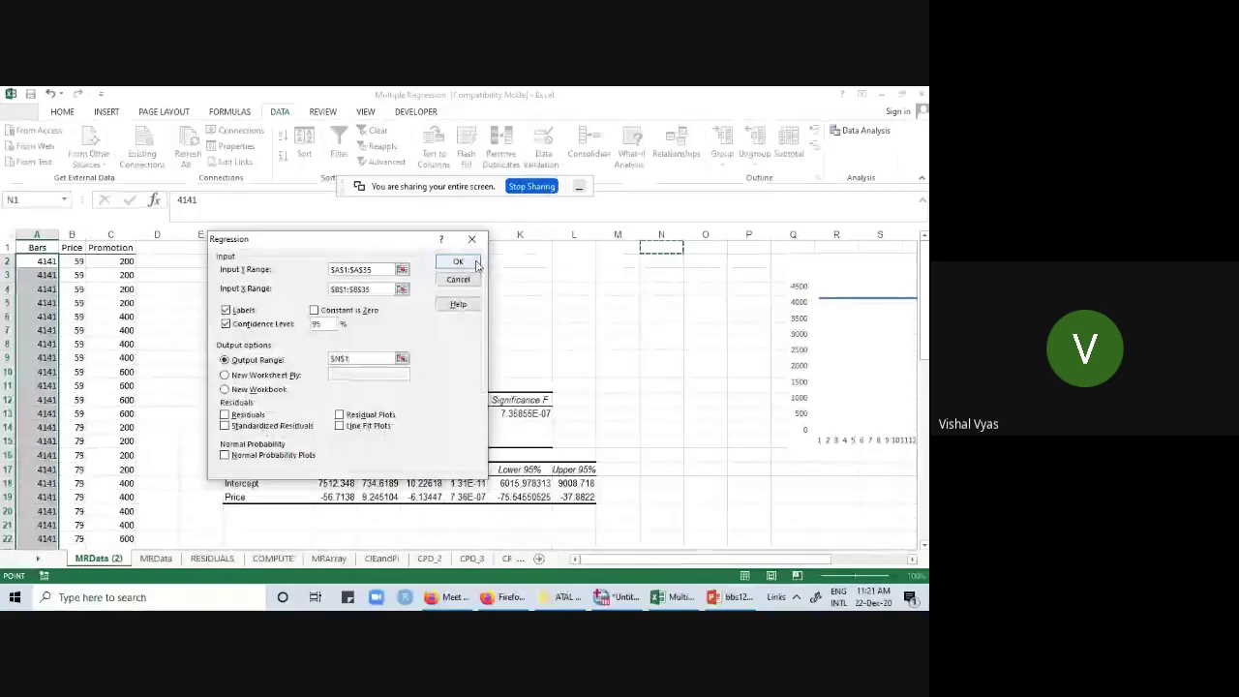
click(459, 263)
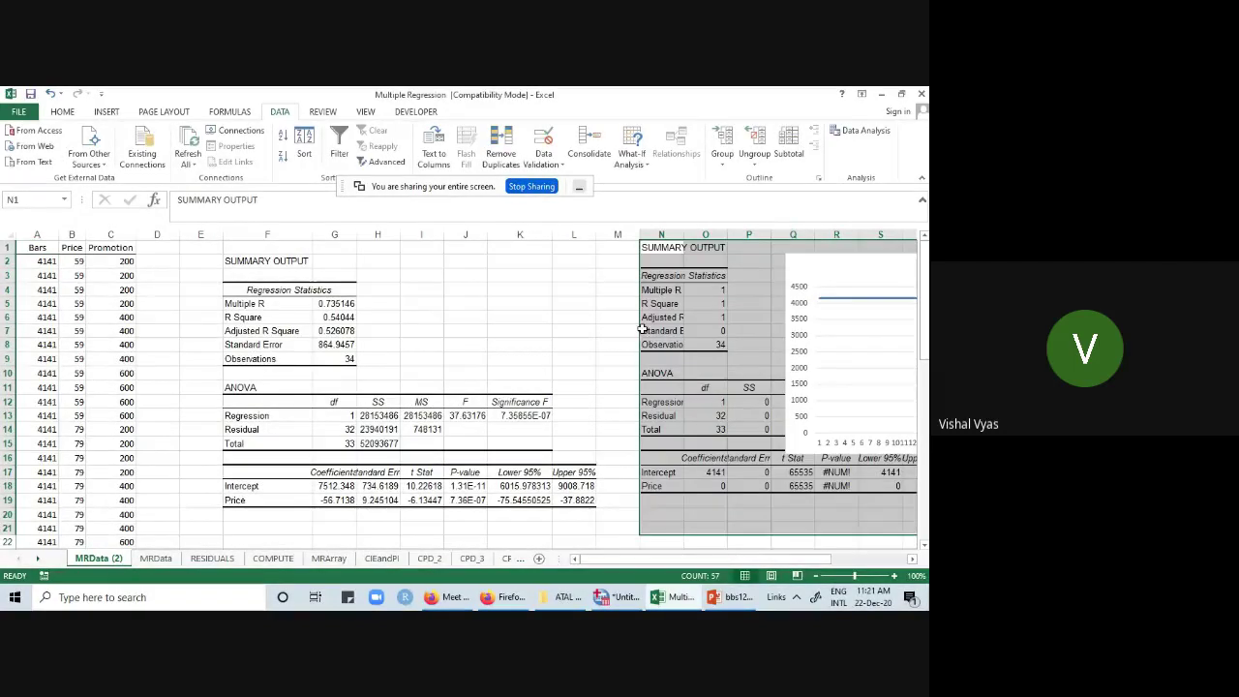
drag(852, 277, 741, 567)
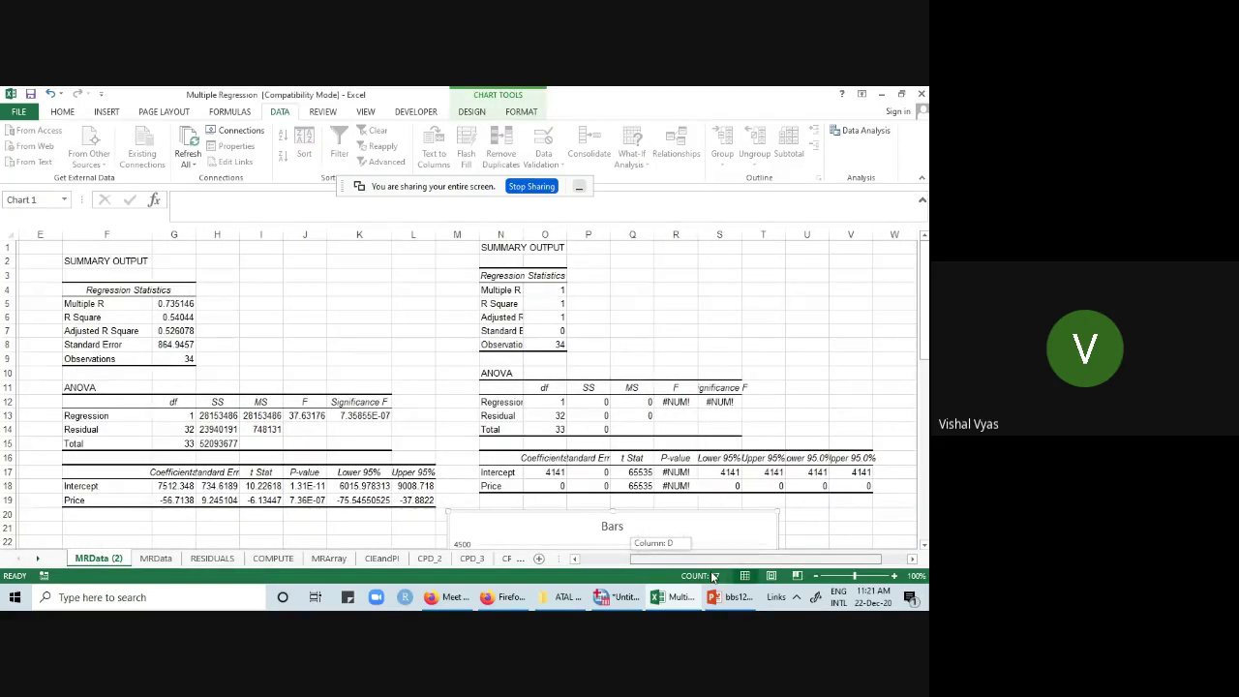
- Compare Multiple R, R Square and Adjusted R Square between the original and the constant-Bars regression summaries
click(169, 303)
click(186, 321)
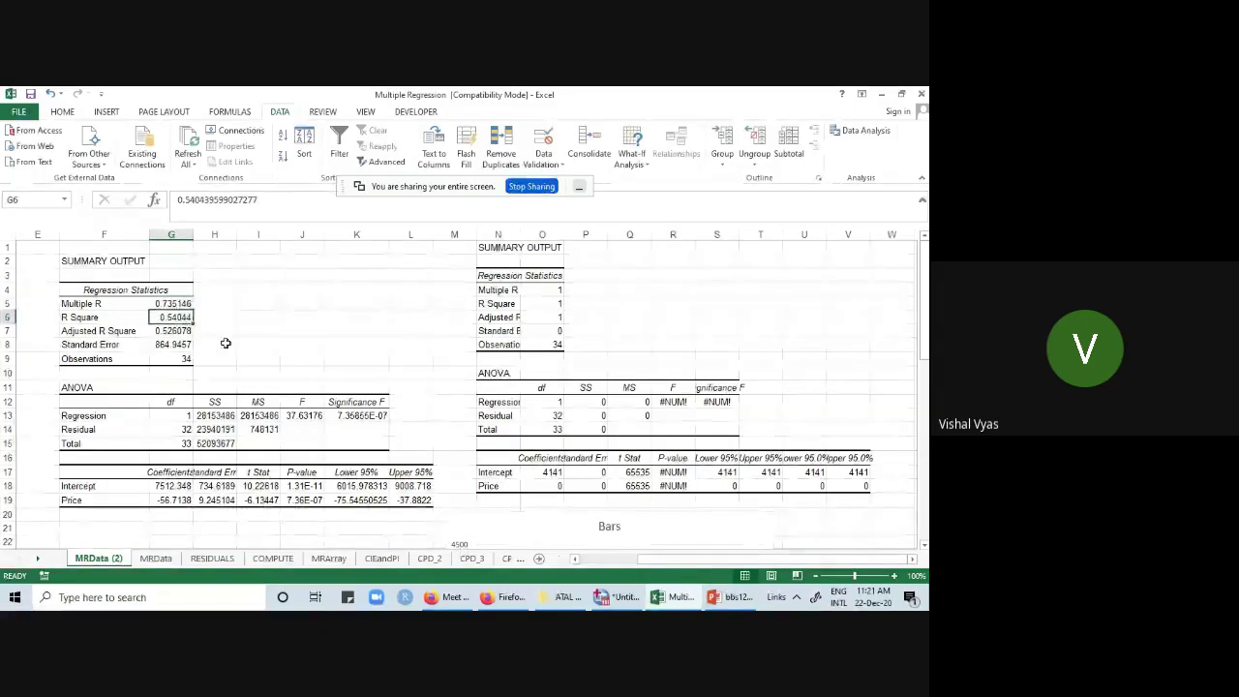
click(562, 306)
click(179, 302)
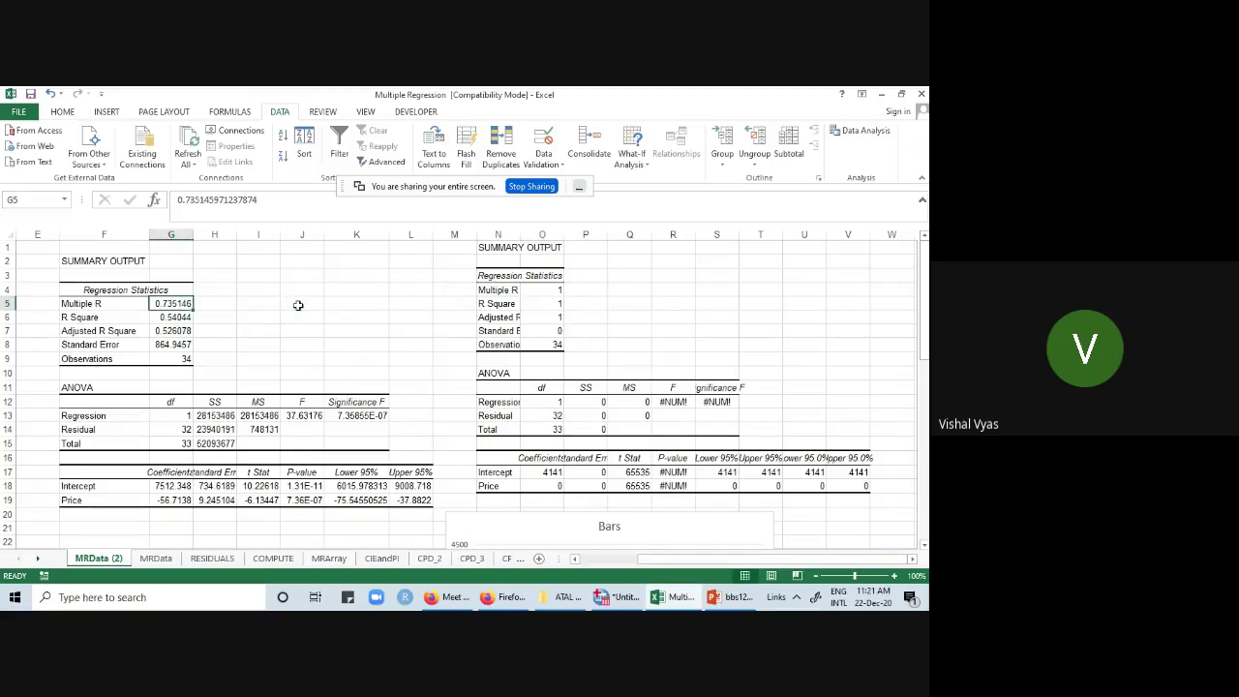
click(559, 290)
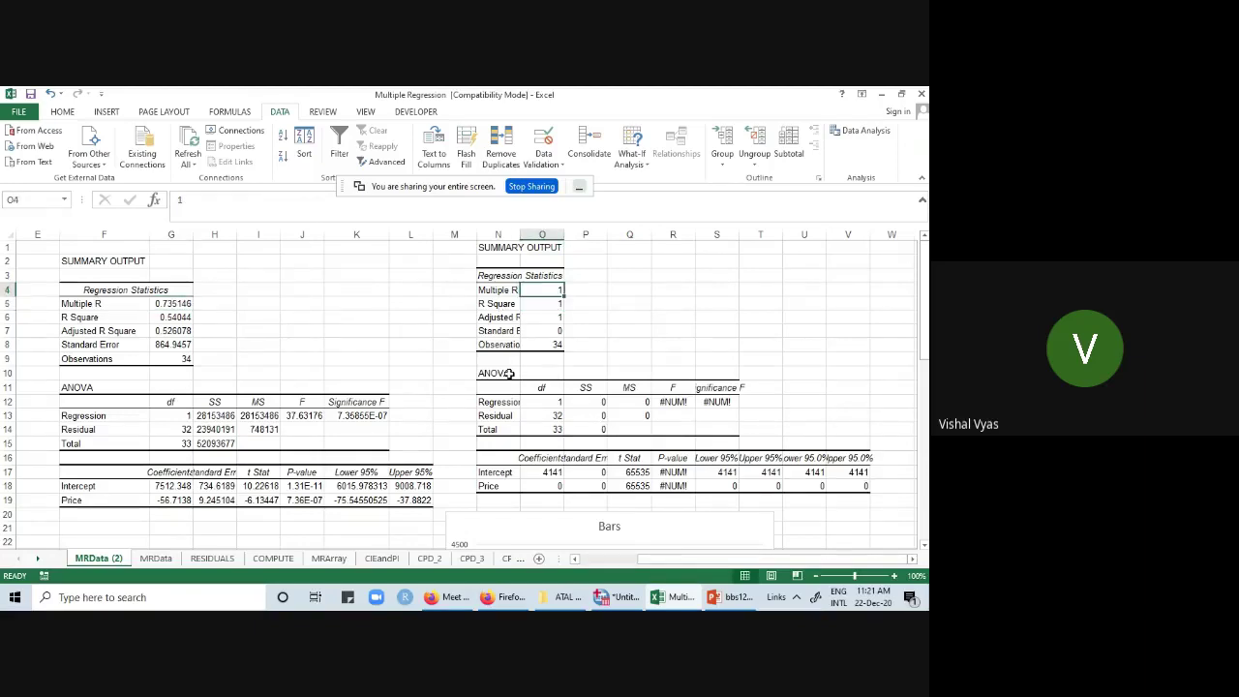
click(158, 331)
click(560, 317)
click(166, 332)
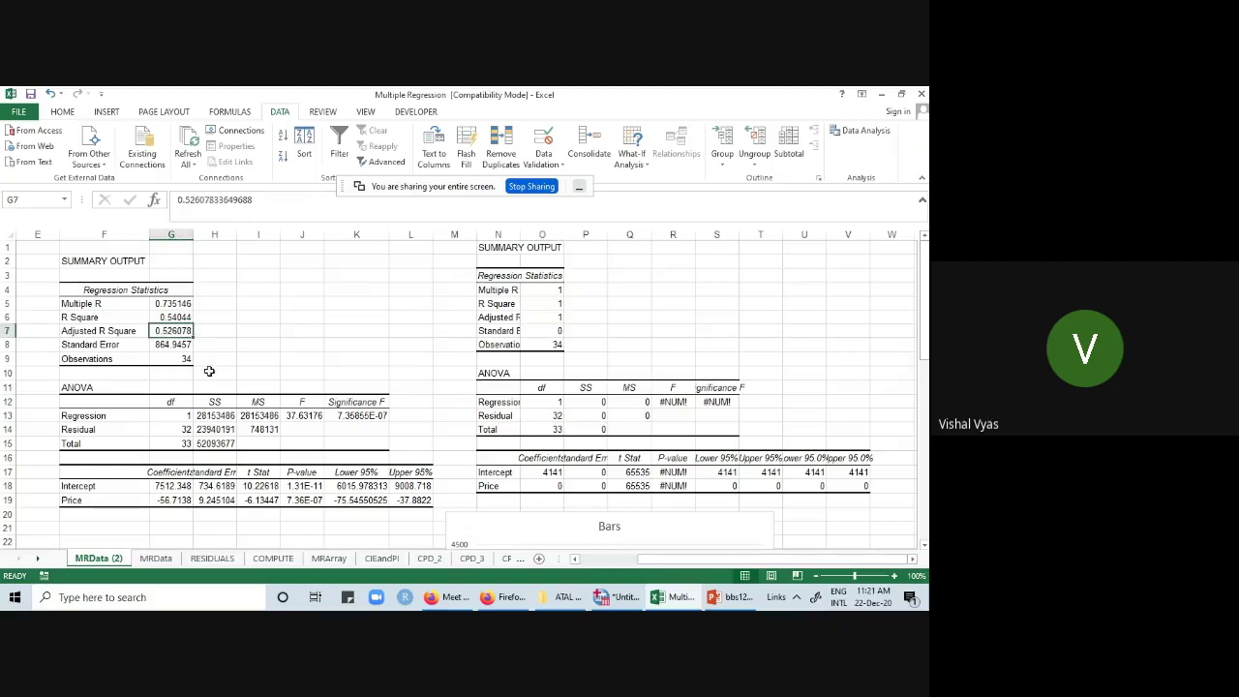
click(586, 345)
- Compare the two ANOVA tables and examine SS, MS, F and Significance F in the constant-Bars output
scroll(200, 399, down, 1)
drag(191, 373, 373, 399)
drag(521, 360, 656, 394)
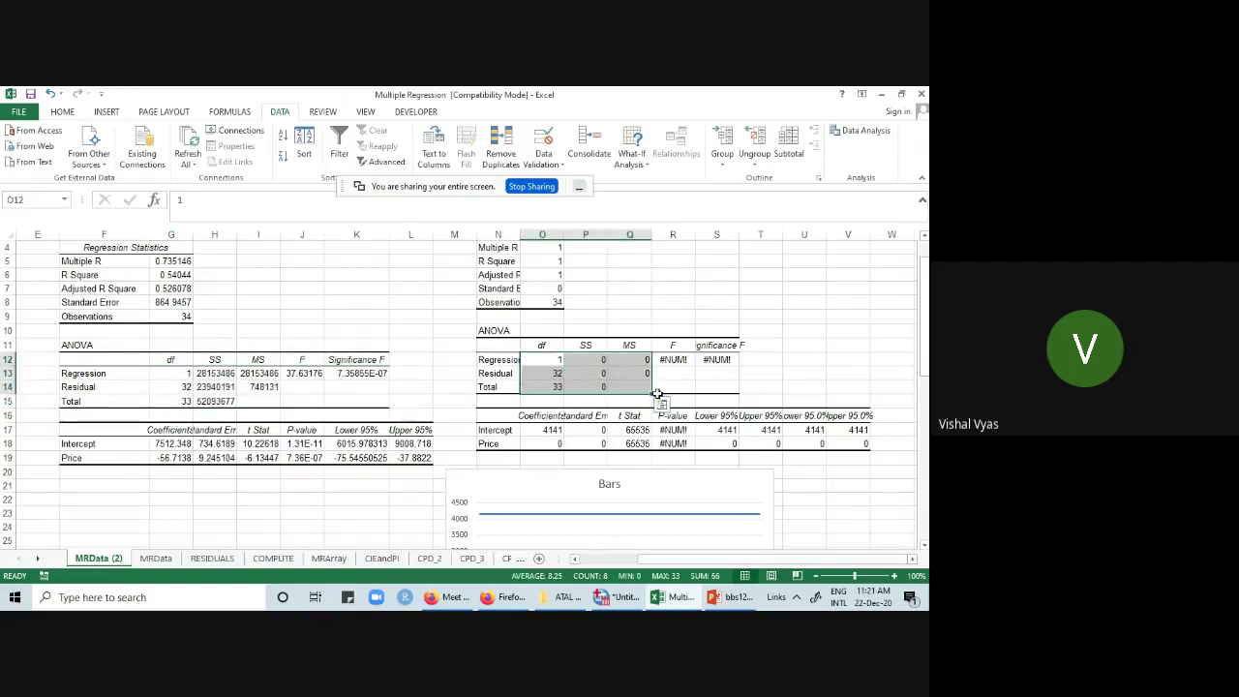
click(599, 360)
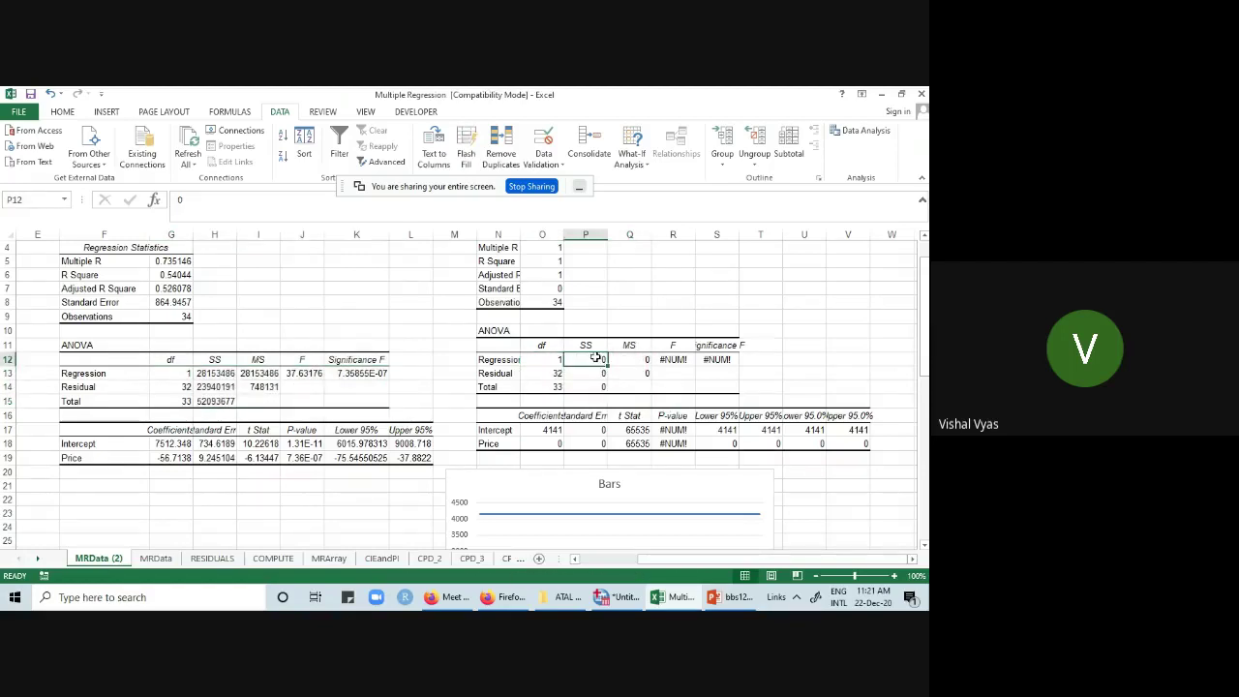
click(596, 345)
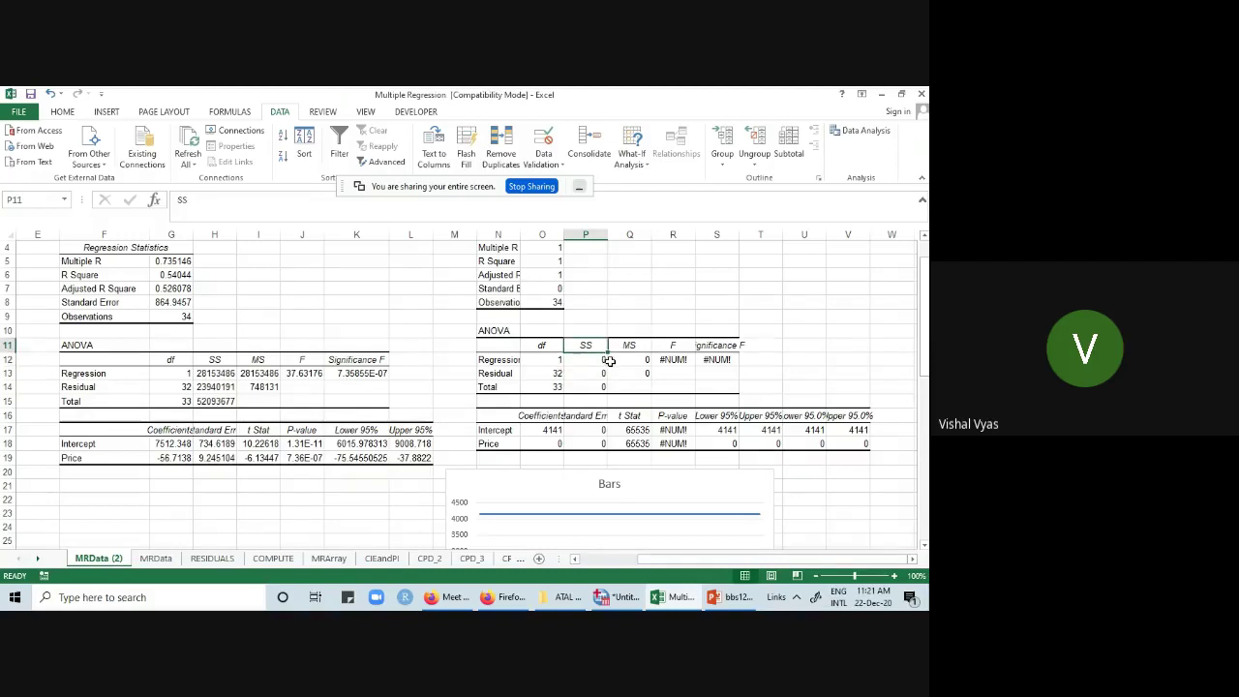
click(636, 347)
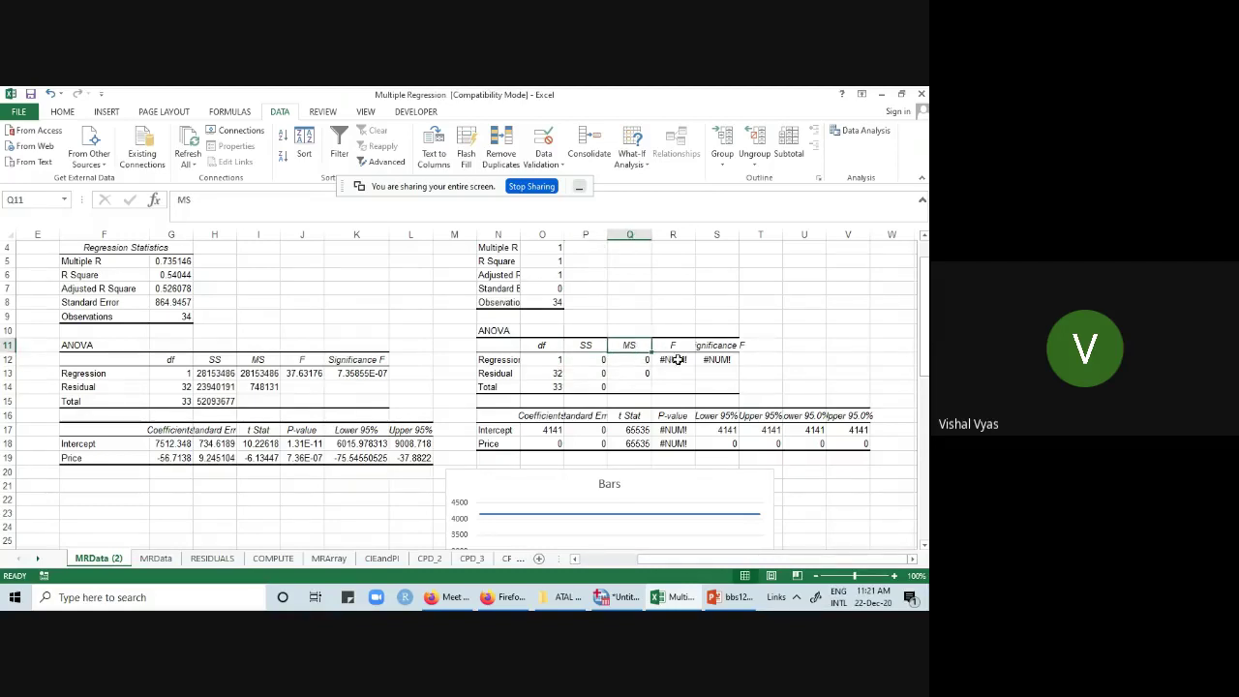
click(675, 345)
click(722, 345)
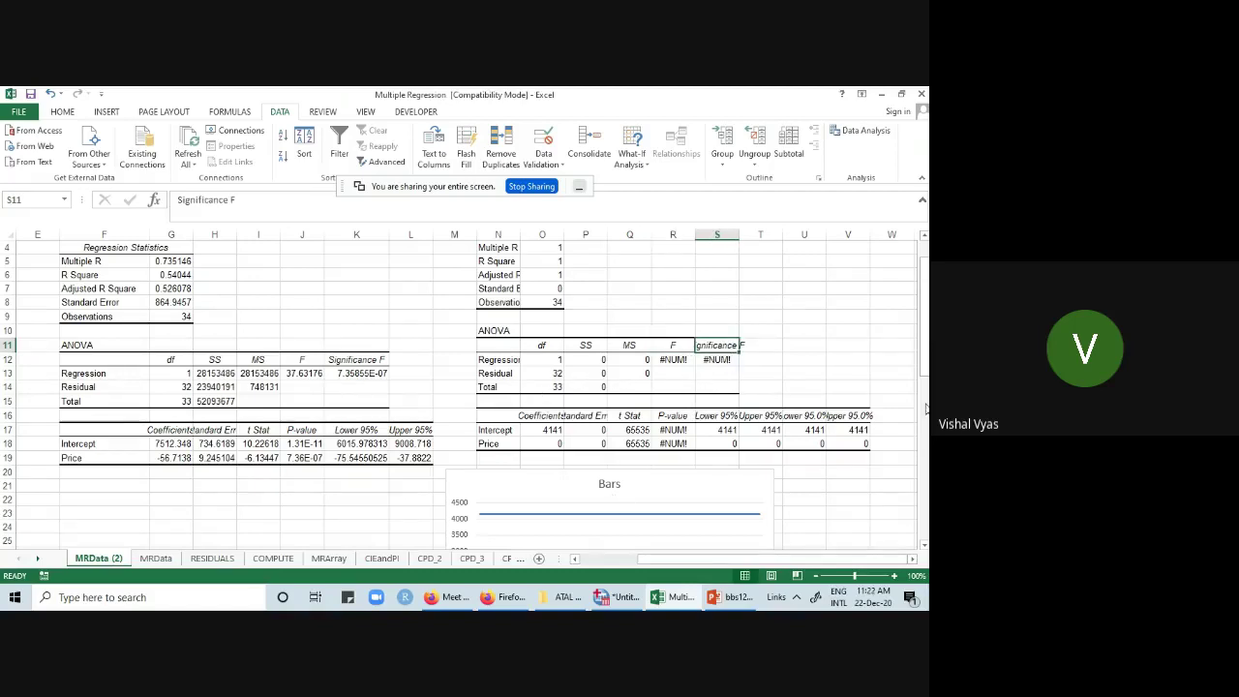
- Examine the Price coefficient row and the P-values in the constant-Bars regression output
drag(543, 445, 869, 445)
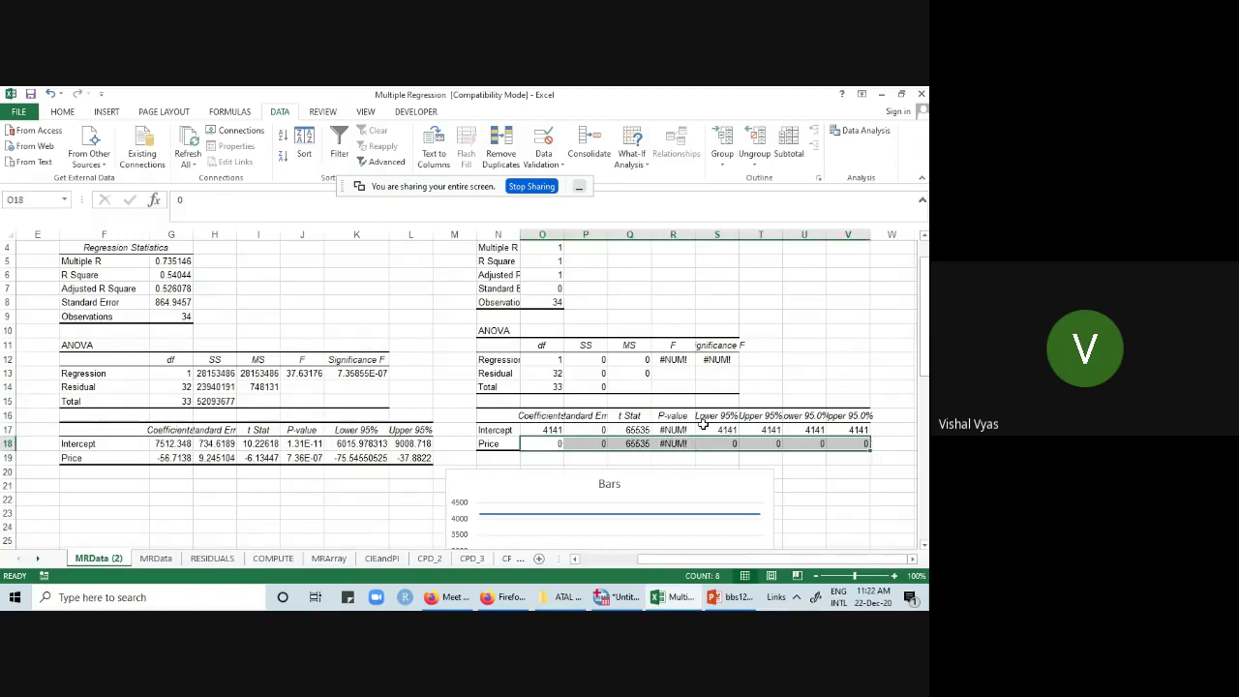
drag(694, 430, 697, 448)
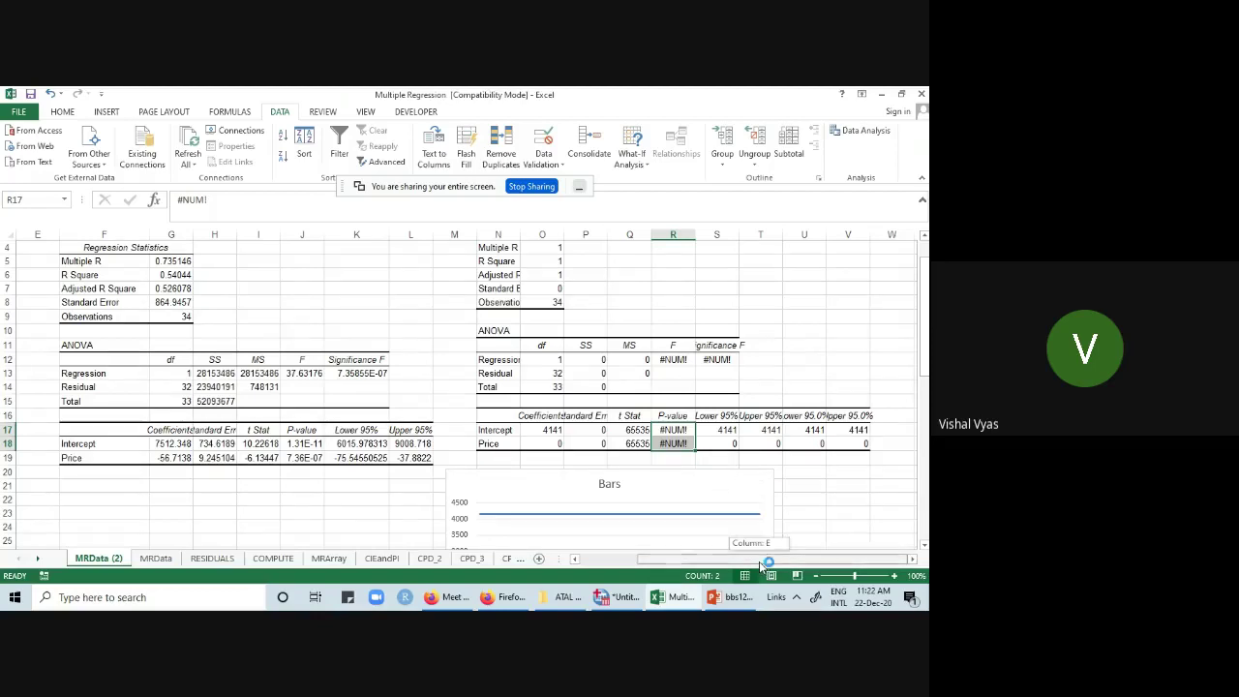
drag(759, 562, 697, 561)
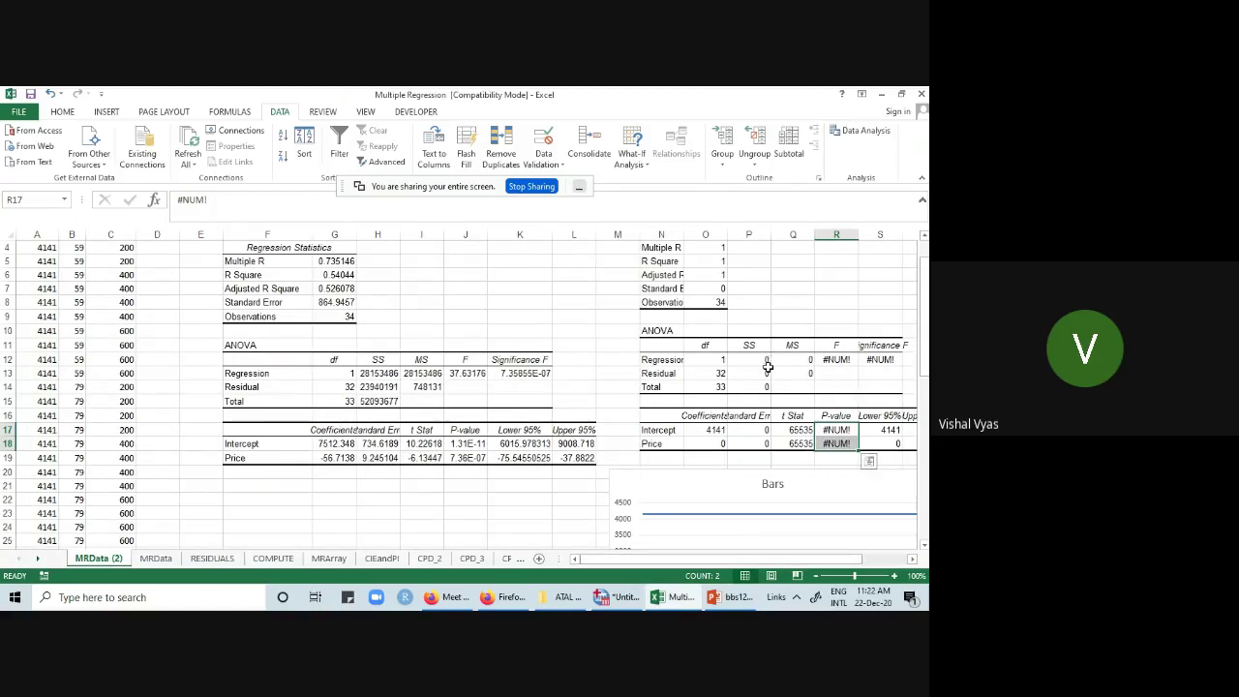
- Switch to the Google Meet call in Firefox, mute and unmute the microphone, and return to the Excel workbook
click(448, 601)
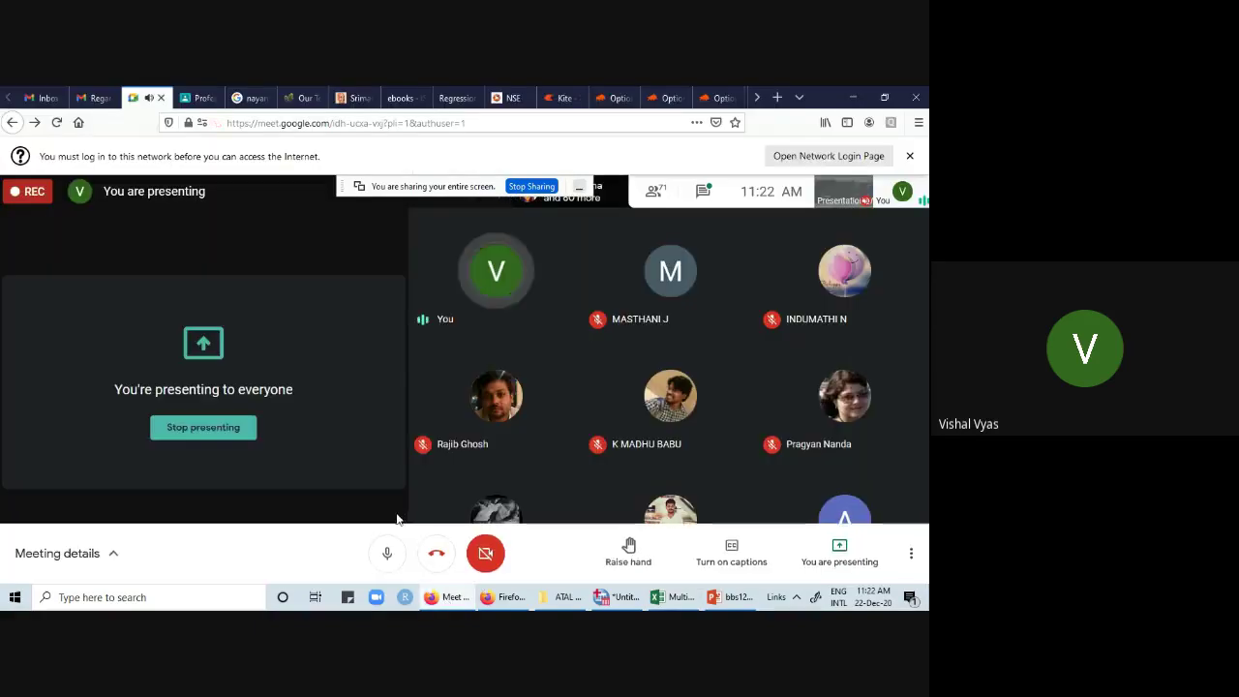
click(389, 557)
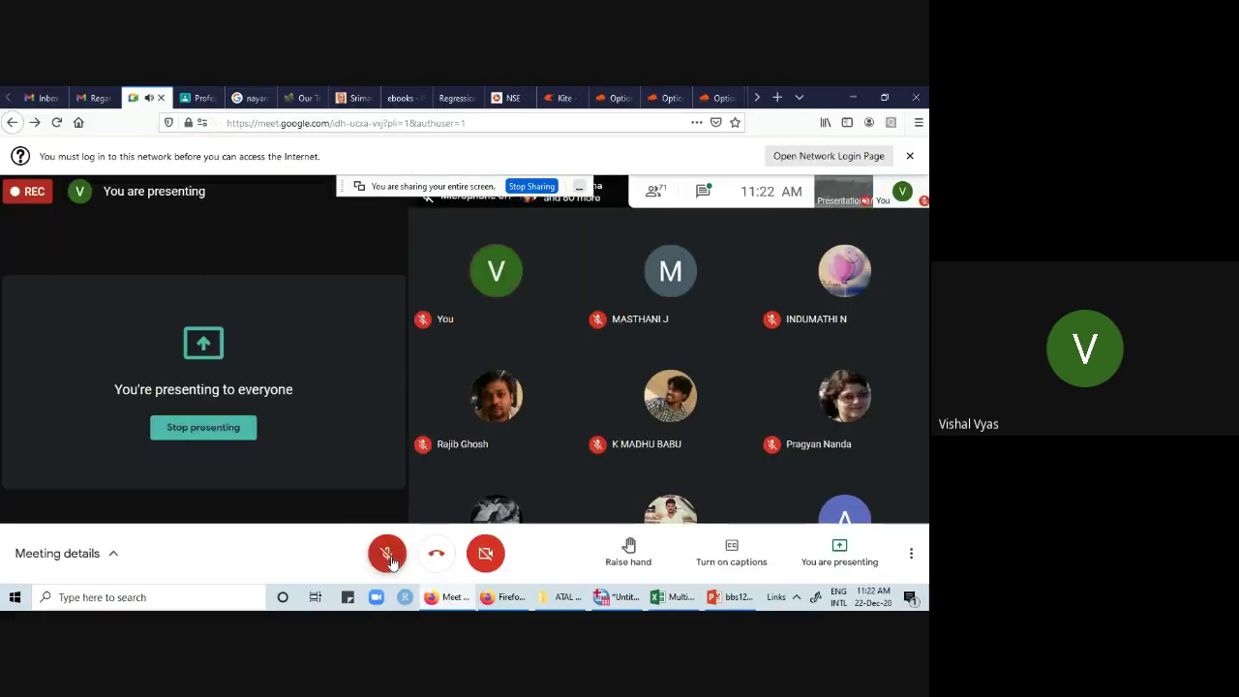
click(387, 556)
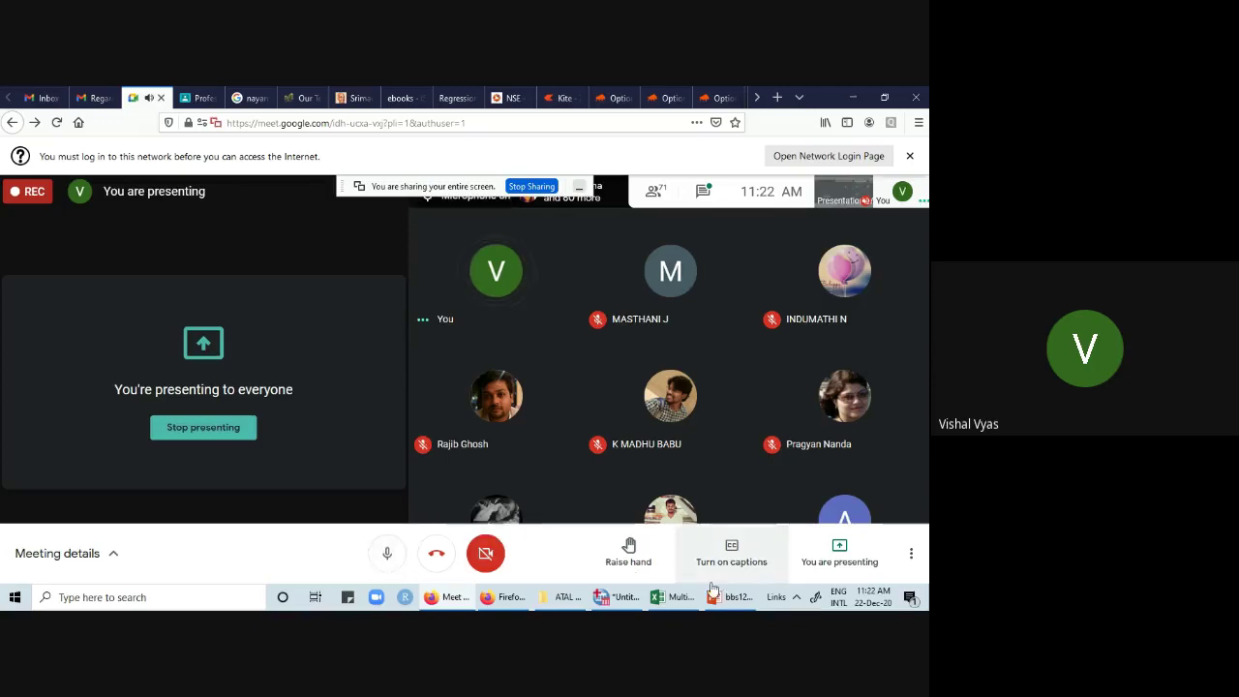
mouse_move(717, 598)
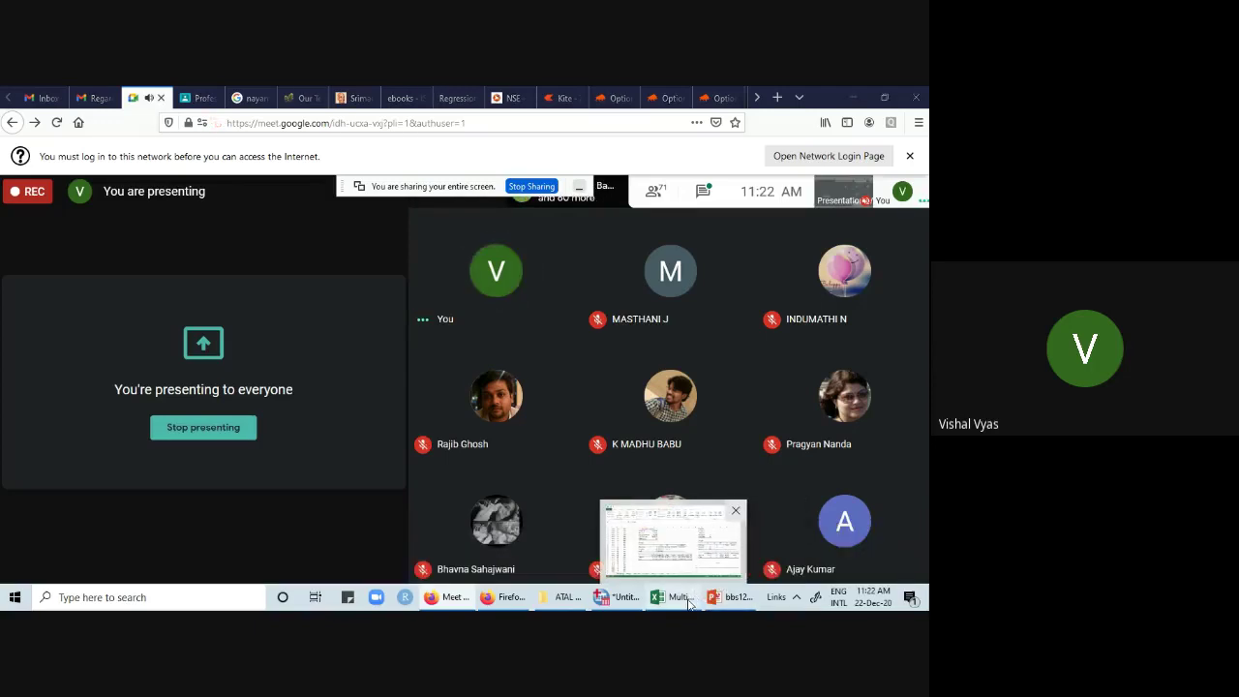
click(684, 598)
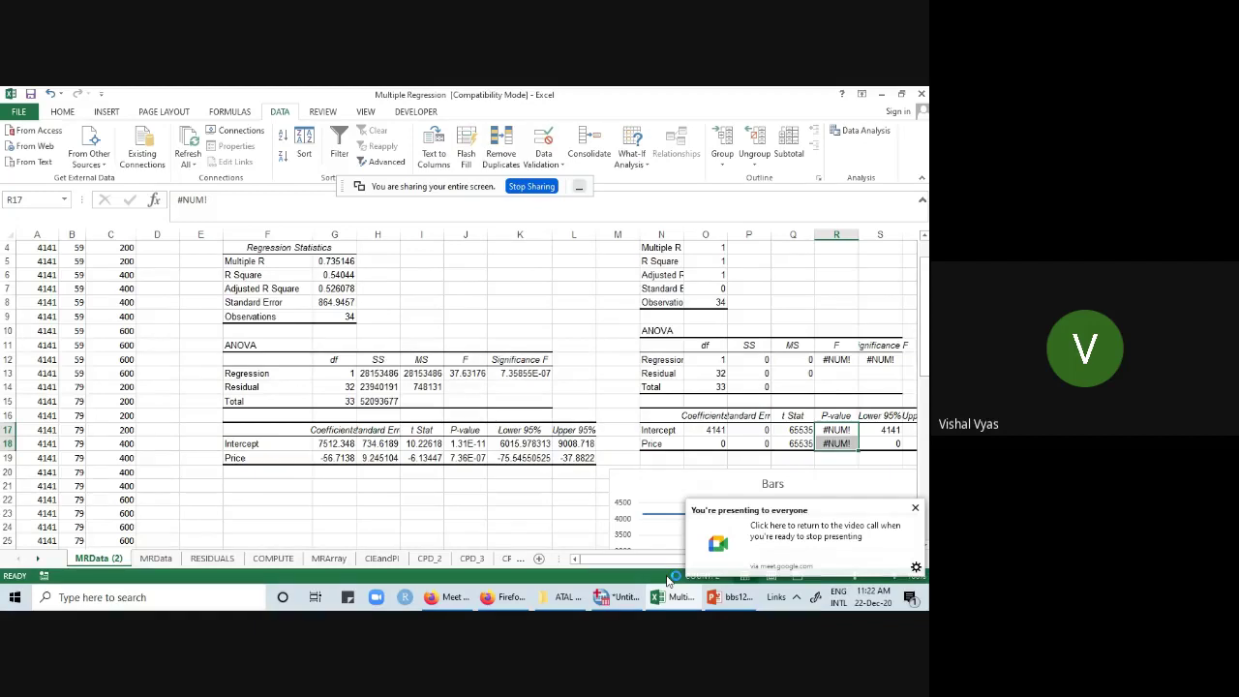
- Review the constant Bars values in A4:A35 and the note "Variability of dependent variable" in C51
drag(50, 248, 60, 523)
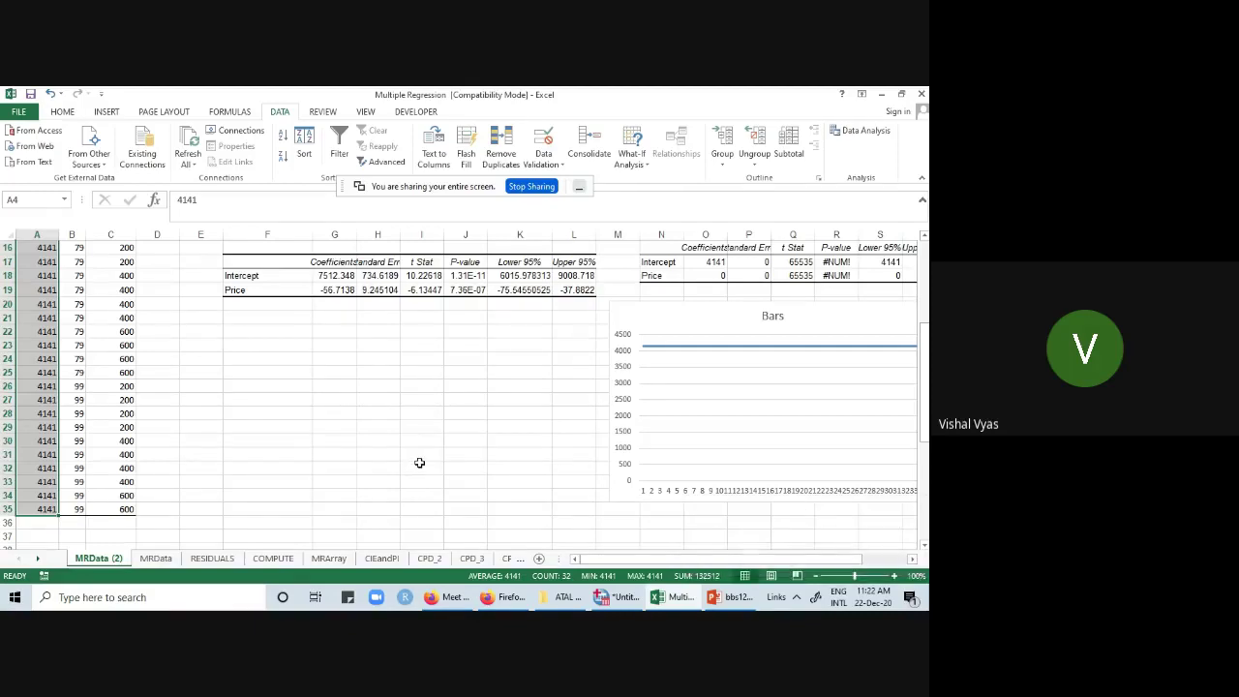
scroll(421, 463, up, 5)
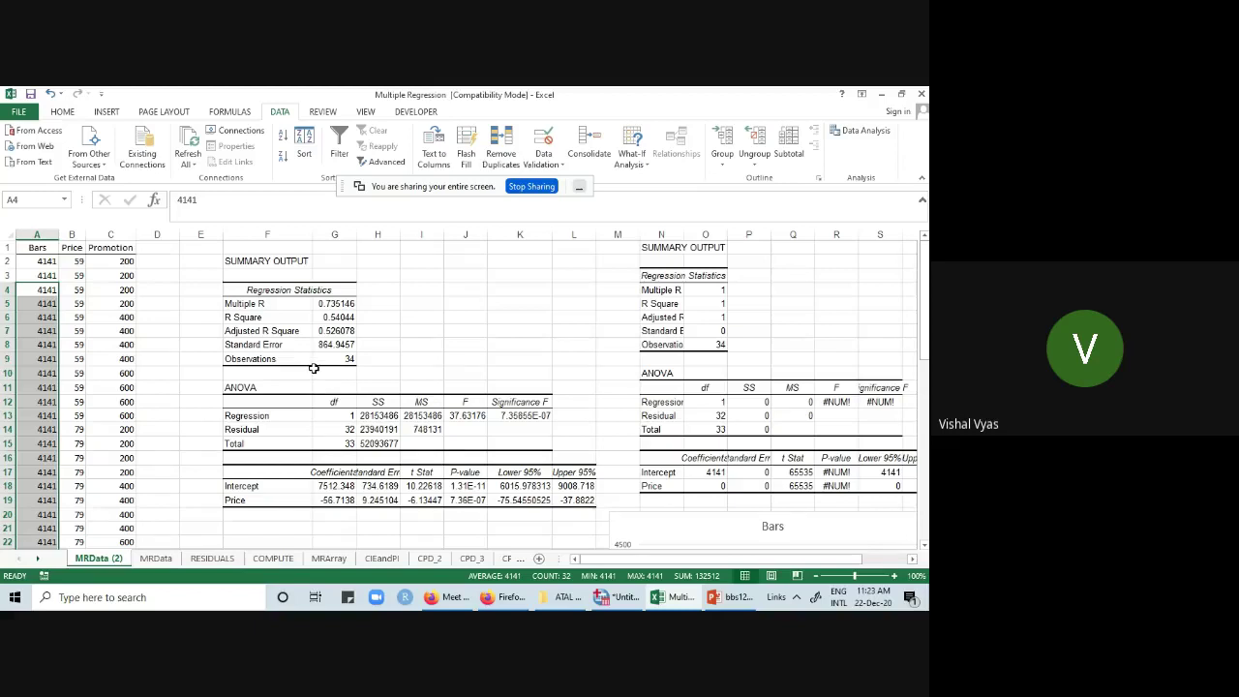
scroll(314, 368, down, 10)
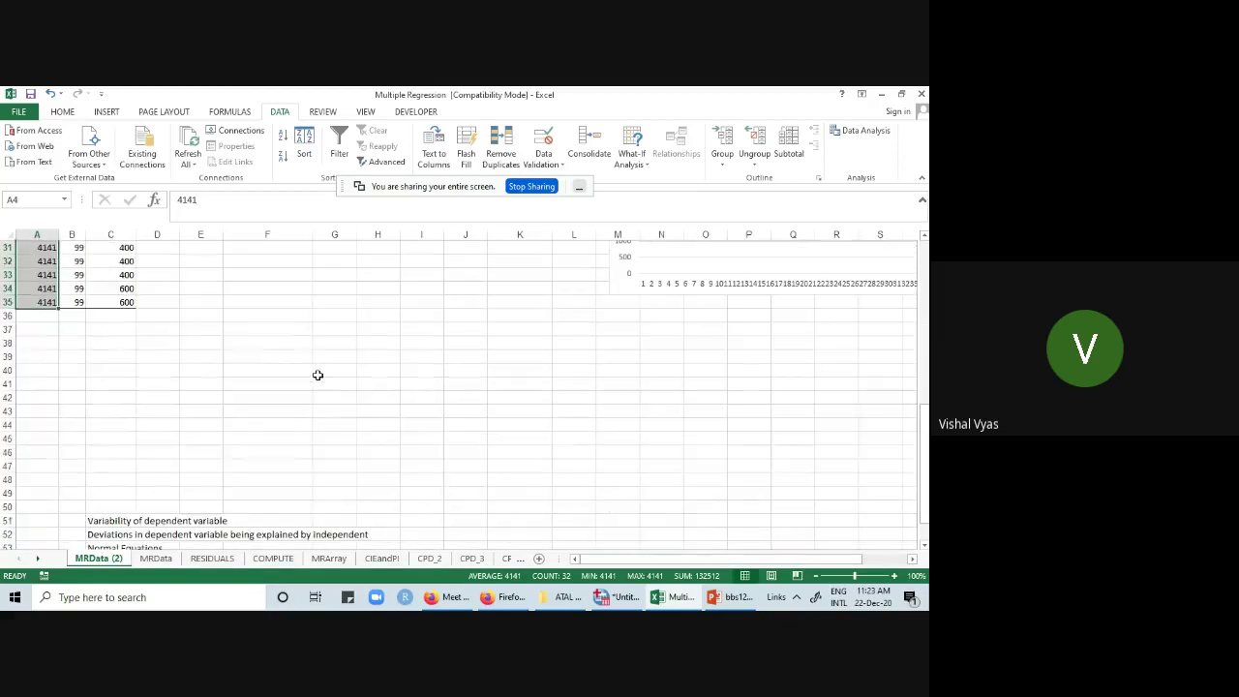
click(112, 523)
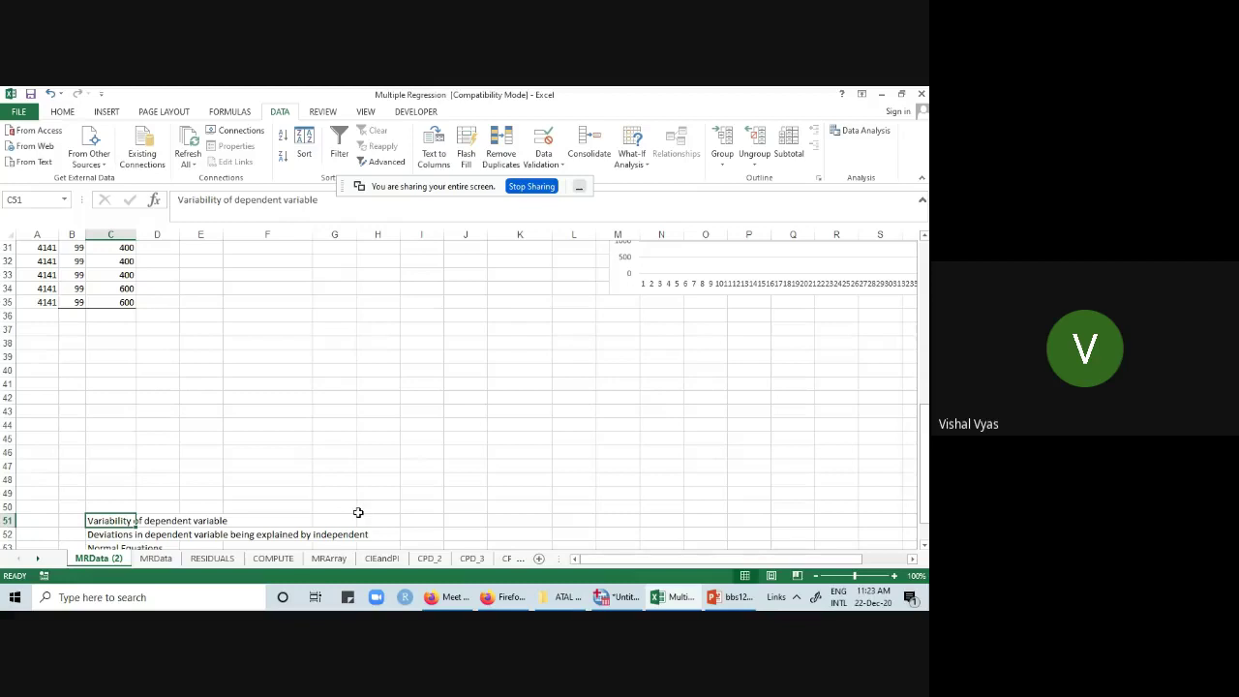
- Undo the last repositioning of the Bars chart beside the constant-Bars regression output
scroll(358, 484, up, 10)
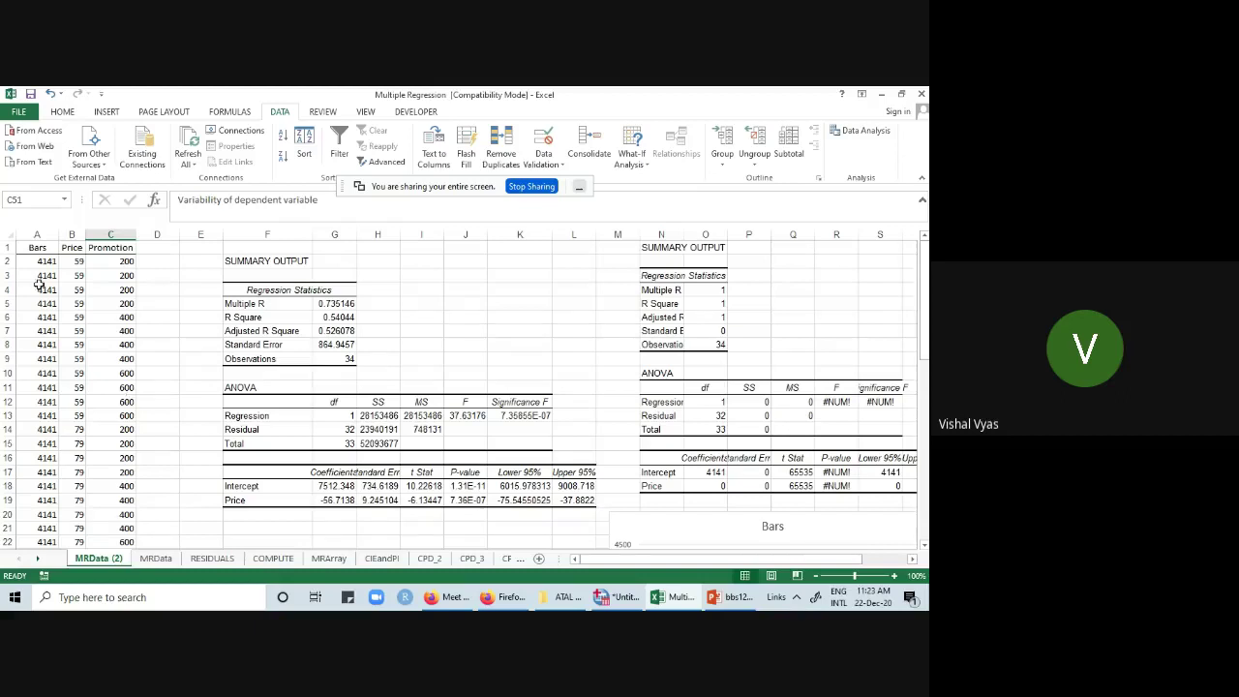
click(52, 94)
click(51, 94)
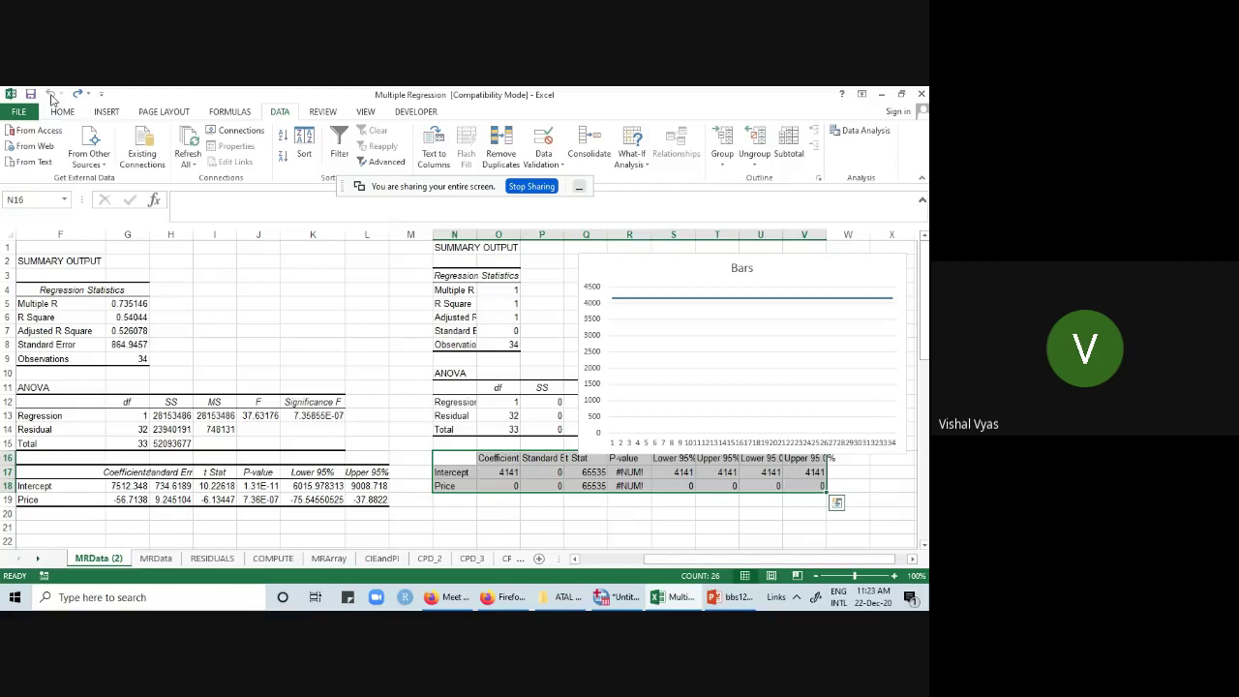
- Copy the original Bars values A2:A35 from the MRData sheet and paste them over the constant values from A2 in MRData (2)
click(156, 558)
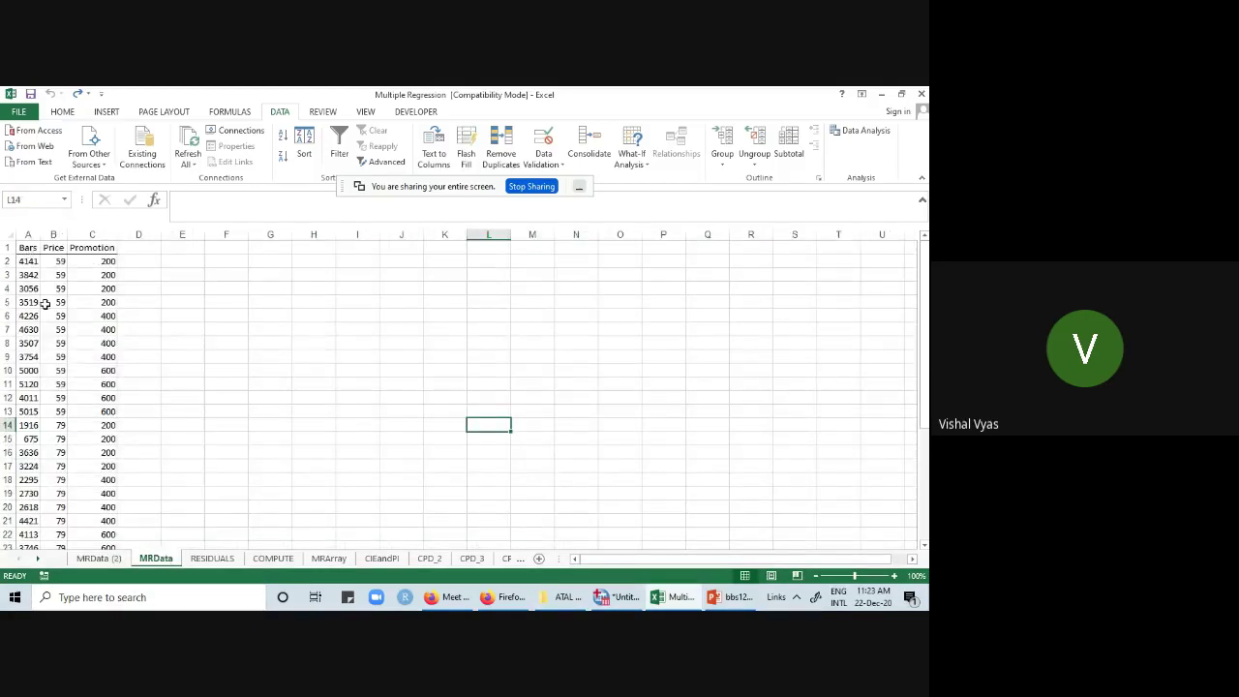
drag(29, 262, 32, 513)
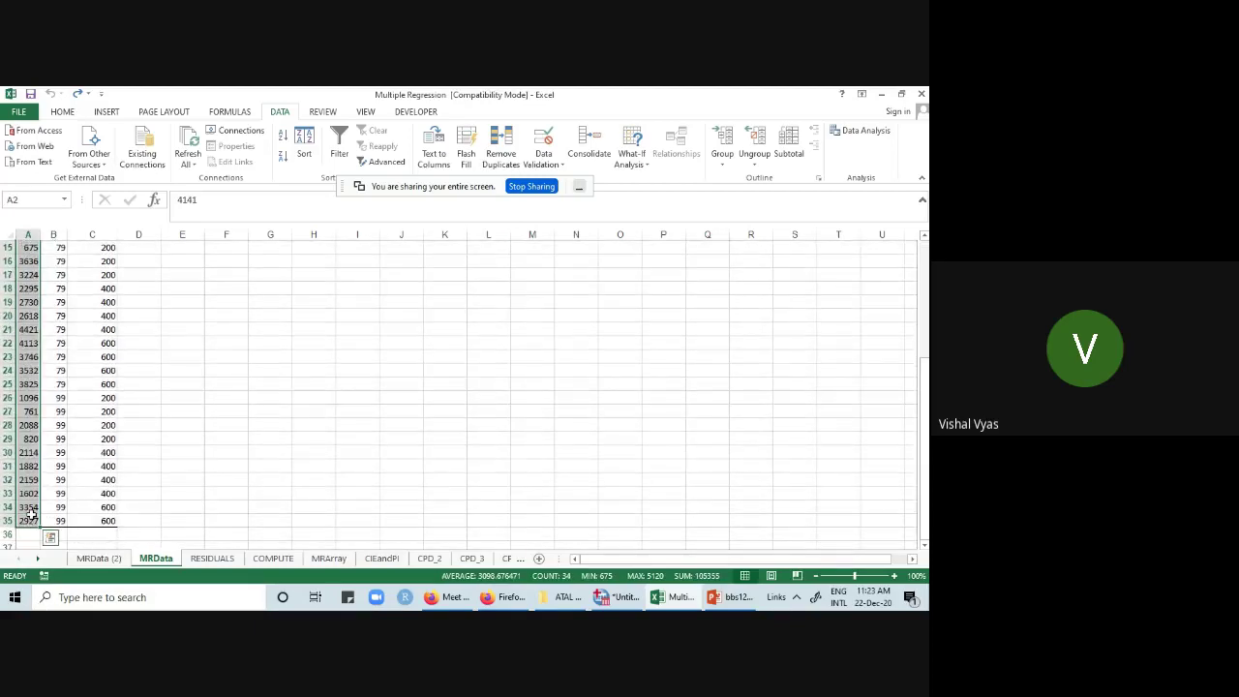
right_click(32, 513)
click(83, 268)
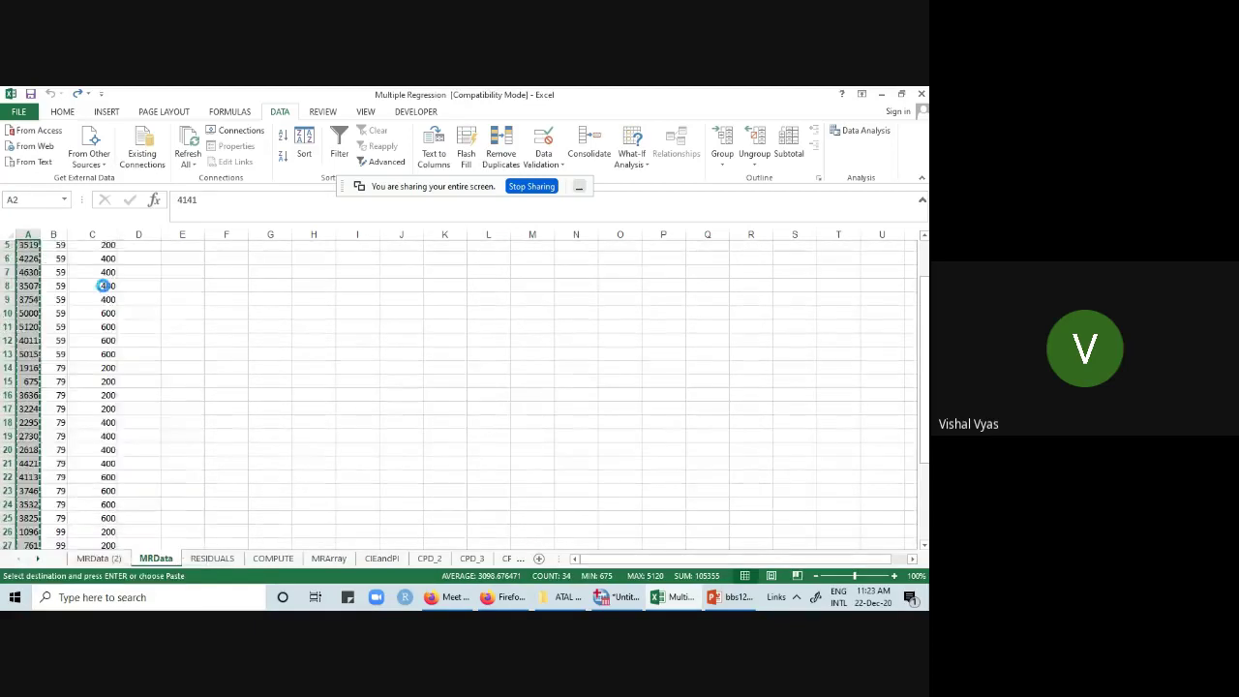
click(97, 560)
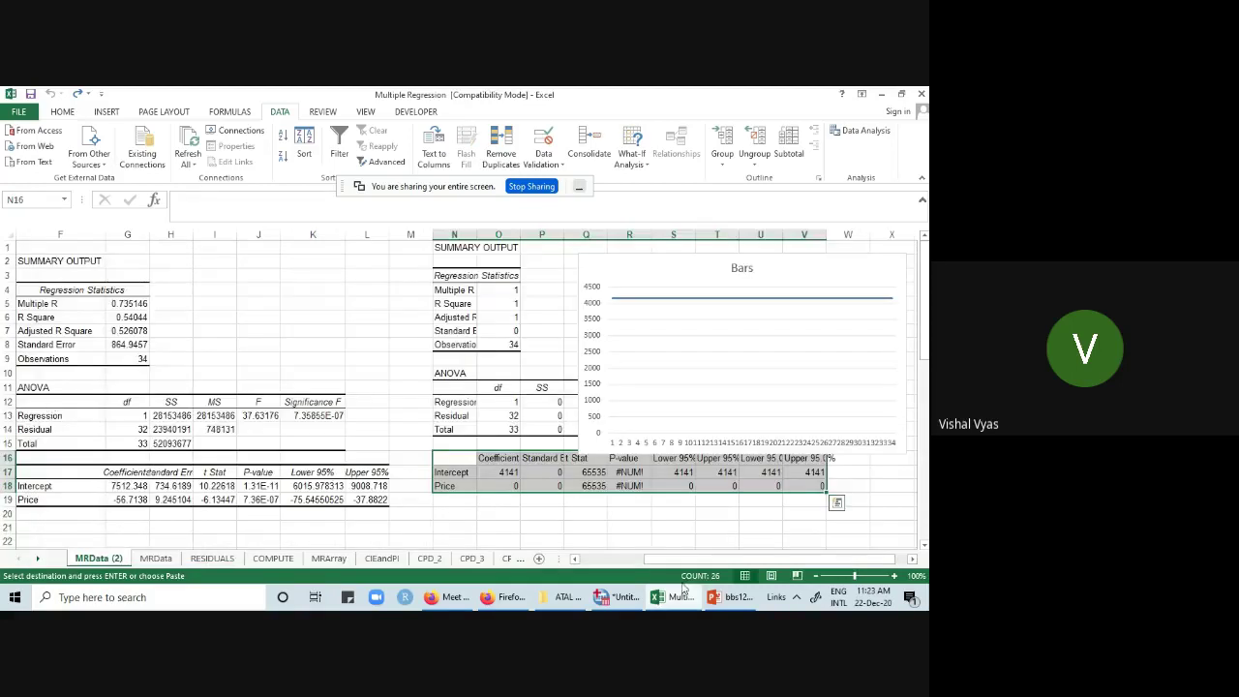
scroll(55, 289, left, 3)
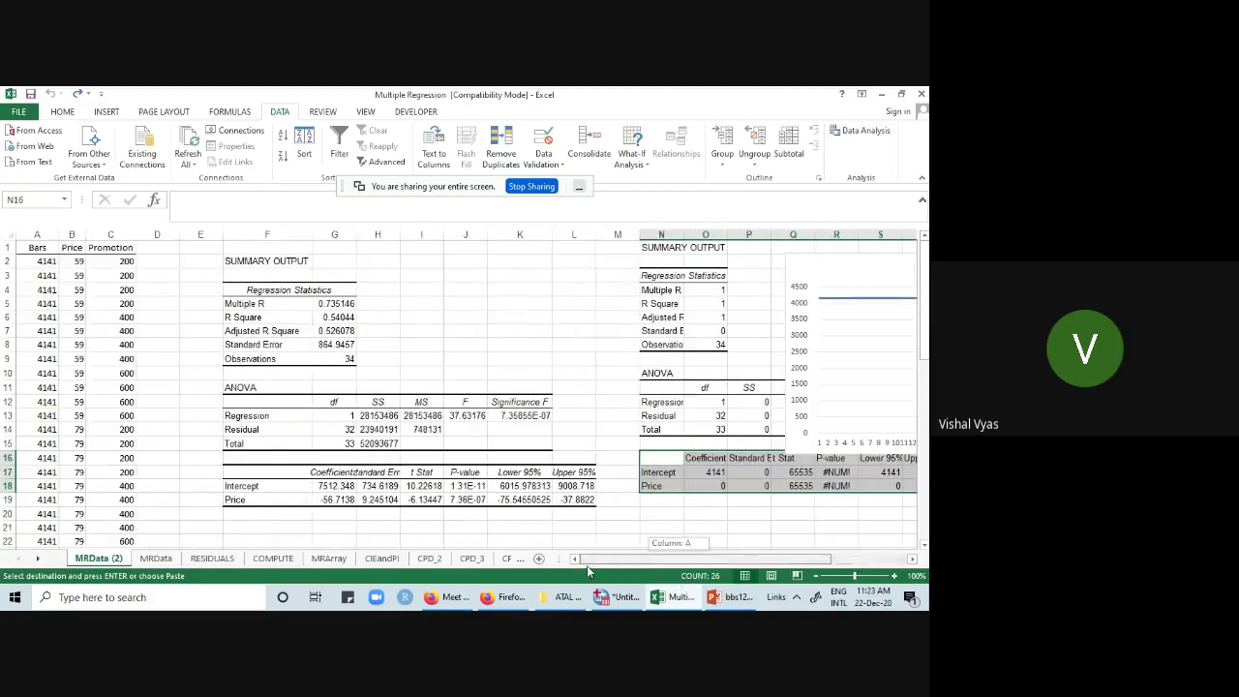
right_click(44, 263)
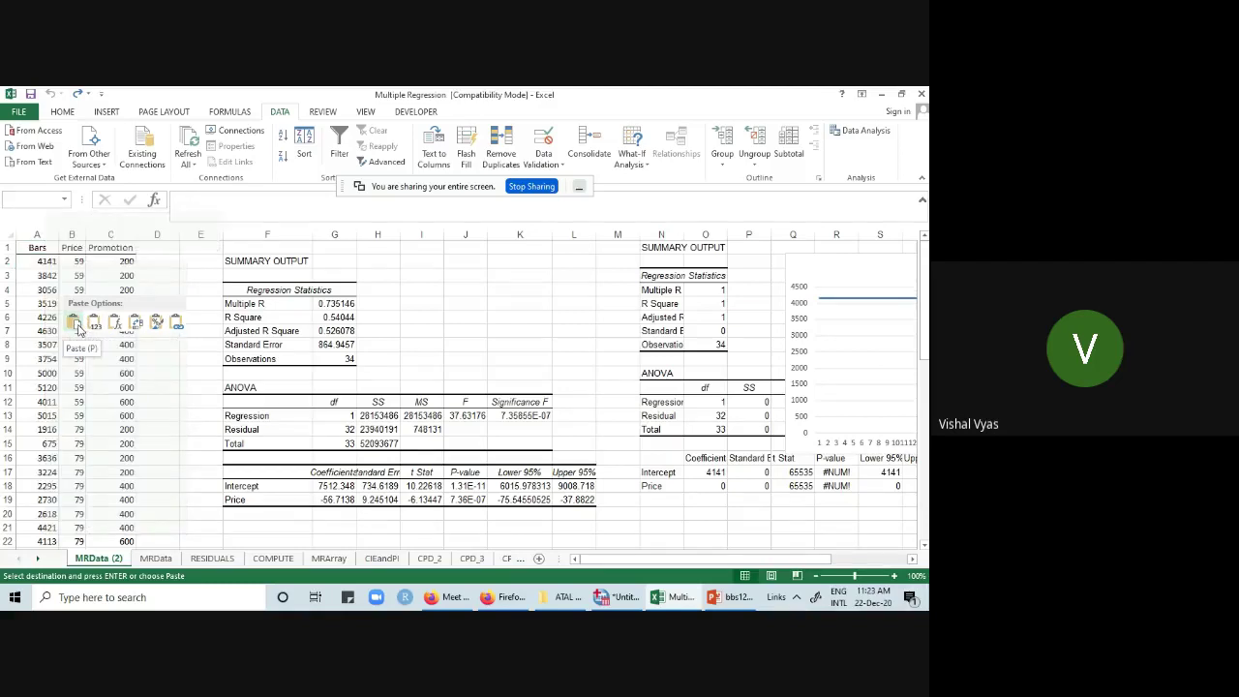
click(75, 327)
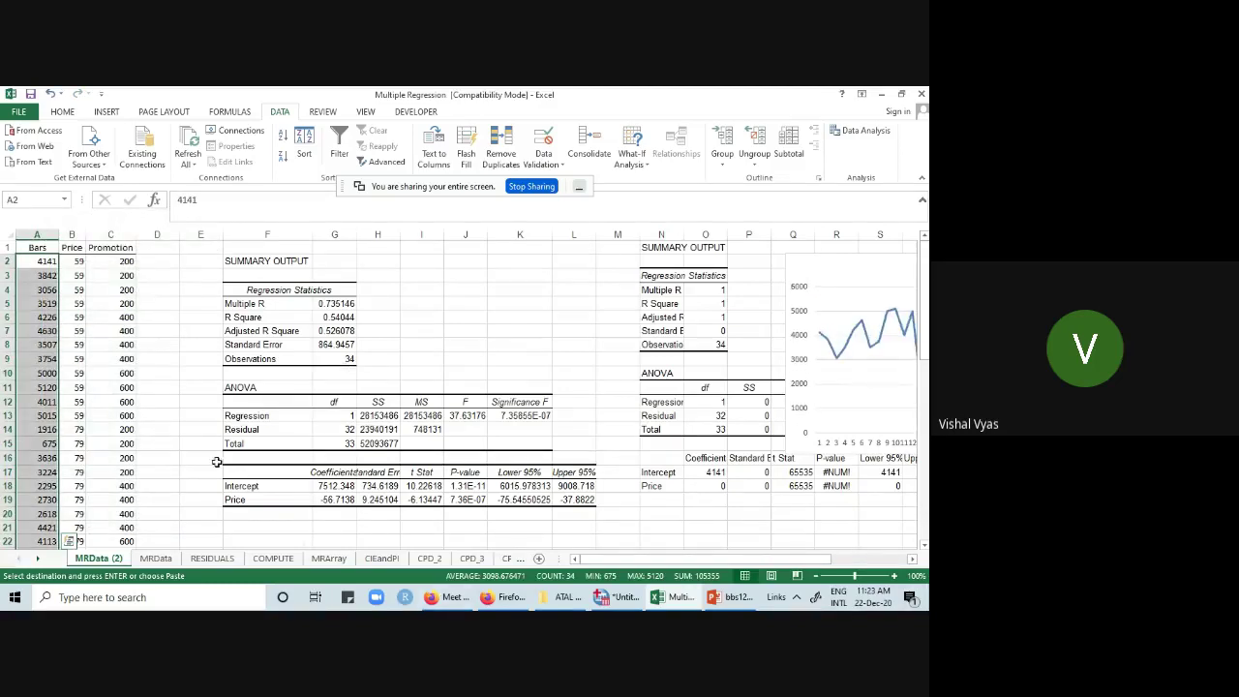
- Delete columns N to X containing the constant-Bars regression output on the MRData (2) sheet
scroll(221, 465, down, 14)
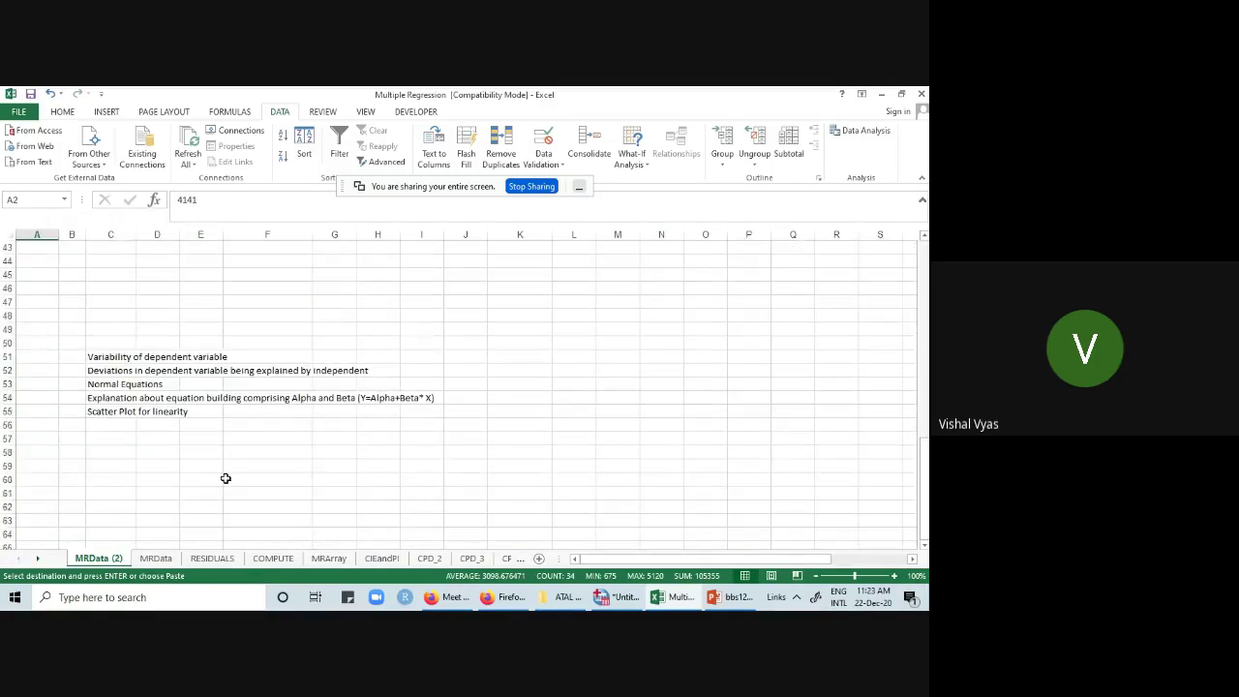
scroll(227, 478, up, 14)
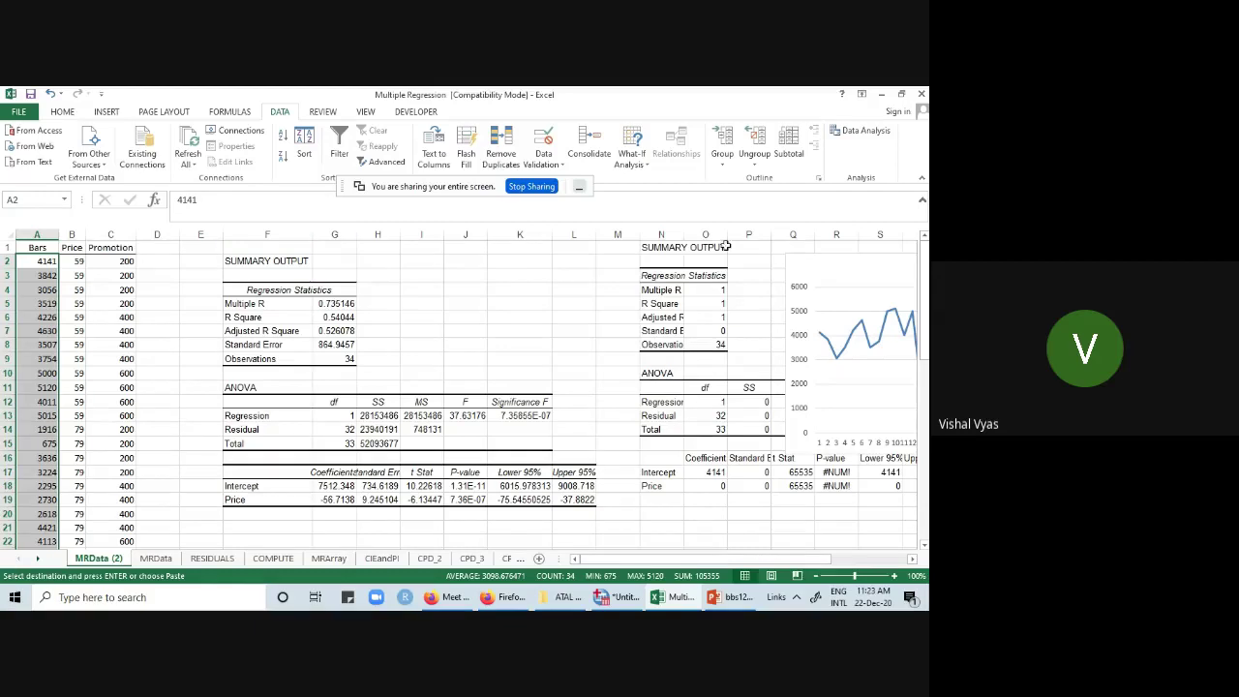
drag(661, 234, 892, 237)
right_click(893, 239)
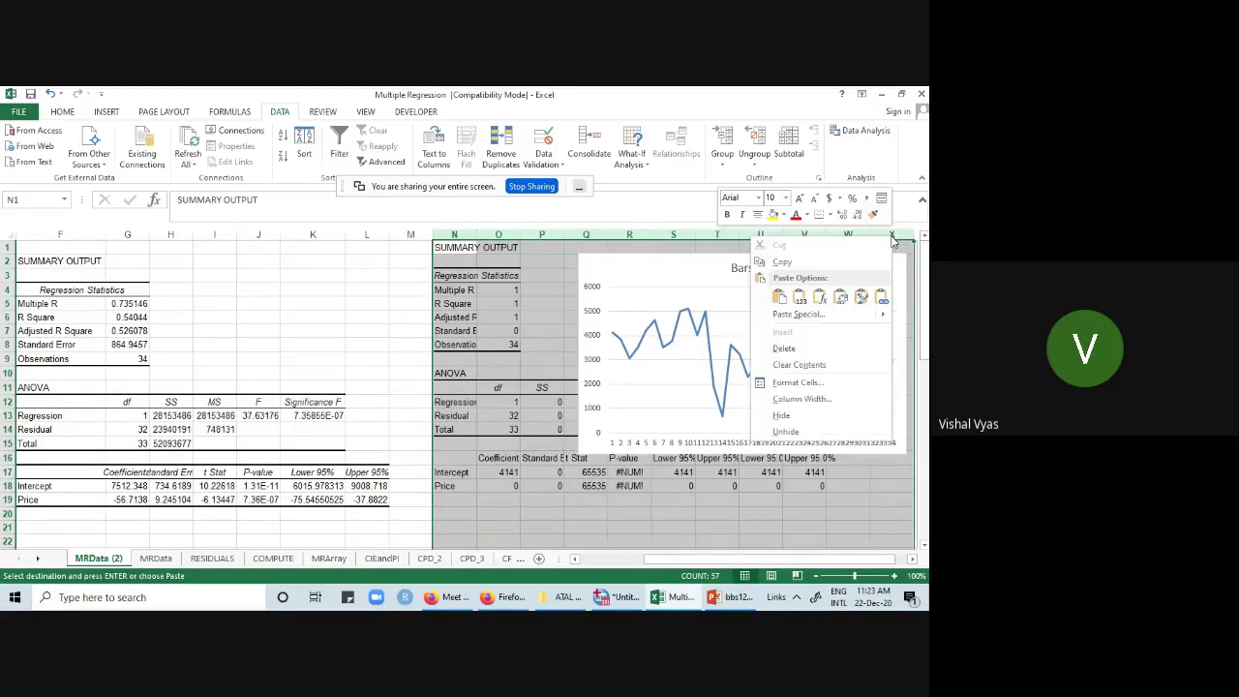
click(785, 348)
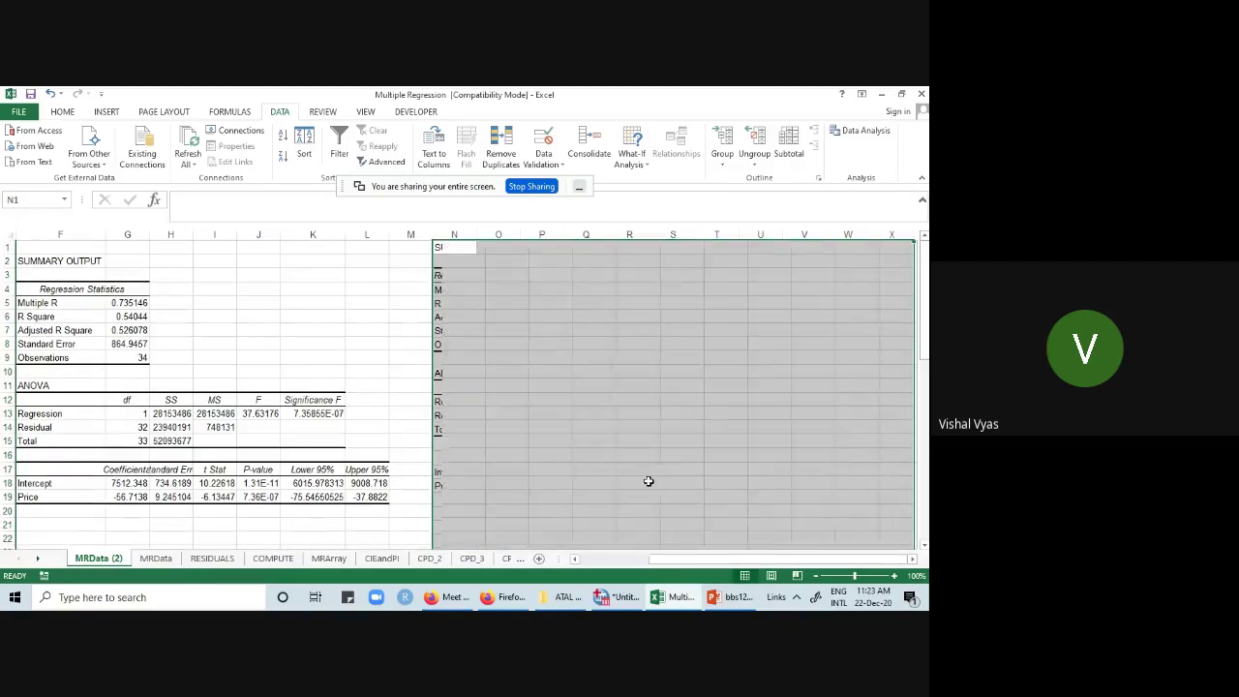
click(586, 497)
- Move the remaining regression output columns from column F to column AA, away from the data
drag(659, 560, 588, 563)
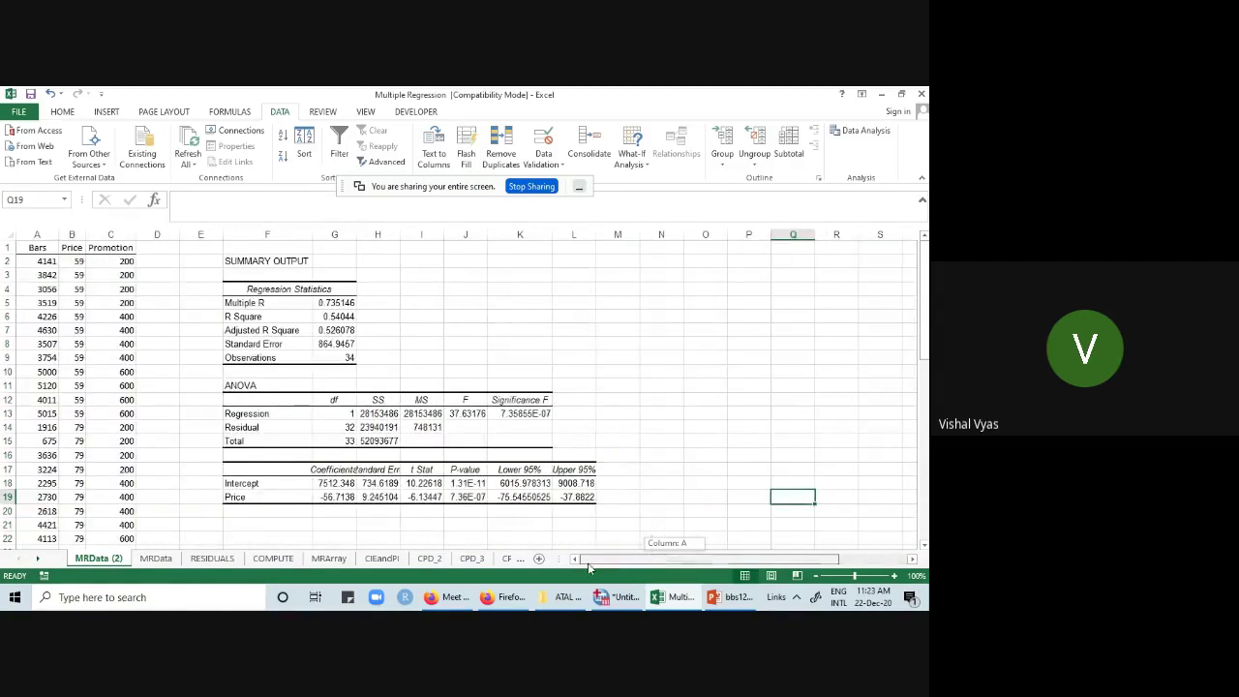
drag(251, 235, 782, 259)
drag(775, 558, 566, 570)
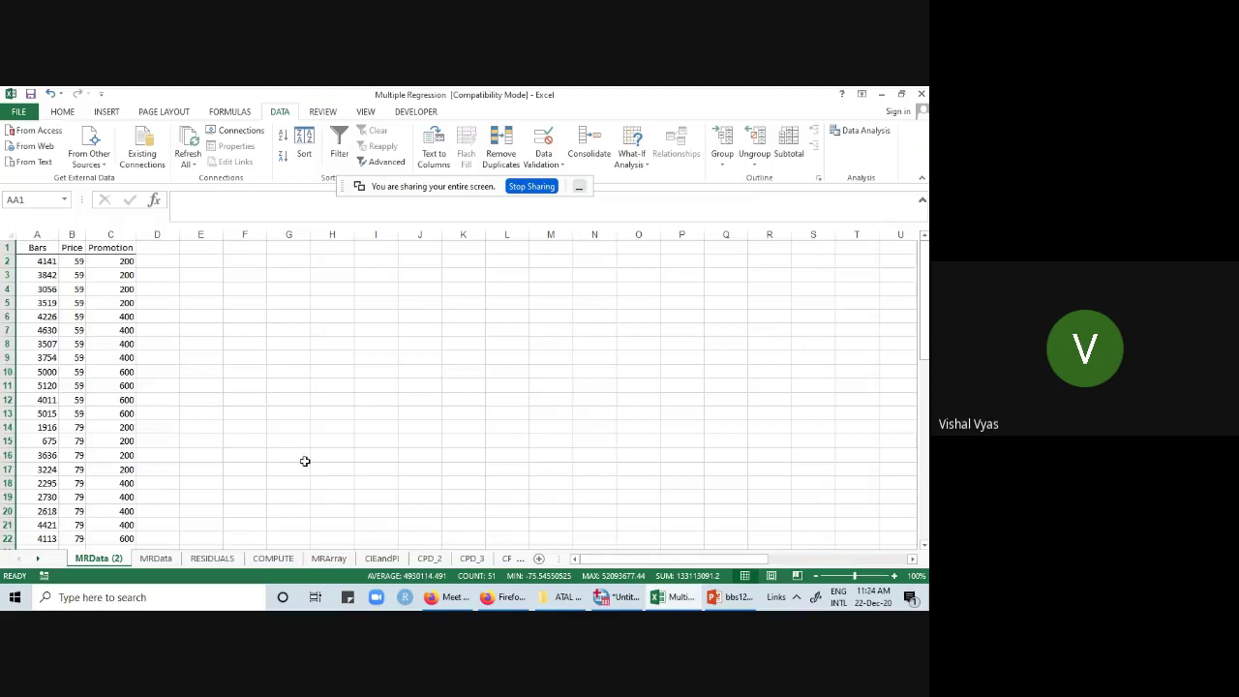
- Insert a blank column before the Bars column on the MRData (2) sheet
scroll(304, 461, down, 6)
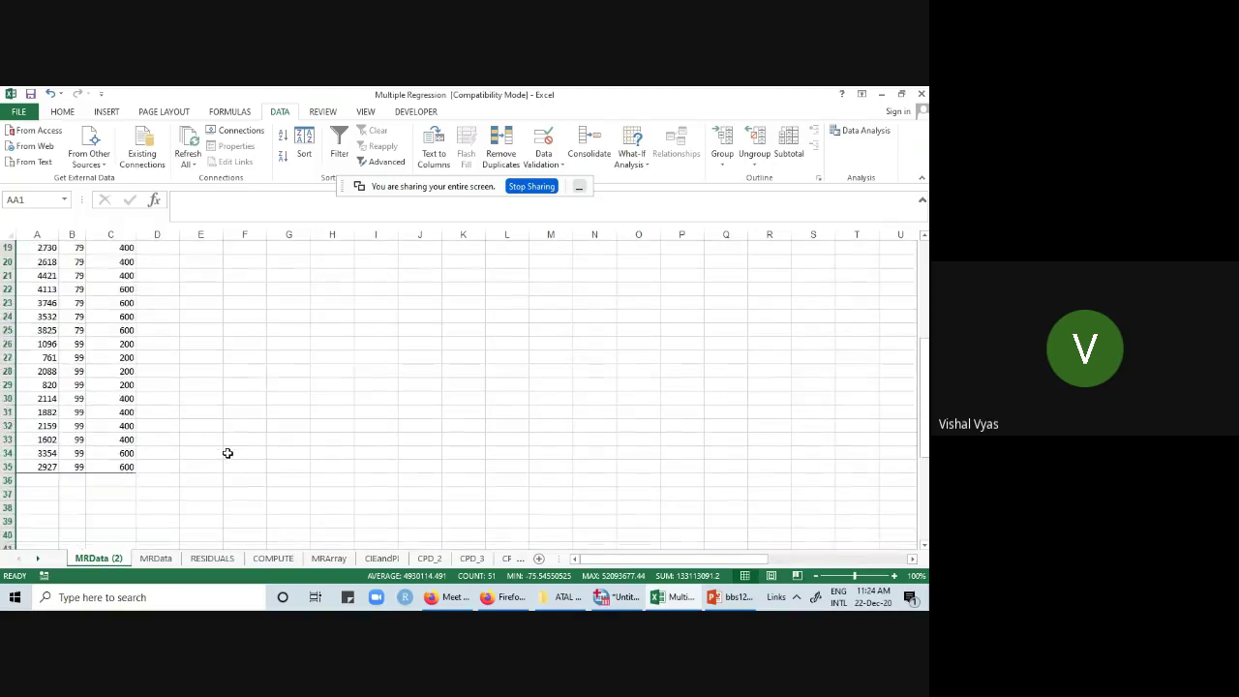
scroll(227, 453, up, 6)
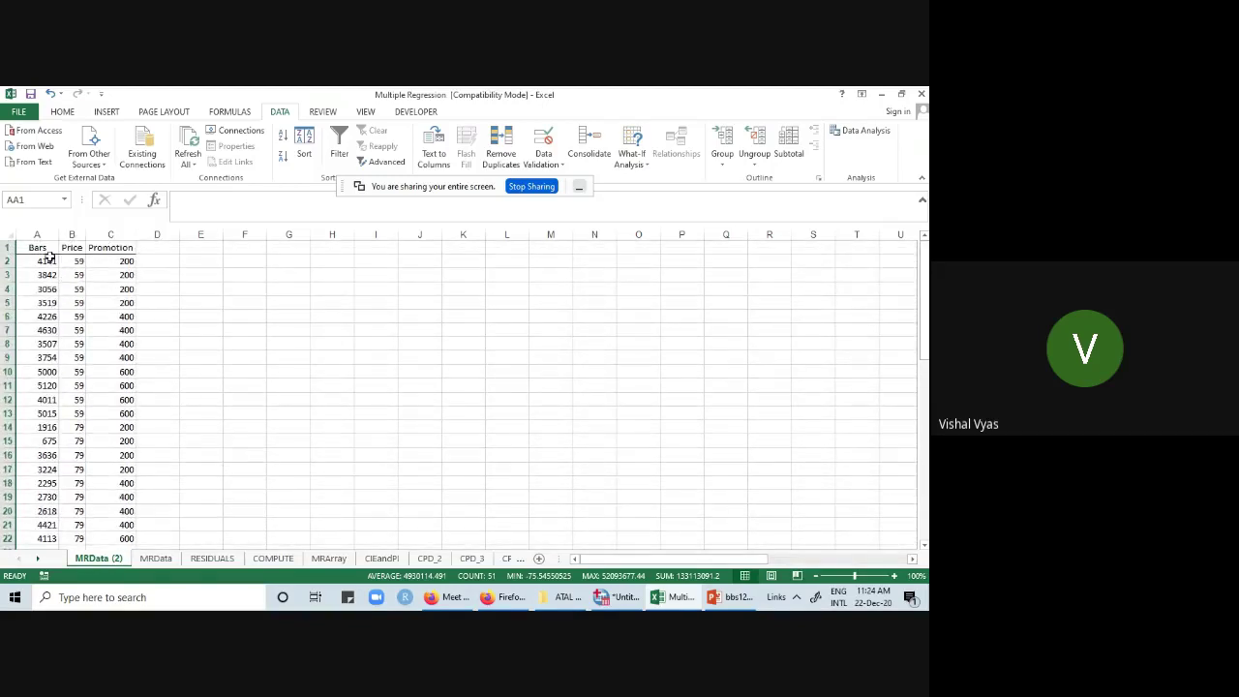
drag(39, 247, 37, 526)
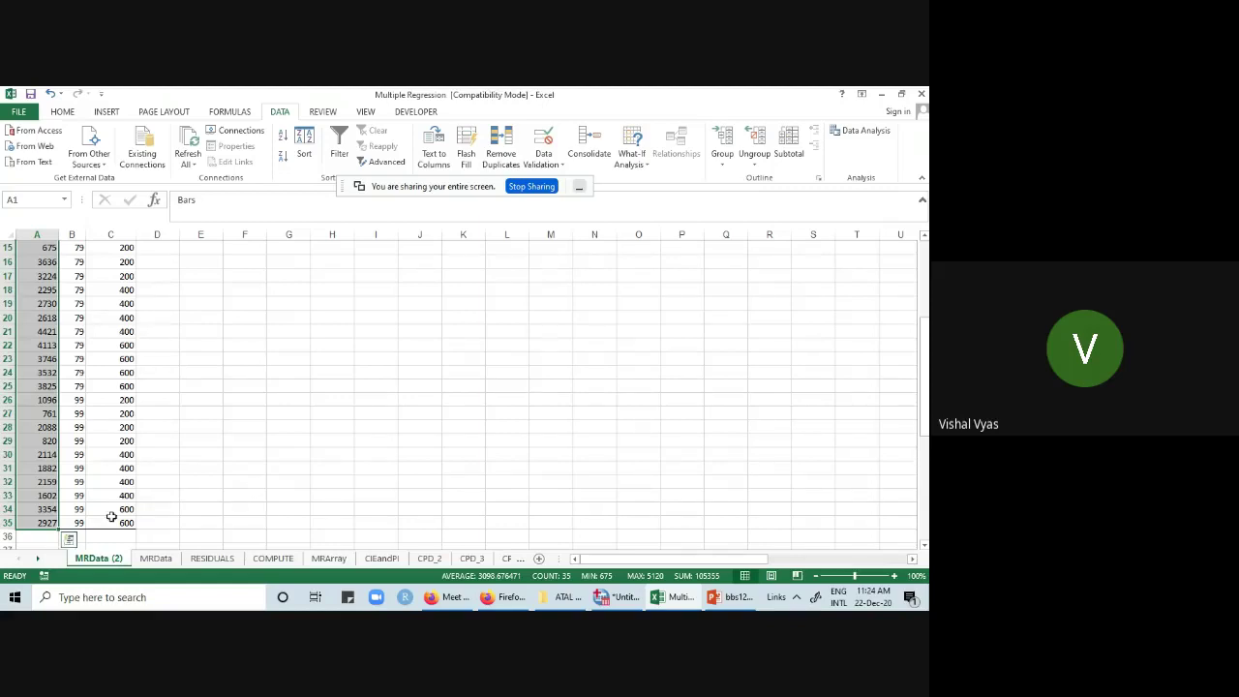
scroll(236, 453, up, 2)
scroll(235, 456, up, 3)
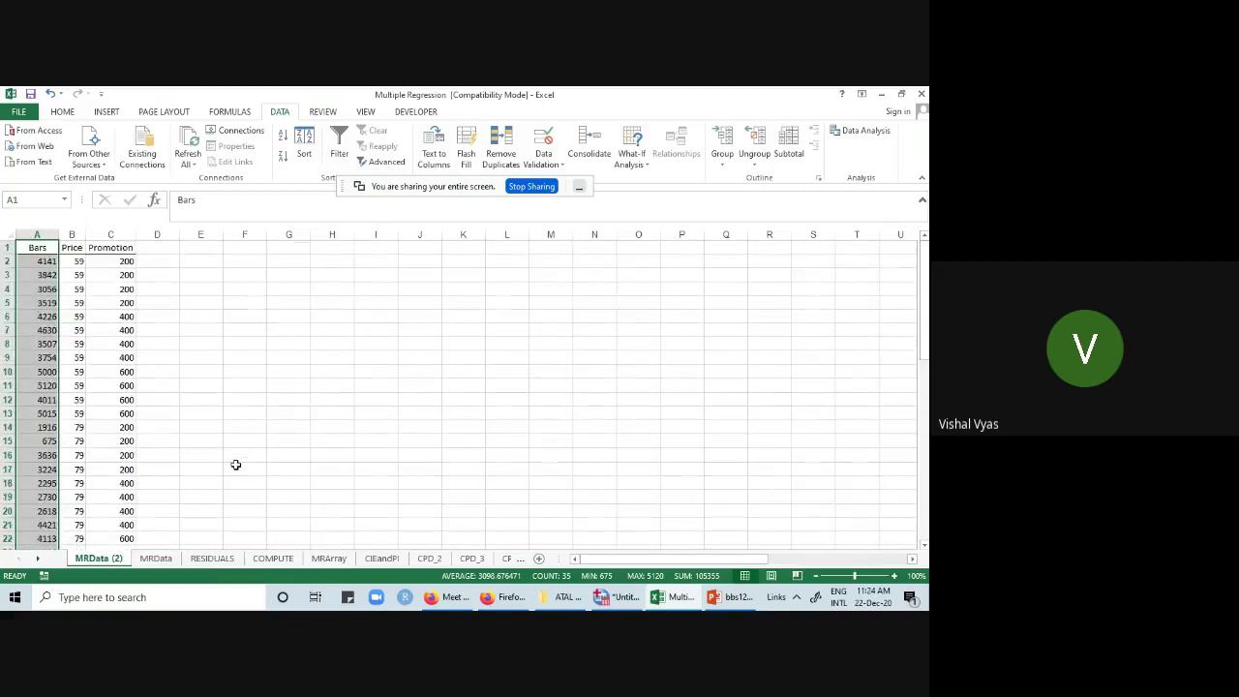
click(40, 245)
drag(36, 235, 168, 242)
click(288, 316)
- Enter the label "Average" in A36, just below the last data row
scroll(290, 336, down, 8)
scroll(291, 336, up, 3)
click(46, 522)
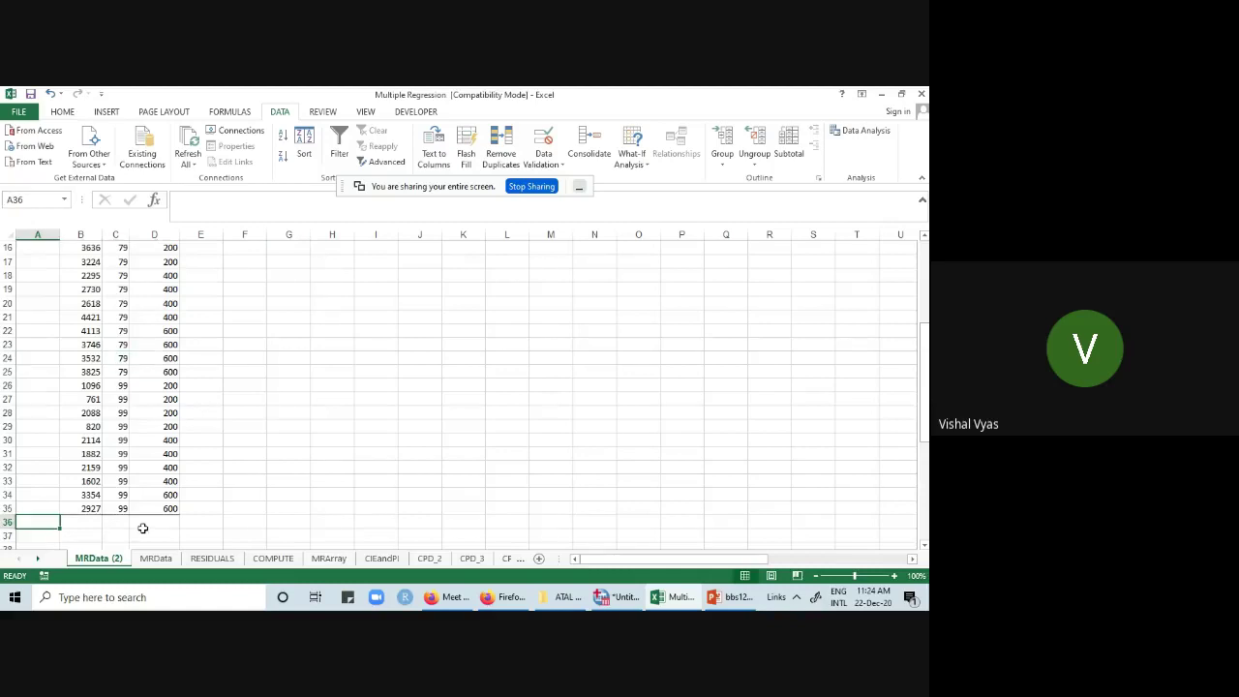
text(Aver)
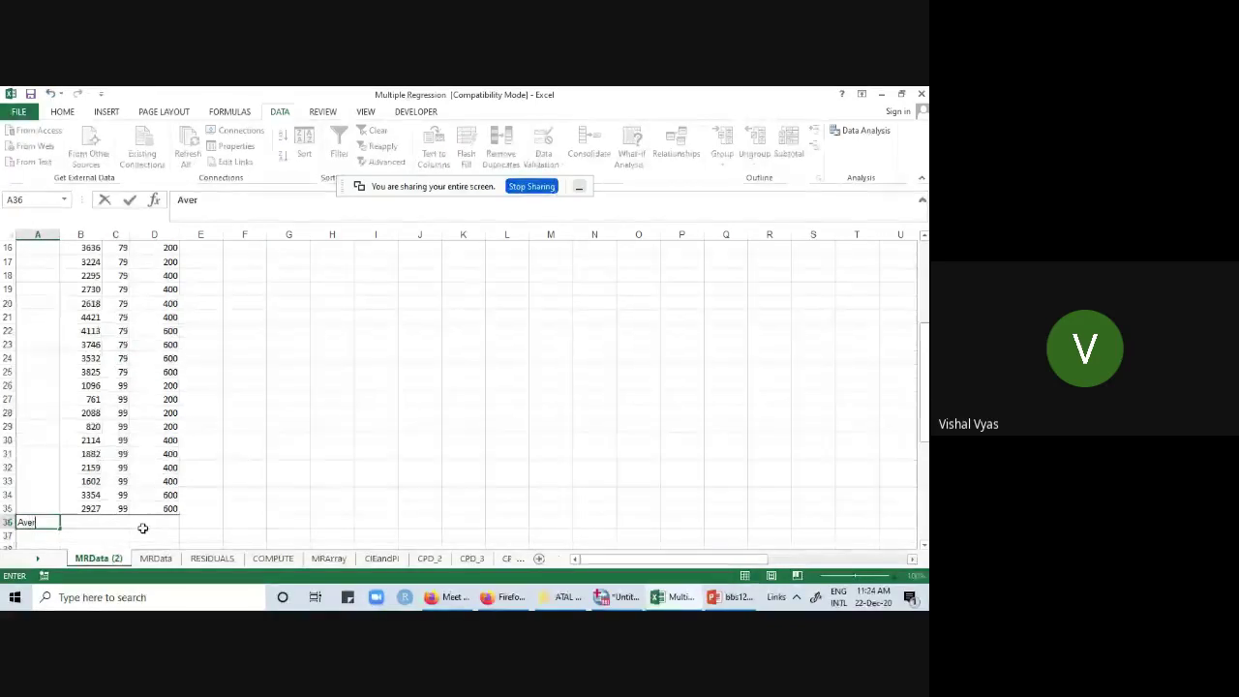
text(age)
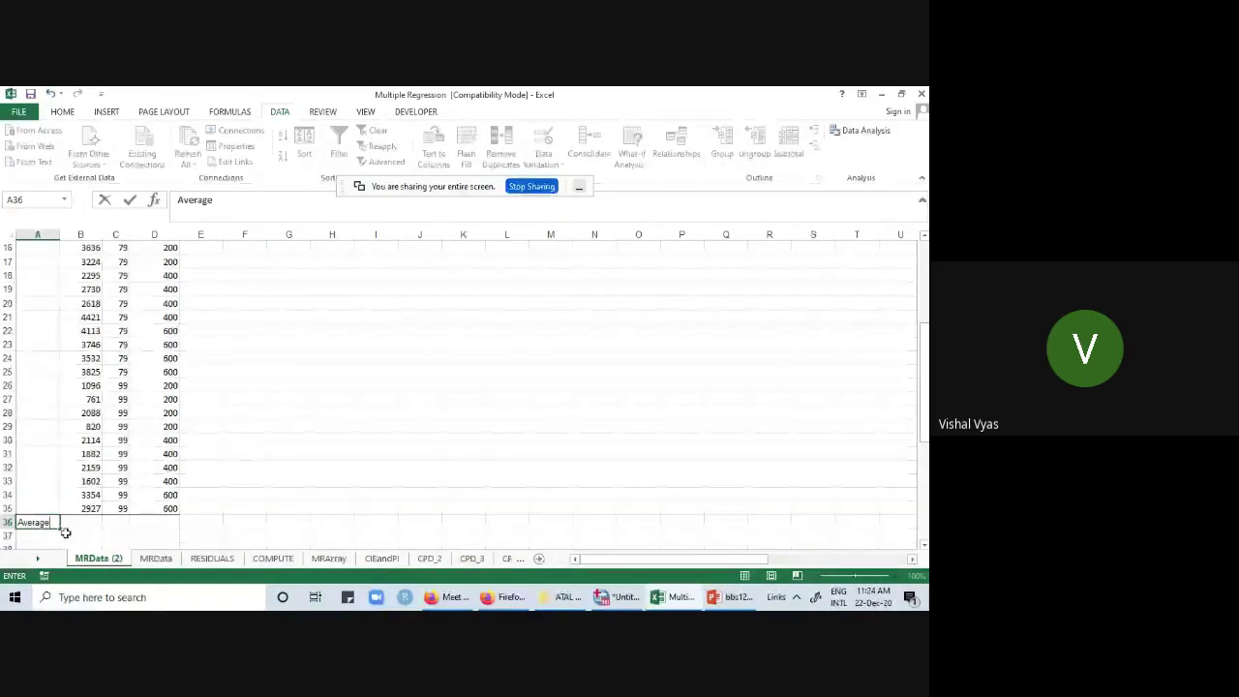
key(Tab)
- Calculate the mean of the Bars values in B36 with the formula =Average(B2:B35)
text(=Average)
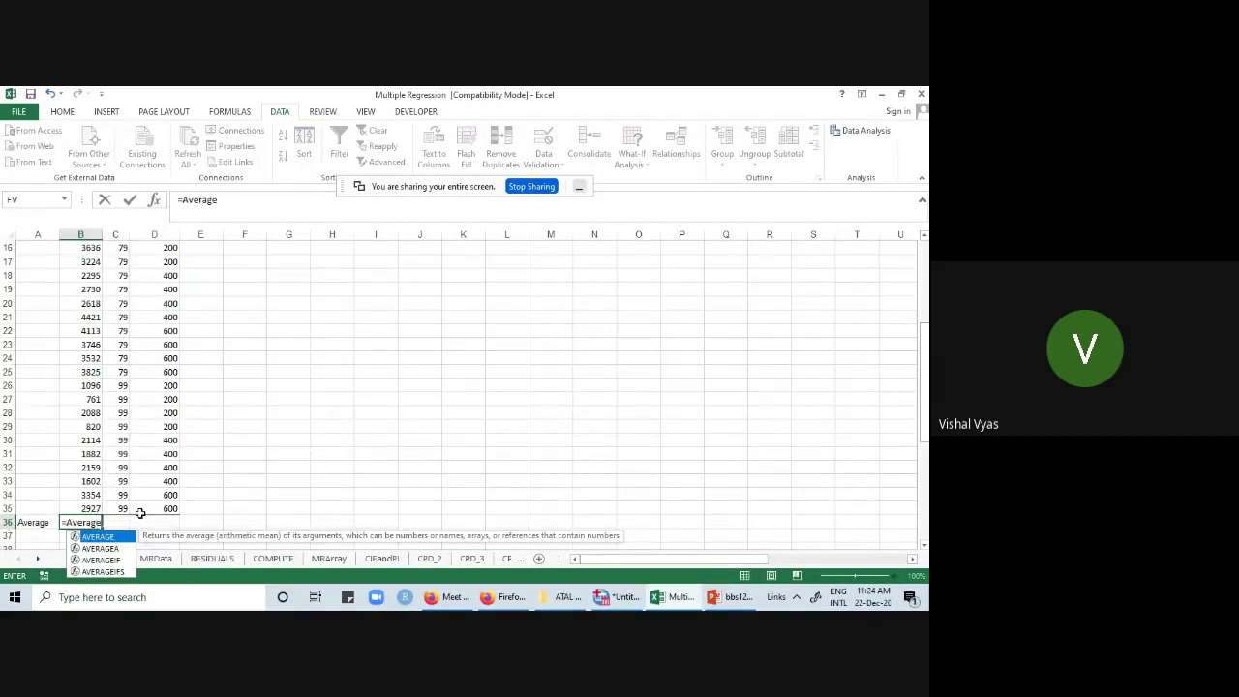
text(()
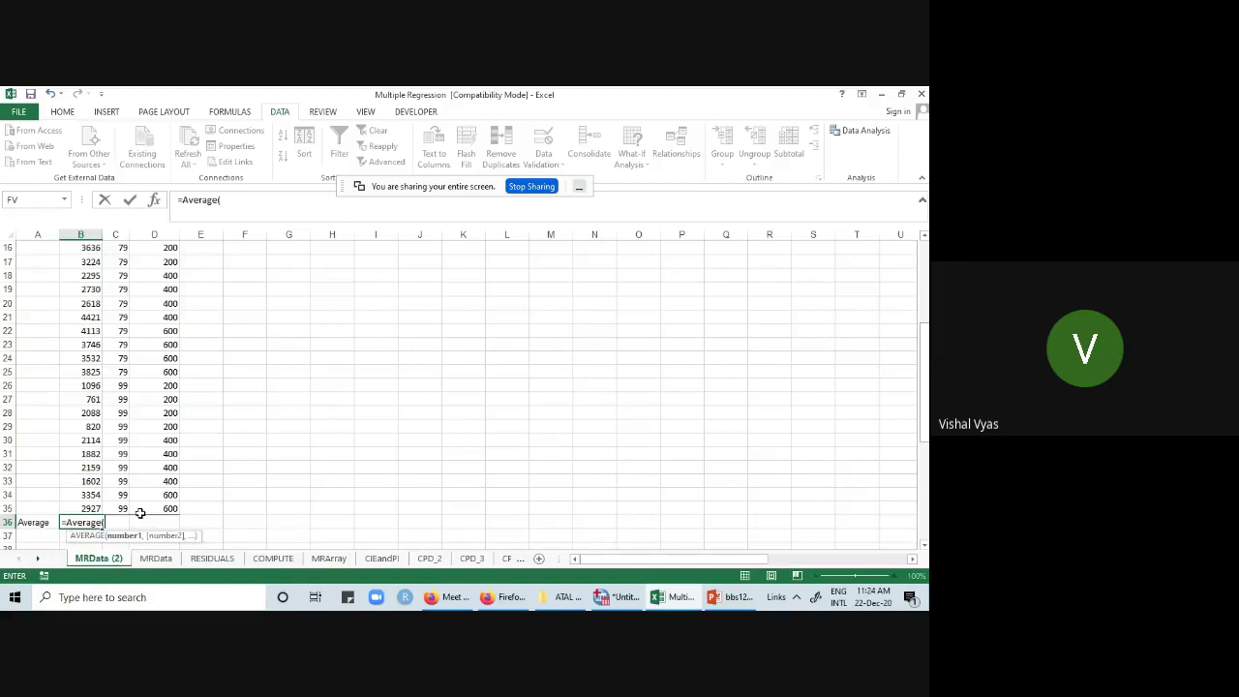
click(104, 524)
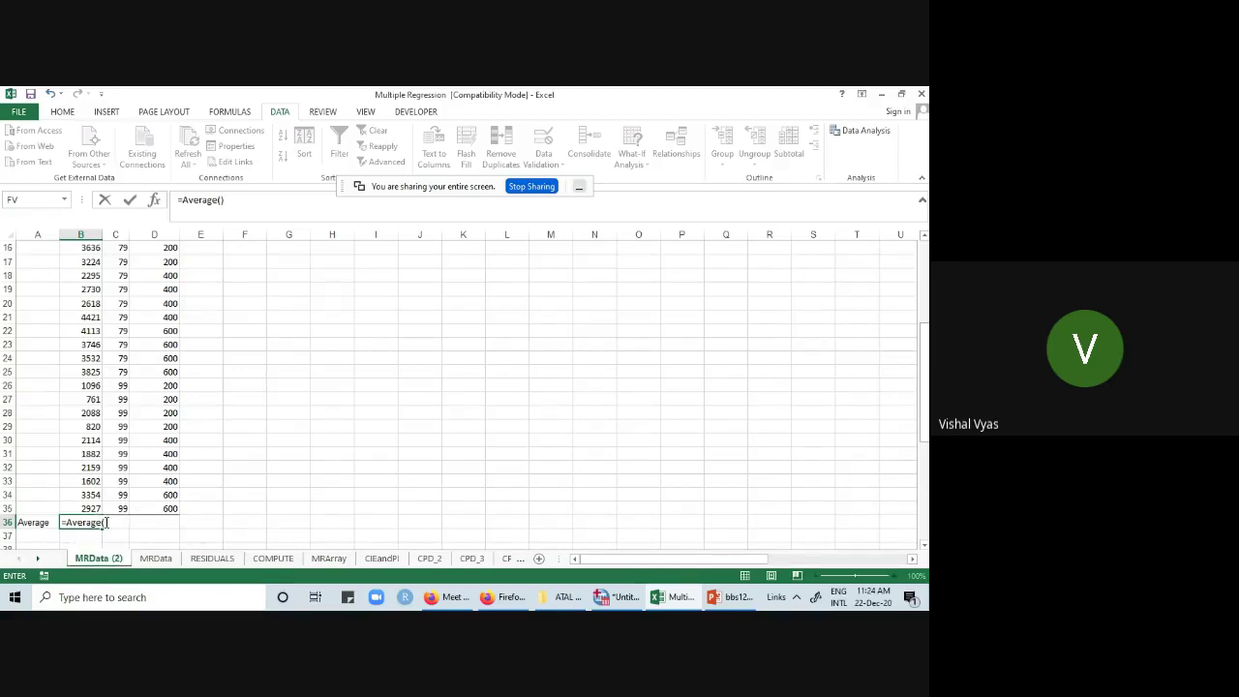
drag(99, 510, 96, 259)
click(266, 201)
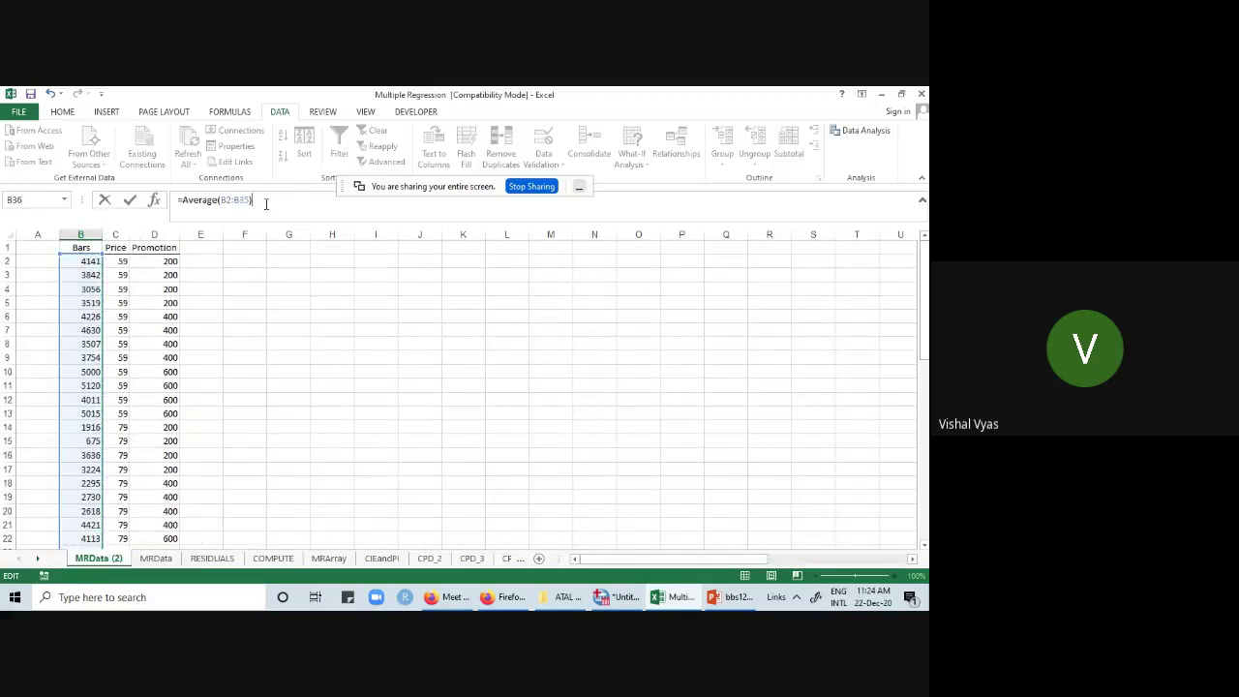
click(318, 426)
scroll(296, 433, down, 9)
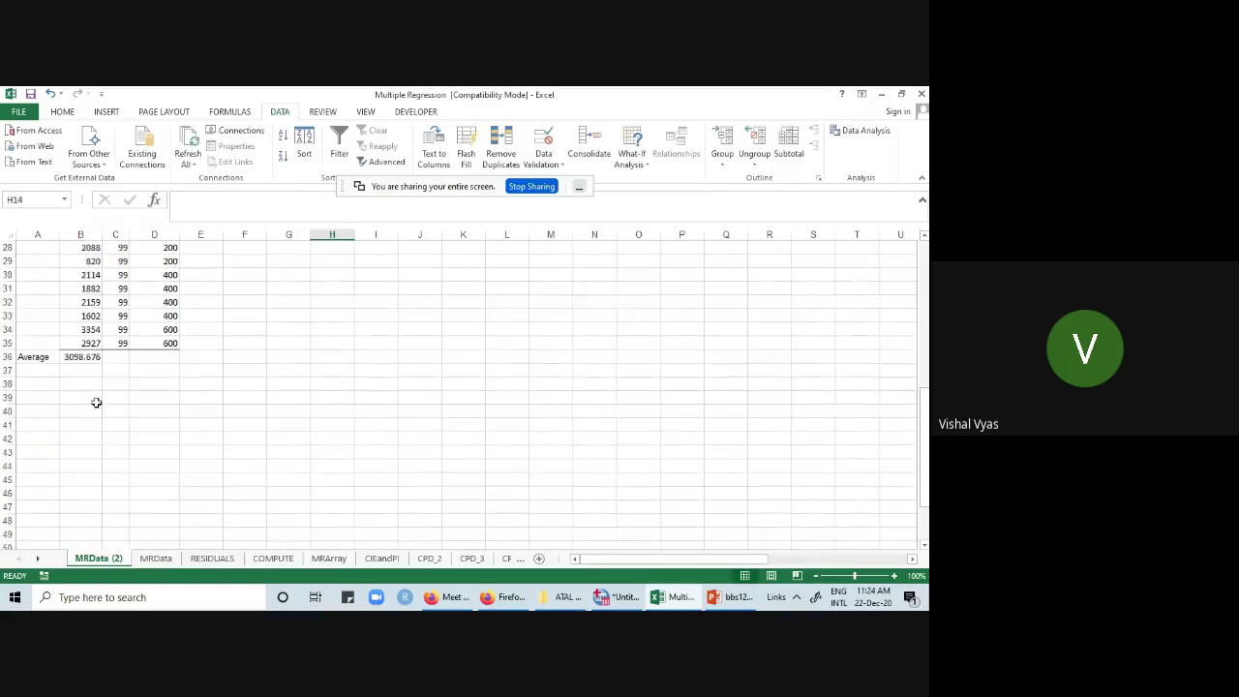
click(78, 357)
- Enter the label "SUM" in A37, below the Average label
click(46, 370)
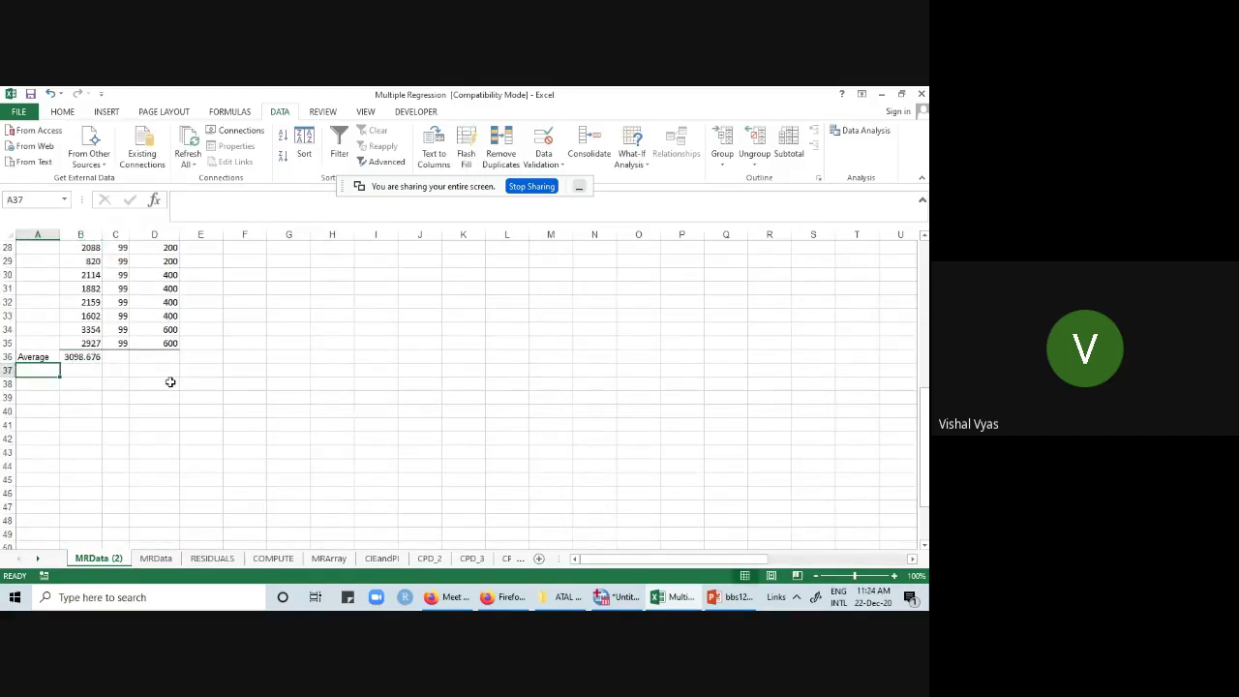
text(SUM)
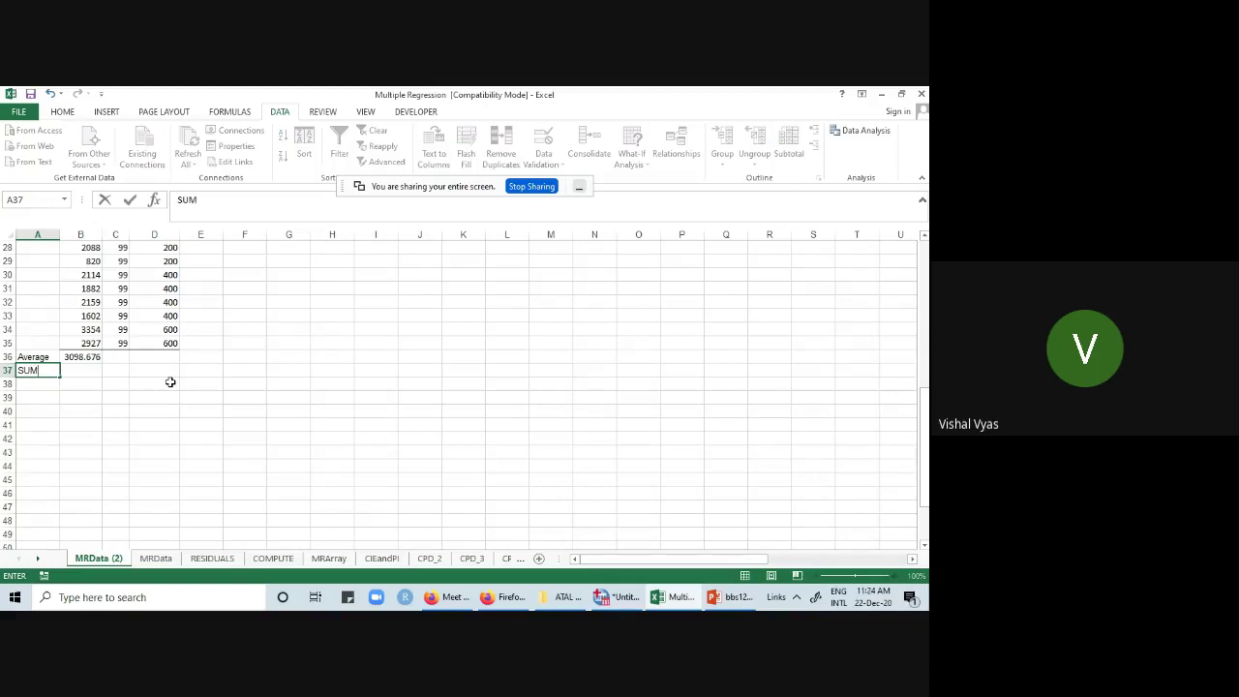
key(Tab)
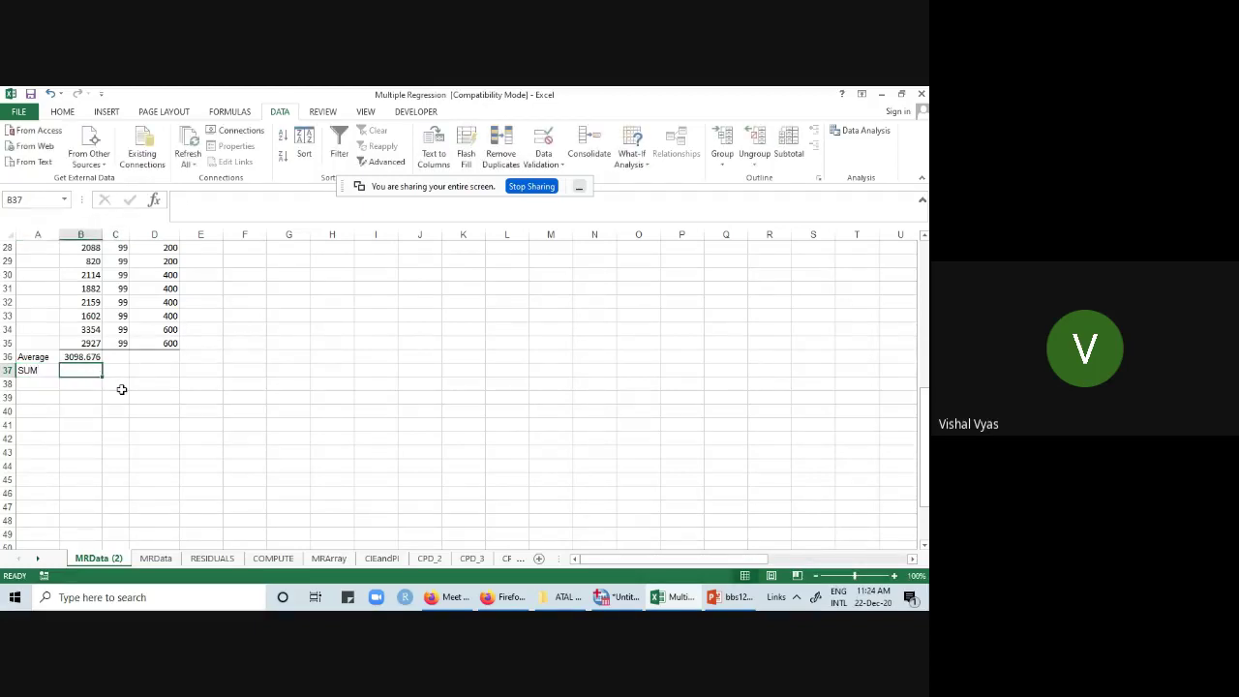
- Total the Bars values in B37 with the formula =Sum(B2:B35)
text(=S)
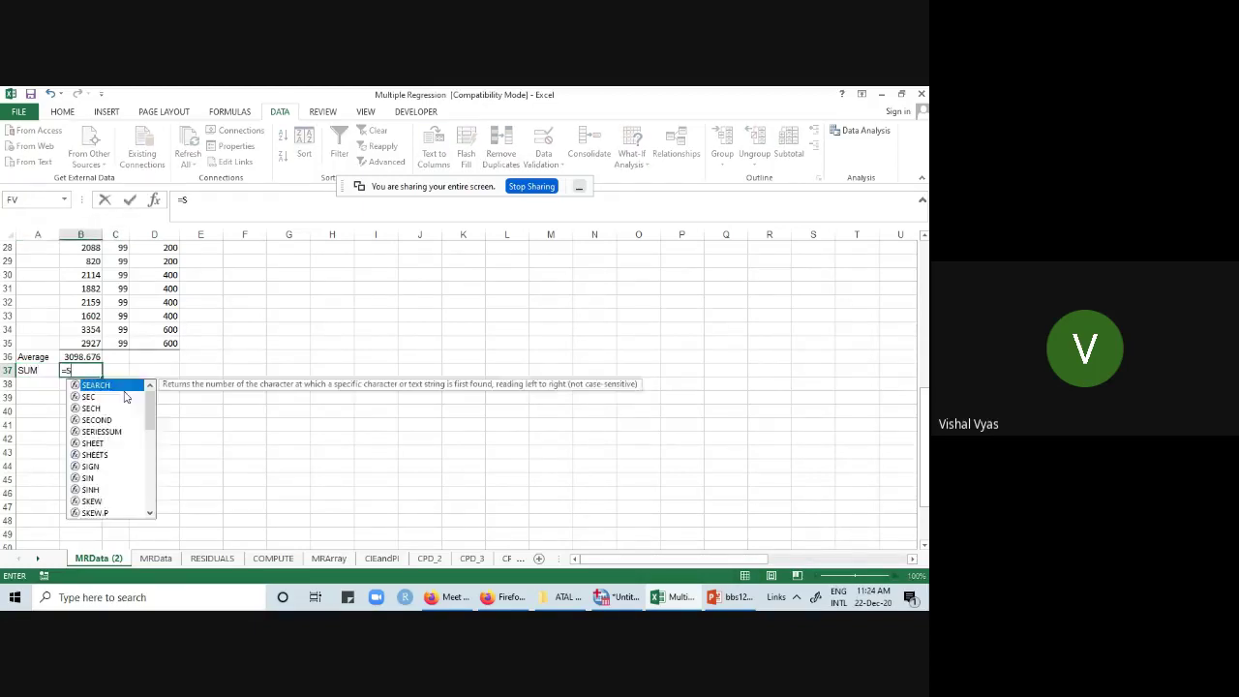
text(um()
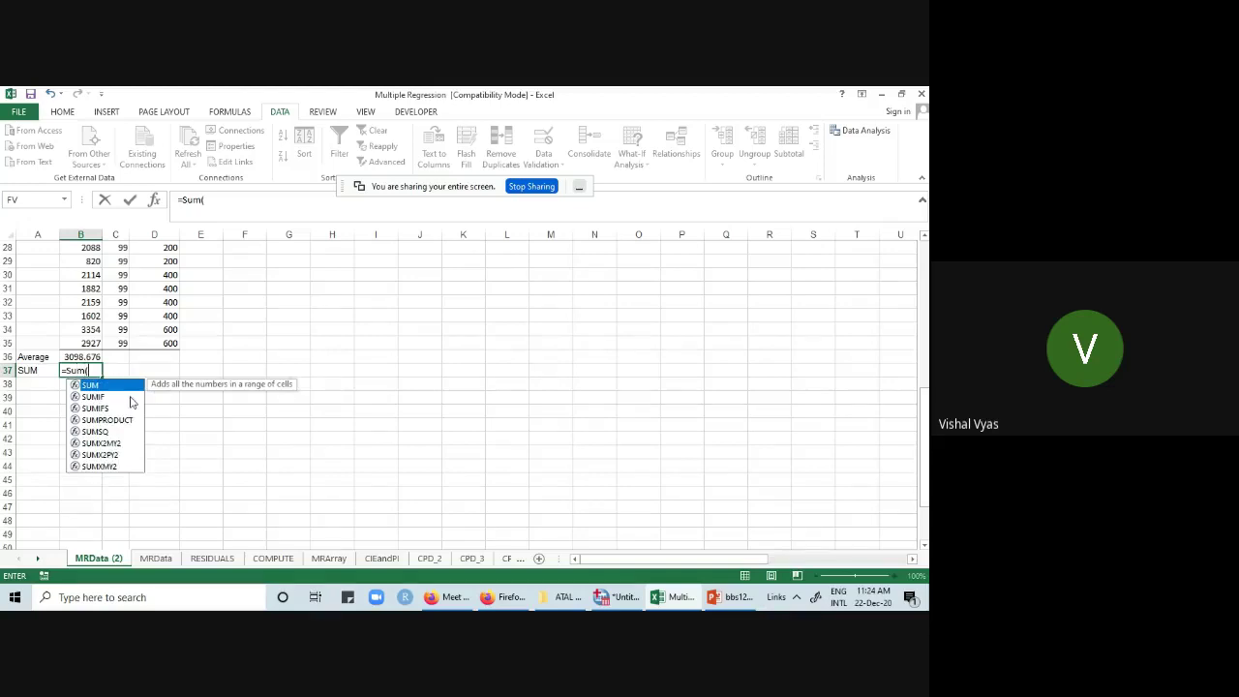
text())
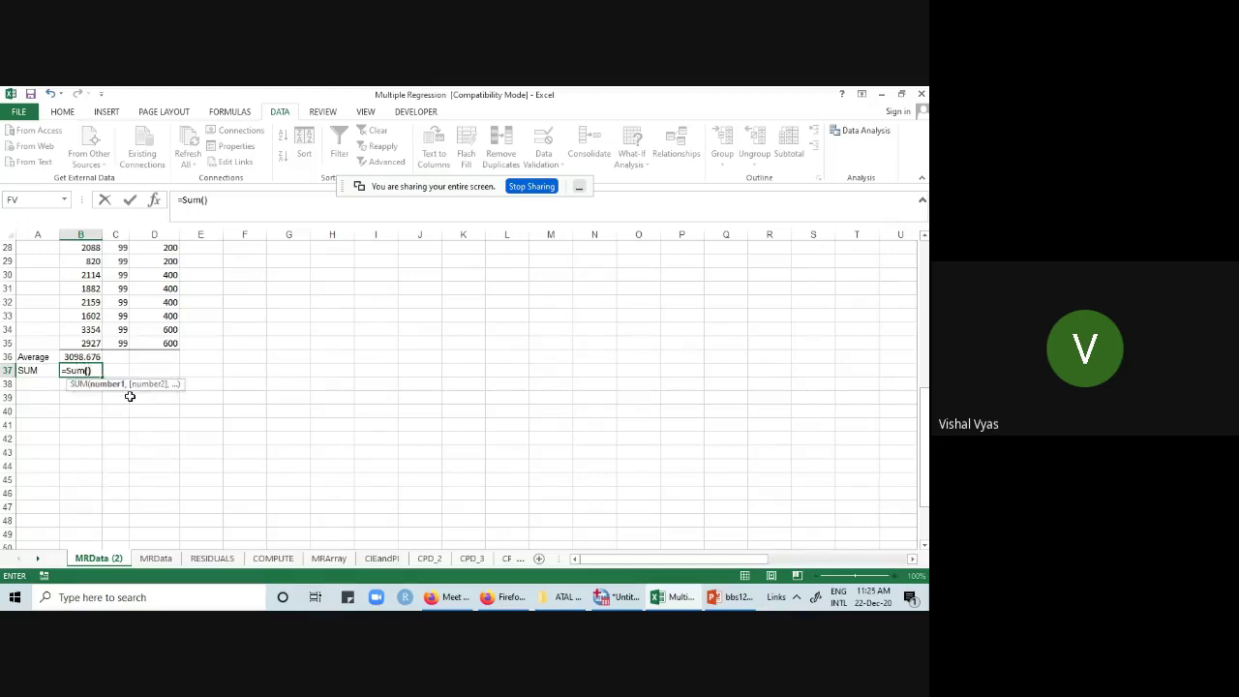
click(88, 371)
drag(98, 343, 88, 260)
click(249, 201)
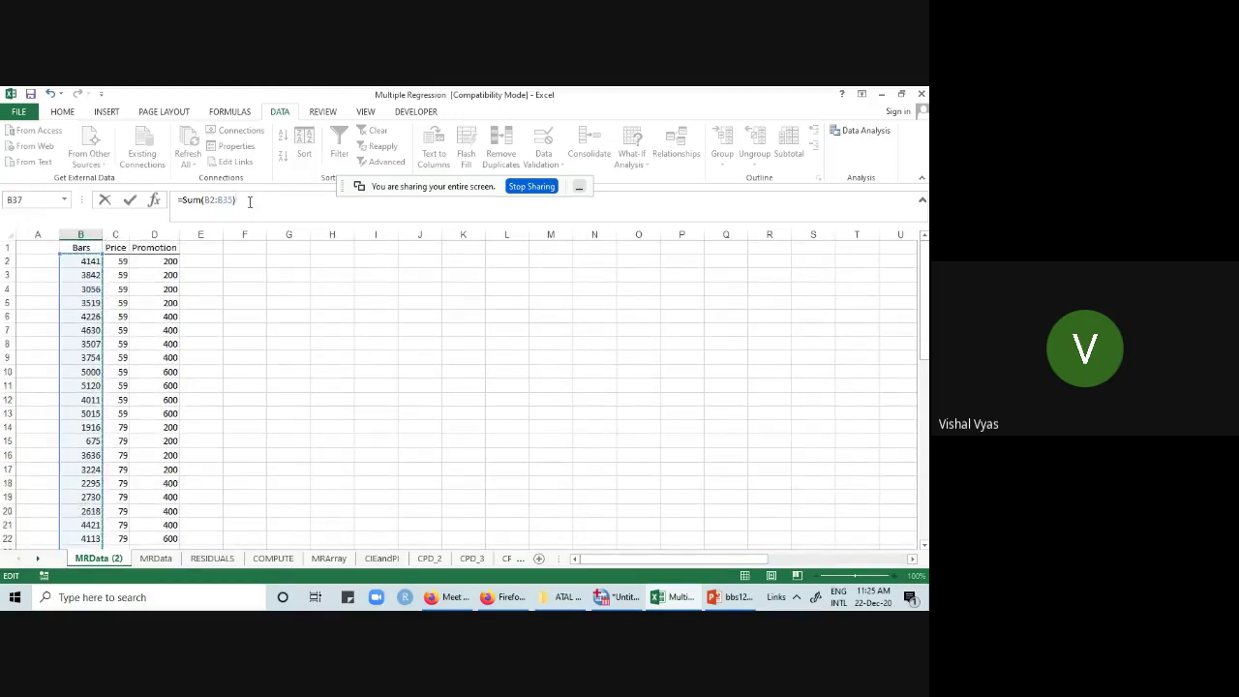
key(Return)
click(387, 319)
scroll(336, 377, up, 5)
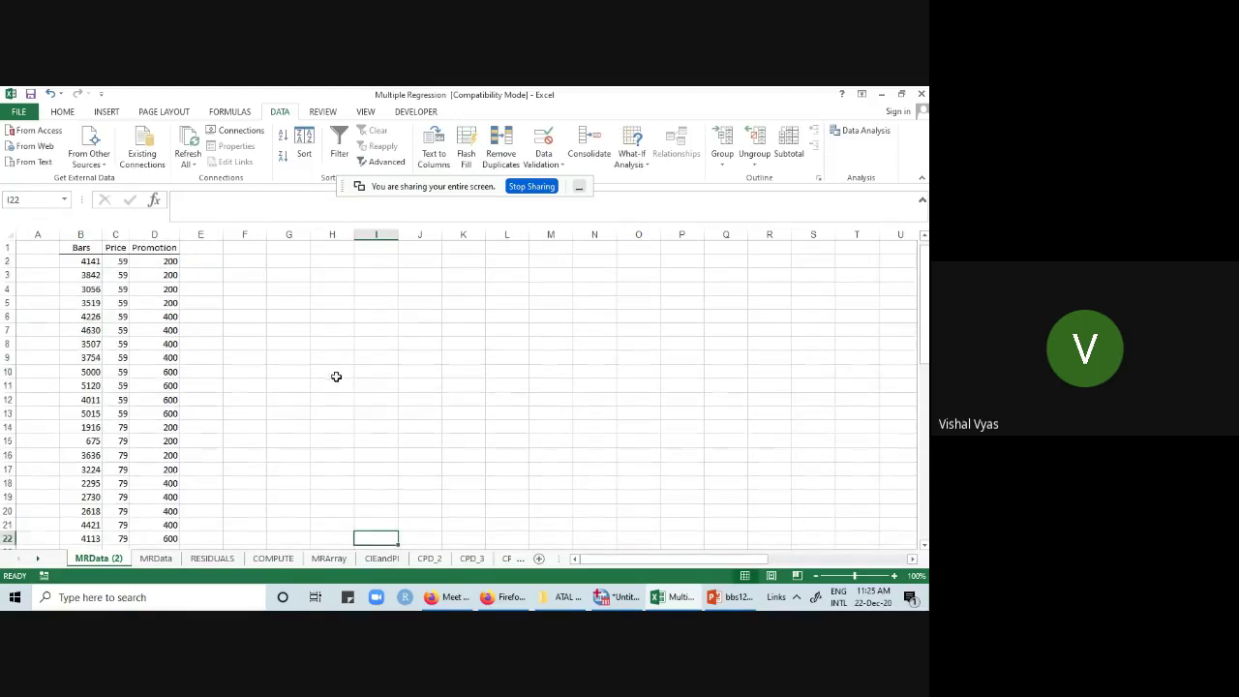
- Move the Price and Promotion columns to columns G and H, leaving empty columns beside Bars
click(117, 247)
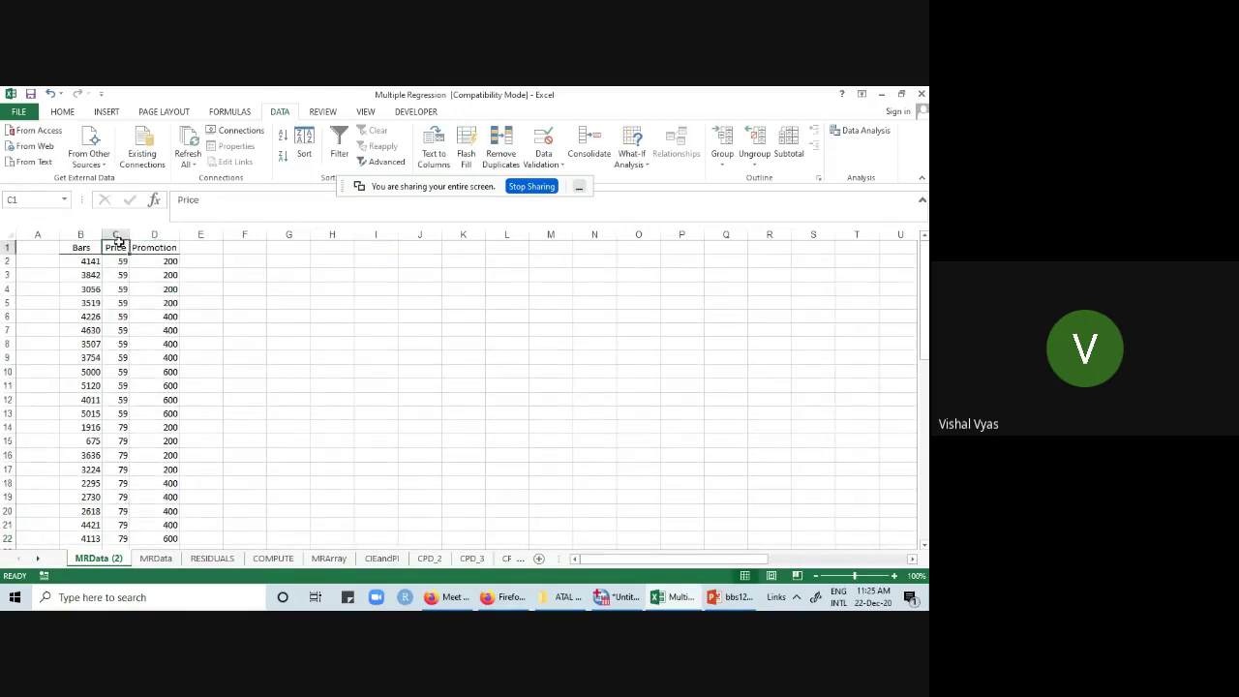
drag(117, 235, 339, 252)
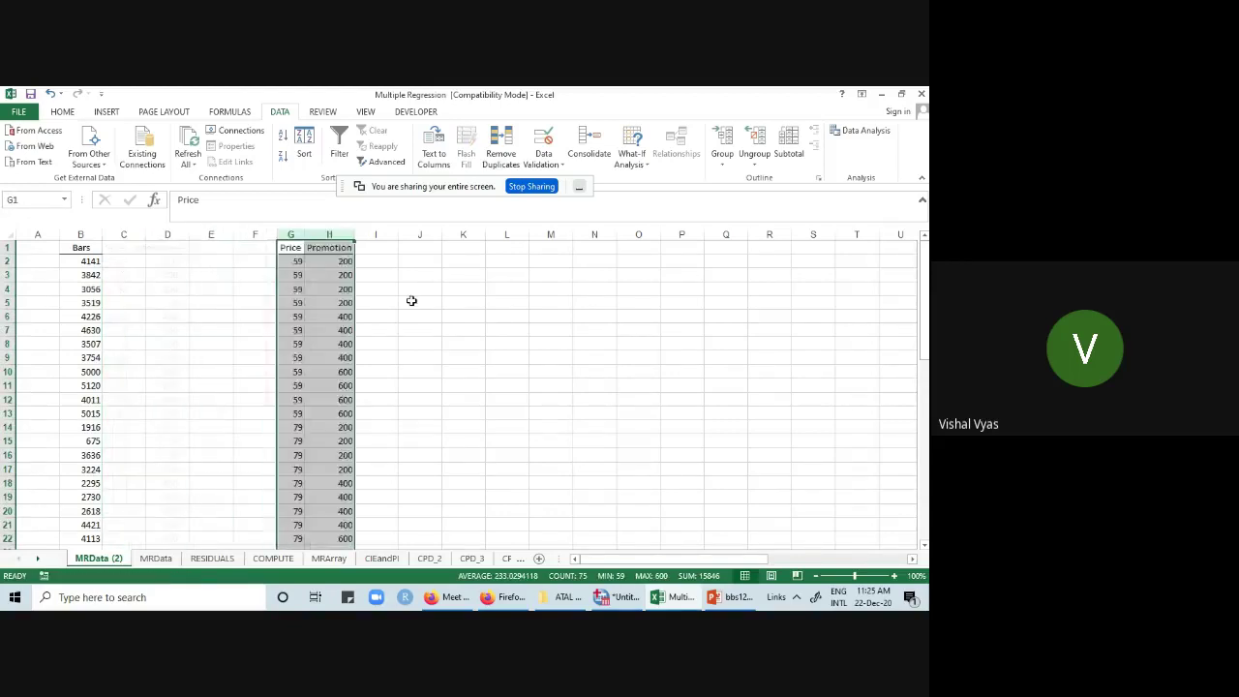
click(412, 301)
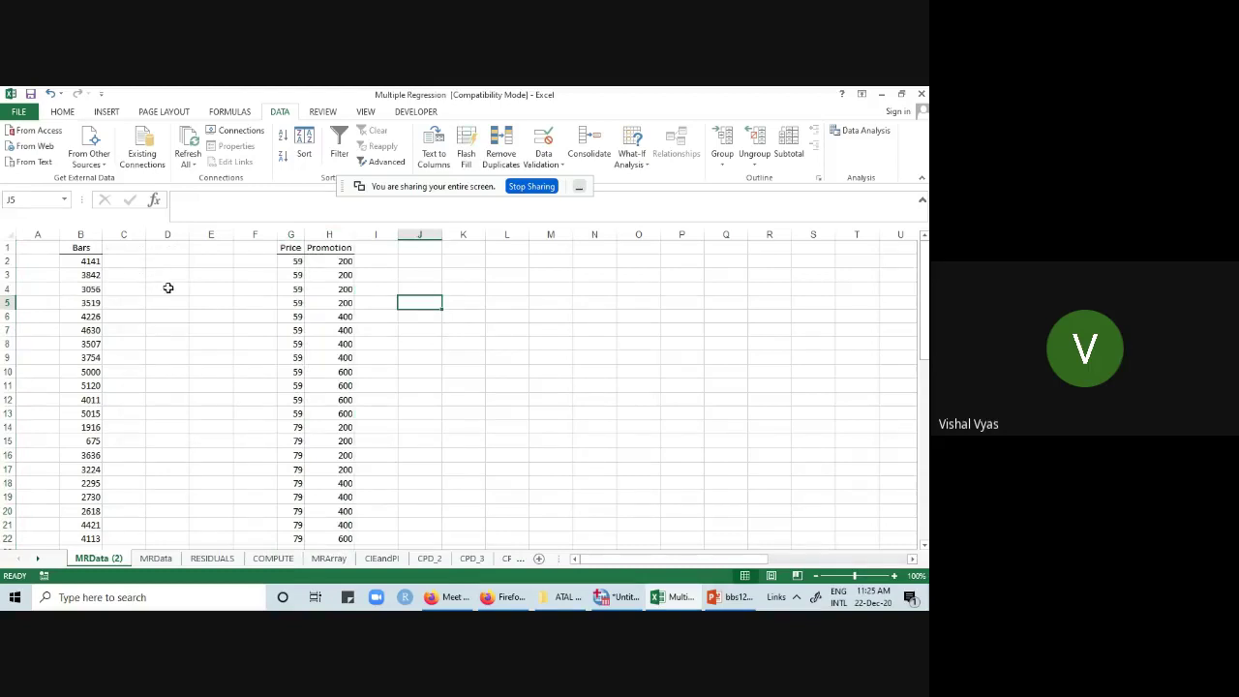
- Enter the header "Deviations" in C1, next to the Bars header
click(125, 266)
click(131, 248)
text(De)
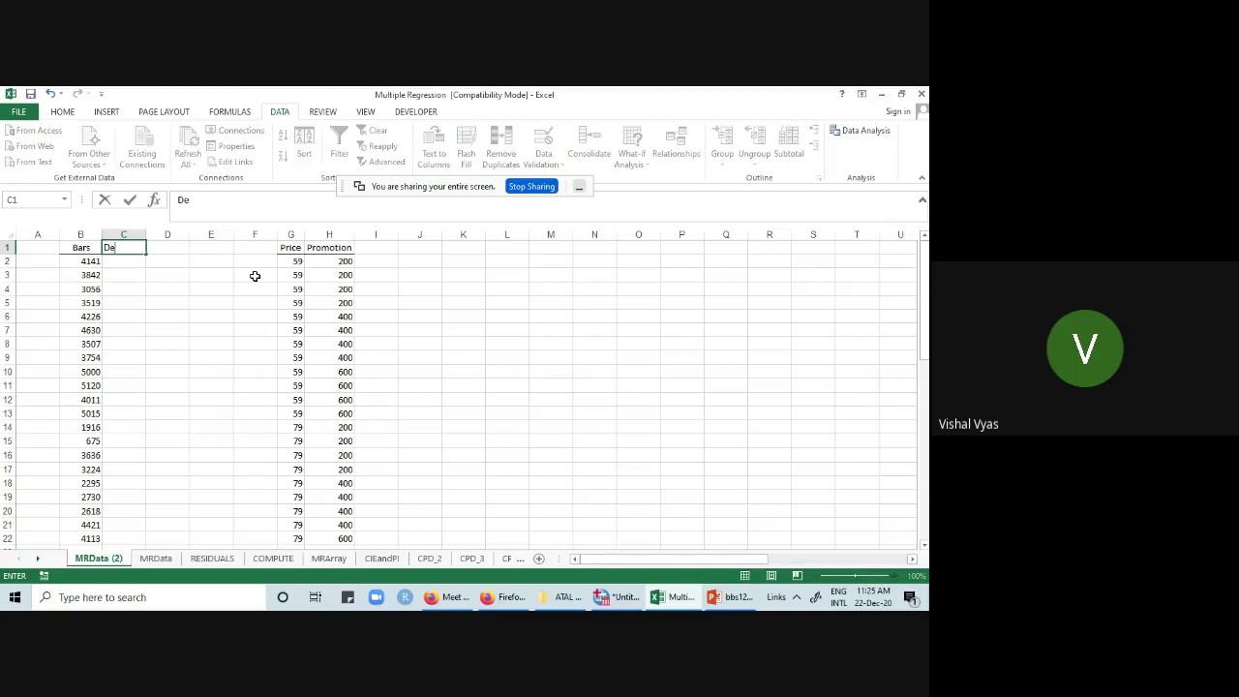
text(viations)
click(243, 372)
- Calculate the first deviation from the mean in C2 with the formula =B2-$B$36, keeping the average cell reference absolute
scroll(211, 393, down, 2)
scroll(211, 393, down, 7)
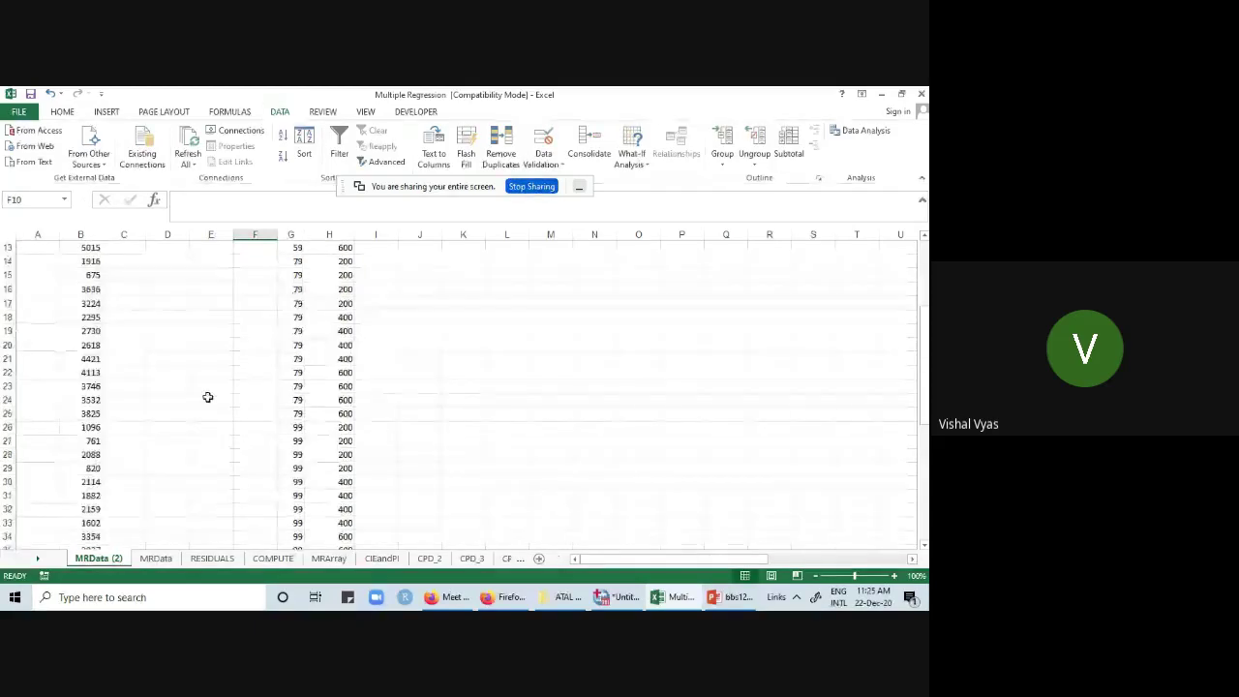
scroll(205, 396, up, 9)
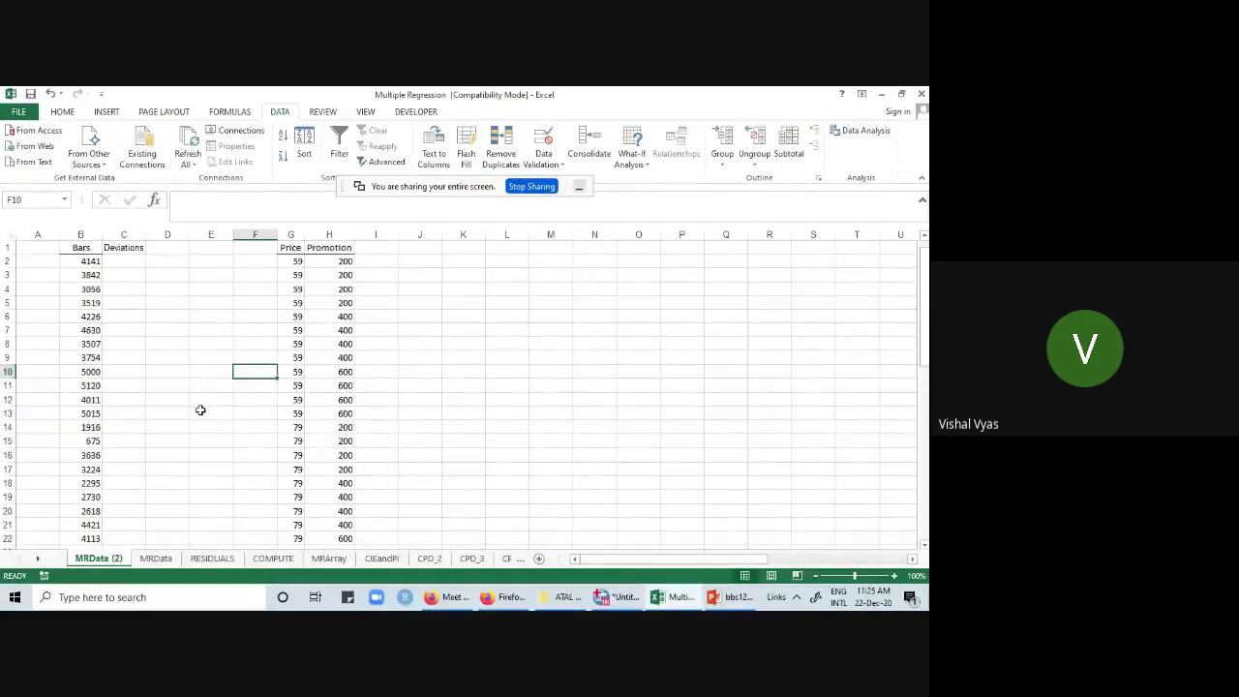
click(131, 267)
text(=)
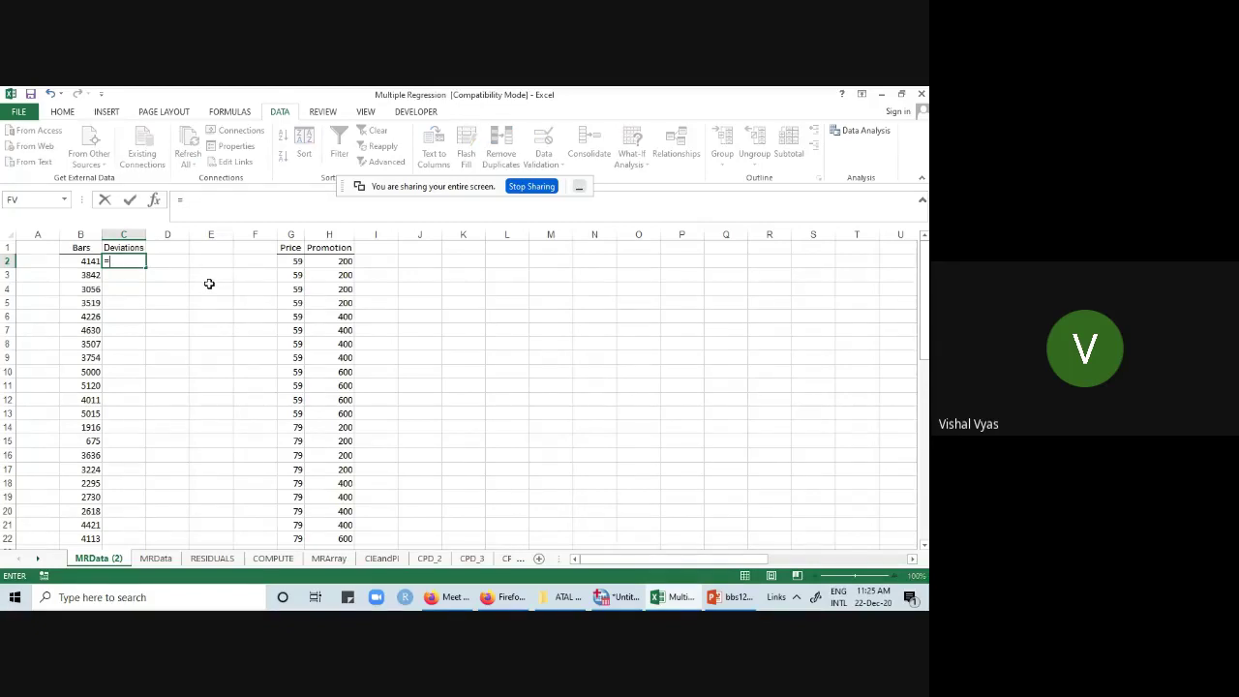
scroll(203, 344, down, 6)
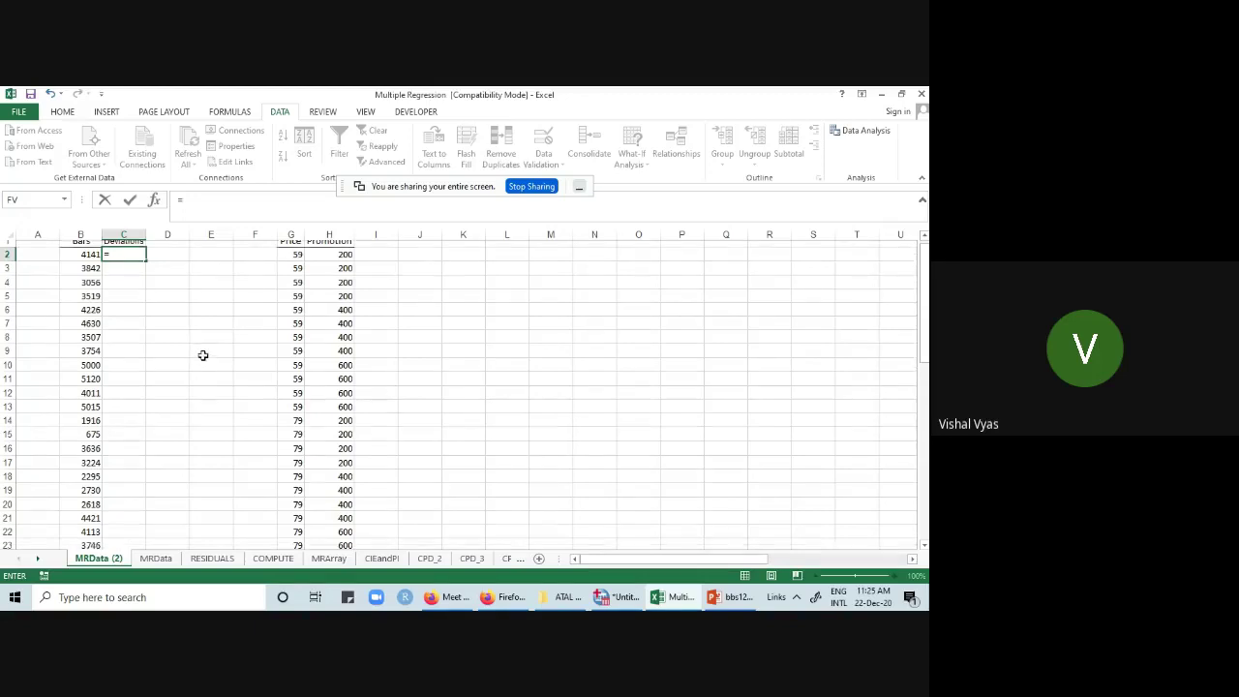
scroll(183, 356, up, 2)
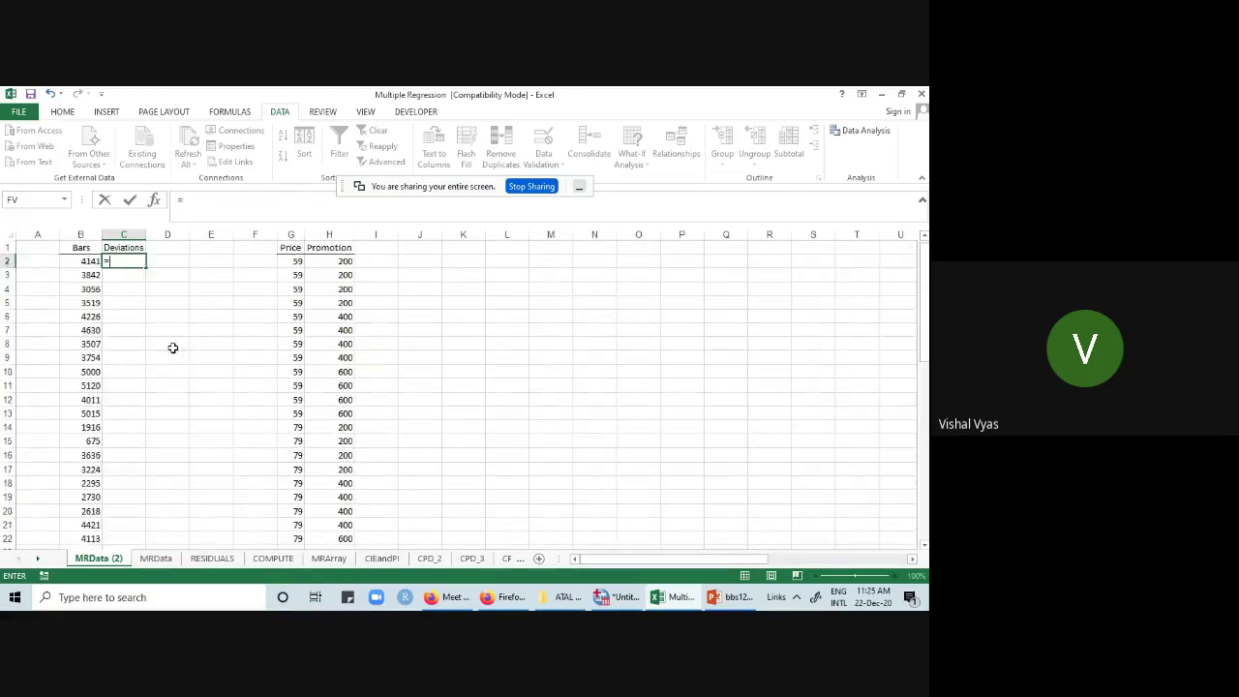
click(96, 263)
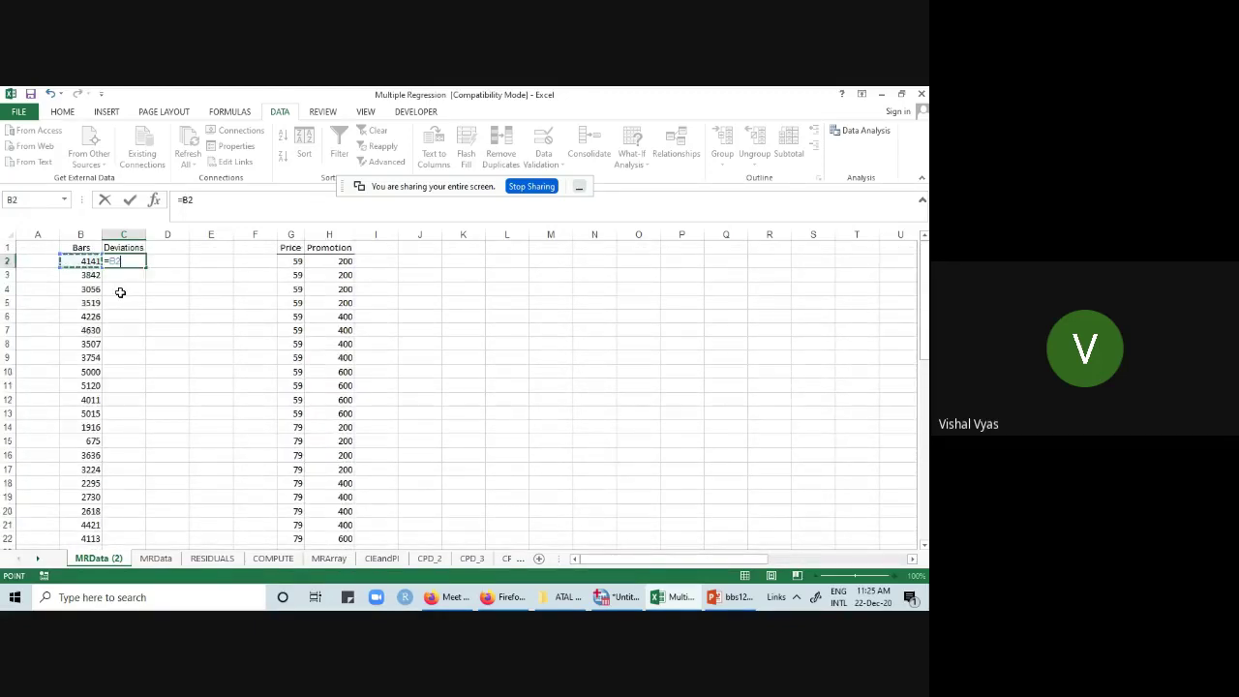
text(-)
scroll(191, 360, down, 7)
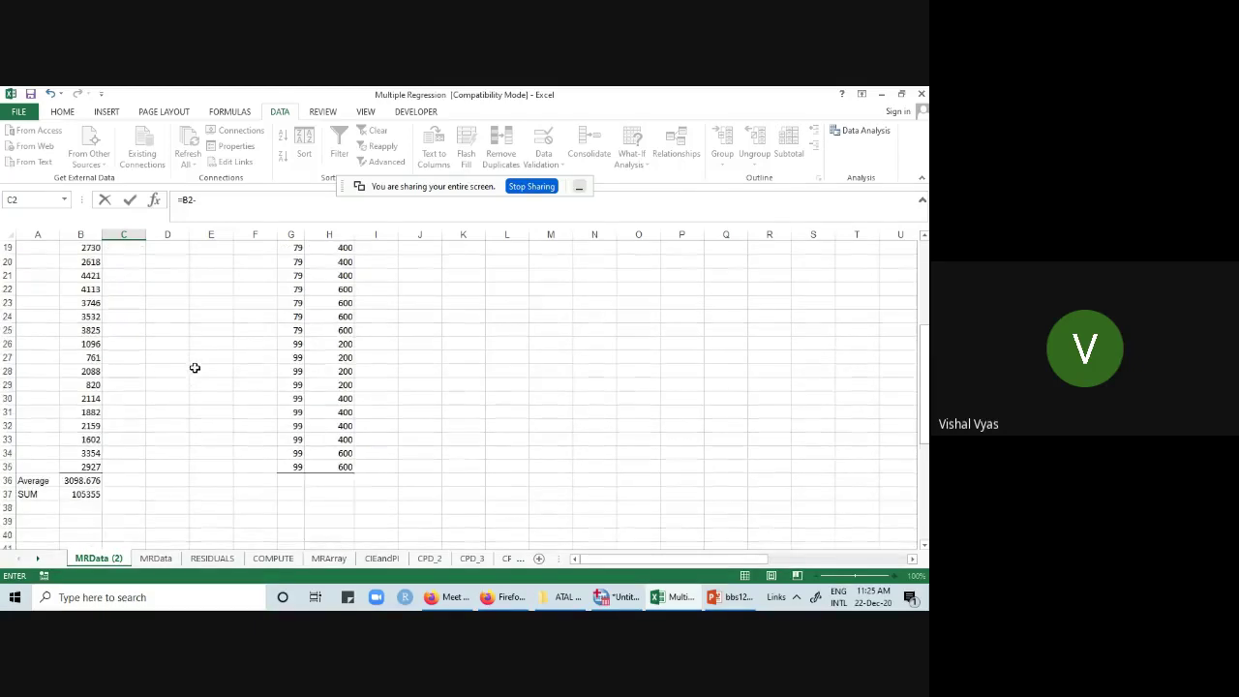
click(83, 439)
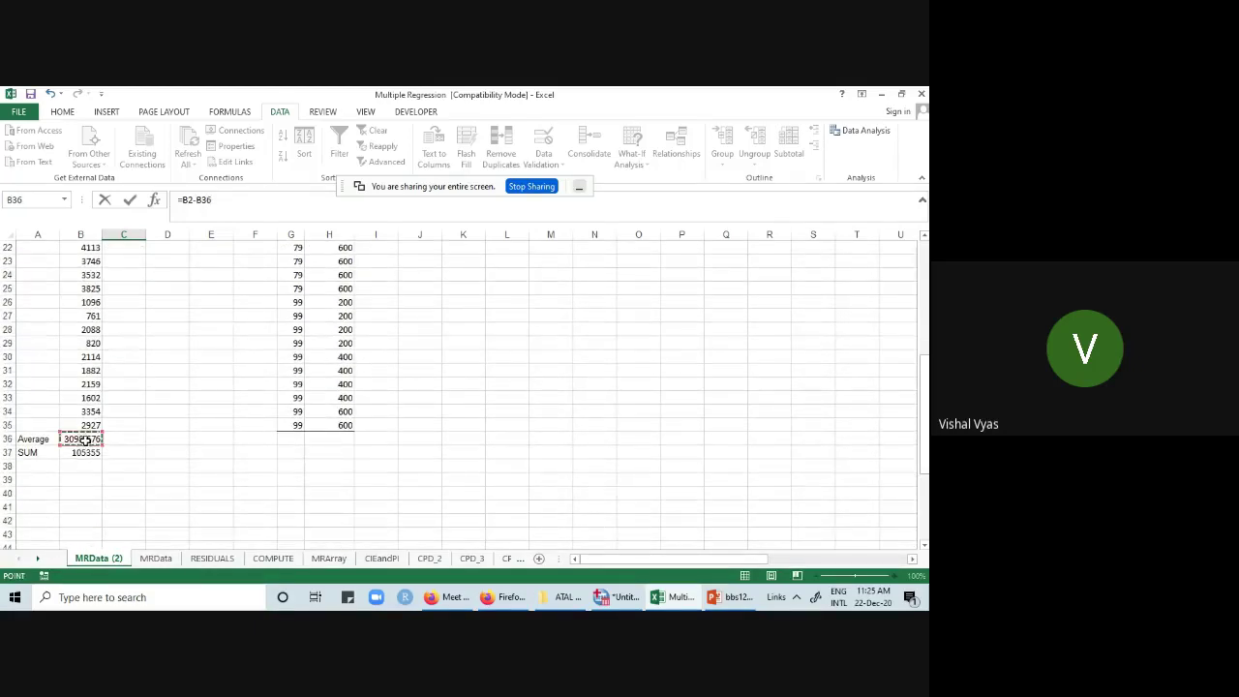
click(203, 200)
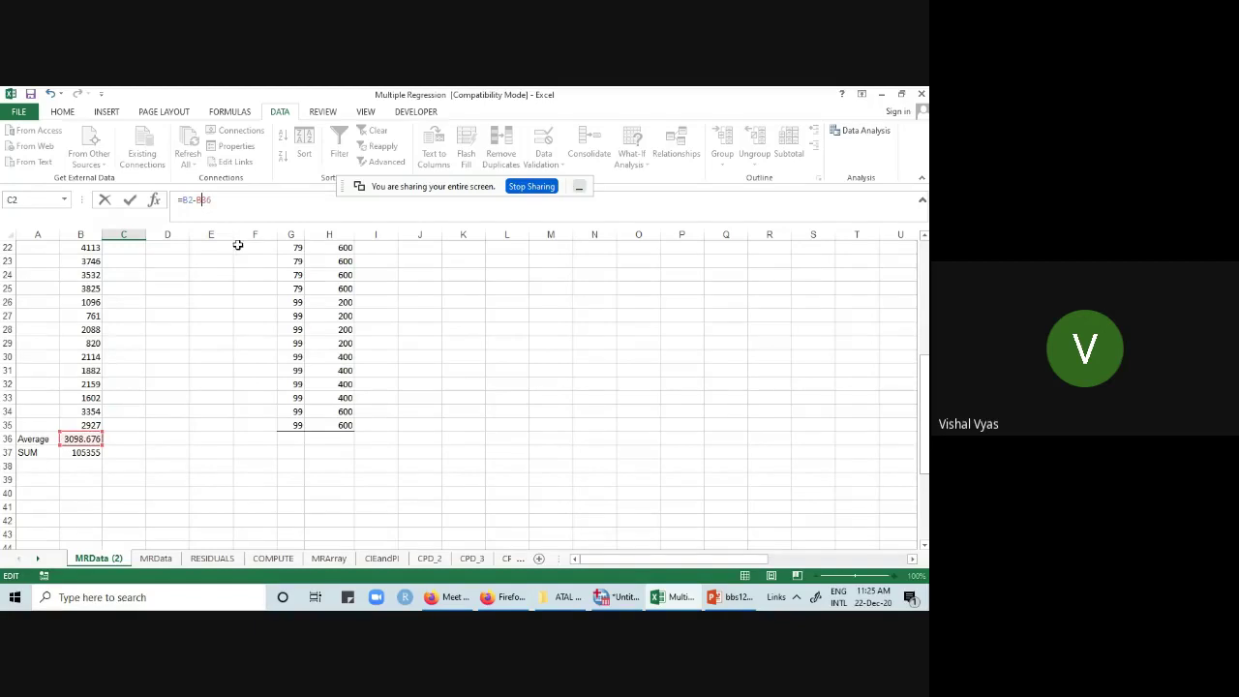
key(F4)
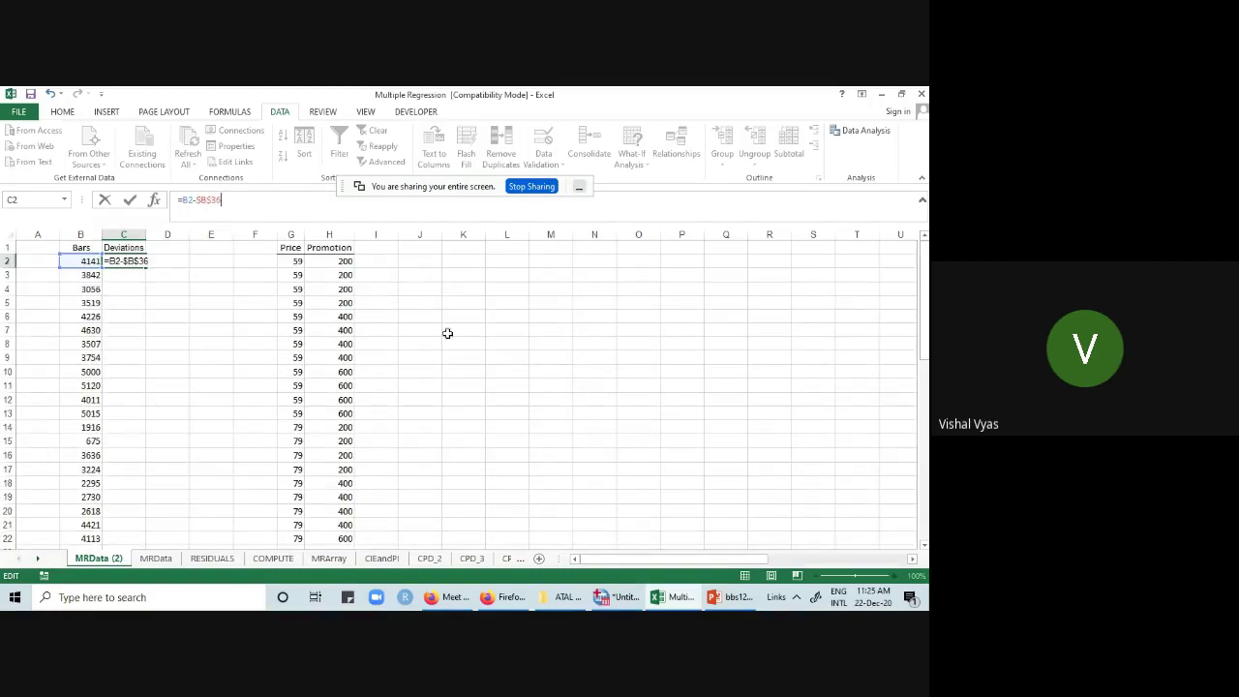
click(445, 335)
- Fill the deviation formula down from C2 through the last data row and clear the surplus formula in C36
click(134, 261)
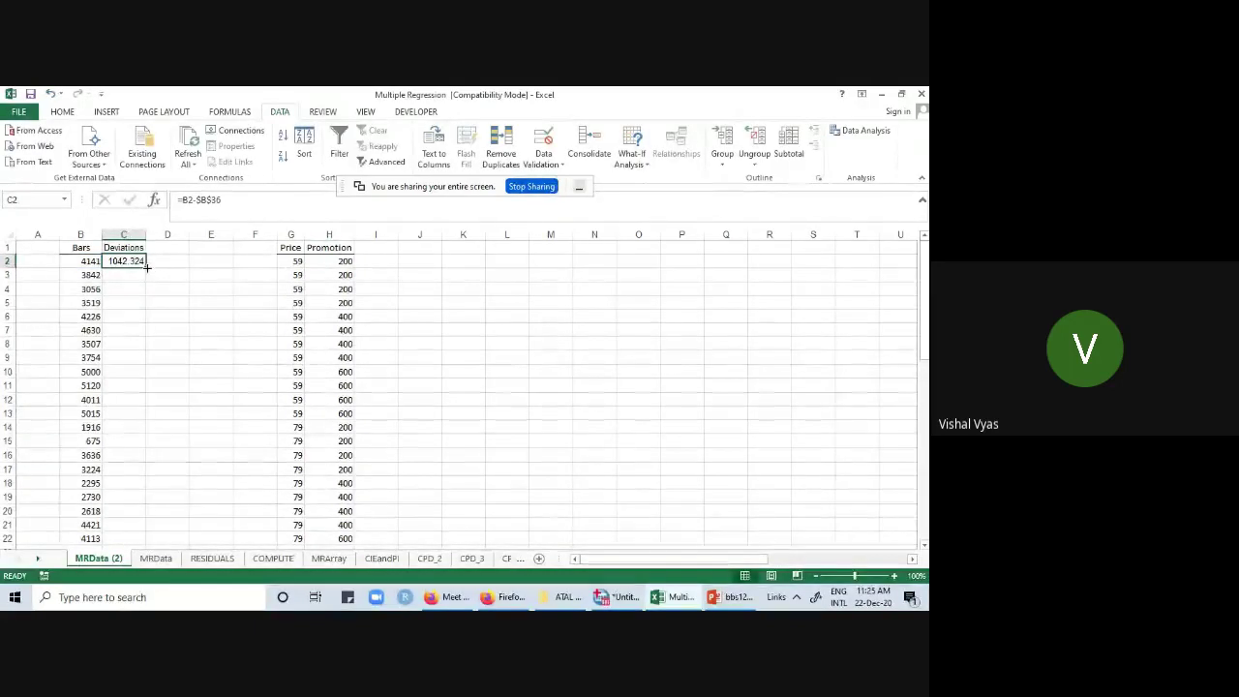
double_click(147, 268)
scroll(203, 371, down, 6)
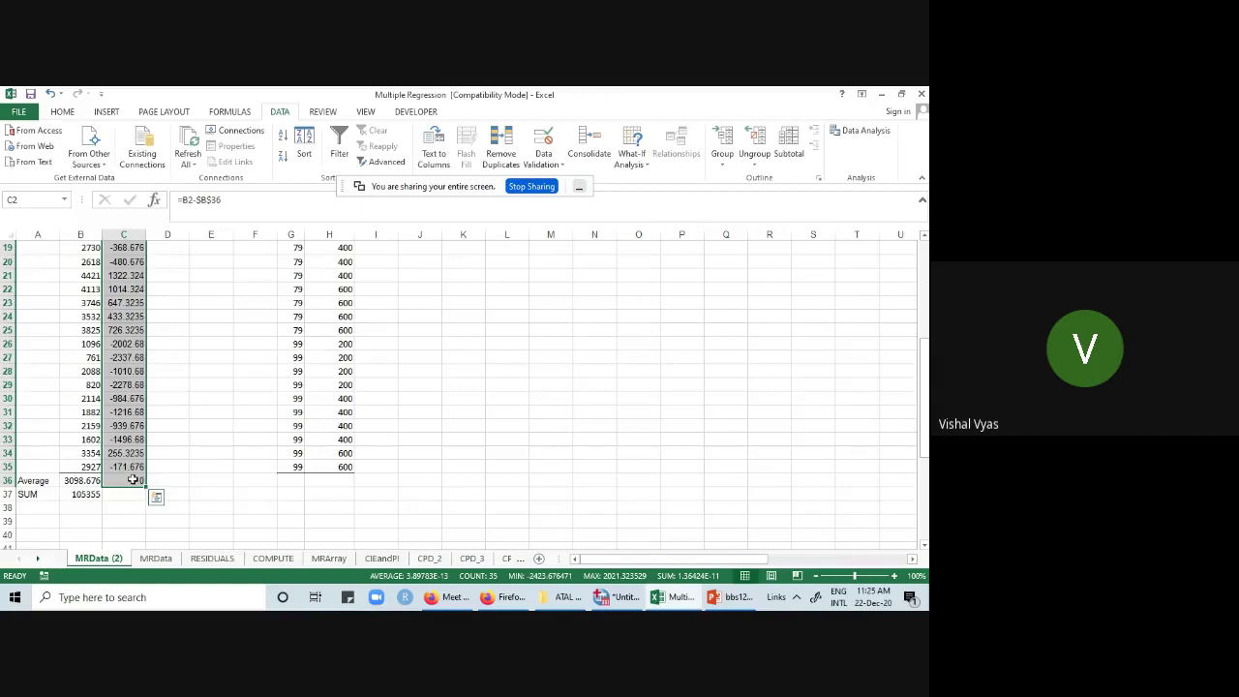
double_click(132, 480)
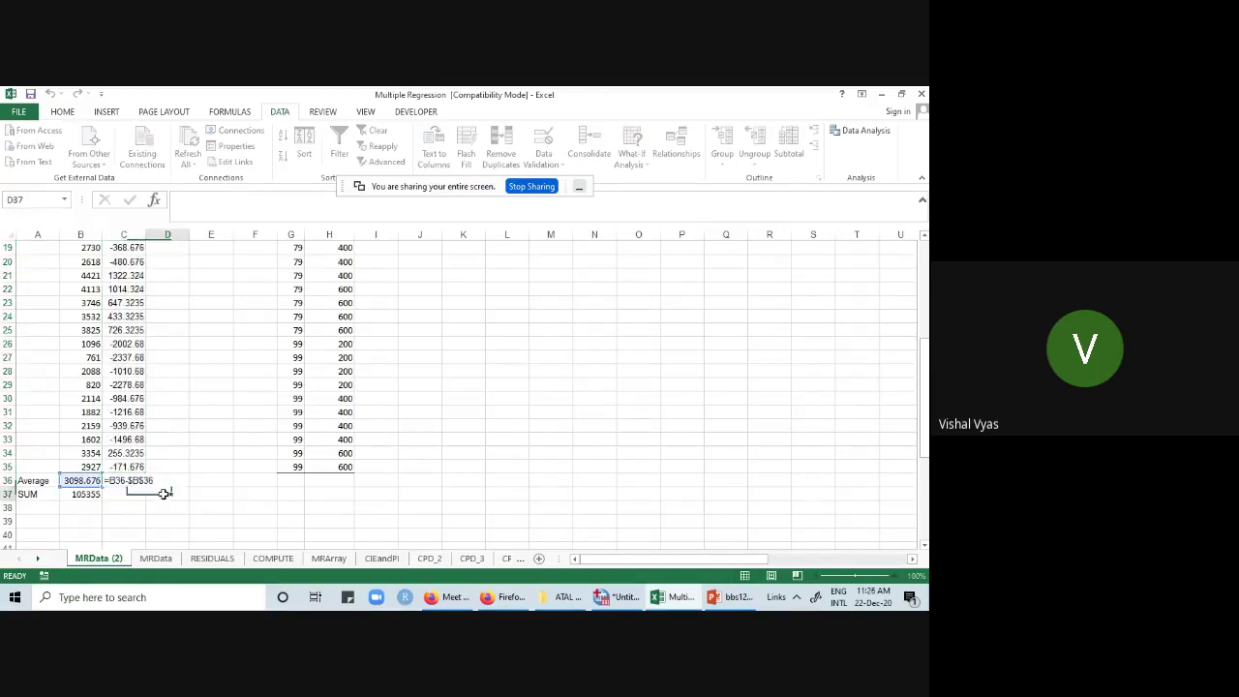
click(165, 492)
click(135, 478)
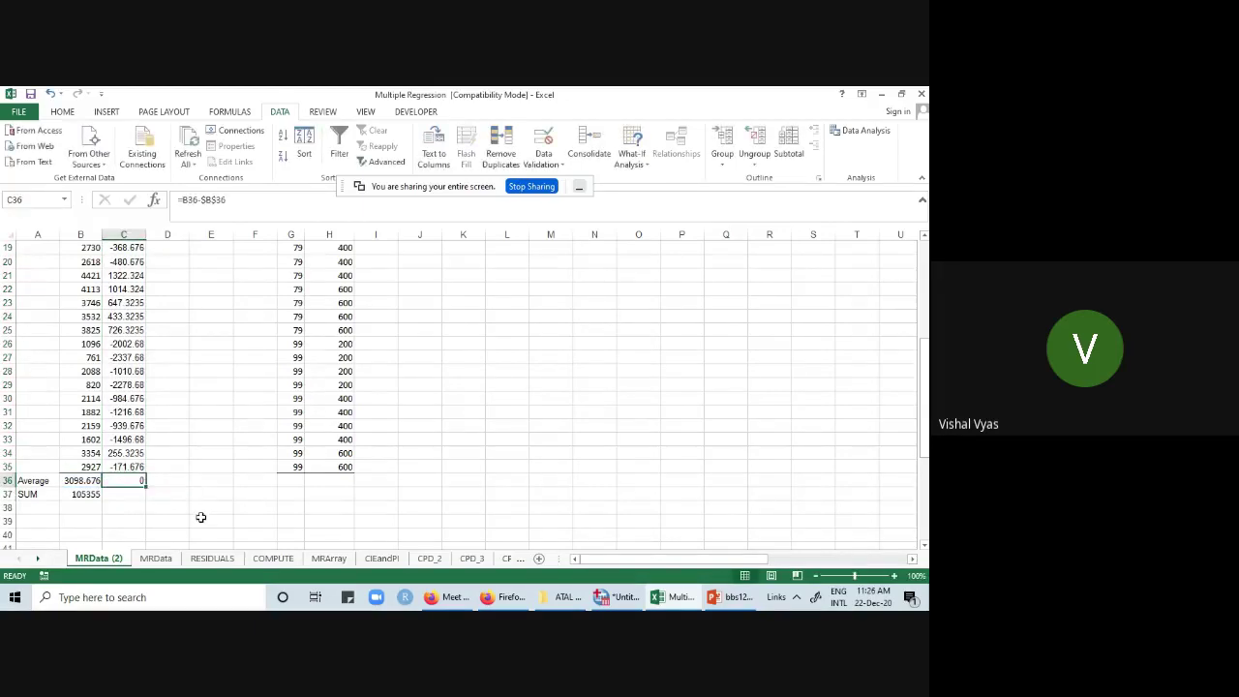
click(238, 522)
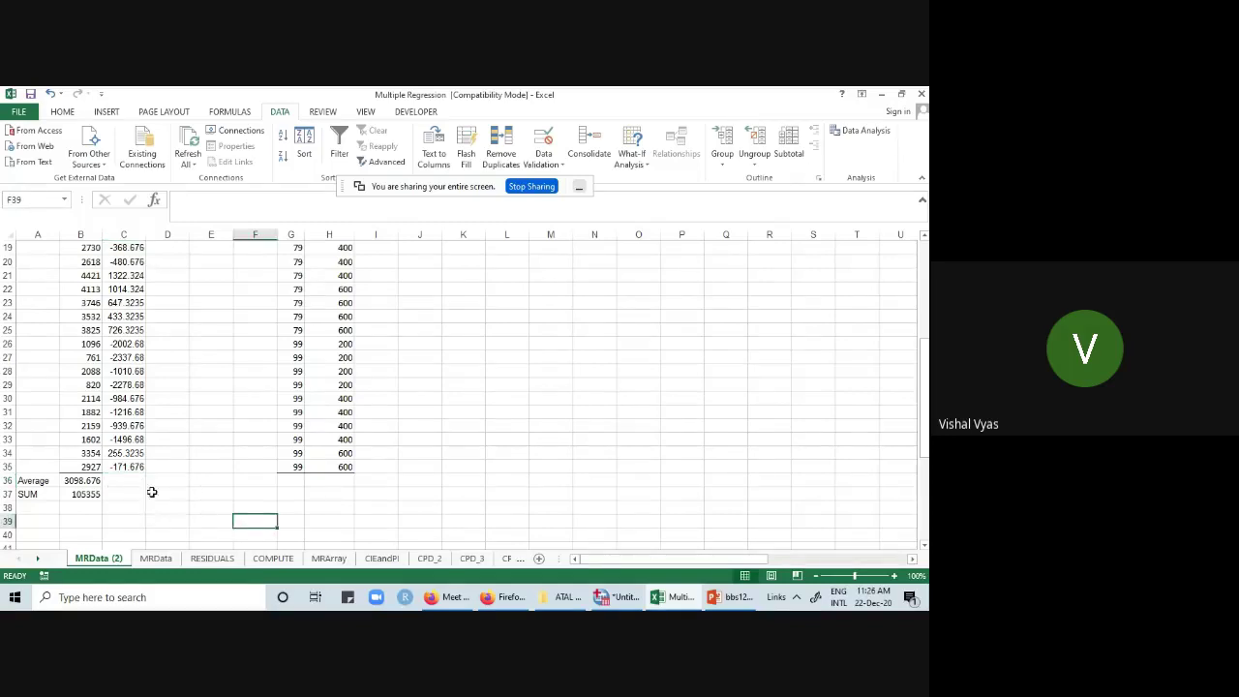
- Copy the Bars average formula across to C36 so it computes =AVERAGE(C2:C35), and check its range
click(95, 482)
drag(103, 488, 146, 494)
click(138, 490)
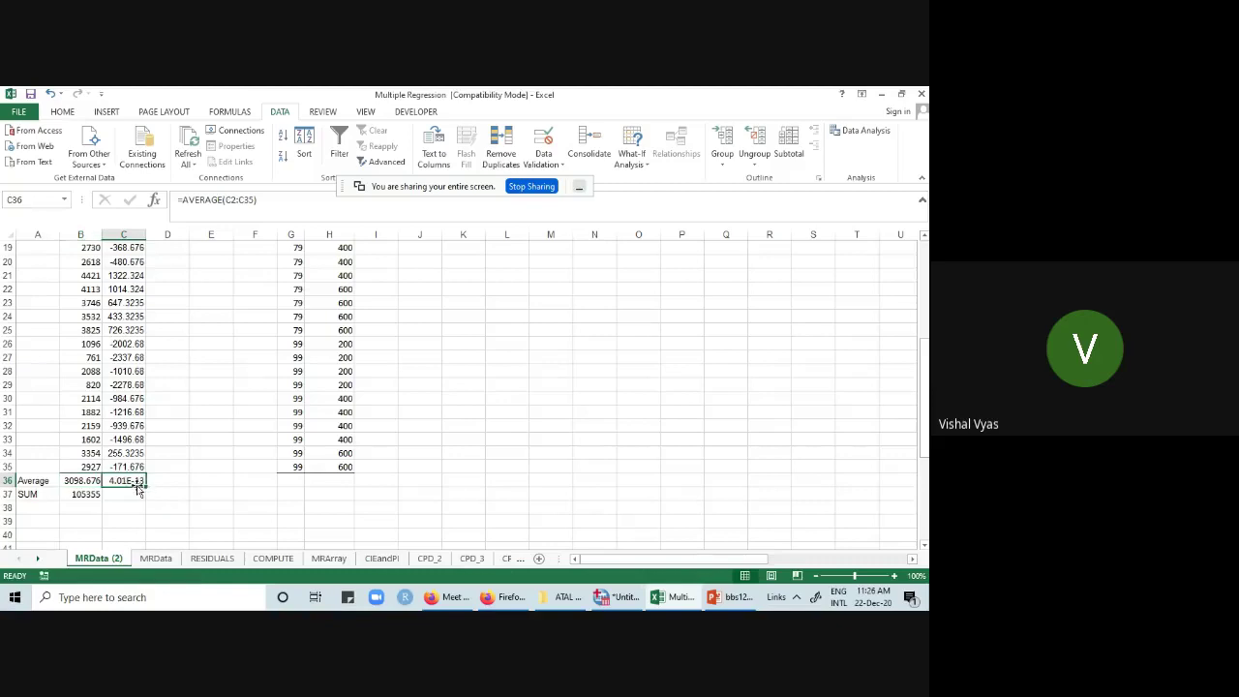
double_click(139, 480)
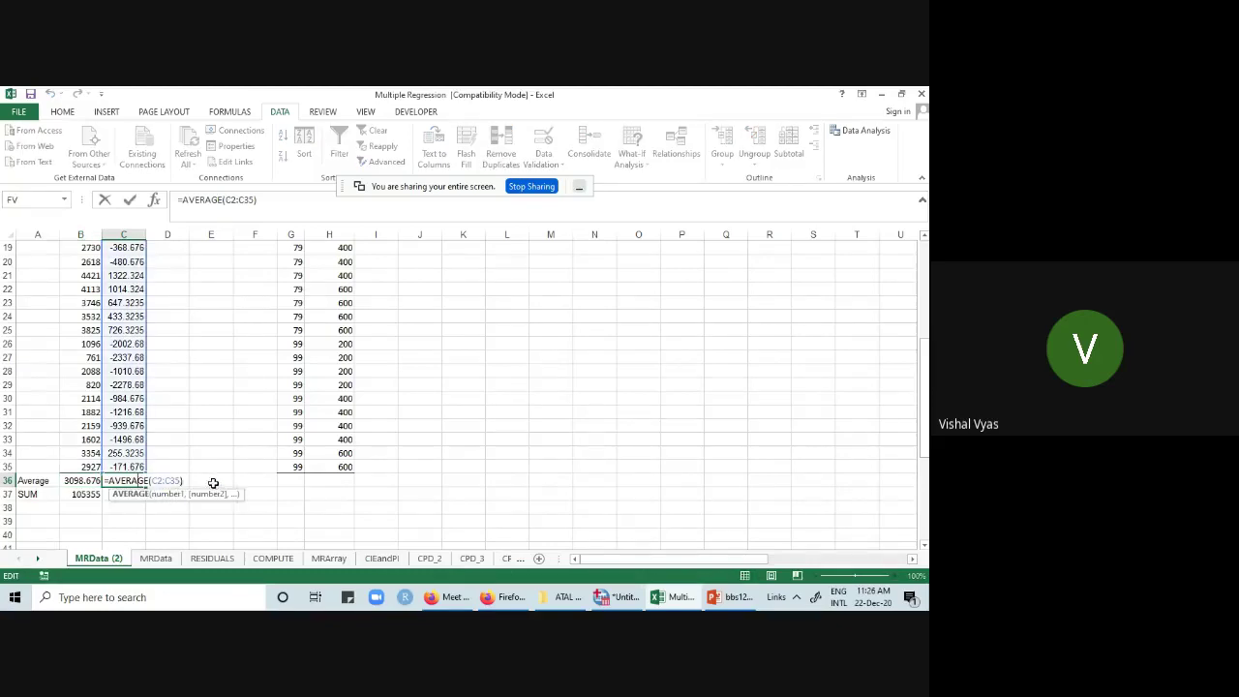
click(258, 201)
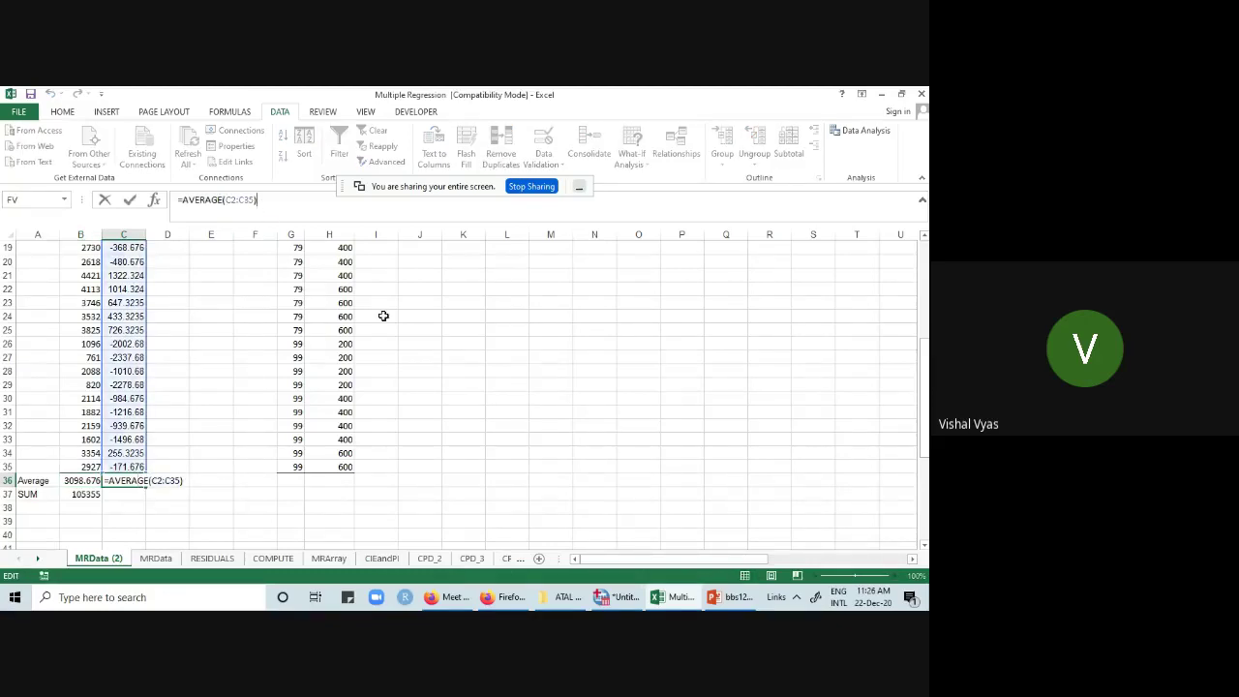
key(Return)
- Copy the Bars sum formula across to C37 so it computes =SUM(C2:C35), and check its range
click(74, 492)
drag(103, 499, 145, 497)
double_click(138, 495)
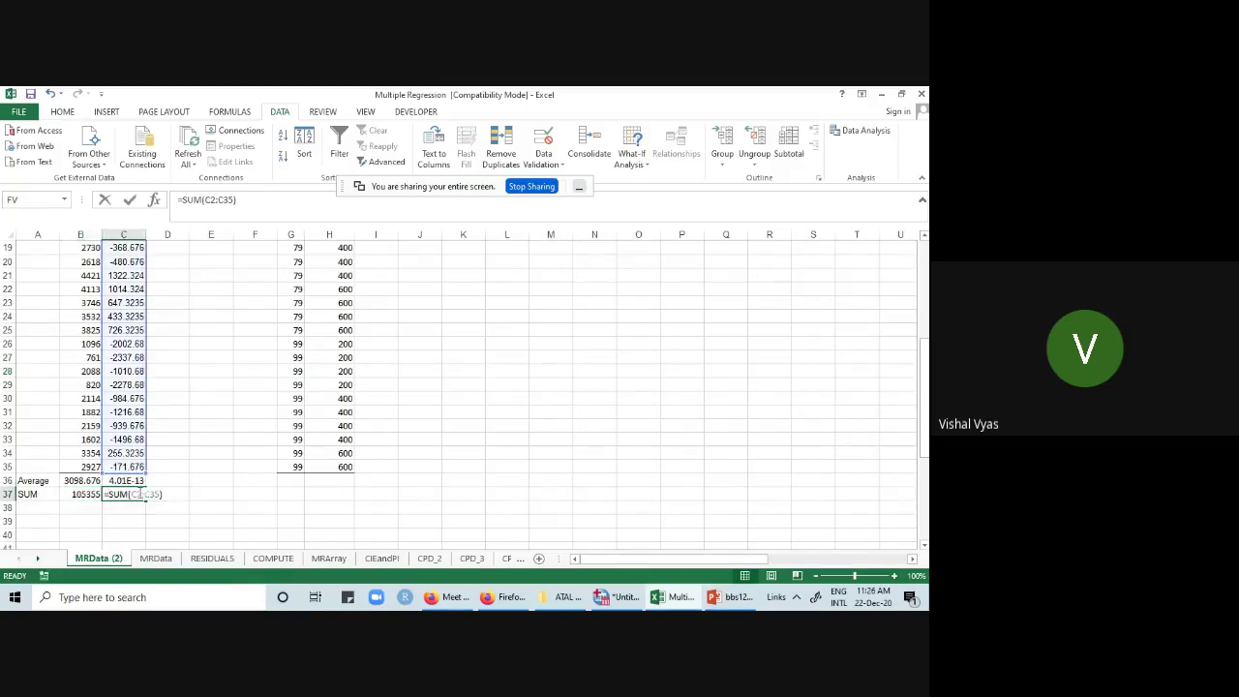
click(193, 532)
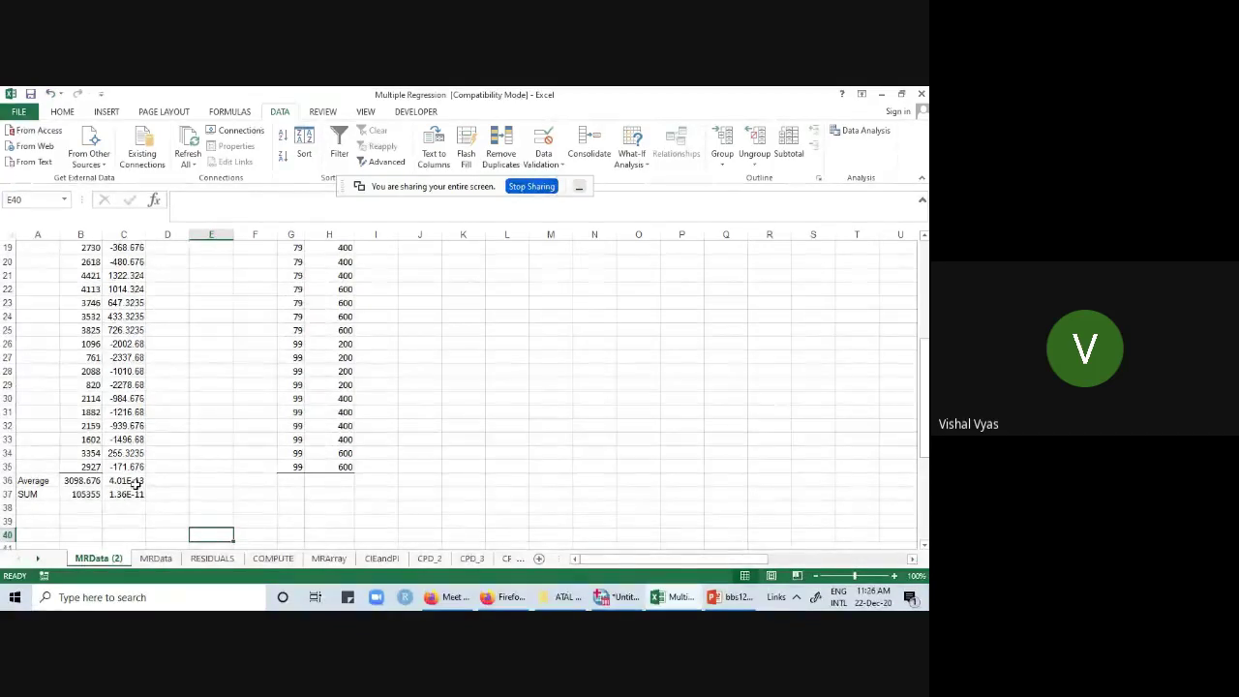
- Enter the header "Deviation^2" in D1, beside the Deviations header, and widen column D to fit it
scroll(170, 487, up, 6)
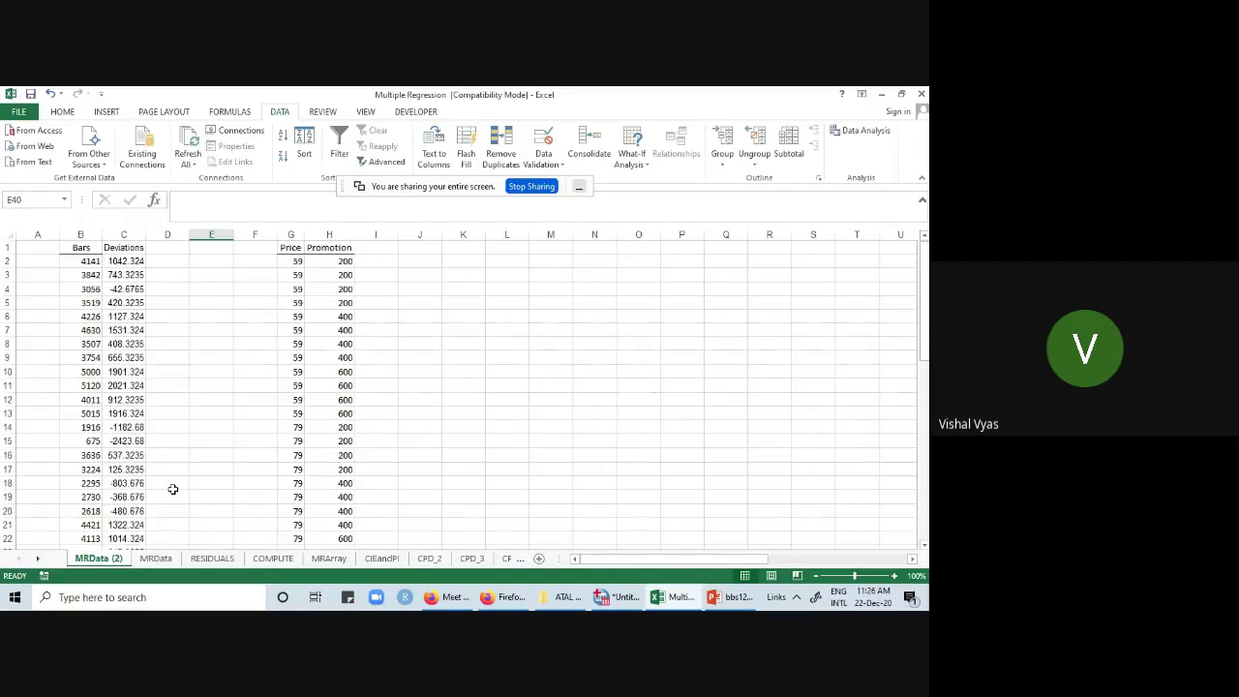
click(174, 249)
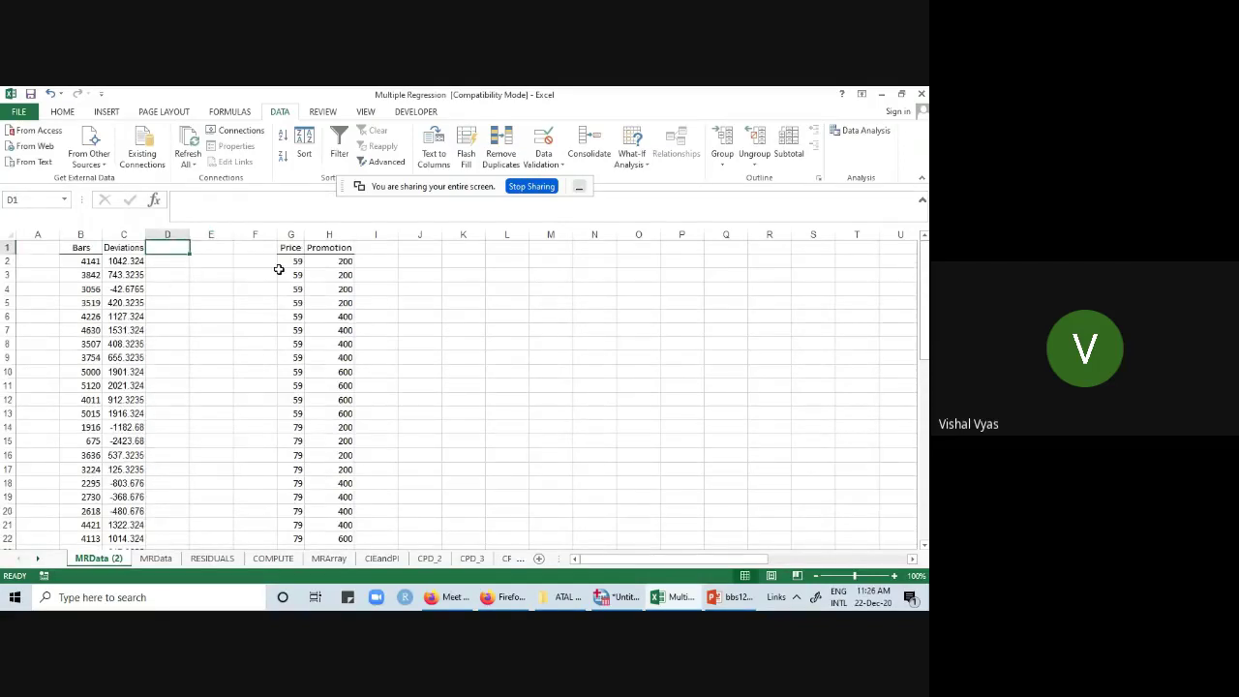
text(Deviation)
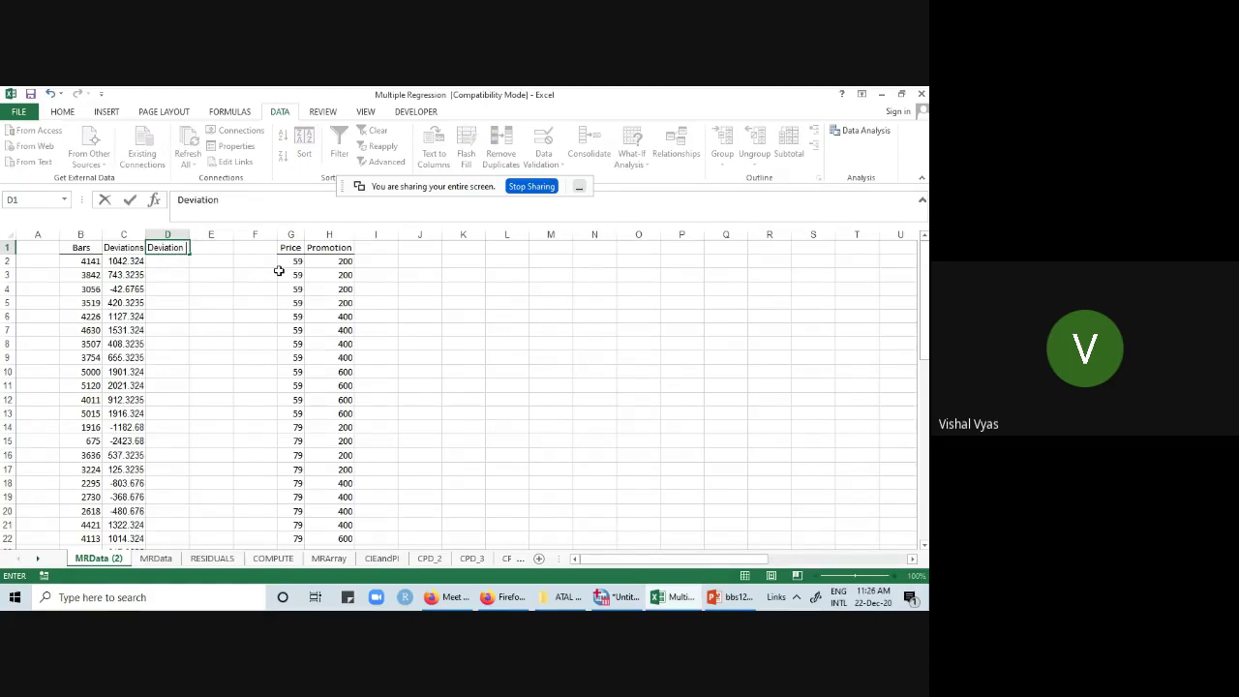
text(^2)
click(263, 329)
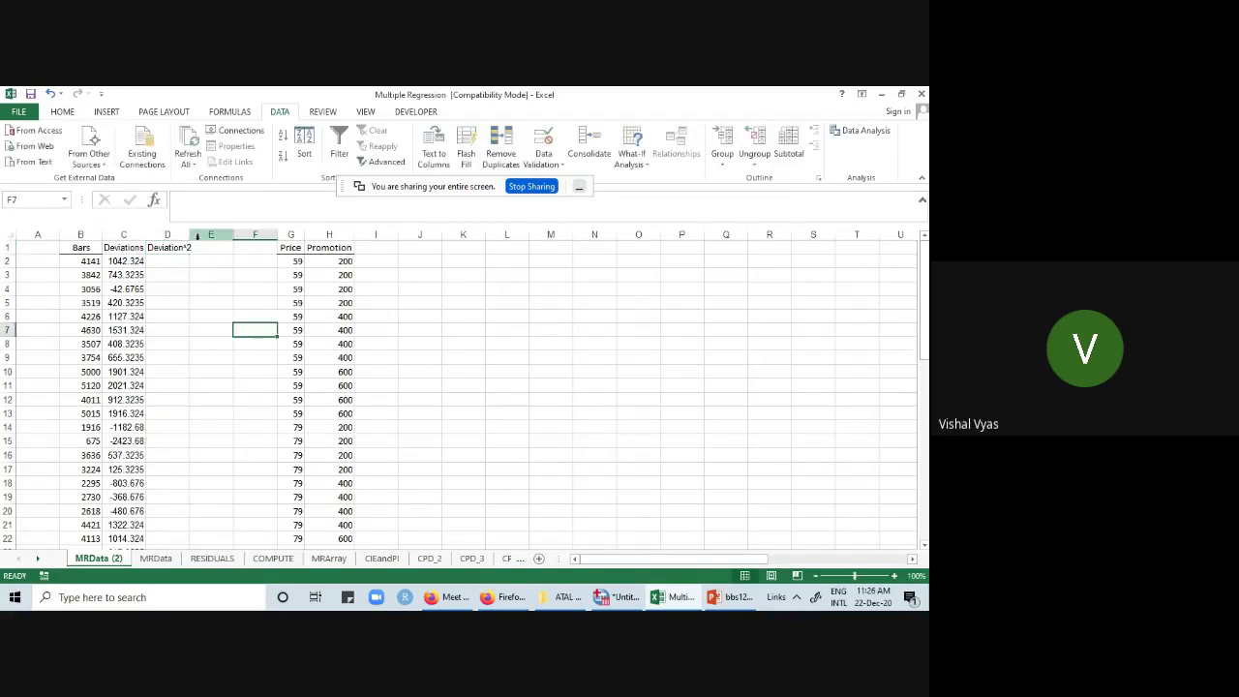
- Calculate the first squared deviation in D2 with the formula =C2*C2
click(188, 260)
text(=)
click(136, 263)
text(*)
click(135, 263)
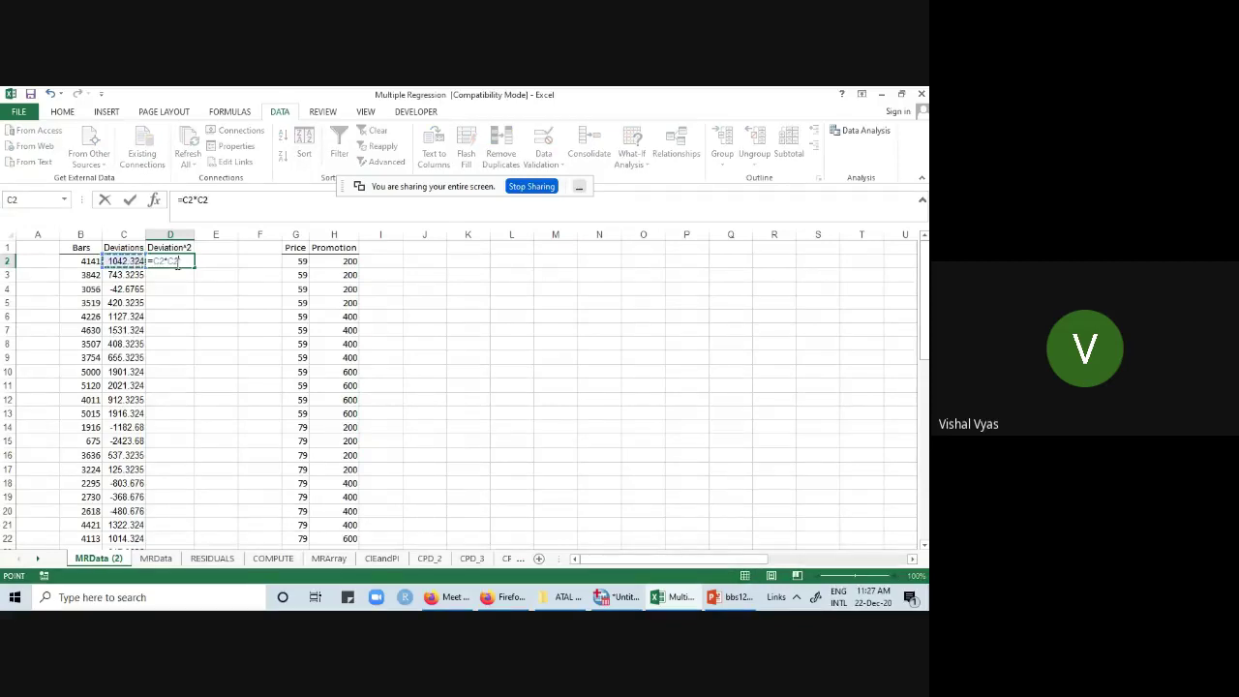
click(222, 313)
- Fill the squared-deviation formula in D2 down the rest of the column
click(184, 265)
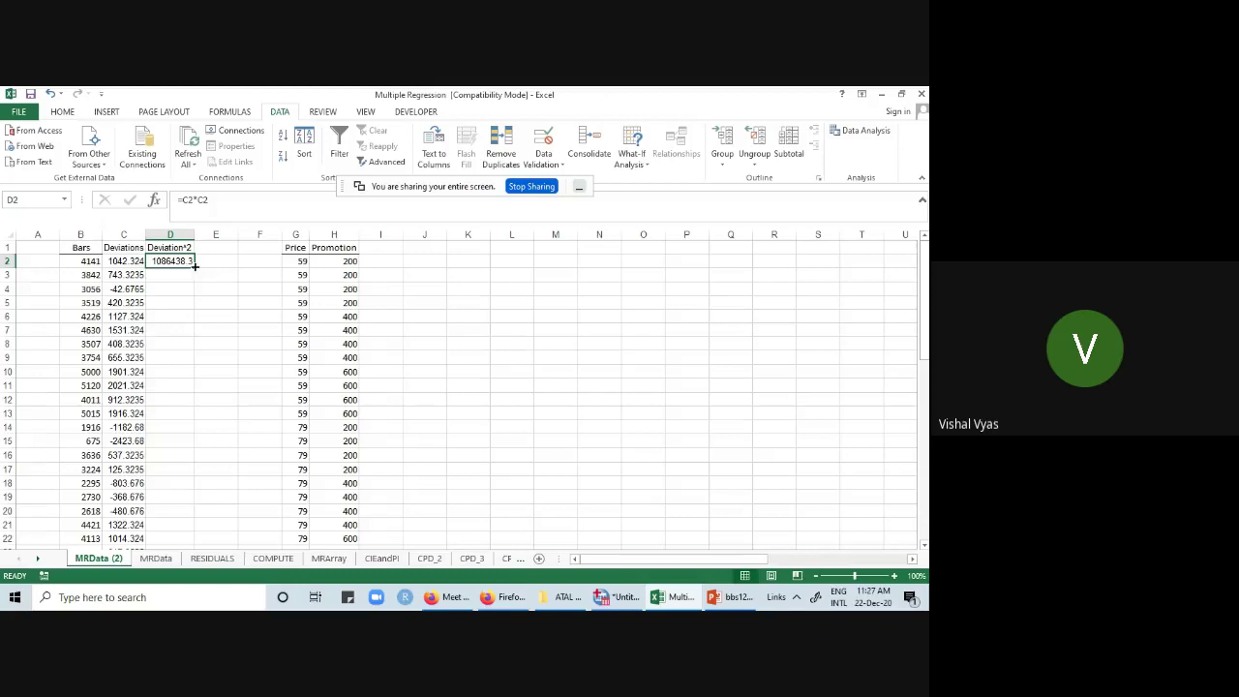
double_click(195, 266)
scroll(246, 345, down, 7)
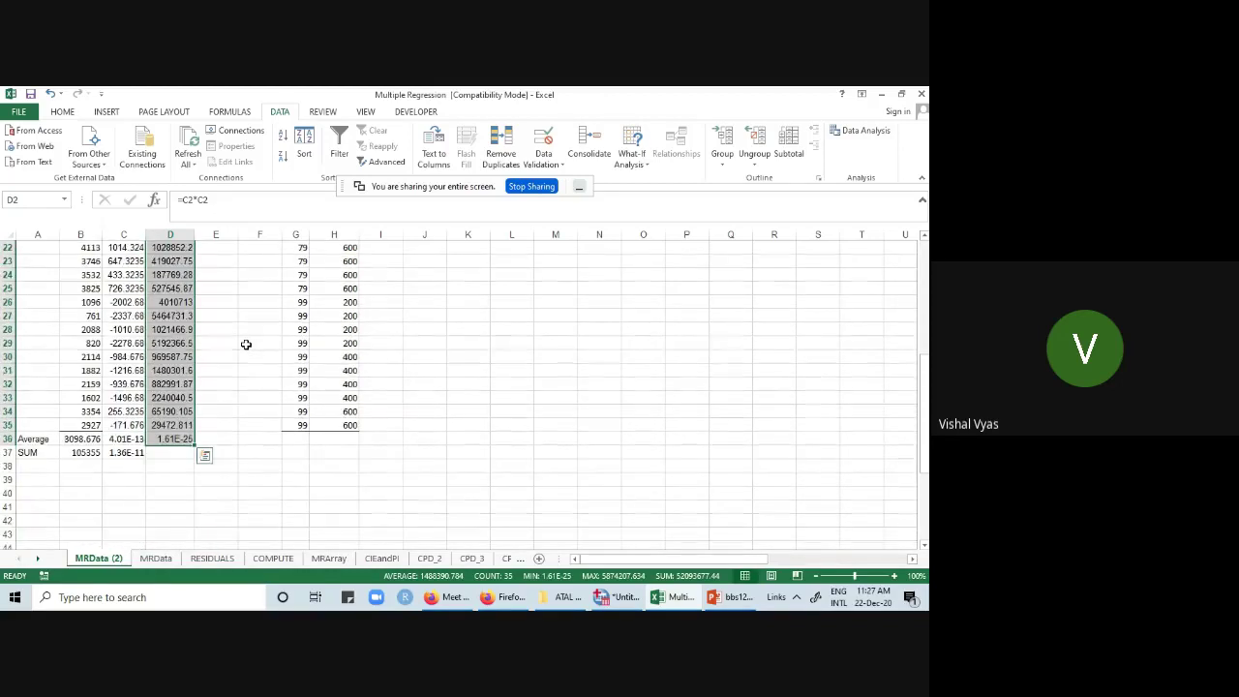
- Copy the average and sum formulas from C36 and C37 across to D36 and D37 for the squared deviations
click(131, 440)
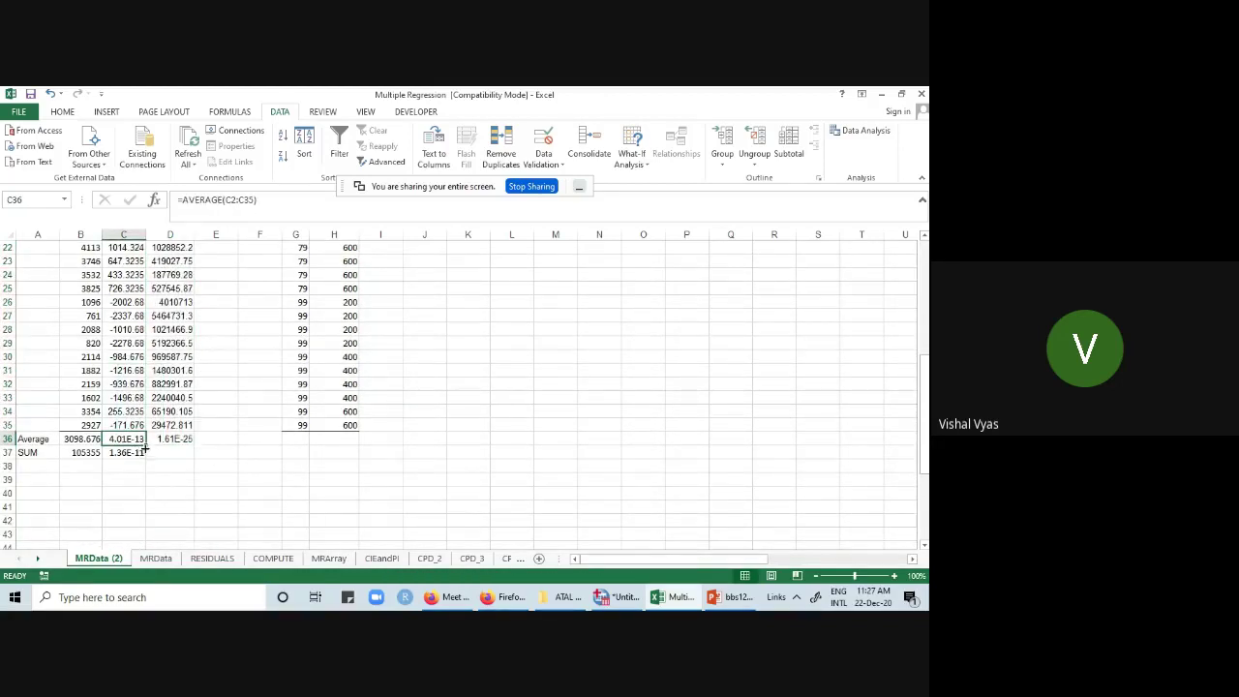
drag(145, 446, 181, 444)
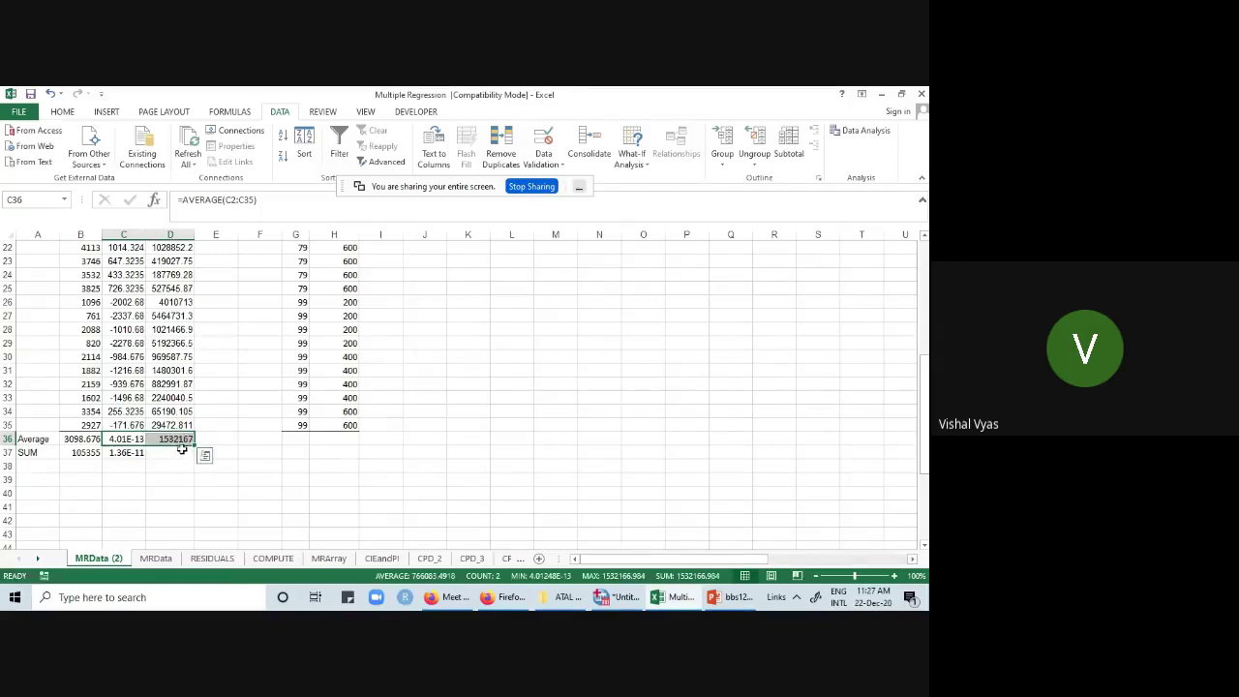
click(159, 465)
click(127, 453)
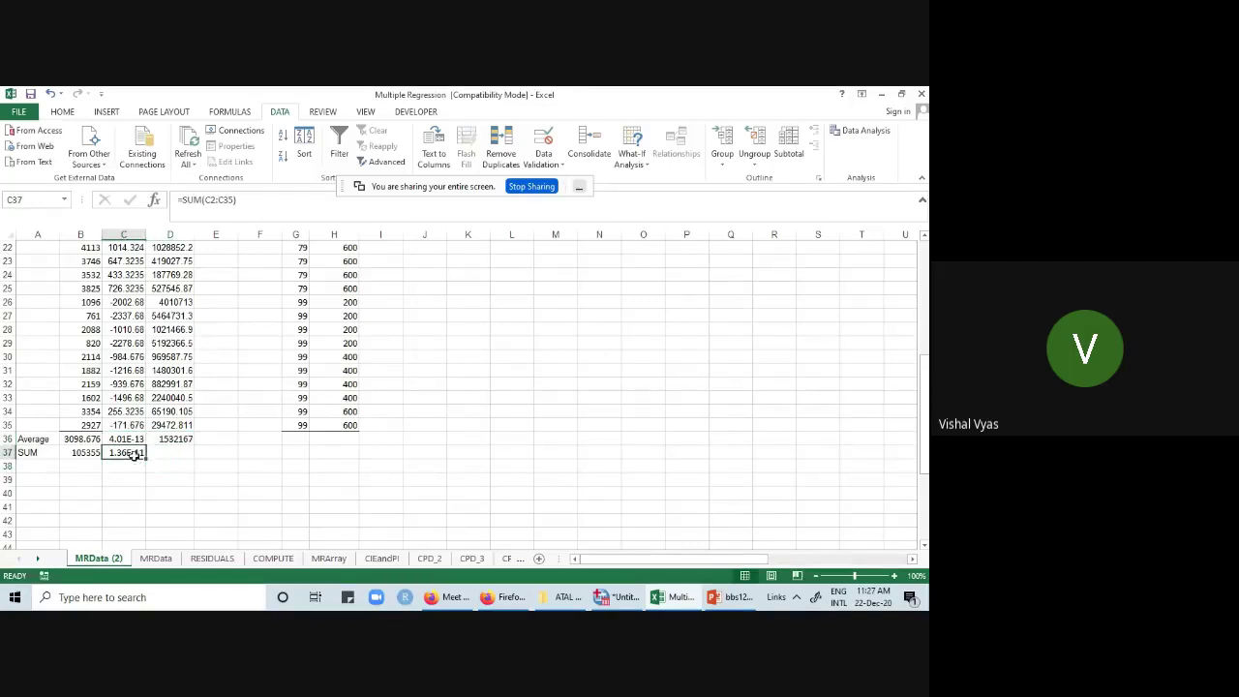
drag(147, 461, 182, 455)
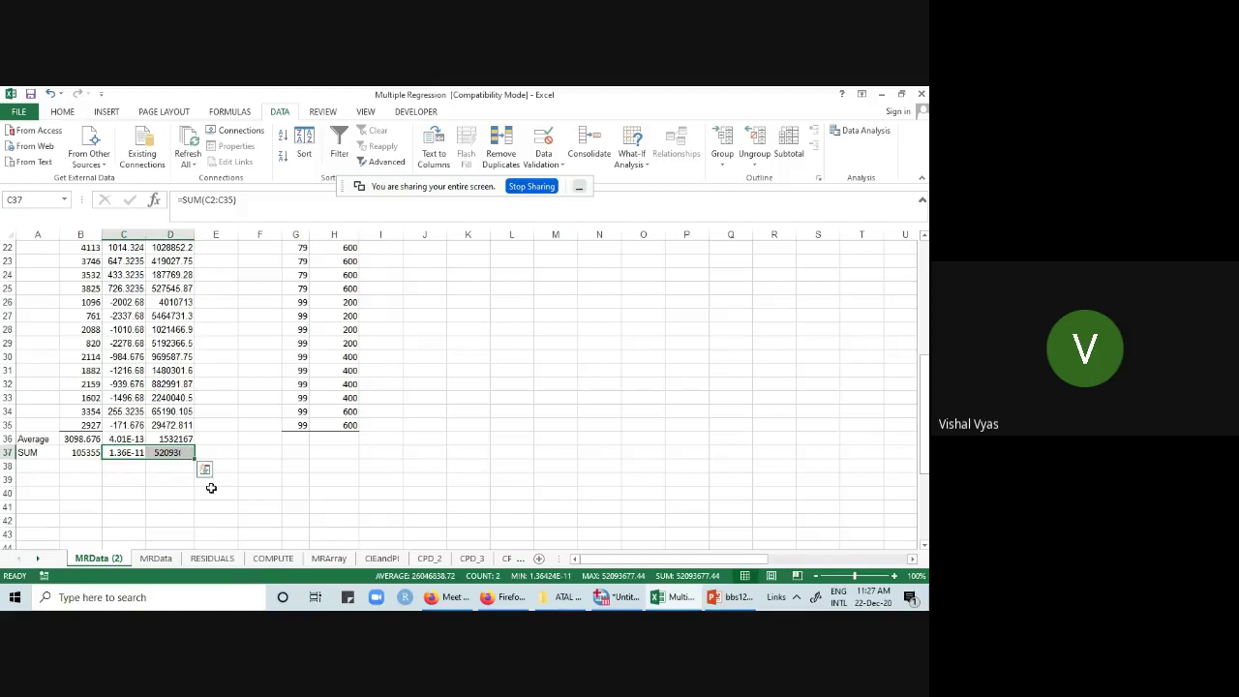
- Inspect the sum formula in D37 and the average formula in D36 for the squared deviations
click(275, 485)
click(171, 455)
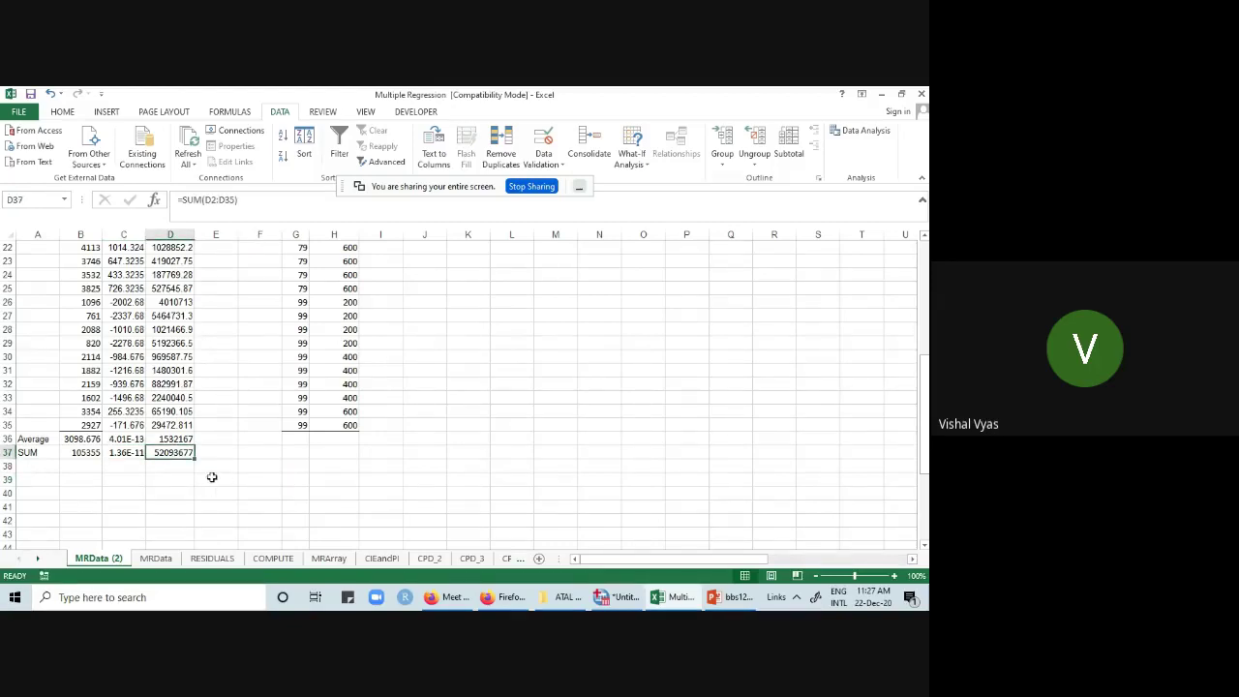
double_click(181, 454)
click(216, 475)
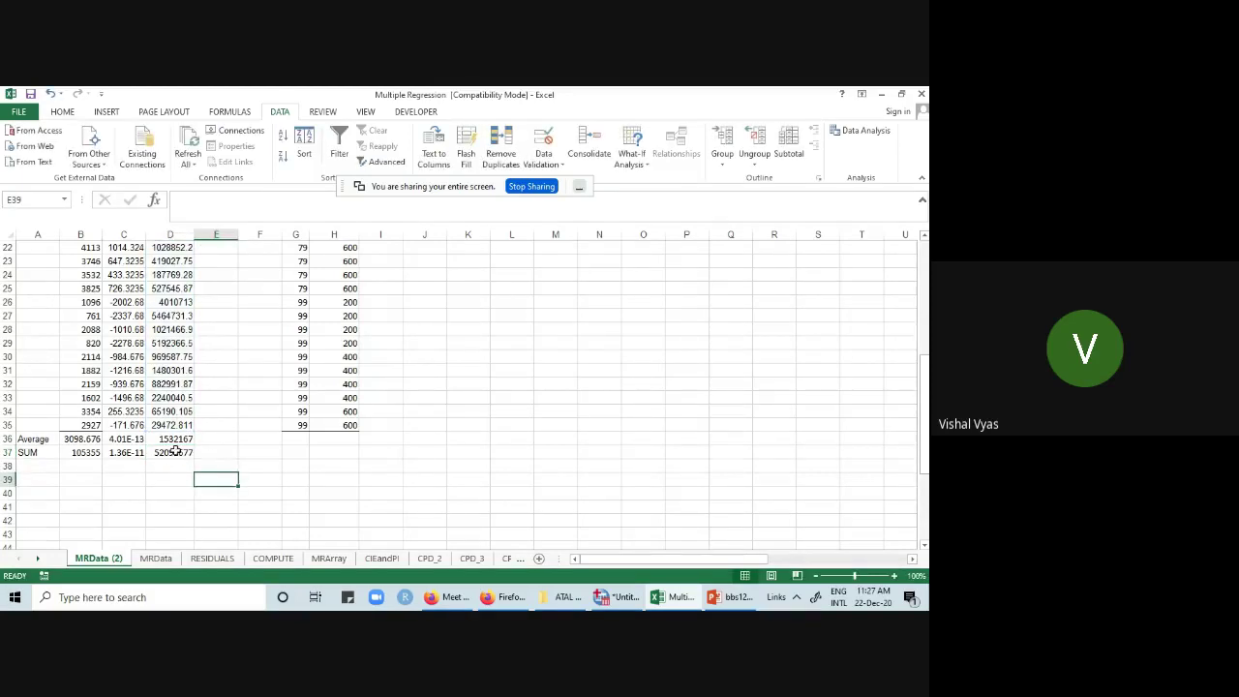
double_click(179, 439)
click(243, 468)
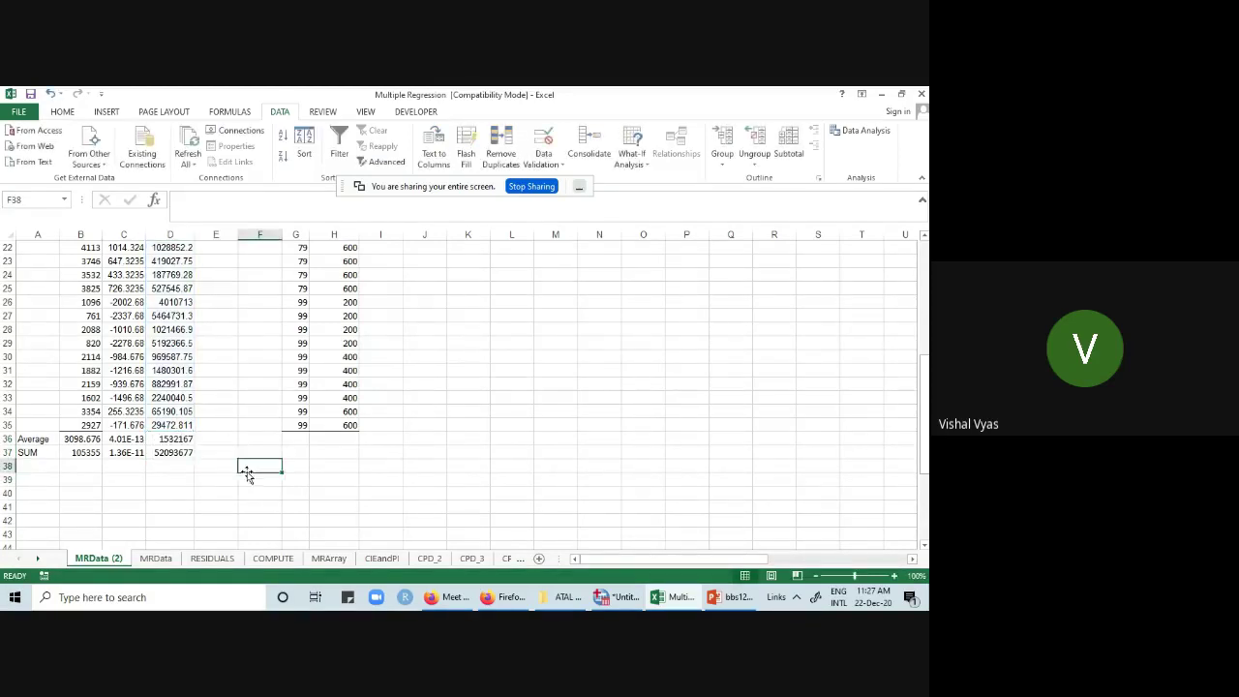
- Trace the cell range used by the Bars average formula in B36
scroll(237, 480, up, 7)
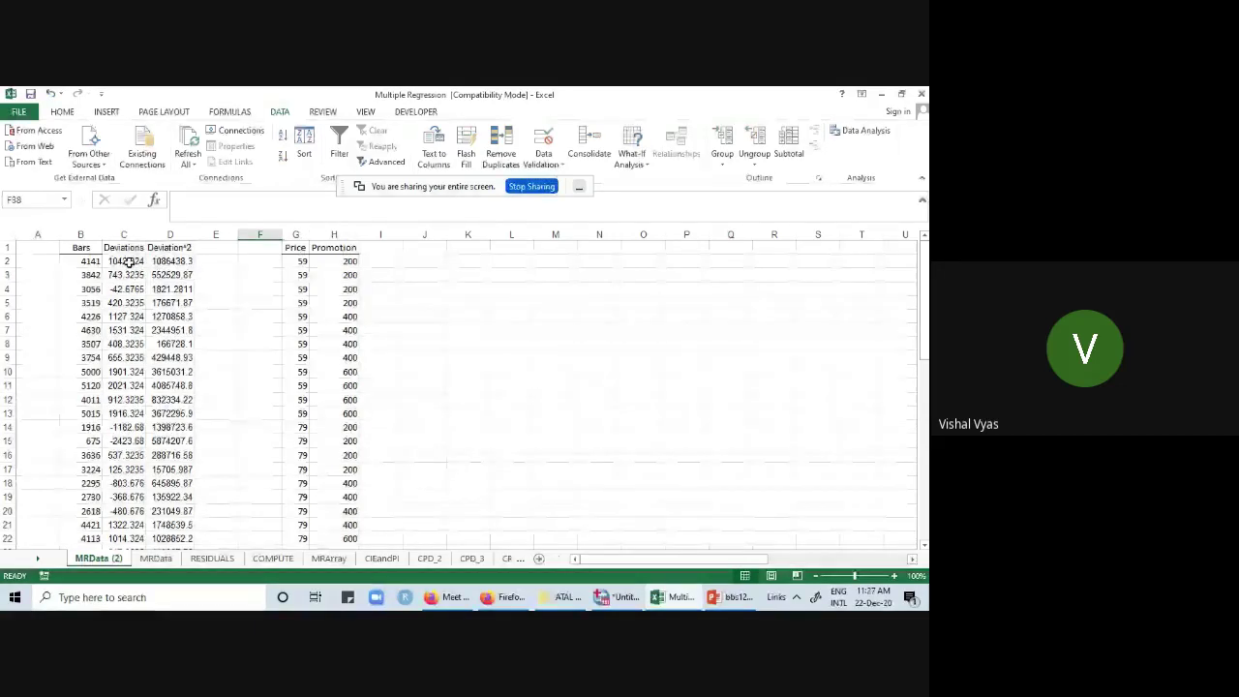
scroll(121, 280, down, 8)
scroll(106, 439, up, 1)
click(92, 438)
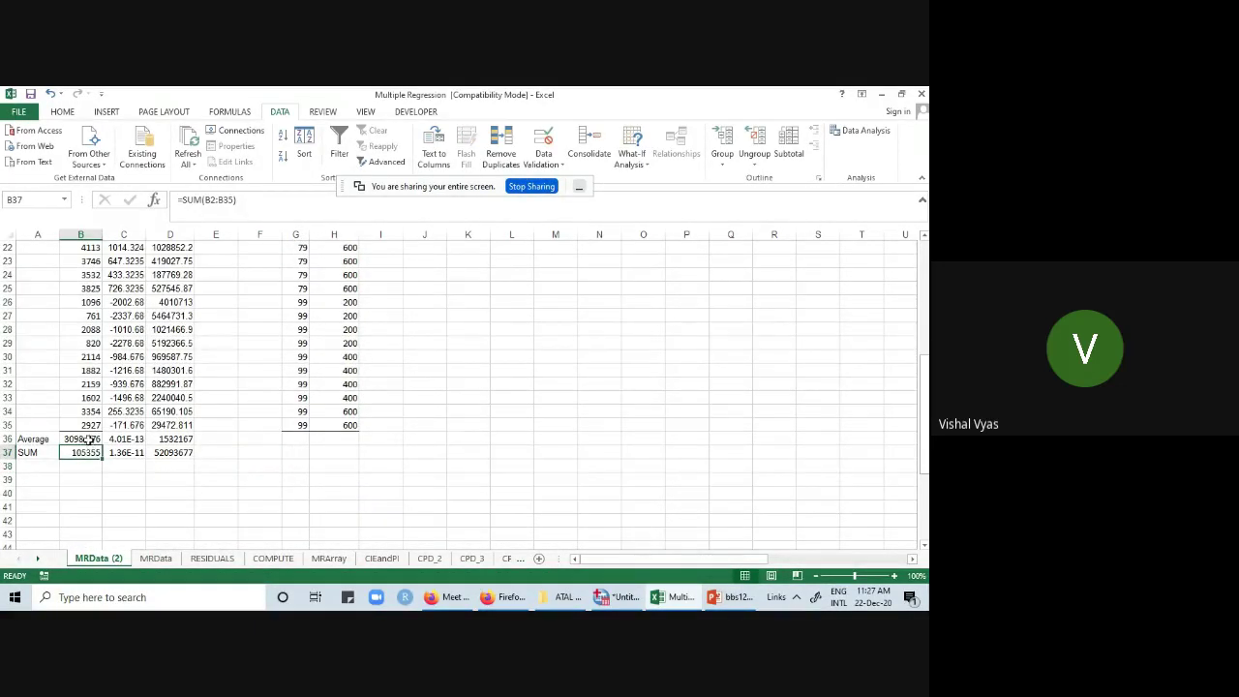
double_click(89, 438)
scroll(146, 437, up, 7)
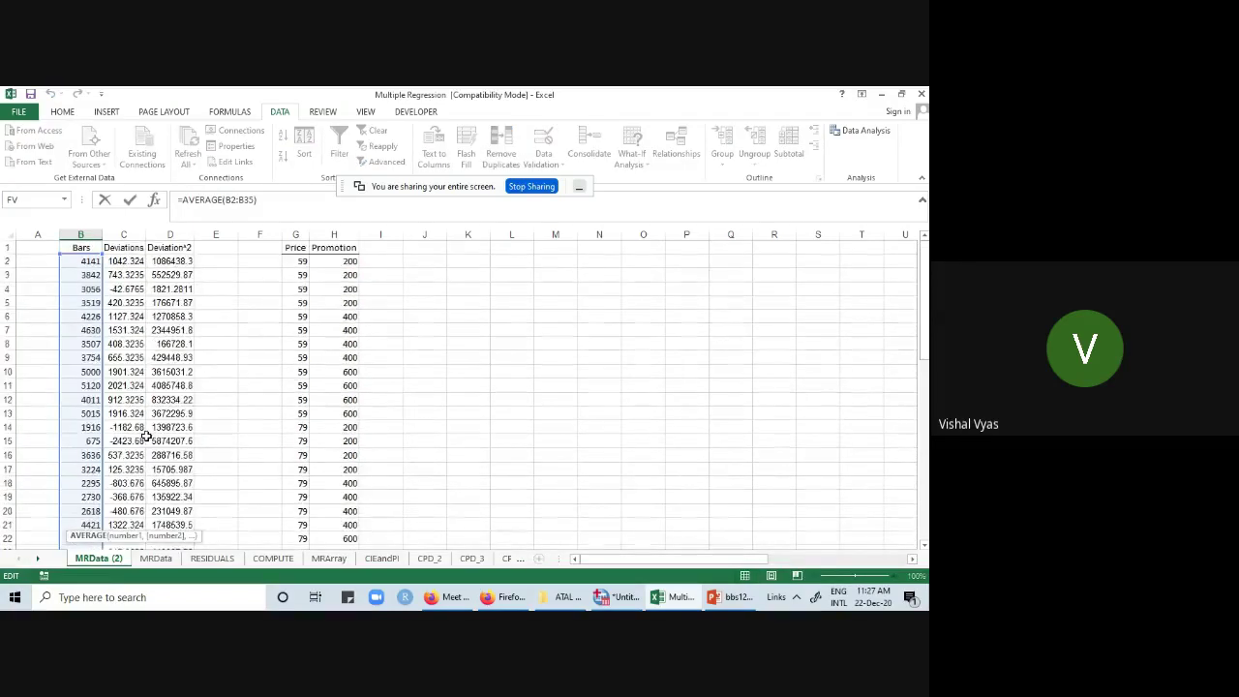
scroll(145, 437, down, 5)
click(259, 285)
scroll(230, 369, up, 4)
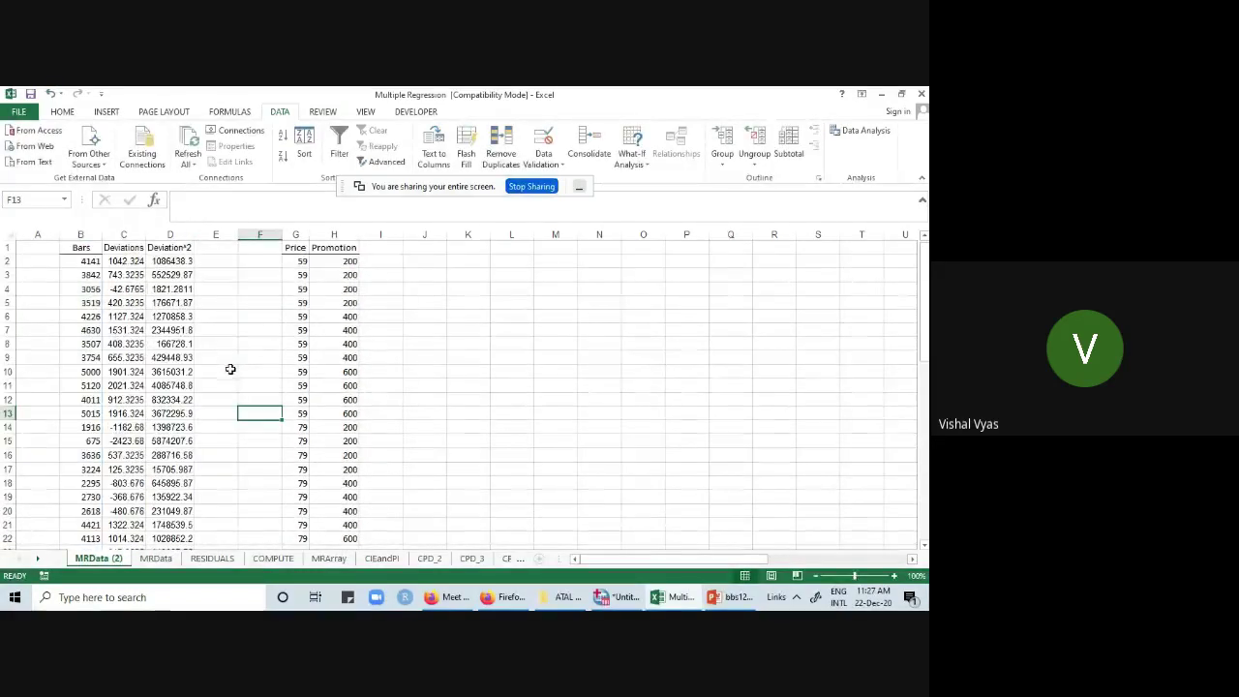
- Trace the deviation formula in C2 back to the Bars average, and examine the deviations in C2:C35
double_click(138, 264)
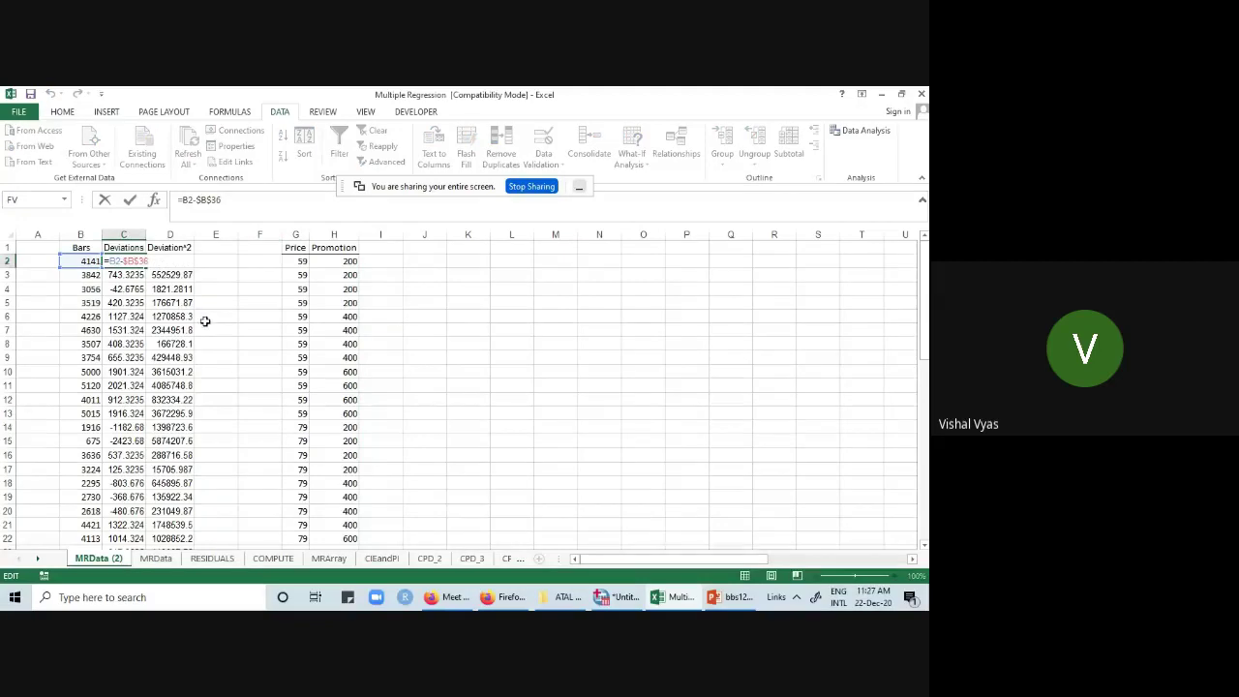
scroll(205, 325, down, 7)
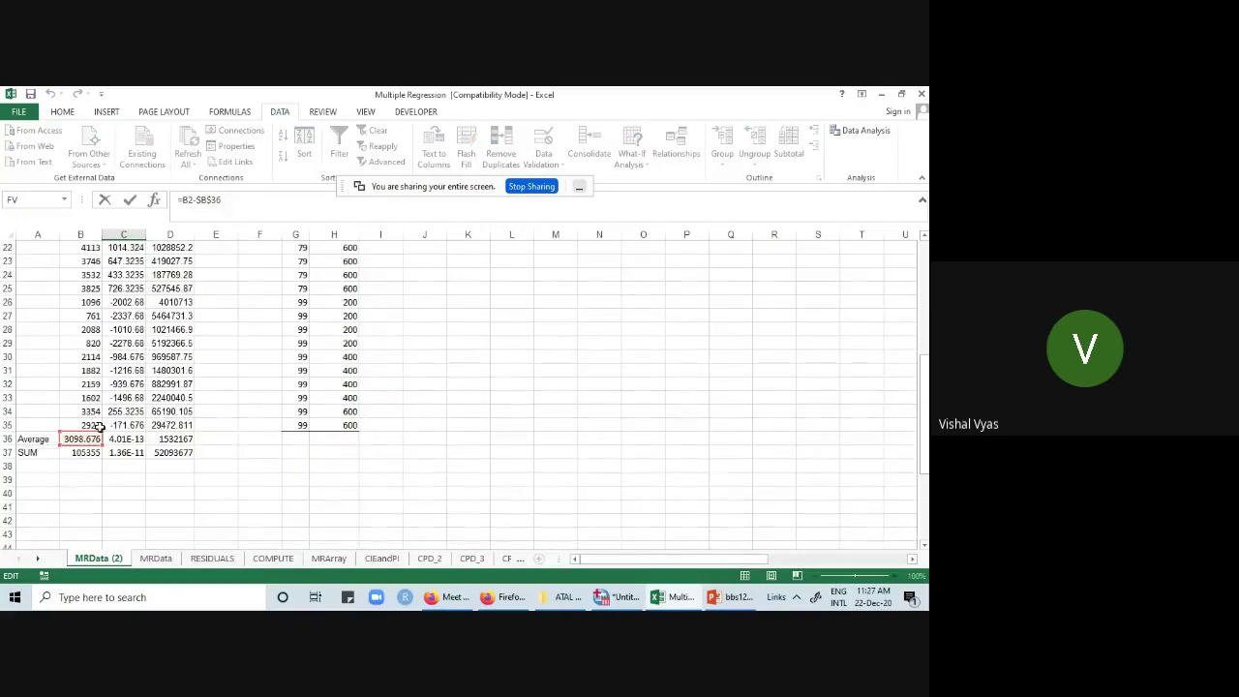
scroll(266, 383, up, 7)
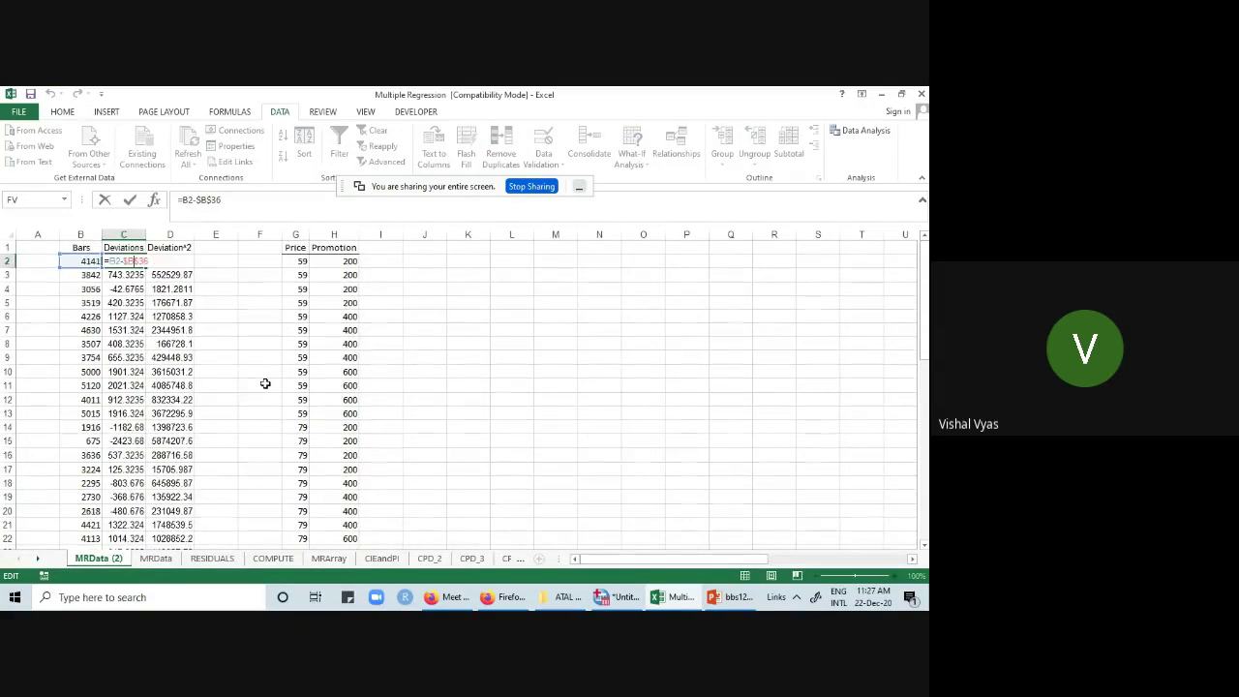
click(237, 297)
click(142, 266)
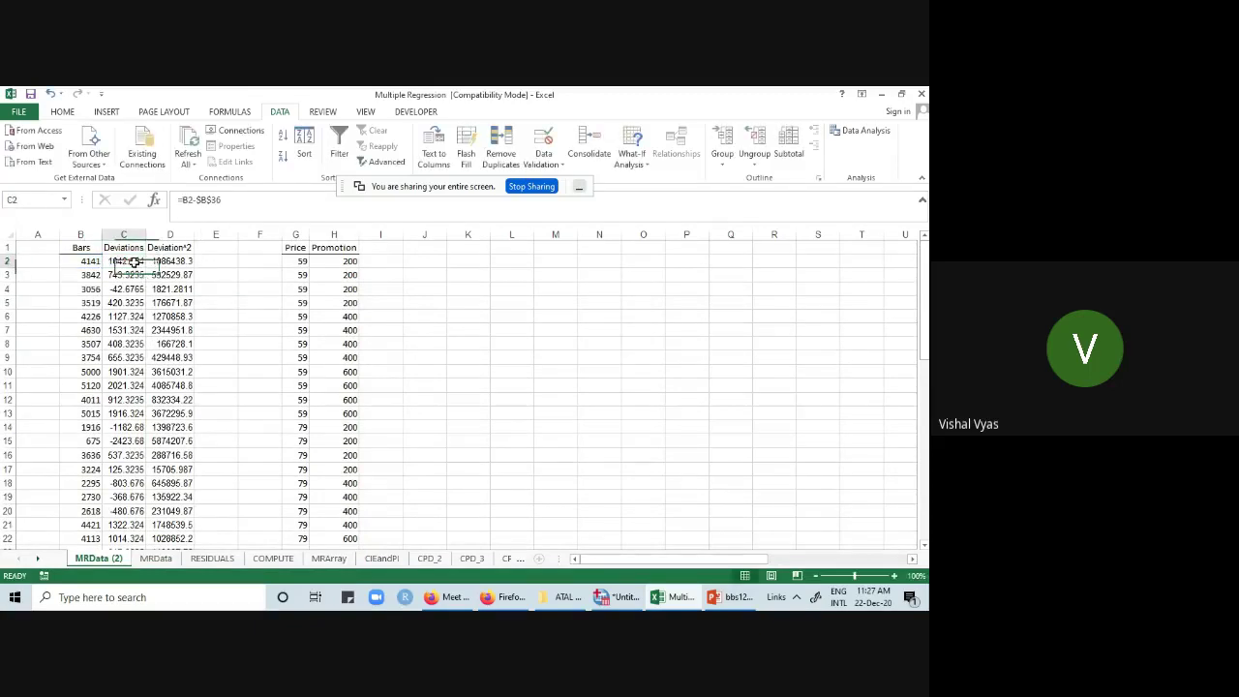
drag(145, 267, 142, 501)
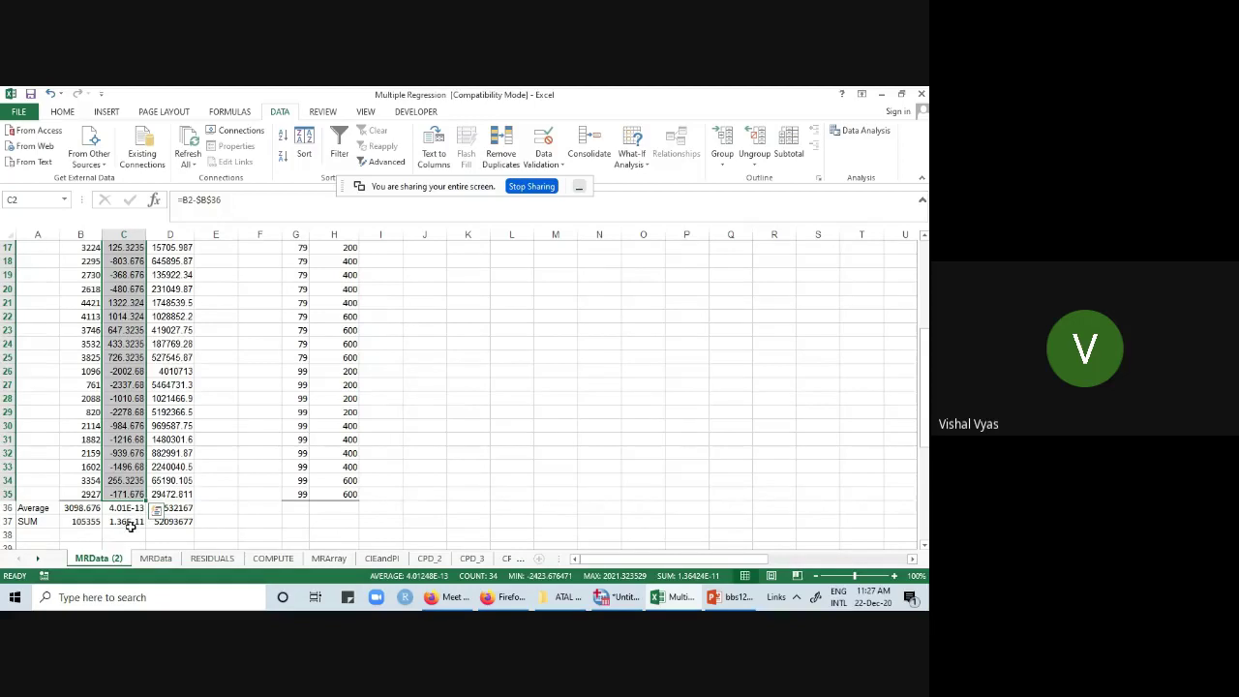
scroll(232, 510, up, 5)
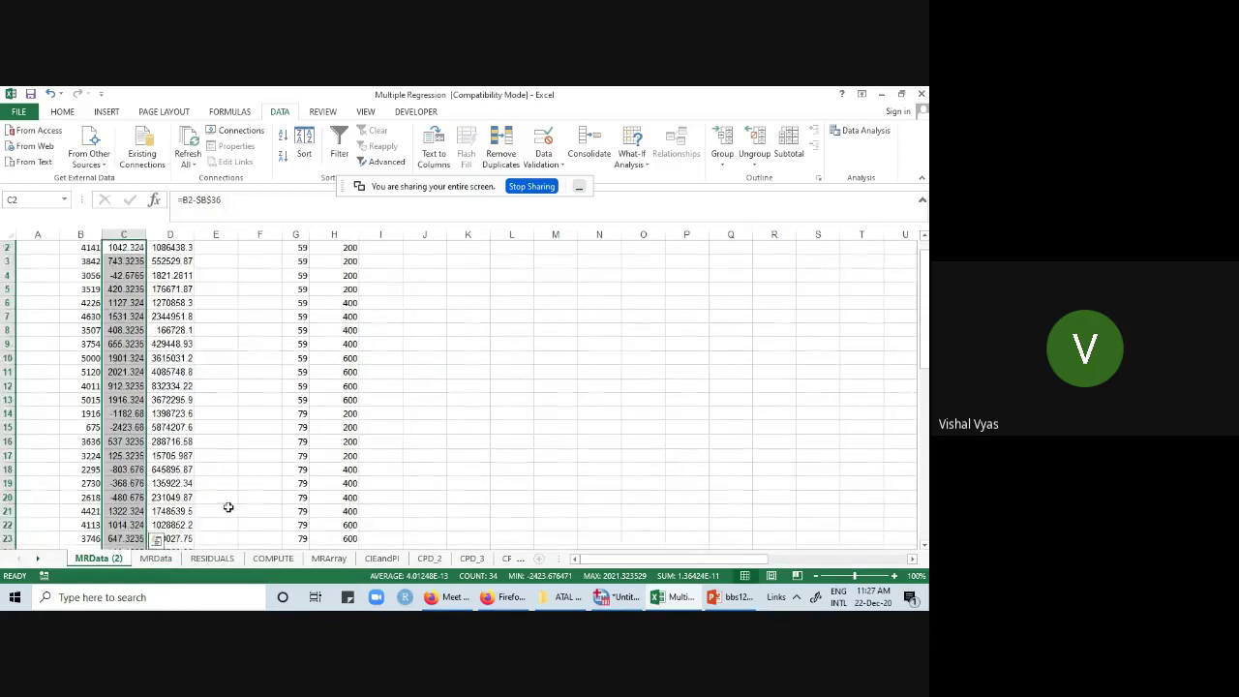
- Inspect the squared-deviation formula in D2 and go through the squared deviations down to D35
click(181, 262)
double_click(181, 262)
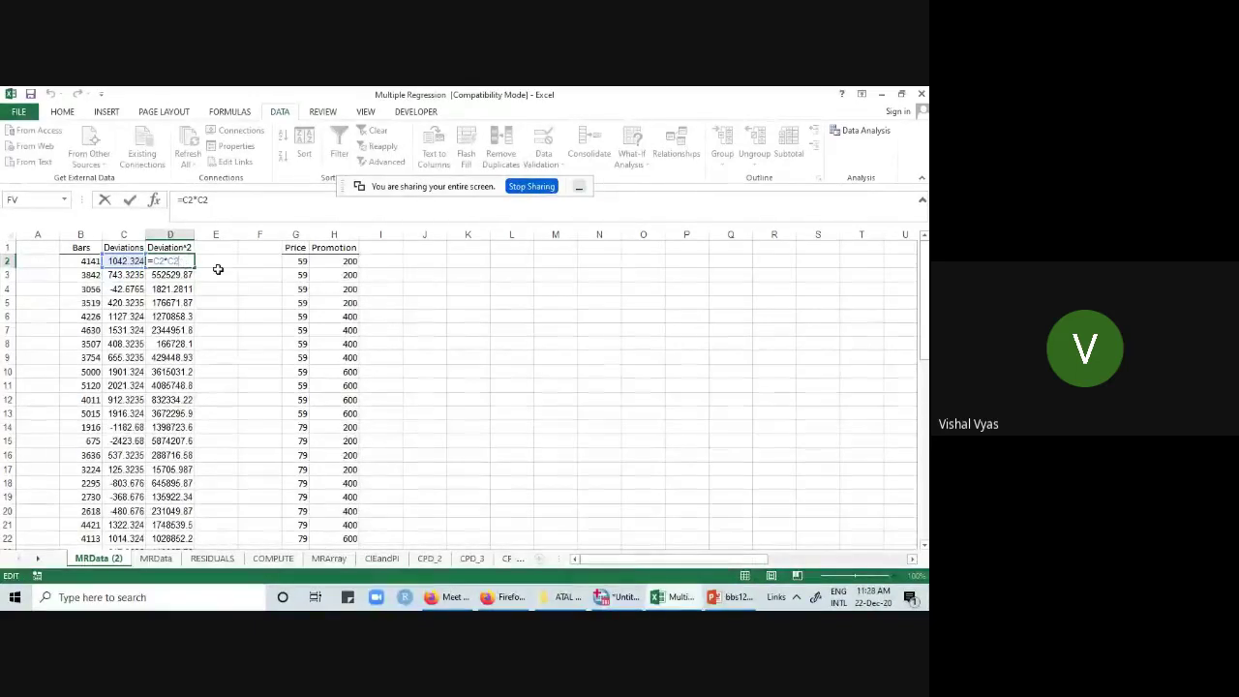
click(216, 272)
click(187, 262)
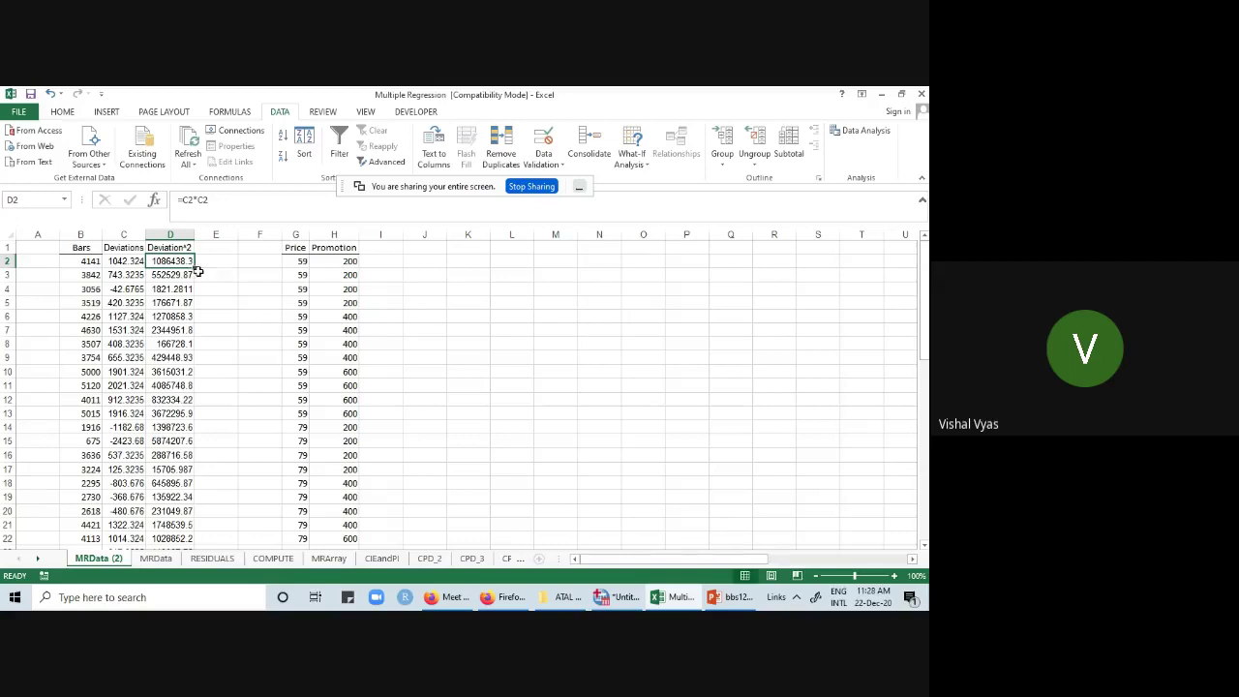
drag(197, 266, 202, 543)
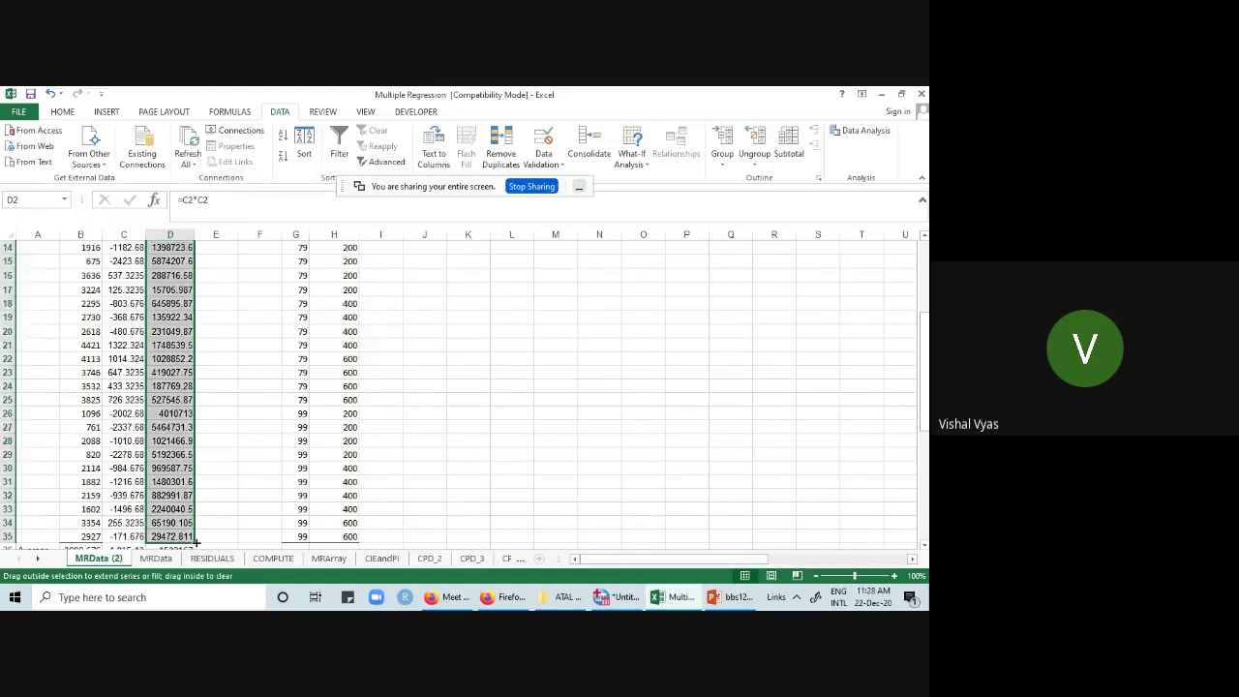
click(229, 489)
scroll(228, 489, down, 1)
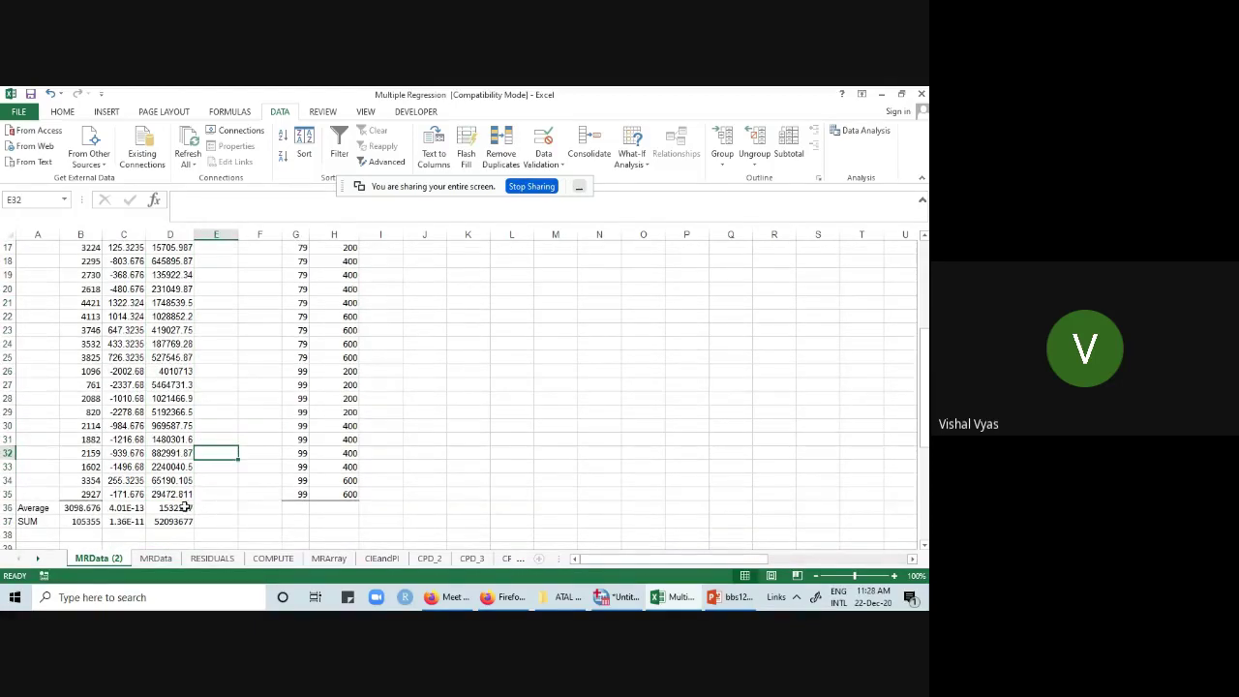
- Check which cells the total of the squared deviations in D37 adds up
click(185, 508)
click(189, 522)
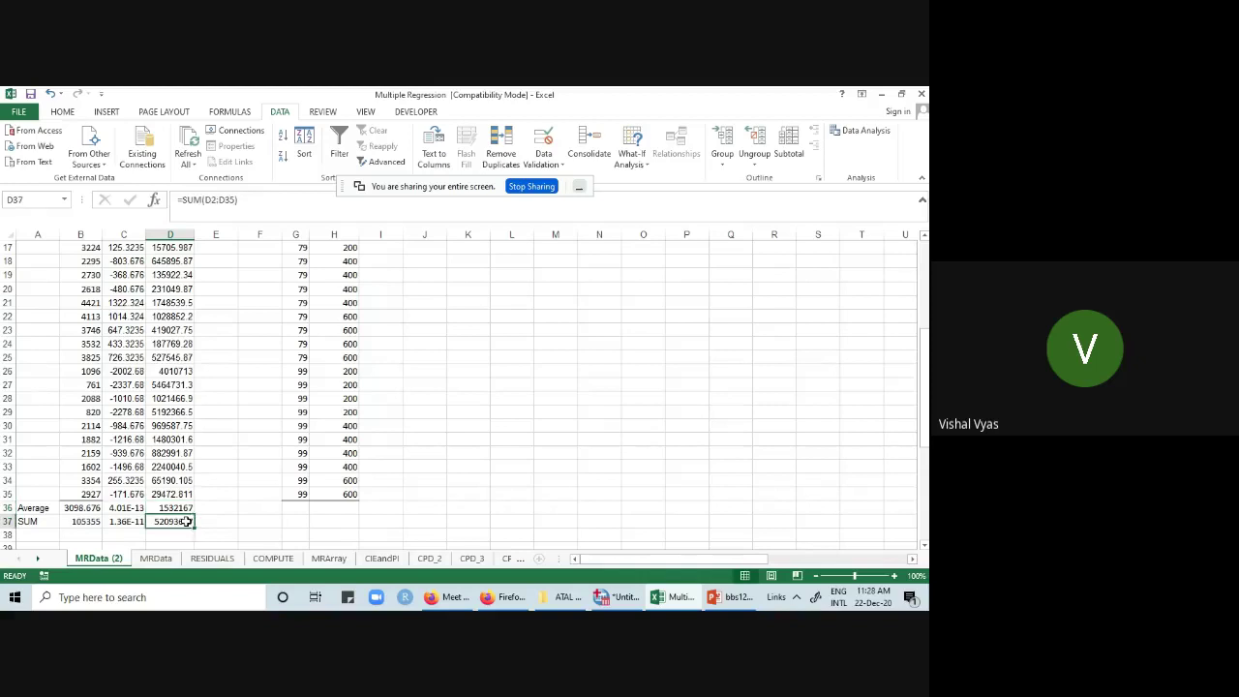
double_click(199, 522)
click(217, 536)
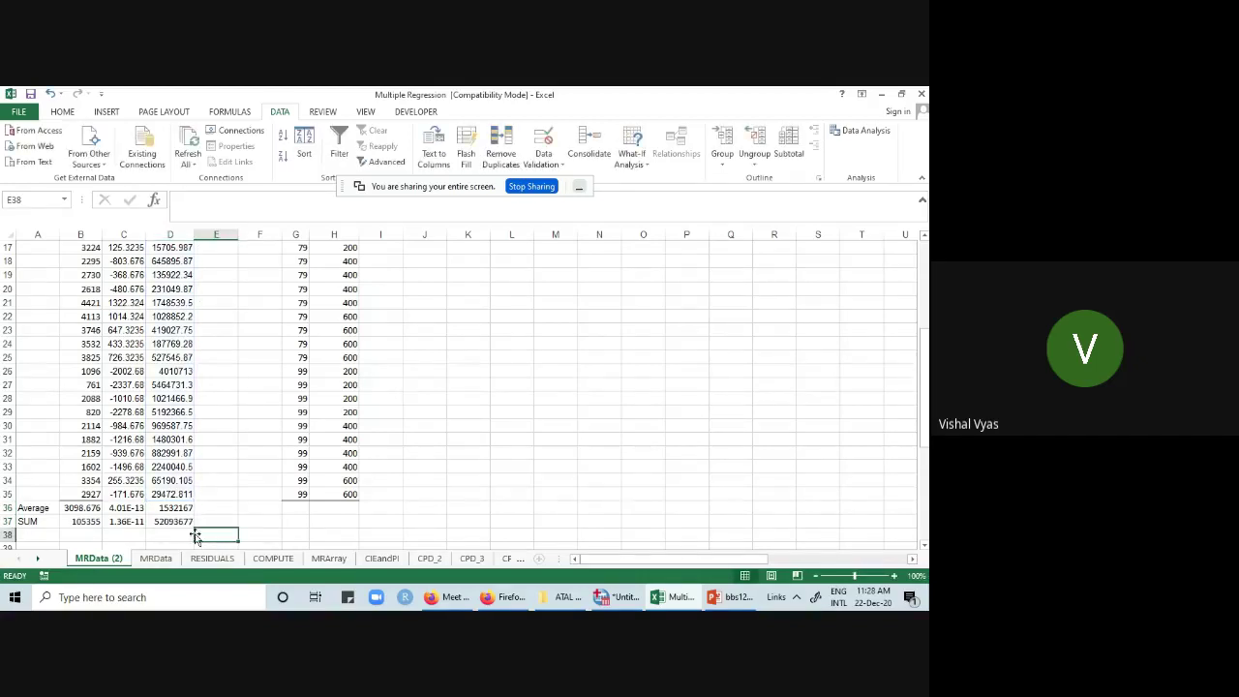
- Highlight the squared-deviation total in D37 with a yellow fill
click(184, 522)
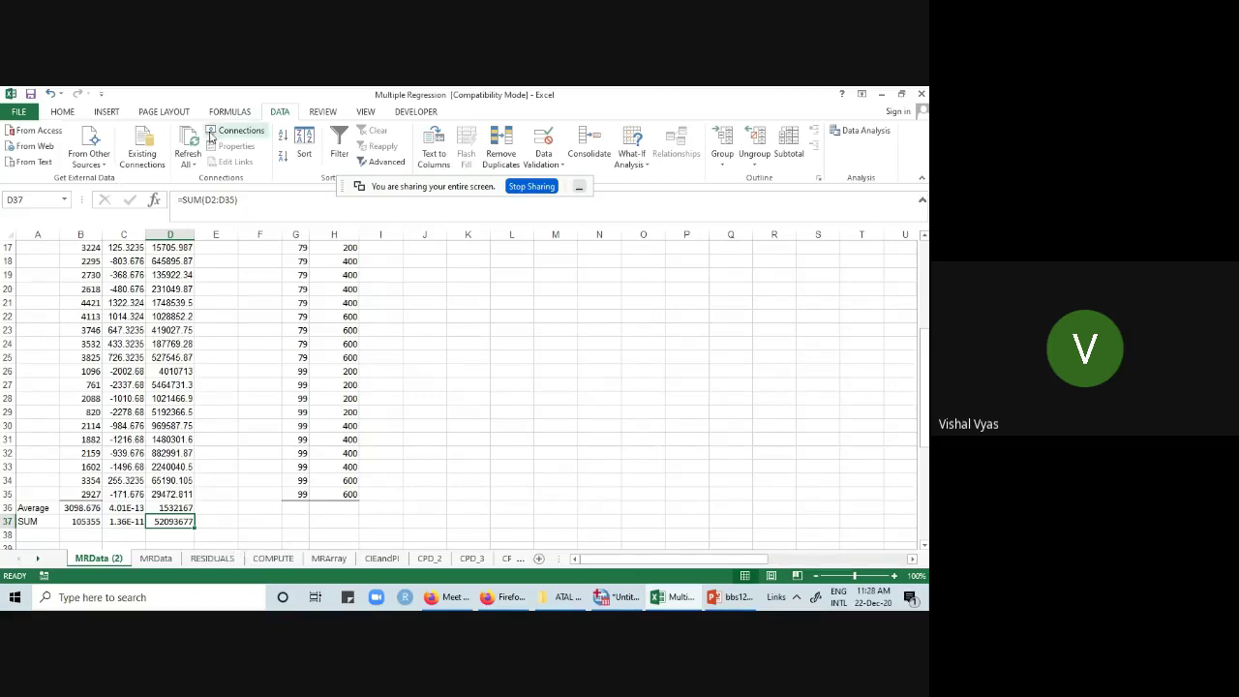
click(66, 113)
click(204, 156)
click(215, 466)
click(185, 523)
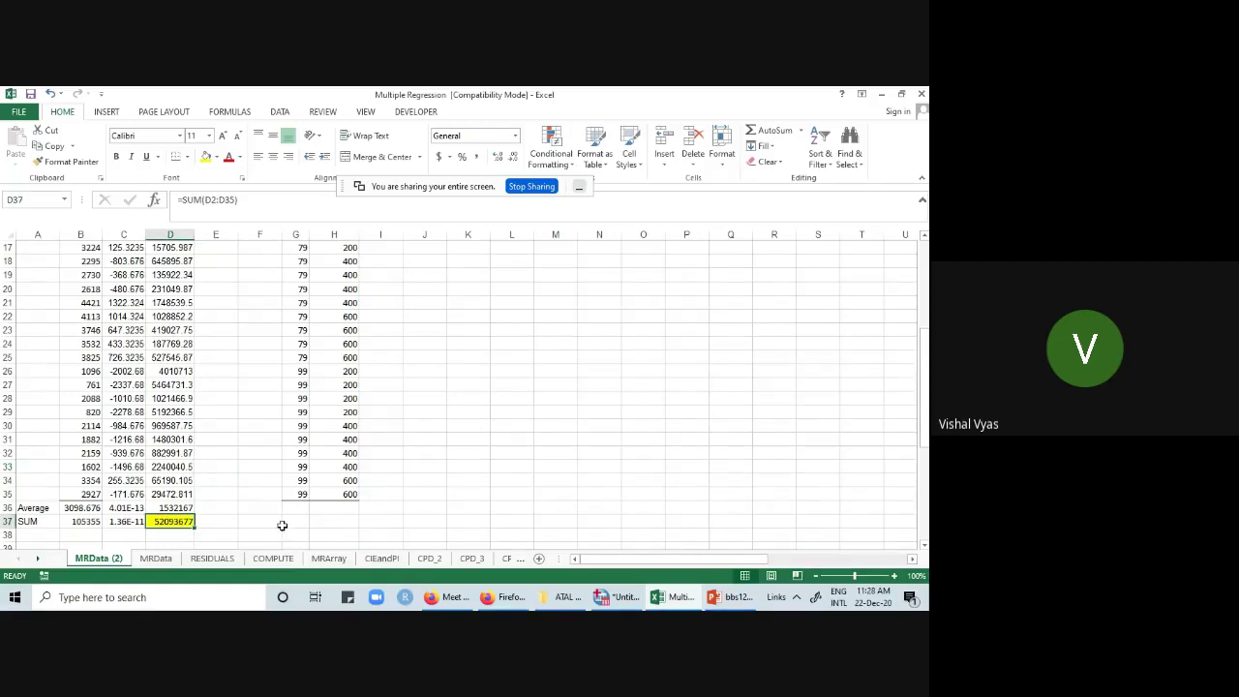
- Review the topic notes in H51:H55 and the Price column G1:G35 alongside the highlighted squared-deviation total
scroll(262, 504, down, 7)
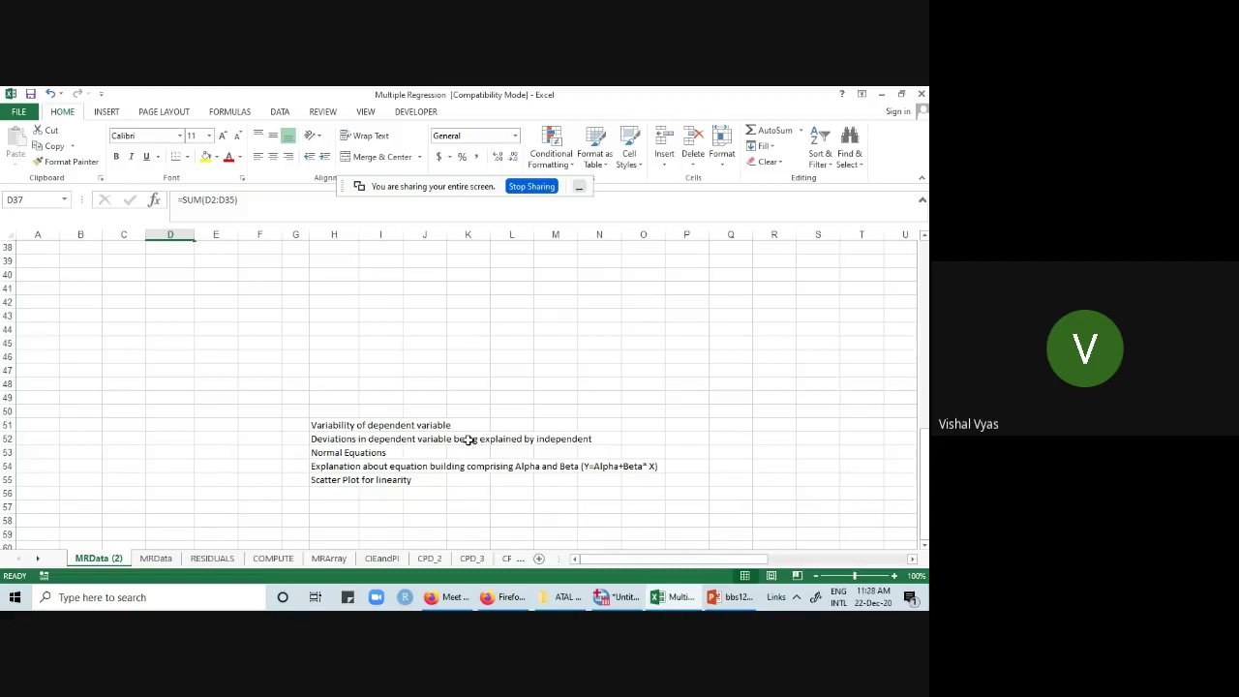
scroll(263, 446, up, 7)
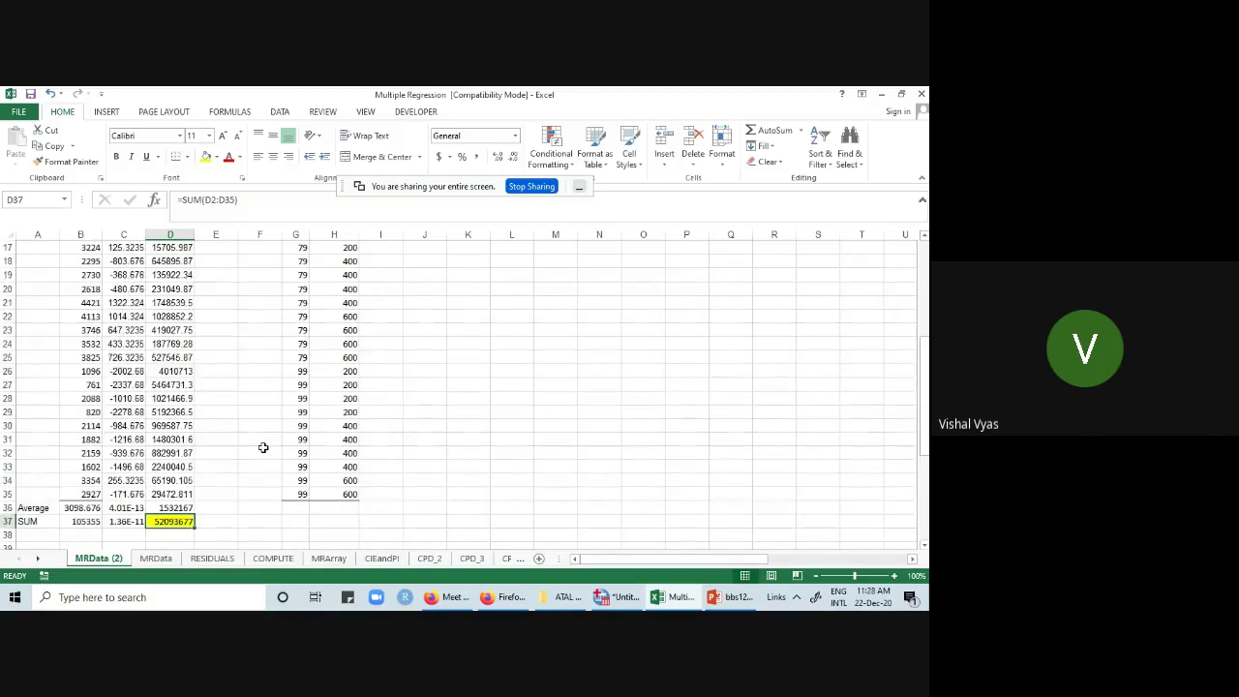
scroll(263, 448, up, 5)
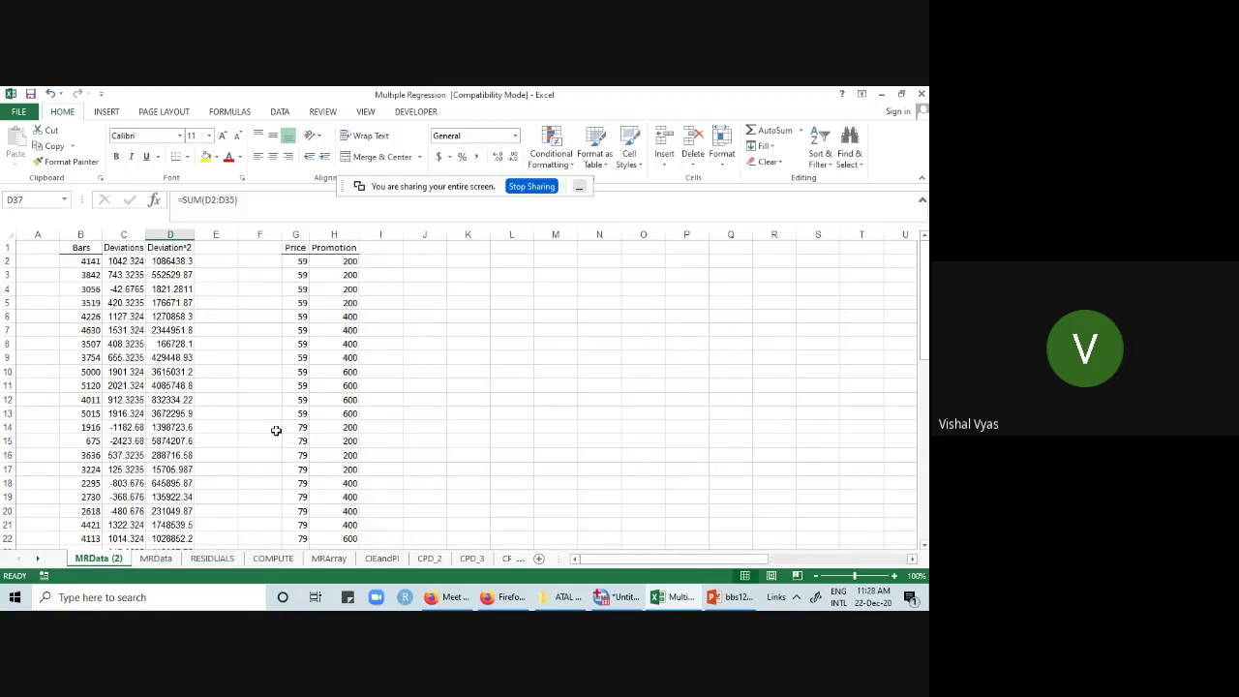
drag(296, 248, 304, 510)
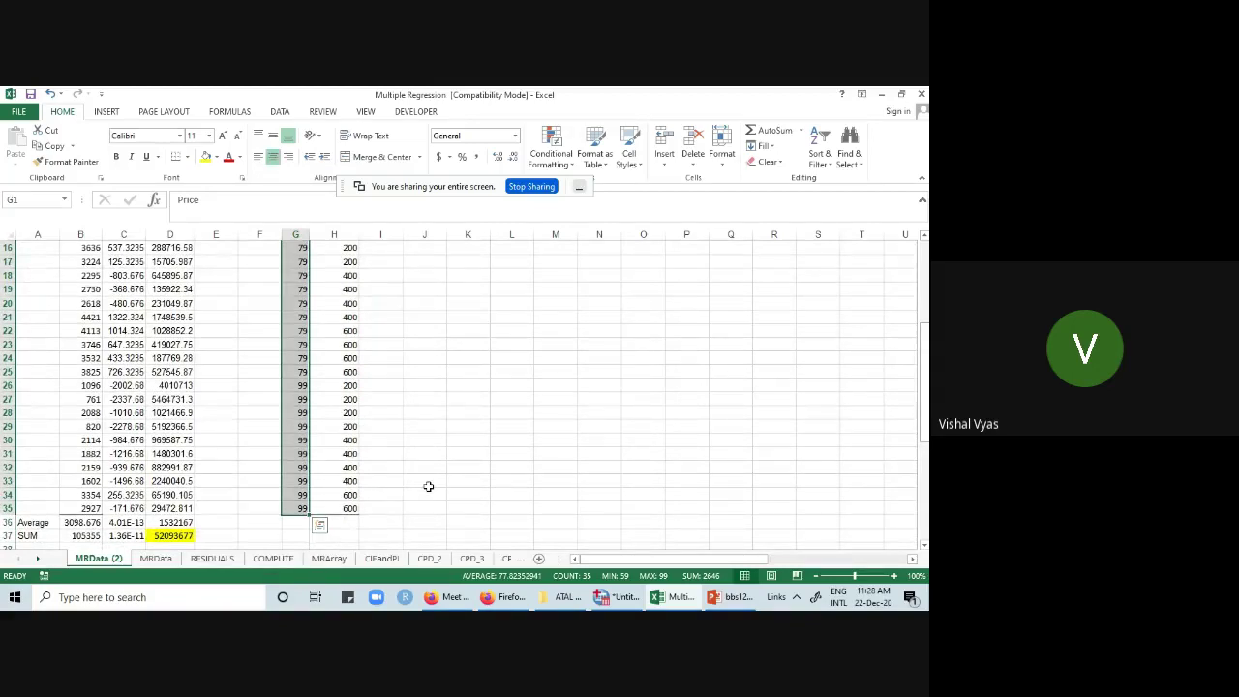
scroll(429, 487, up, 5)
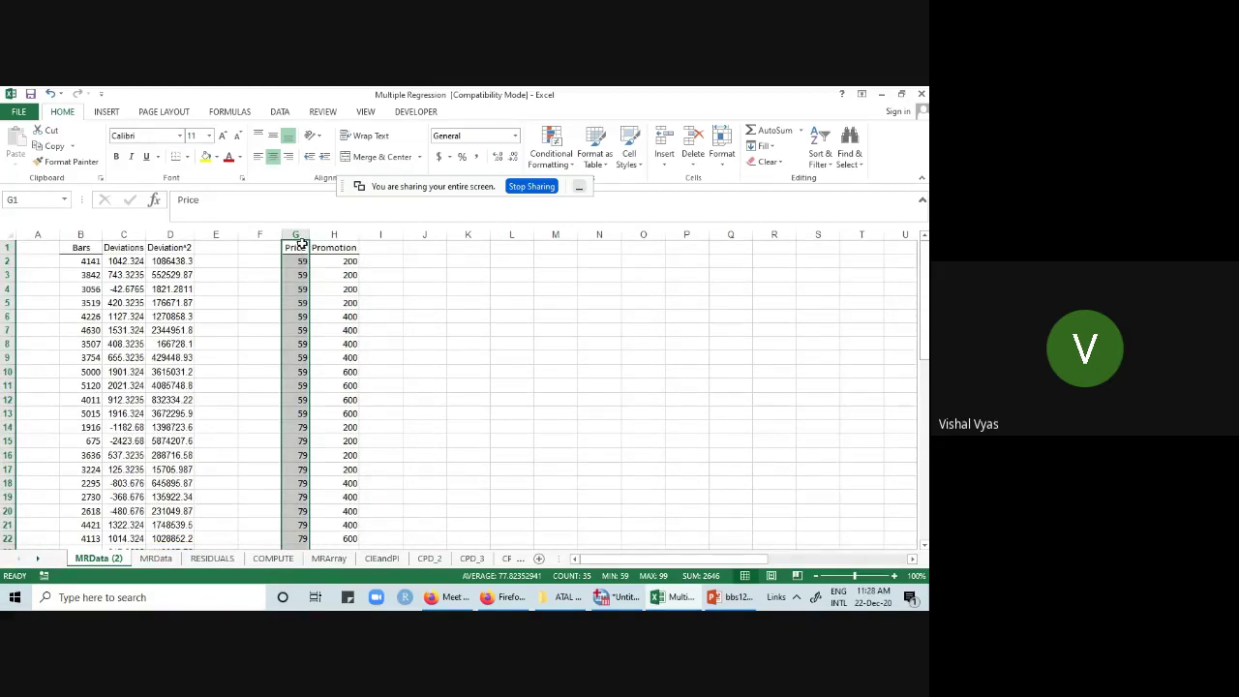
scroll(306, 430, down, 2)
scroll(306, 430, down, 6)
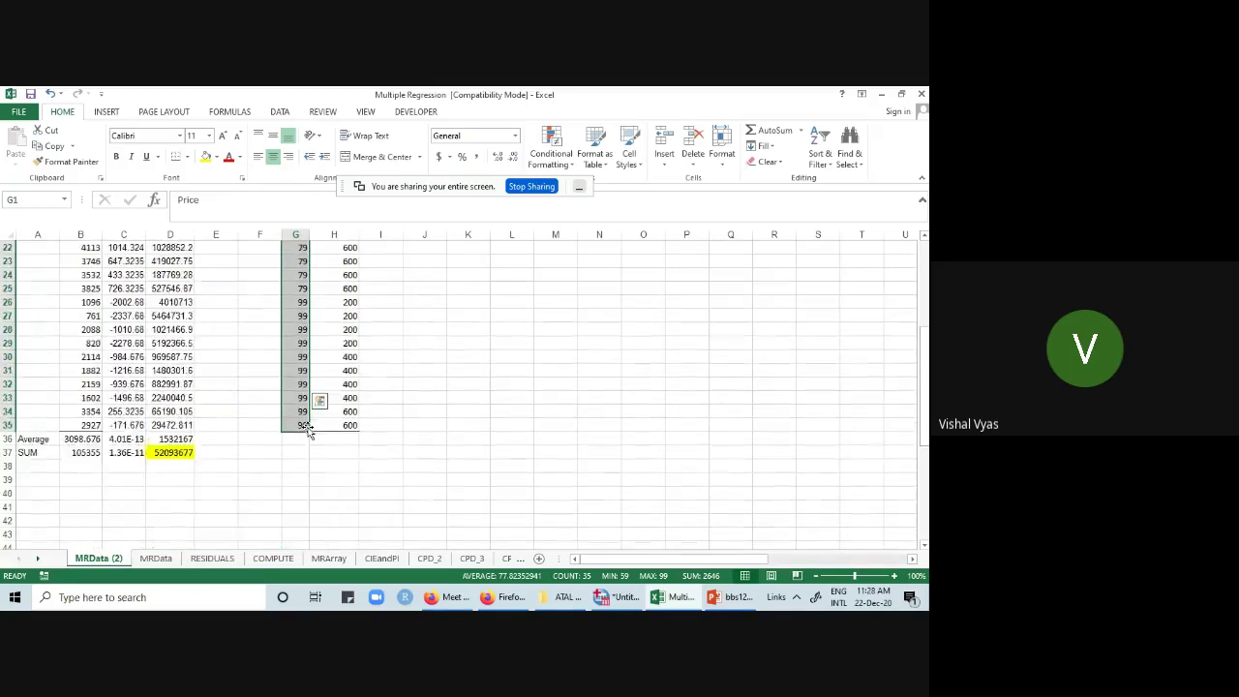
click(170, 412)
scroll(203, 448, up, 8)
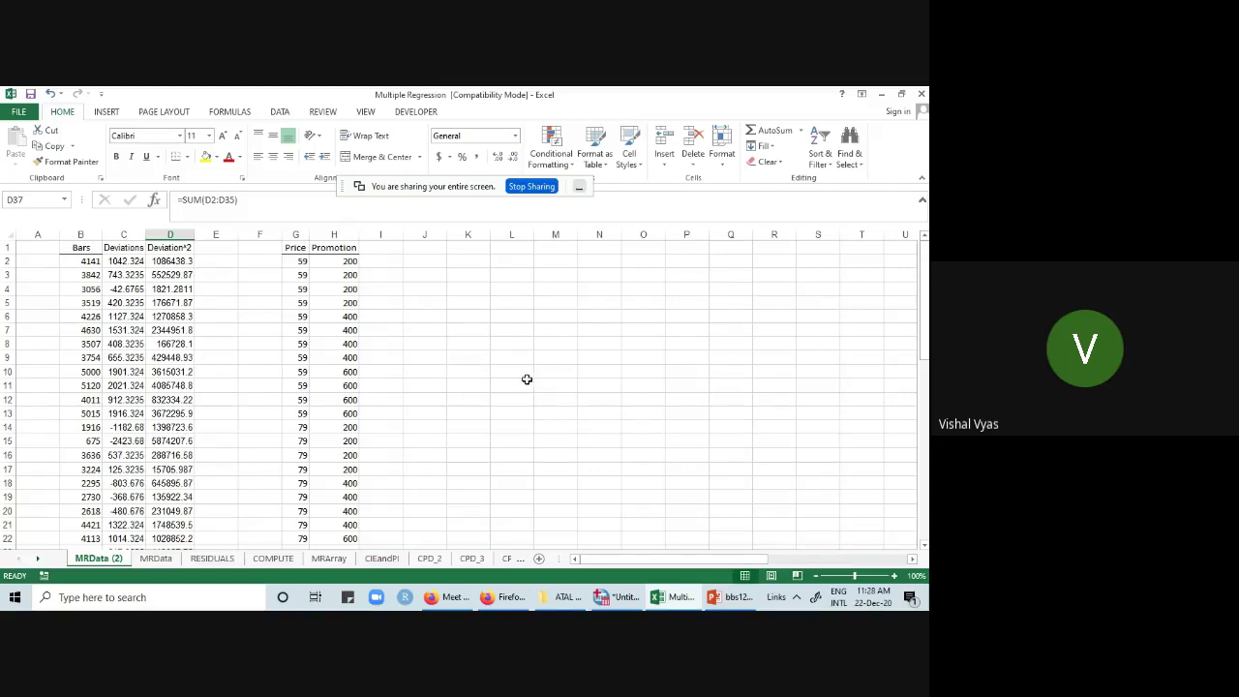
scroll(526, 379, down, 4)
scroll(528, 383, up, 11)
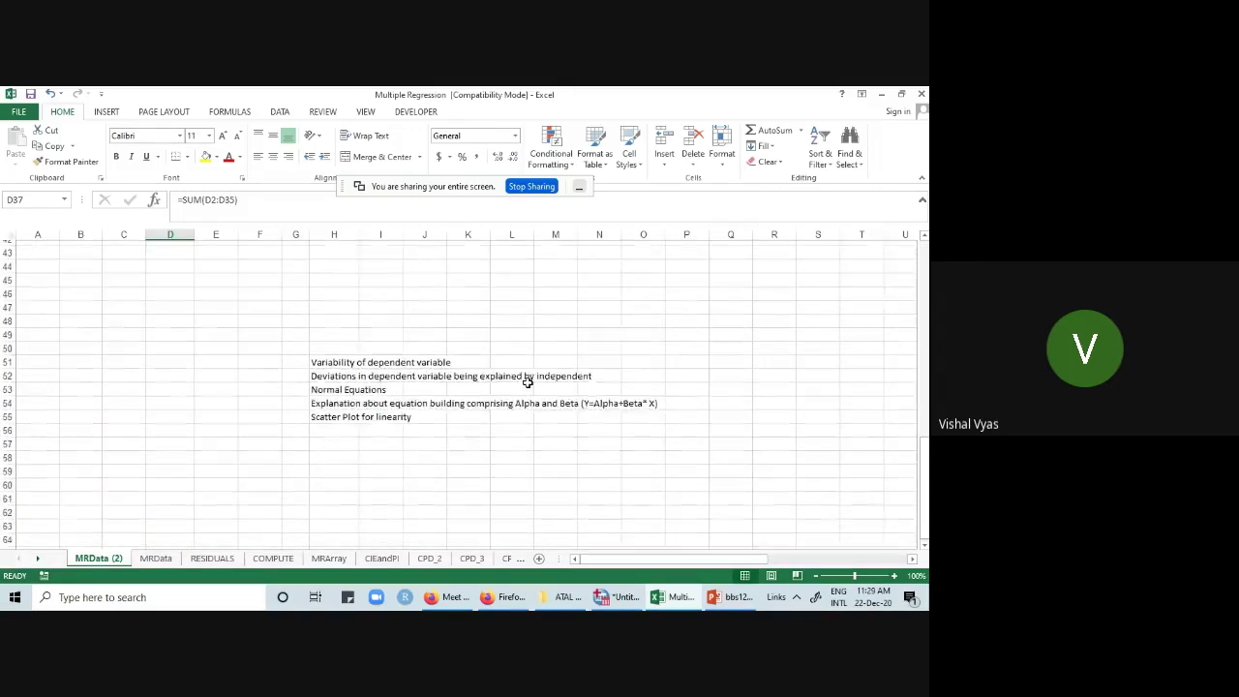
- Compare the total sum of squares in the ANOVA regression output with the squared-deviation total in D37
drag(607, 557, 746, 559)
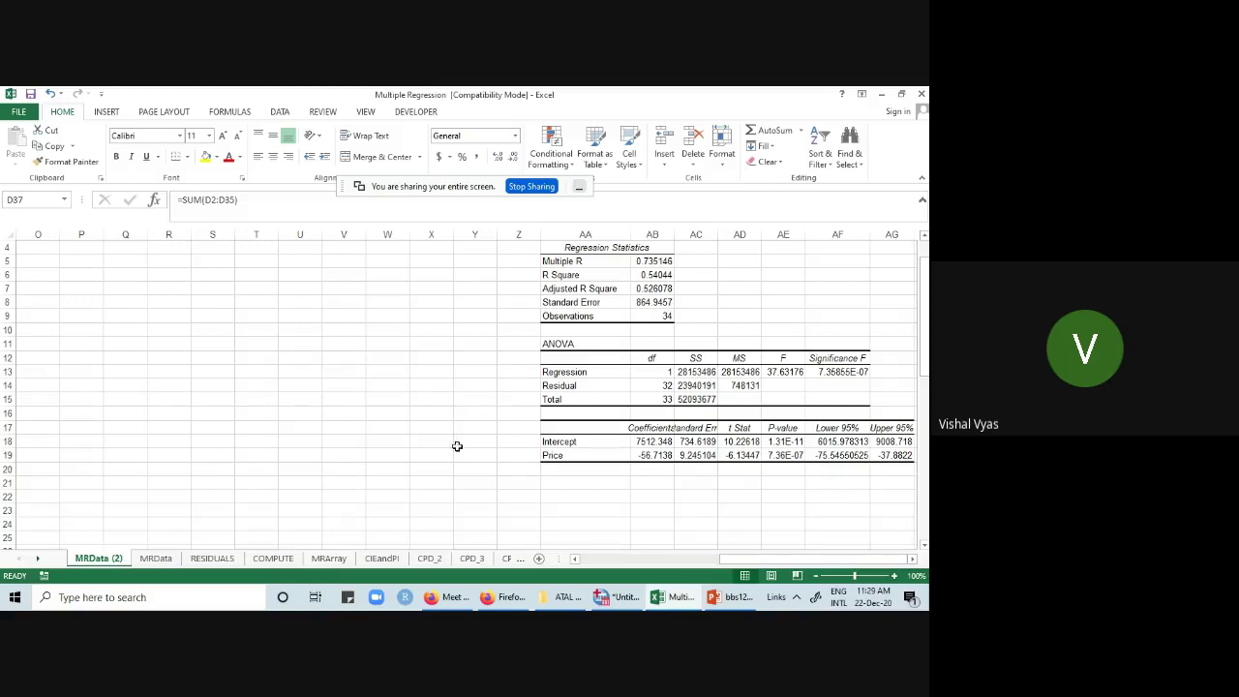
drag(667, 263, 874, 459)
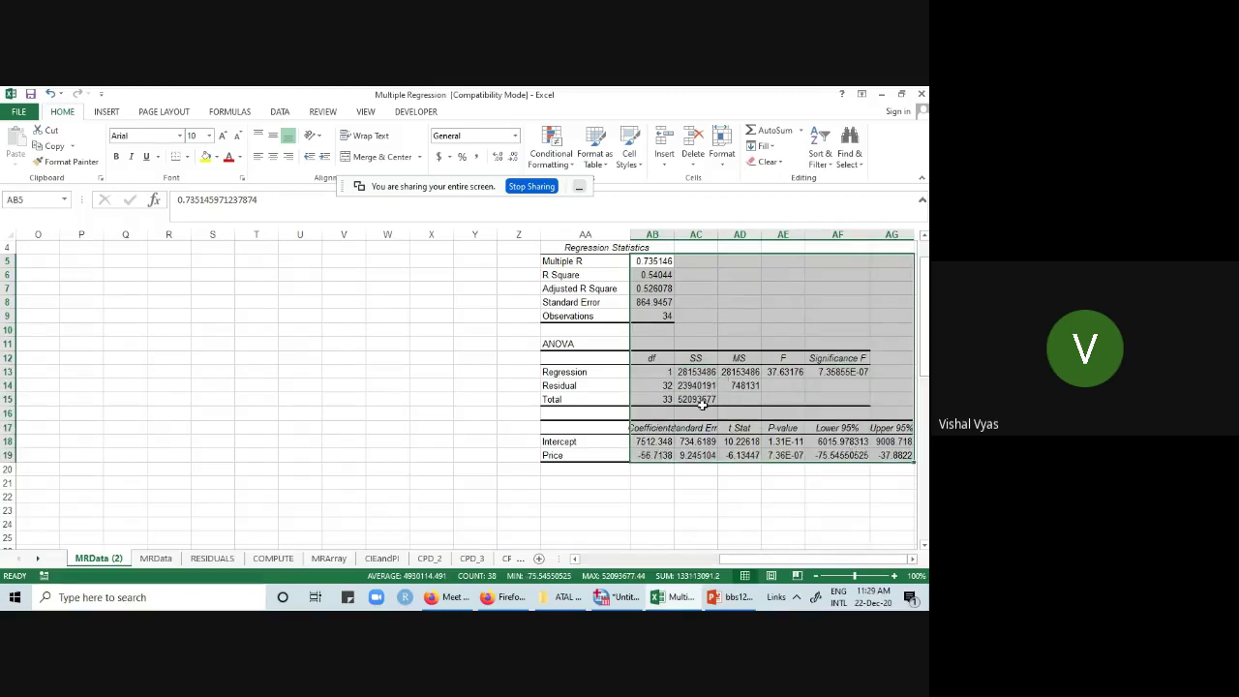
drag(734, 562, 593, 562)
scroll(466, 410, up, 1)
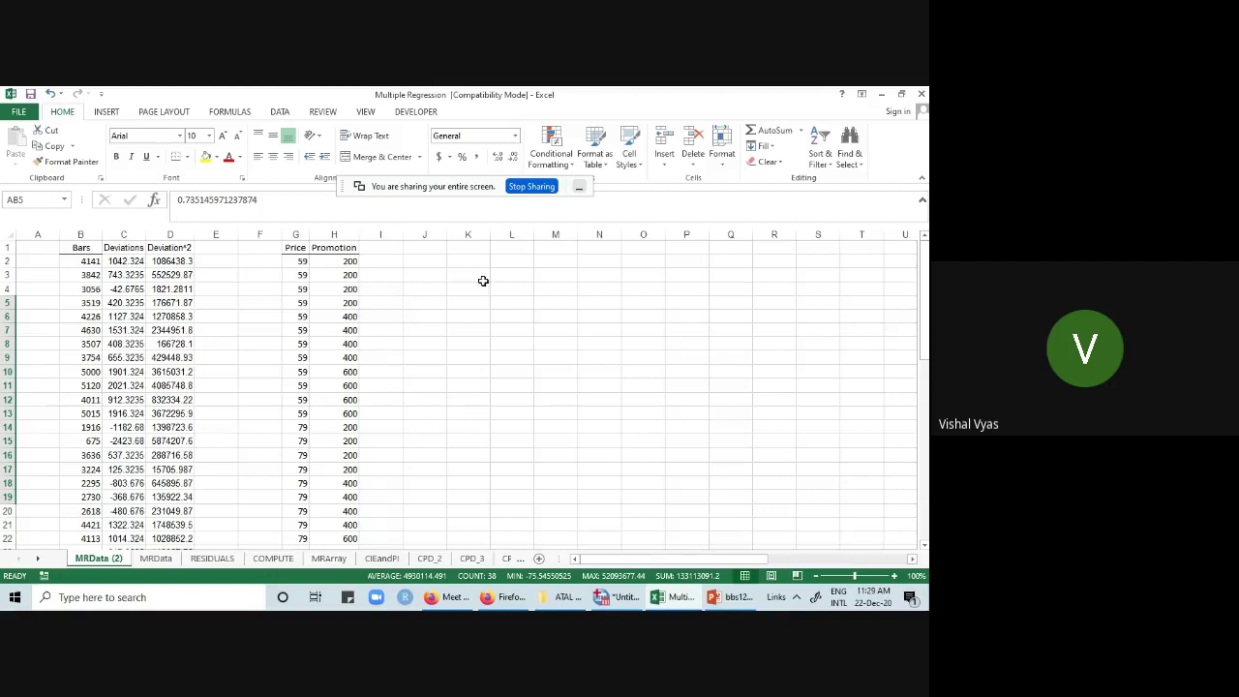
scroll(368, 368, down, 9)
click(165, 370)
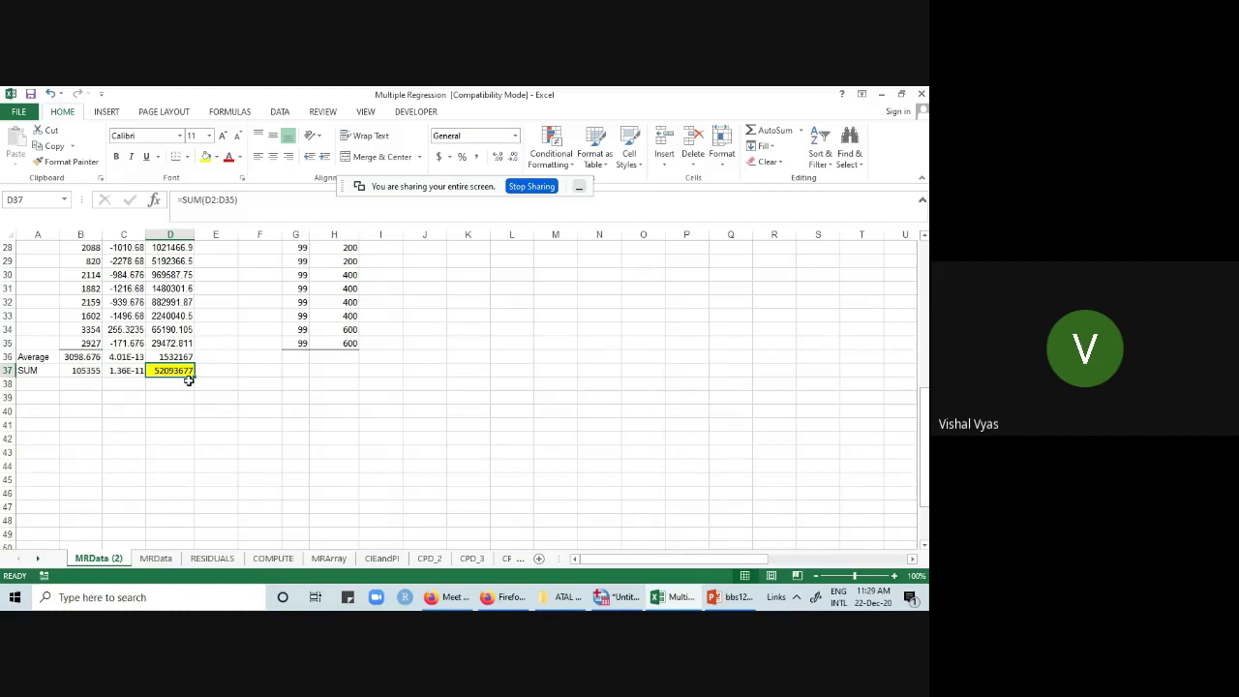
- Examine the Price column as the independent variable, and return to the highlighted total in D37
scroll(302, 380, up, 9)
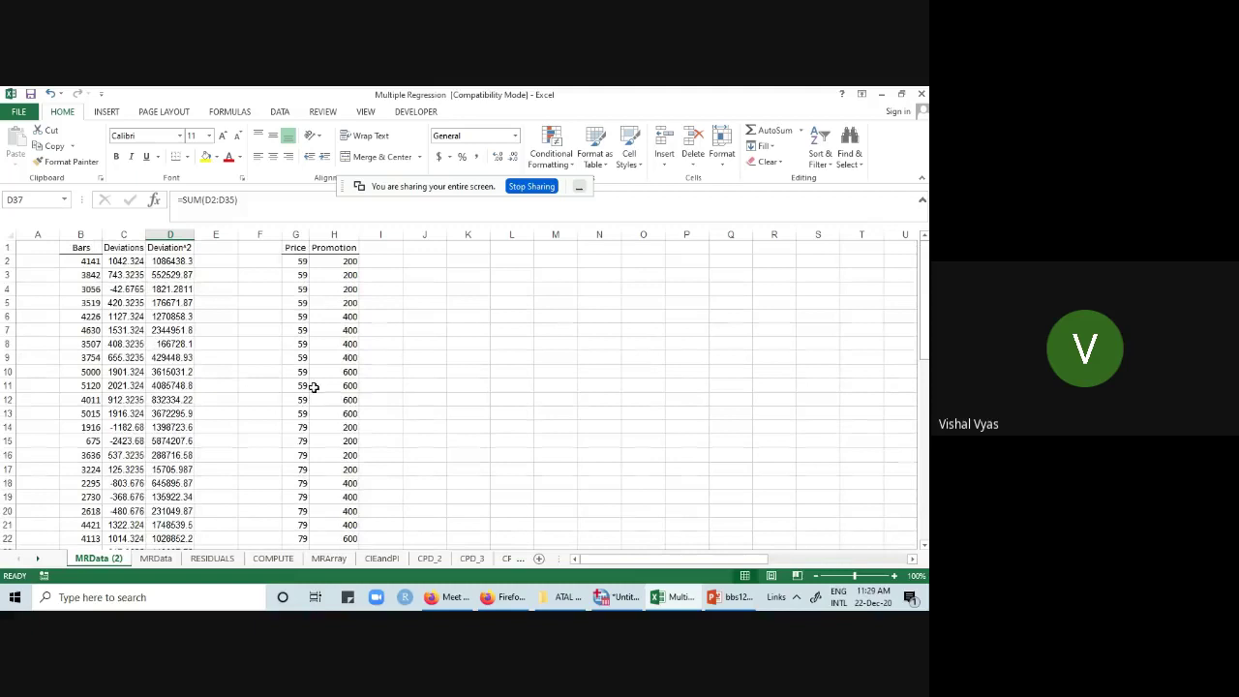
drag(296, 249, 302, 525)
click(179, 491)
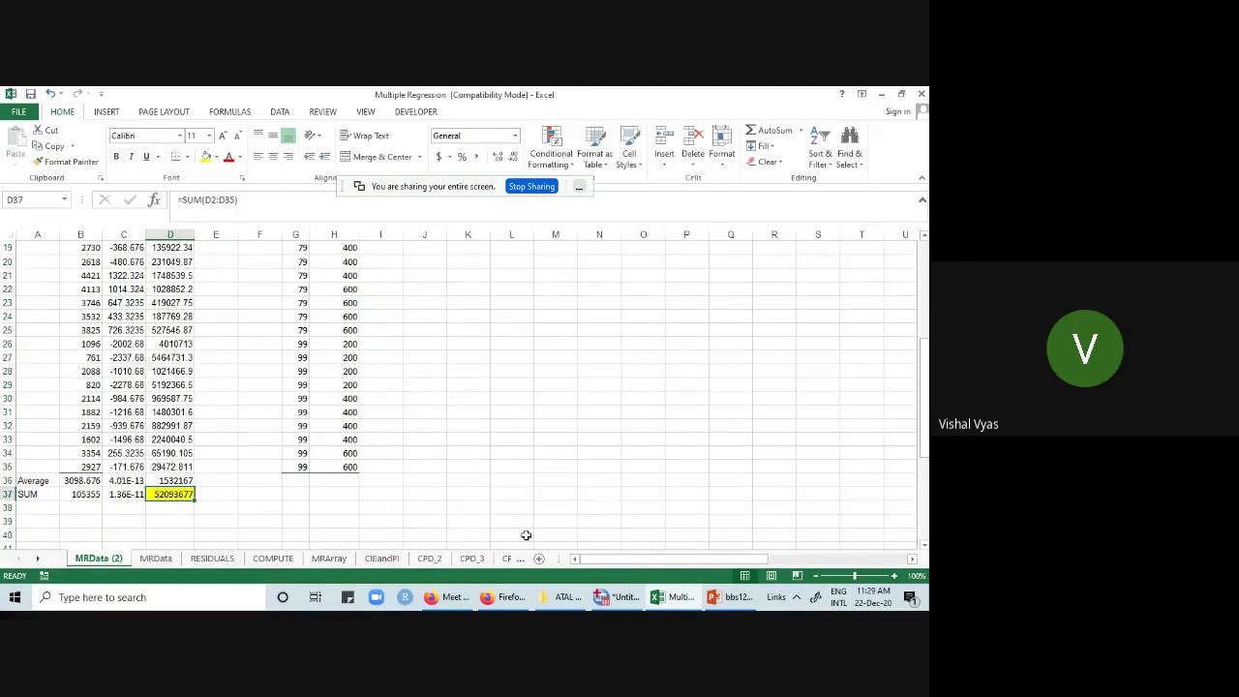
- Examine the Regression degrees of freedom in the ANOVA table and the Intercept and Price coefficients in the regression output
drag(600, 561, 780, 559)
scroll(769, 412, up, 4)
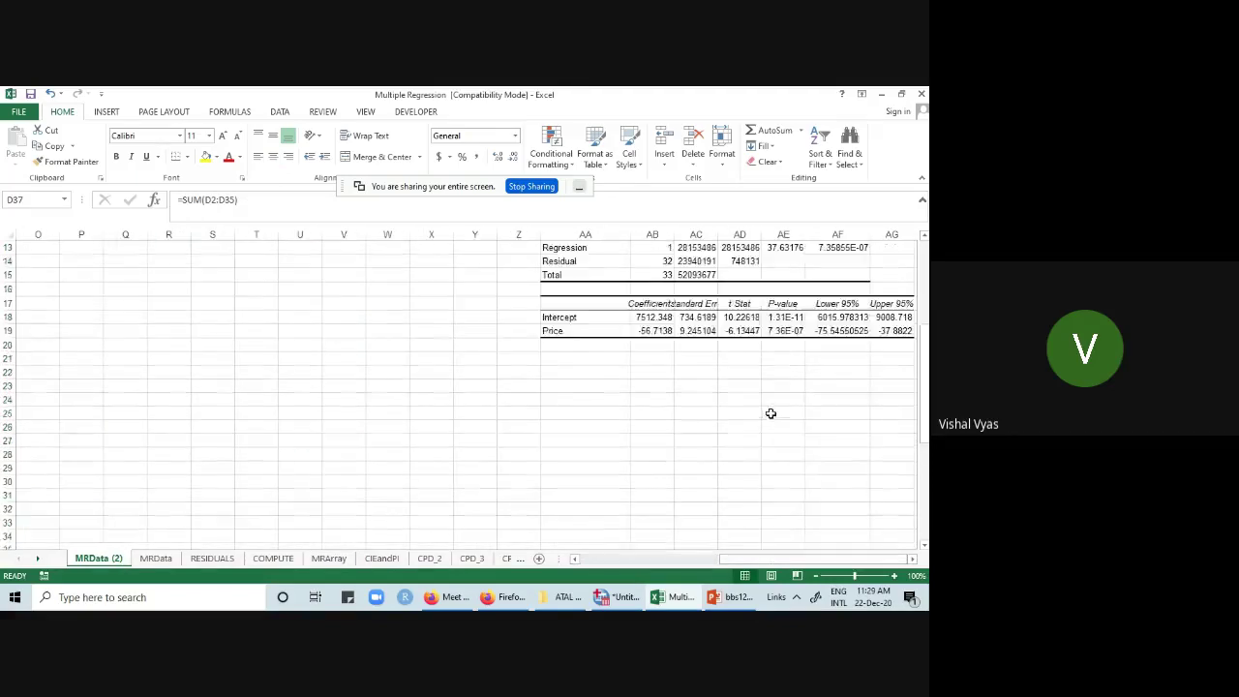
drag(571, 333, 658, 334)
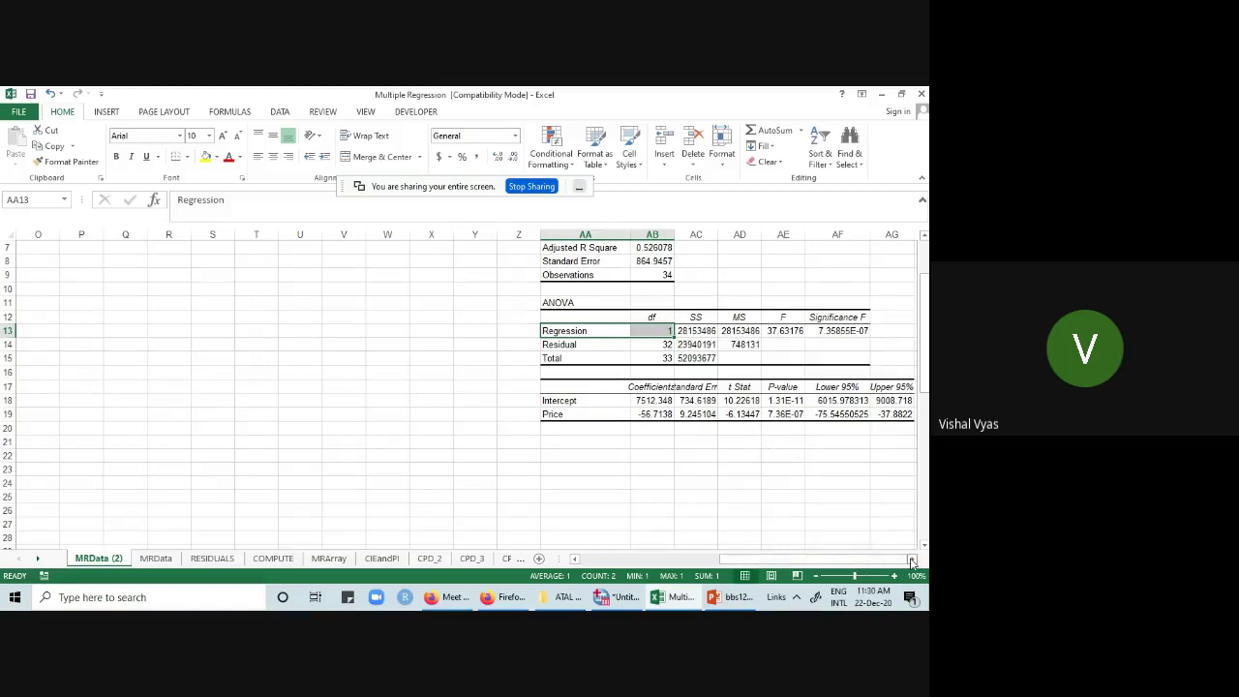
scroll(879, 561, right, 3)
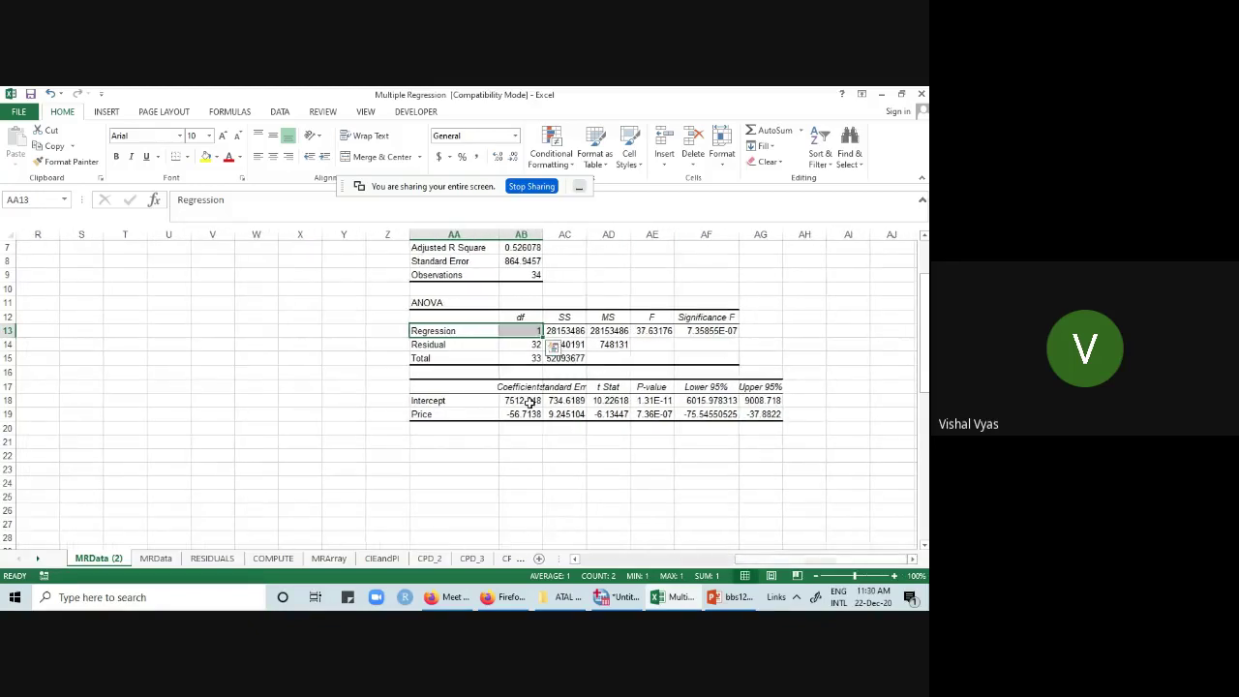
drag(523, 400, 523, 414)
scroll(641, 505, up, 2)
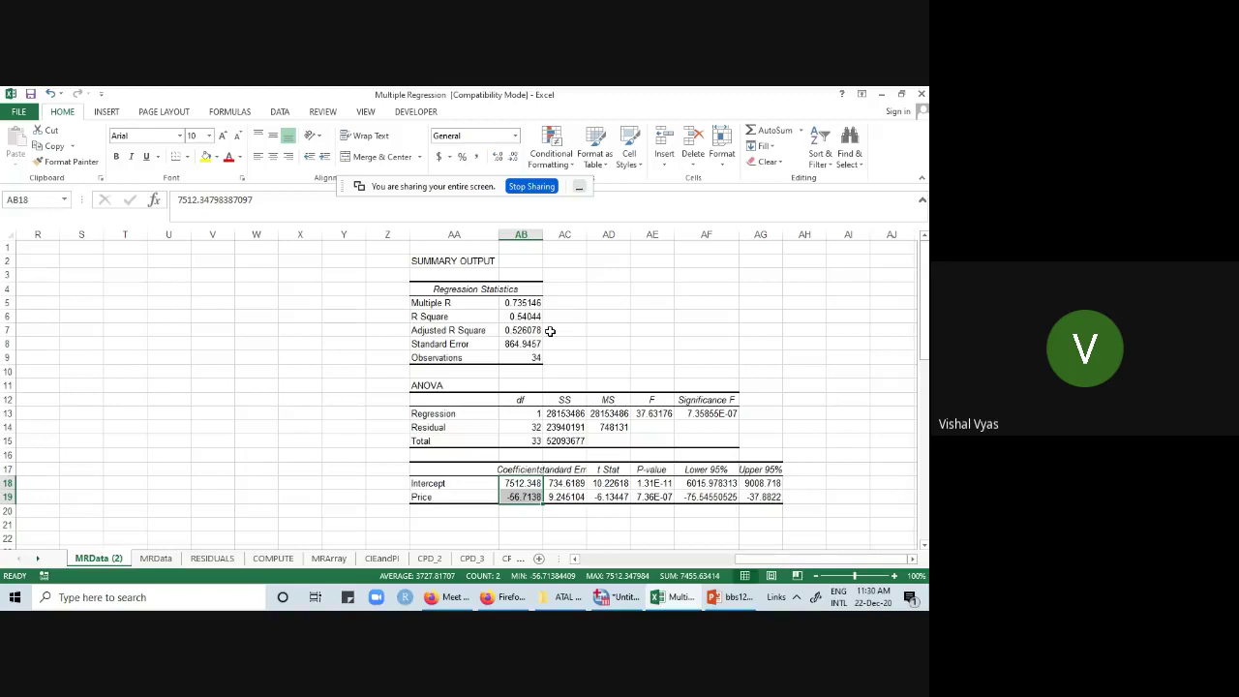
- Examine R Square, Adjusted R Square and Standard Error in the regression statistics, one after the other
click(528, 318)
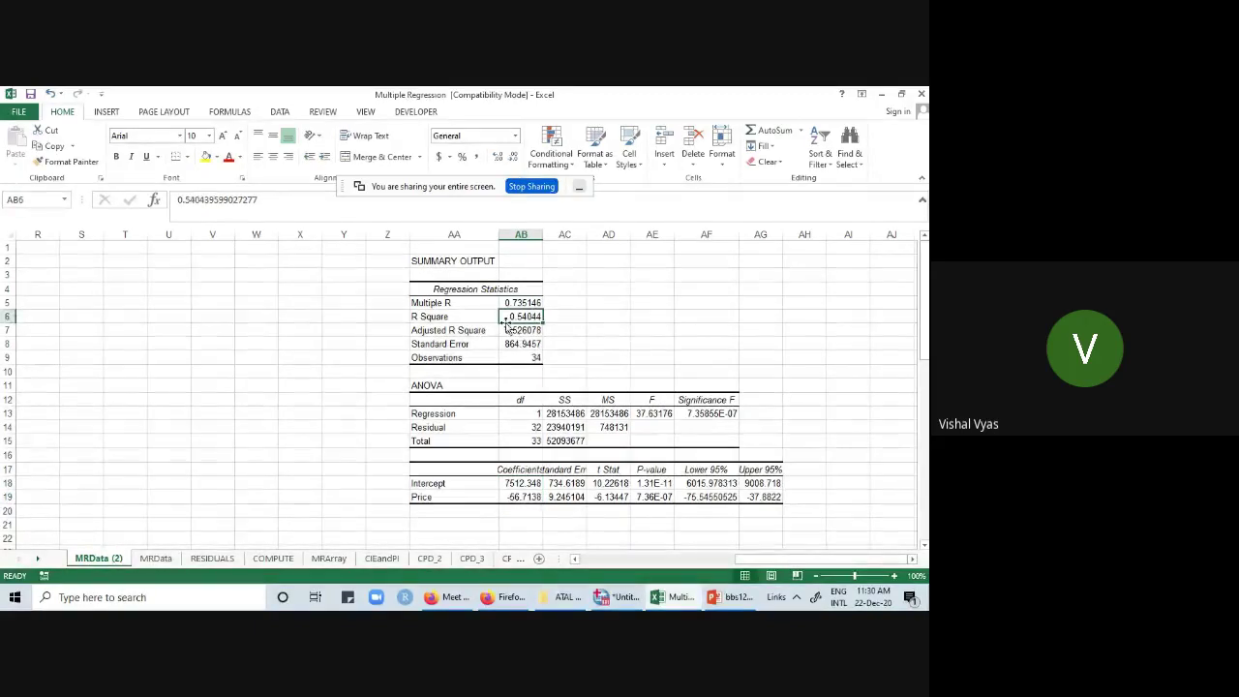
click(471, 316)
click(524, 316)
click(497, 334)
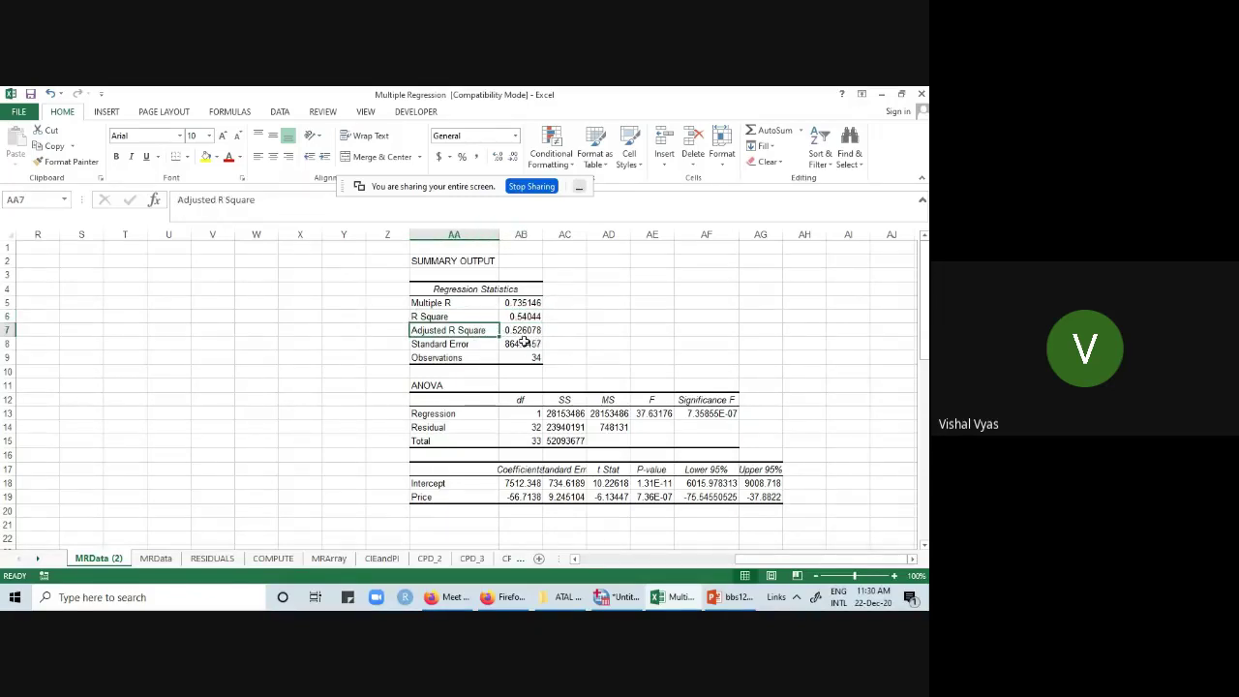
click(523, 332)
click(480, 346)
click(522, 344)
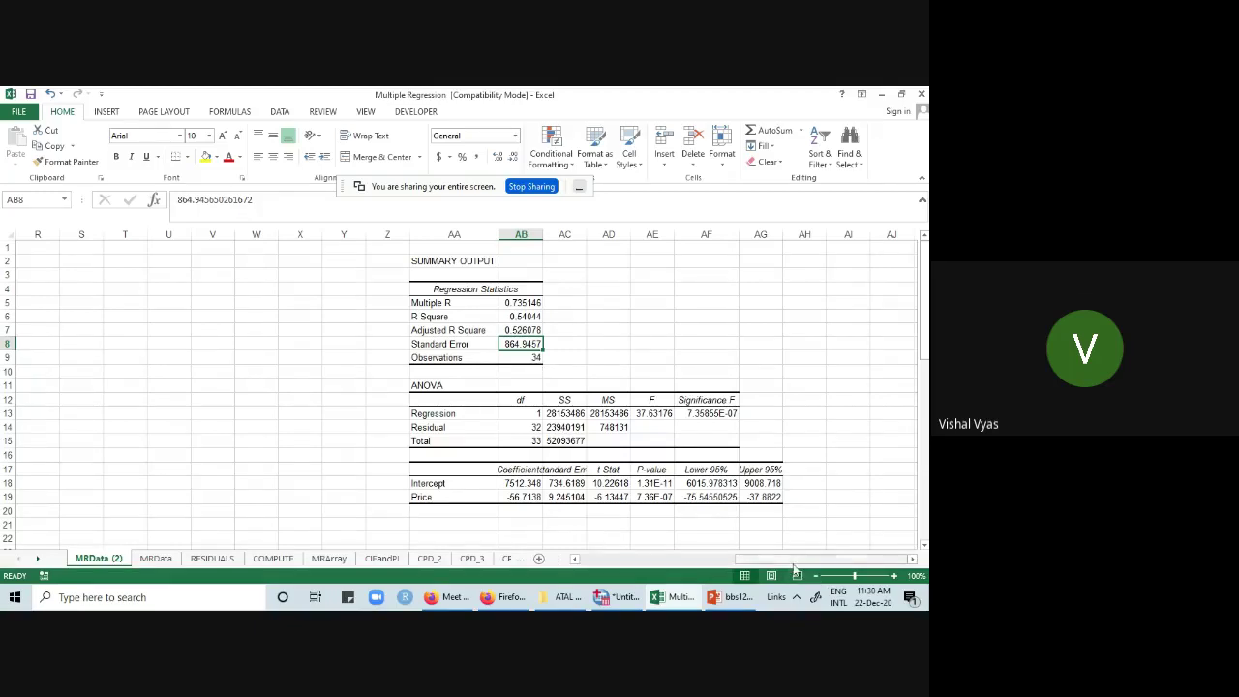
- Return to the highlighted squared-deviation total in D37 of the data table
drag(794, 560, 359, 401)
scroll(363, 403, down, 8)
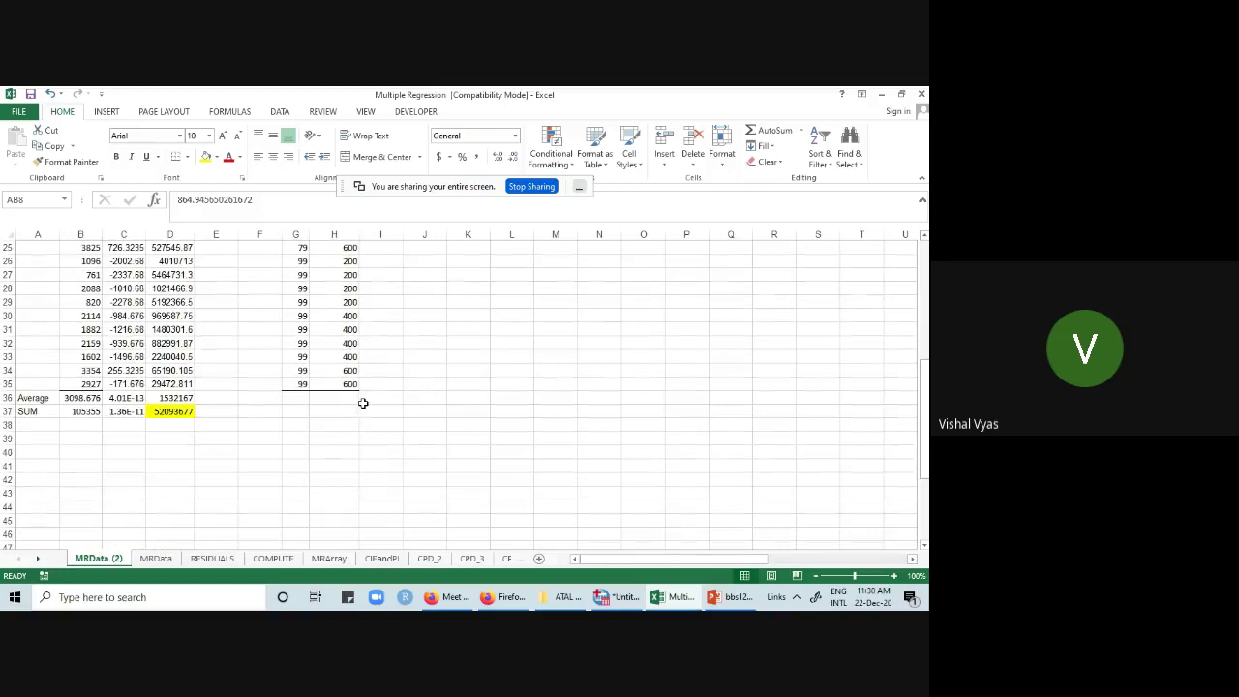
click(167, 414)
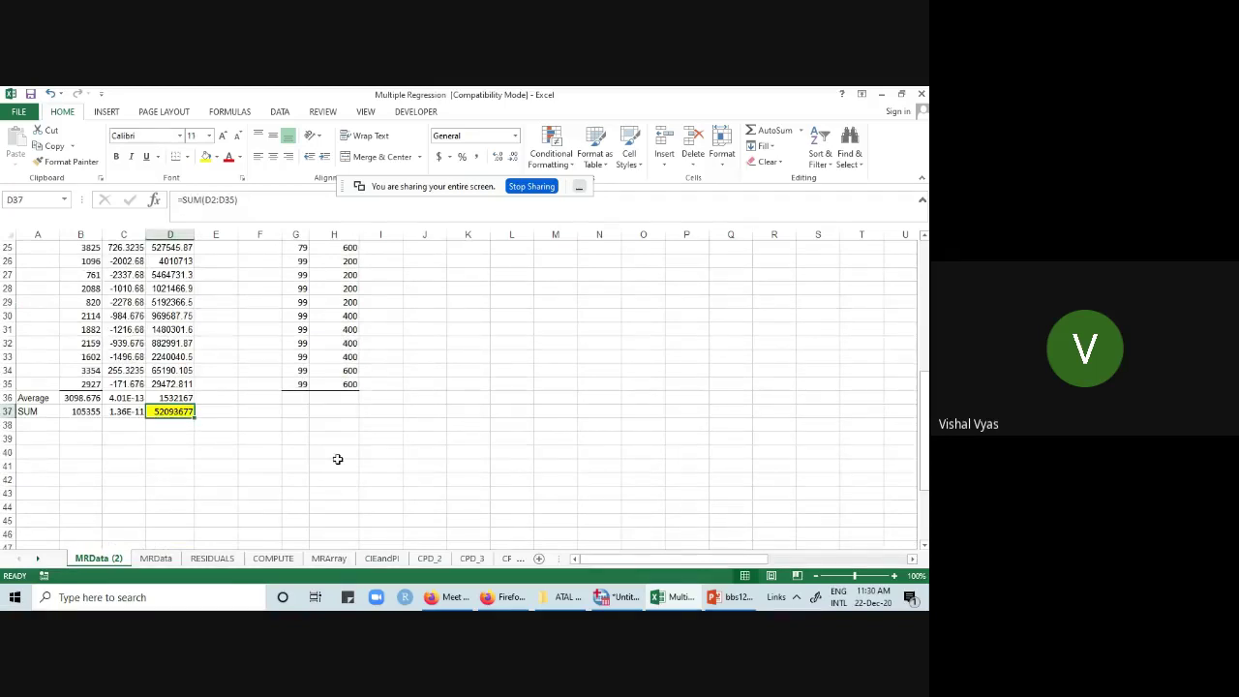
- Enter 1 in AC6, beside the R Square value in the regression summary output
drag(669, 560, 767, 563)
scroll(754, 501, up, 8)
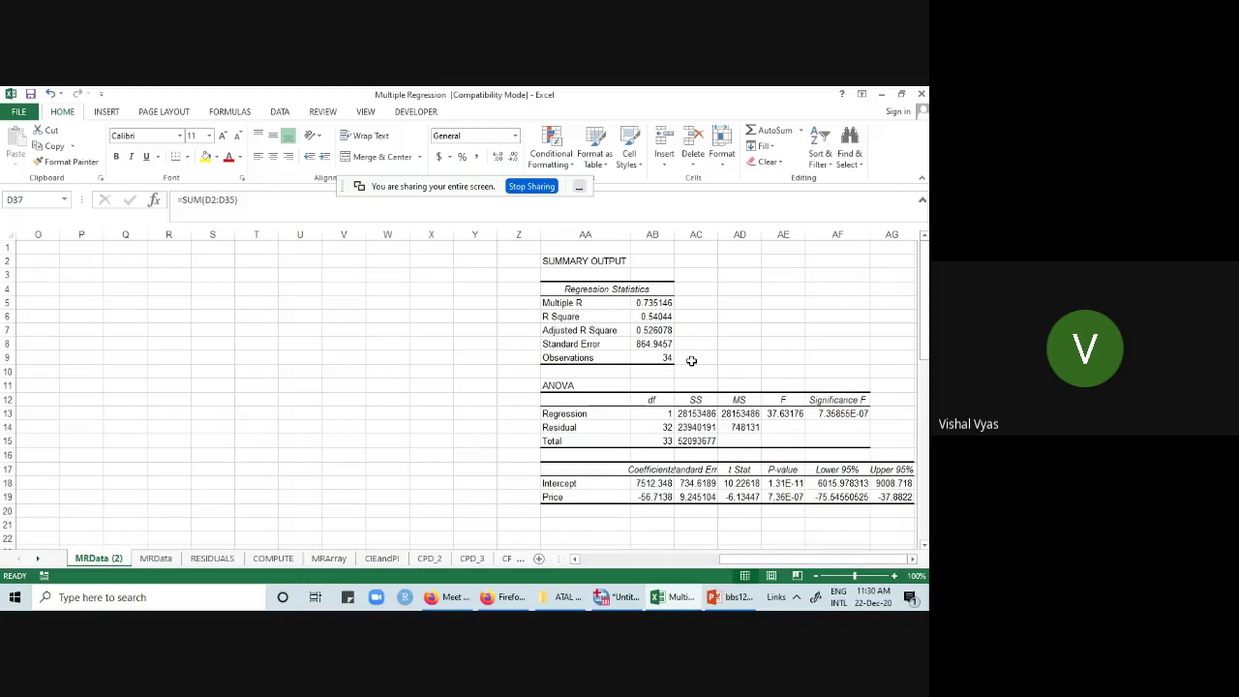
click(587, 317)
click(642, 317)
click(693, 318)
text(1)
click(778, 357)
click(707, 320)
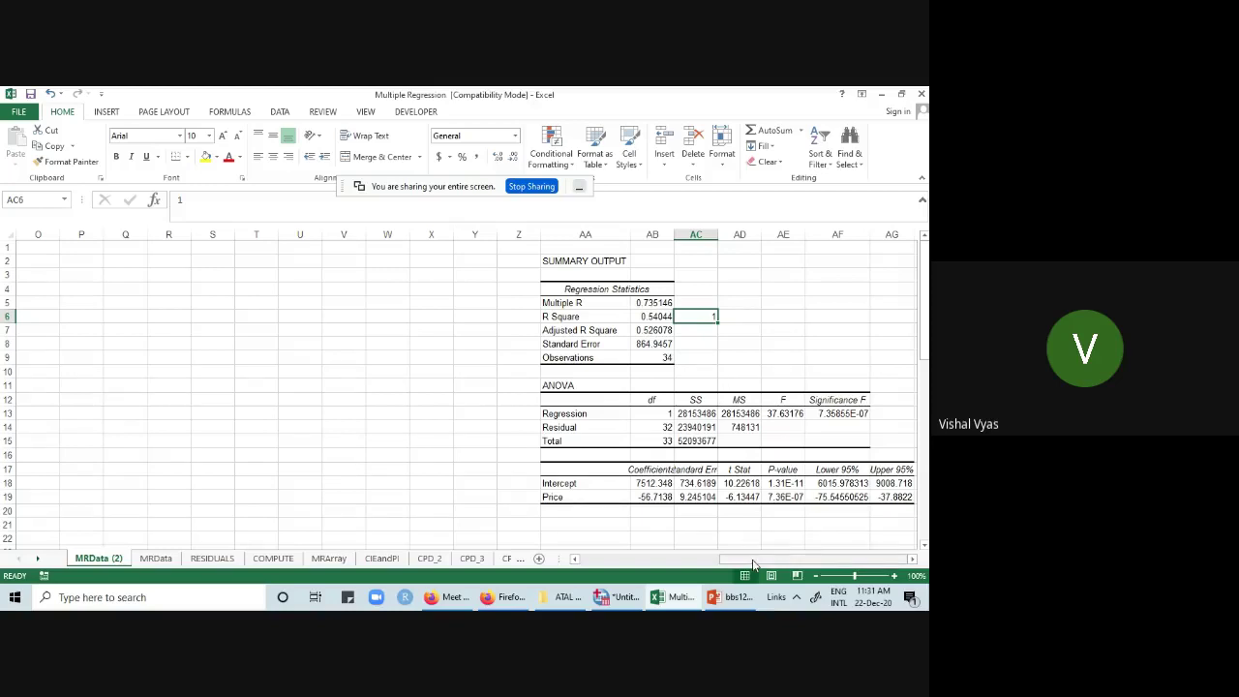
- Compare the squared-deviation total in D37 with the R Square value in AB6
drag(748, 567, 607, 562)
scroll(316, 412, down, 5)
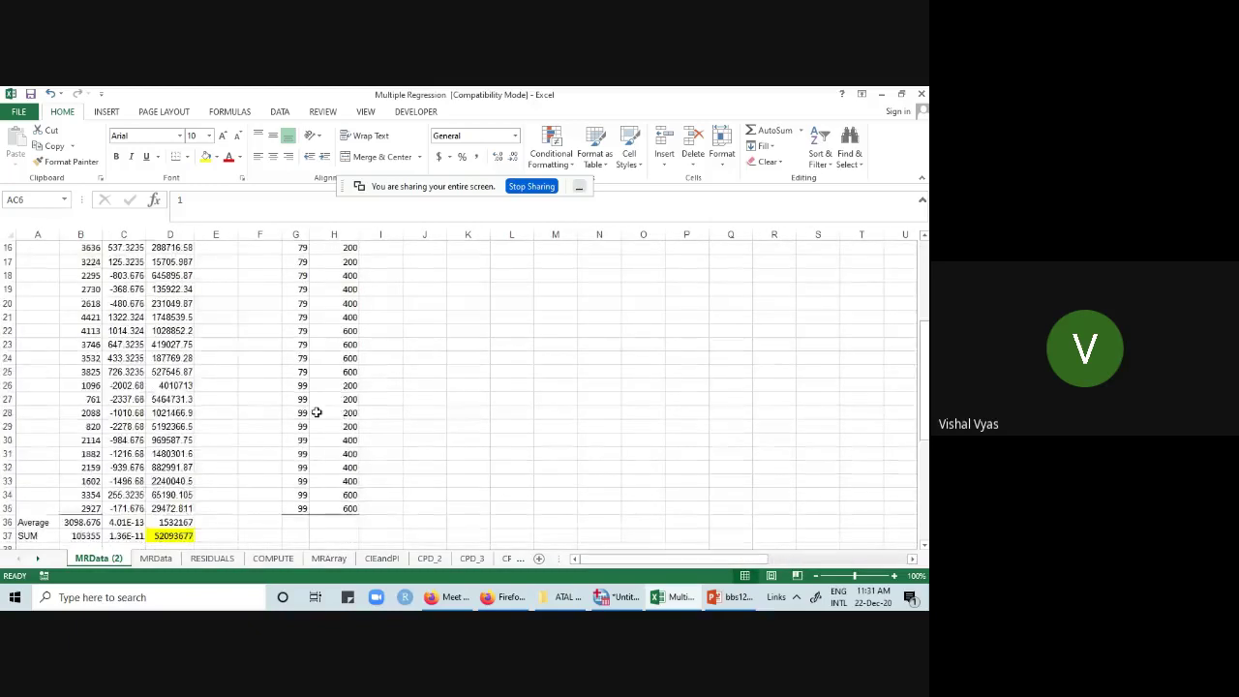
scroll(317, 412, down, 4)
click(170, 370)
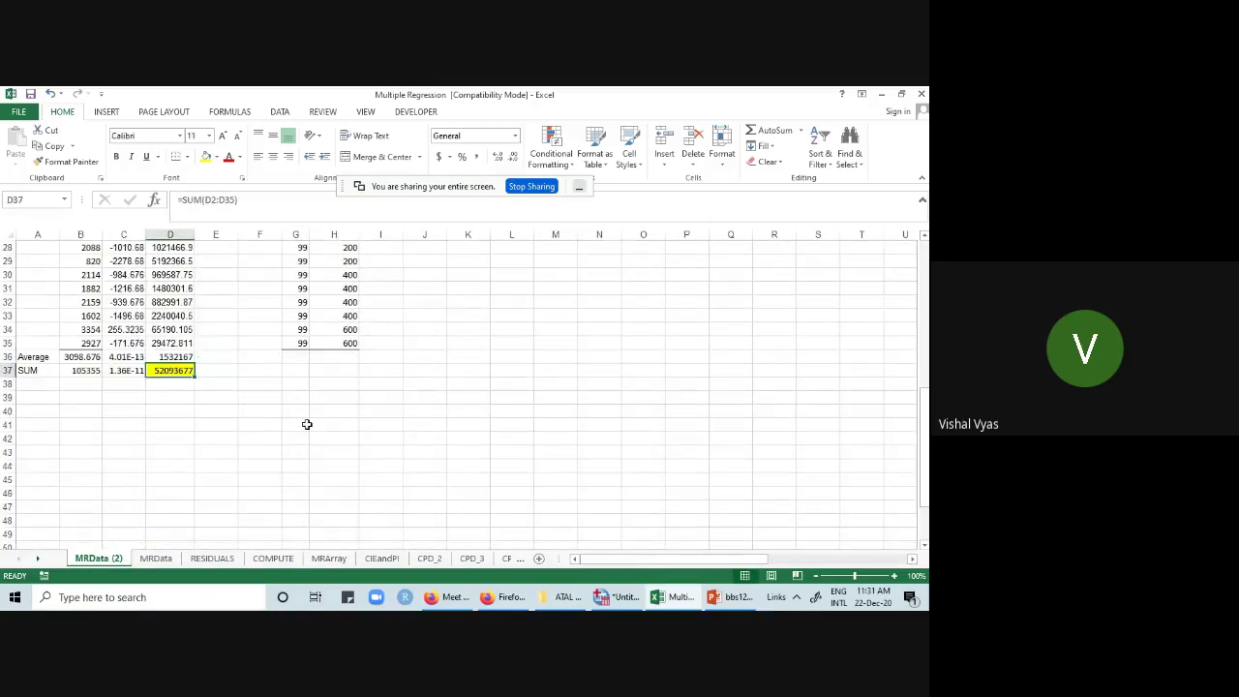
scroll(318, 429, up, 9)
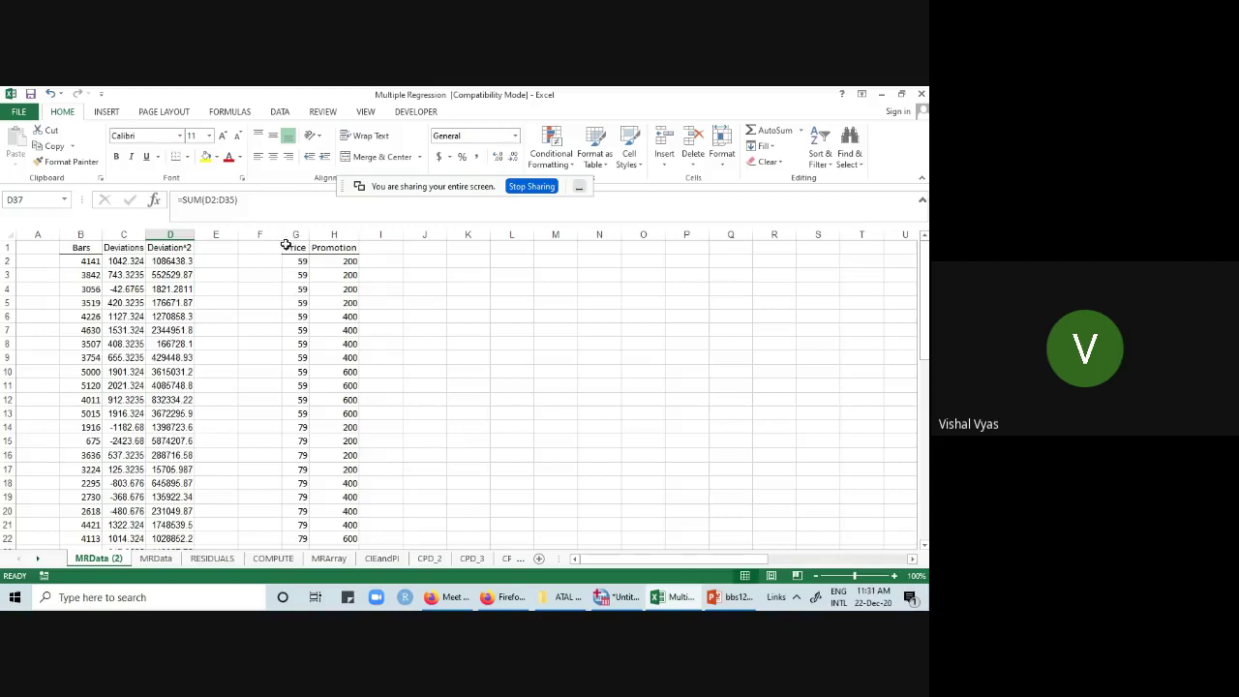
drag(722, 560, 898, 563)
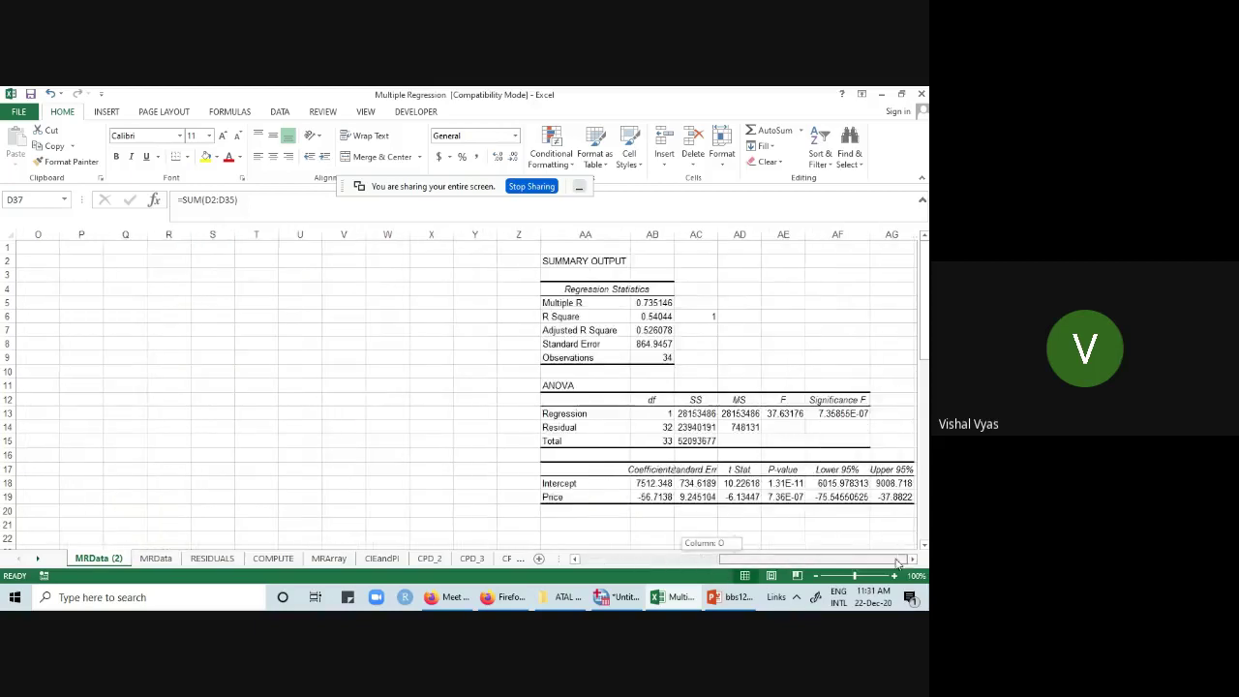
click(671, 318)
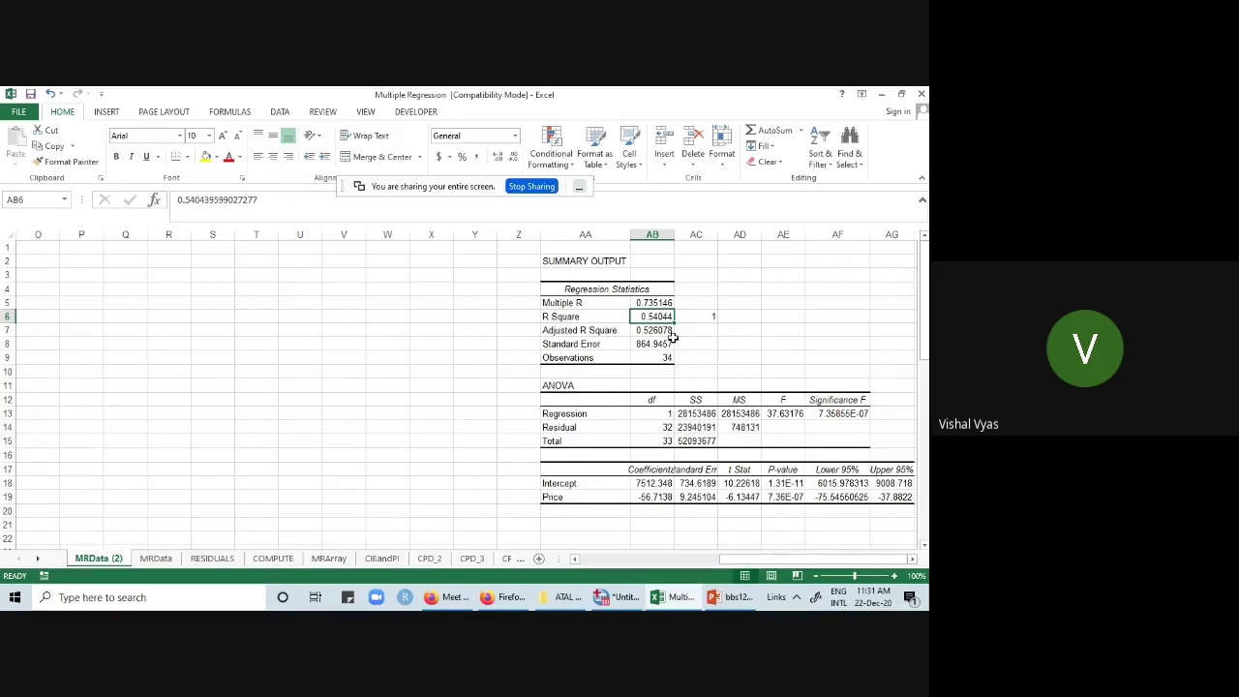
- Review the Price values in G1:G12 as the explanatory variable, and relate them to R Square in AB6
drag(786, 560, 639, 563)
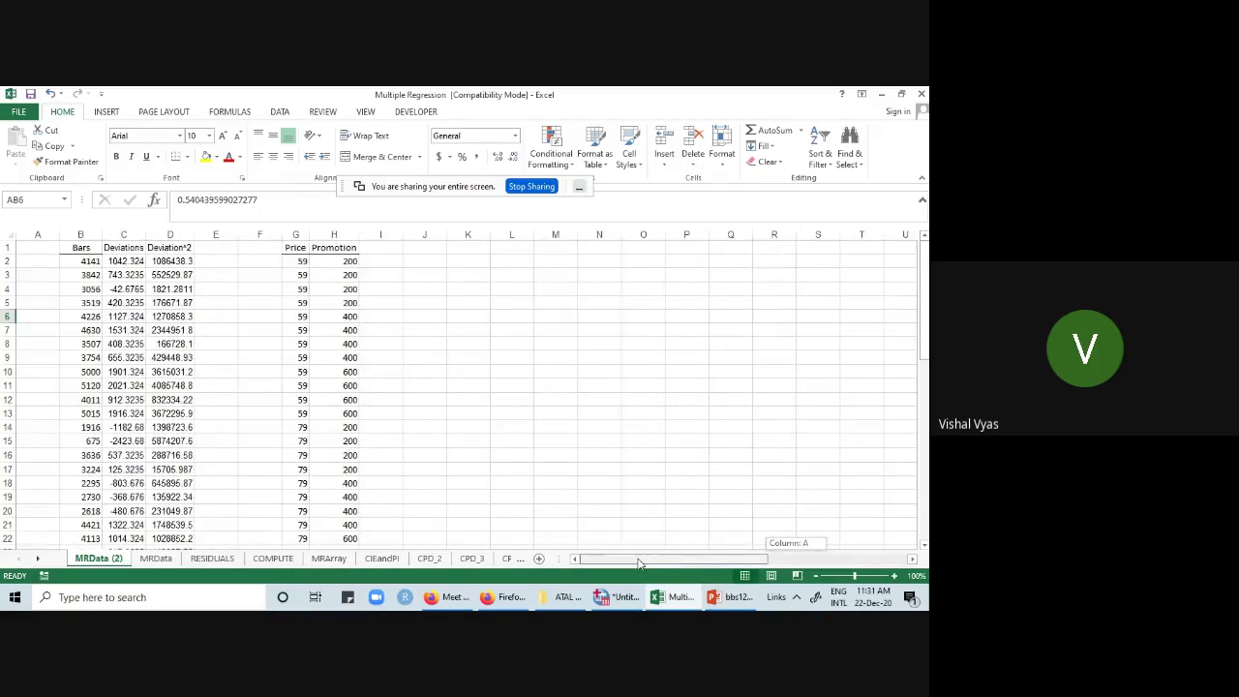
drag(295, 248, 288, 400)
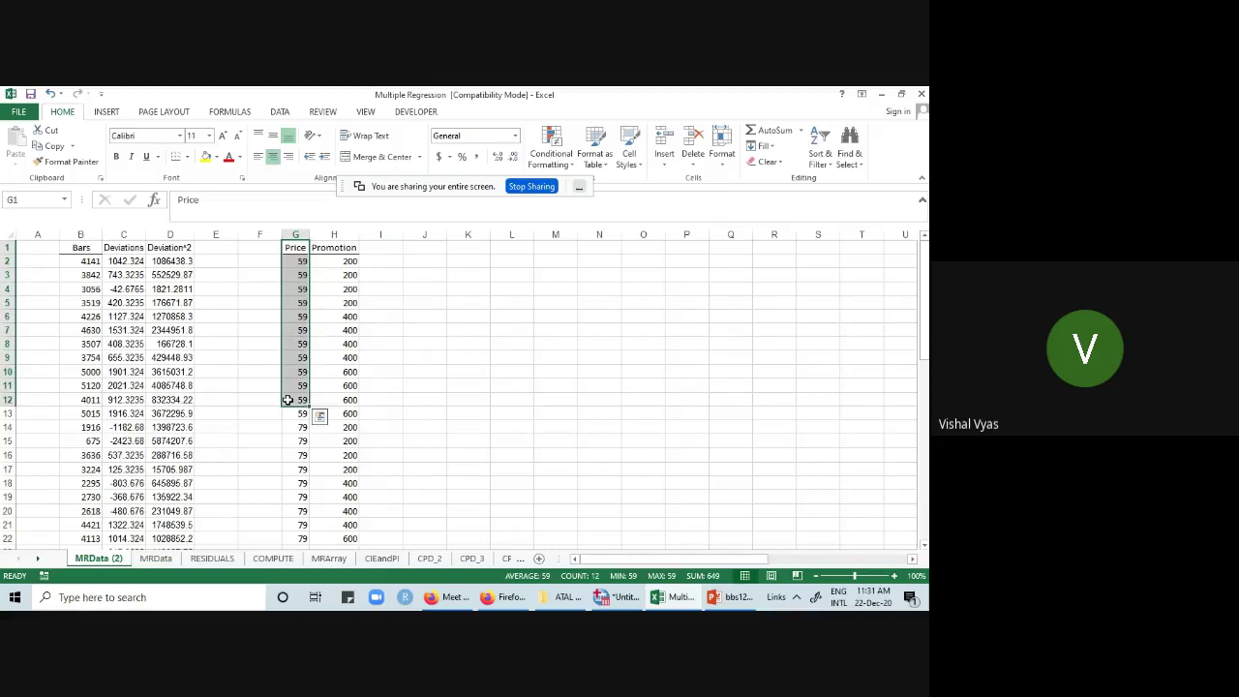
scroll(711, 456, right, 5)
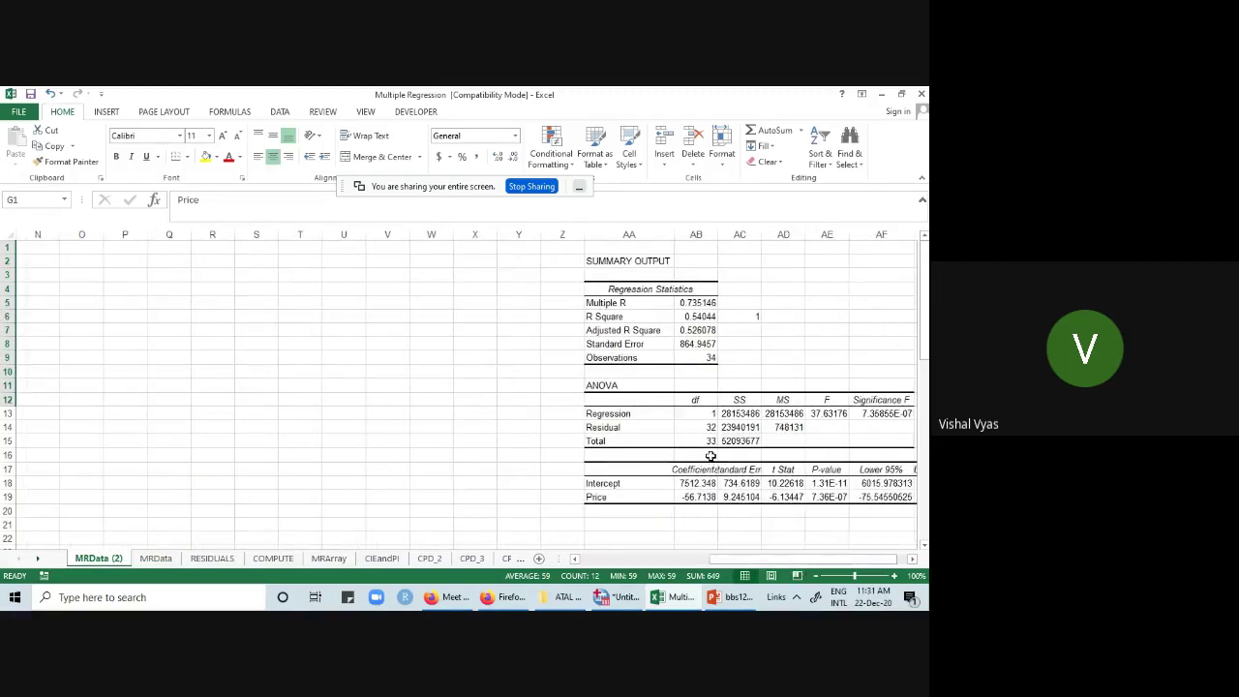
click(639, 318)
click(710, 316)
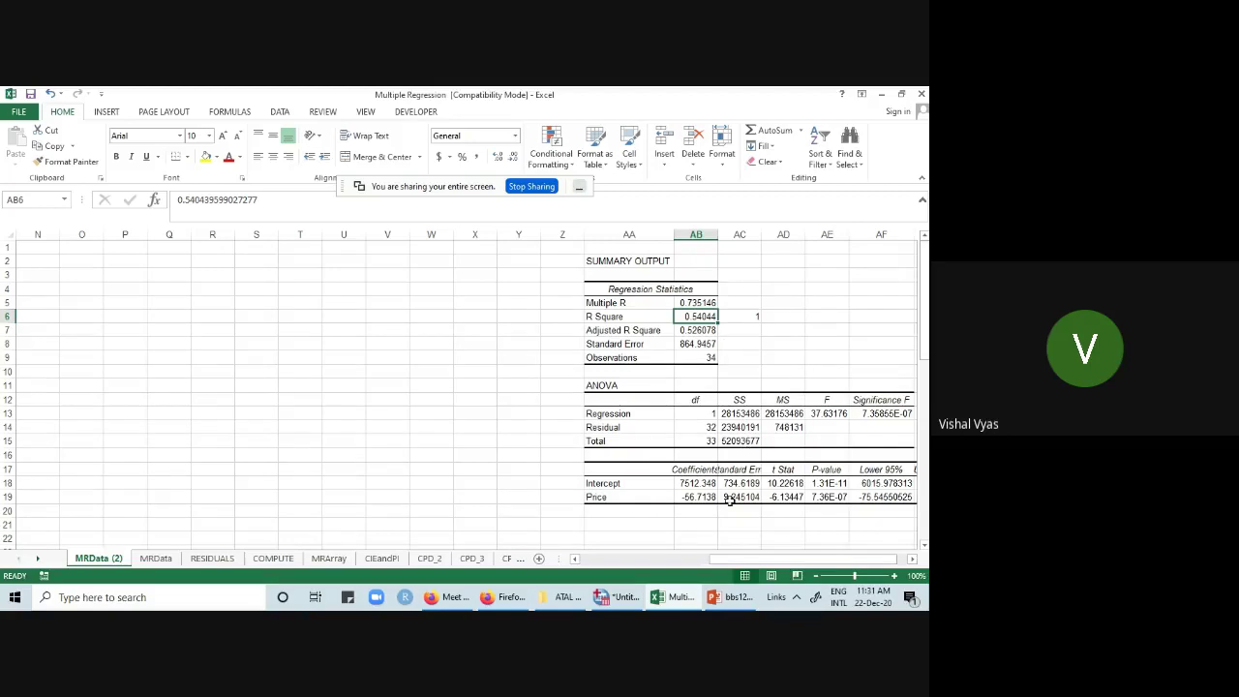
- Review the squared deviations down to their highlighted total, and compare R Square with the 1 in AC6
drag(727, 562, 608, 567)
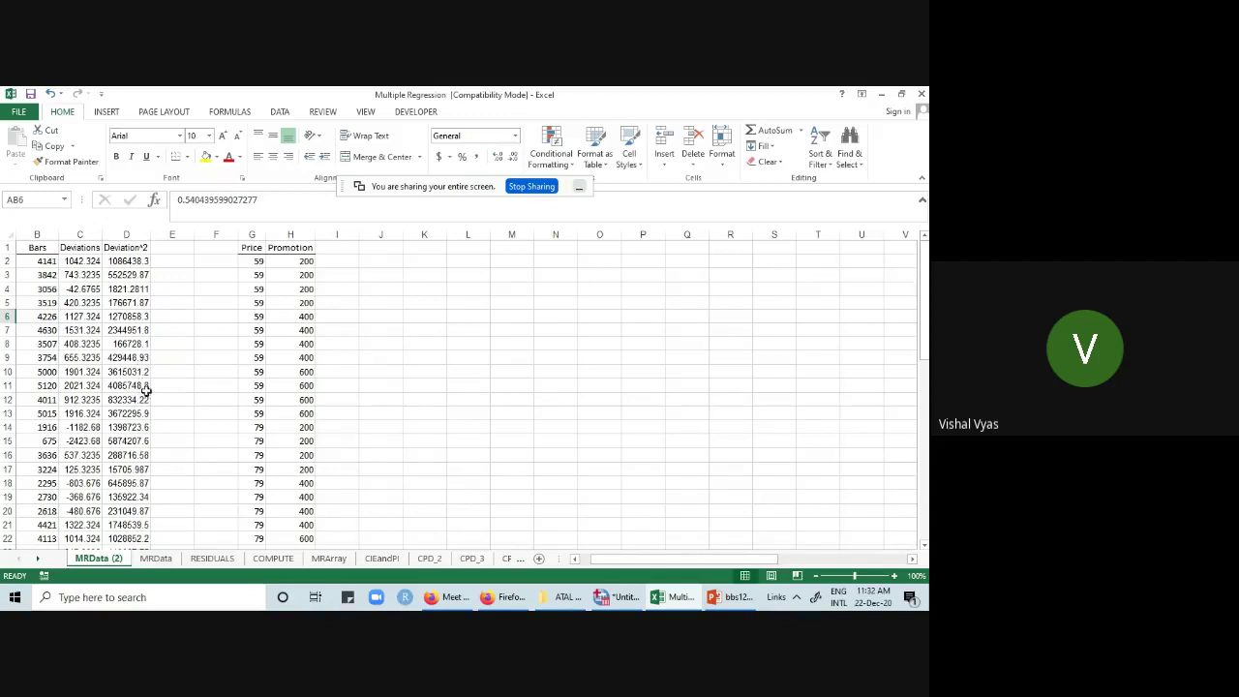
scroll(436, 405, down, 4)
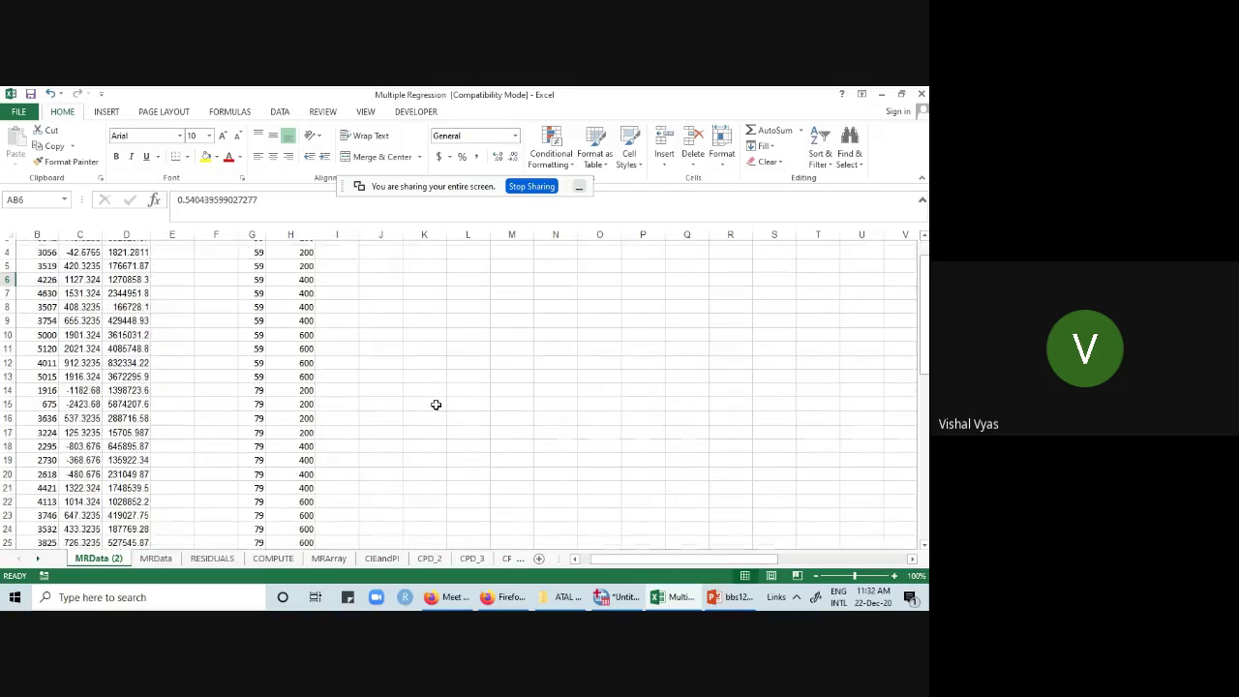
scroll(437, 408, down, 3)
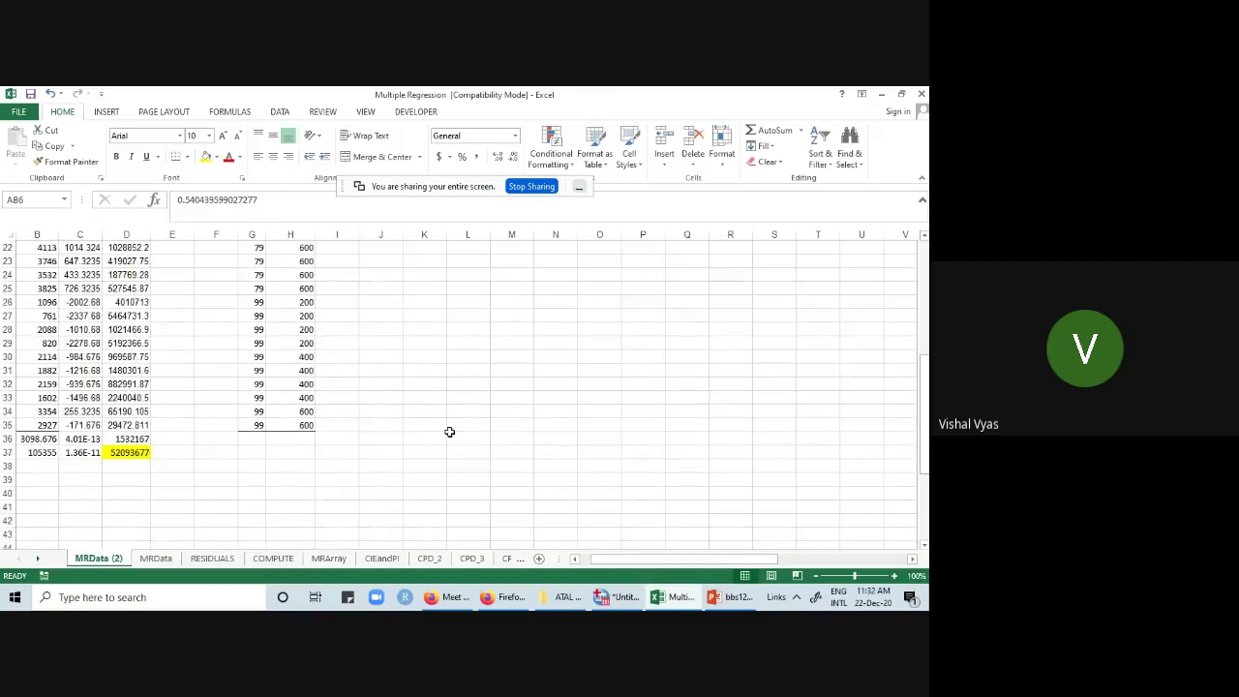
scroll(448, 432, up, 7)
drag(619, 559, 678, 558)
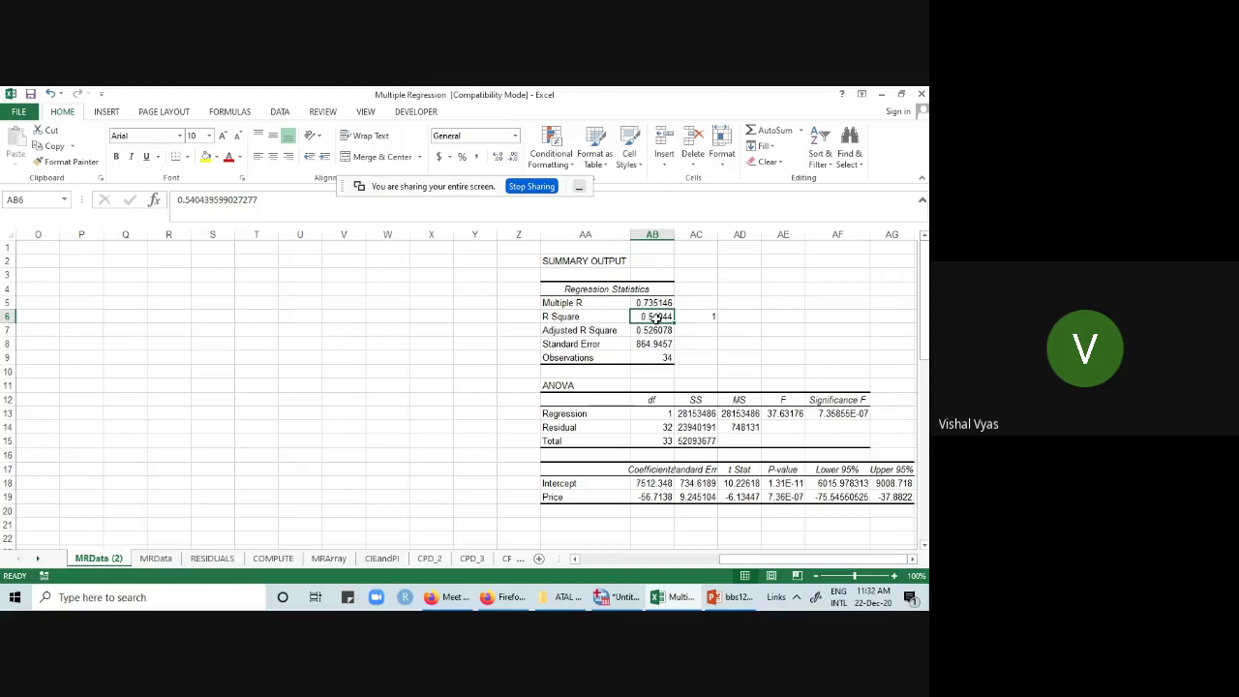
click(578, 322)
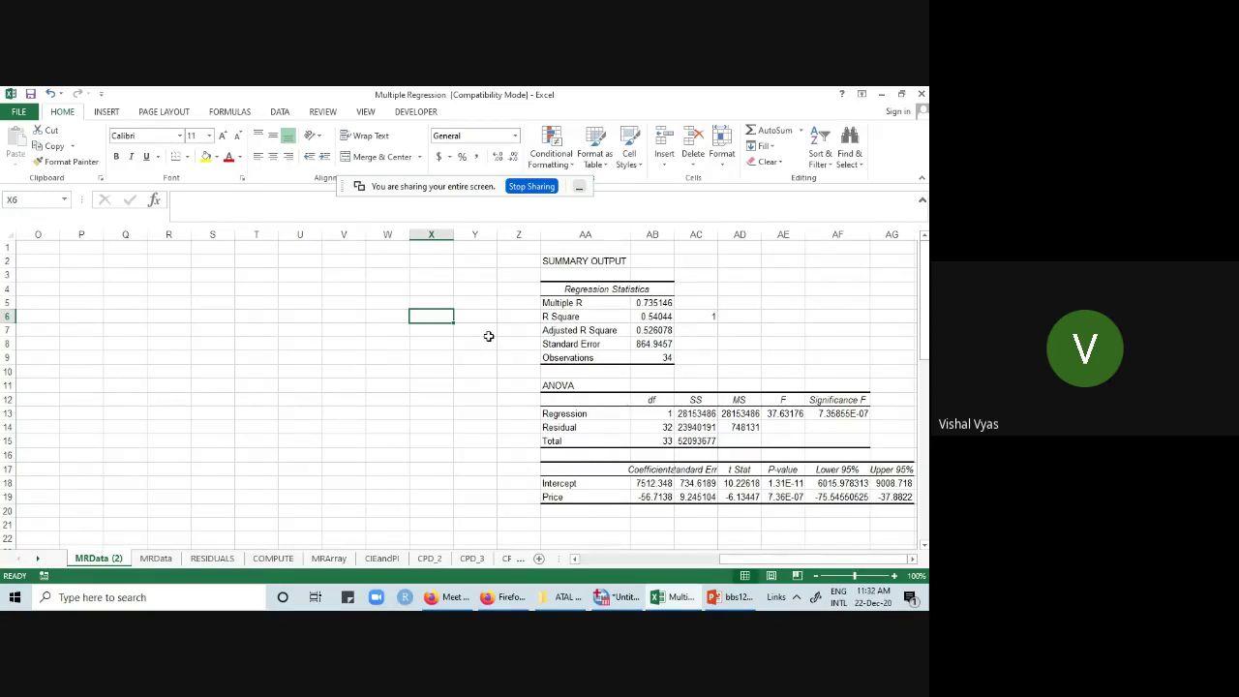
click(703, 329)
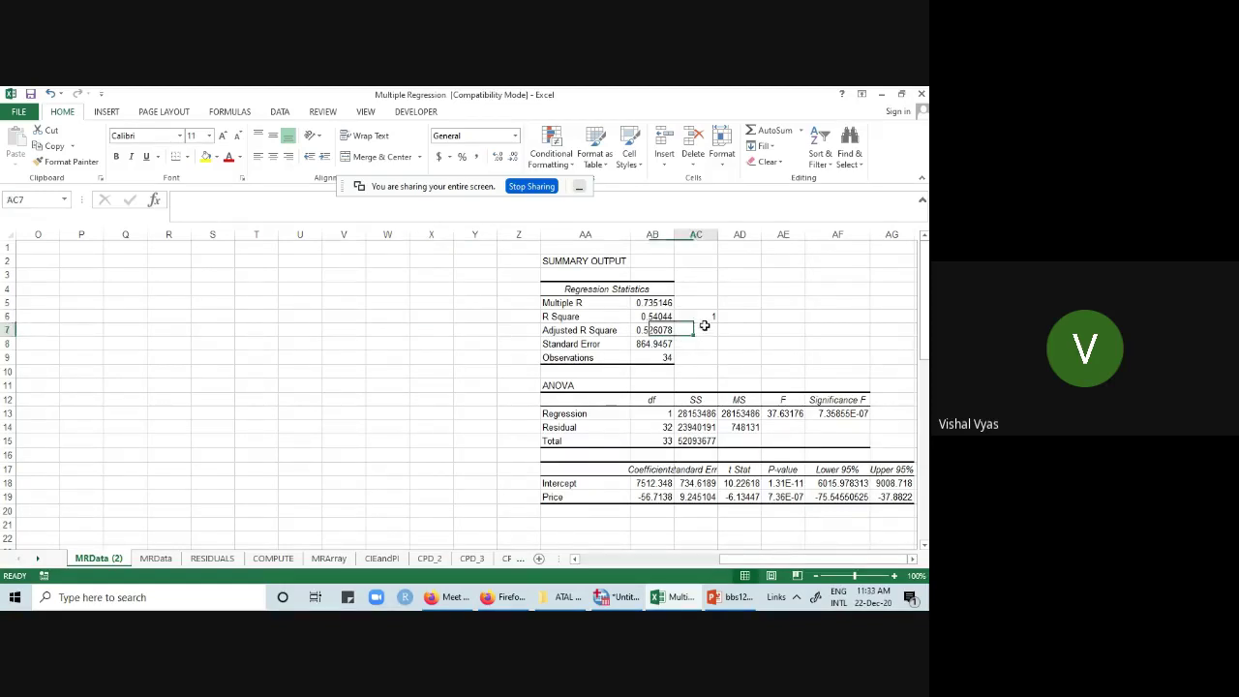
click(707, 320)
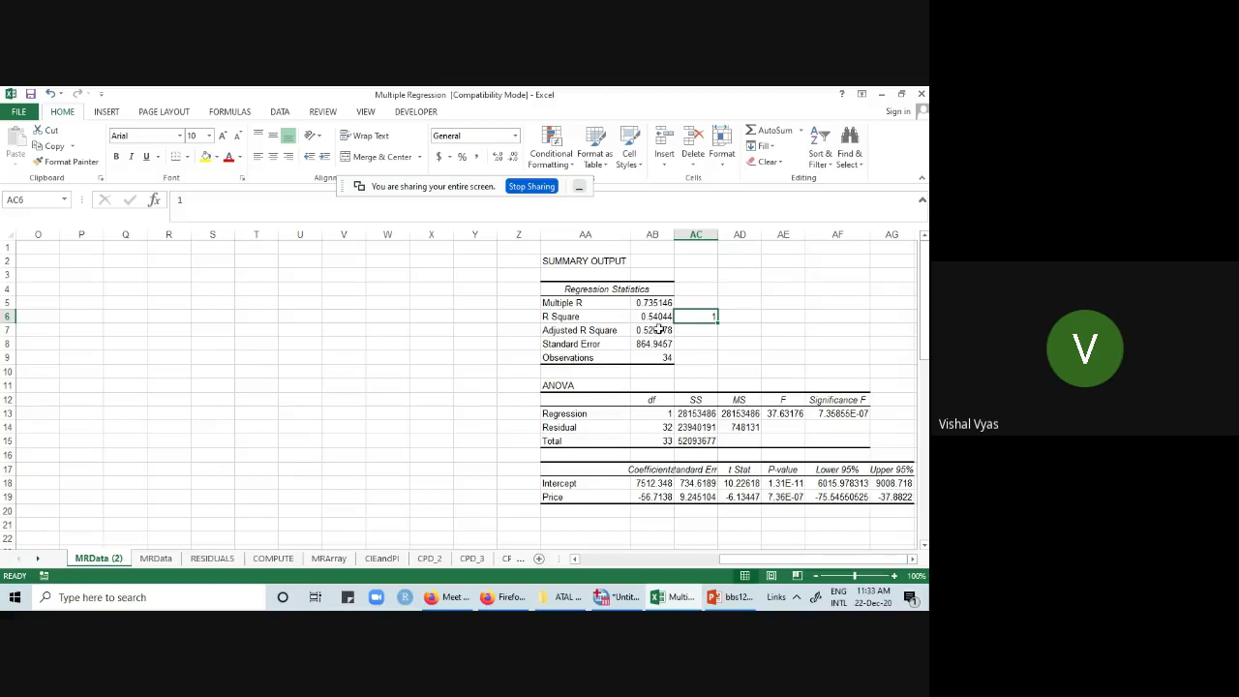
- Review the Deviation^2 column in D1:D36 once more, and finish at empty cell J2 beside the data
drag(760, 559, 610, 566)
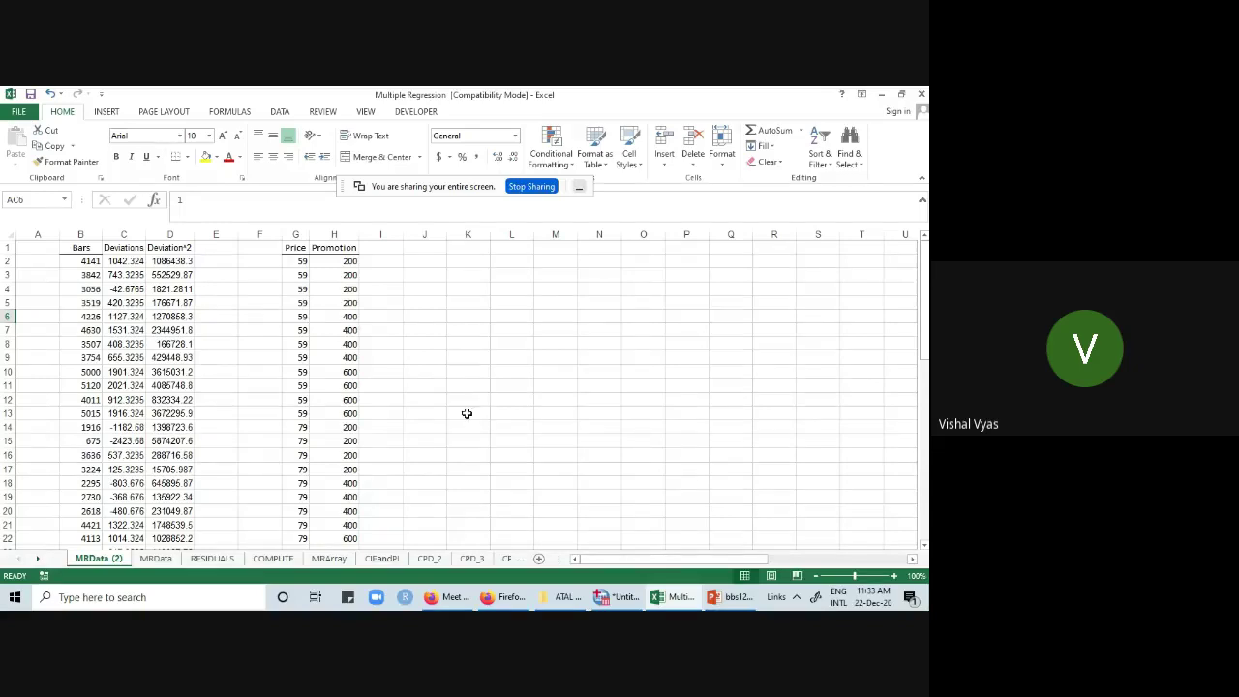
mouse_move(692, 562)
mouse_down()
mouse_move(731, 560)
mouse_move(672, 566)
mouse_up()
drag(174, 248, 172, 510)
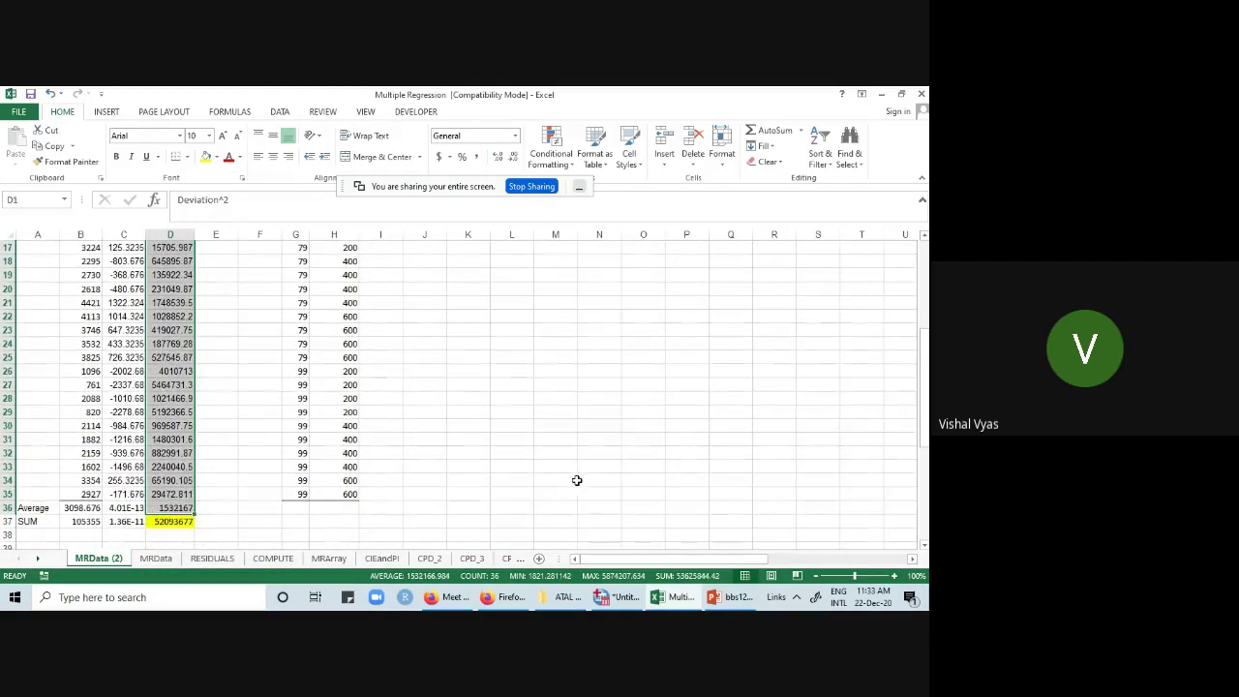
scroll(474, 482, up, 5)
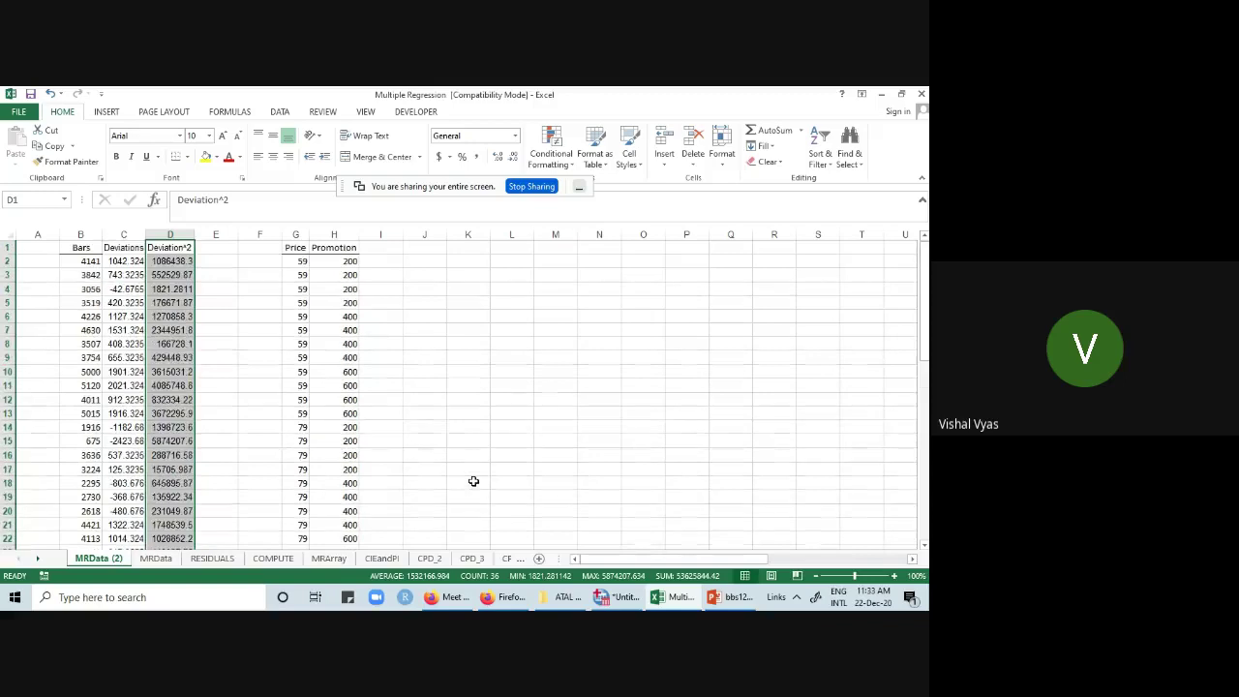
click(426, 262)
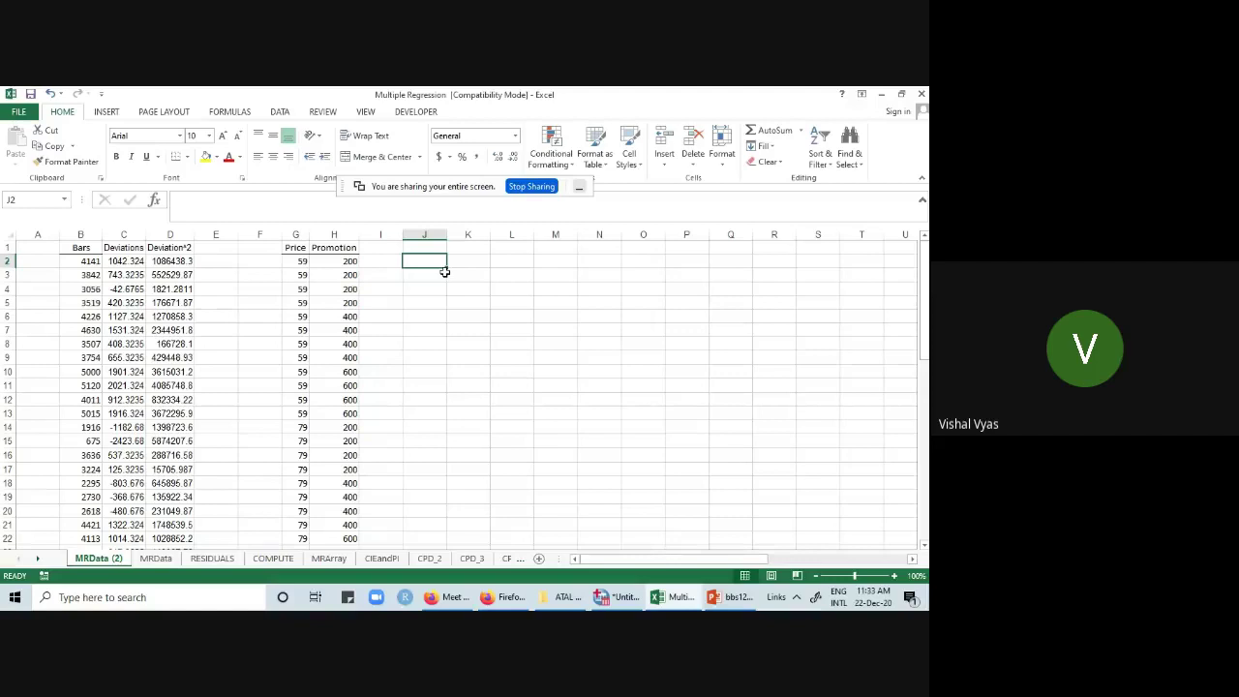
- Switch to the bbs12e_ppt_ch13_ge presentation in PowerPoint and advance to the strong and weak relationships slide
click(726, 597)
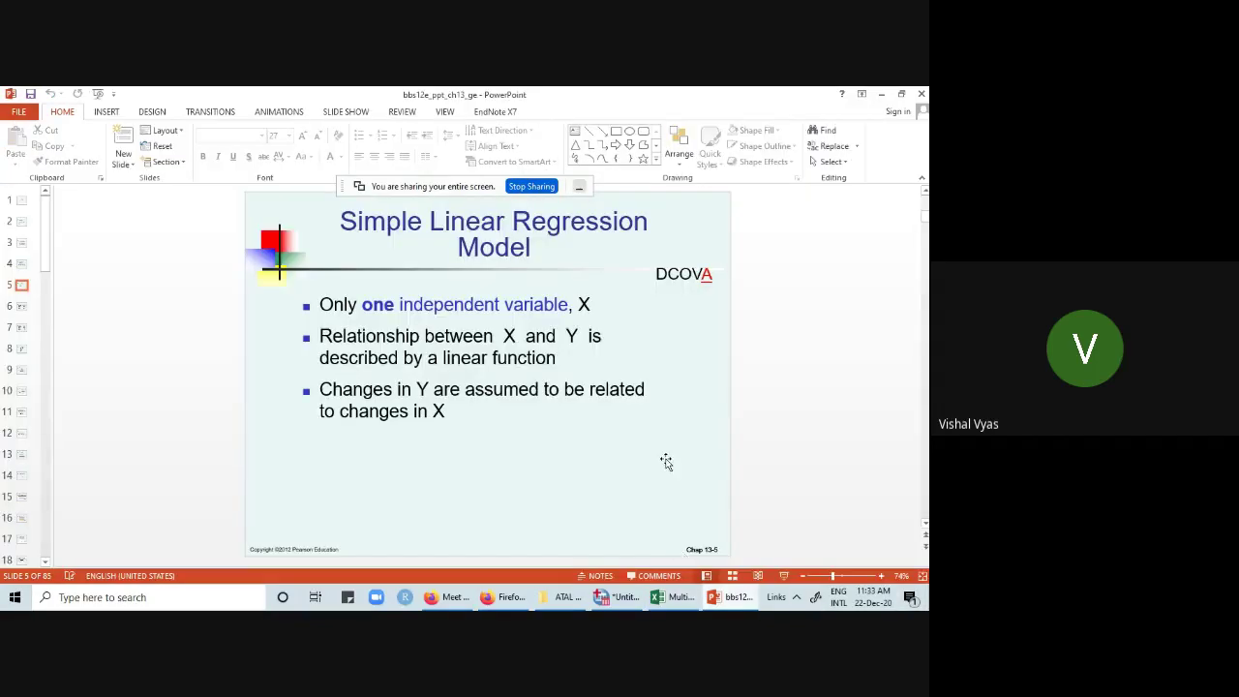
scroll(666, 463, down, 1)
scroll(667, 463, down, 3)
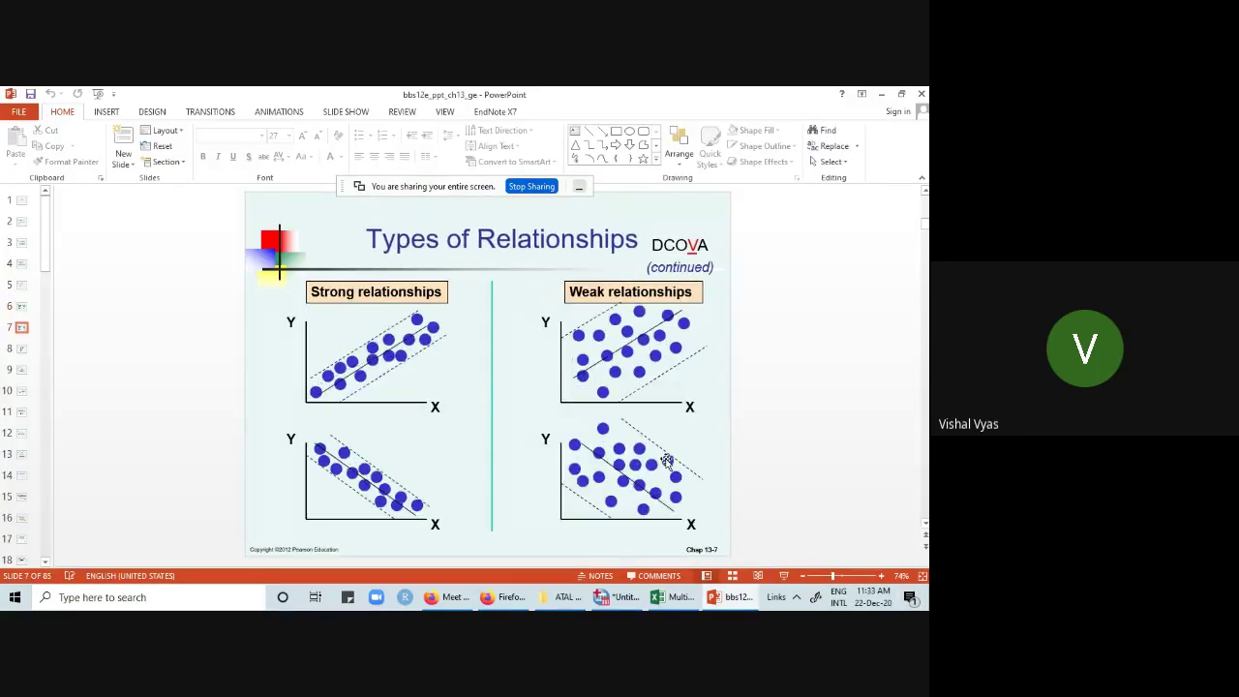
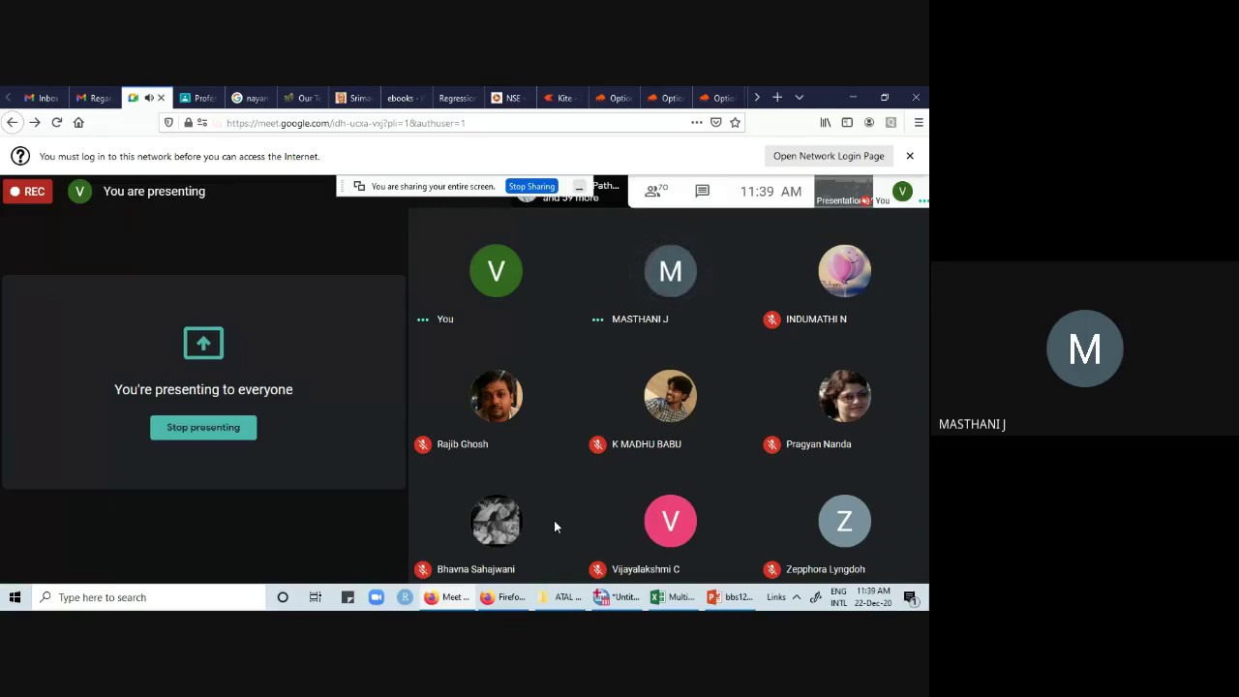
- Turn off the microphone in the Google Meet call
mouse_move(557, 488)
click(387, 559)
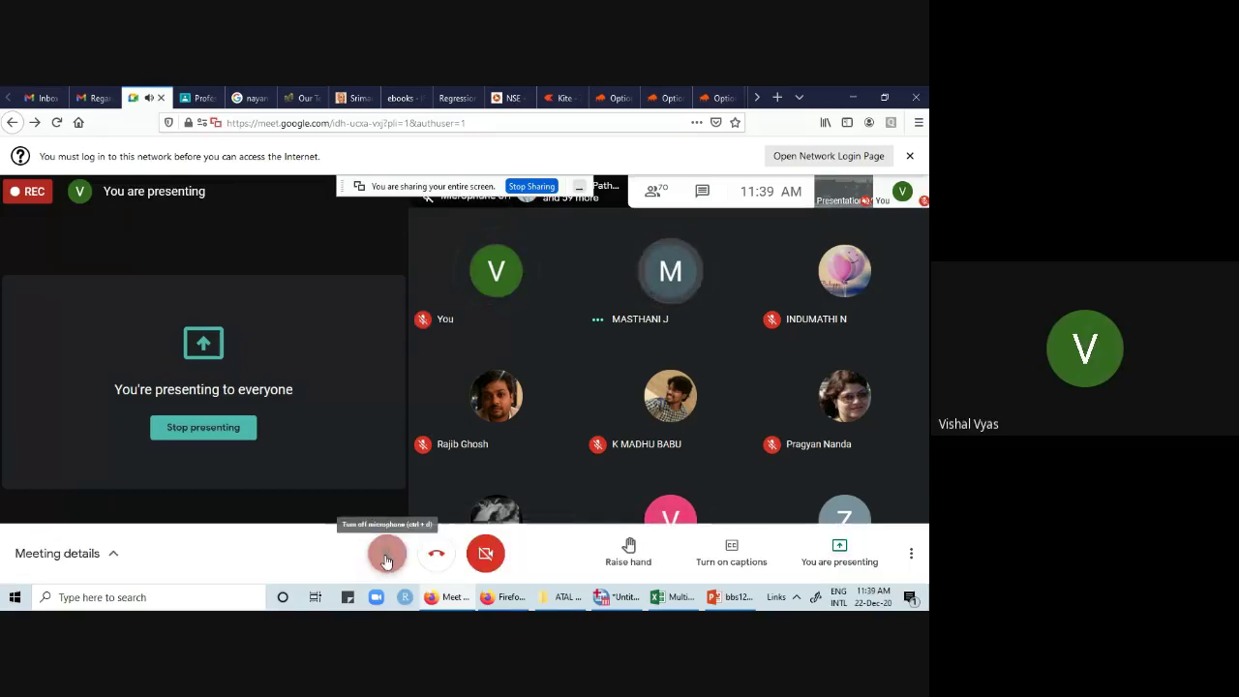
- Return to the Google Meet call and turn the microphone back on
click(677, 599)
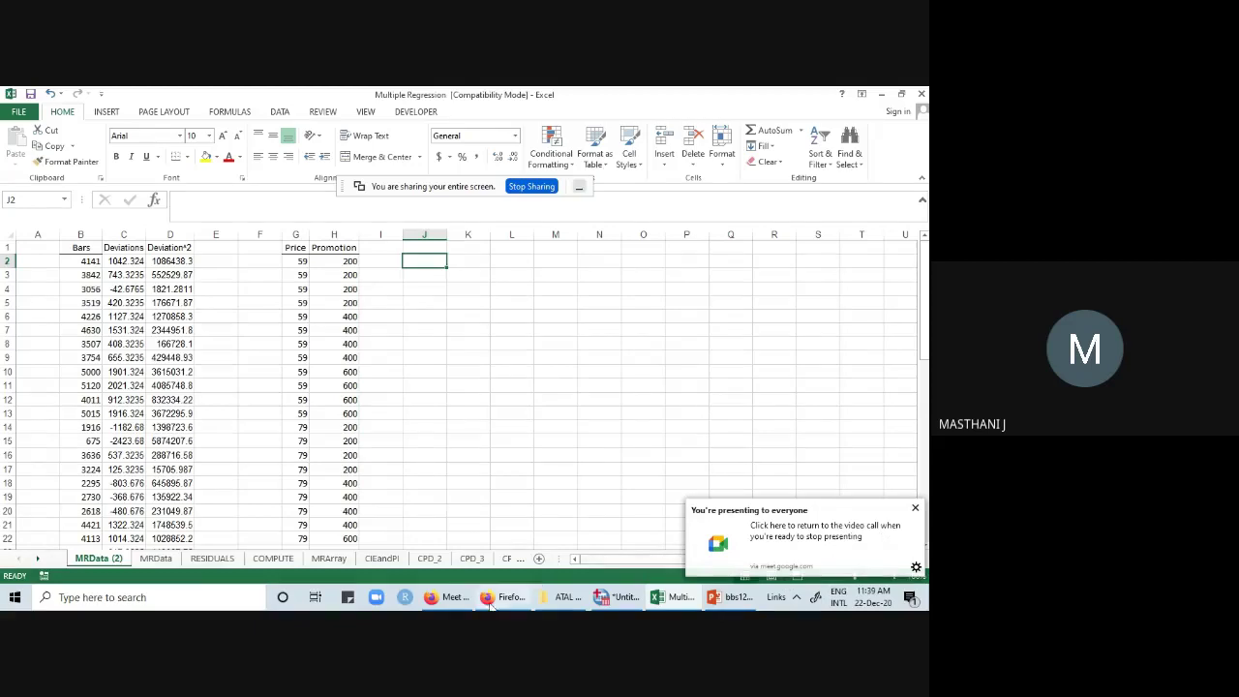
click(451, 597)
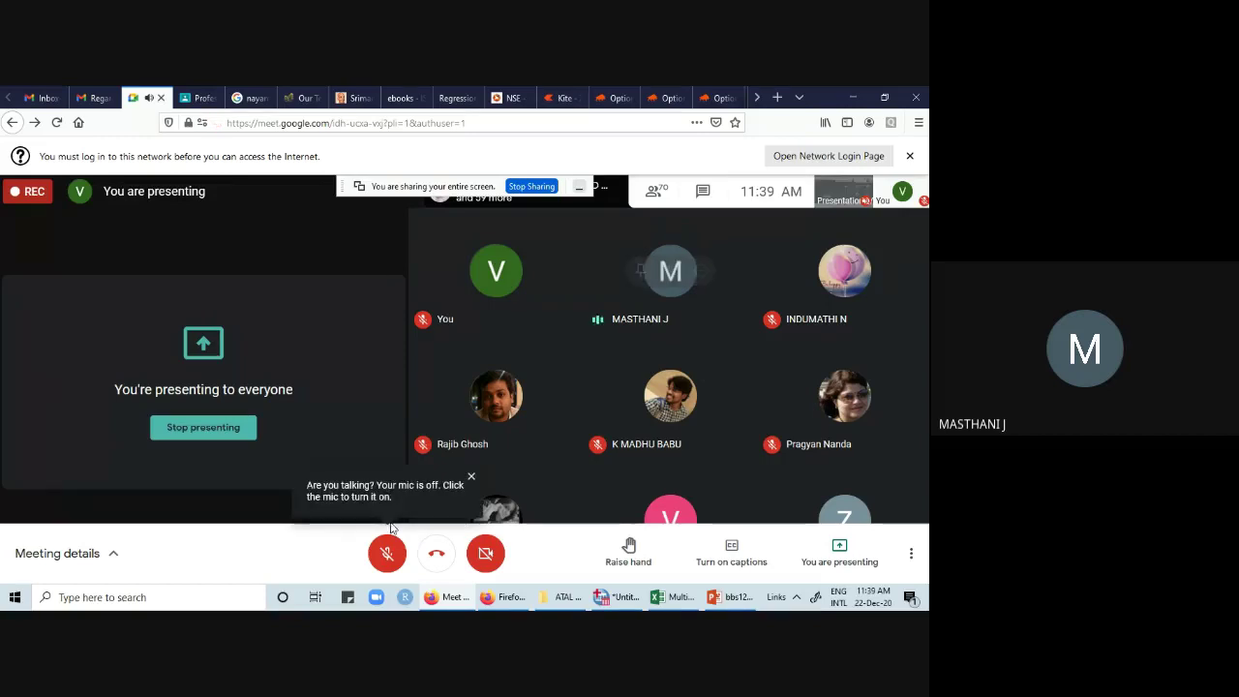
key(ctrl+d)
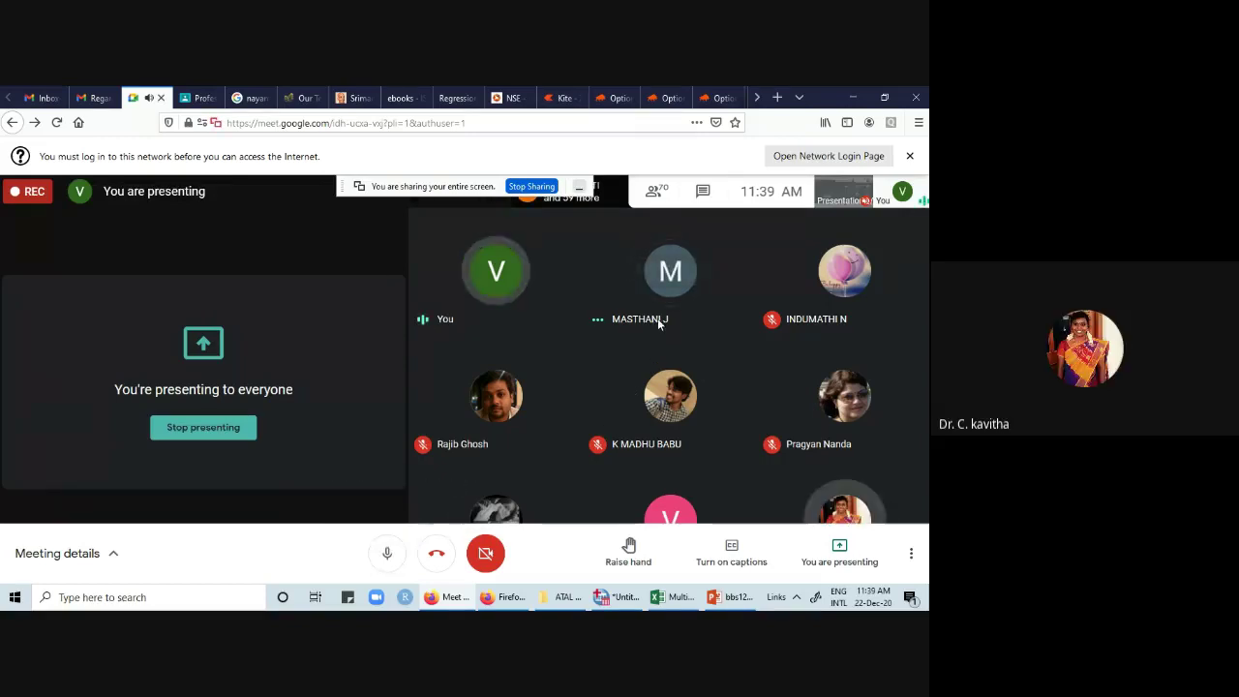
mouse_move(651, 326)
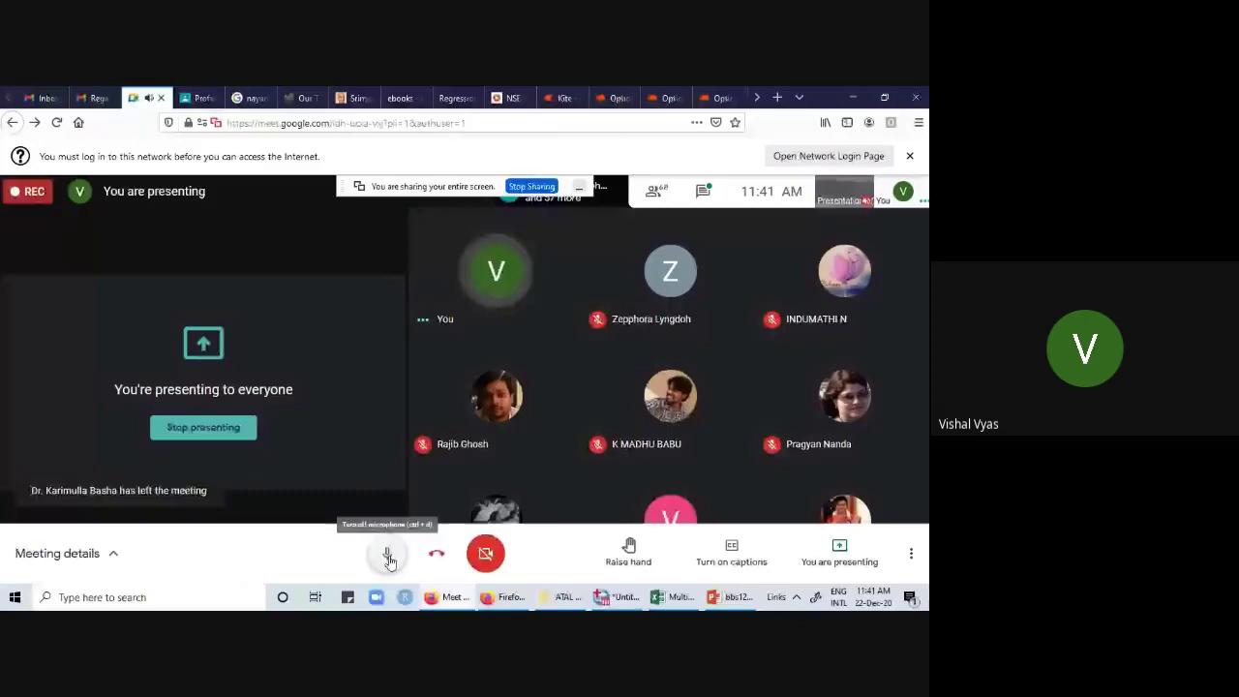
- Switch to the Multiple Regression workbook in Excel and review the Deviation^2 column down to its sum in D37
mouse_move(731, 597)
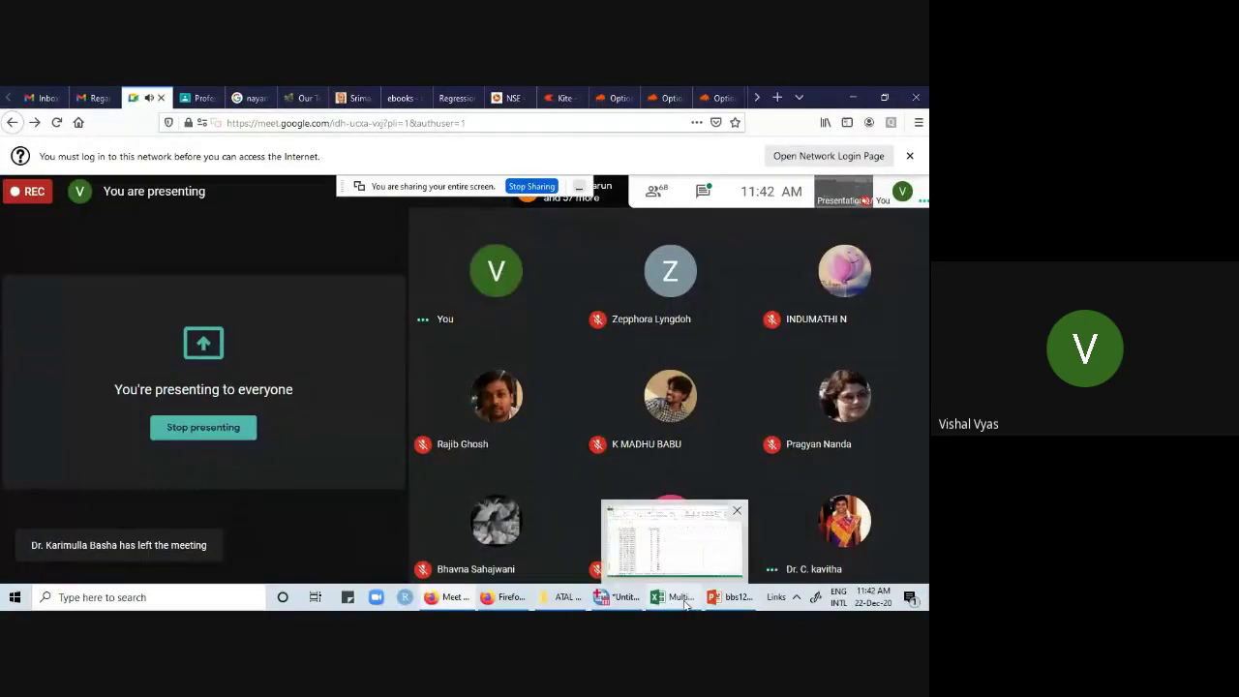
click(735, 600)
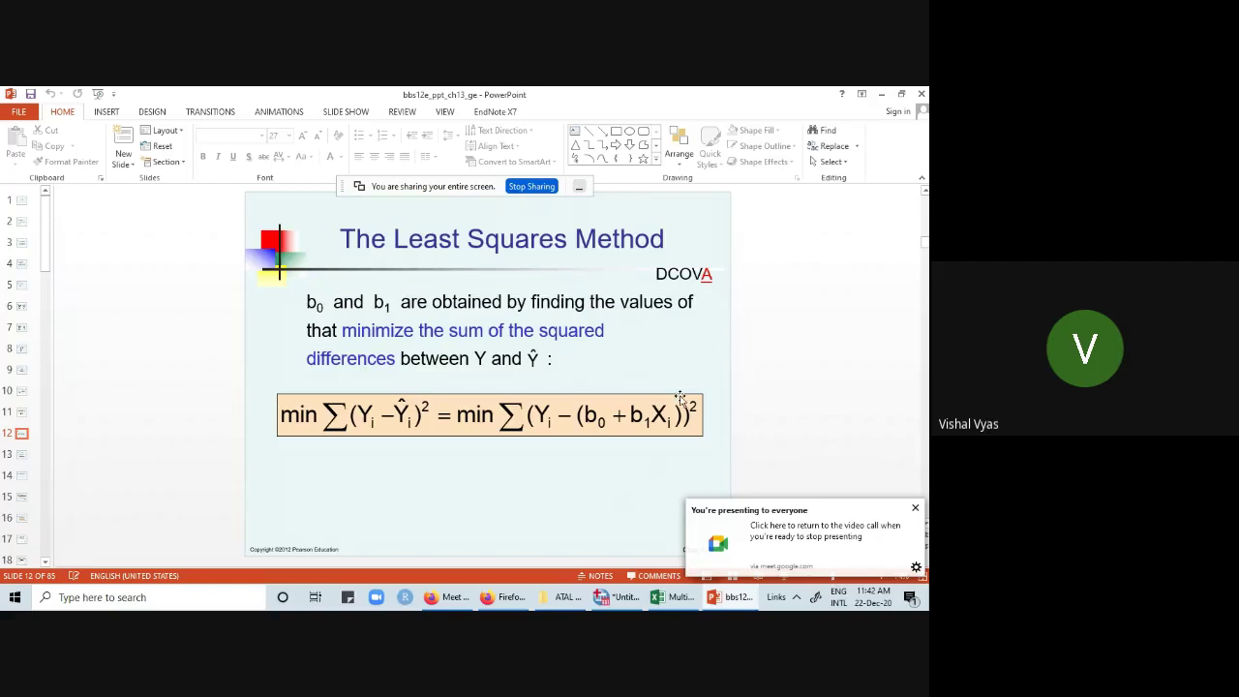
click(673, 598)
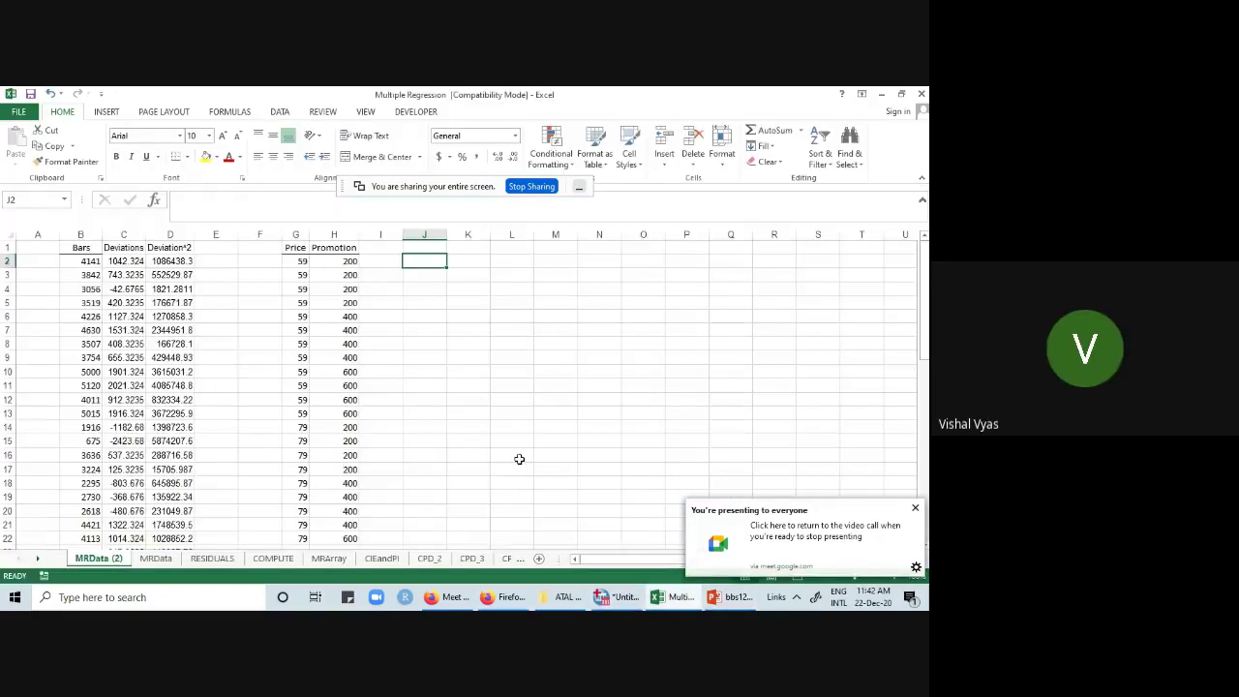
drag(163, 251, 182, 542)
click(184, 523)
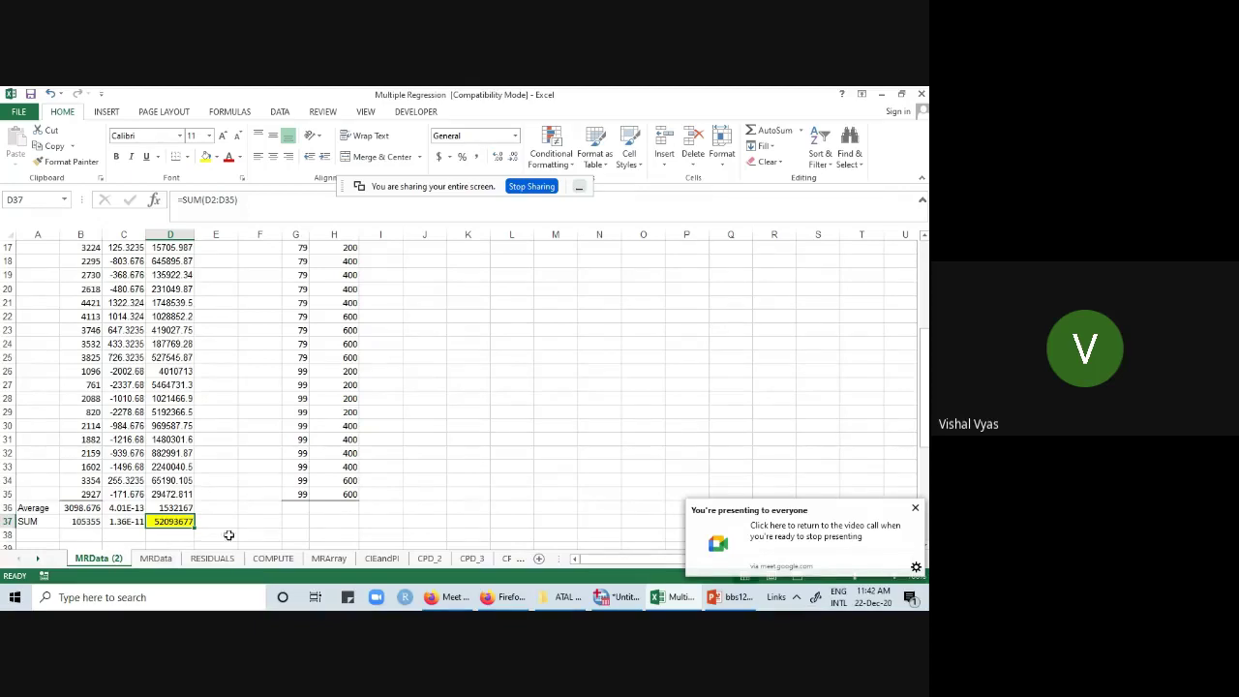
- Examine the Intercept and Price coefficients in AB18:AB19 of the regression output
scroll(596, 560, right, 10)
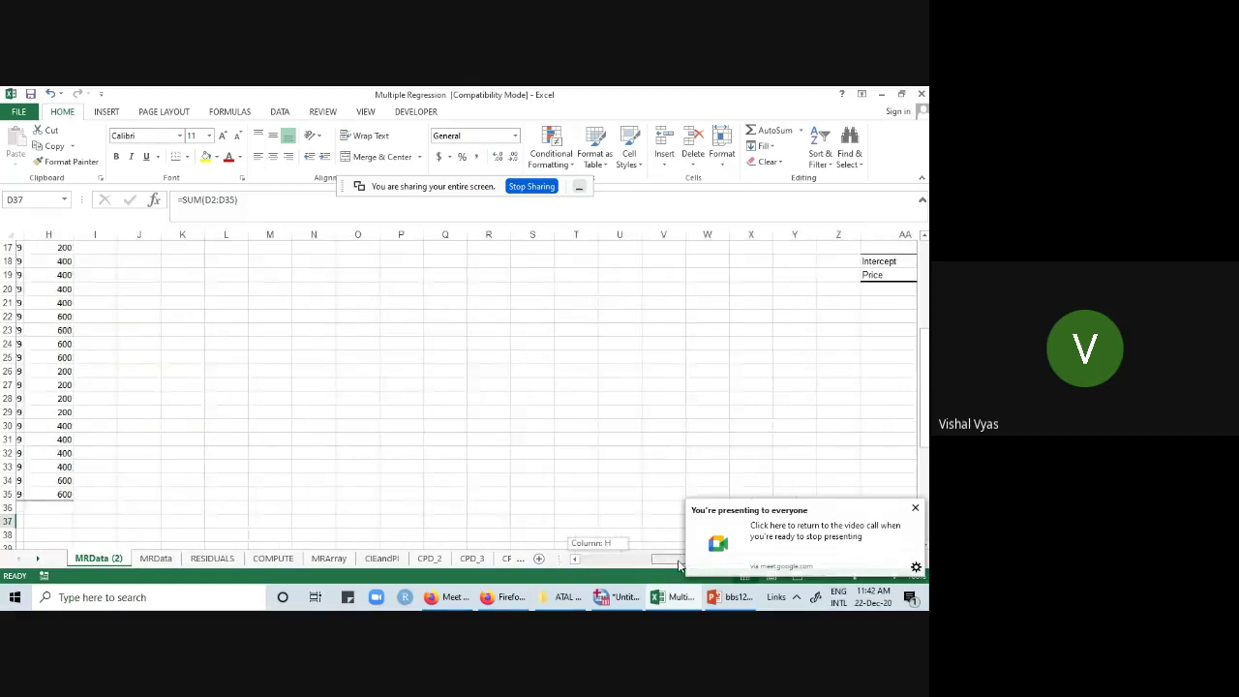
scroll(721, 416, up, 4)
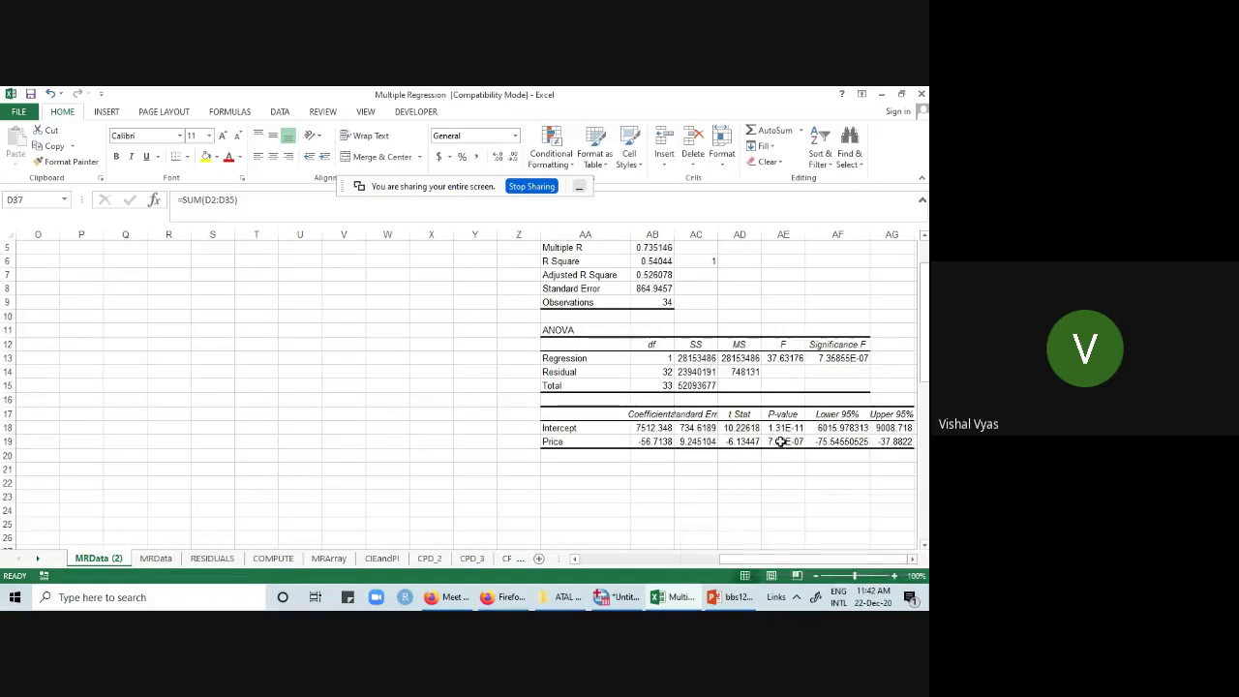
drag(664, 433, 665, 443)
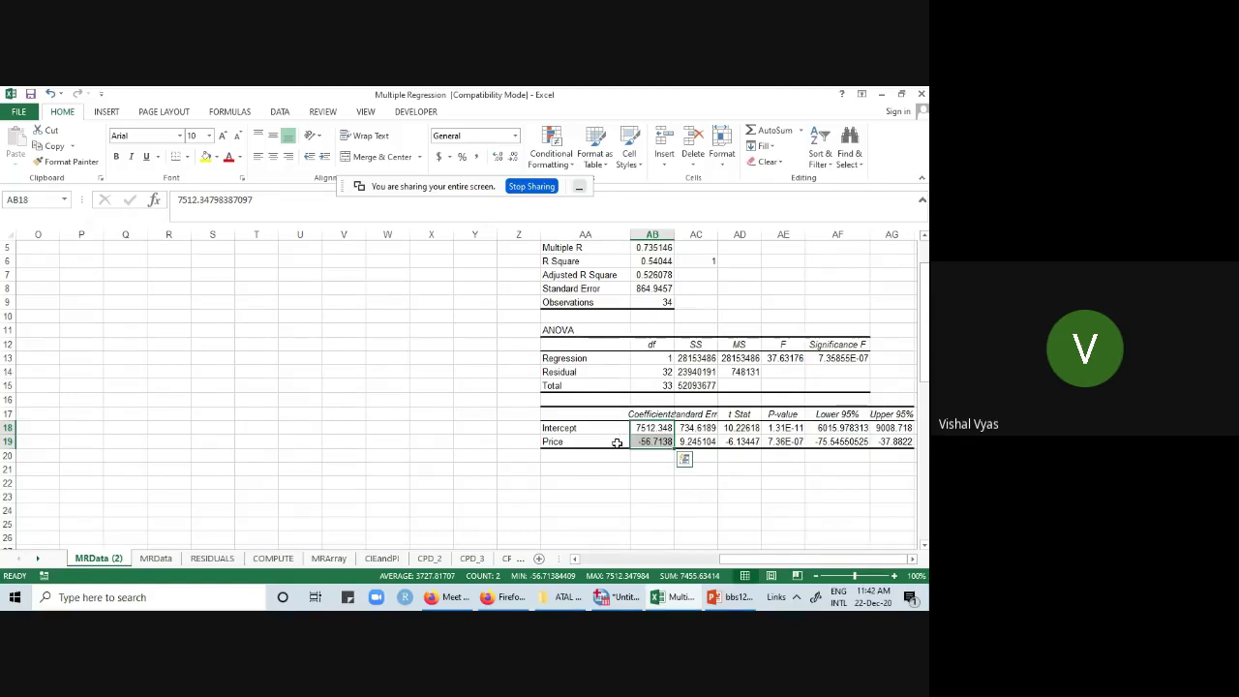
click(655, 445)
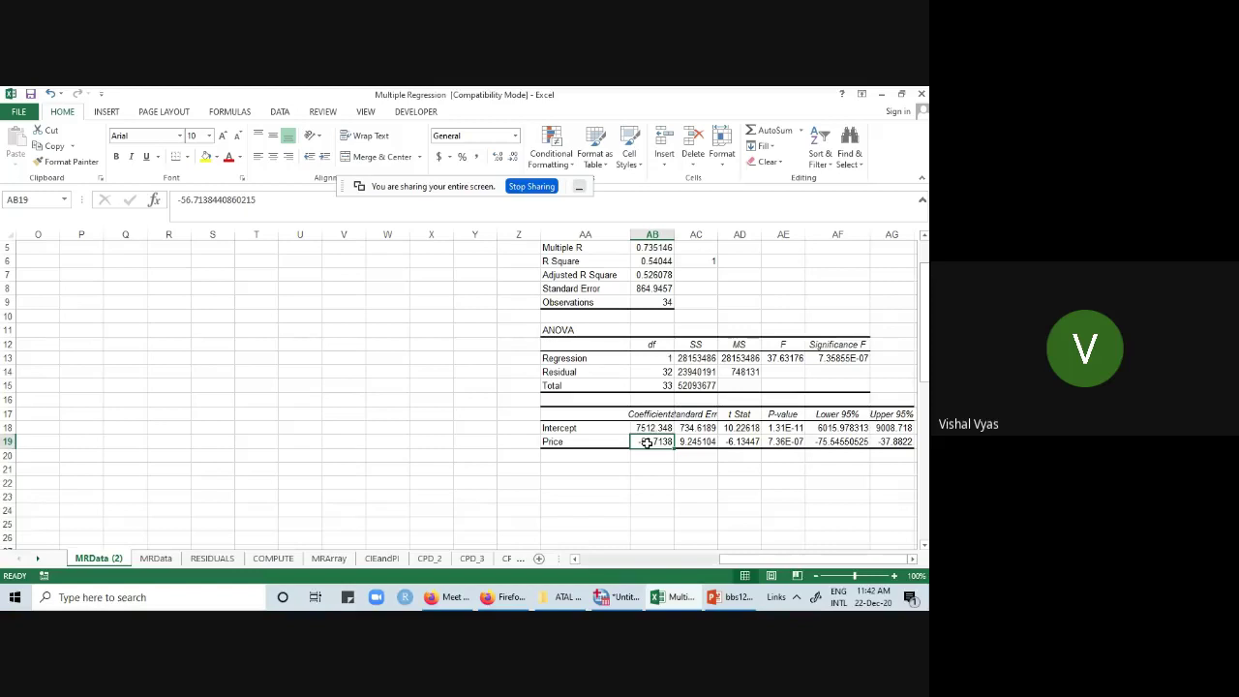
click(656, 429)
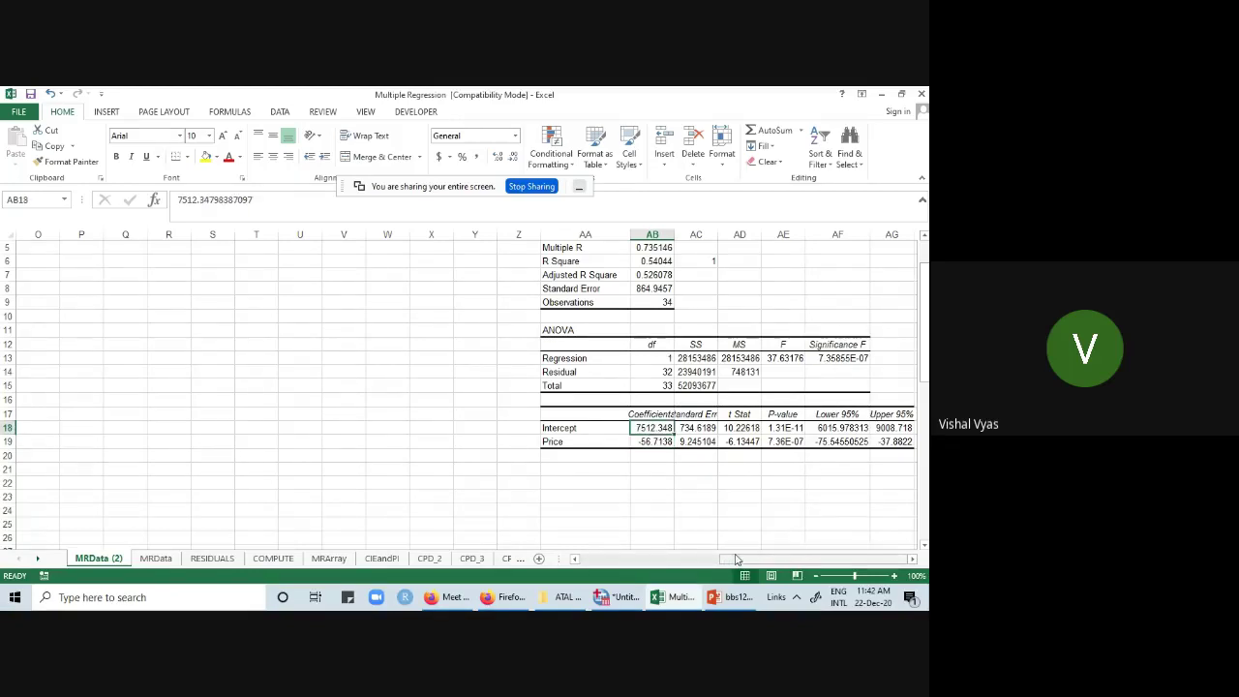
- Copy the Intercept and Price coefficients from AB18:AB19 and paste them as values into N1:N2
drag(661, 427, 661, 441)
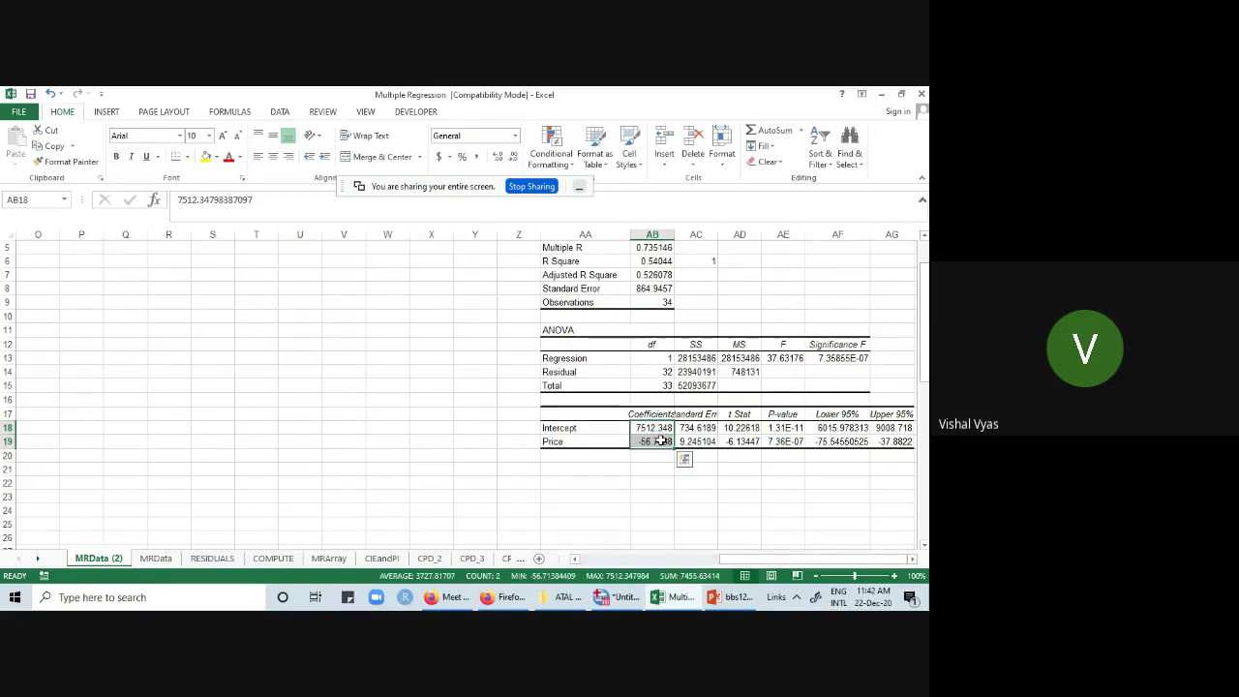
key(ctrl+c)
drag(742, 559, 603, 562)
scroll(584, 403, up, 2)
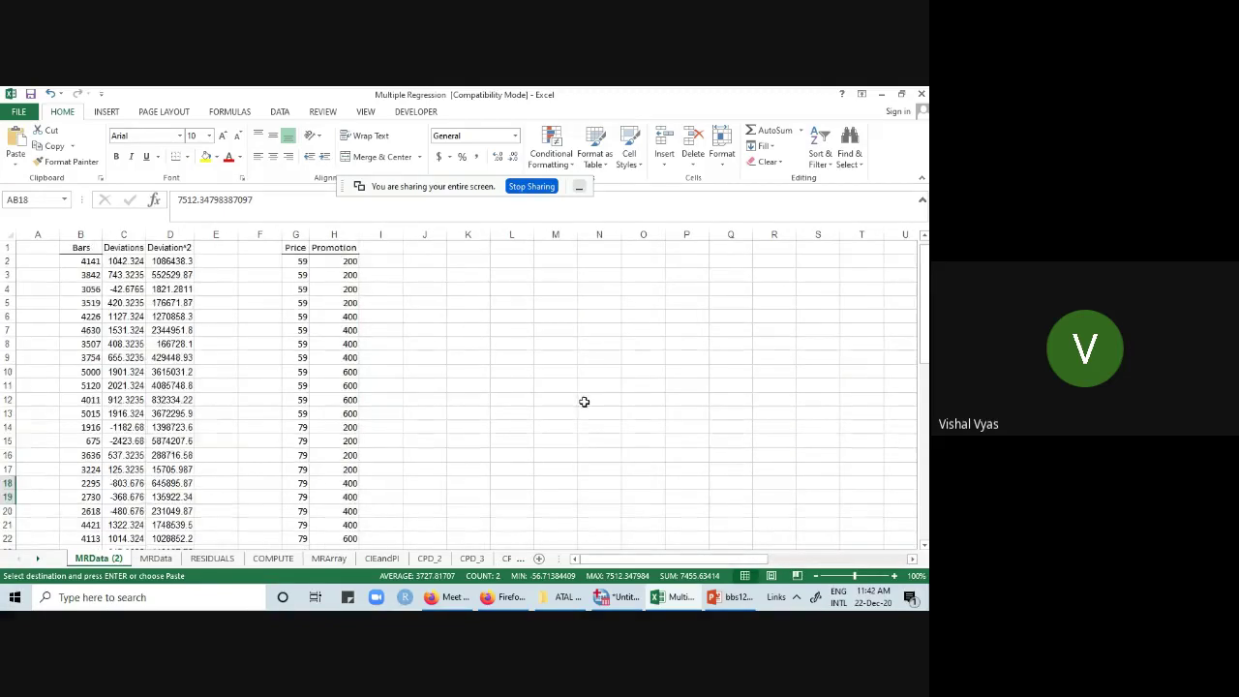
click(613, 249)
right_click(609, 249)
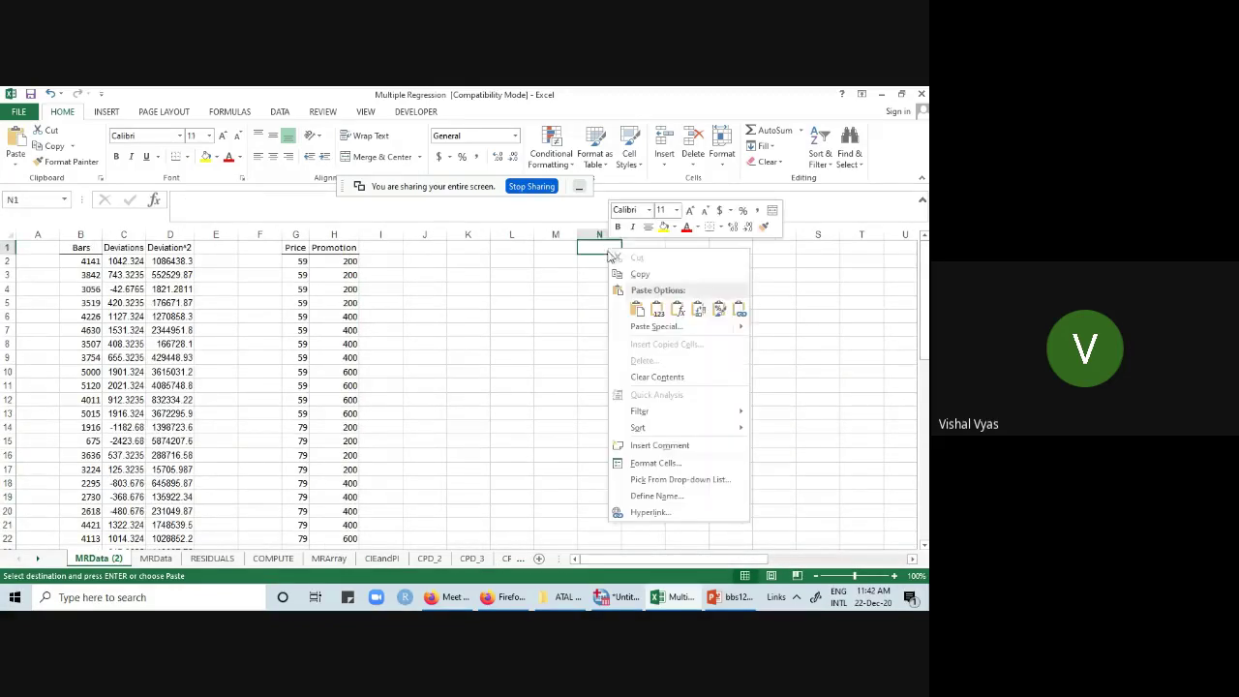
click(657, 308)
click(663, 327)
- Label the two copied coefficients by entering Alpha in M1 and Beta in M2
click(573, 249)
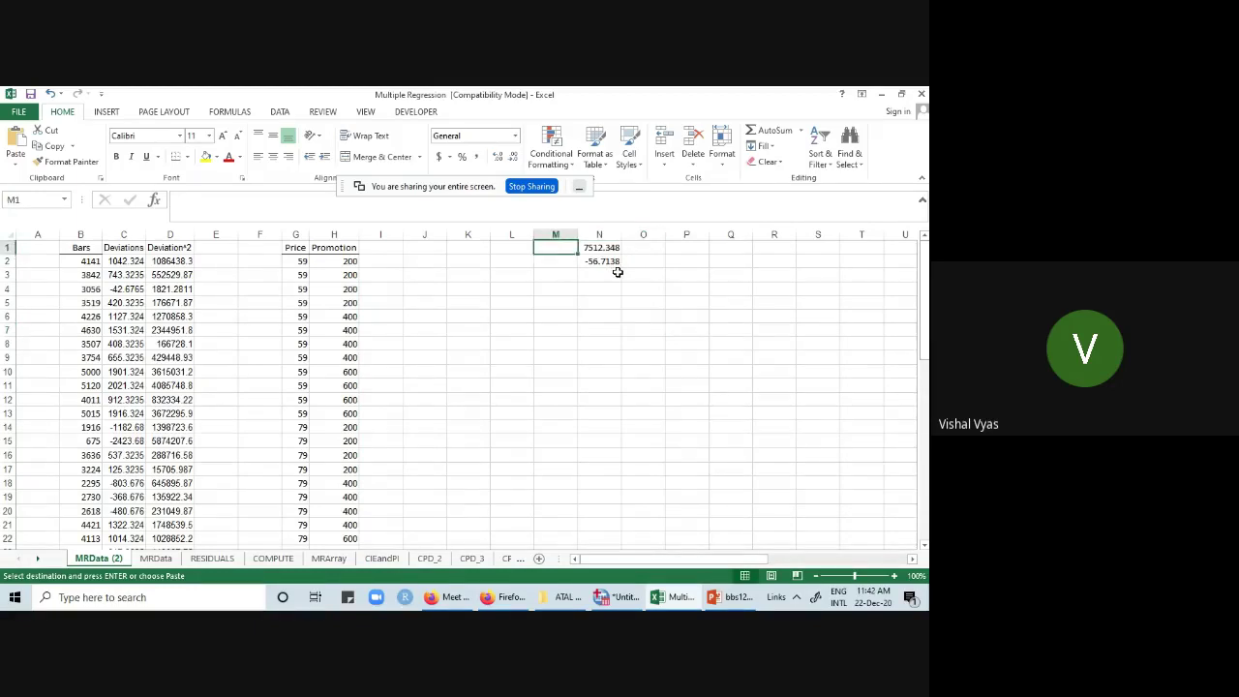
text(Alp)
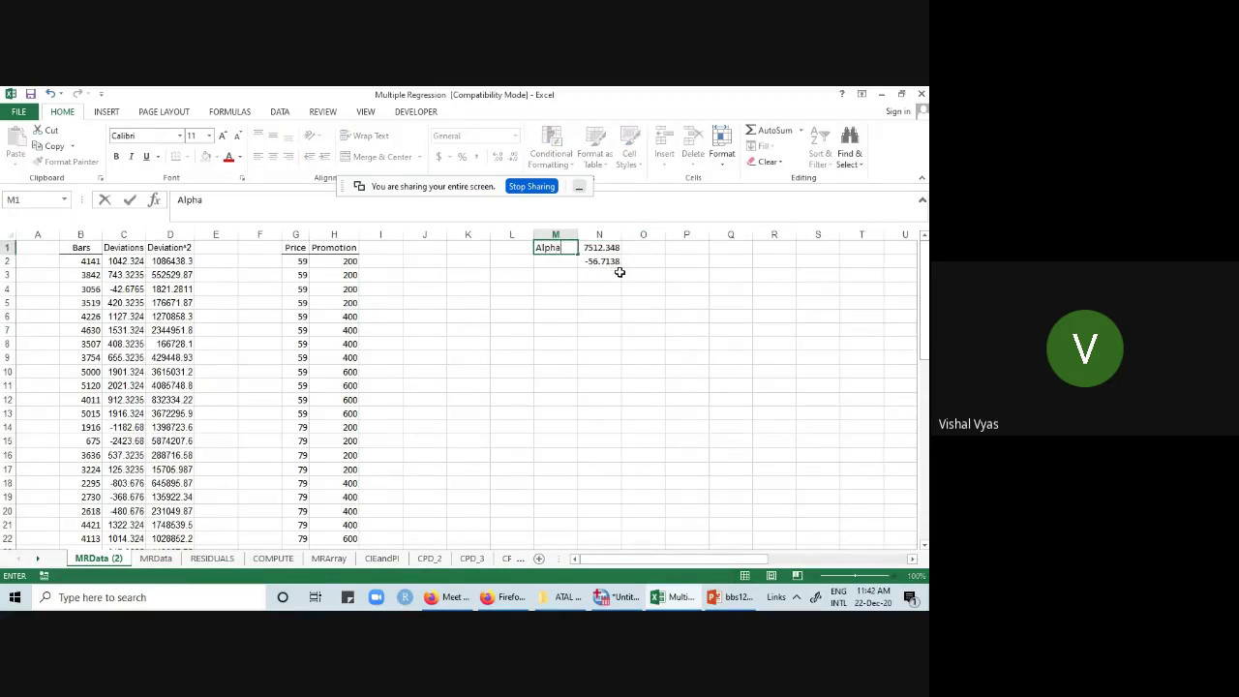
text(ha)
click(571, 262)
text(B)
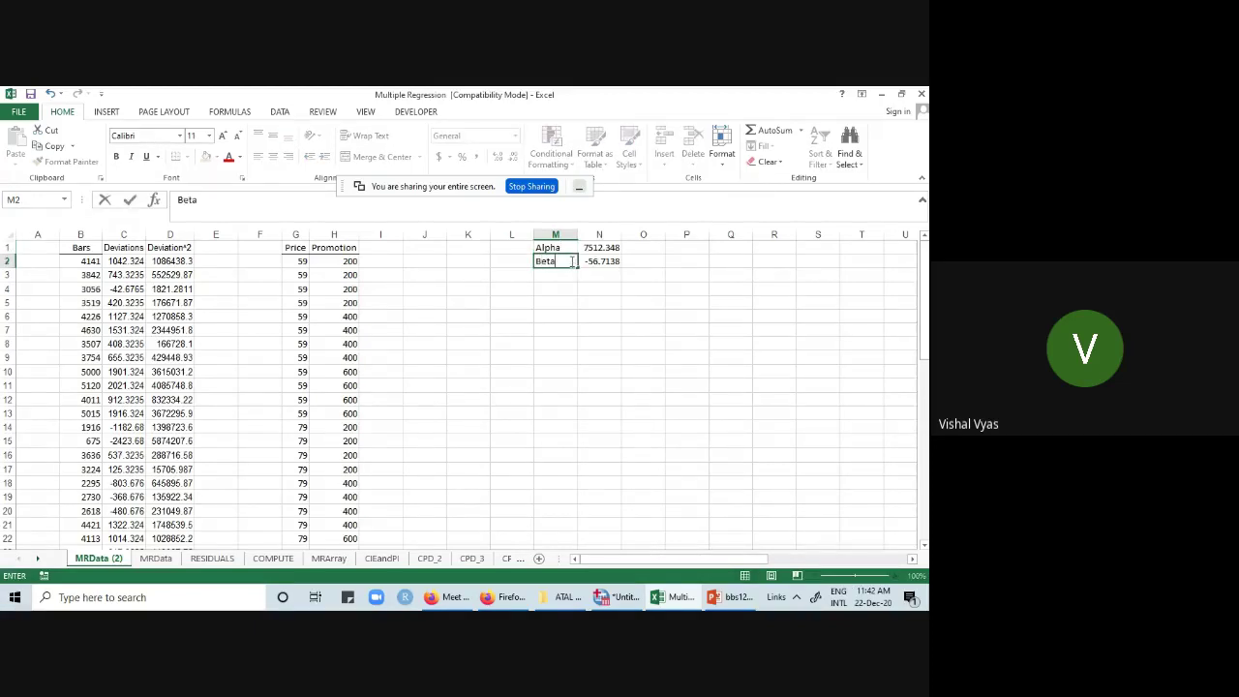
text(eta)
click(730, 318)
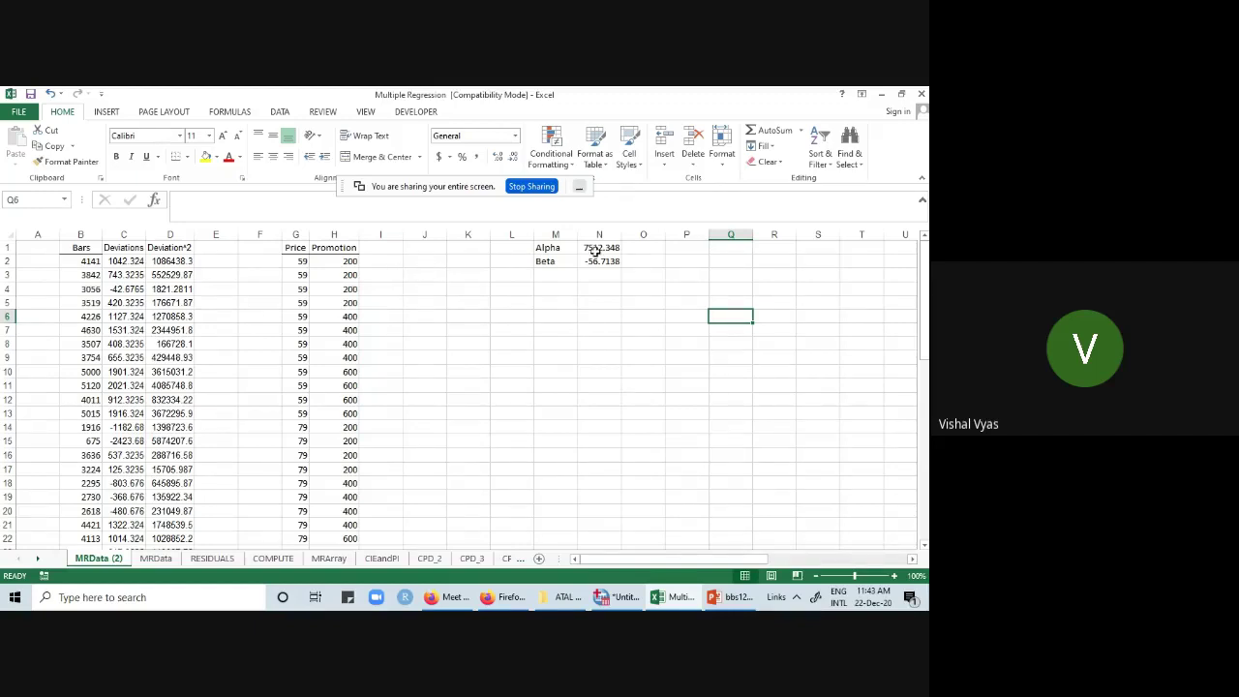
- Enter the formula =N1+(N2*G2) in J2 to predict Bars from Price, keeping the workbook open
drag(593, 248, 598, 261)
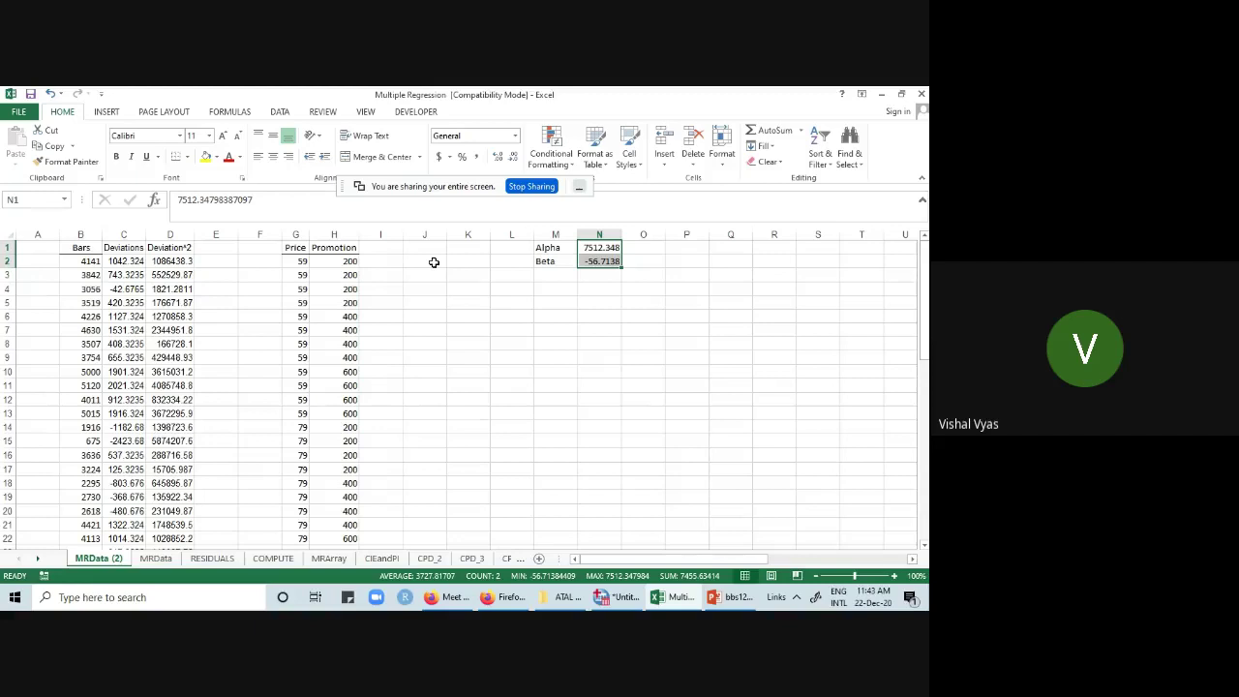
click(434, 263)
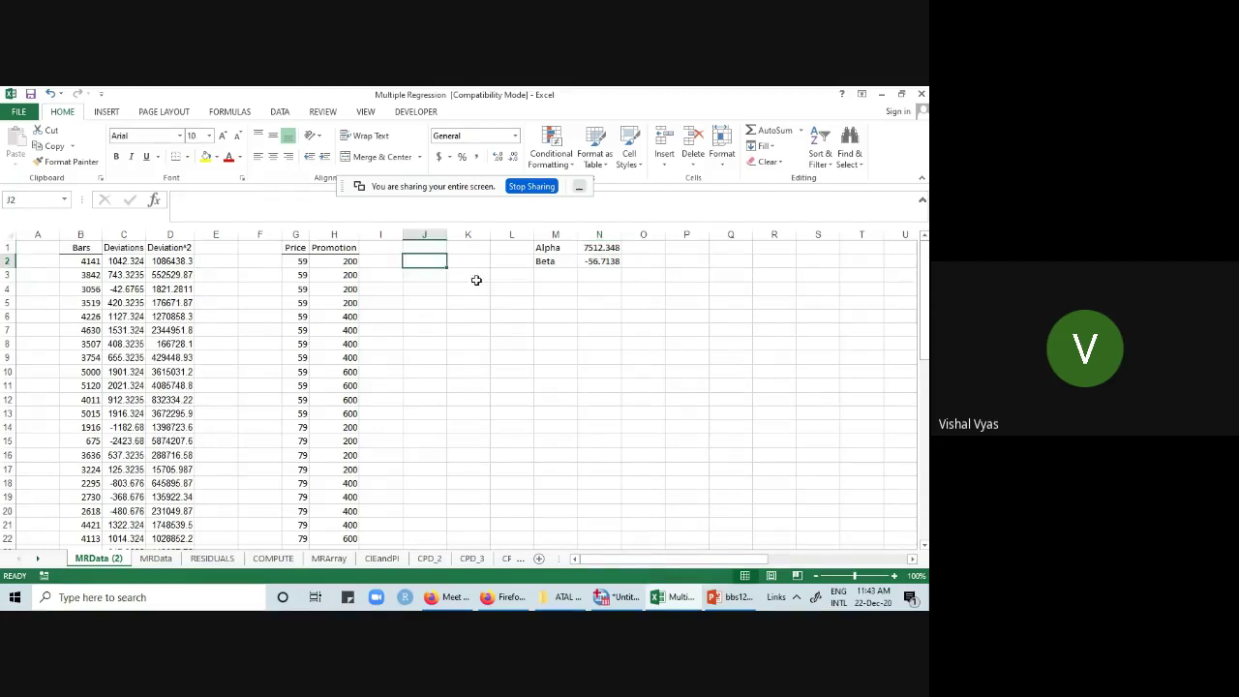
text(=)
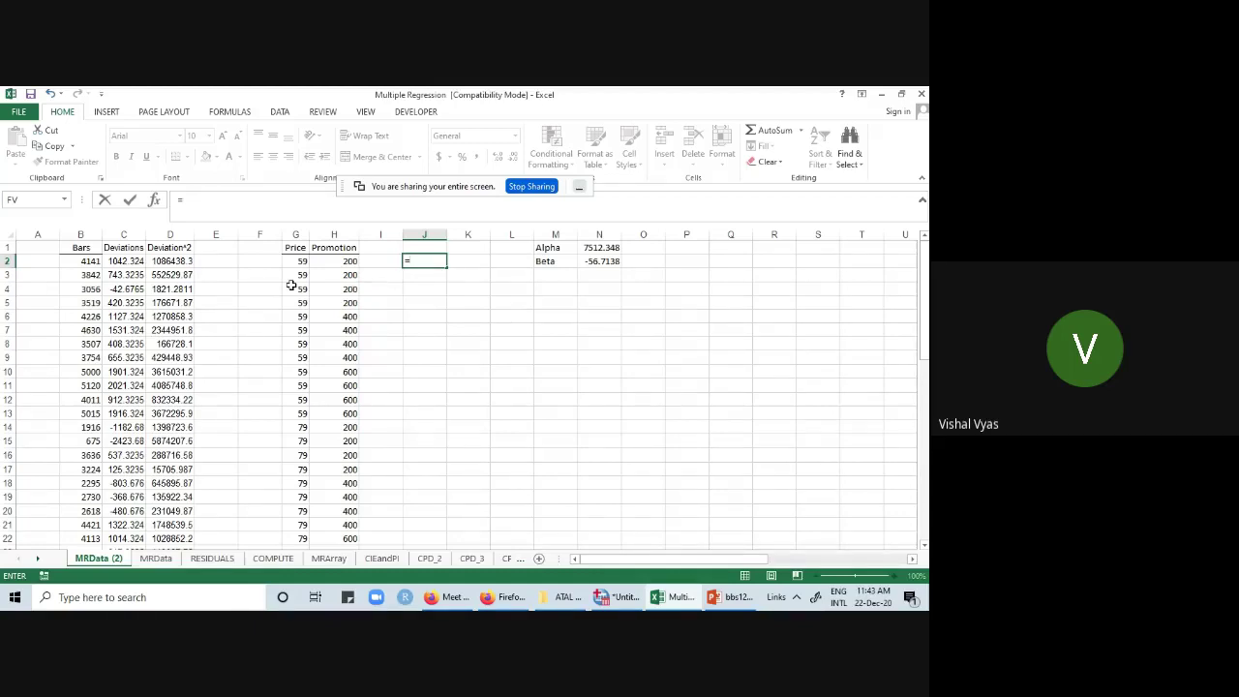
click(614, 248)
text(+)
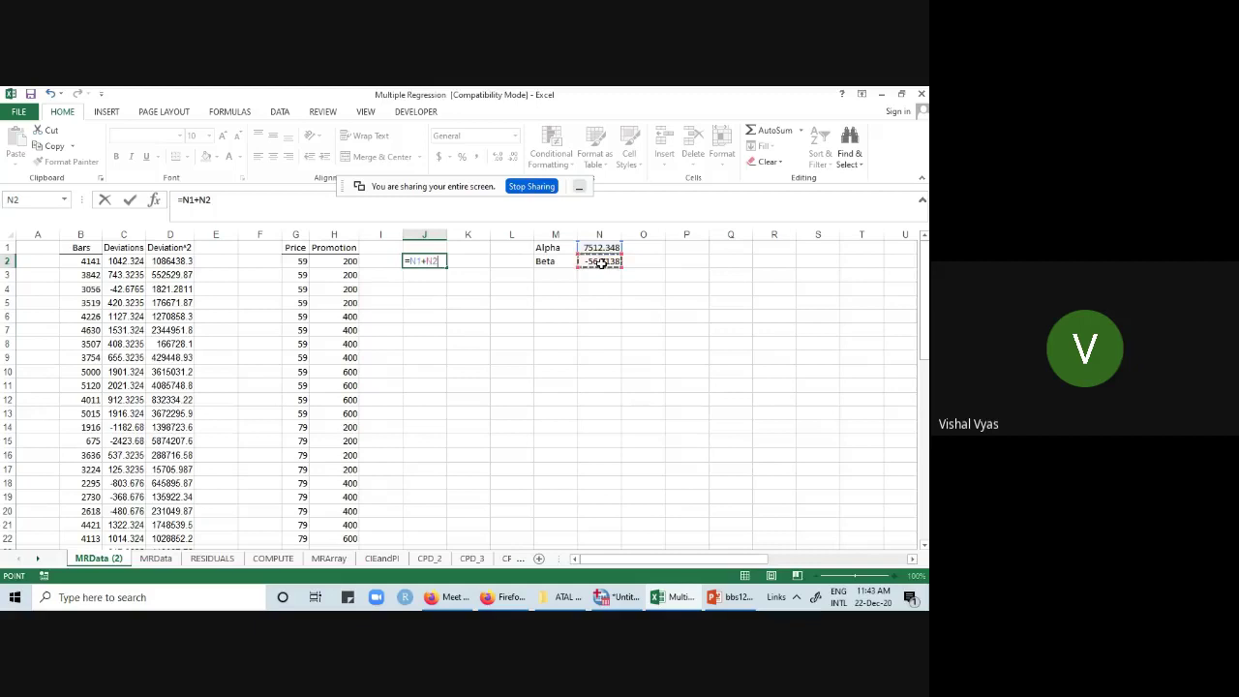
click(601, 263)
click(300, 262)
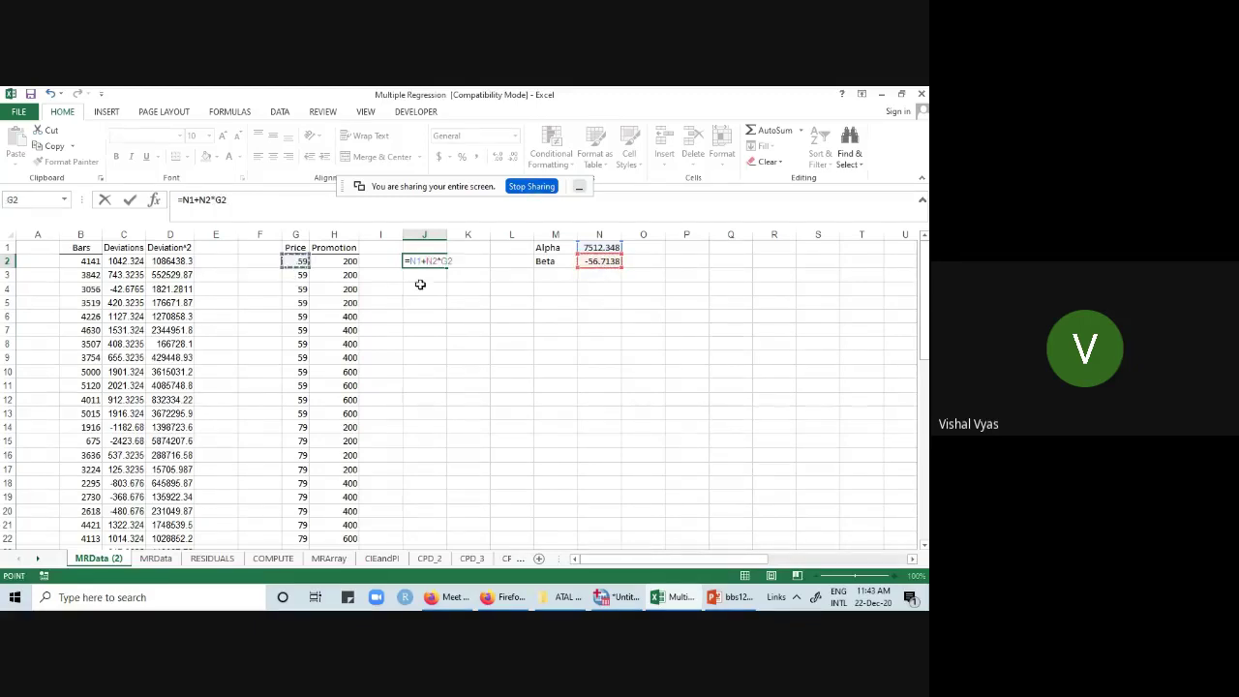
click(427, 261)
text(()
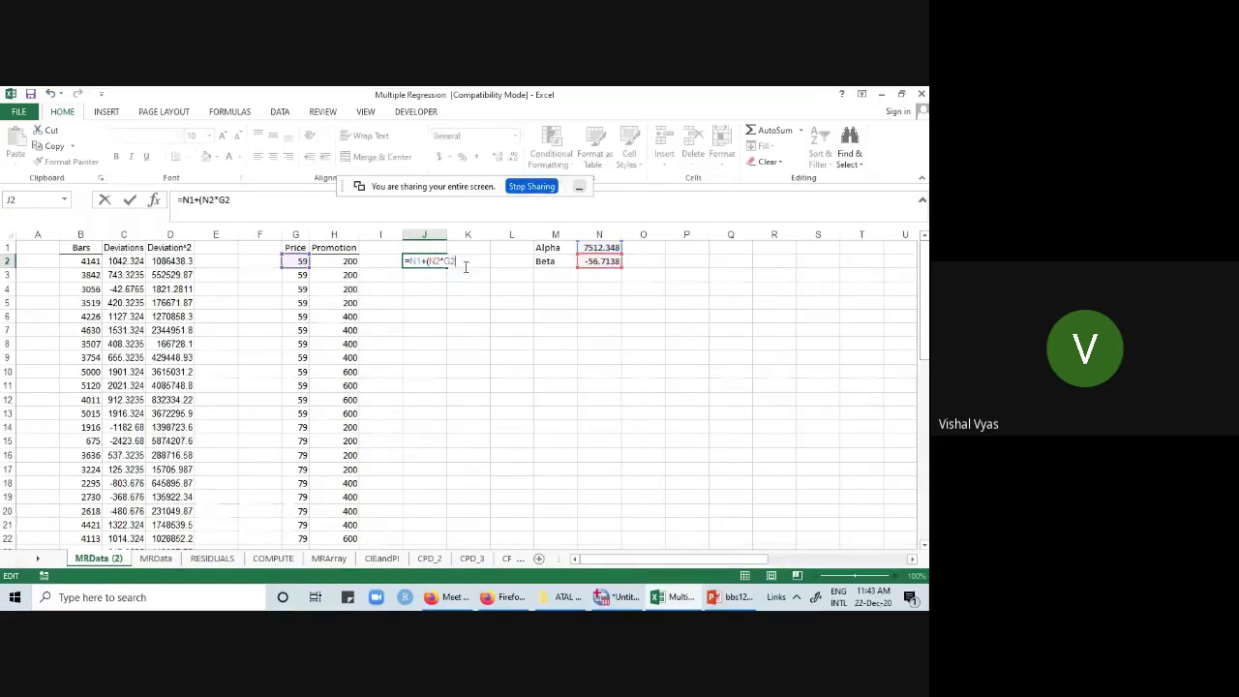
text())
click(419, 261)
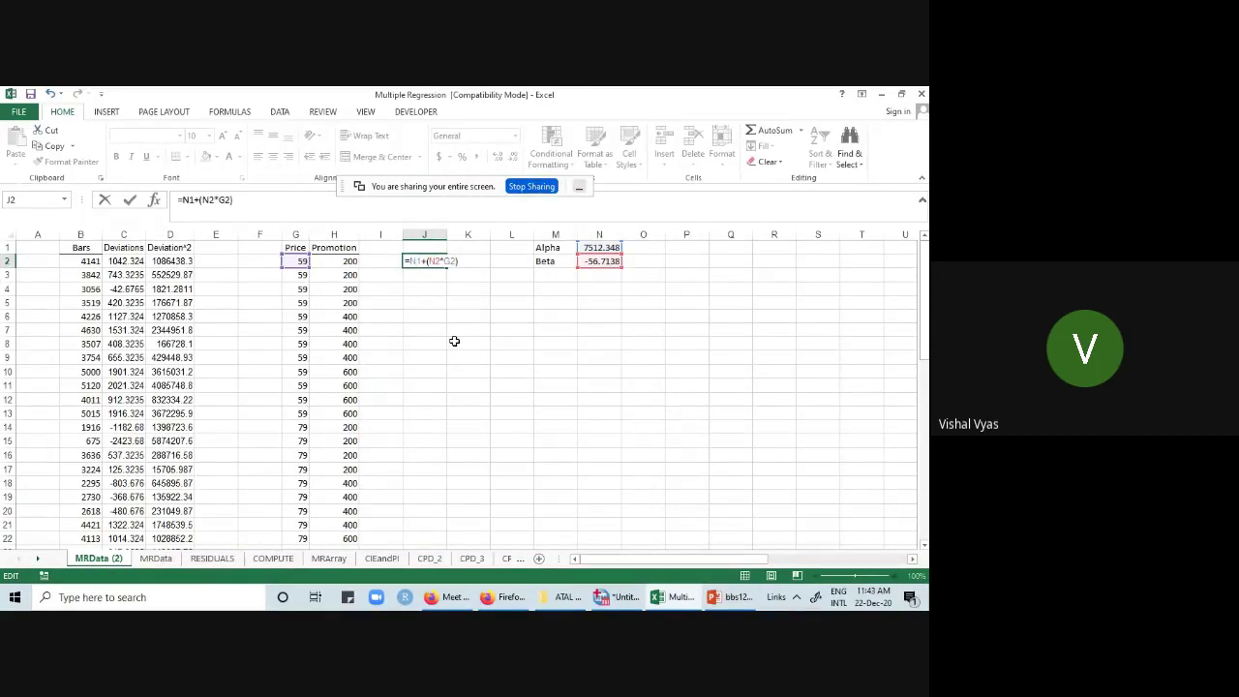
key(alt+F4)
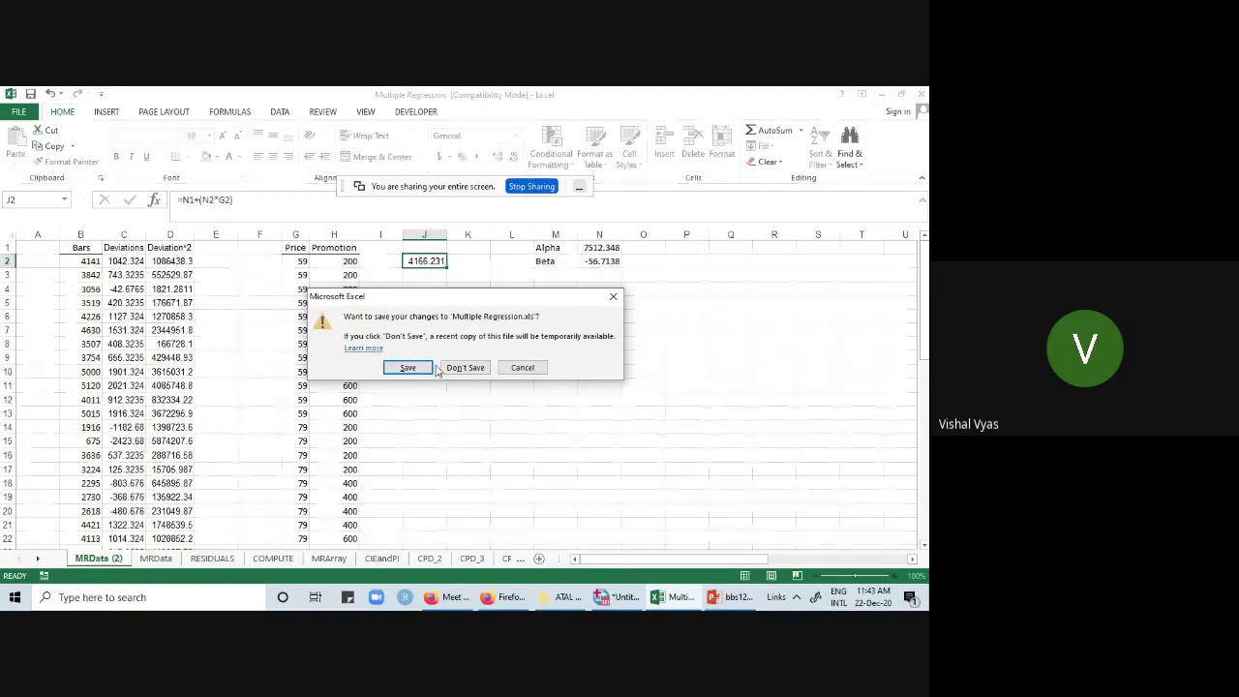
click(523, 368)
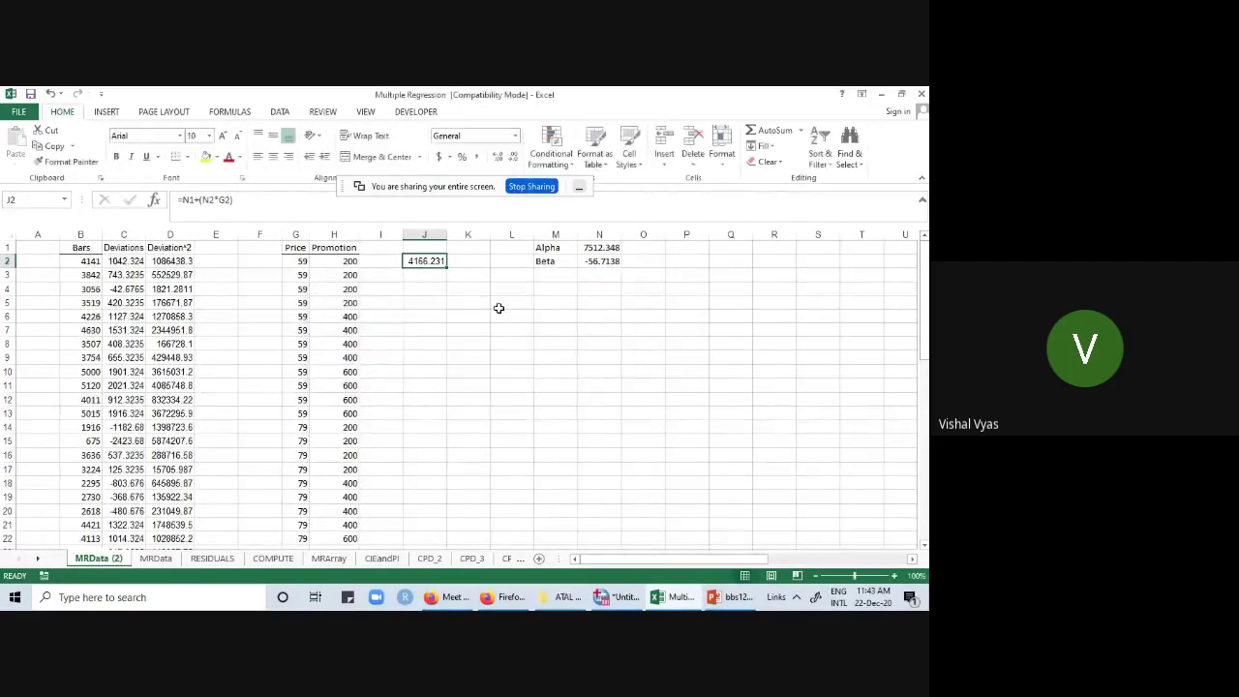
- Make the Alpha and Beta references absolute in J2 as =$N$1+($N$2*G2), and fill the formula down to J35
double_click(432, 261)
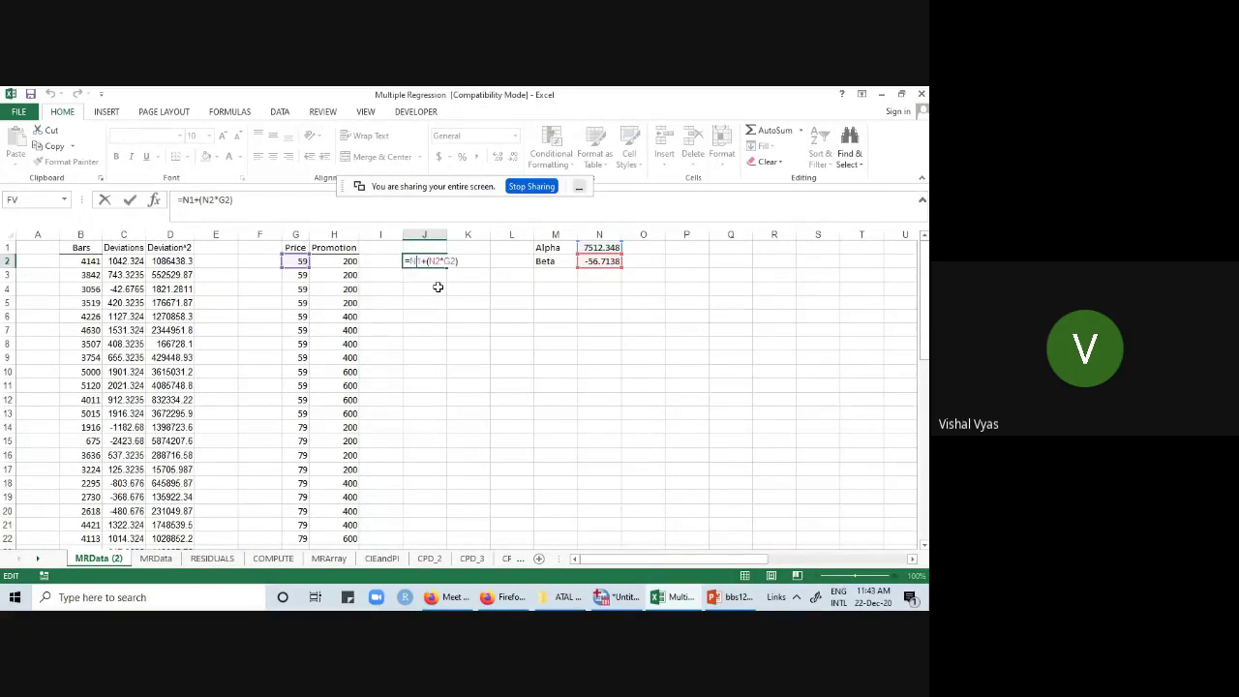
key(F4)
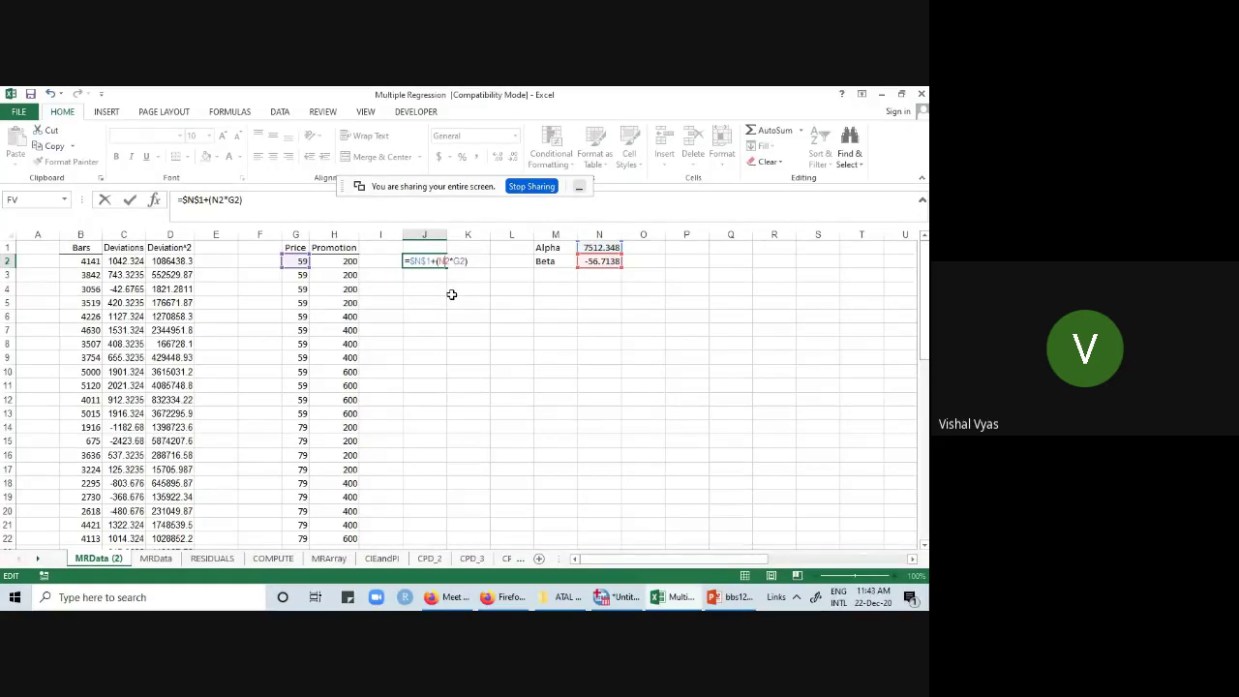
key(F4)
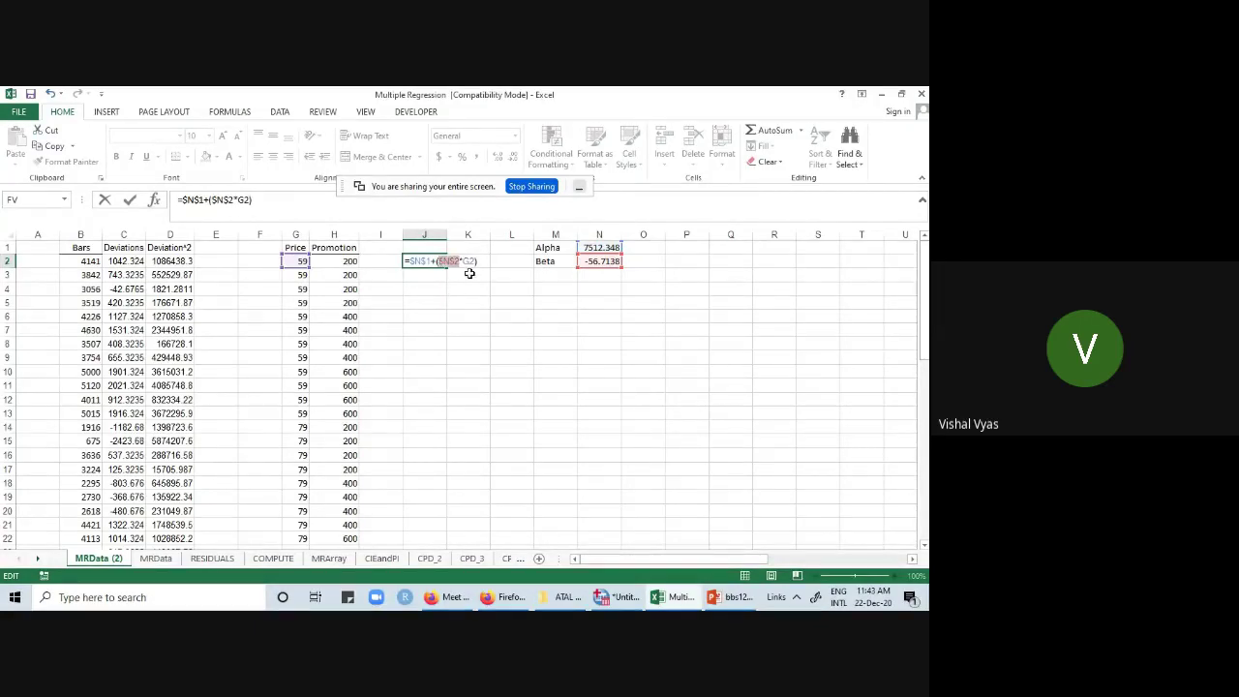
click(492, 328)
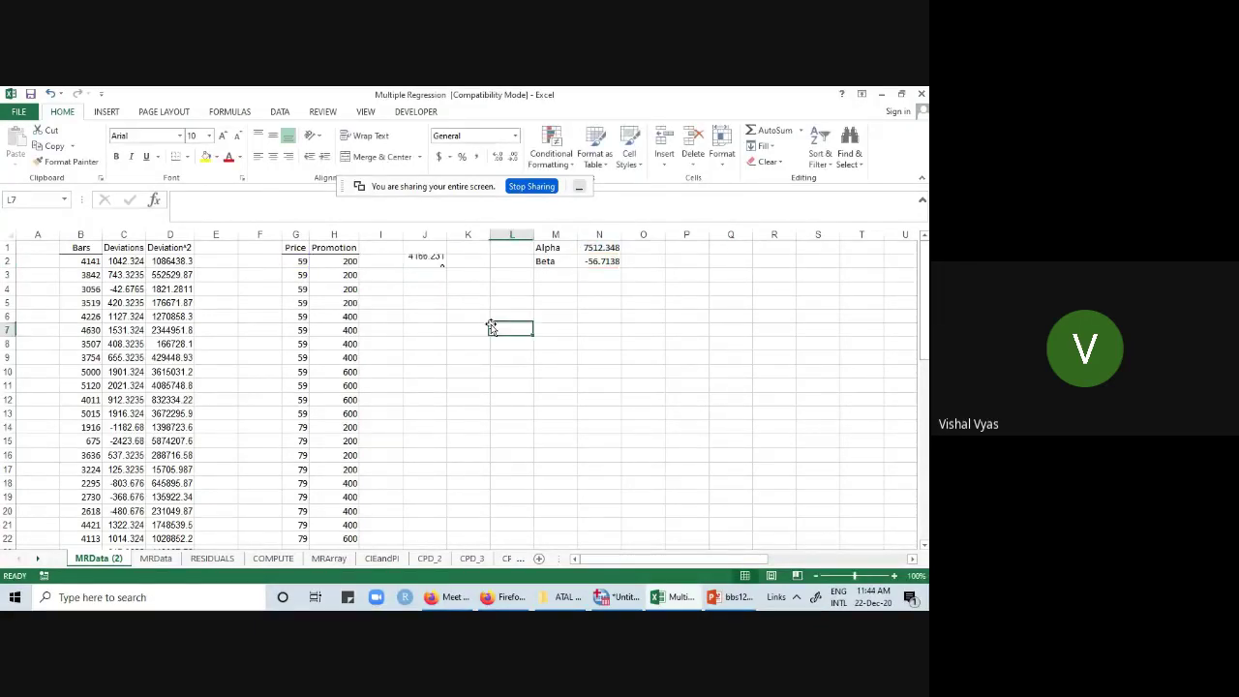
click(438, 262)
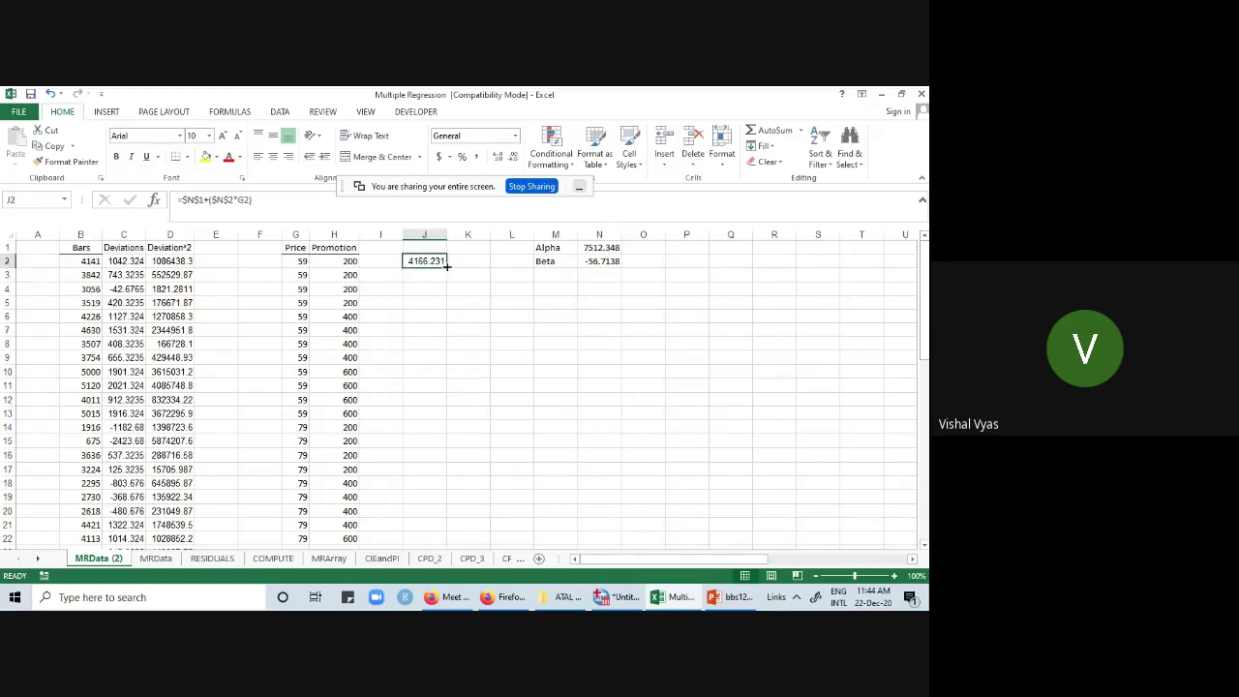
drag(445, 271, 429, 304)
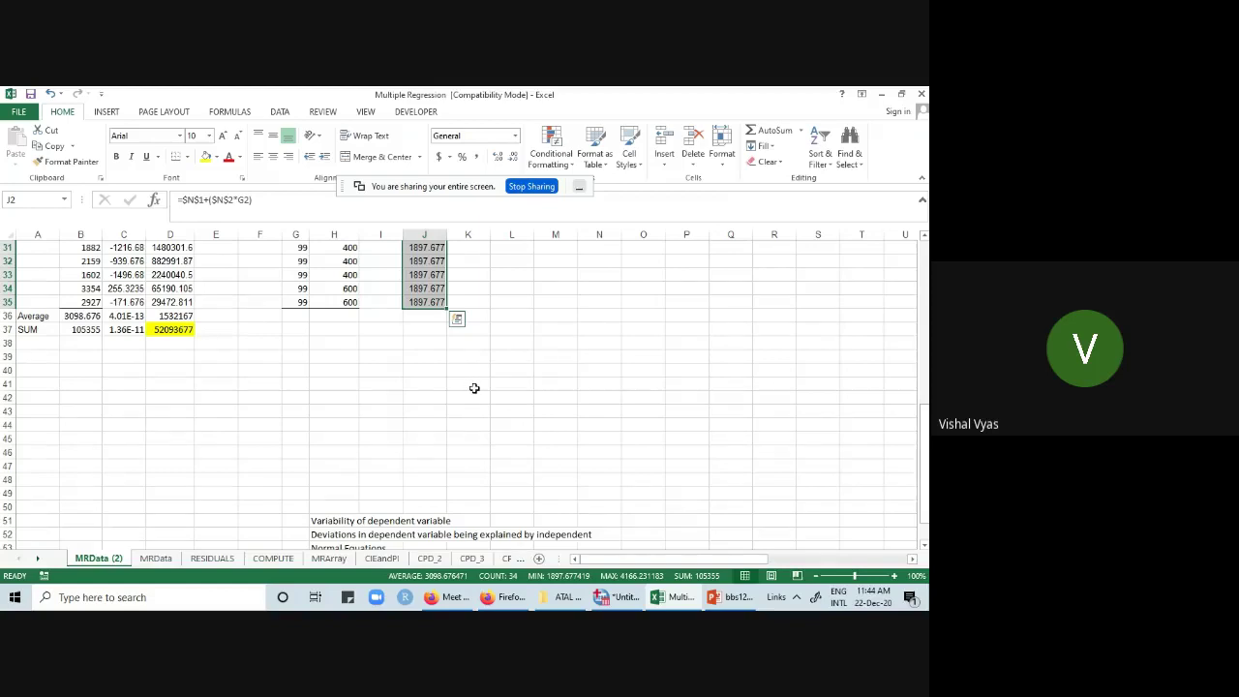
- Enter the column headings Pred in J1 and Difference in K1
scroll(479, 390, up, 4)
scroll(489, 397, up, 6)
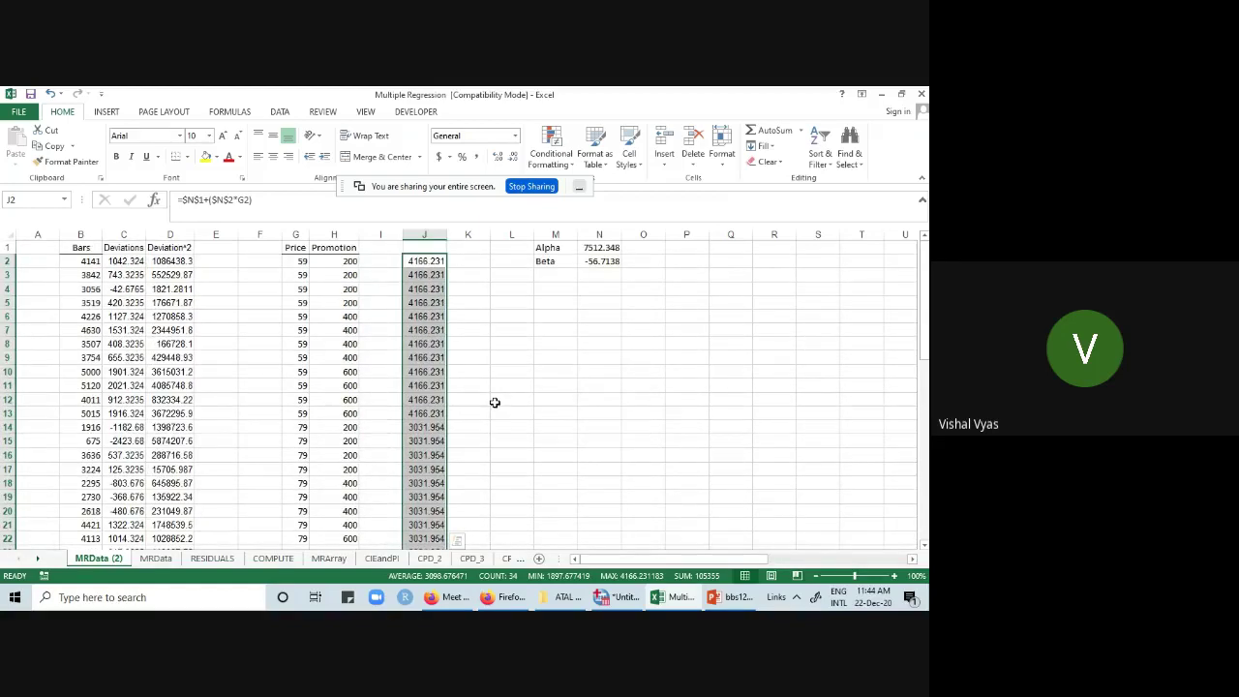
click(426, 249)
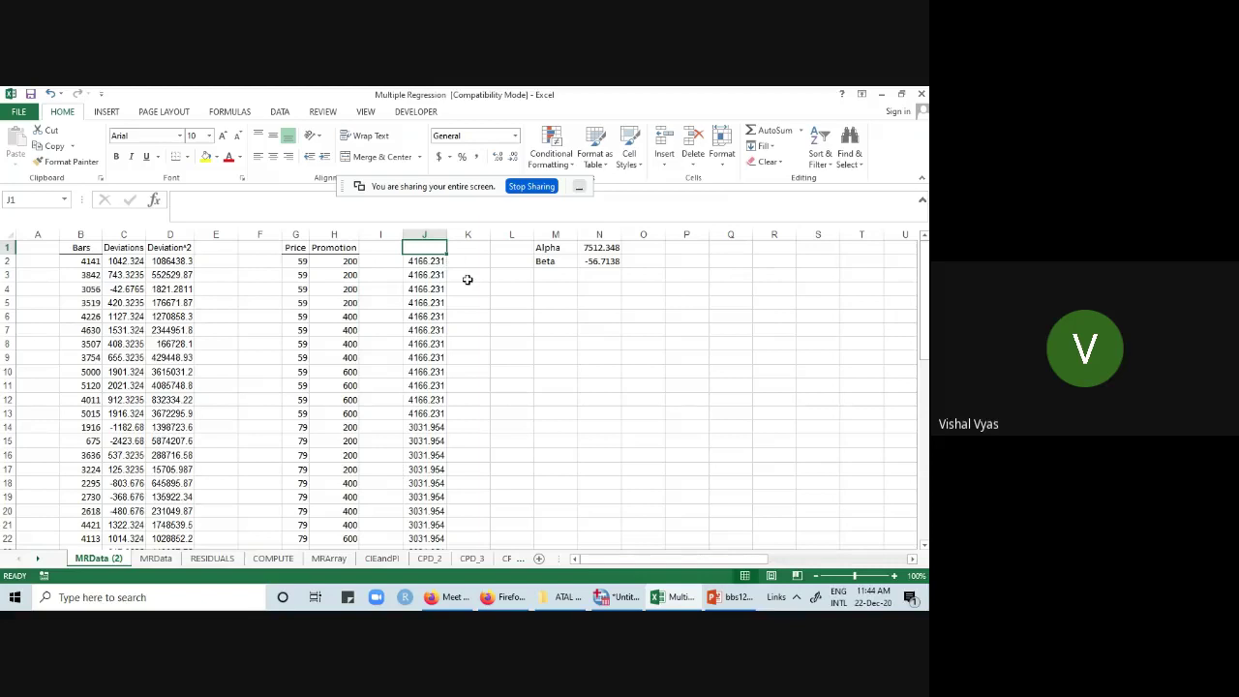
text(Pred)
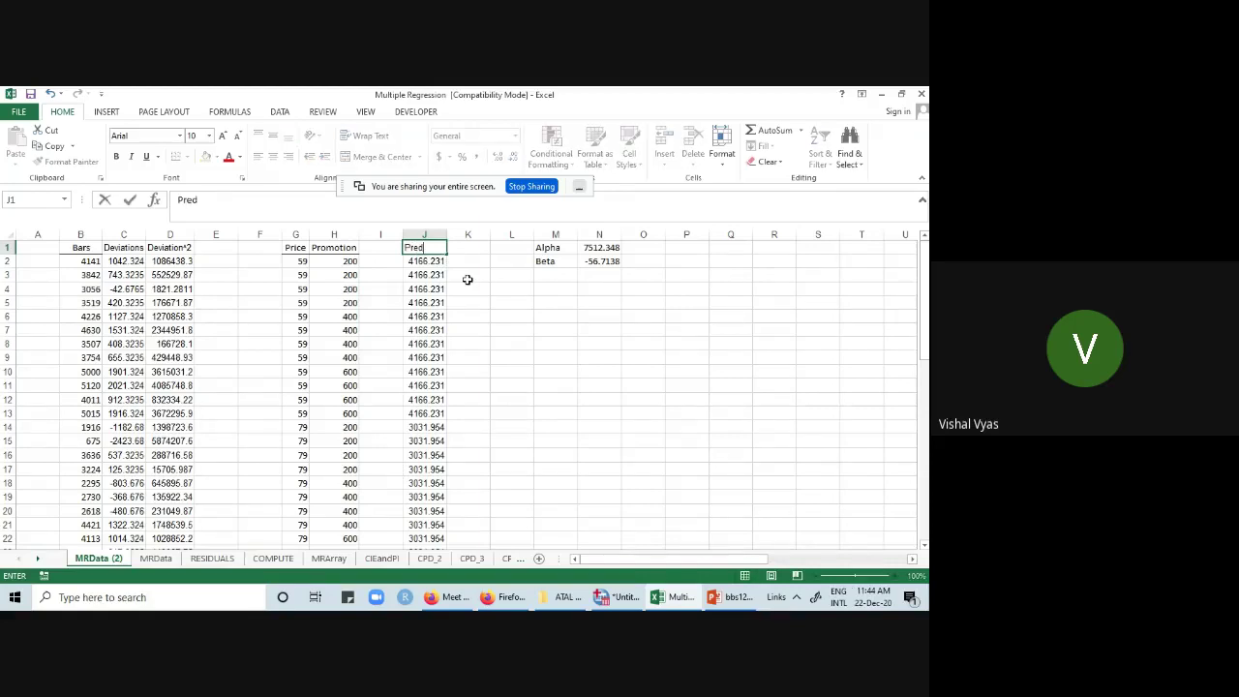
click(578, 298)
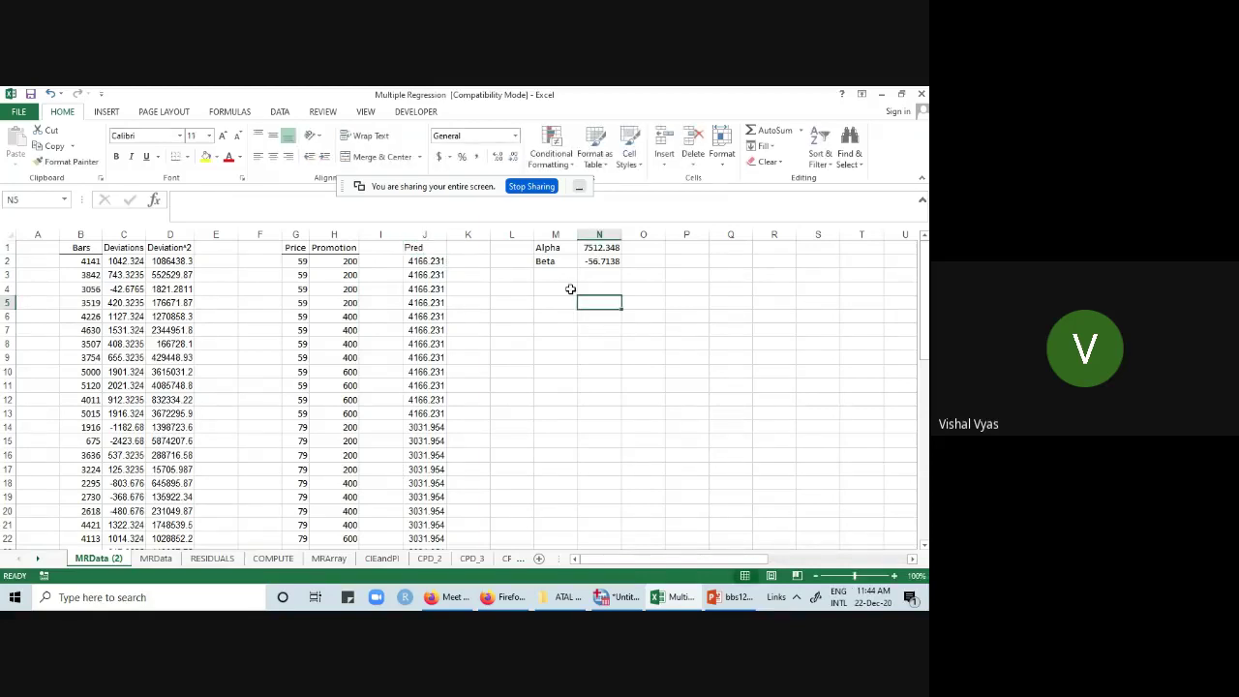
click(439, 263)
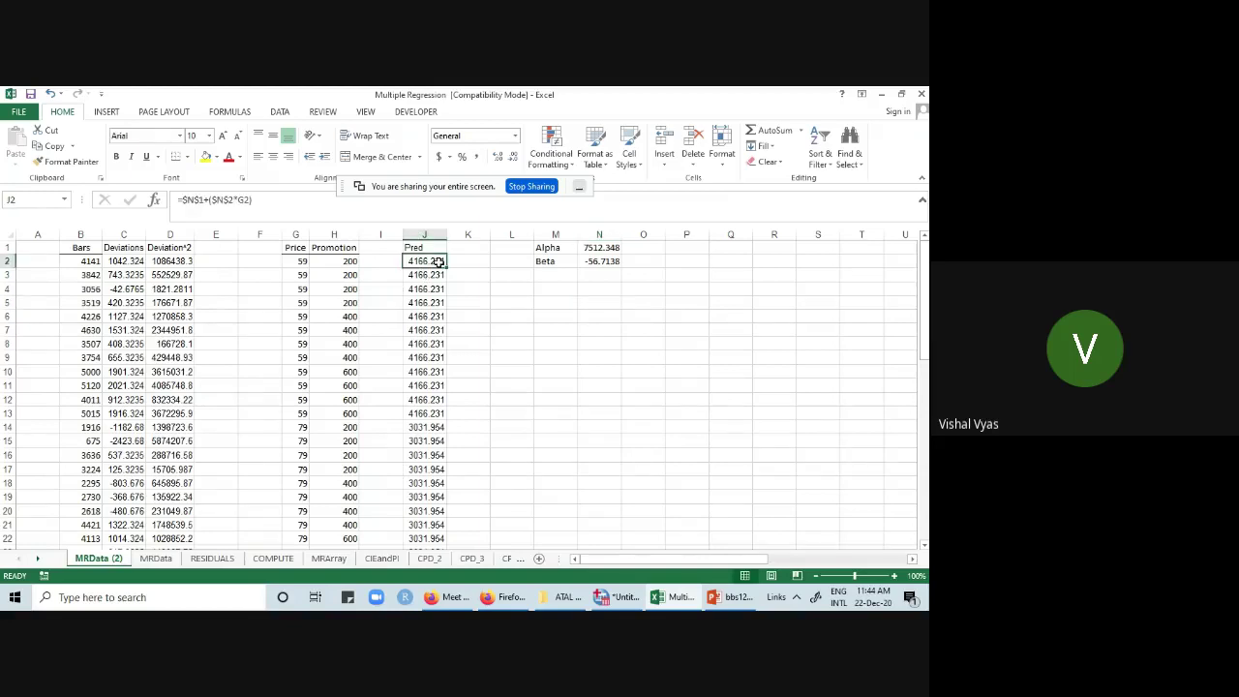
click(469, 248)
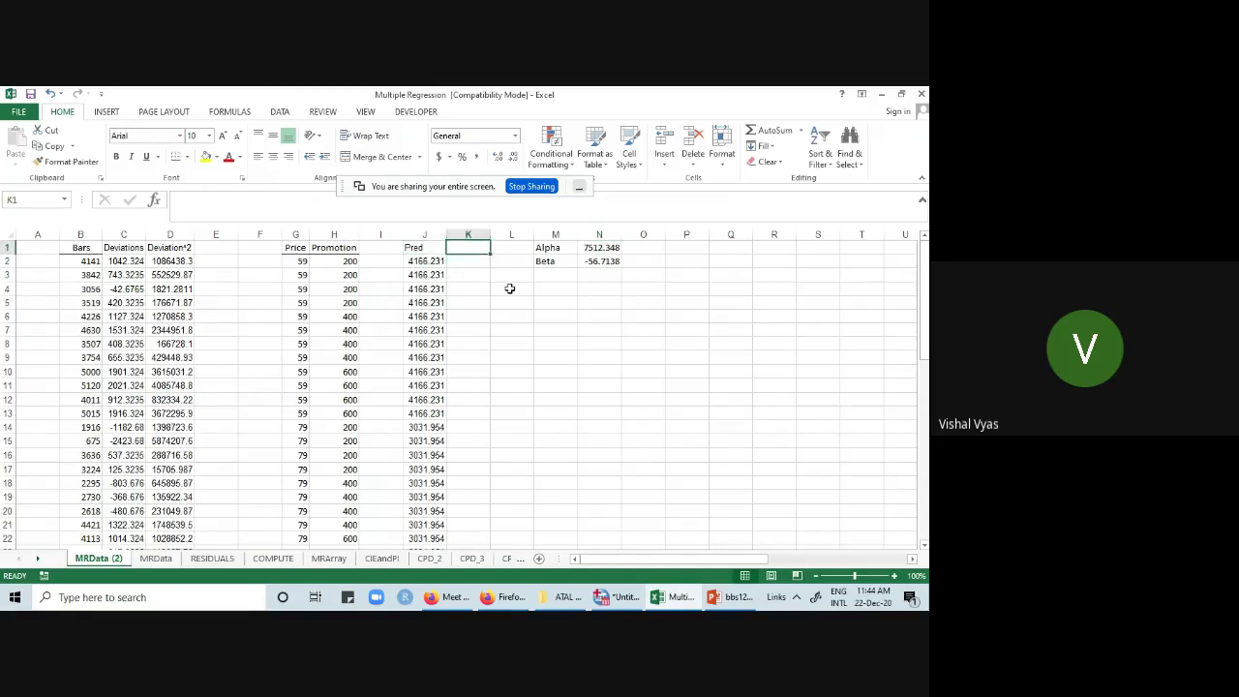
text(Di)
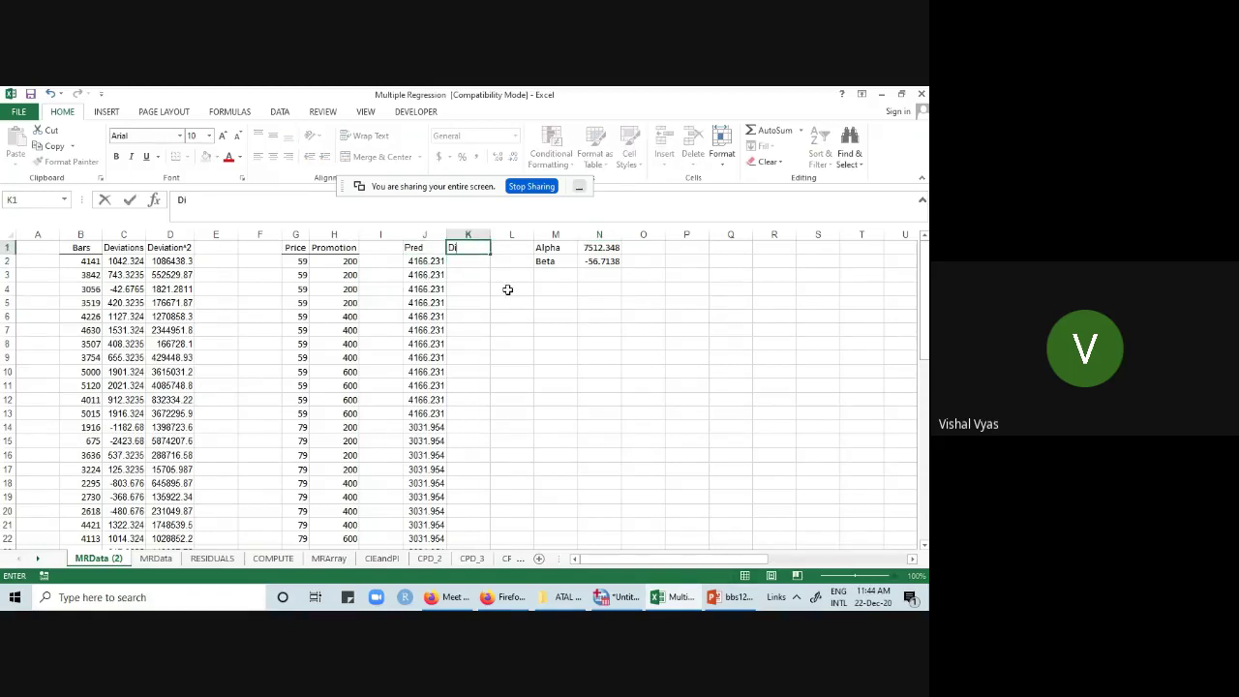
text(fference)
- Enter =B2-J2 in K2 to subtract predicted from actual Bars, and fill the formula down to K35
click(469, 264)
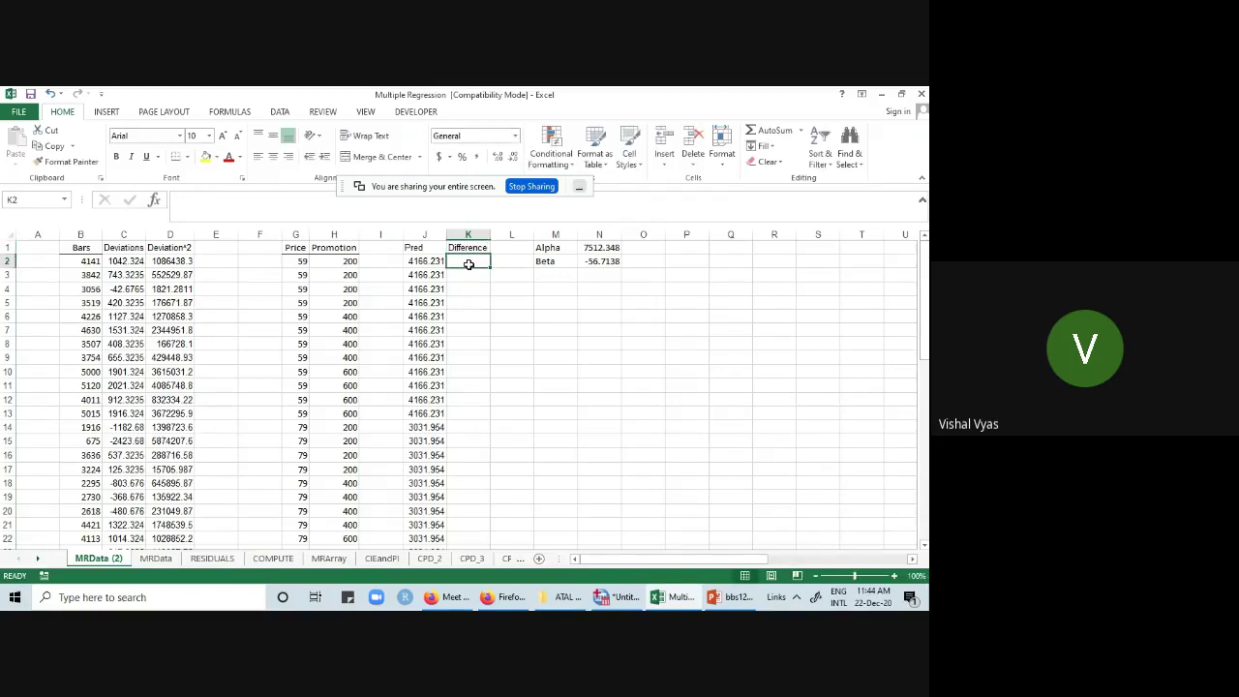
text(=)
click(87, 260)
text(-)
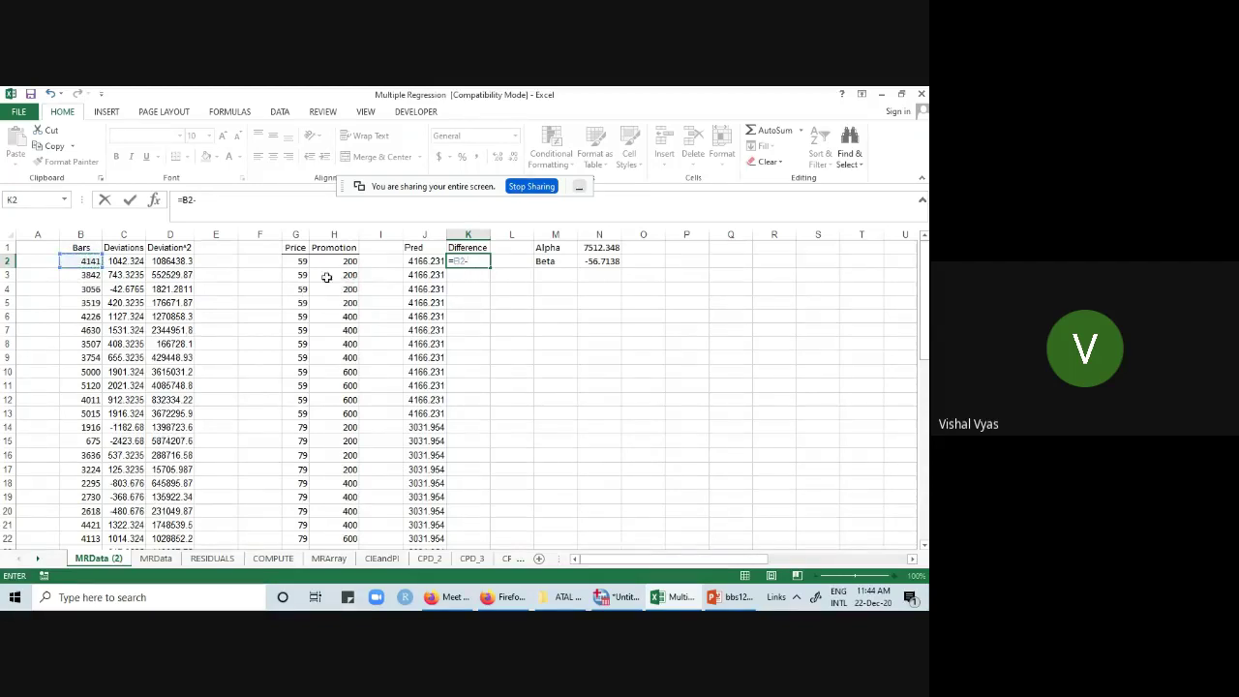
click(413, 263)
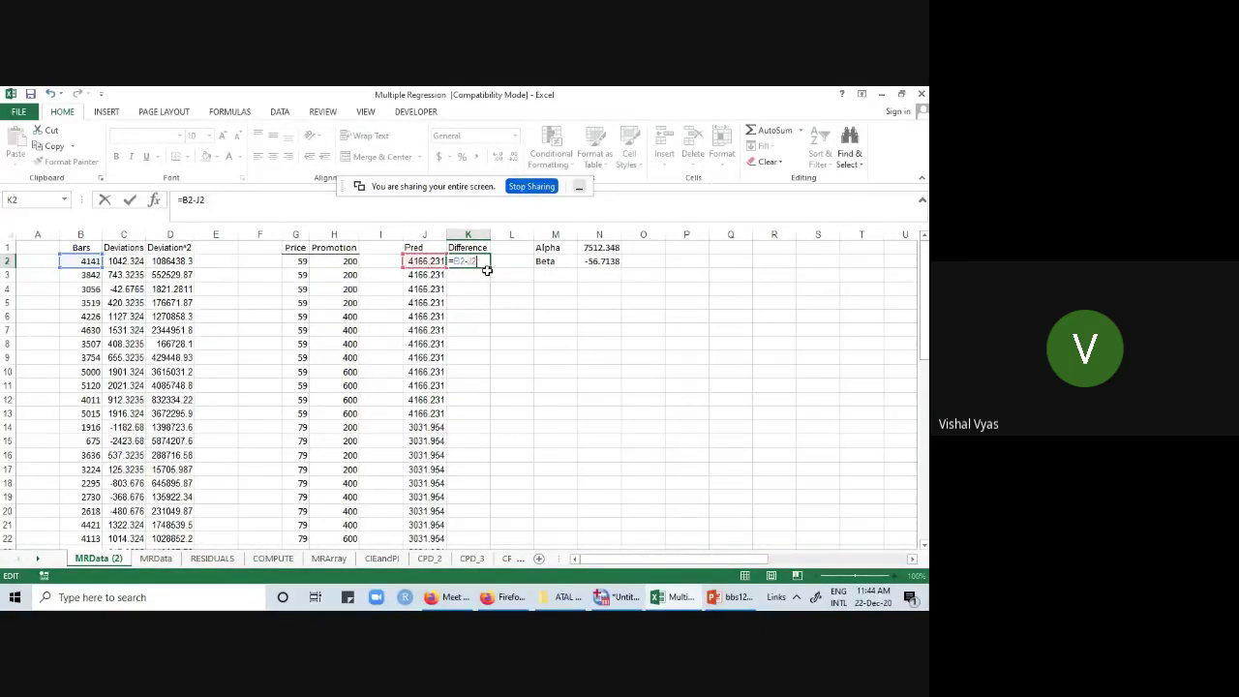
key(Return)
click(499, 287)
click(478, 263)
drag(490, 269, 494, 515)
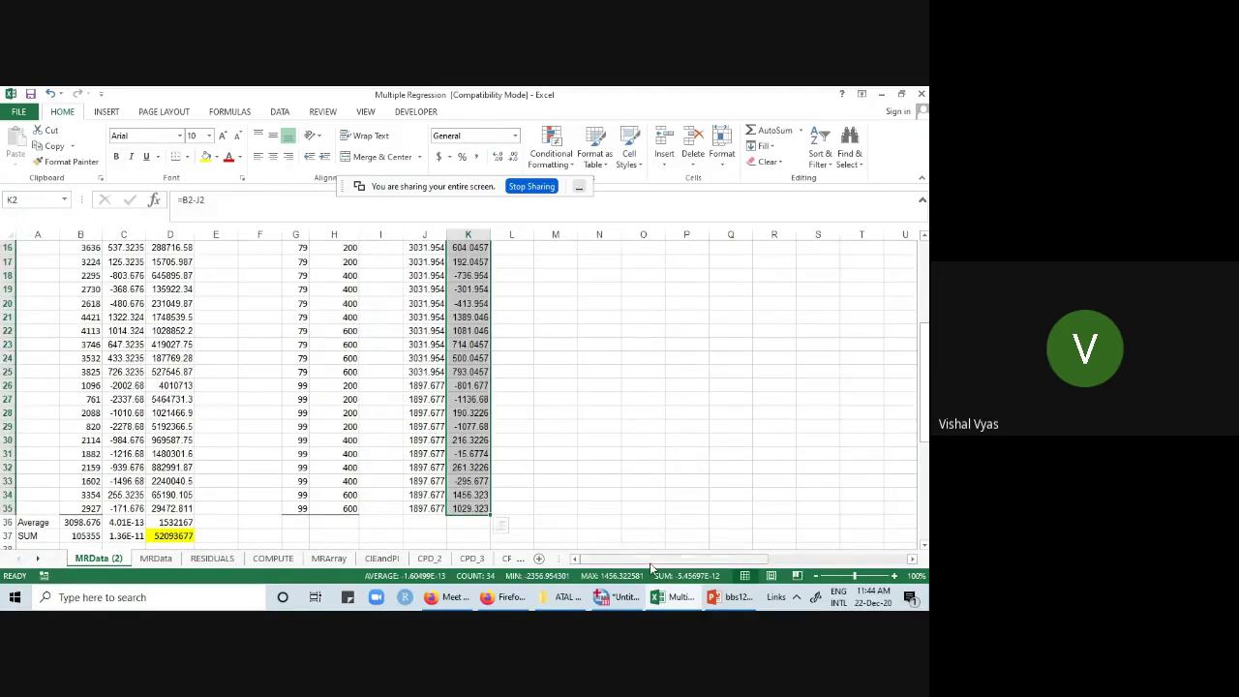
- Start the Regression analysis tool and set its Input Y Range to the Bars data in $B$1:$B$35
drag(651, 566, 835, 526)
scroll(803, 459, up, 5)
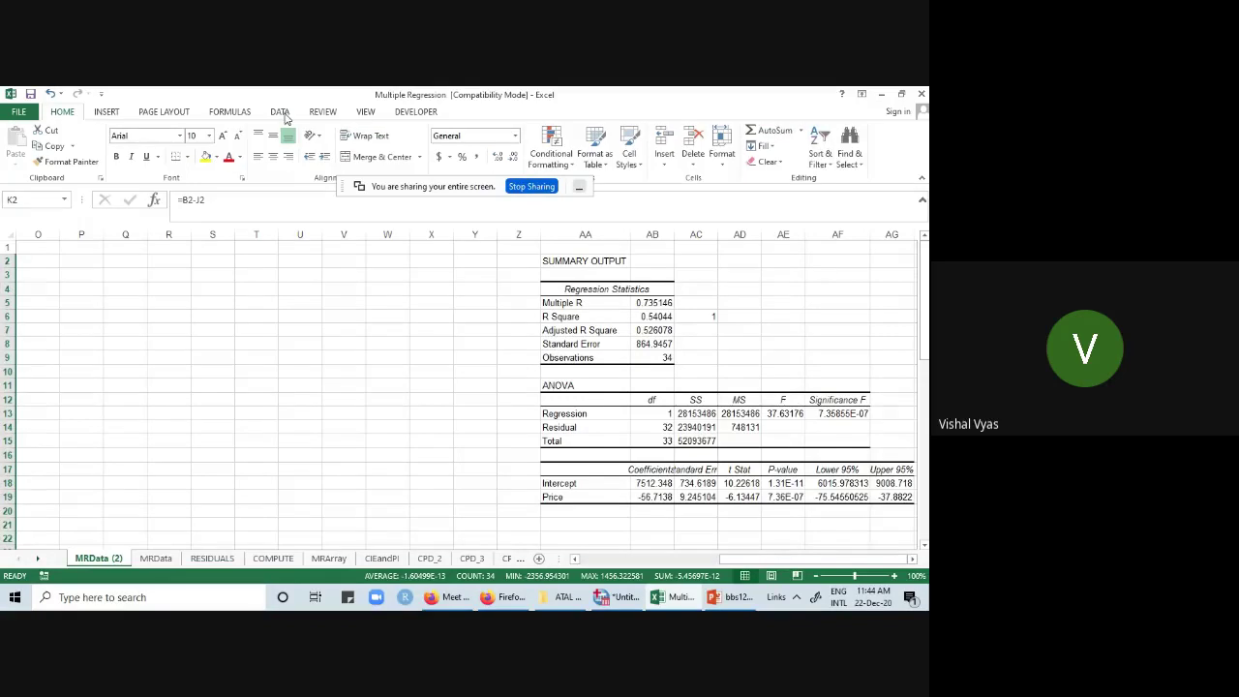
click(281, 113)
click(863, 130)
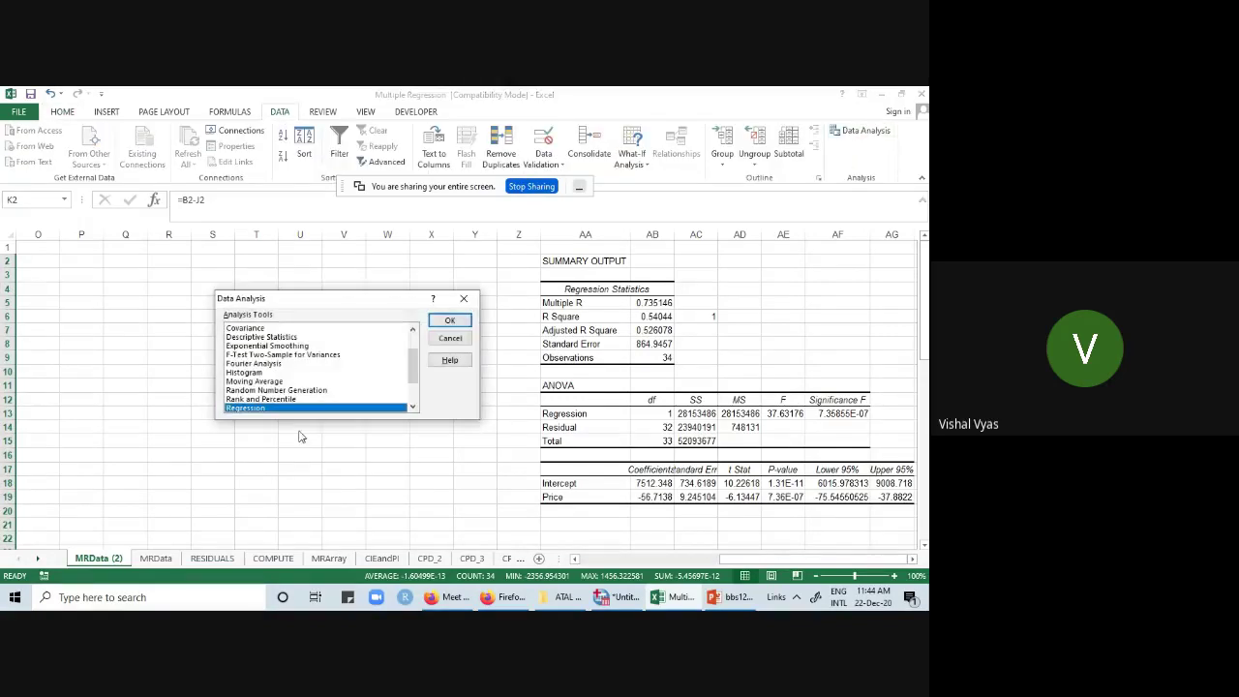
click(453, 323)
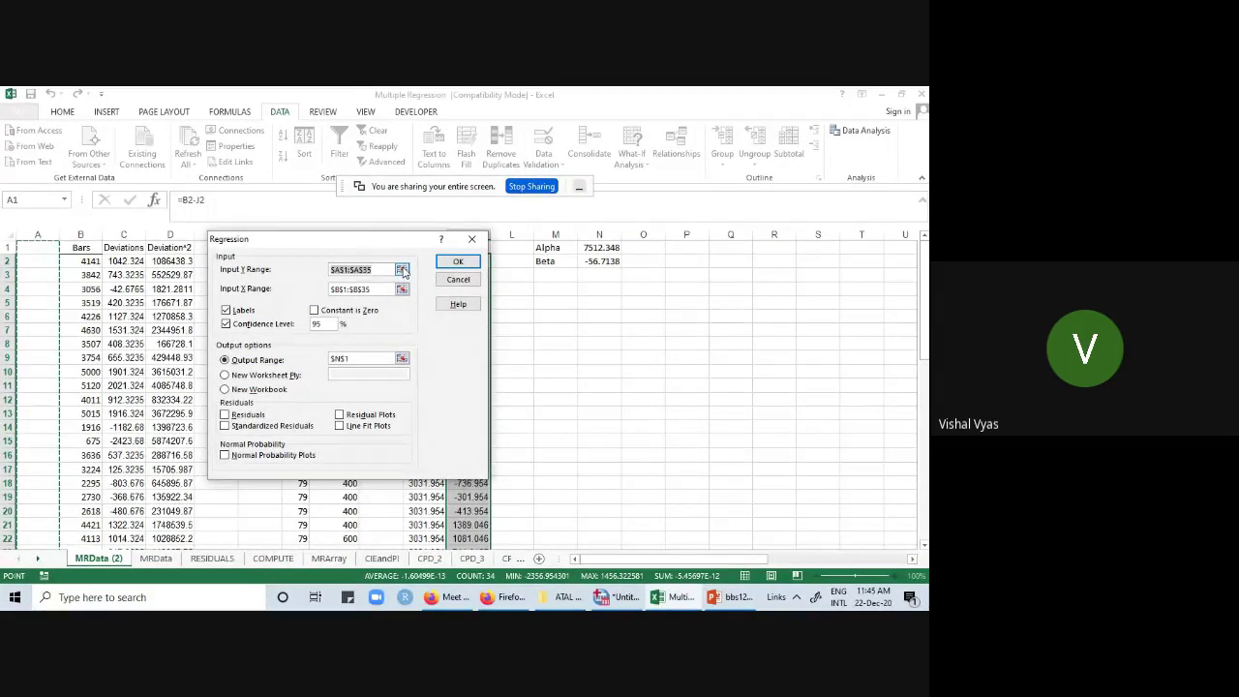
click(402, 272)
drag(89, 260, 100, 508)
drag(87, 248, 87, 495)
click(479, 255)
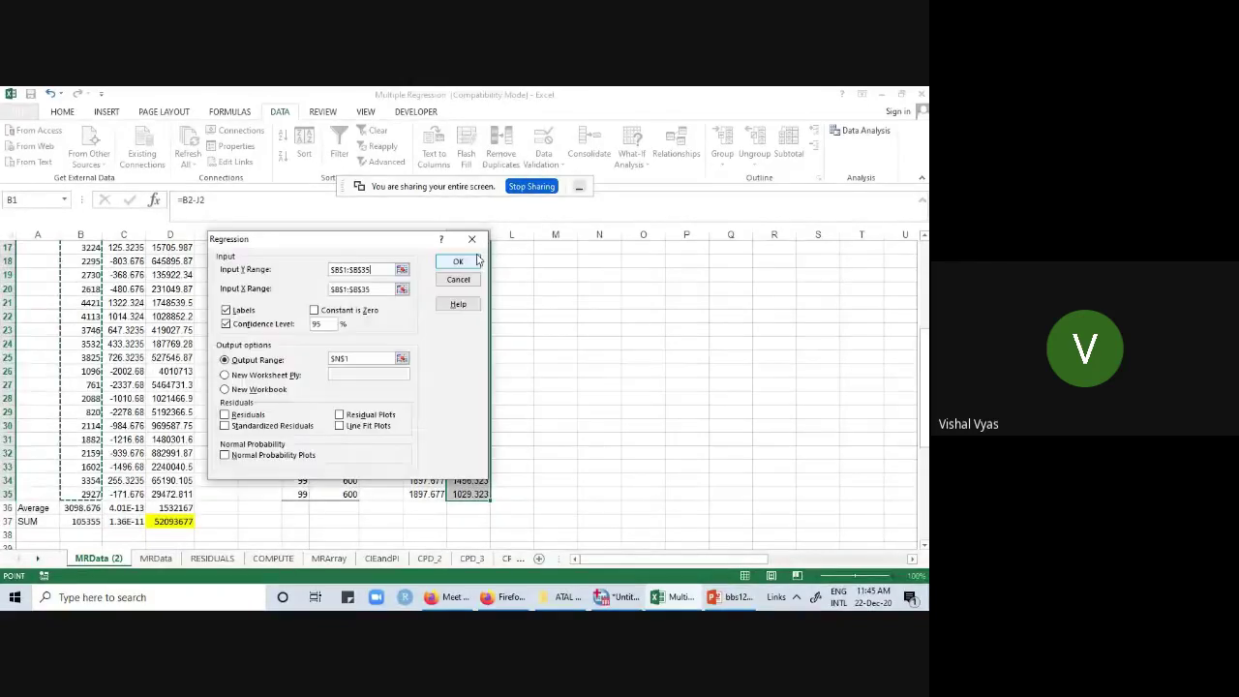
- Set the regression's Input X Range to the Price data in $G$1:$G$35
click(402, 290)
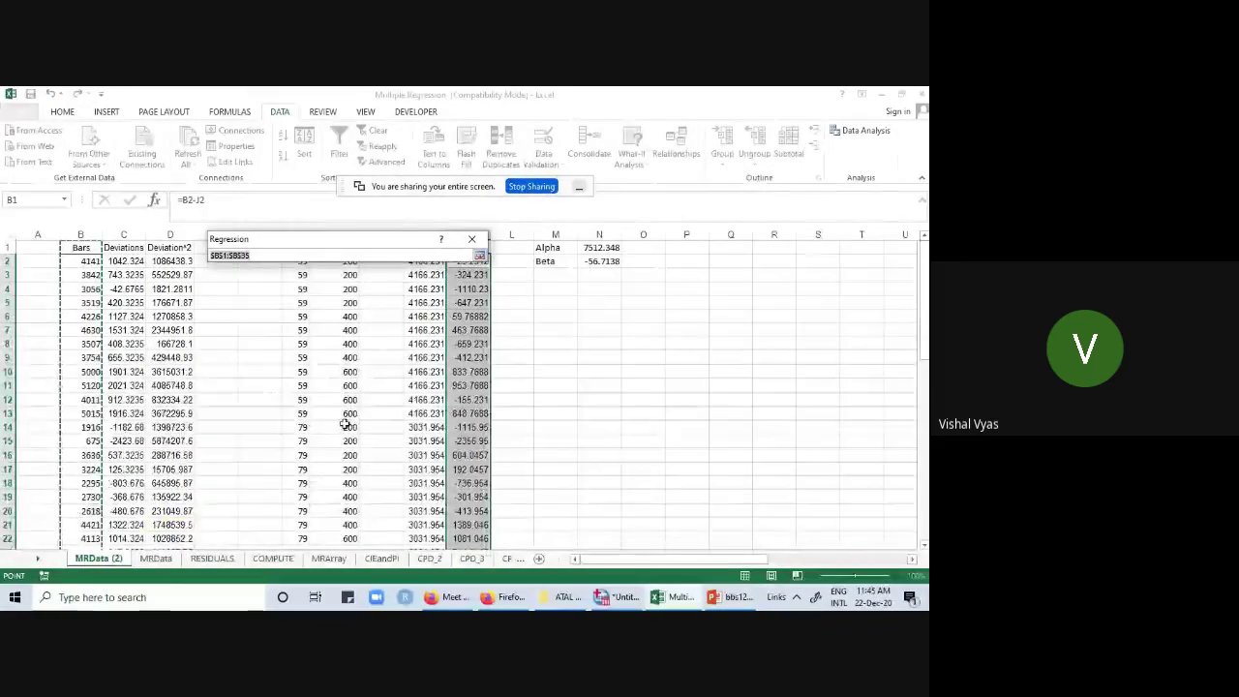
drag(378, 249, 726, 252)
drag(303, 249, 305, 518)
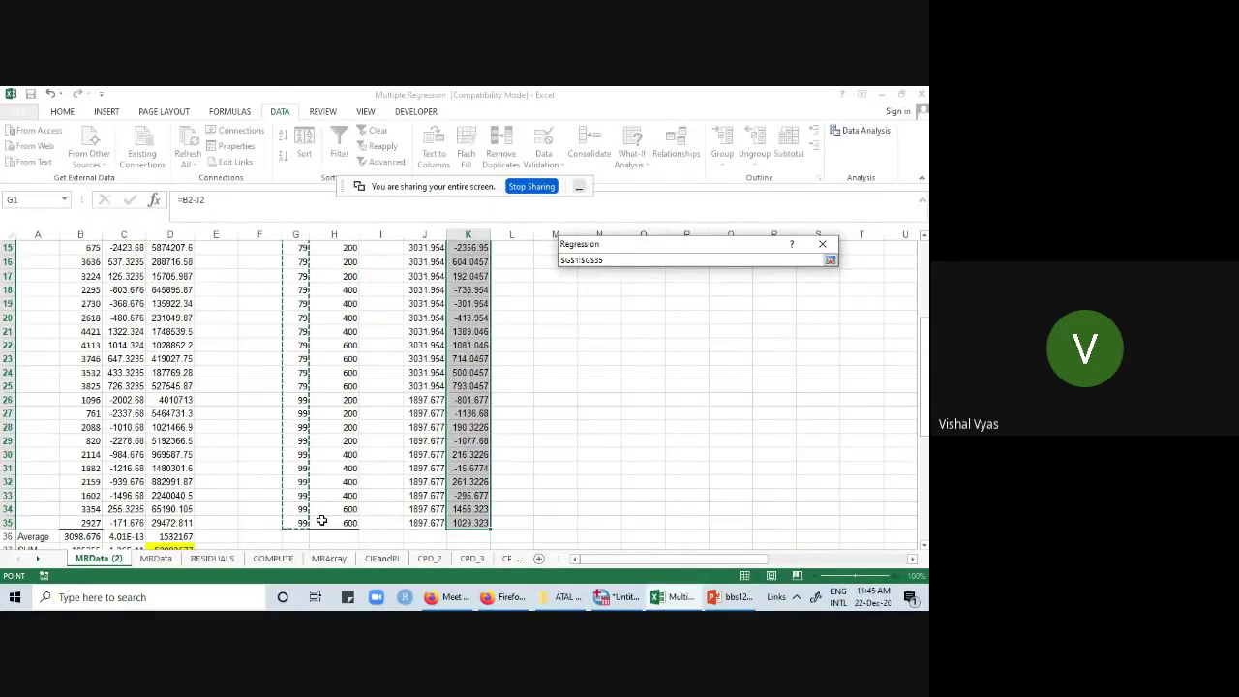
click(830, 262)
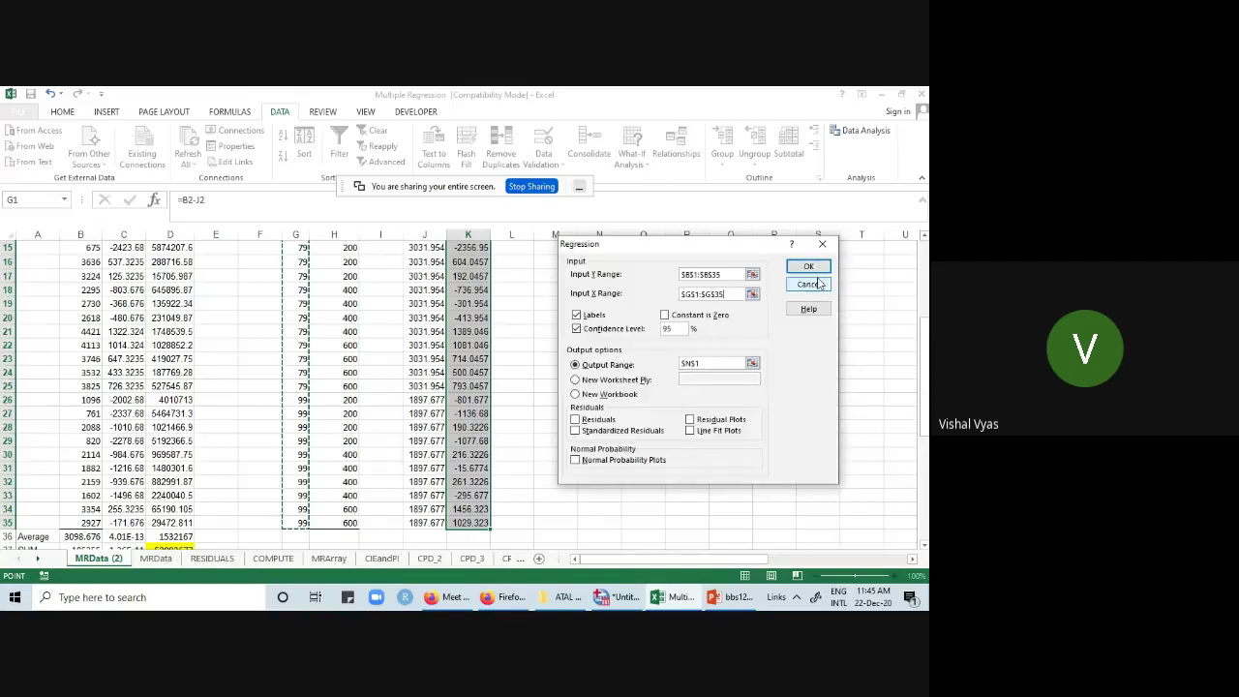
- Set the regression's Output Range to $AA$1, where the existing summary output is
click(752, 364)
drag(674, 563, 818, 561)
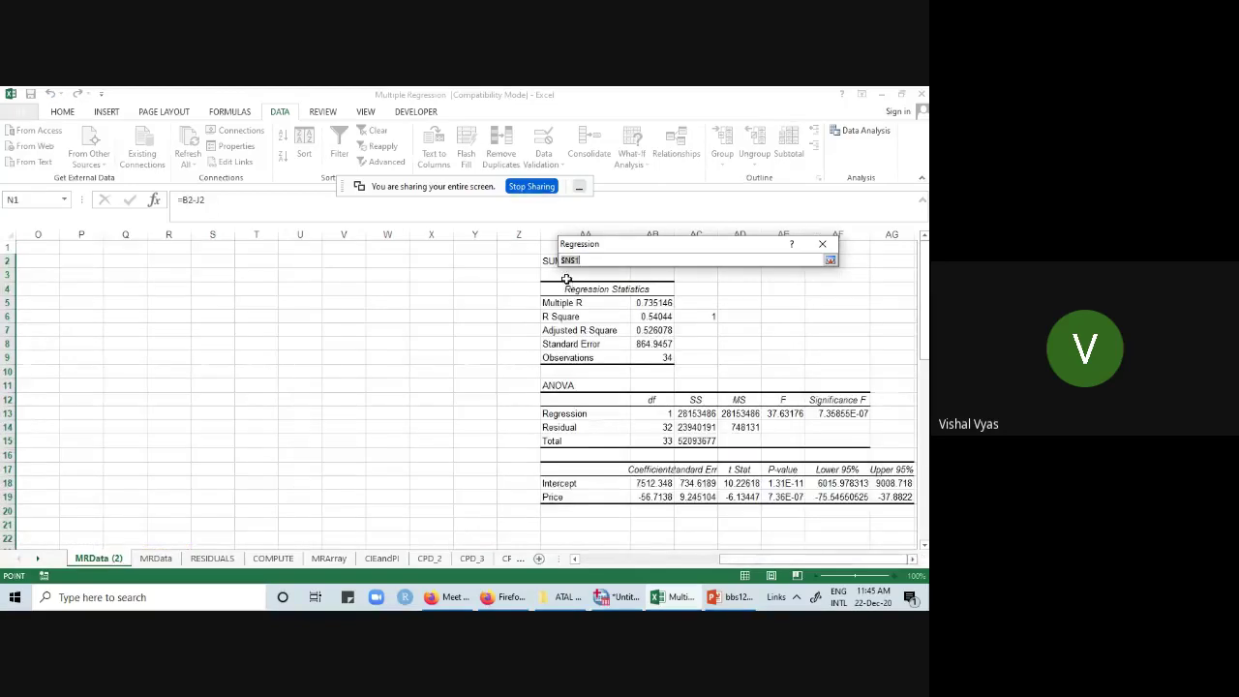
click(547, 250)
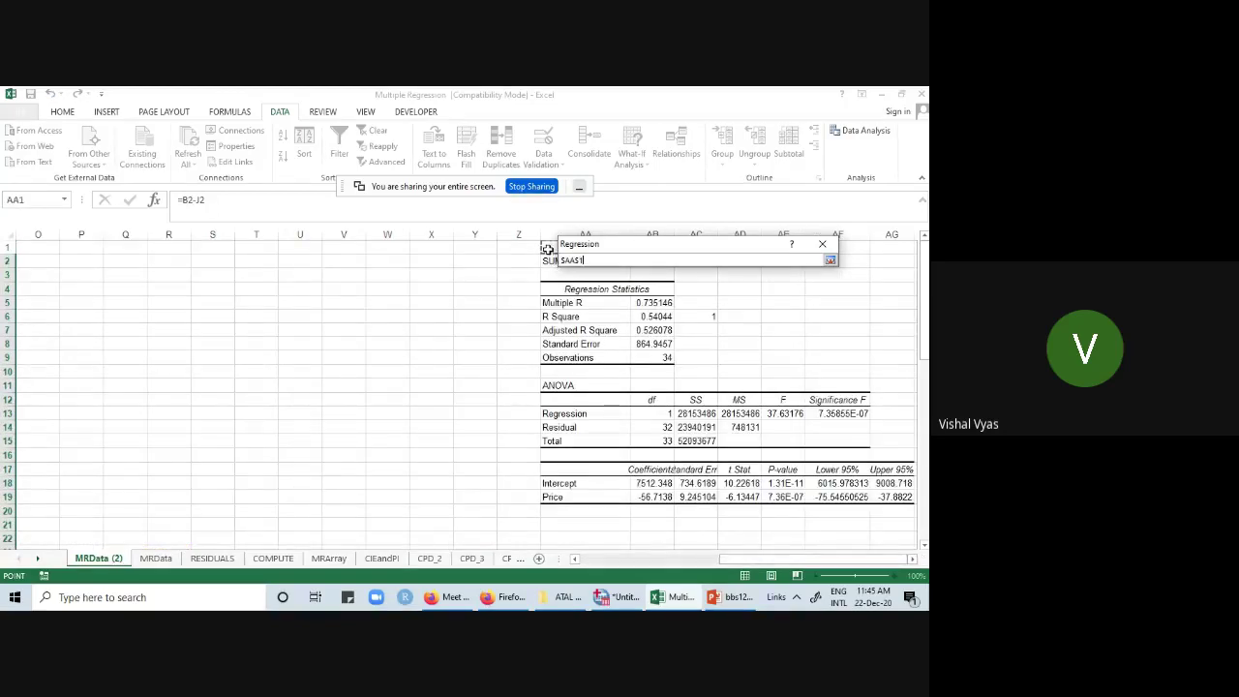
click(830, 259)
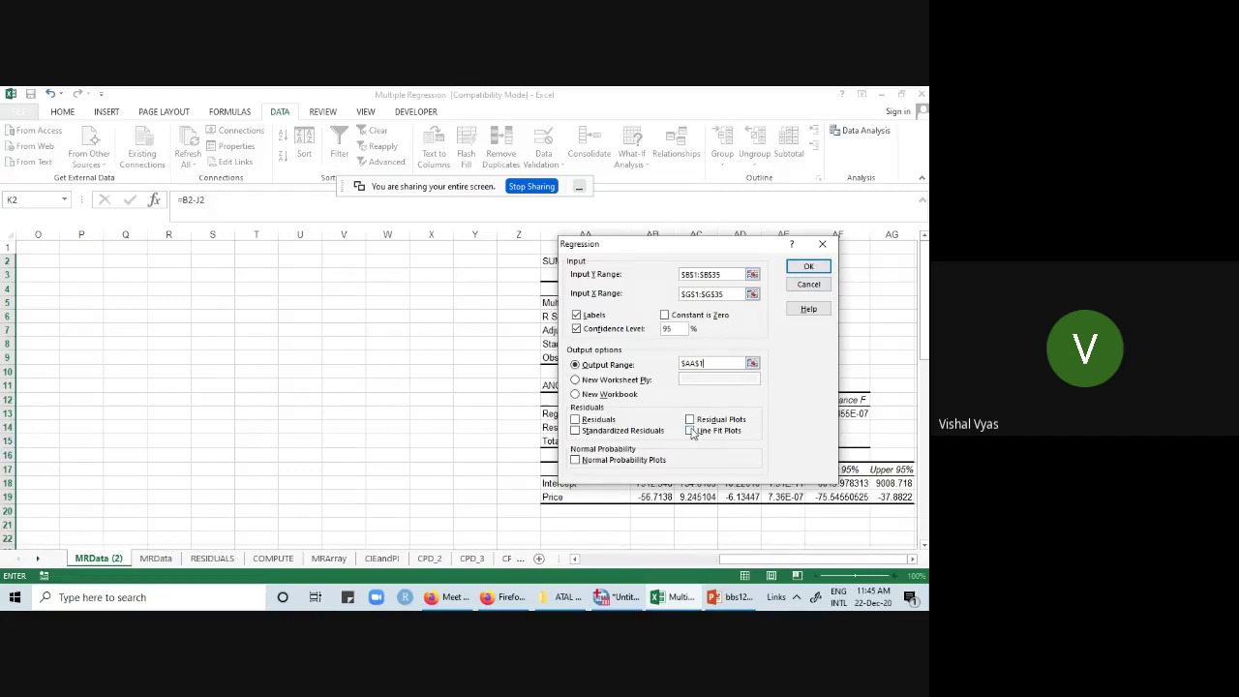
- Include Residuals and Standardized Residuals in the regression and run it, overwriting the existing output
click(603, 420)
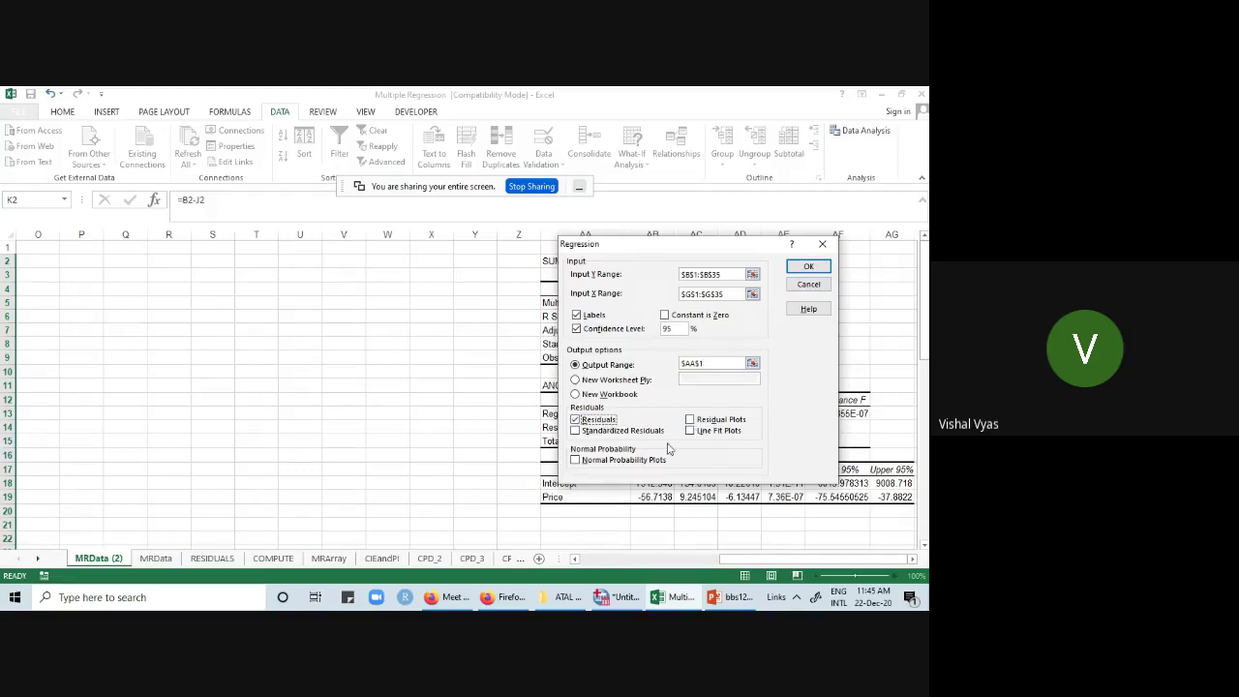
click(618, 433)
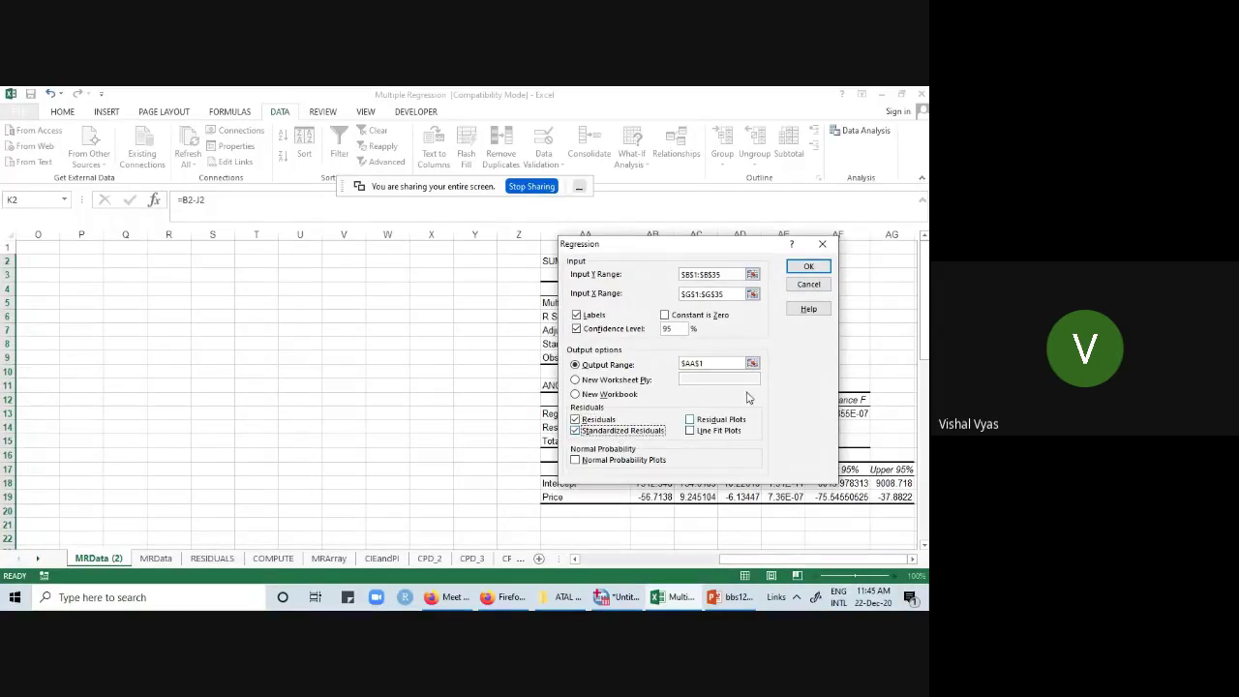
click(809, 266)
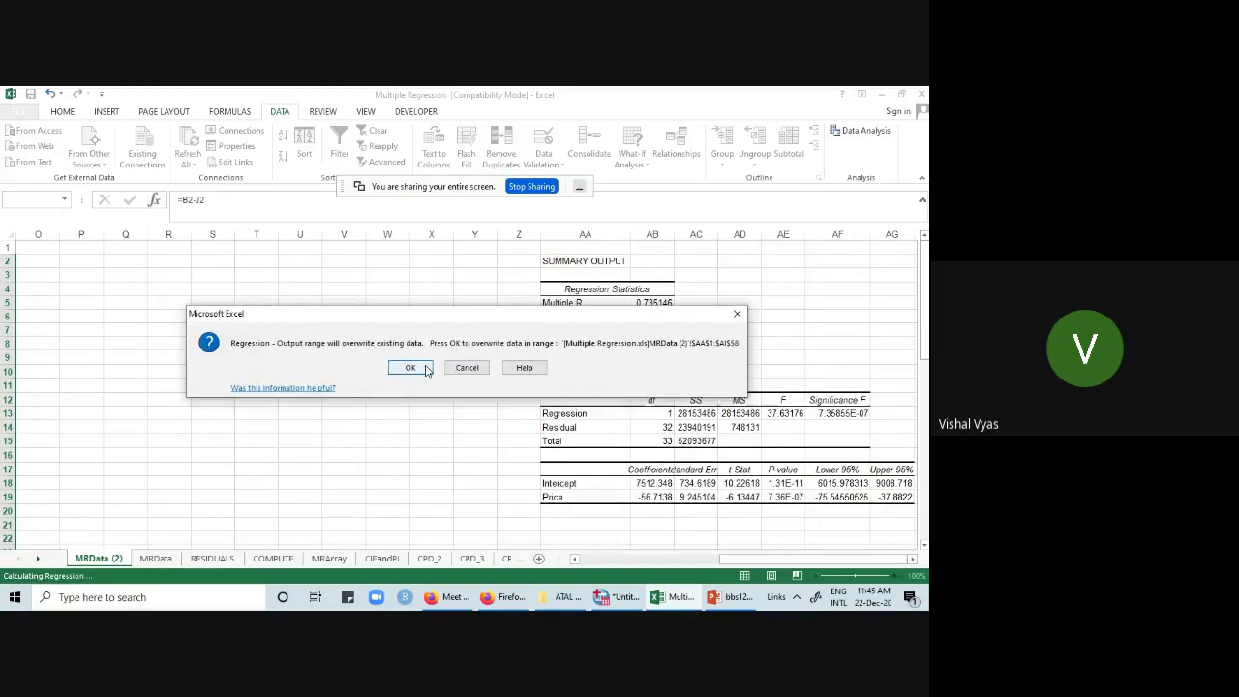
click(421, 369)
- Auto-fit column AB so the Predicted Bars heading in the residual output is fully readable
scroll(786, 440, down, 3)
scroll(785, 439, down, 2)
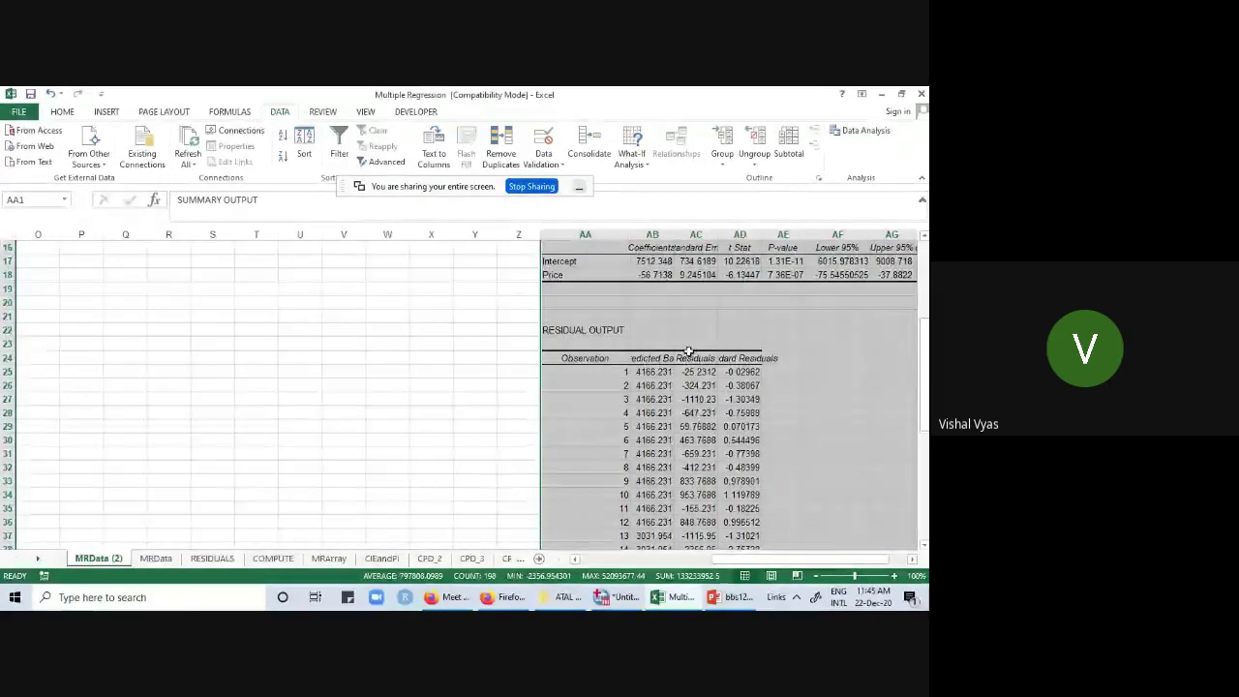
double_click(675, 238)
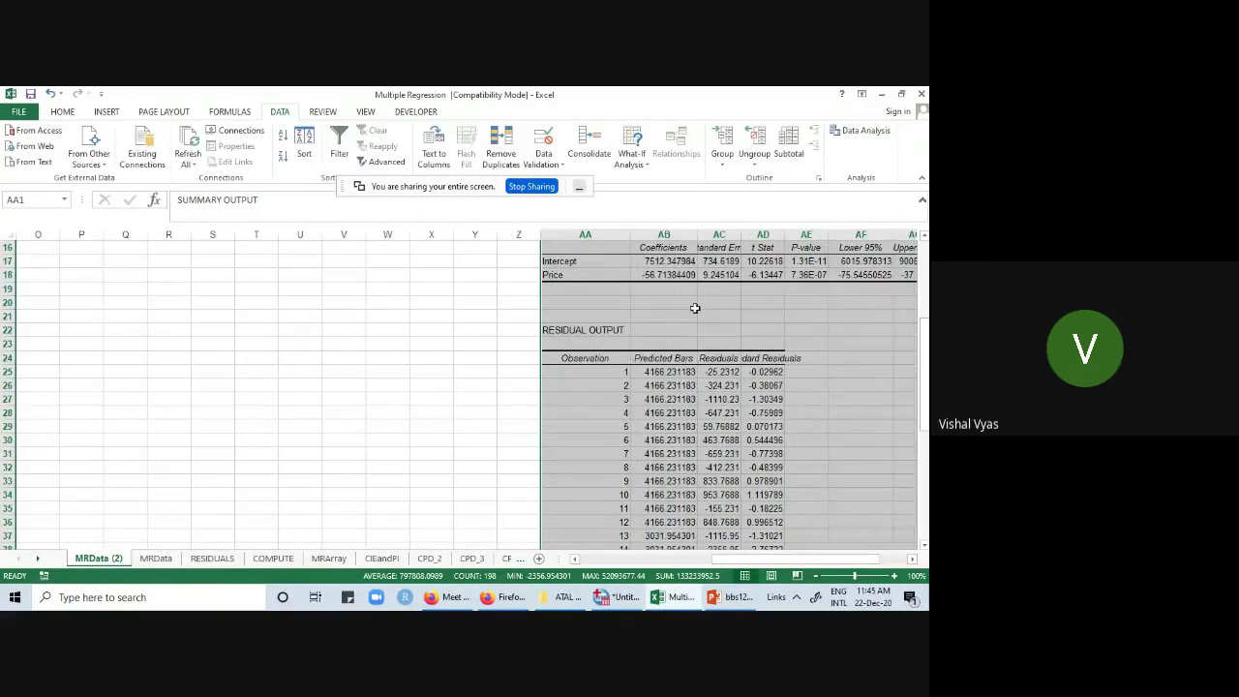
- Compare the manually calculated Pred values in J2:J13 with the Predicted Bars in AB25:AB36 of the residual output
click(680, 375)
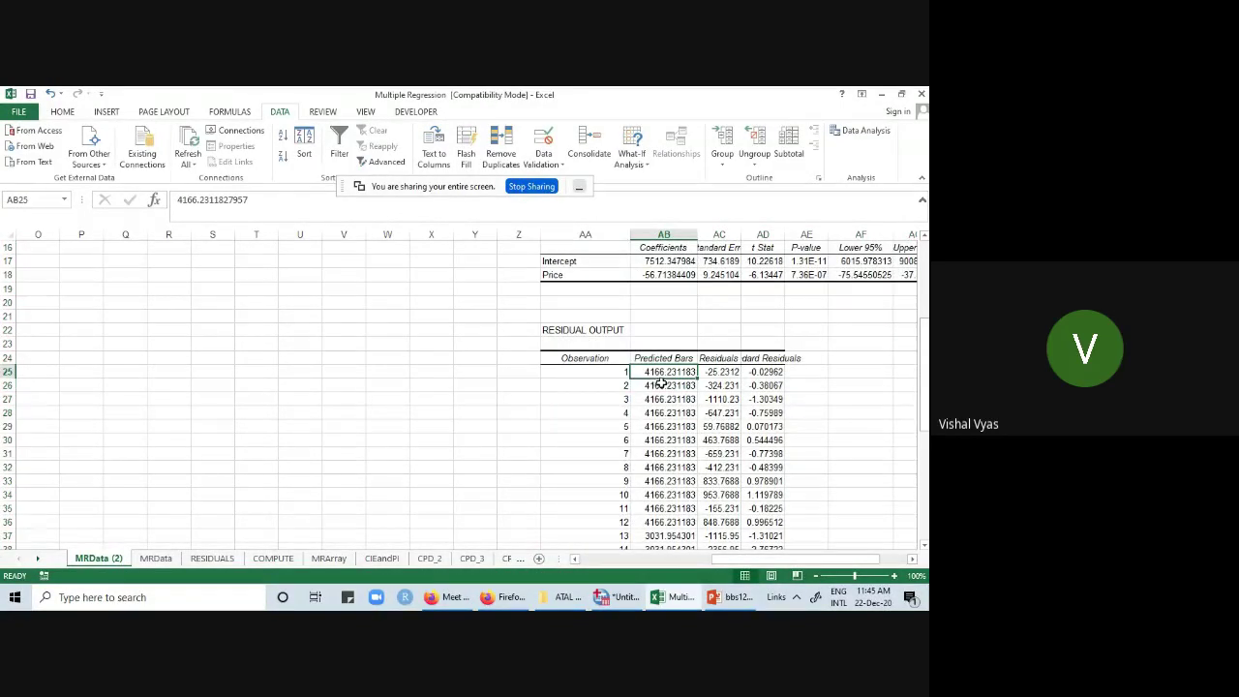
drag(792, 560, 625, 579)
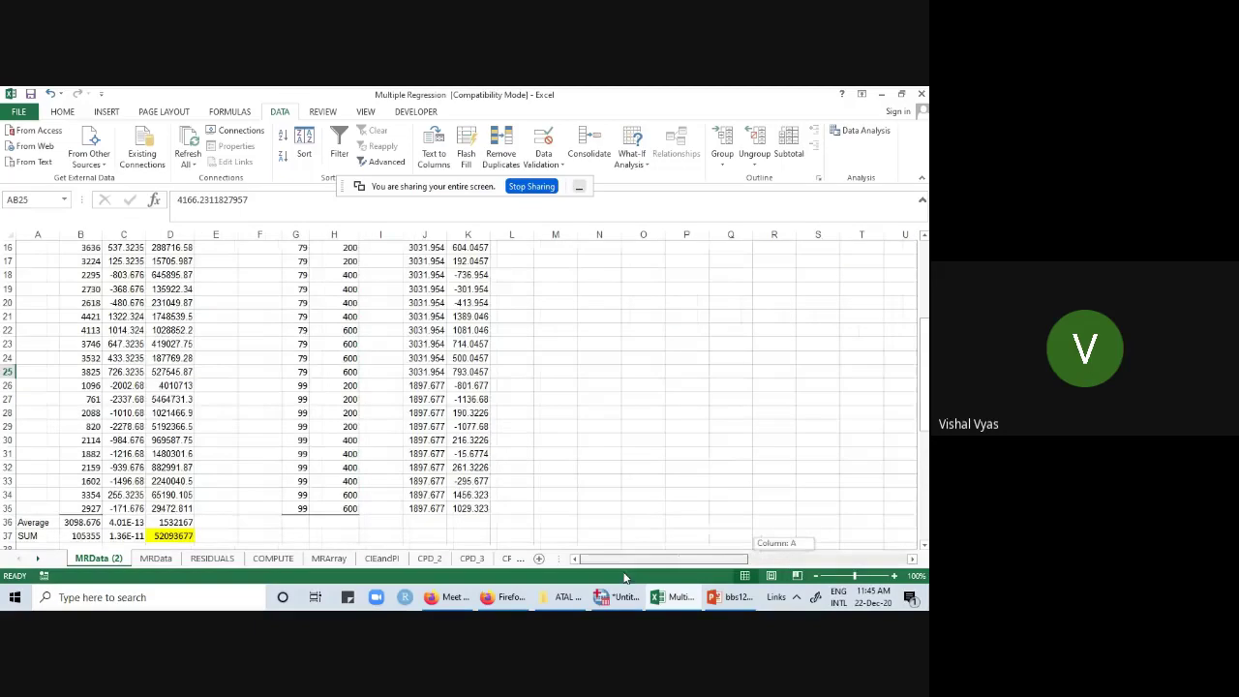
scroll(585, 489, up, 5)
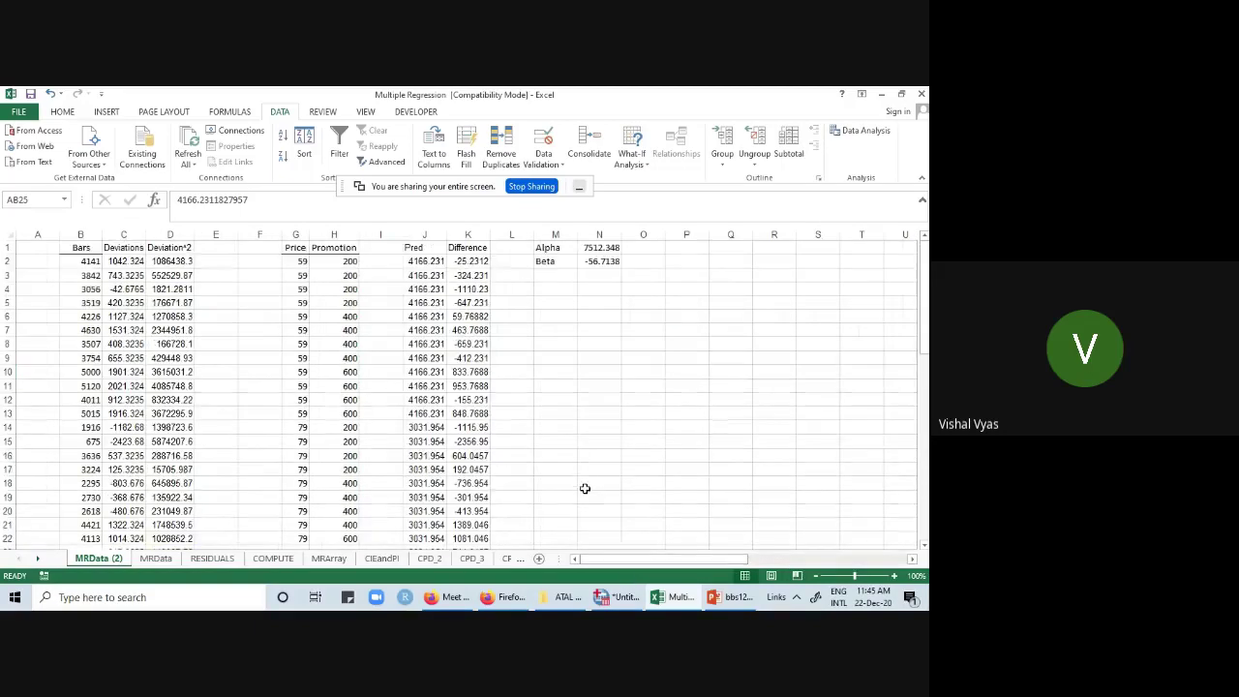
click(424, 261)
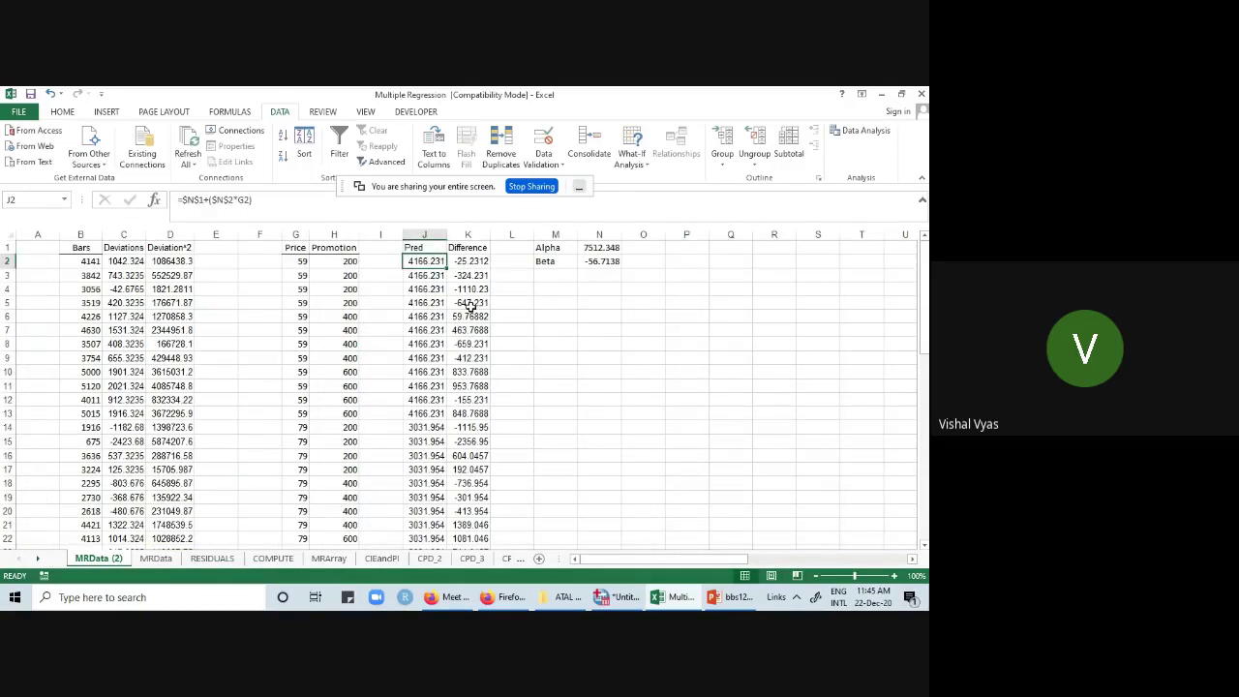
scroll(481, 381, down, 1)
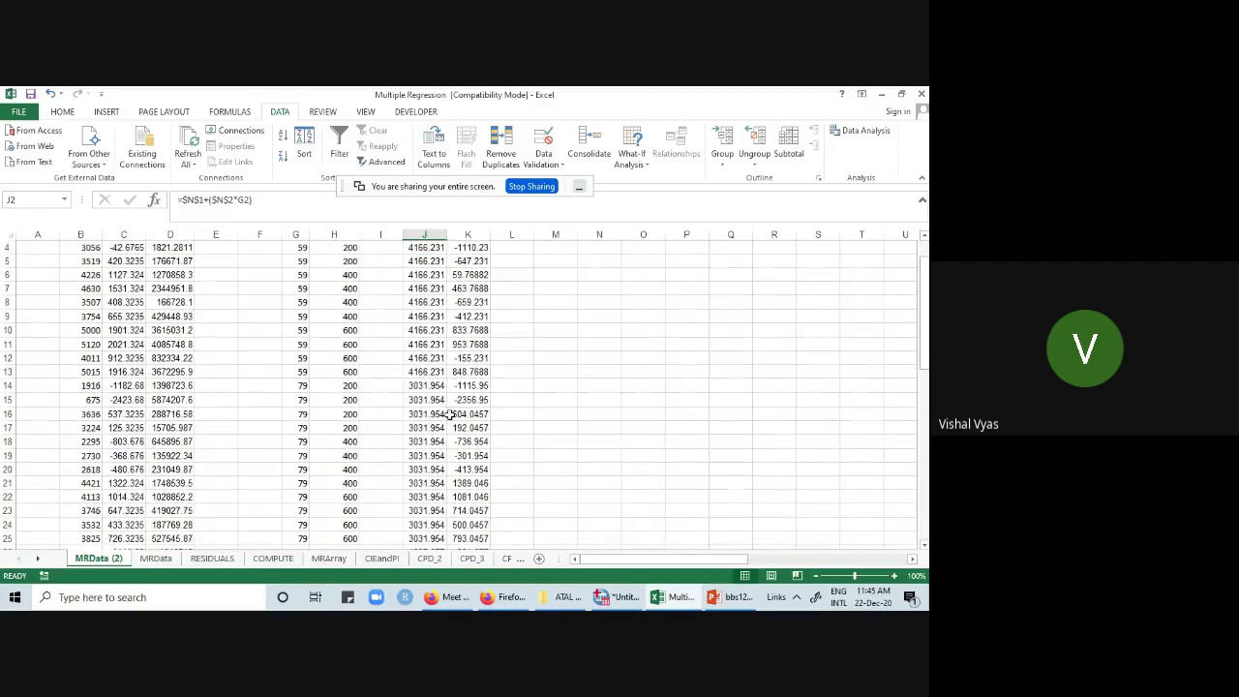
click(429, 385)
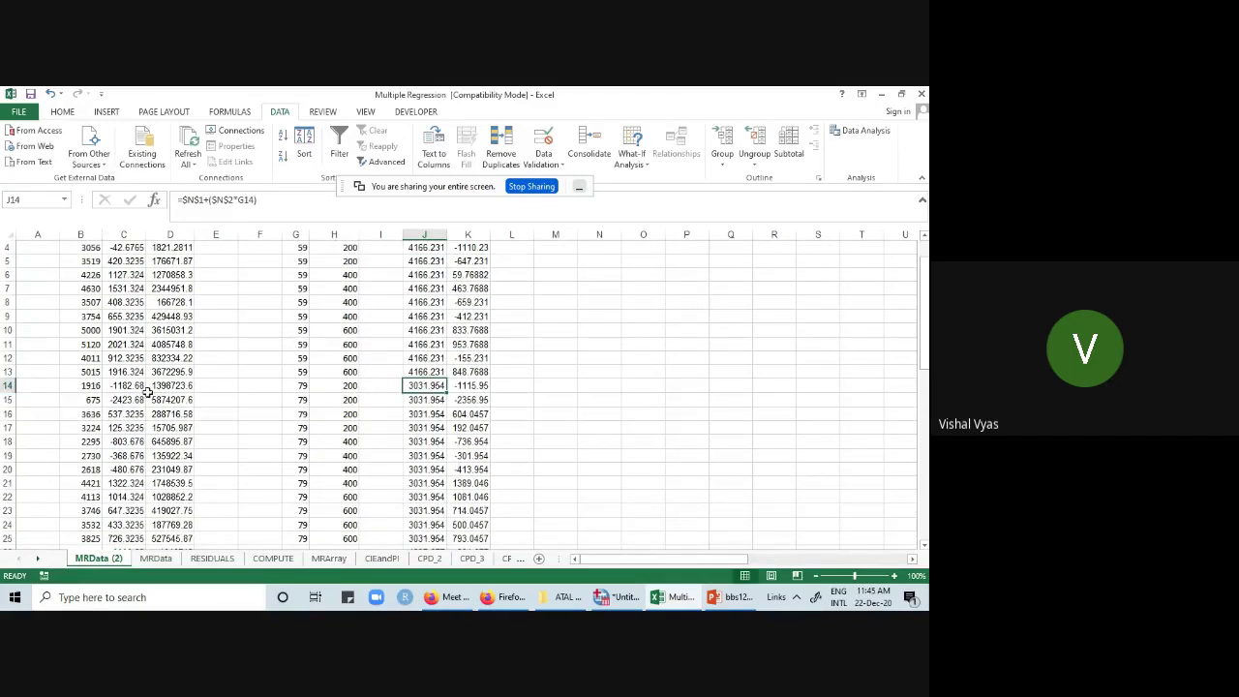
scroll(448, 392, up, 1)
click(424, 263)
drag(424, 265, 438, 423)
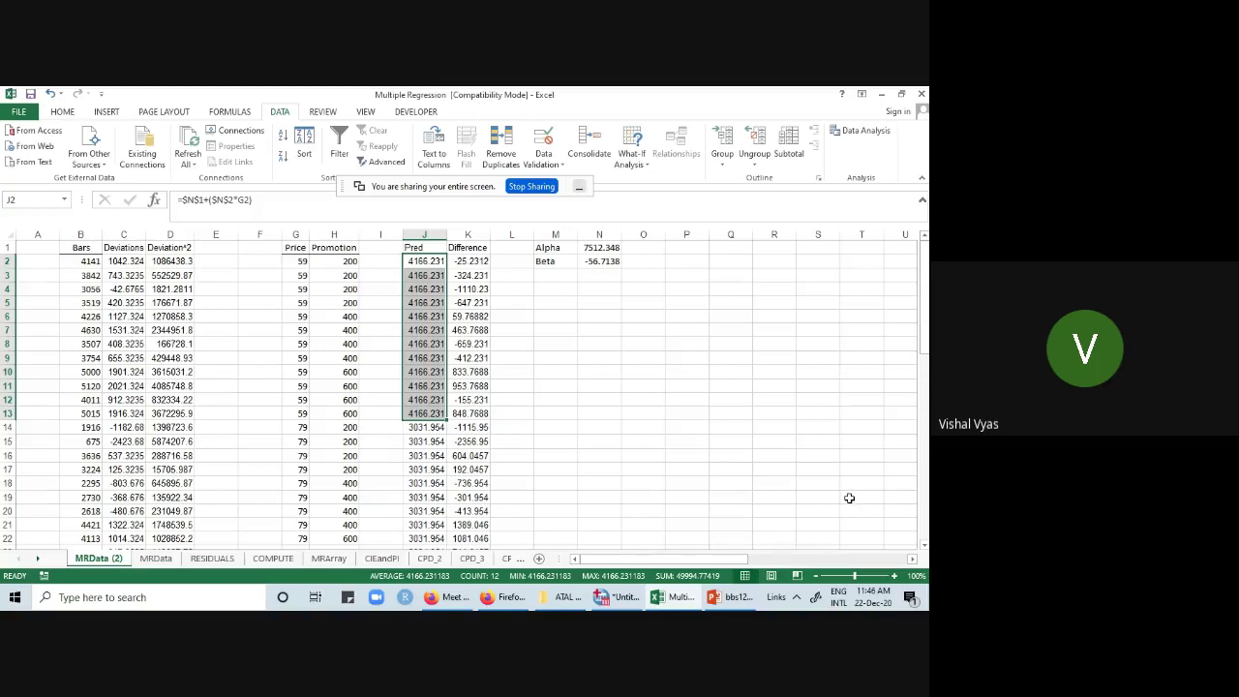
drag(744, 560, 856, 571)
scroll(802, 451, down, 4)
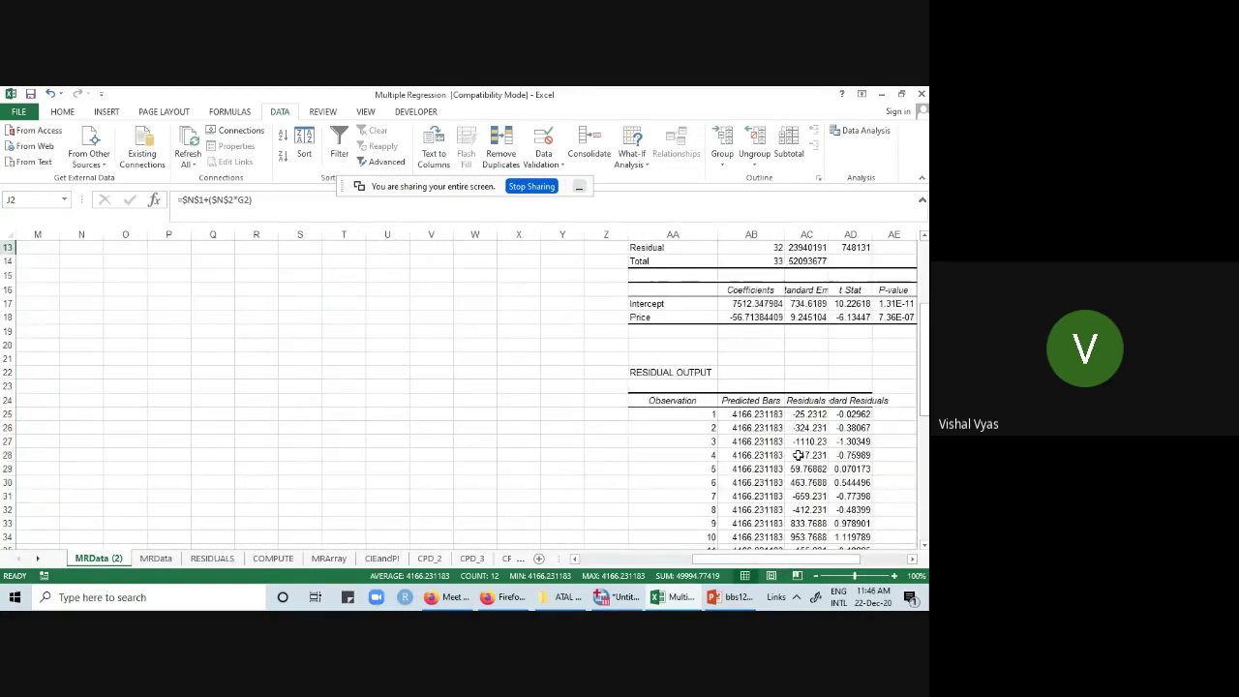
drag(766, 416, 780, 453)
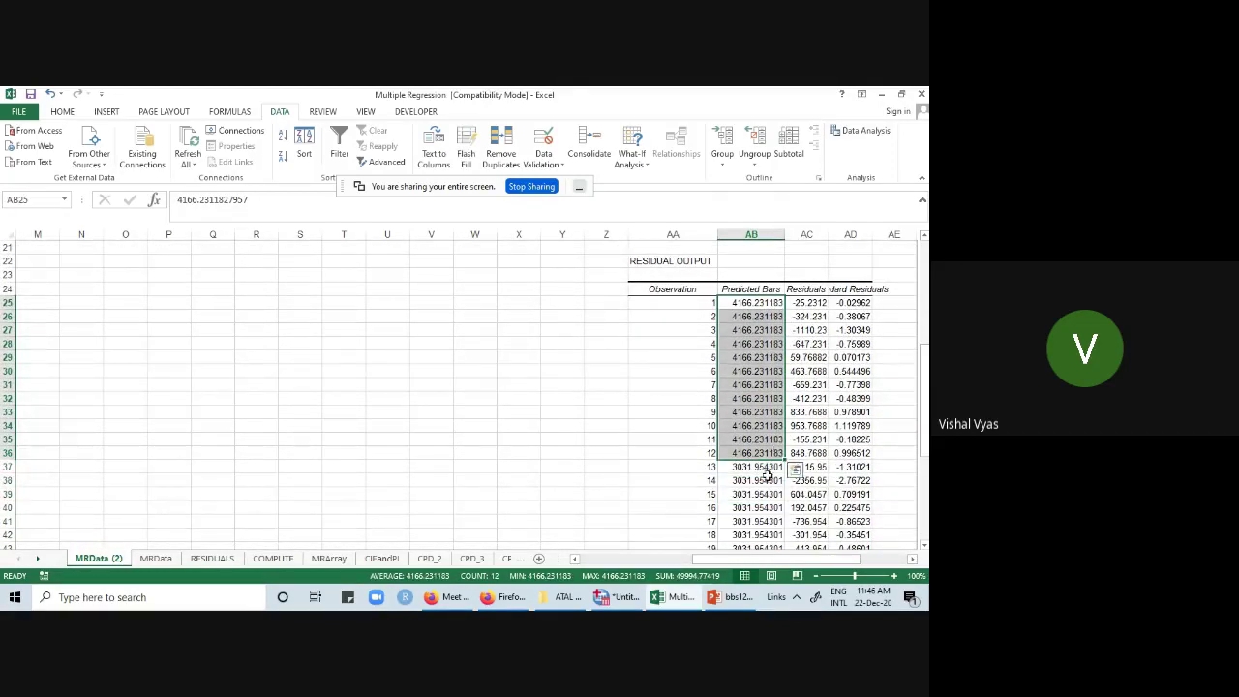
- Compare the Residuals in column AC of the residual output with the manually calculated Difference values in column K
click(766, 471)
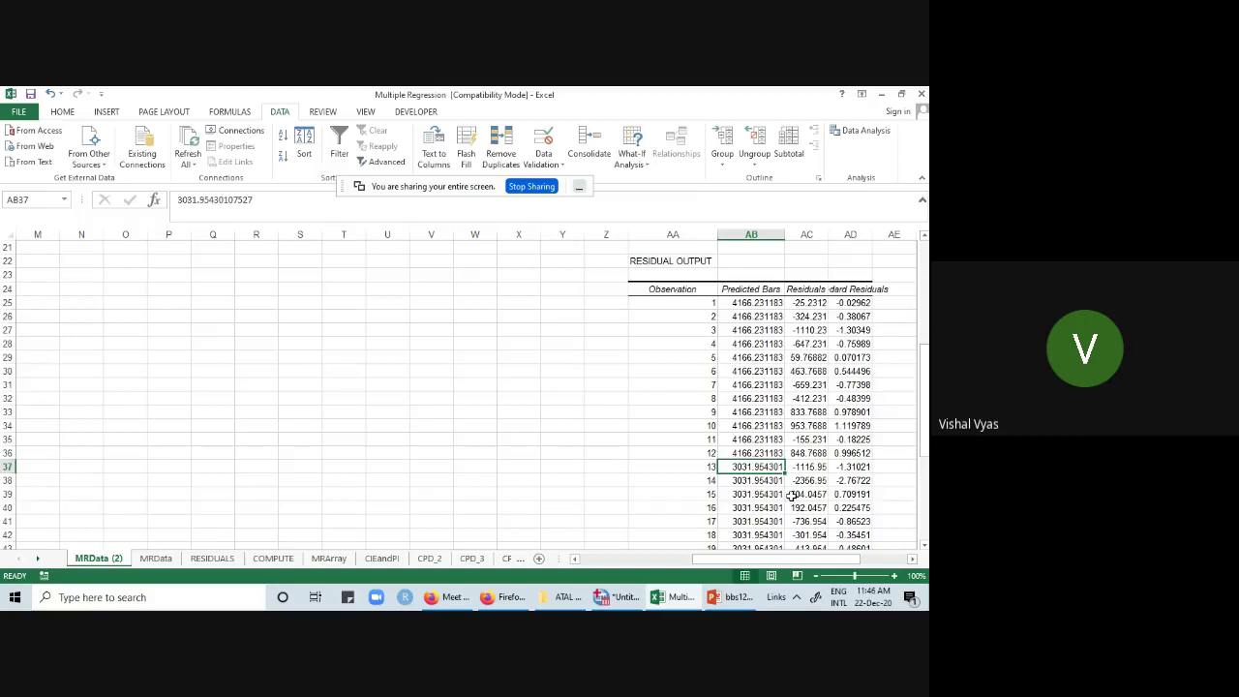
click(815, 304)
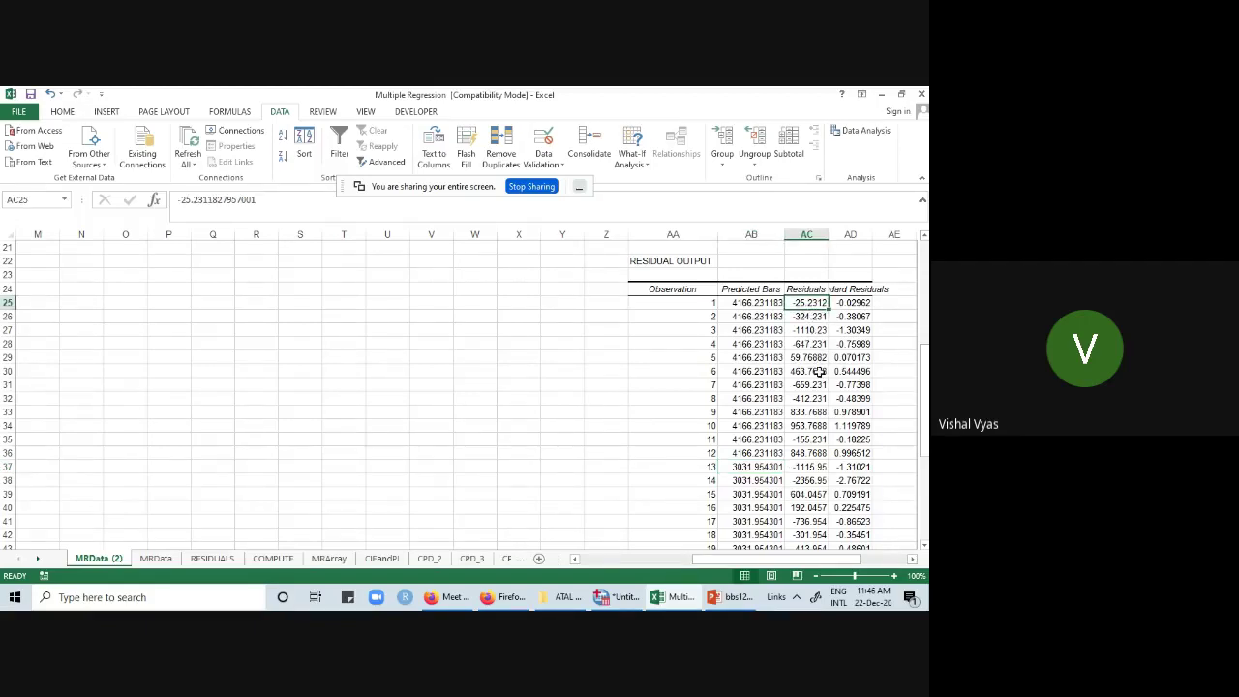
drag(802, 559, 692, 560)
scroll(551, 457, up, 7)
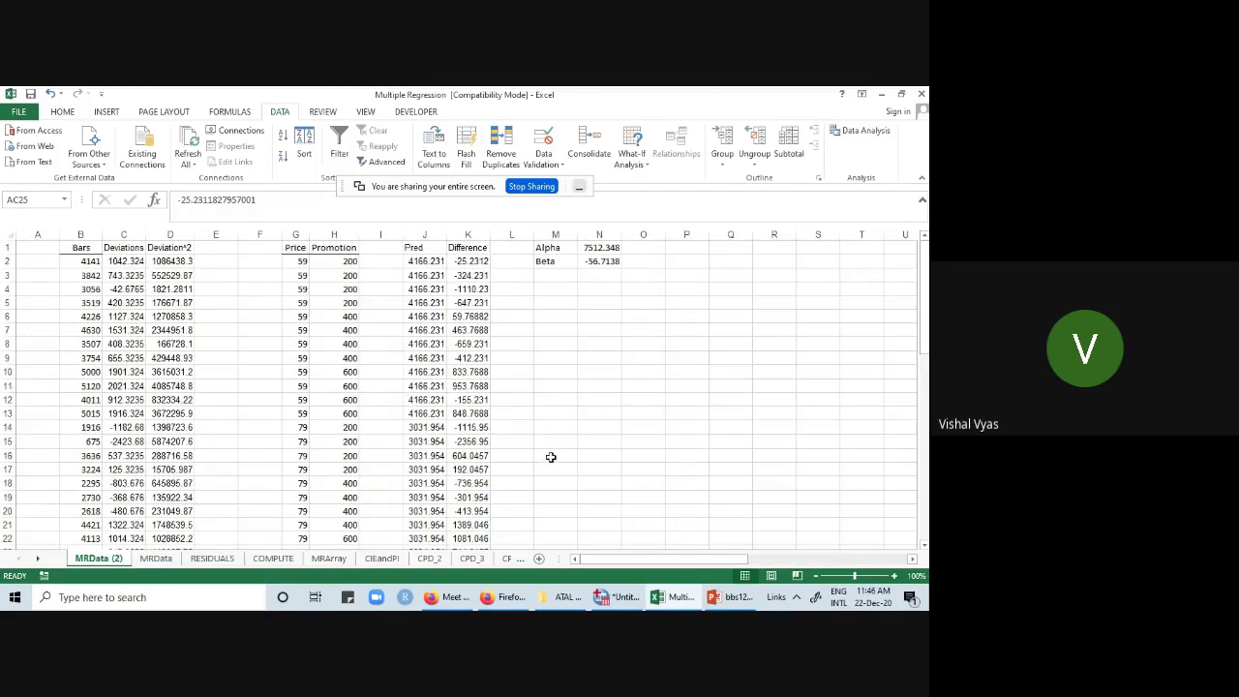
click(470, 261)
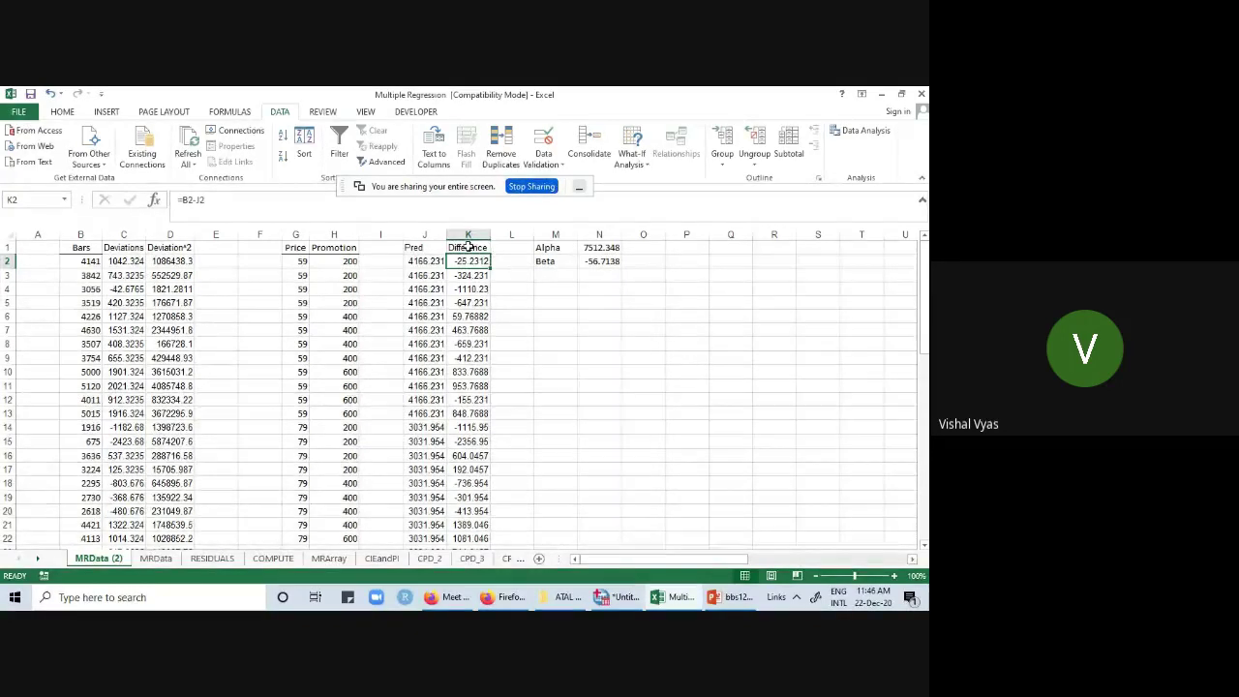
scroll(473, 449, down, 11)
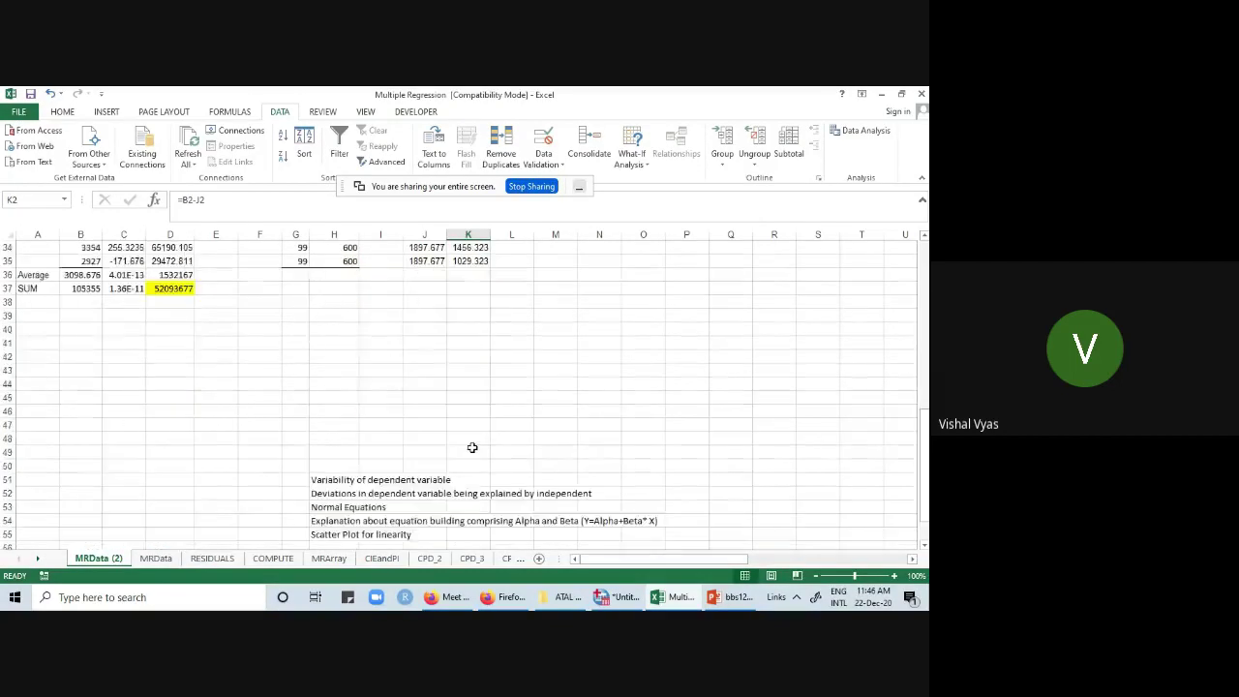
scroll(475, 448, up, 5)
scroll(475, 451, up, 6)
- Review the full Difference column K1:K35 and the Pred column J1:J35
drag(472, 248, 470, 293)
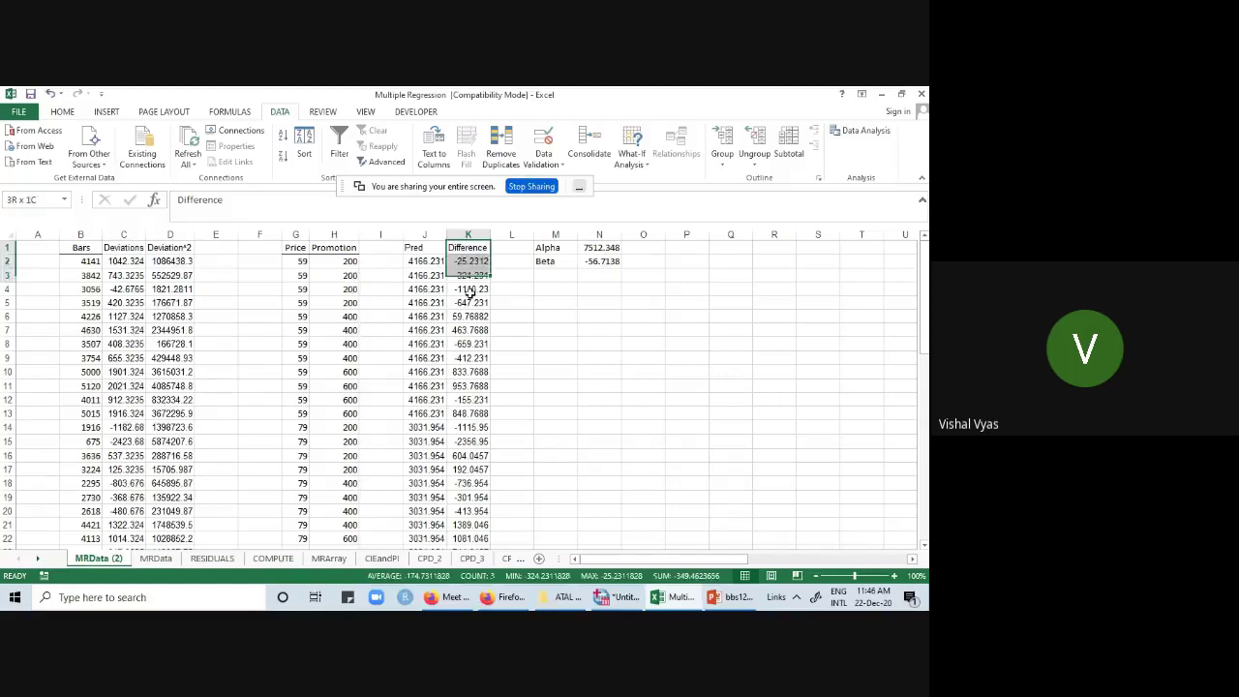
key(ctrl+shift+Down)
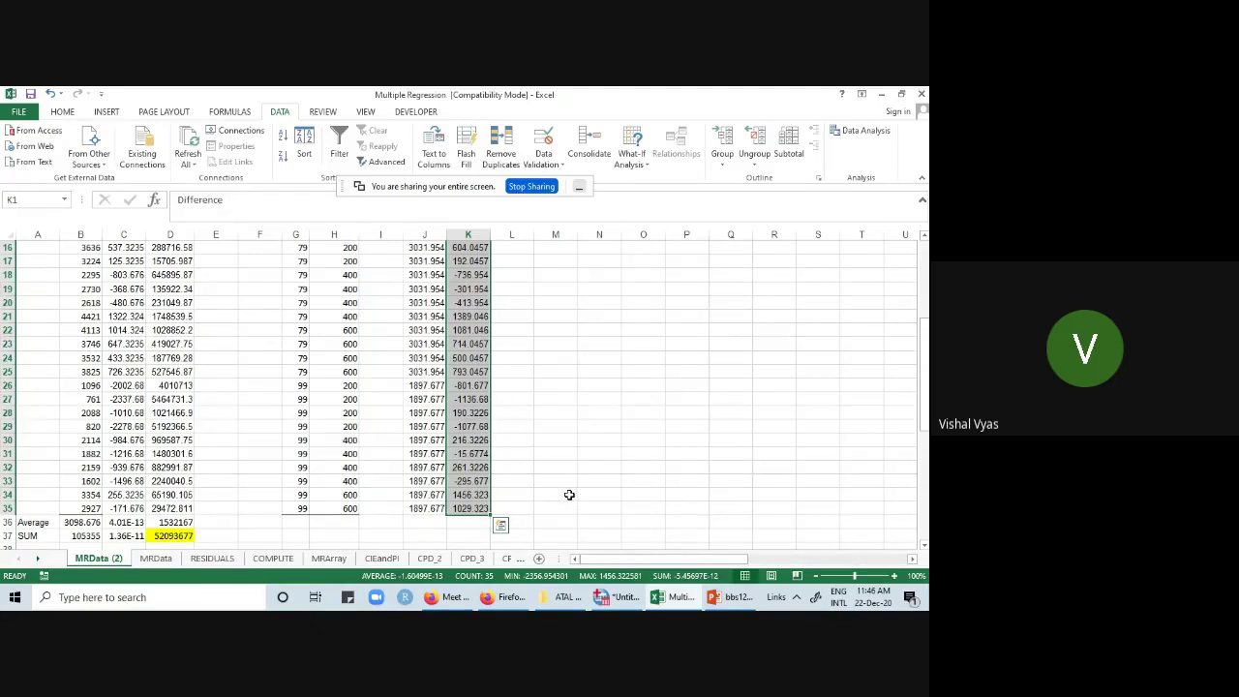
click(610, 375)
click(605, 389)
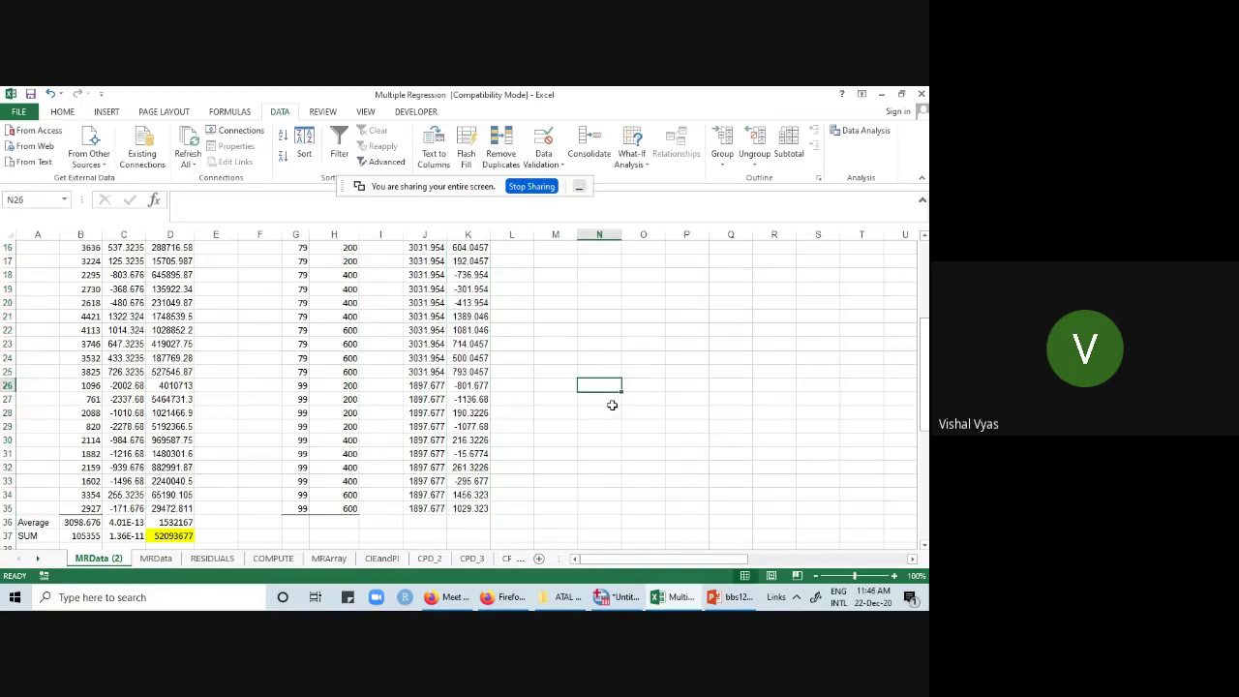
click(611, 403)
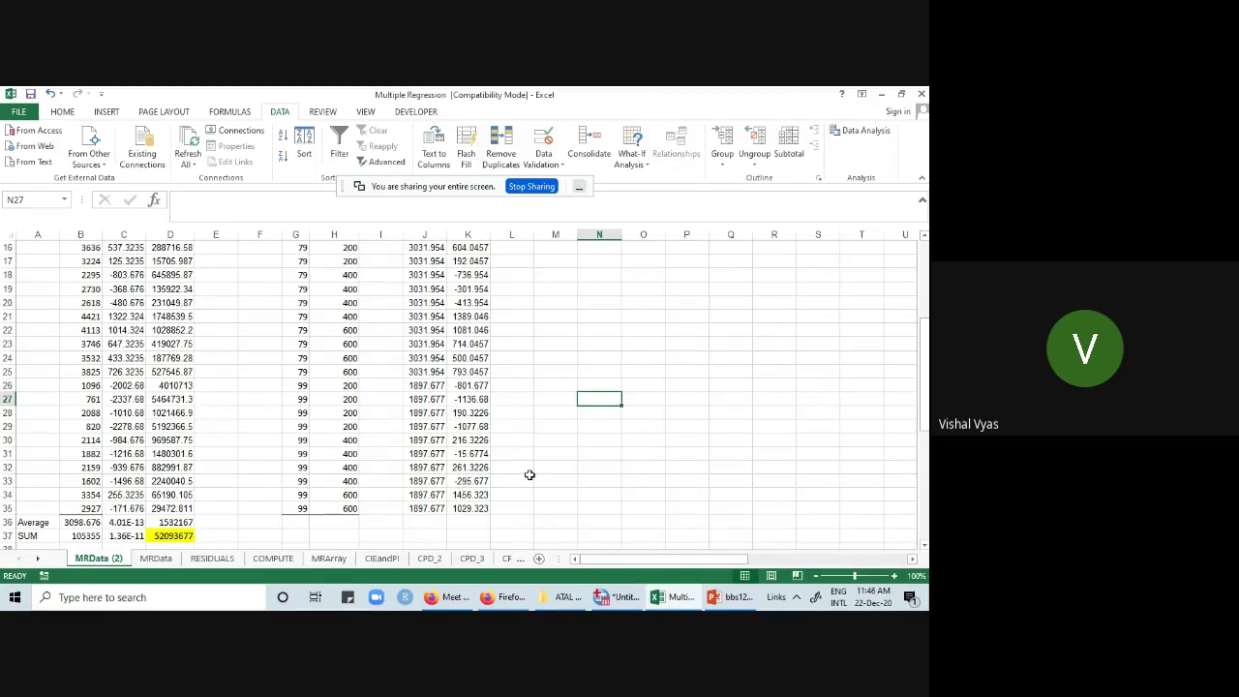
scroll(530, 474, up, 5)
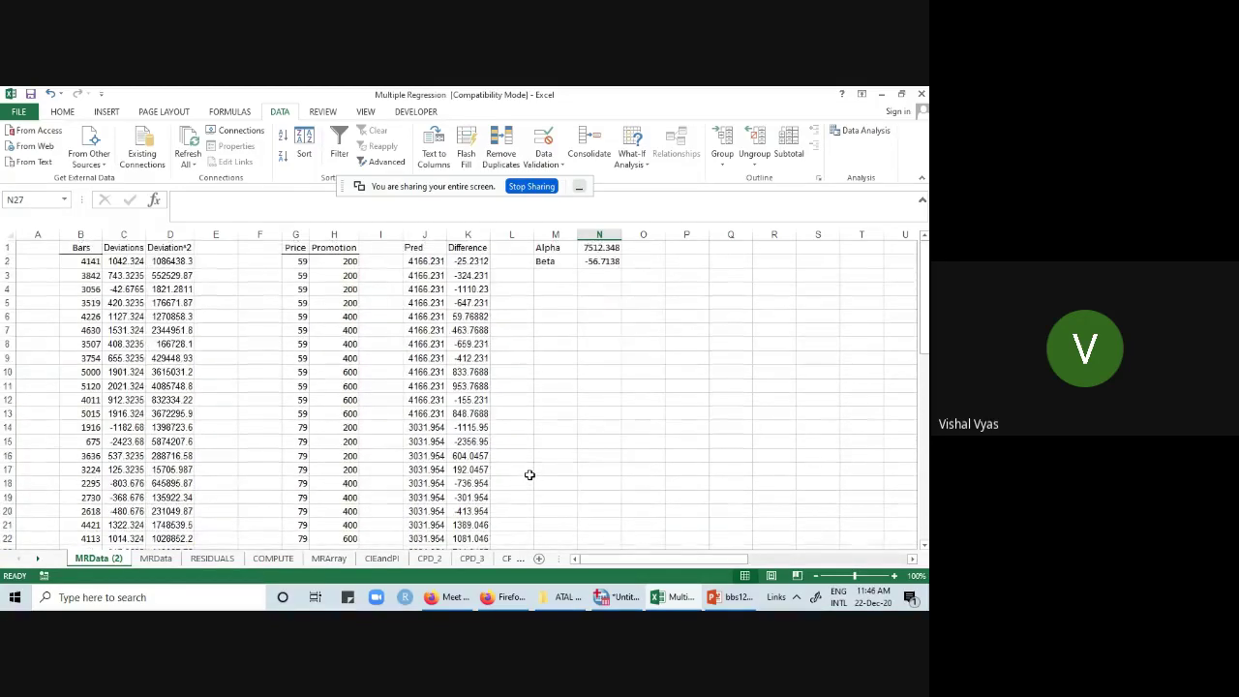
drag(424, 248, 437, 524)
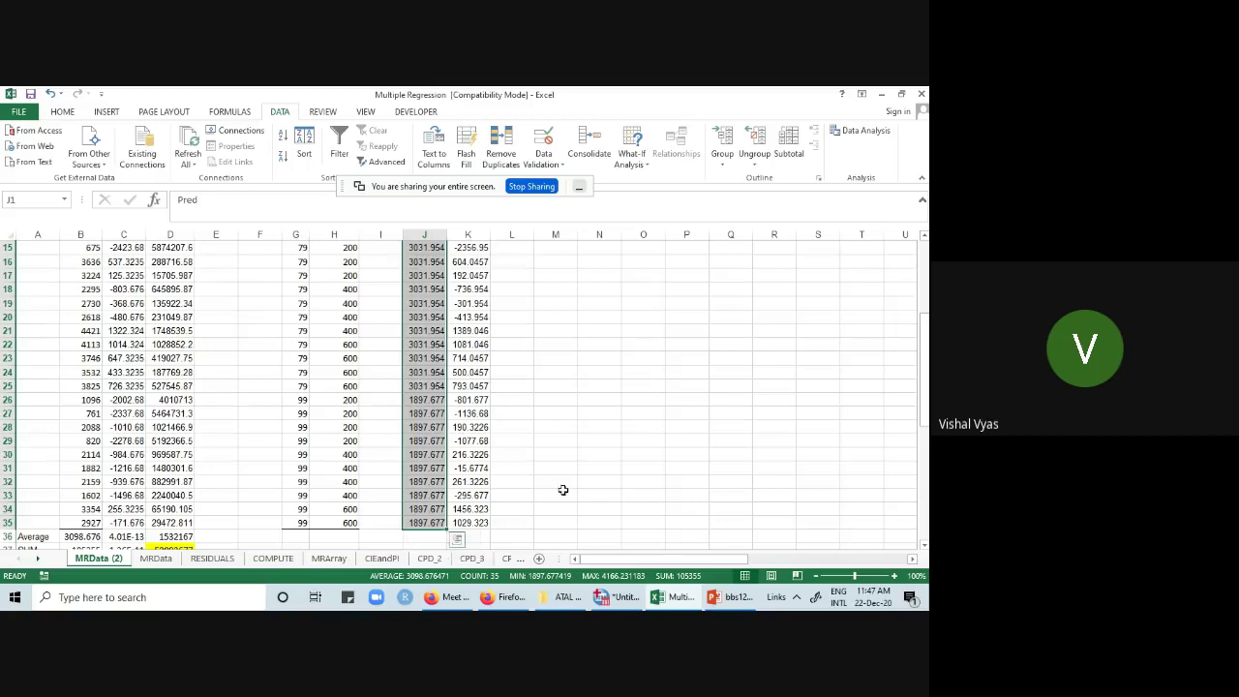
scroll(565, 490, up, 5)
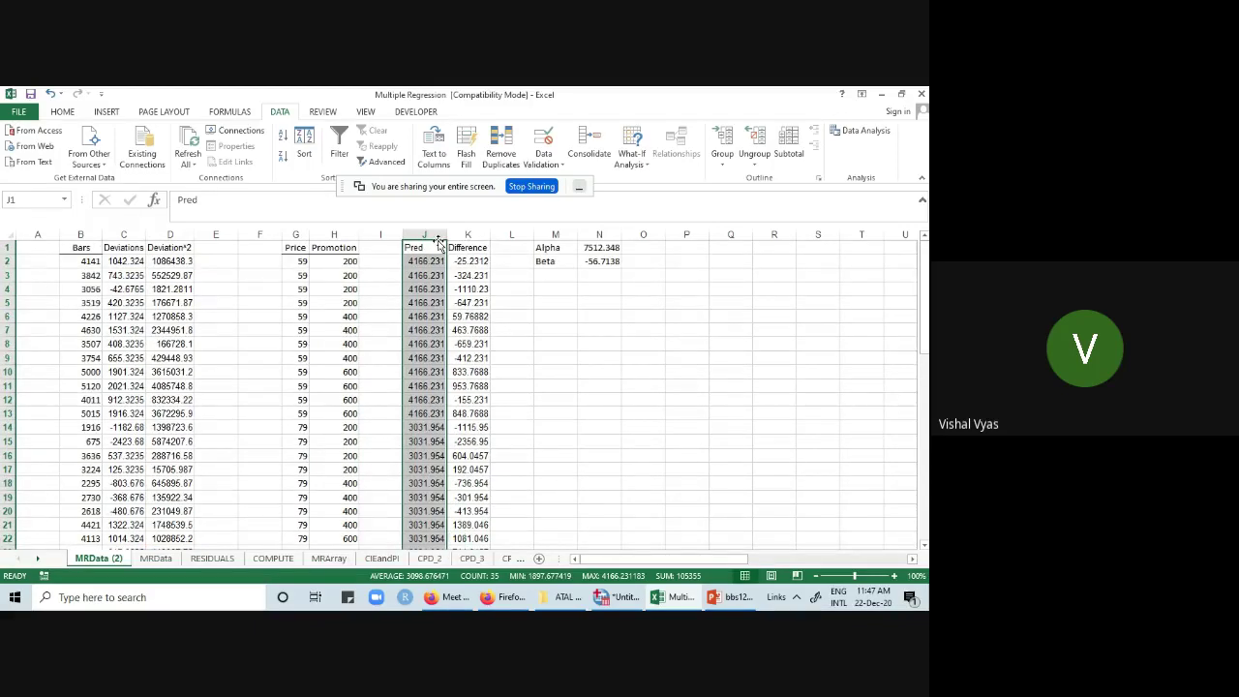
- Move the Difference column from K1:K35 to column R and the Alpha and Beta block to P1:Q2
drag(467, 248, 624, 250)
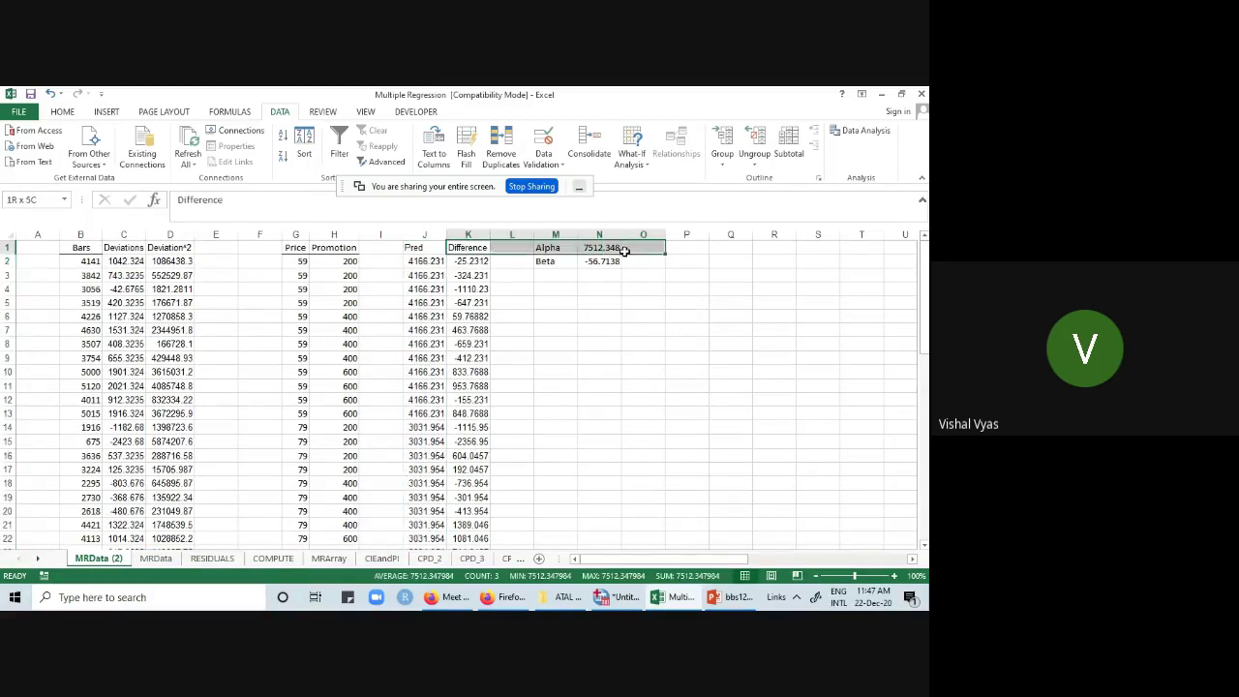
drag(478, 243, 475, 544)
scroll(592, 509, up, 5)
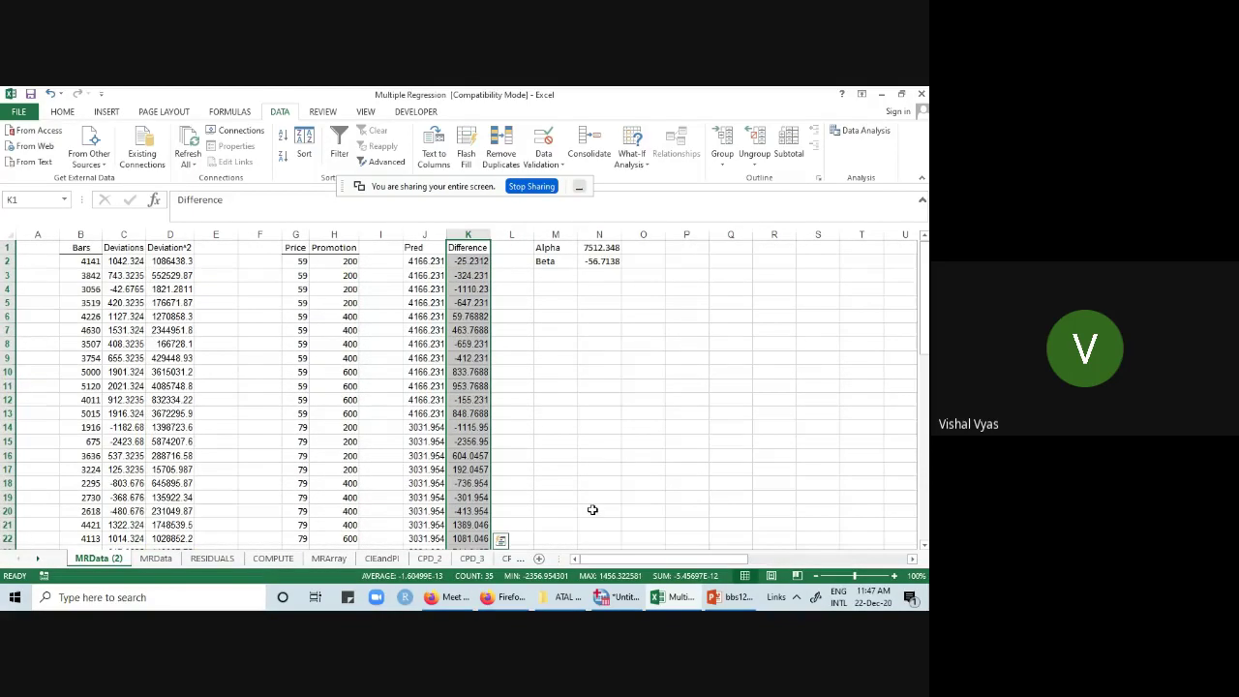
drag(466, 242, 775, 250)
drag(561, 248, 722, 251)
click(485, 264)
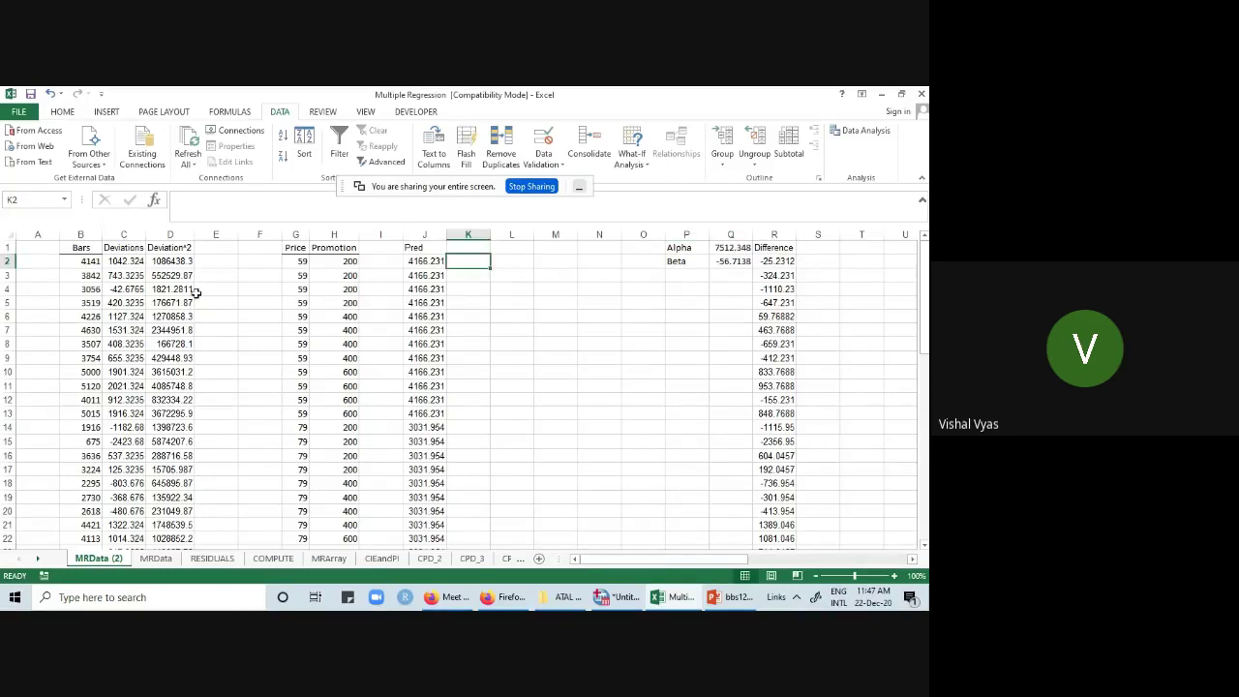
- Copy the average formula from B36 to J36 to average the Pred values, and check that it covers J2:J35
scroll(520, 335, down, 9)
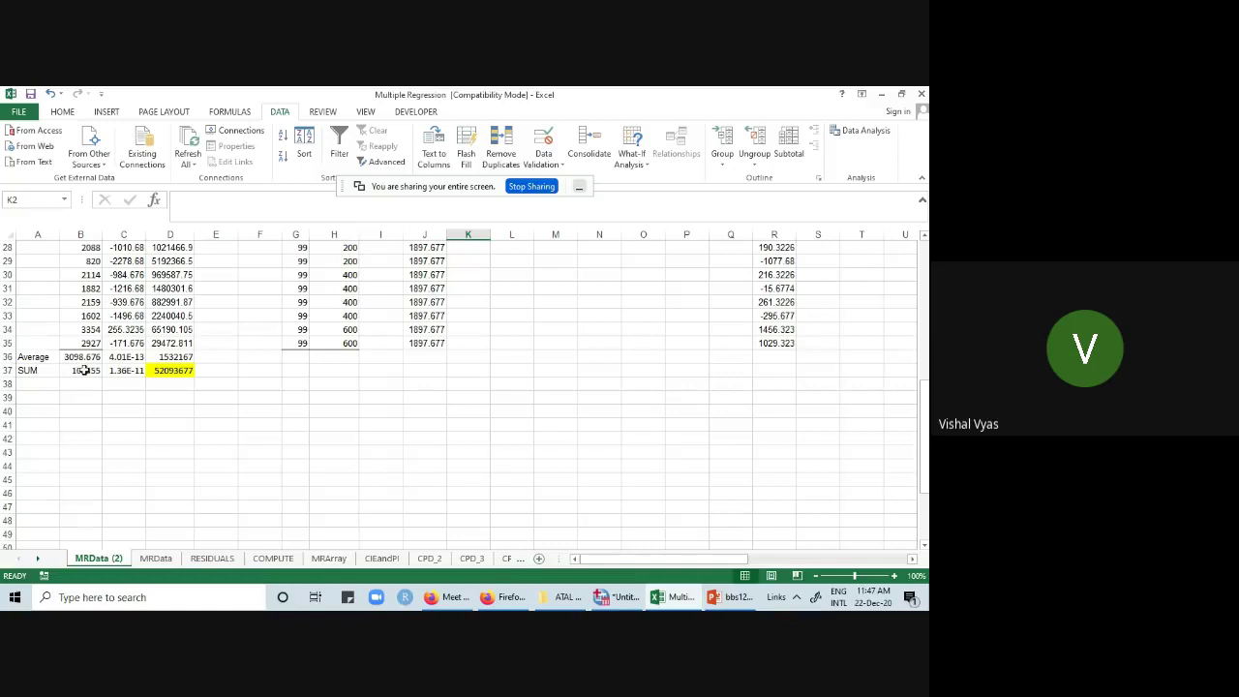
drag(82, 359, 153, 357)
click(87, 357)
key(ctrl+c)
click(426, 357)
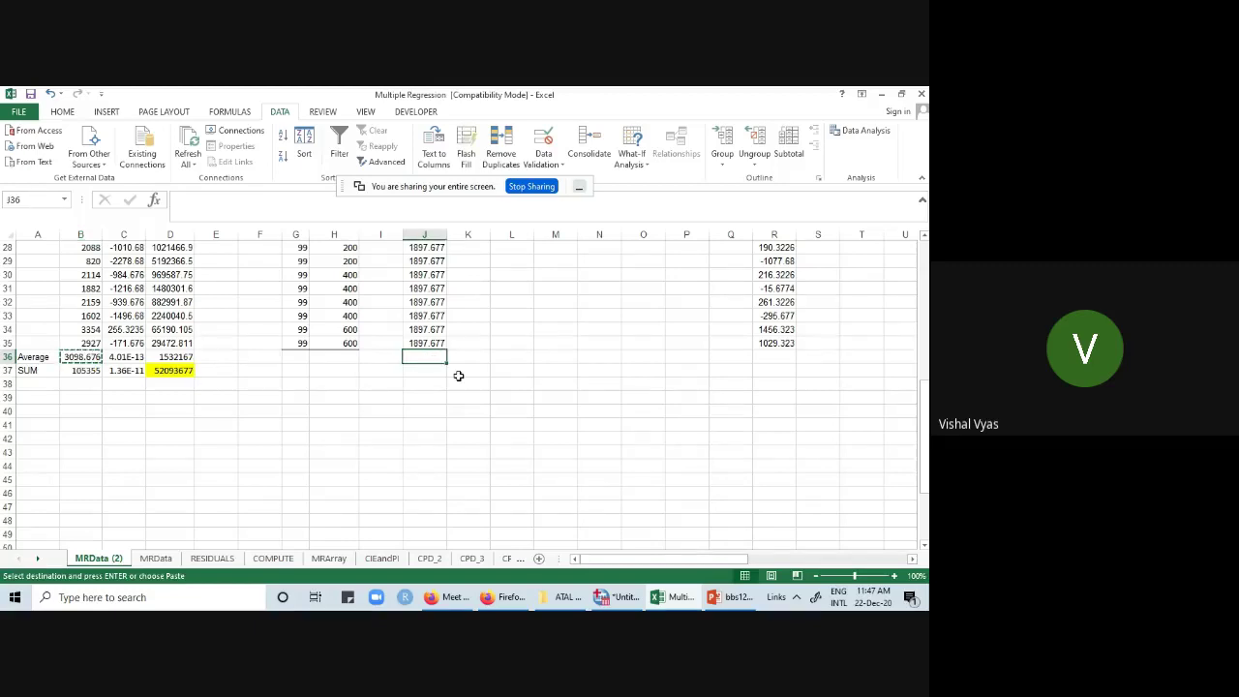
key(ctrl+v)
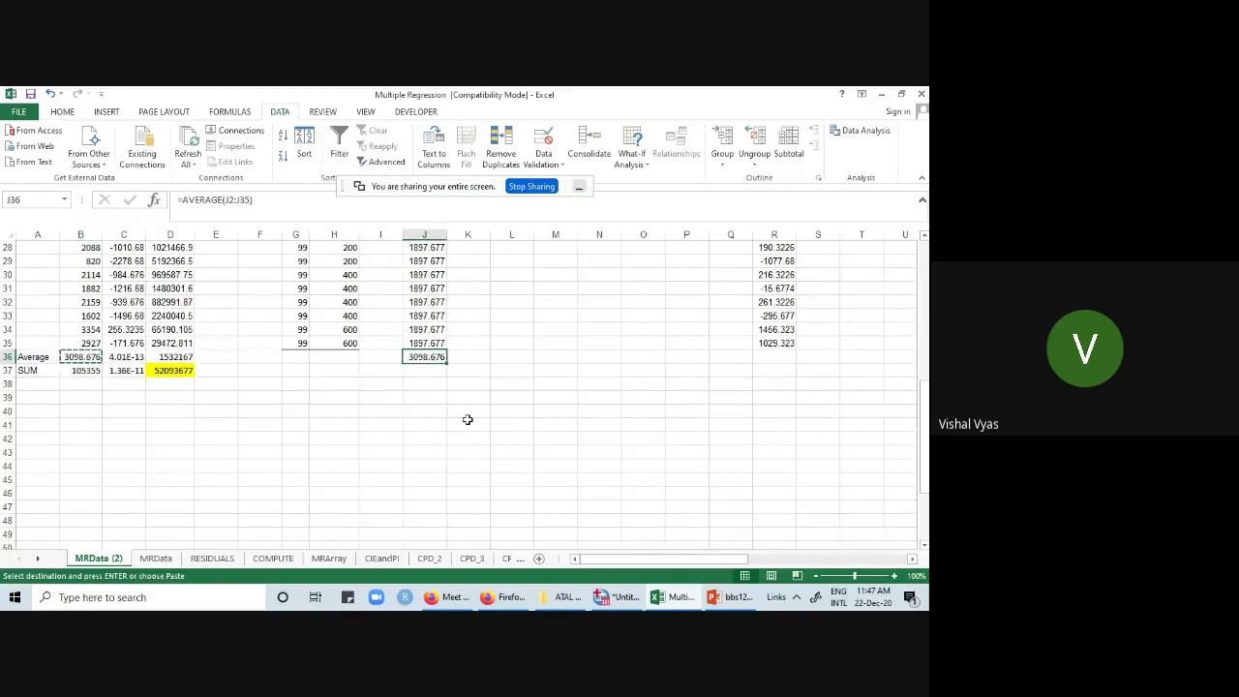
scroll(468, 424, up, 9)
scroll(470, 429, down, 8)
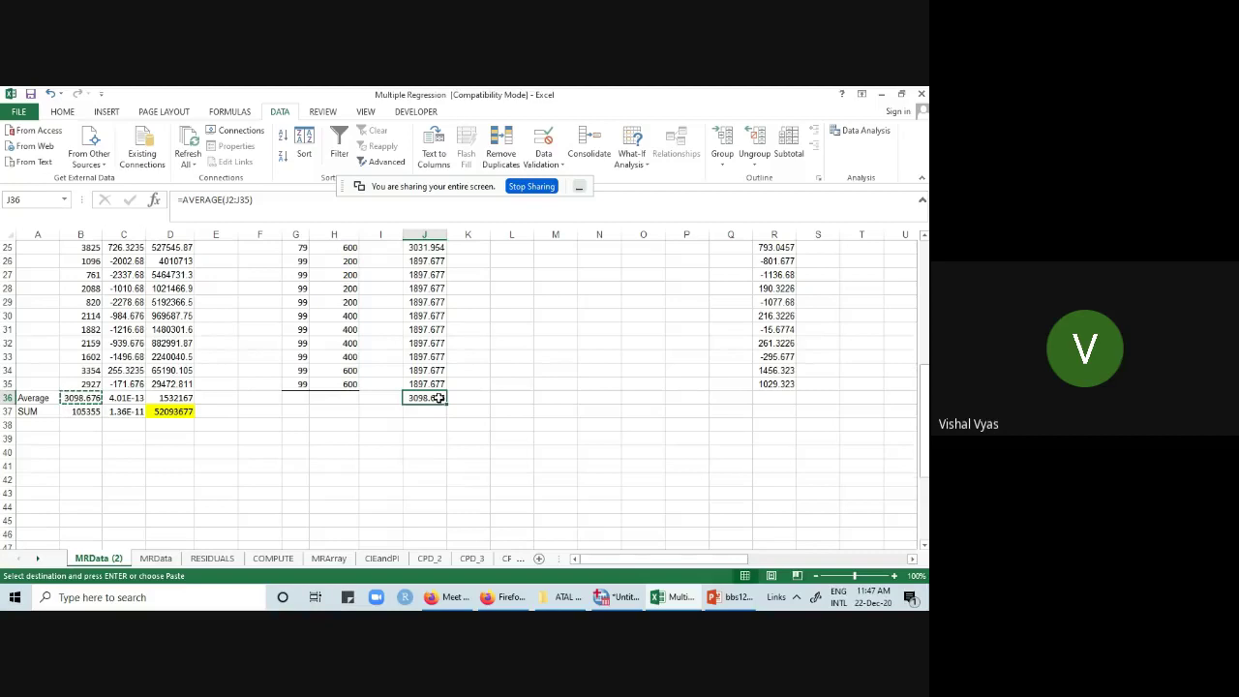
double_click(438, 405)
scroll(484, 441, up, 5)
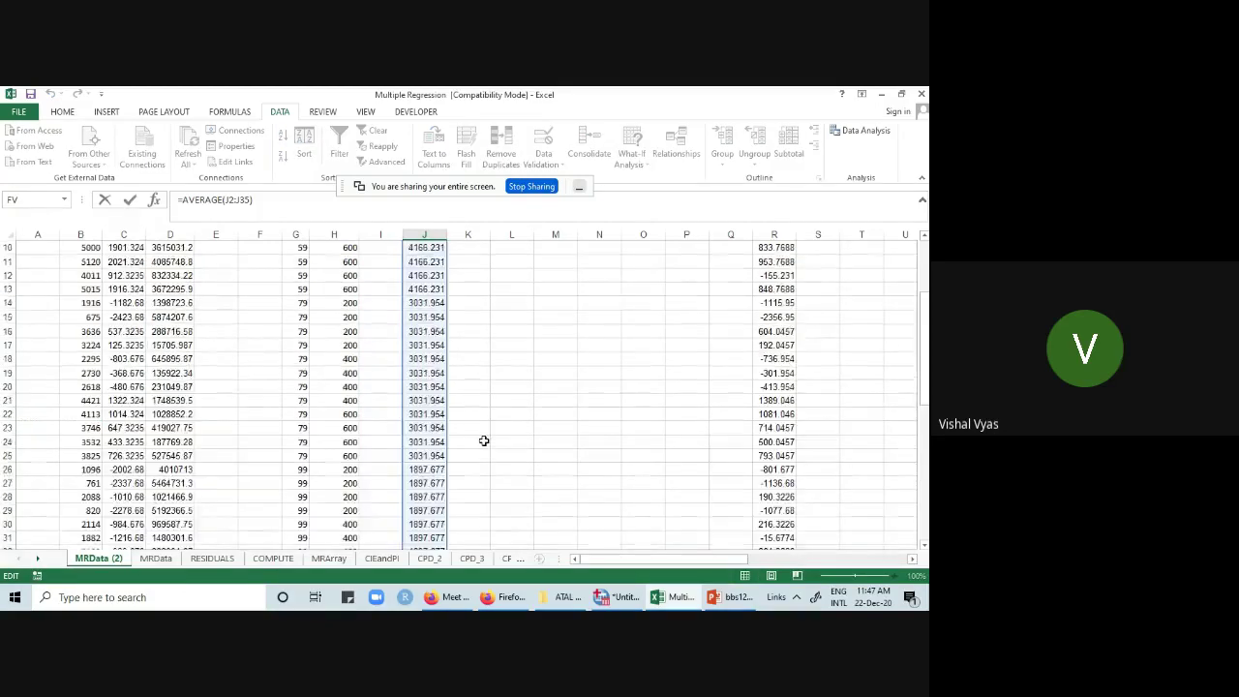
scroll(485, 440, up, 3)
click(484, 392)
- Copy the deviation formulas from C2:D2 to K2:L2 and change K2 to =J2-$J$36
click(473, 264)
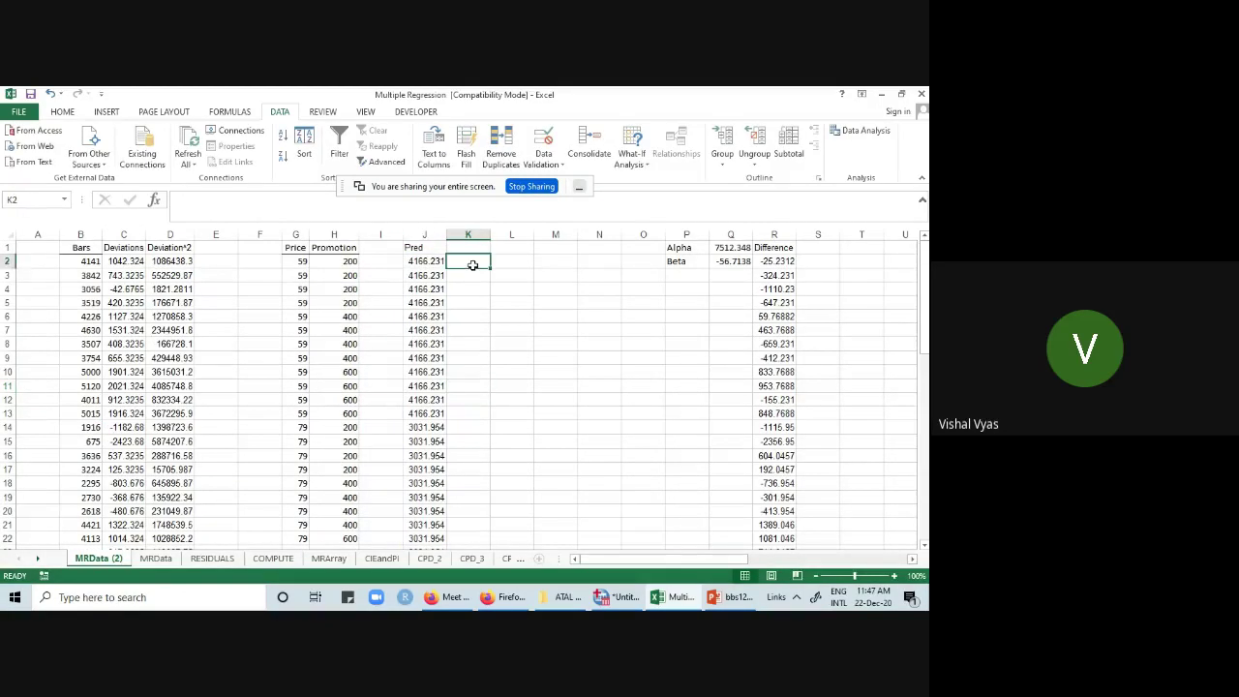
drag(125, 263, 164, 261)
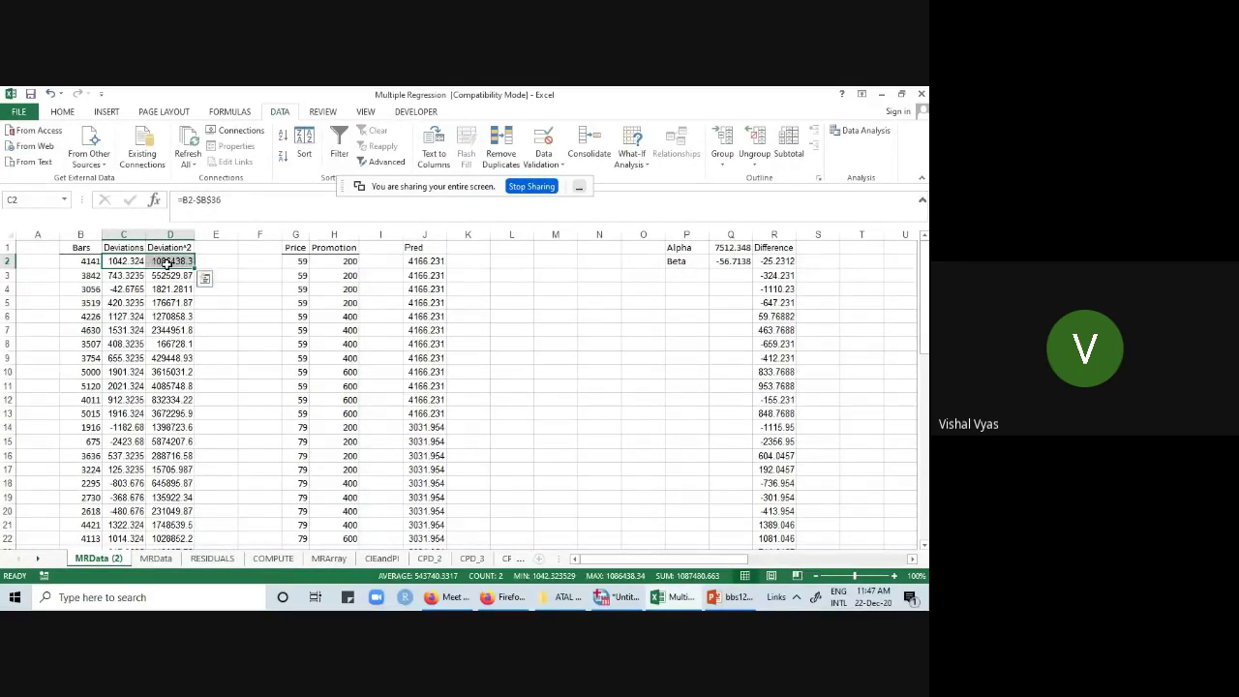
key(ctrl+c)
click(473, 261)
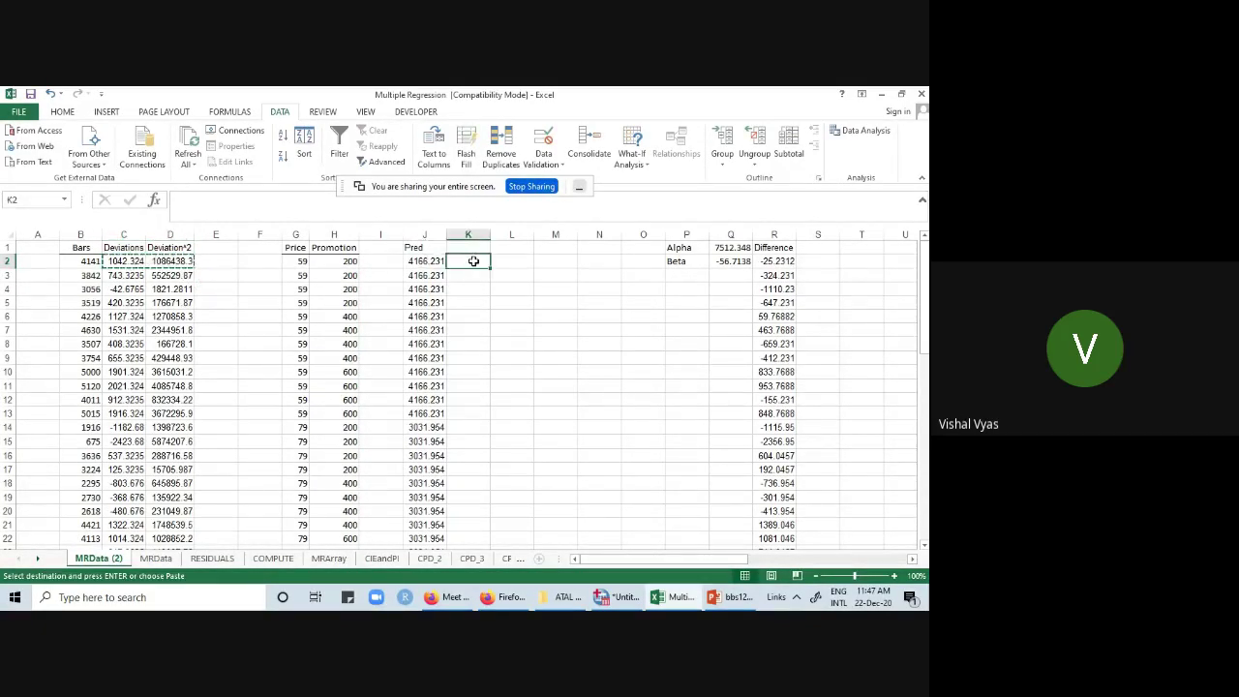
text(=J2-$B$36)
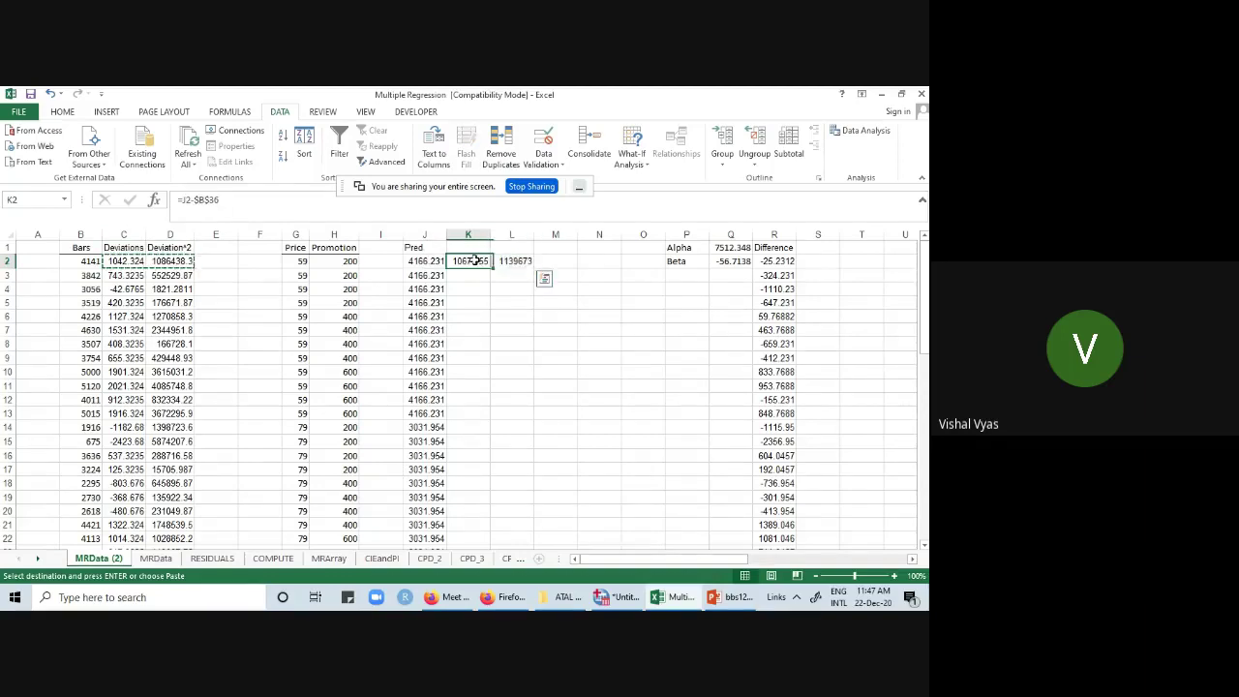
scroll(486, 323, down, 7)
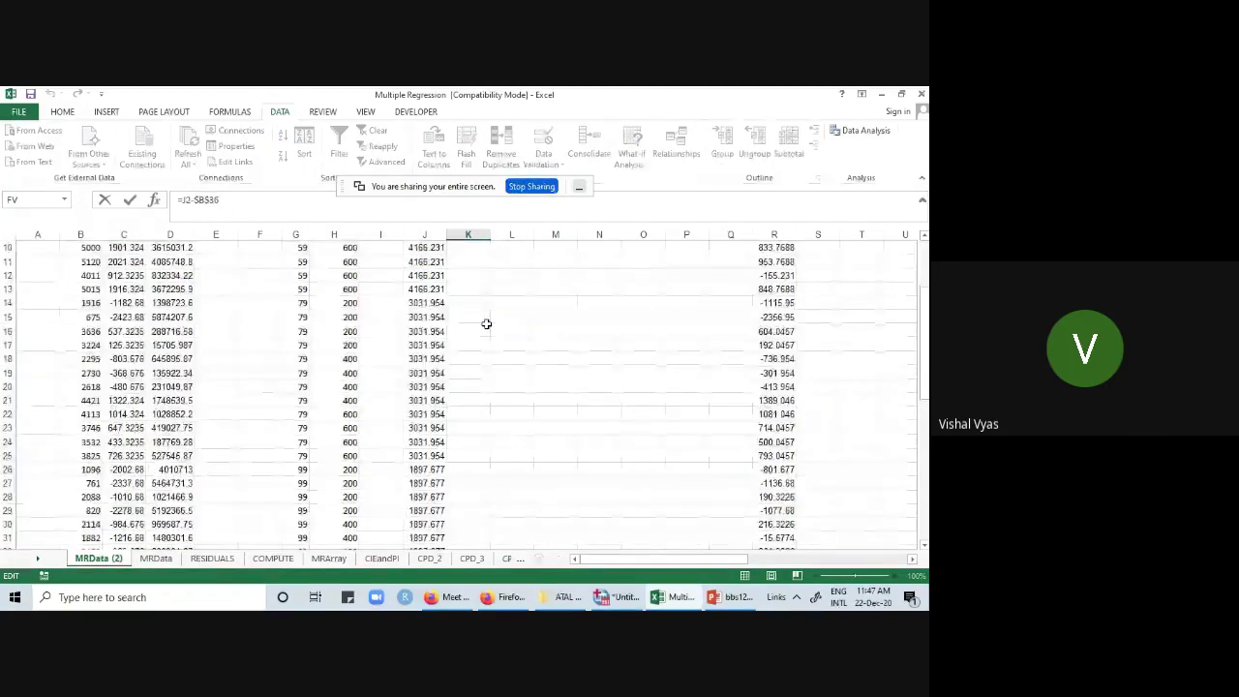
drag(91, 433, 408, 443)
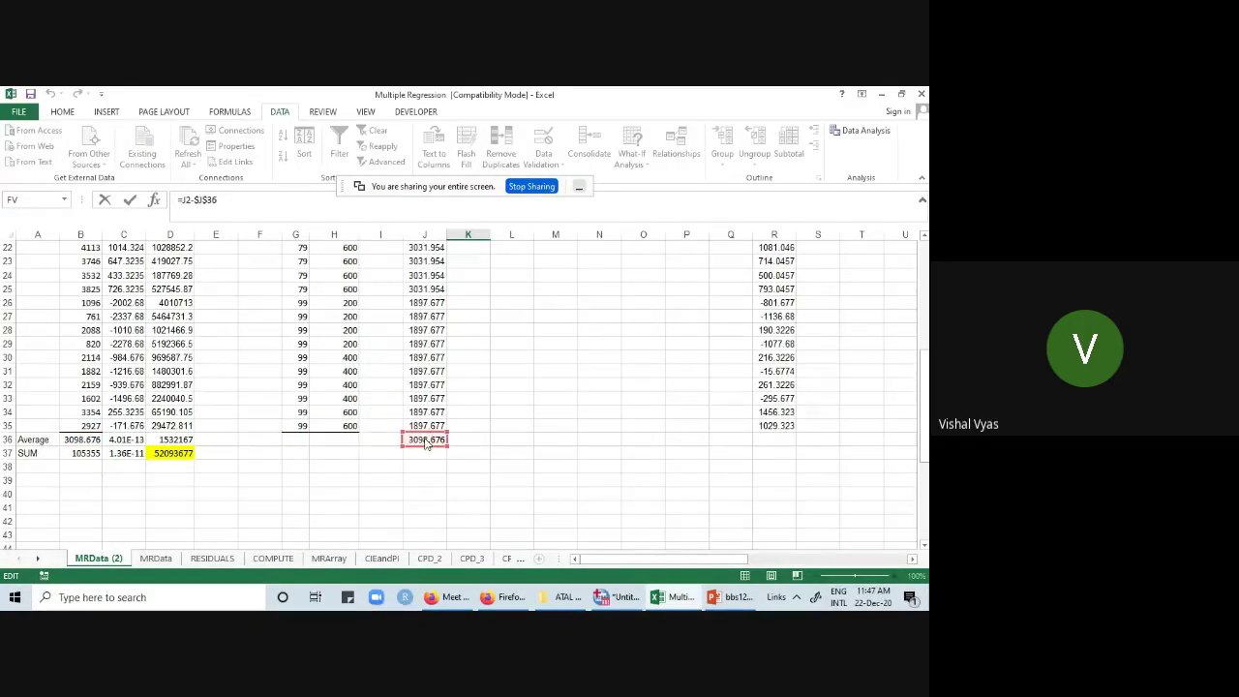
scroll(553, 454, up, 7)
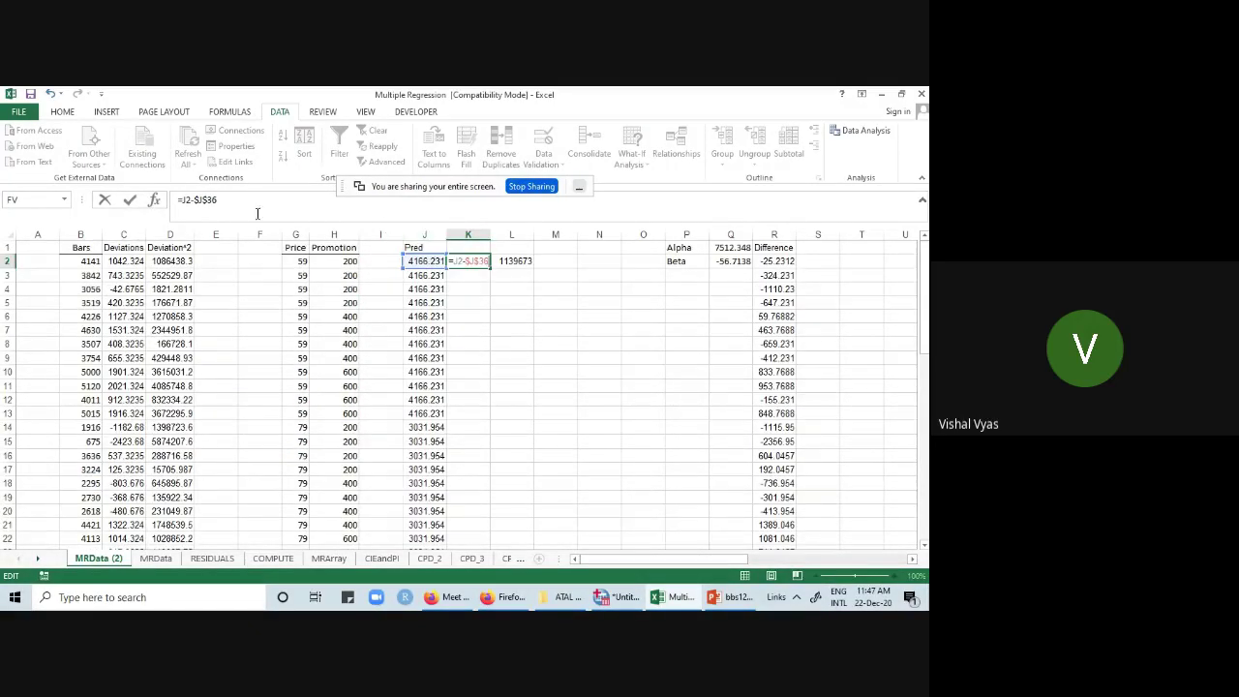
click(493, 323)
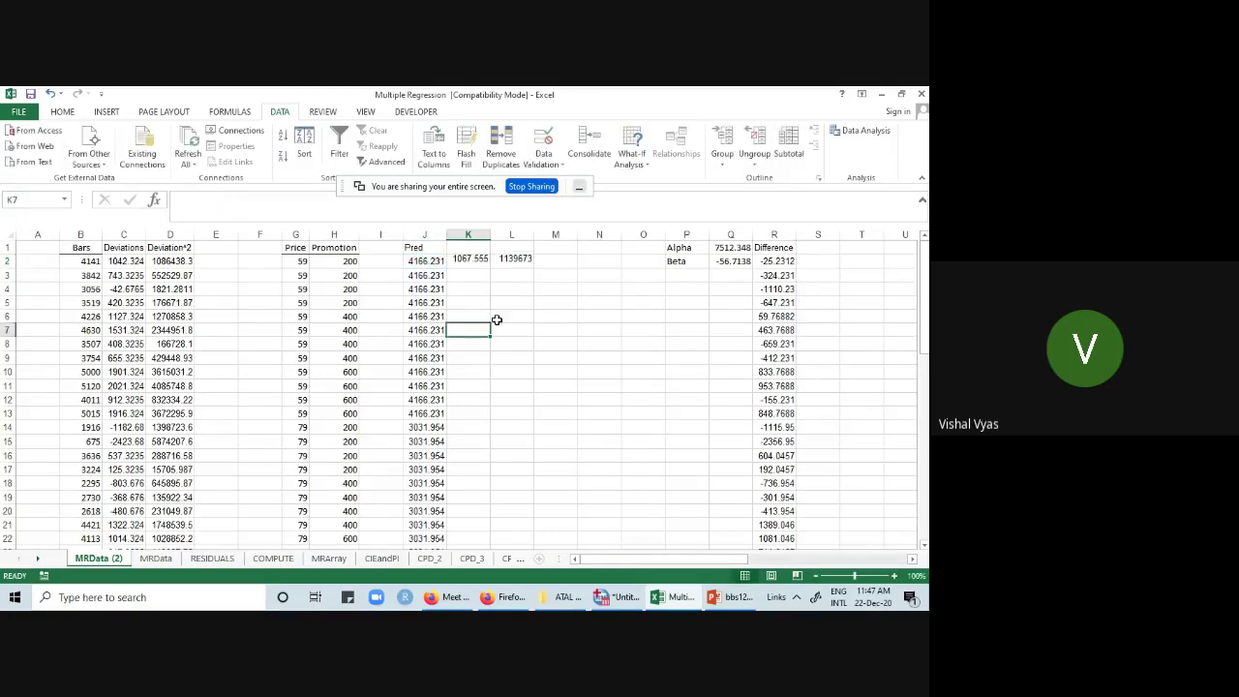
- Enter =K2*K2 in L2 as the squared deviation and fill K2:L2 down through row 36
click(511, 260)
text(=)
click(470, 261)
text(*)
click(472, 264)
click(555, 300)
drag(470, 261, 540, 525)
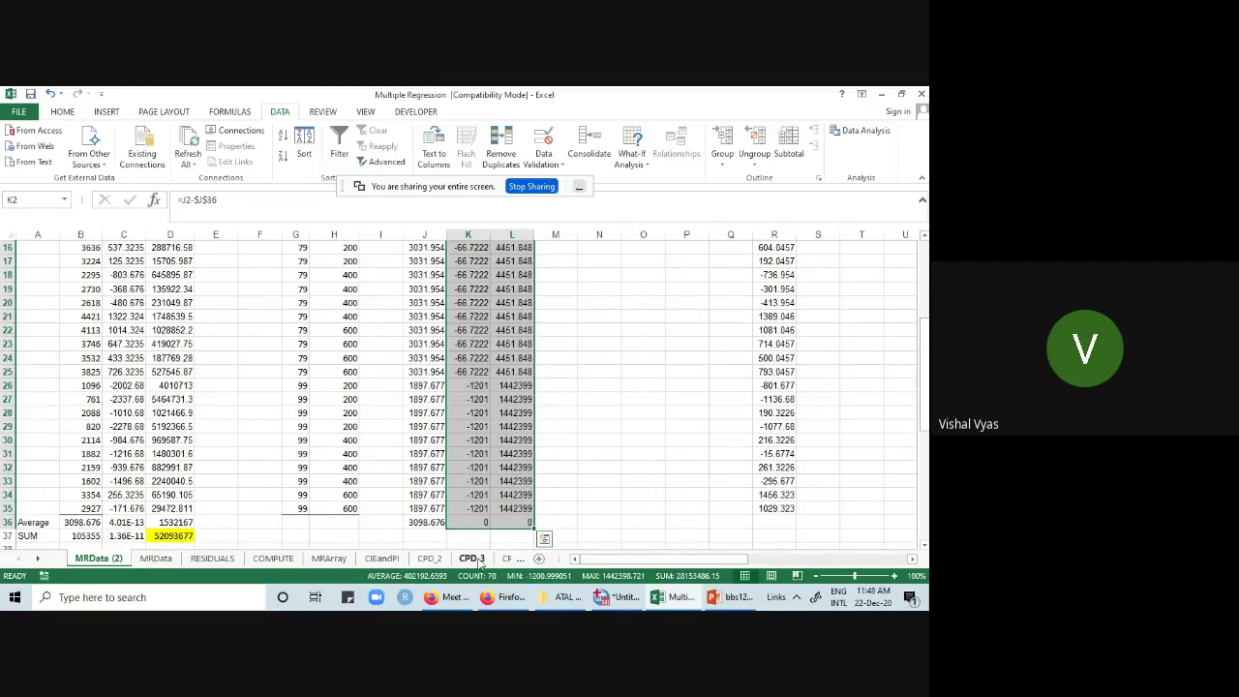
- Fill the average formula from J36 across K36:L36, overwriting the deviation formulas in that row
click(435, 523)
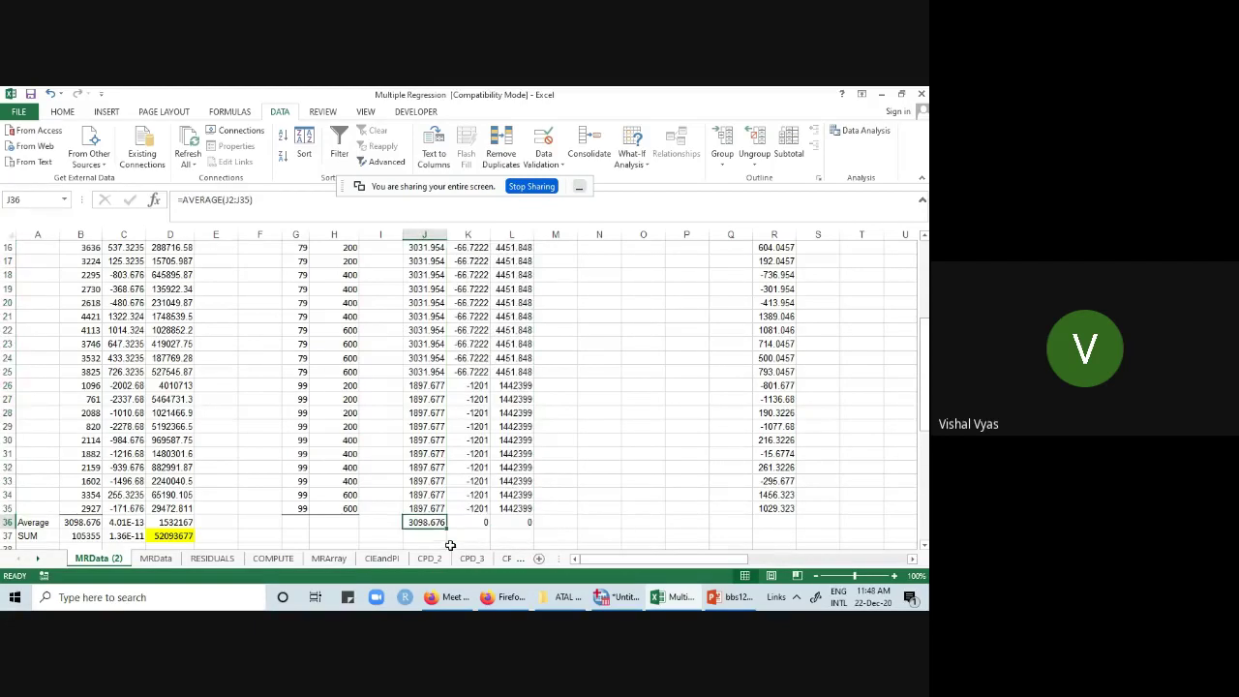
drag(448, 530, 532, 529)
scroll(599, 469, down, 1)
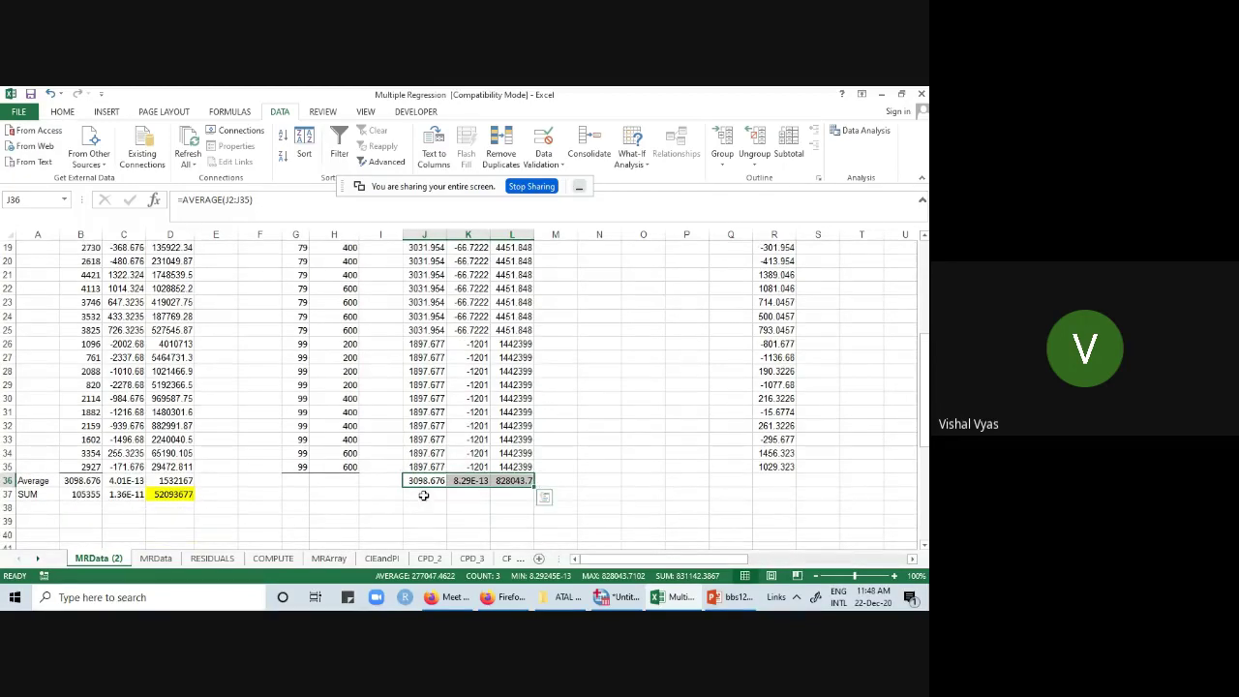
- Copy the SUM formula from B37 to J37 and fill it across to L37
click(85, 492)
key(ctrl+c)
click(430, 497)
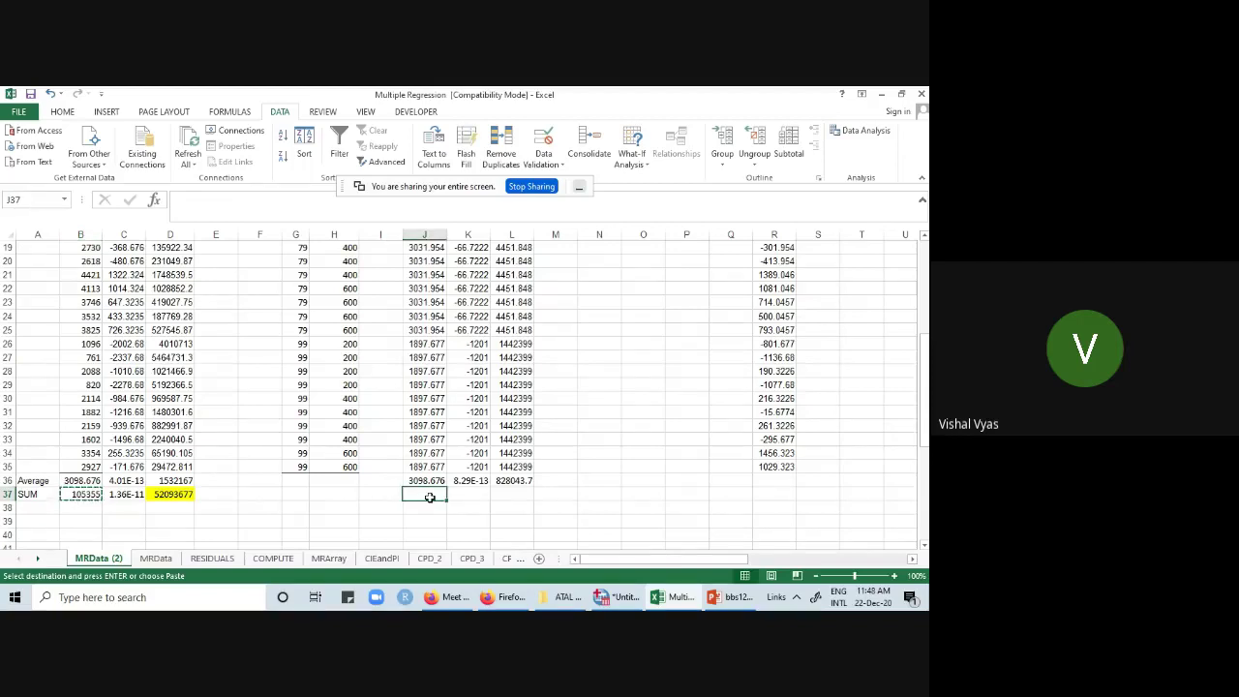
key(ctrl+v)
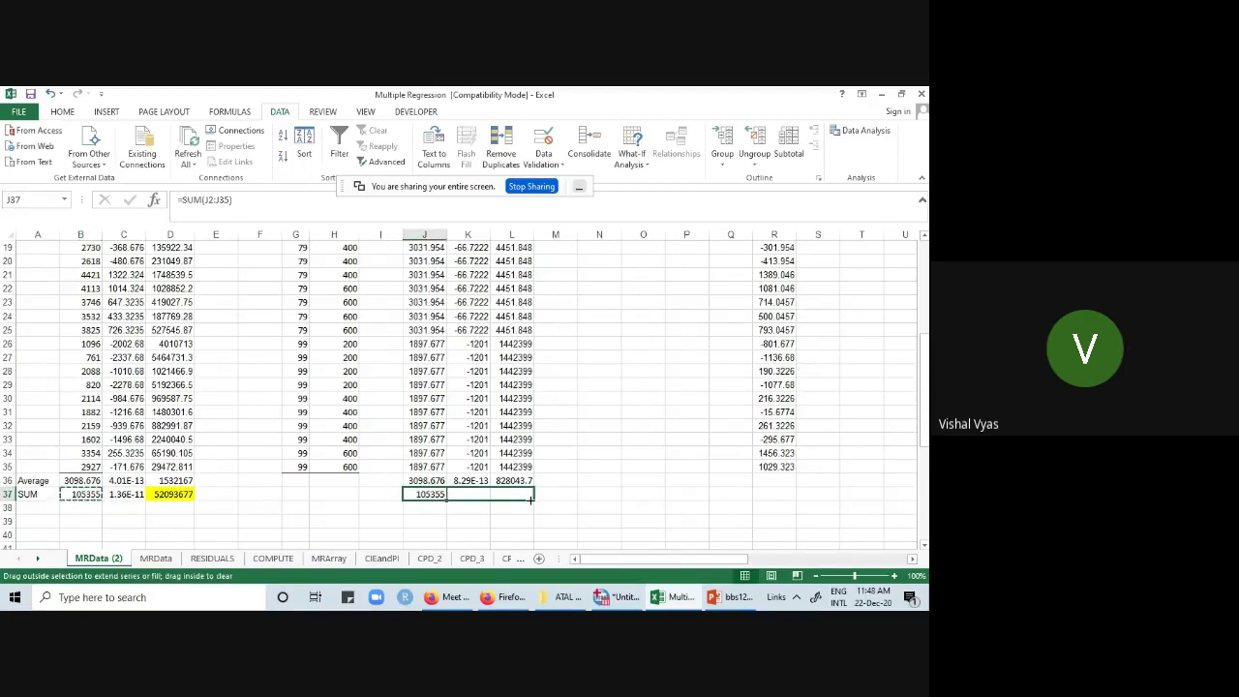
drag(434, 496, 513, 495)
key(Return)
click(596, 455)
drag(426, 494, 513, 495)
click(609, 455)
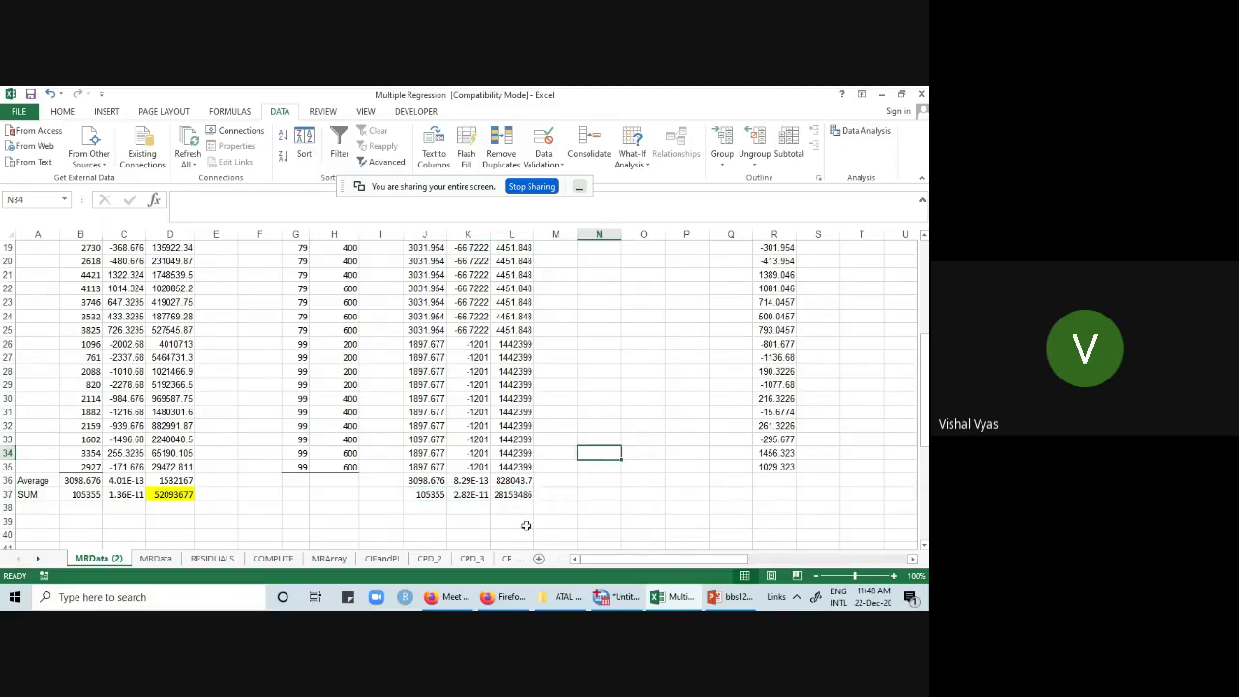
click(598, 509)
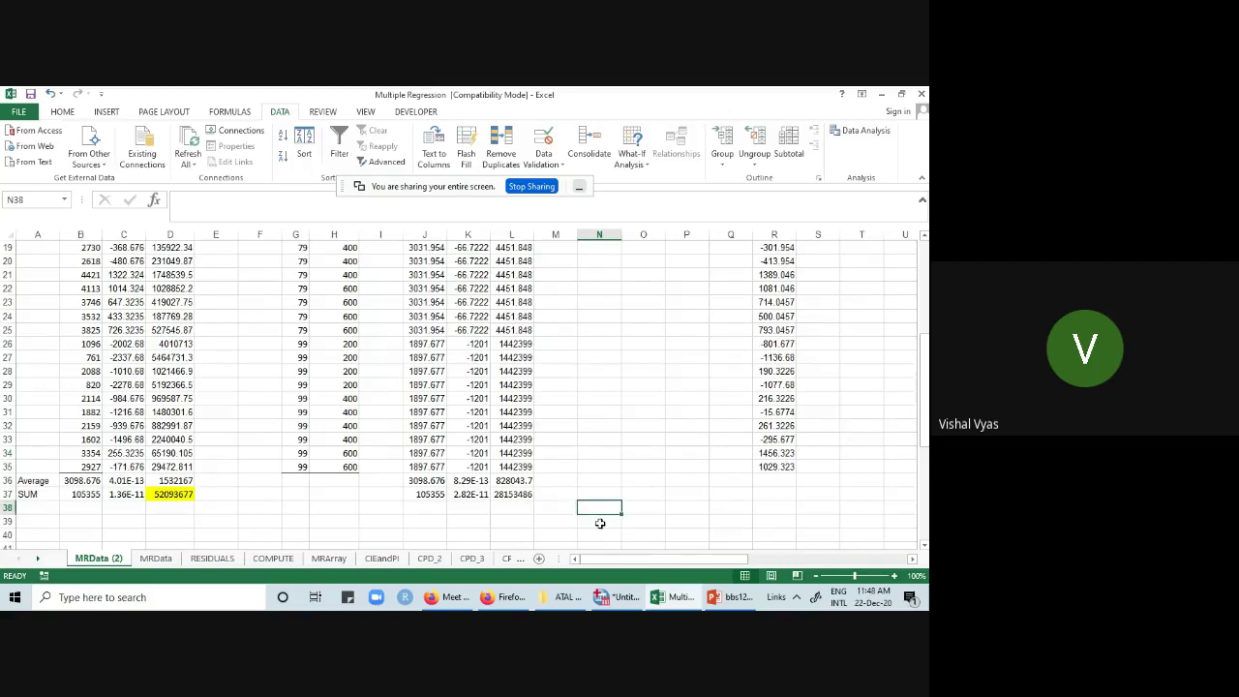
- Highlight the sum of squared deviations of the predictions in L37 with a yellow fill
click(511, 495)
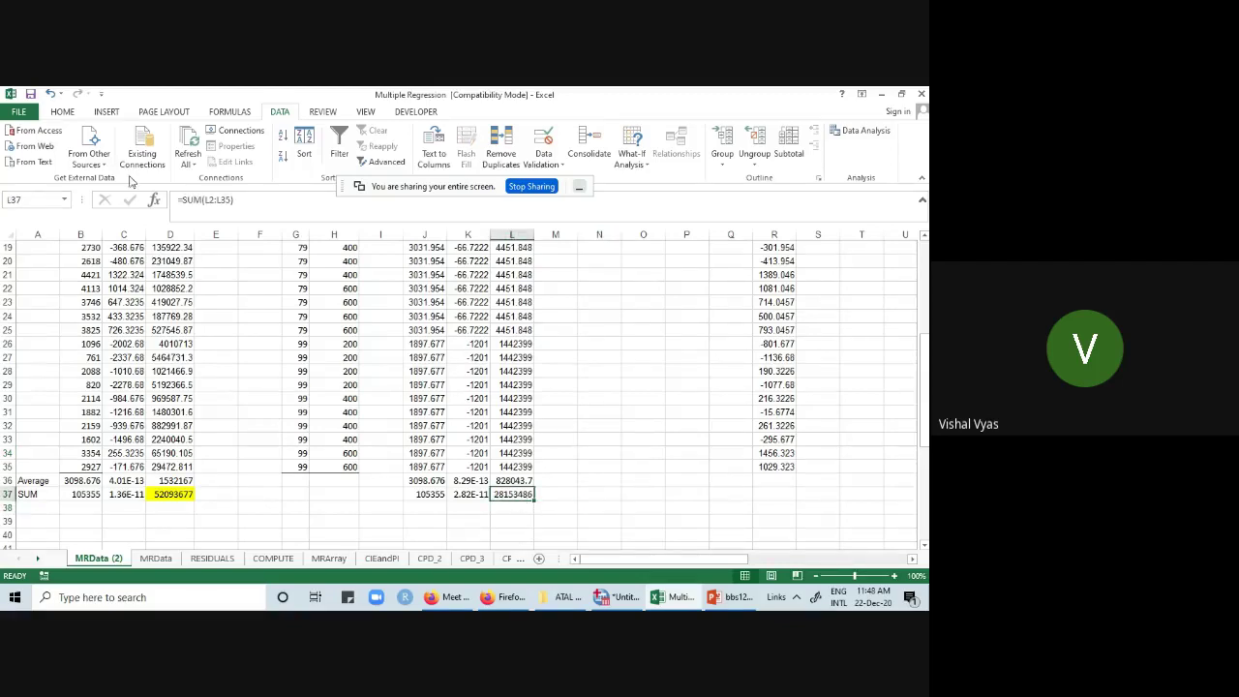
click(62, 113)
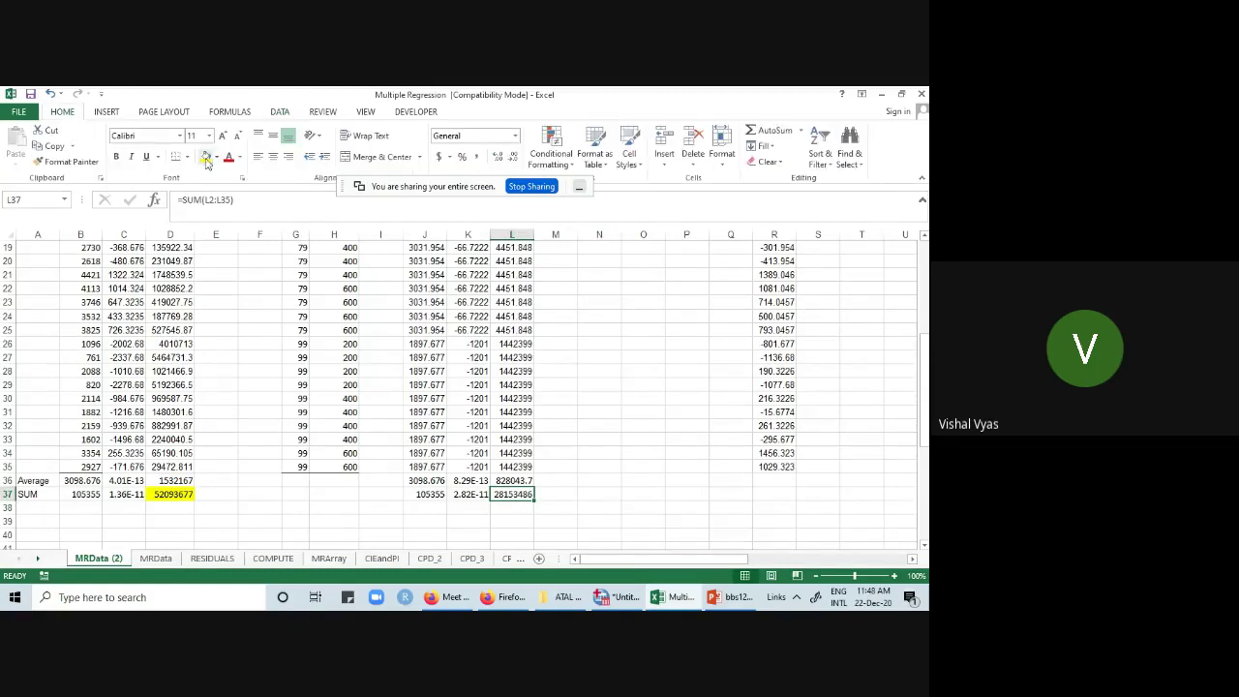
click(687, 439)
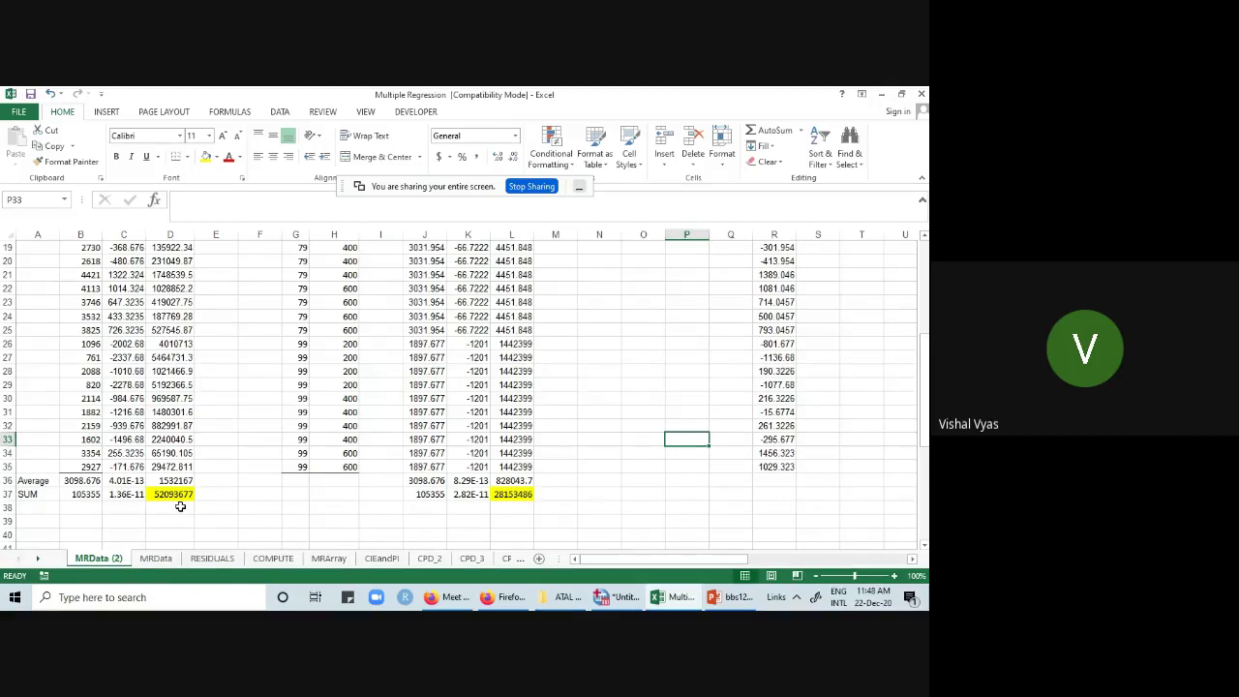
- Enter =L37/D37 in N37 to divide the predictions' sum of squared deviations by that of the actual values
click(606, 498)
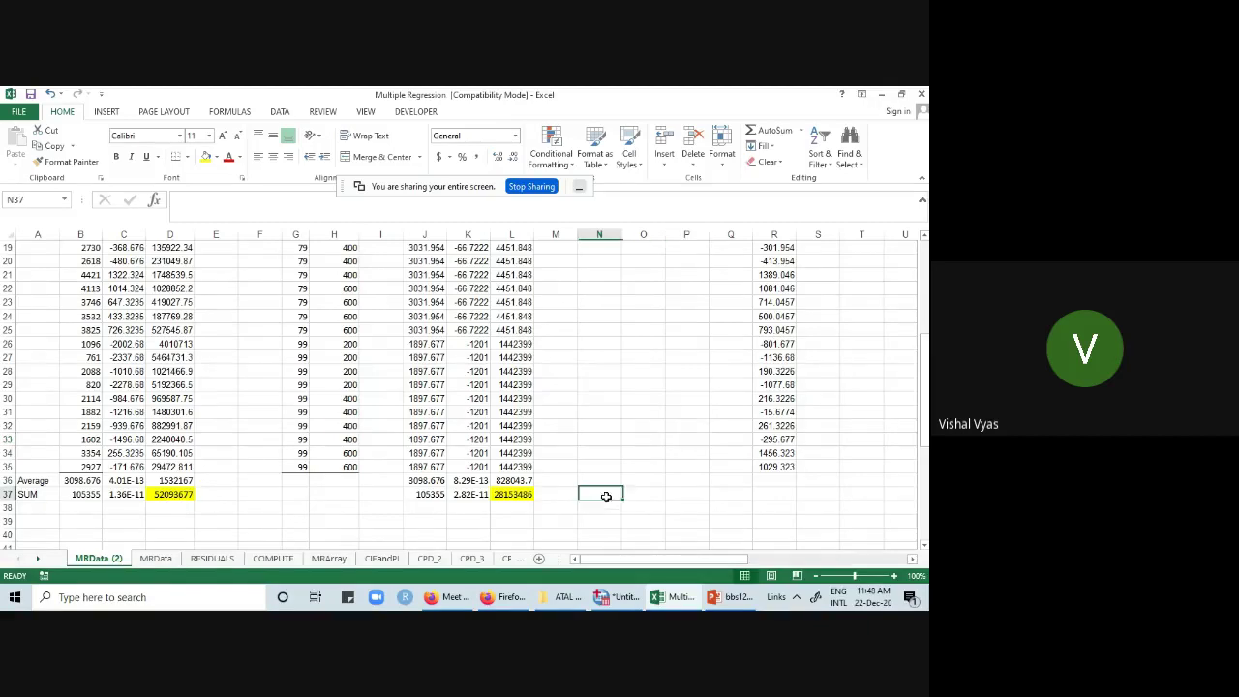
text(=)
click(521, 496)
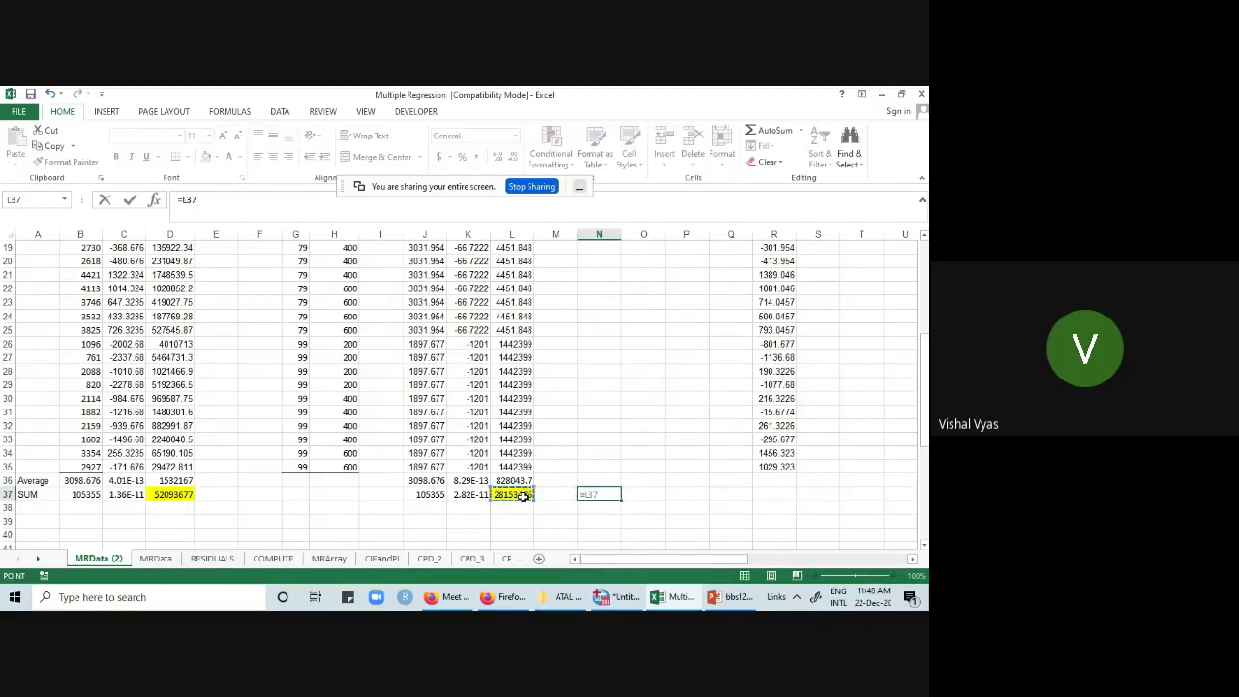
text(/)
click(175, 495)
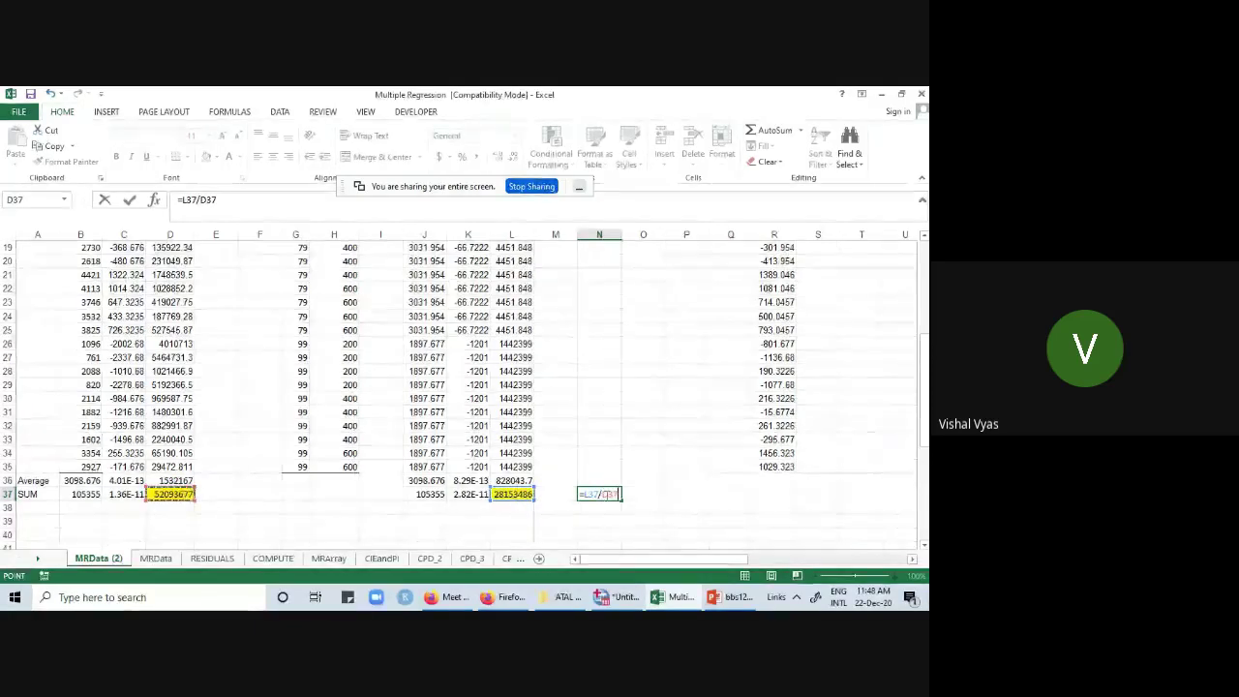
key(Return)
click(639, 507)
click(617, 497)
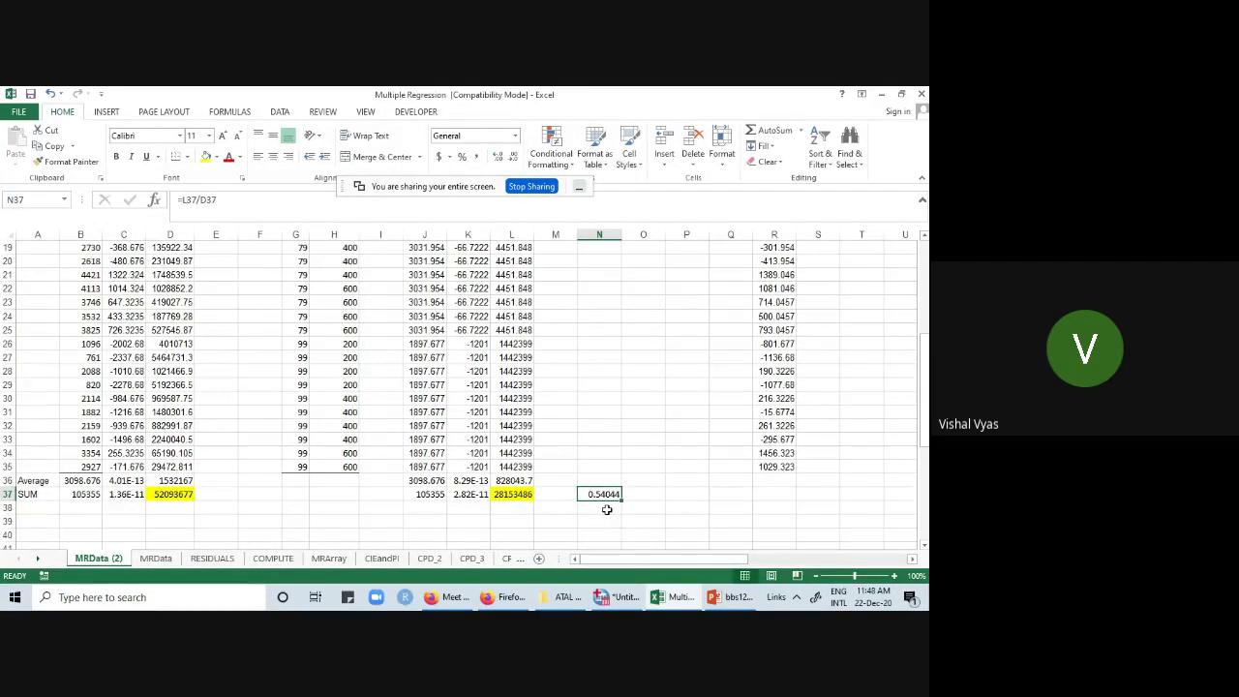
- Examine the regression output on the MRData (2) sheet to compare it with the ratio in N37
drag(668, 565, 830, 574)
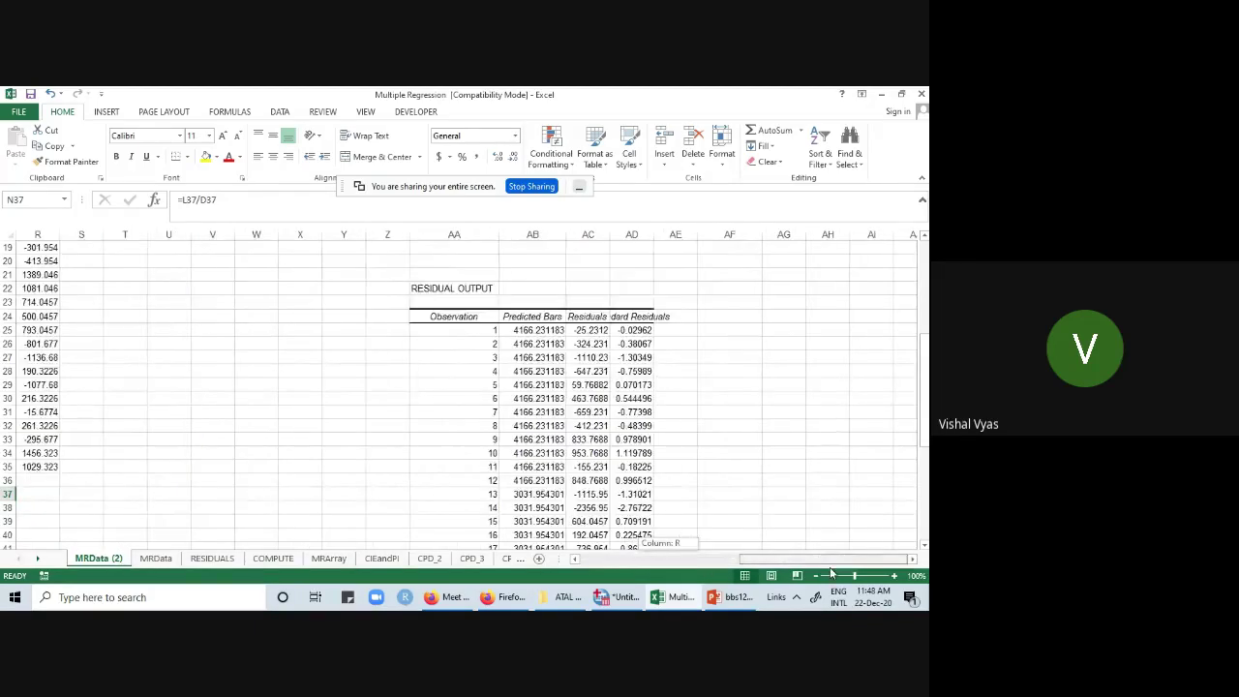
- Copy the formatting of the R Square value in AB5 onto cell N37 and autofit column N
scroll(581, 406, up, 6)
click(534, 303)
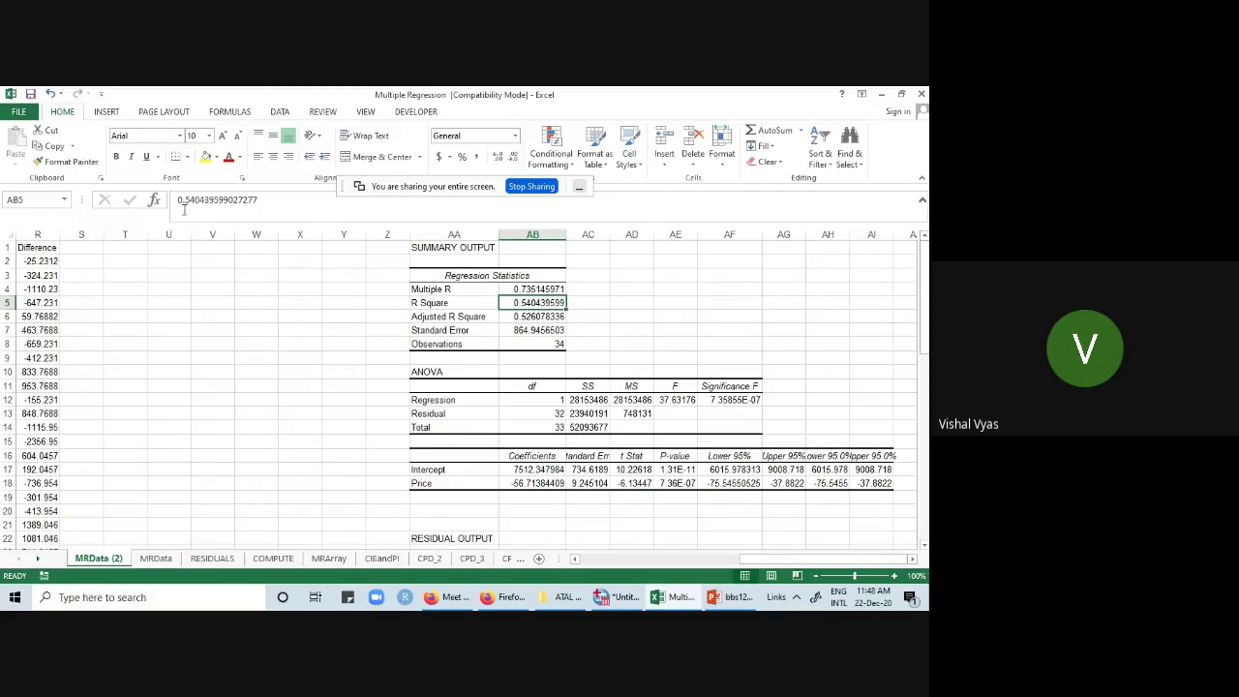
click(66, 162)
drag(774, 559, 569, 542)
scroll(595, 472, down, 5)
scroll(596, 471, down, 3)
click(602, 411)
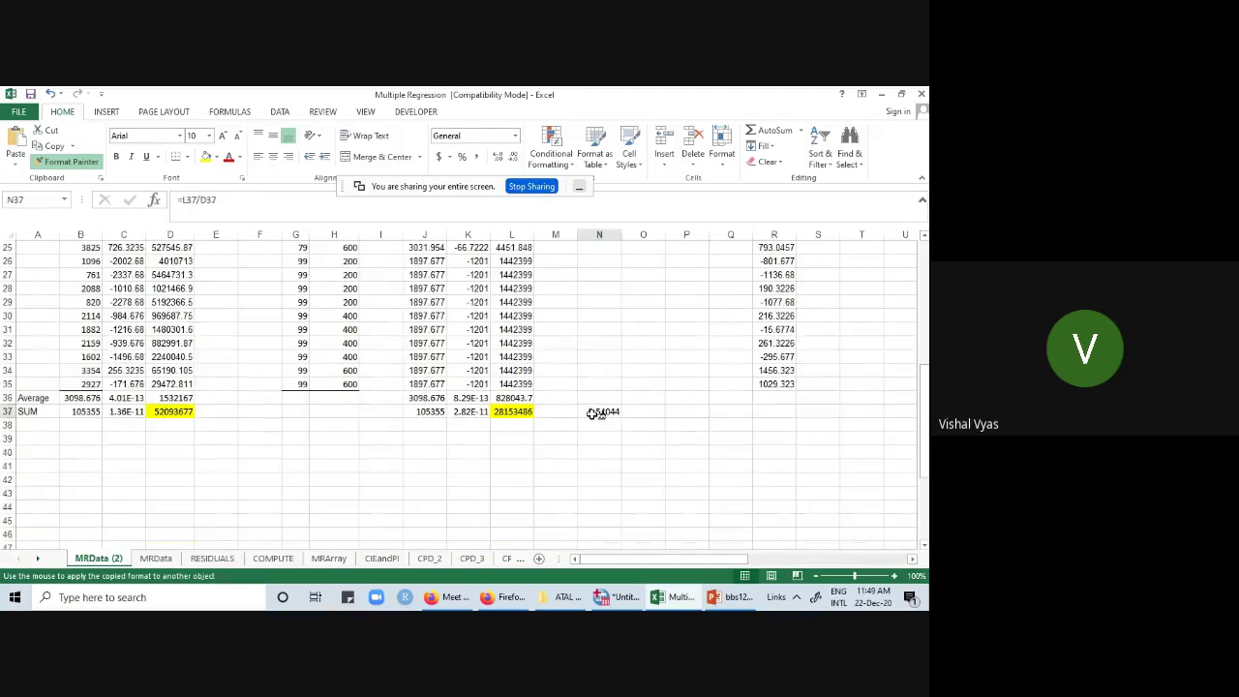
double_click(629, 240)
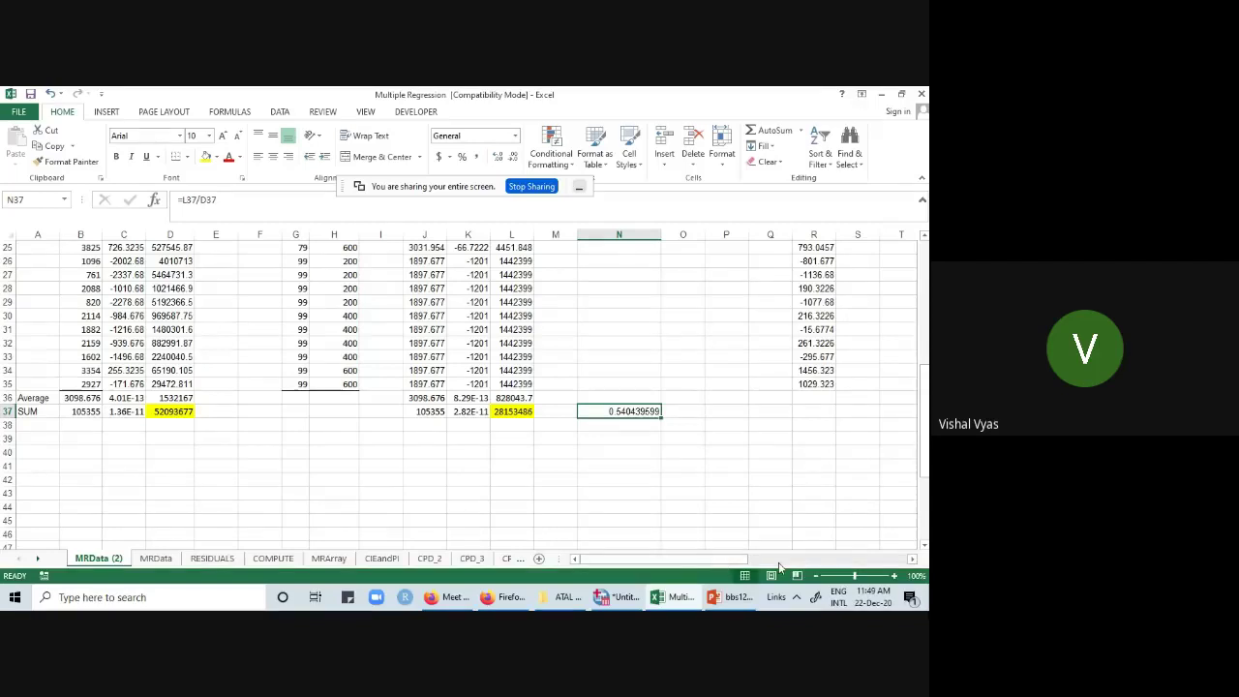
- Compare the R Square value in the regression summary output with the calculated ratio in N37
drag(750, 564, 813, 569)
scroll(850, 510, up, 8)
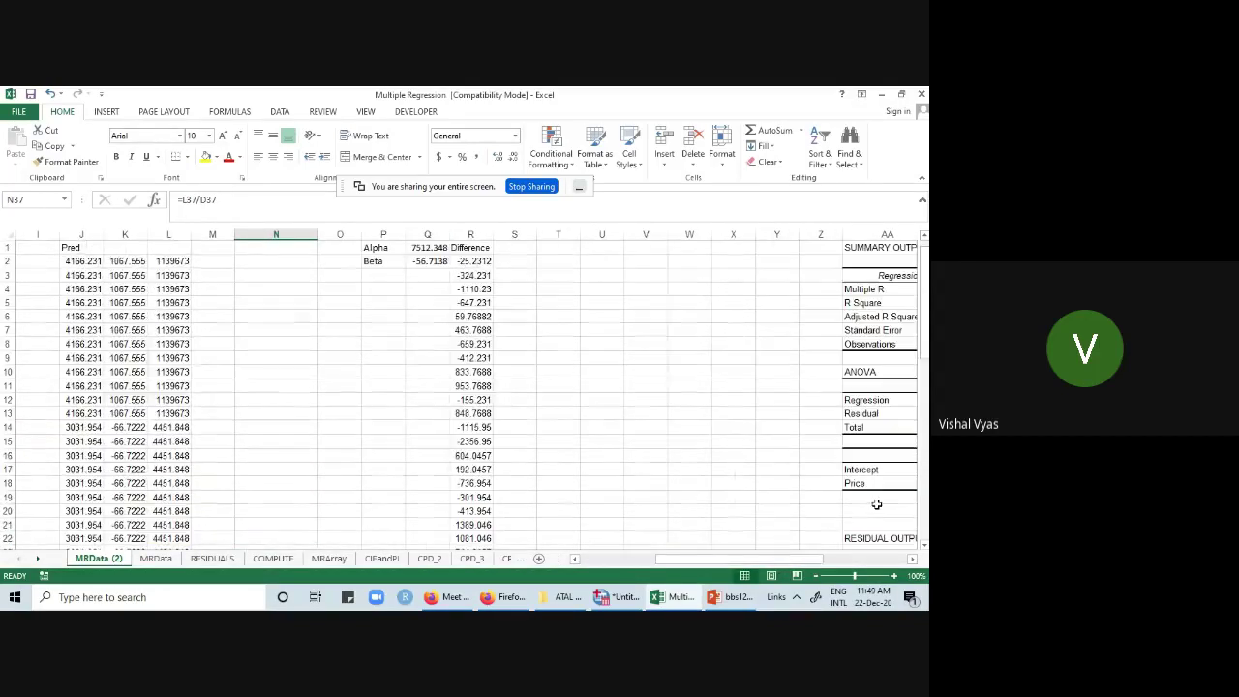
drag(836, 561, 855, 569)
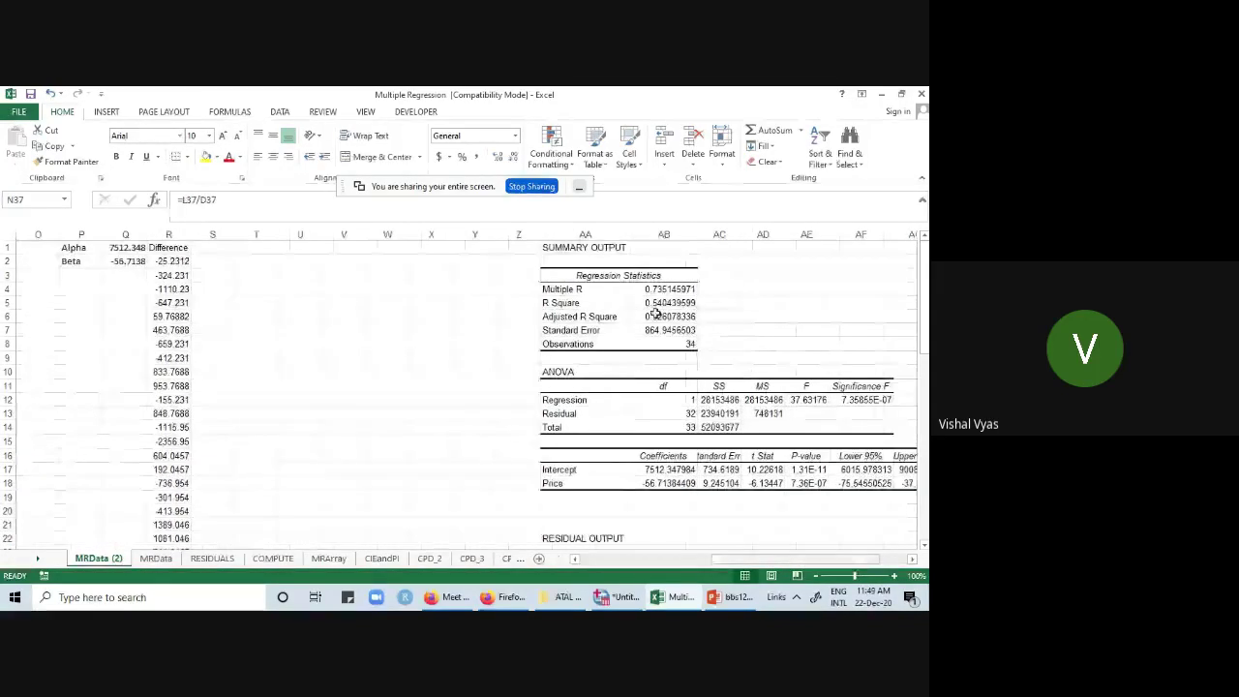
click(670, 303)
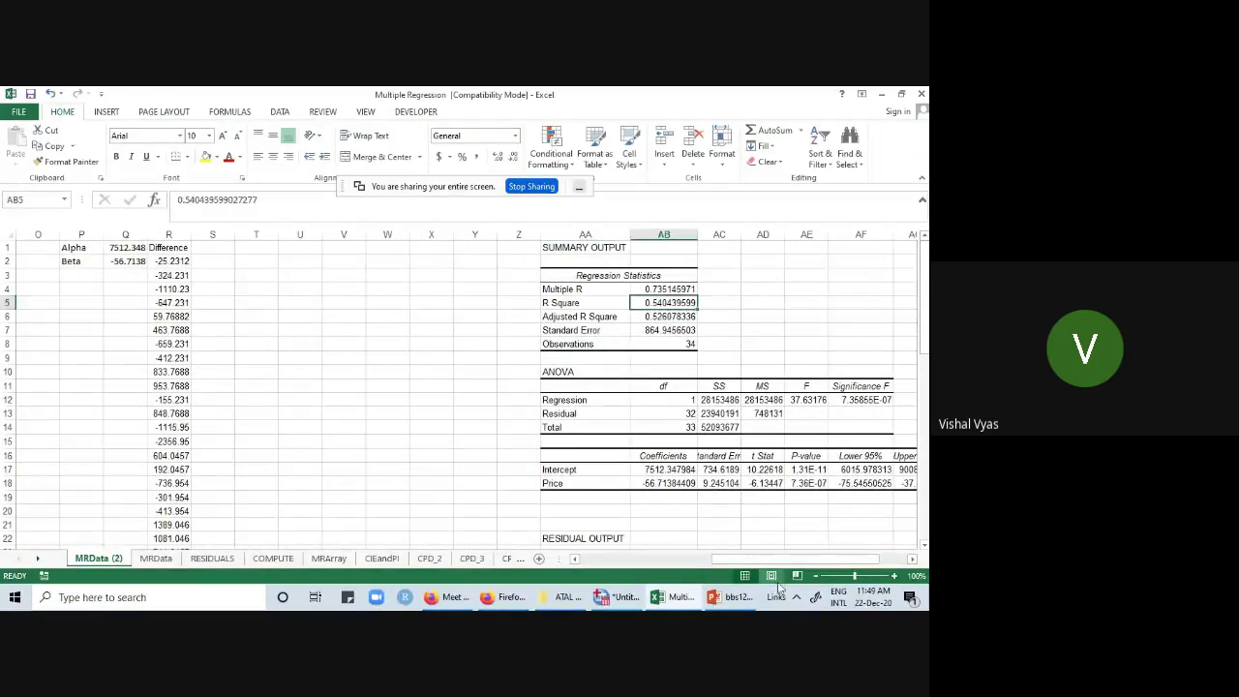
drag(796, 559, 660, 559)
scroll(640, 456, down, 9)
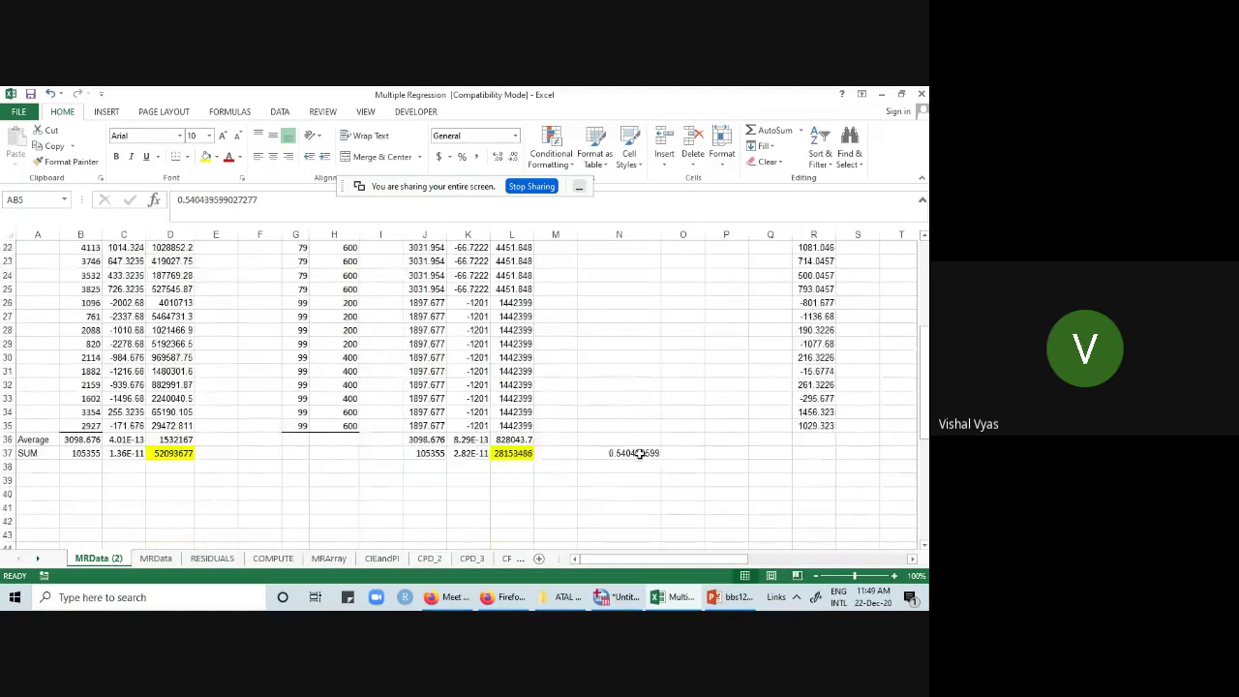
click(641, 411)
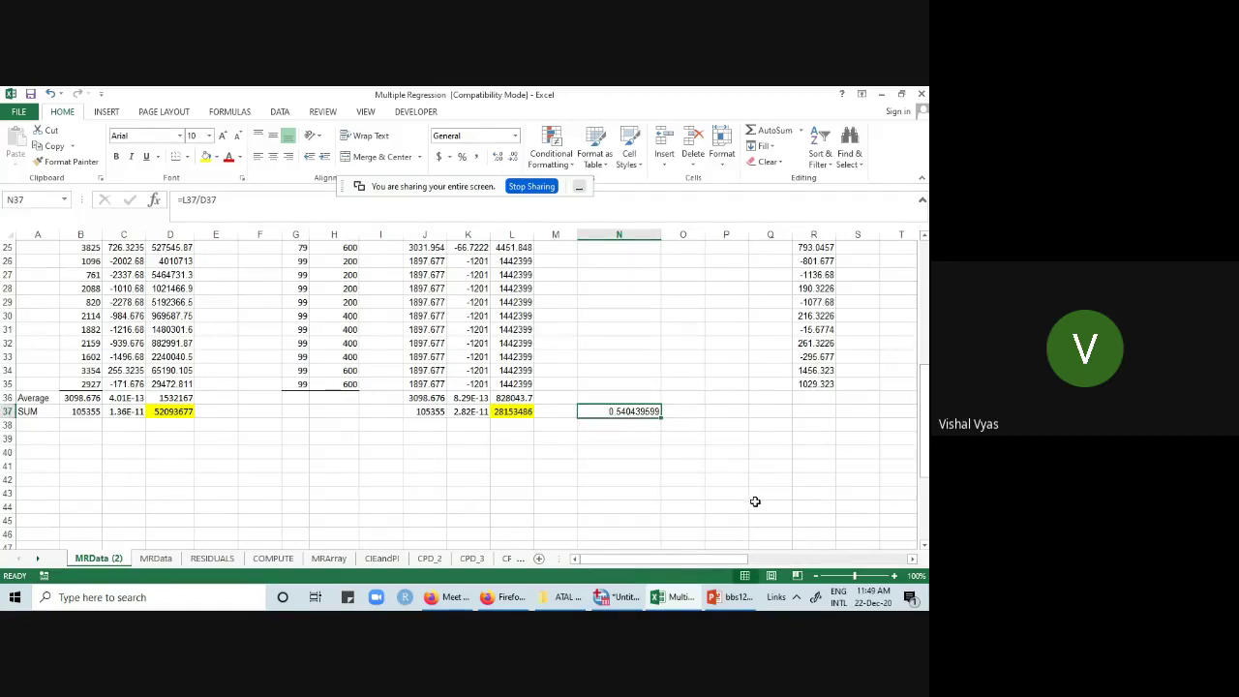
click(666, 480)
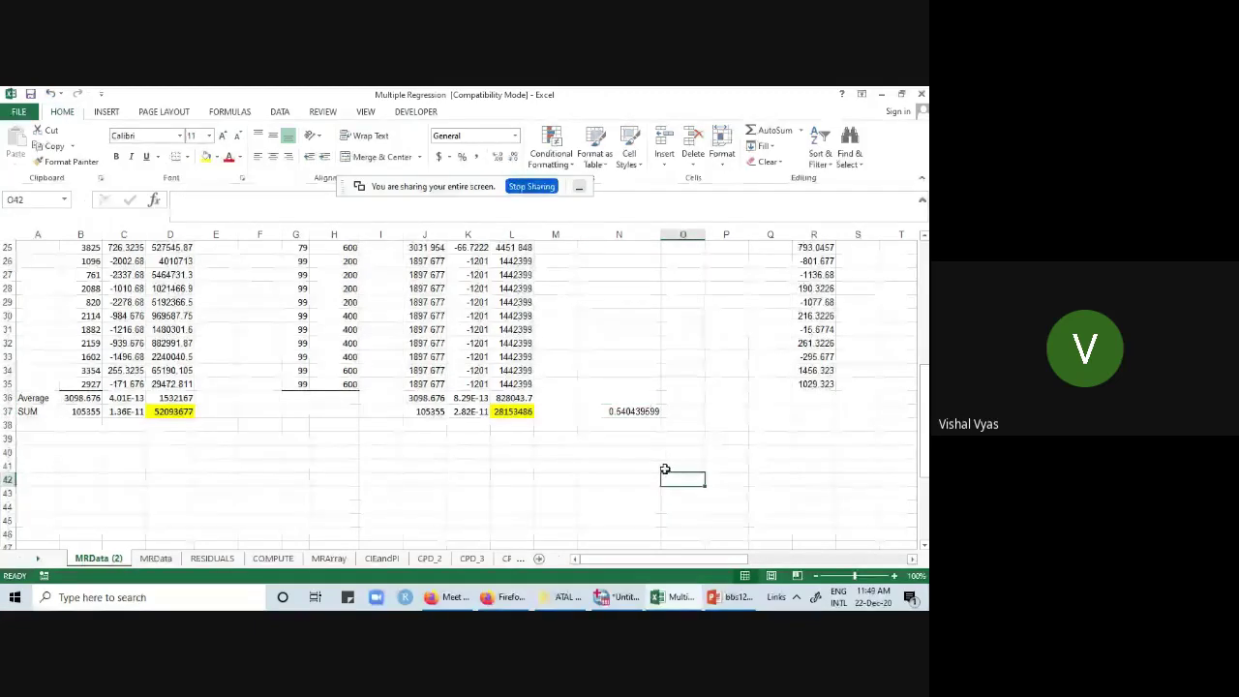
- Review the Bars and Deviation^2 columns from their headers to the total of squared deviations in D37
scroll(665, 470, up, 3)
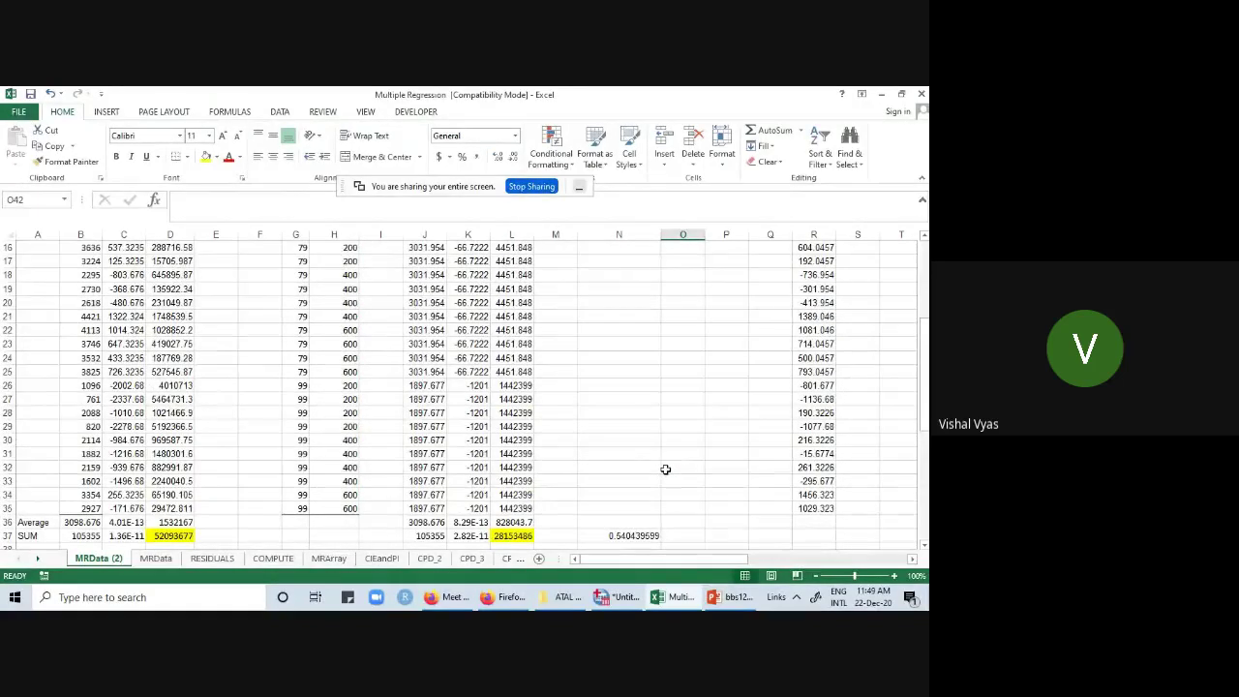
scroll(627, 376, up, 5)
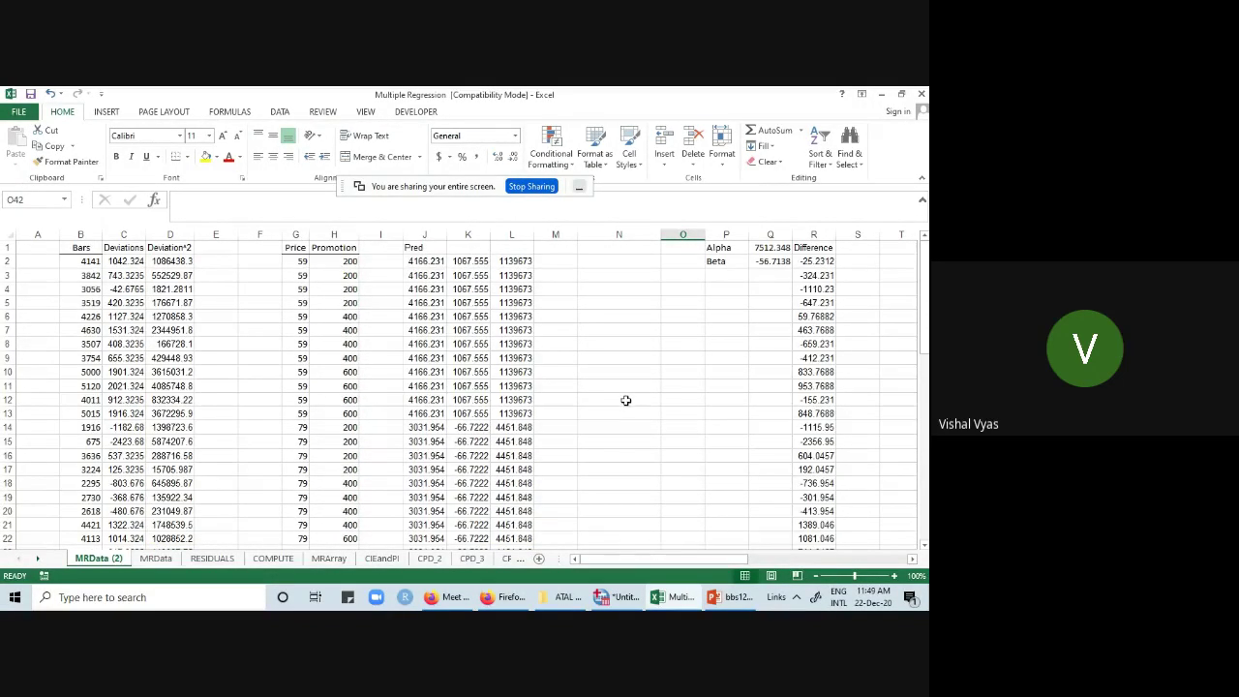
scroll(624, 405, down, 9)
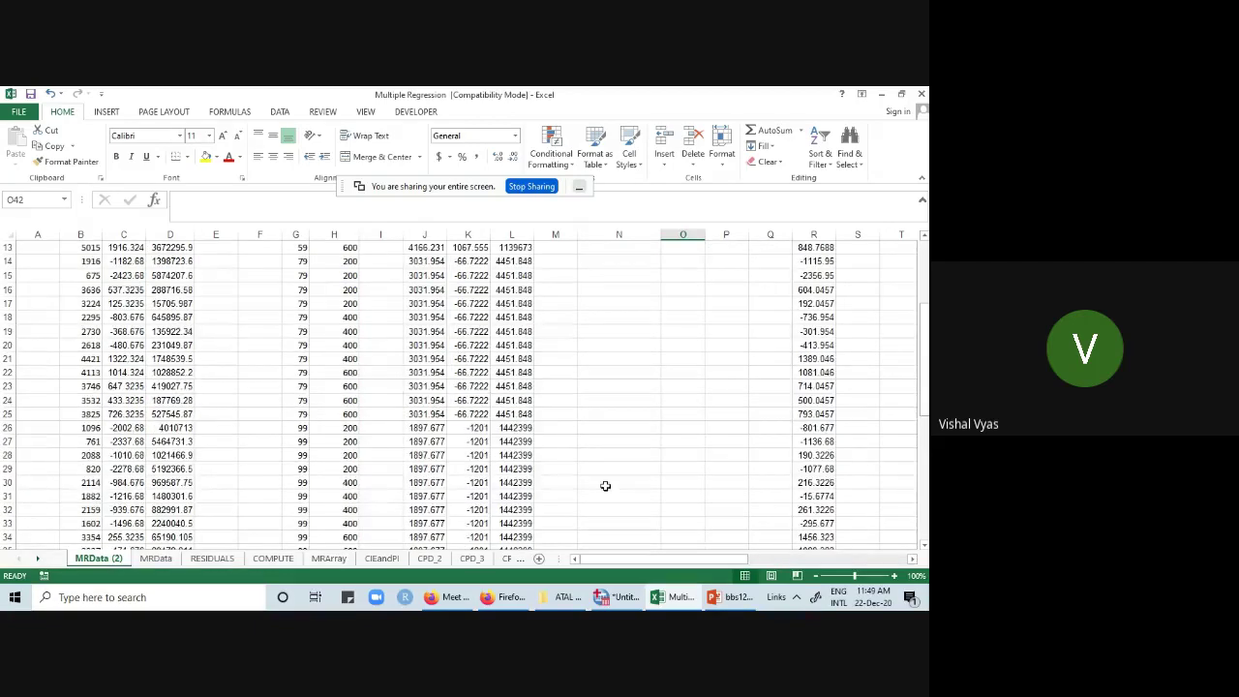
click(631, 369)
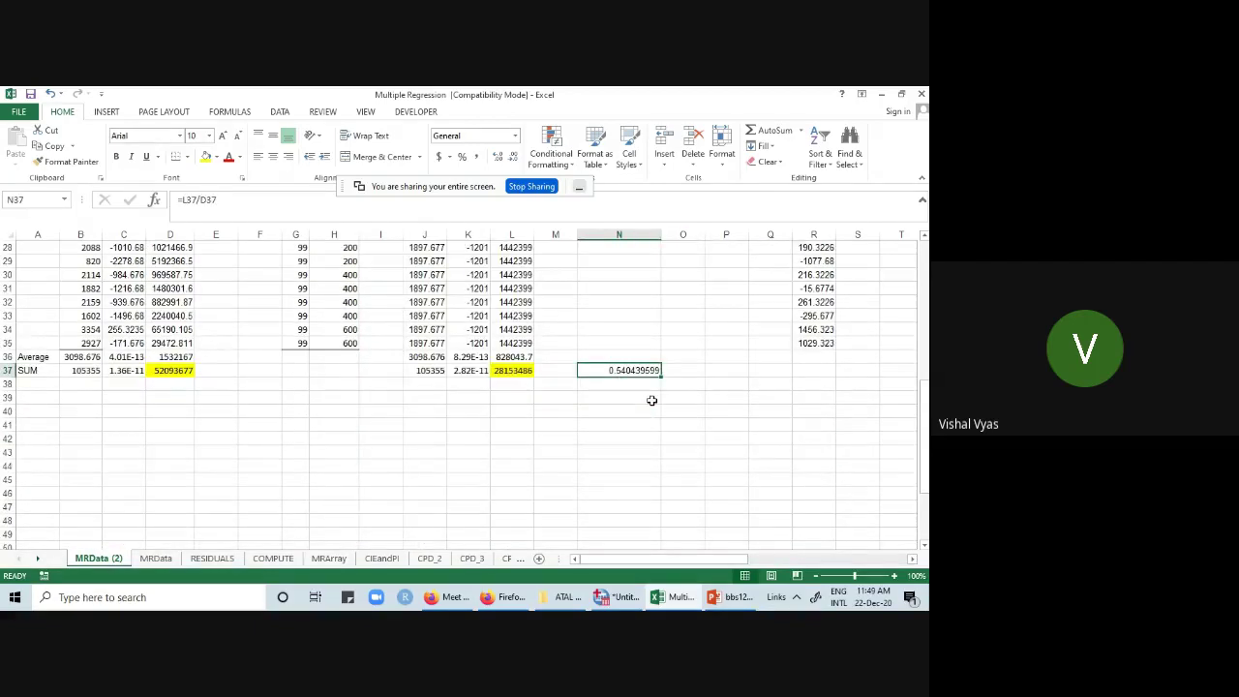
scroll(636, 410, up, 9)
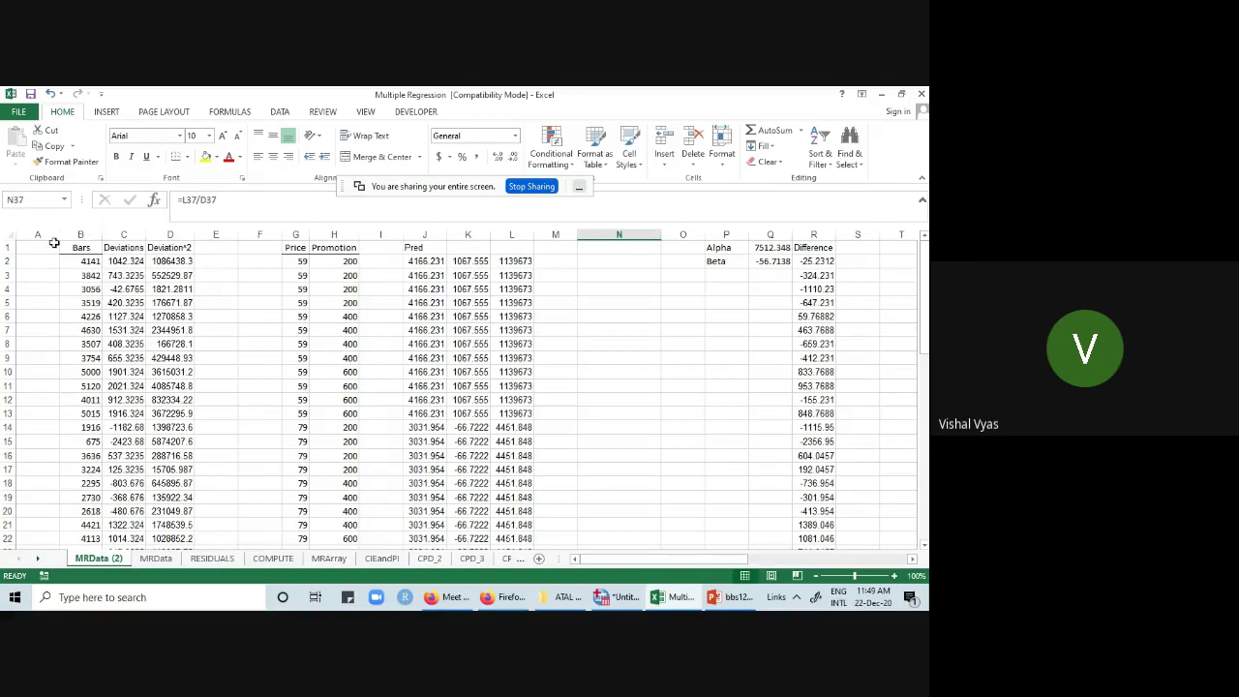
click(119, 248)
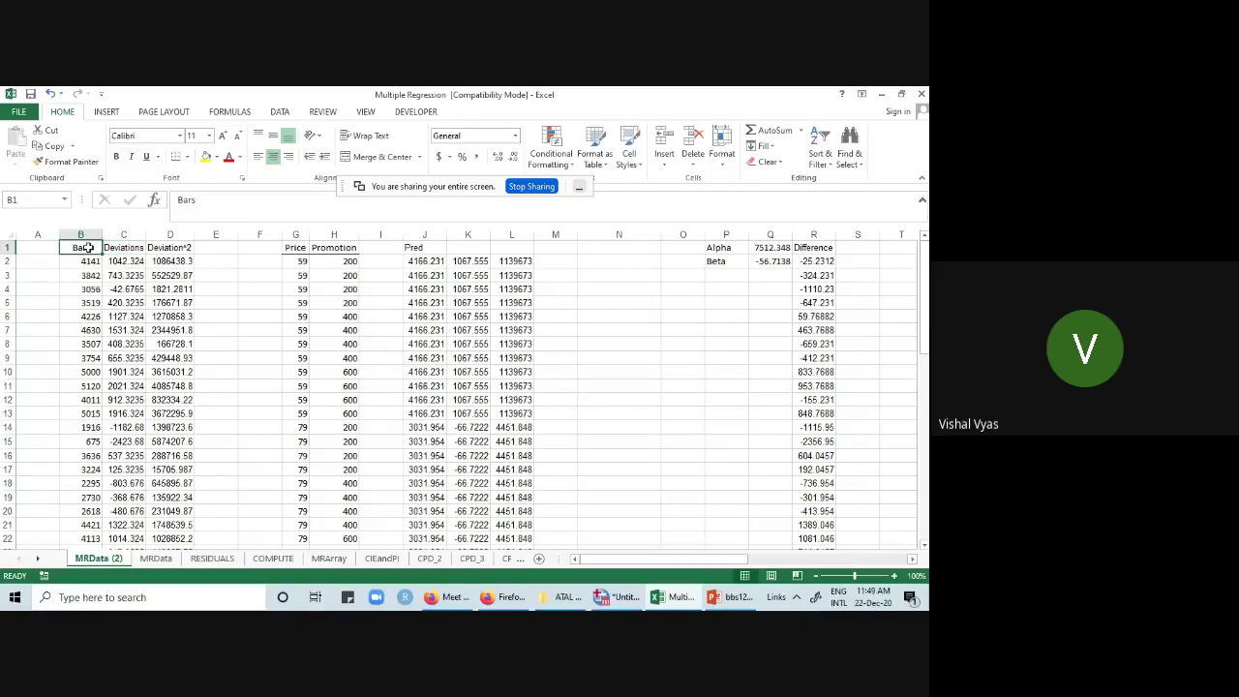
click(170, 248)
scroll(209, 291, down, 10)
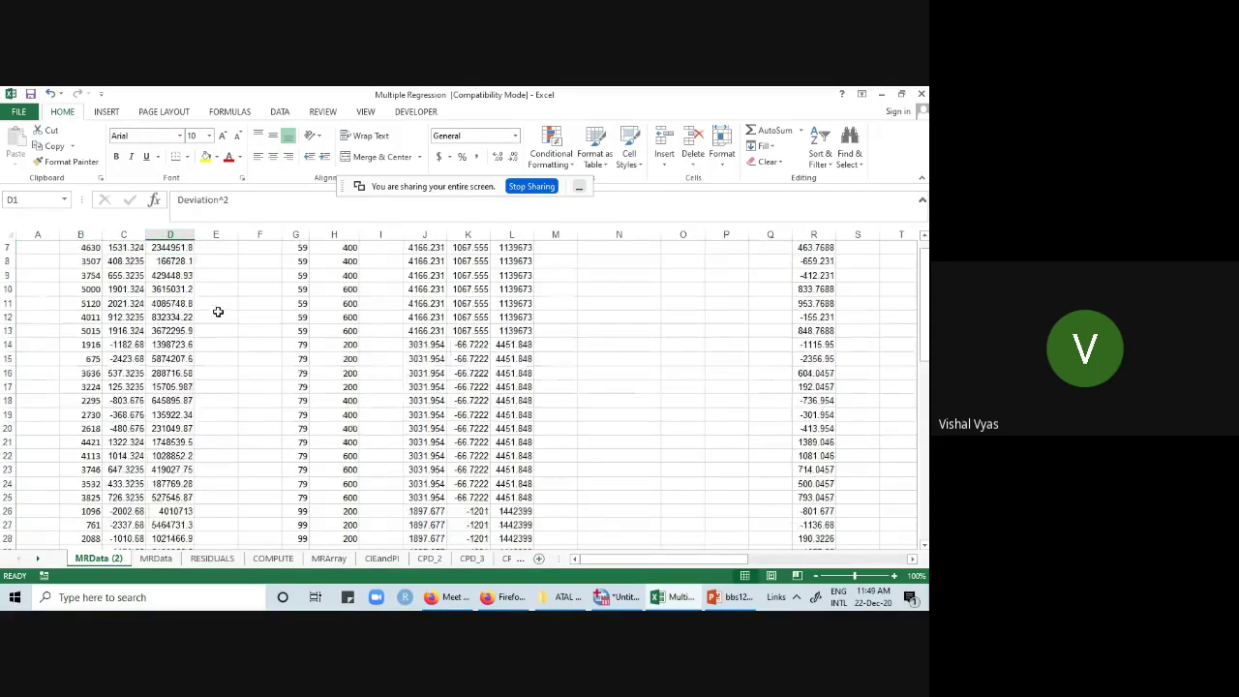
key(ctrl+Down)
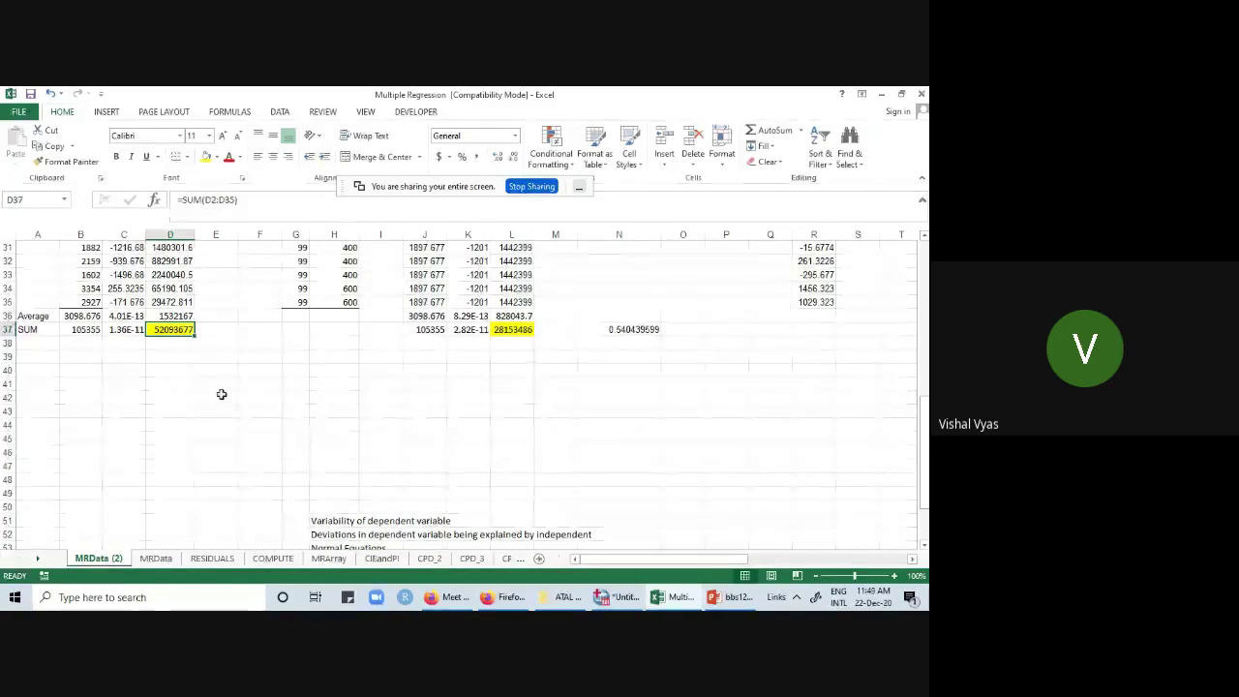
scroll(221, 394, up, 10)
click(97, 249)
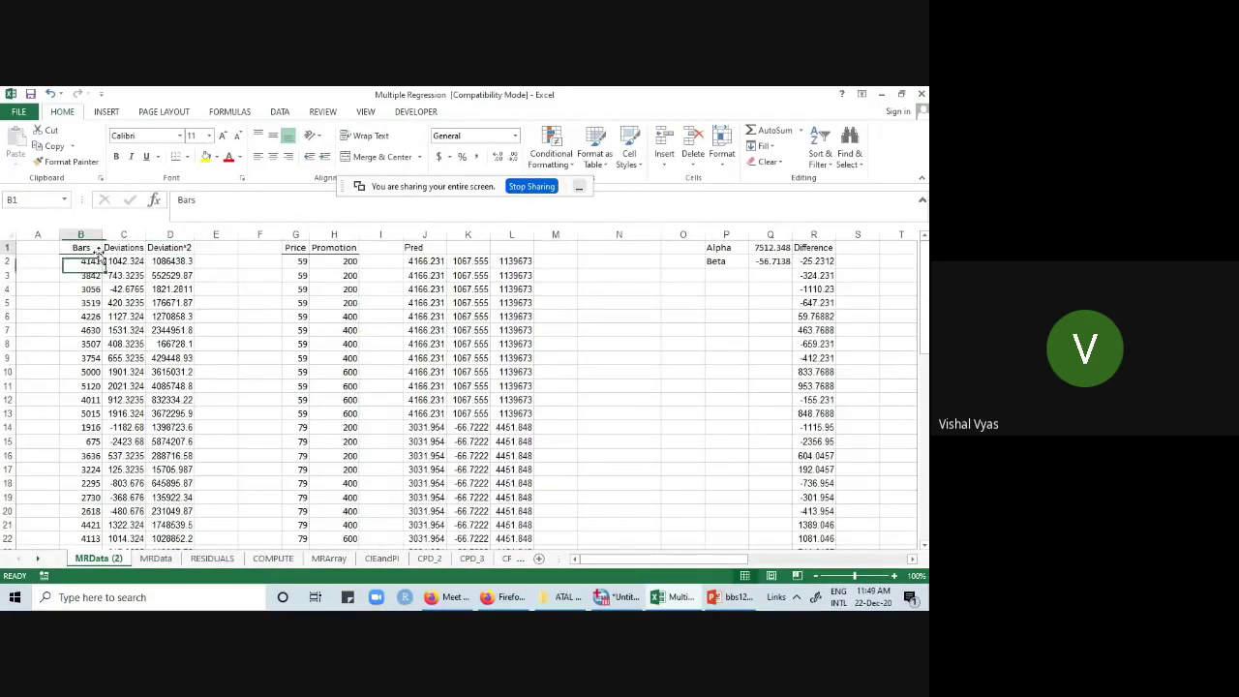
scroll(371, 340, down, 1)
scroll(376, 341, up, 1)
- Trace the R Square calculation from the Pred formula in J2 through the sums in L37 and D37 to the ratio in N37
click(431, 261)
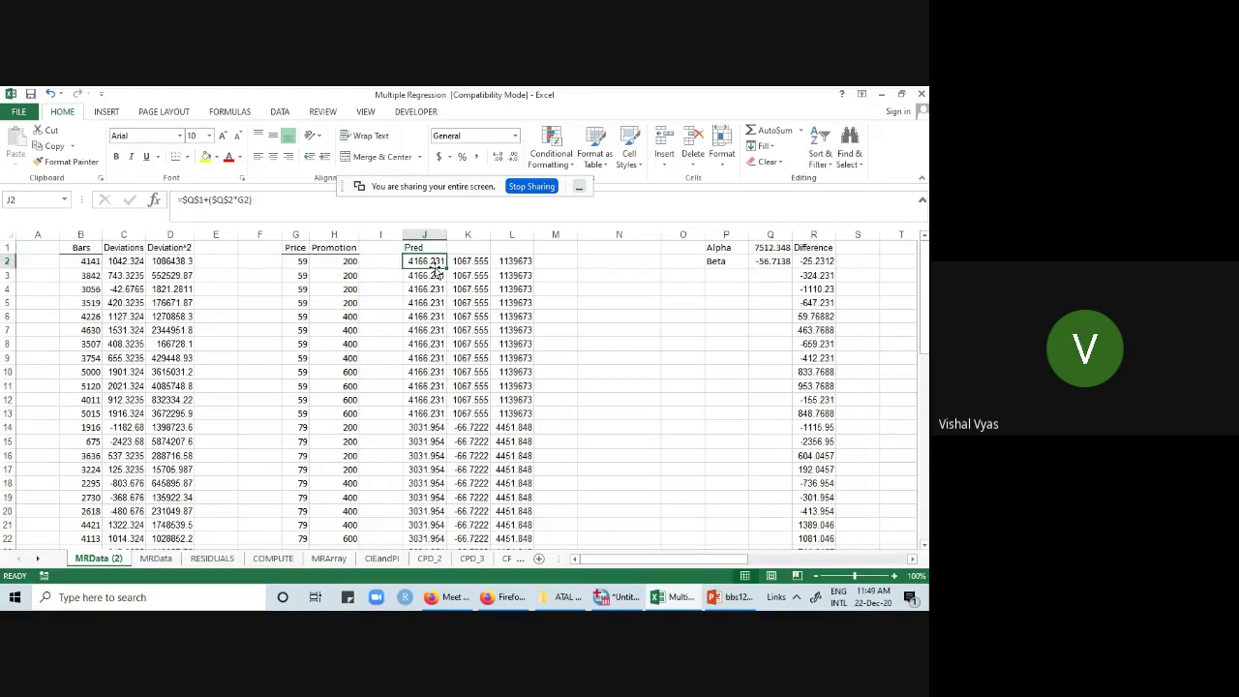
click(303, 235)
drag(435, 262, 513, 262)
scroll(549, 305, down, 8)
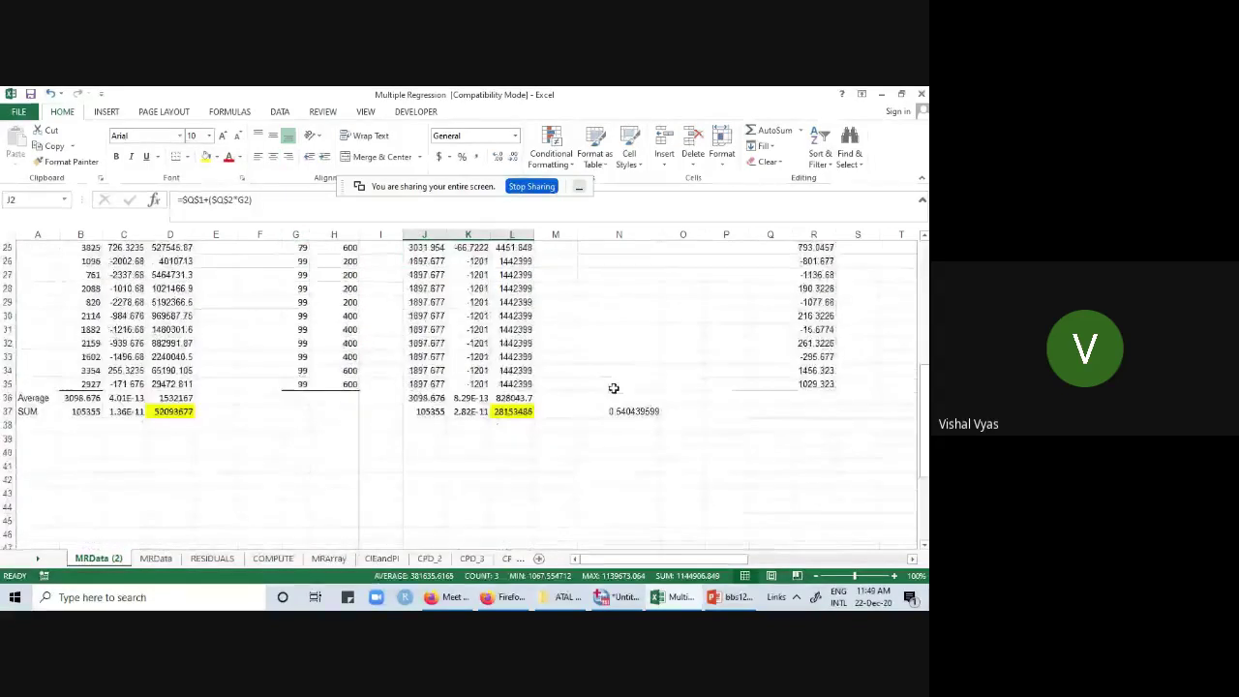
click(512, 412)
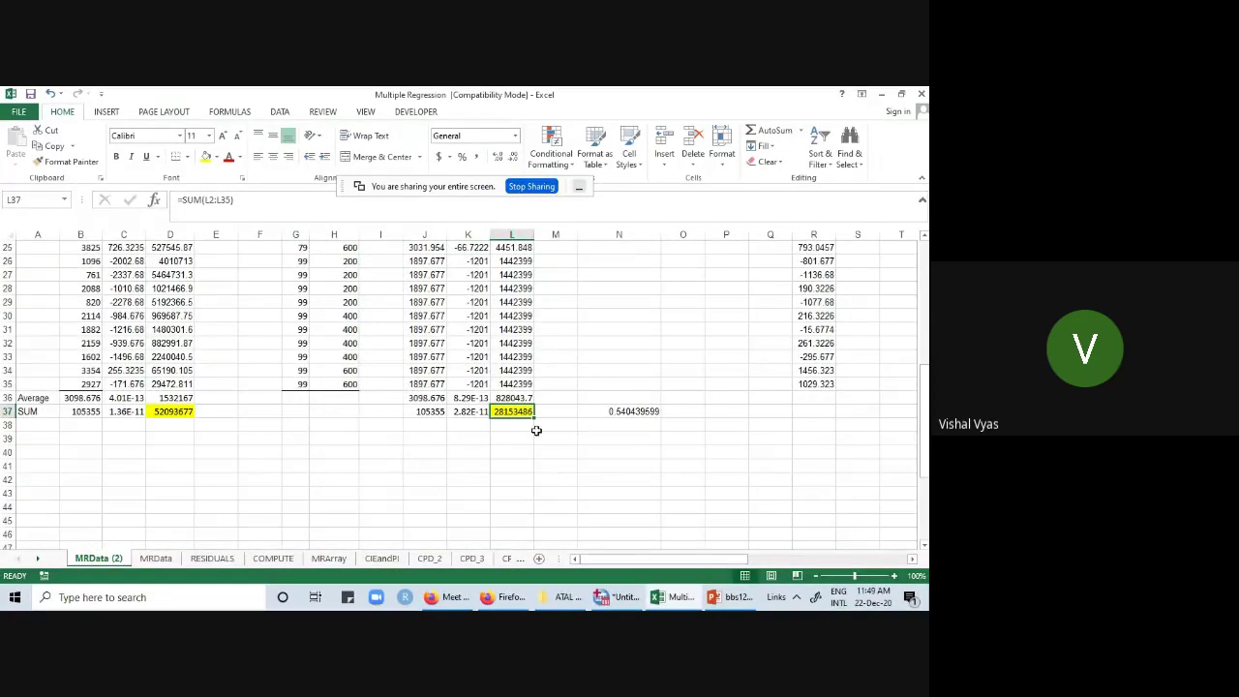
click(153, 412)
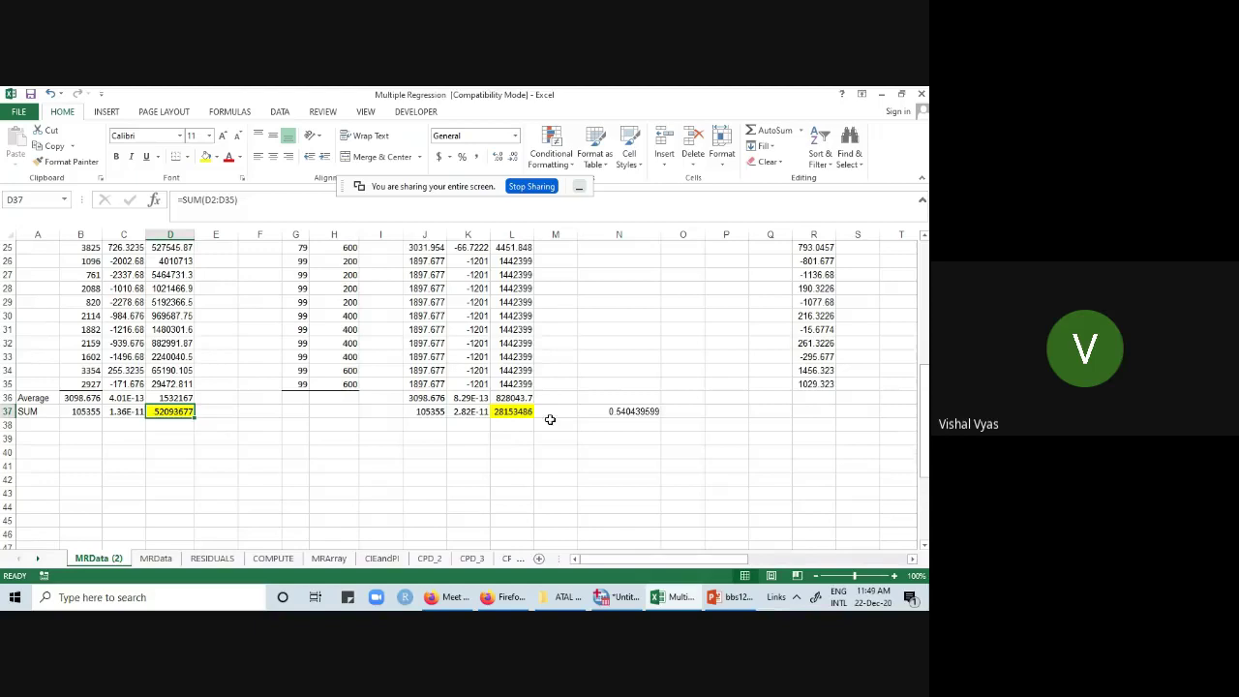
click(634, 412)
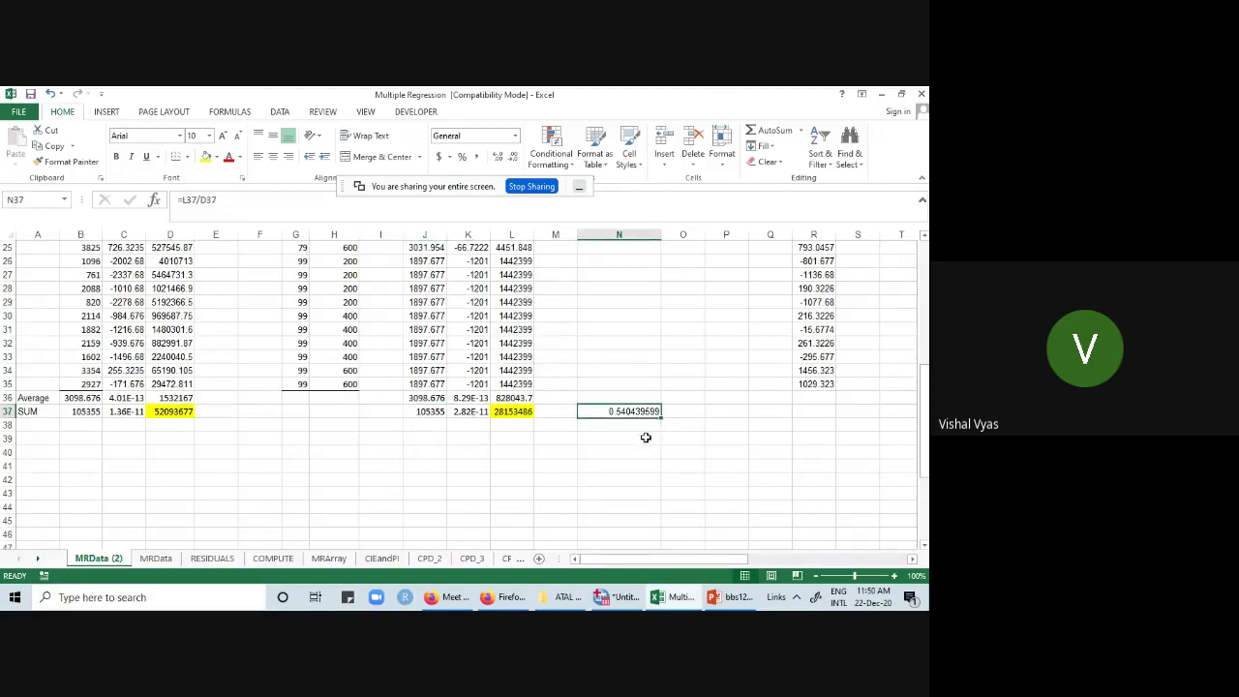
- Check the R Square value in AB5 of the summary output against the ratio formula
drag(680, 560, 782, 560)
scroll(775, 501, up, 6)
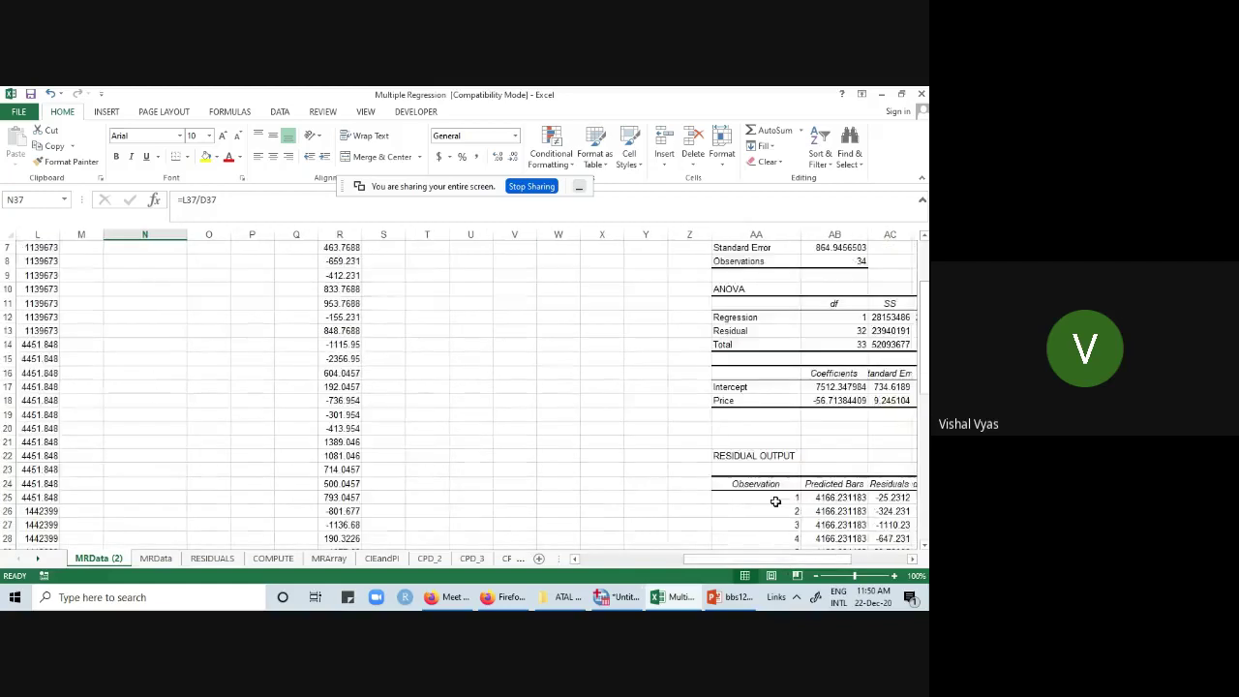
scroll(776, 501, up, 2)
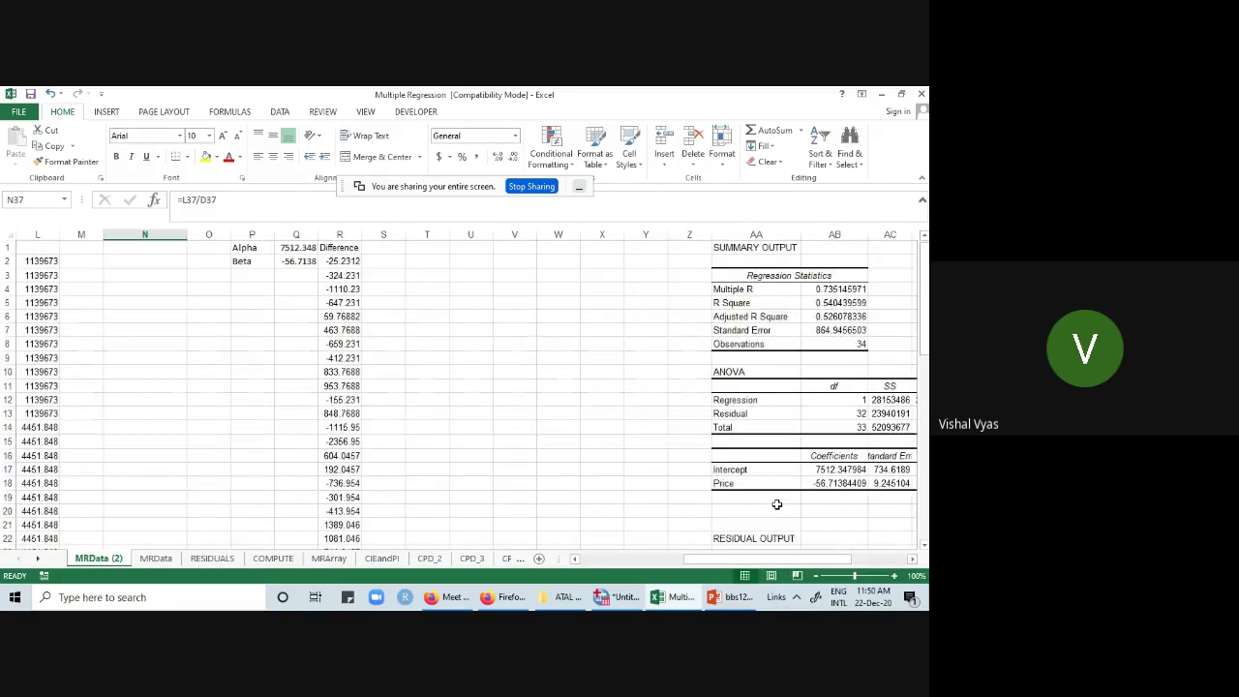
click(829, 303)
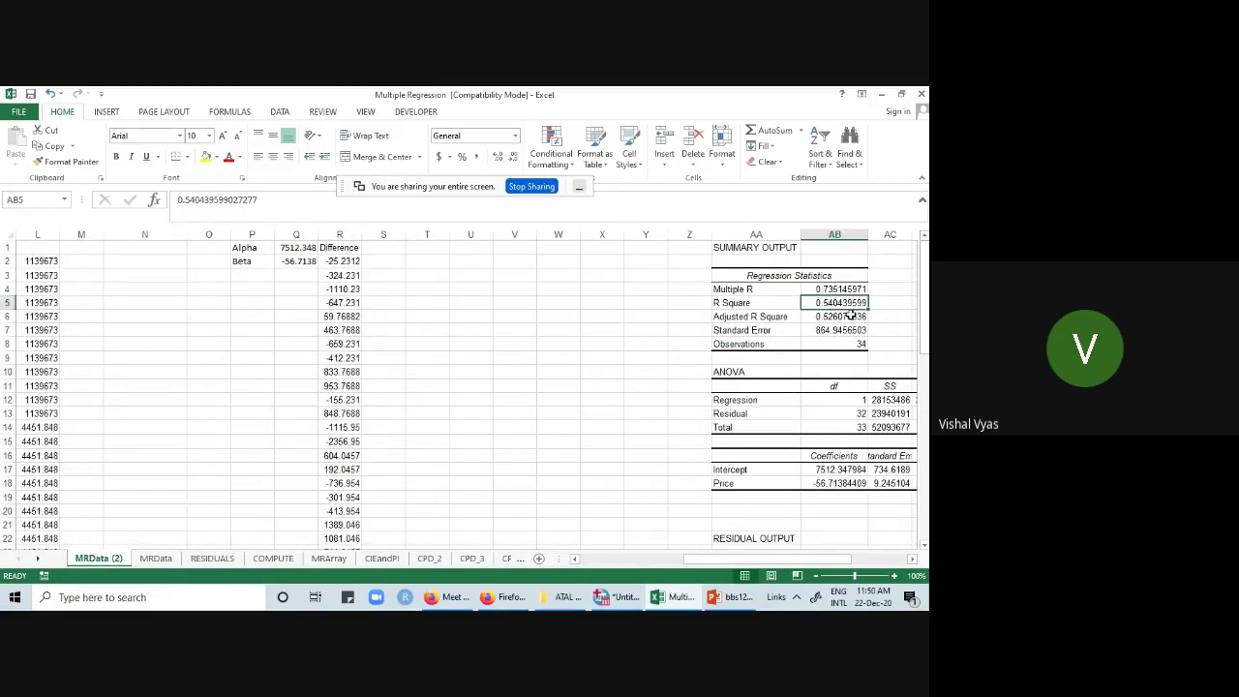
- Review the topic notes in H52 and H53, and switch to PowerPoint to view the Least Squares Method slide
drag(740, 565, 690, 566)
scroll(552, 484, down, 7)
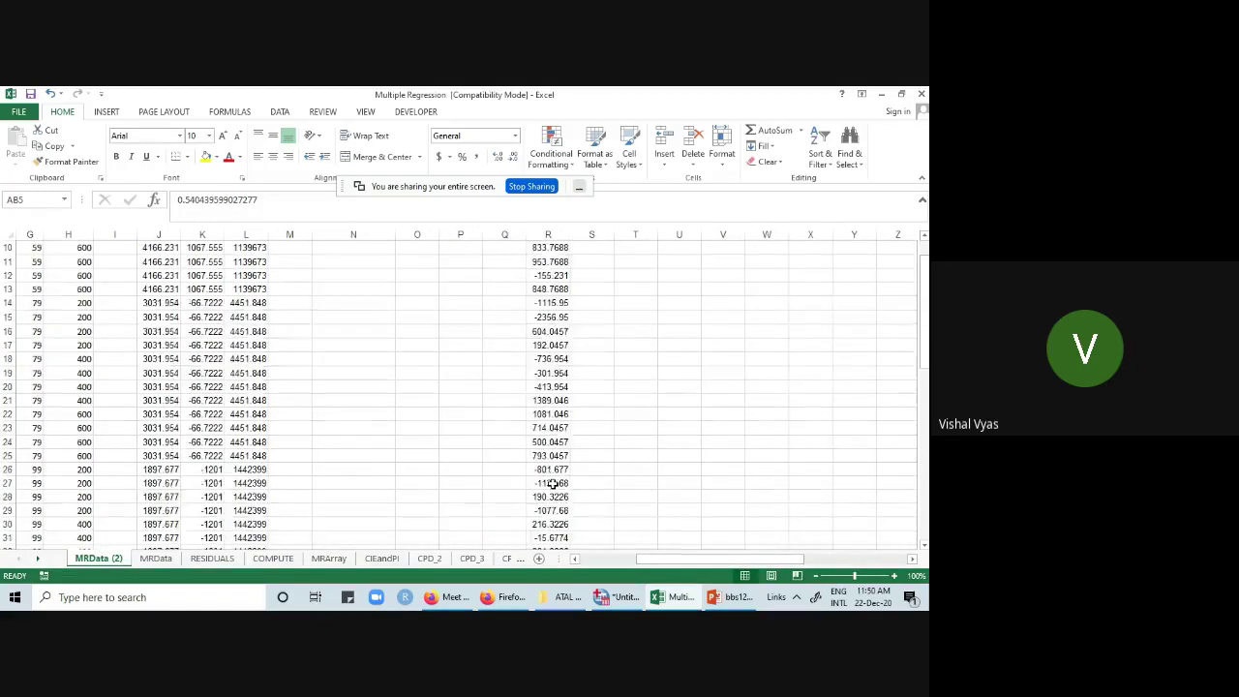
scroll(552, 484, down, 6)
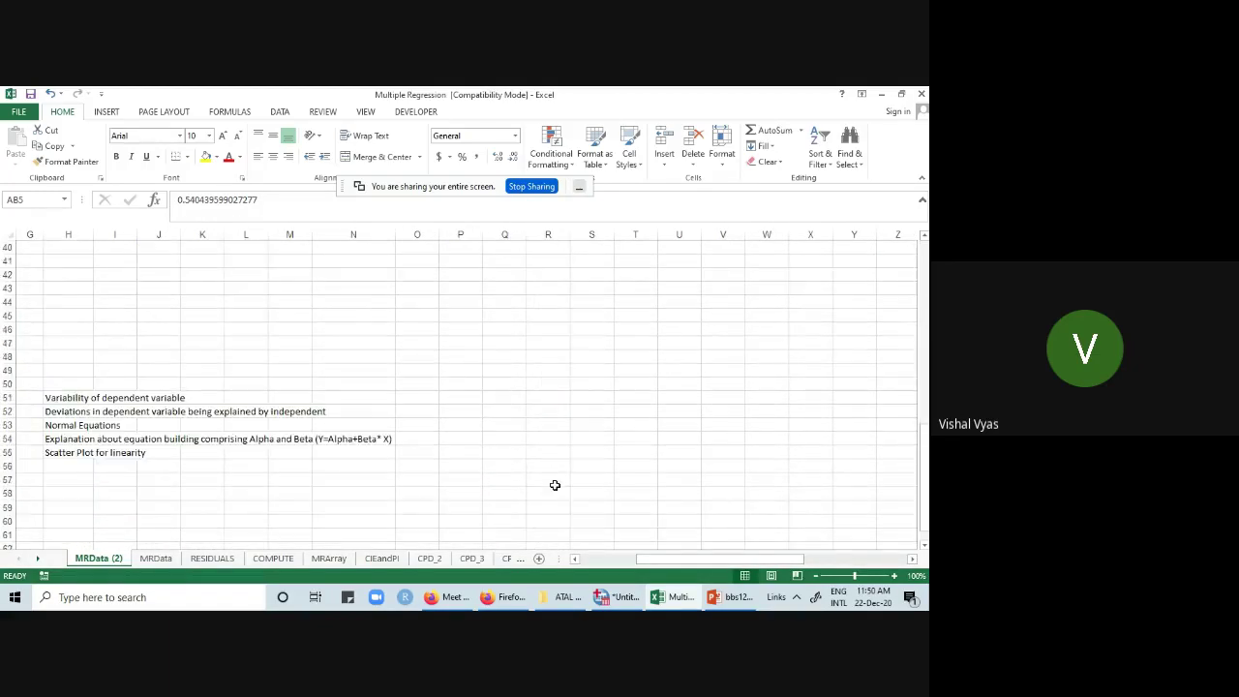
click(72, 411)
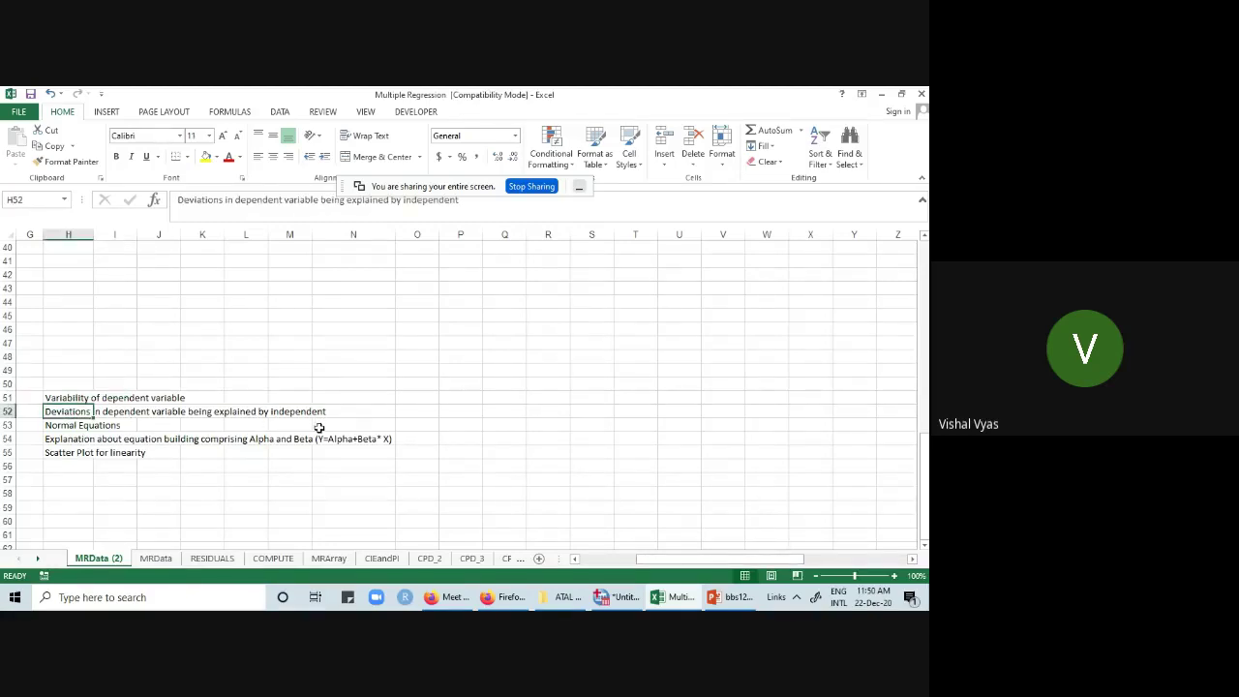
click(83, 427)
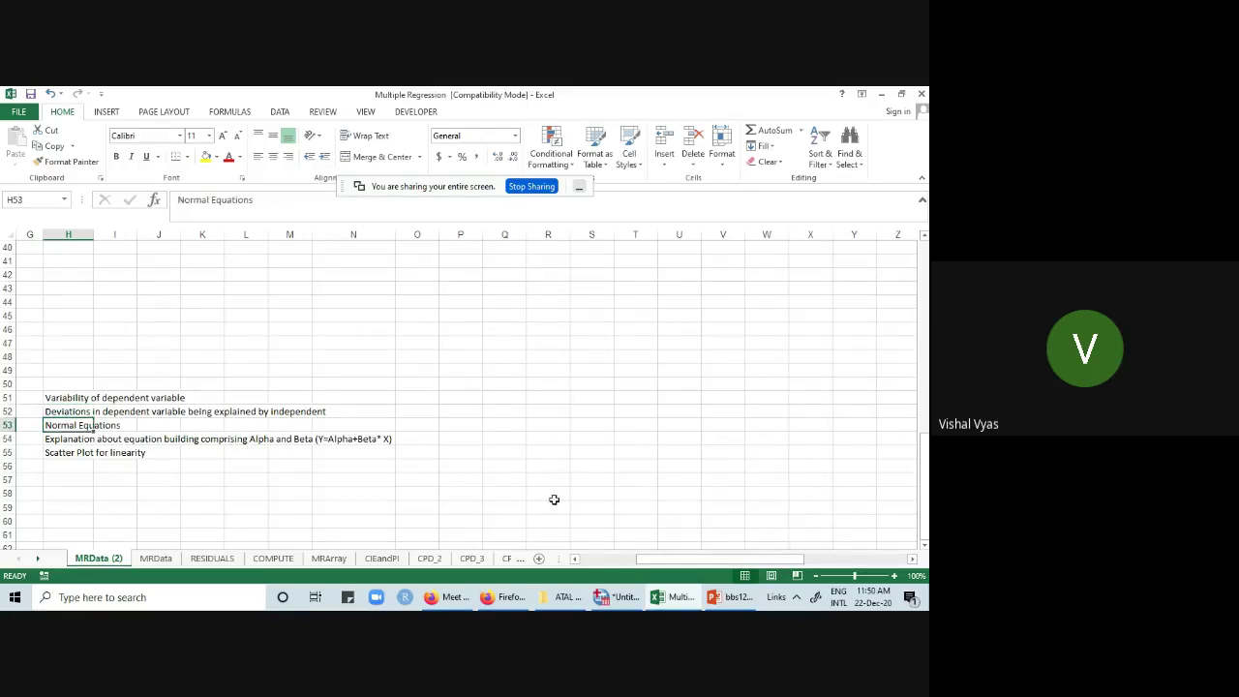
click(728, 597)
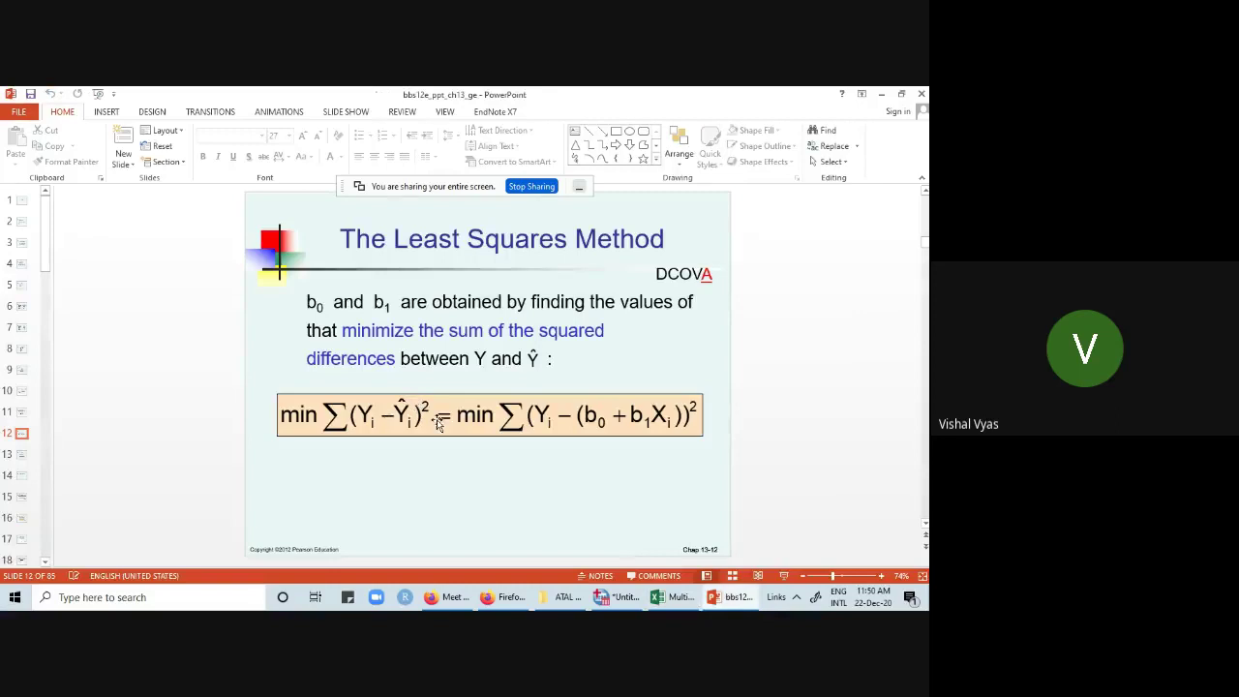
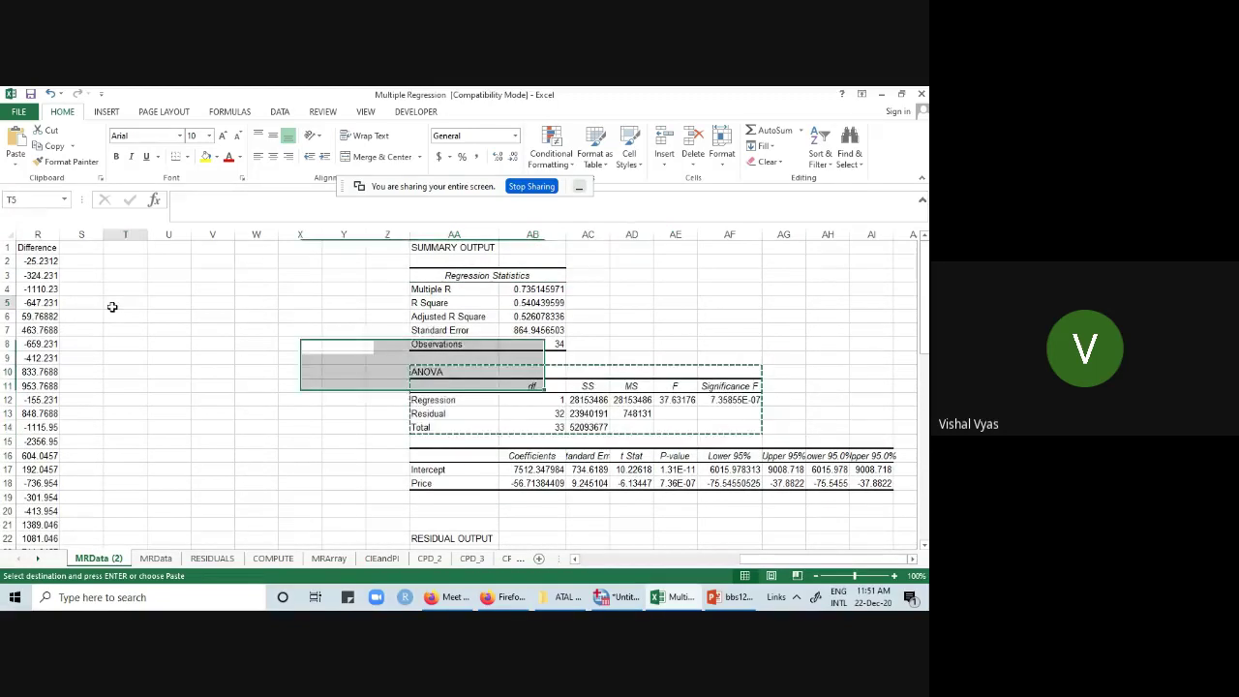
- Paste the copied ANOVA table at T5 and autofit columns X and Y
right_click(113, 304)
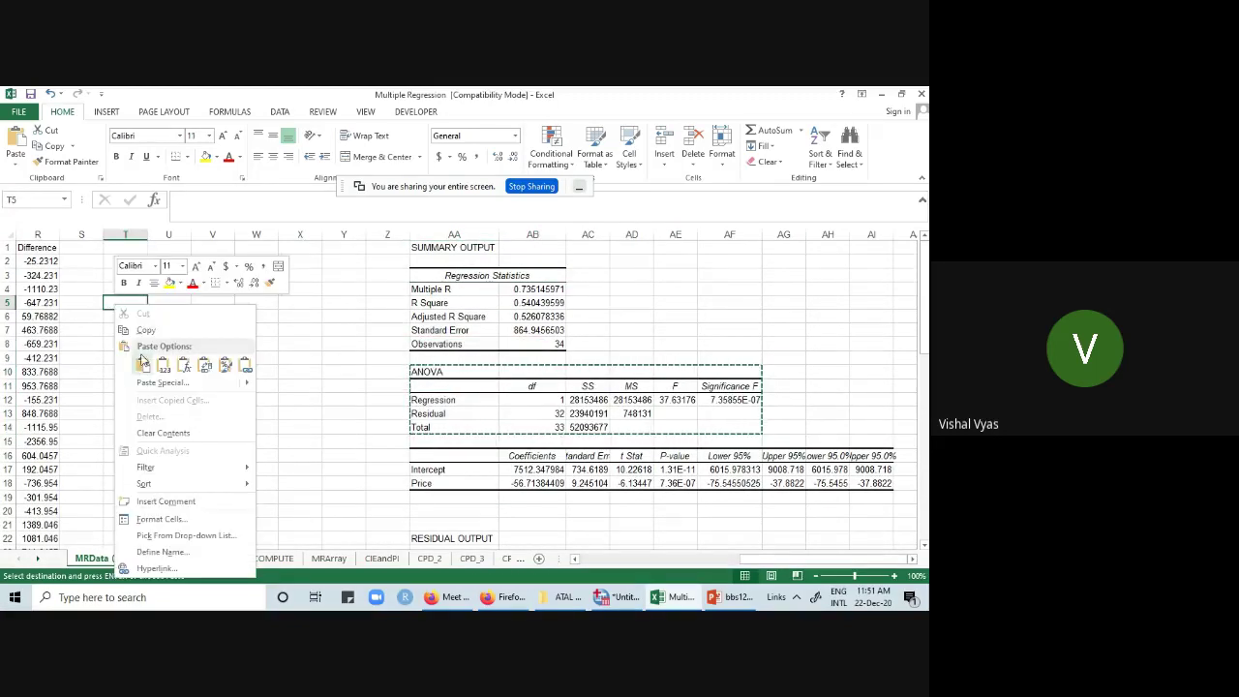
click(145, 365)
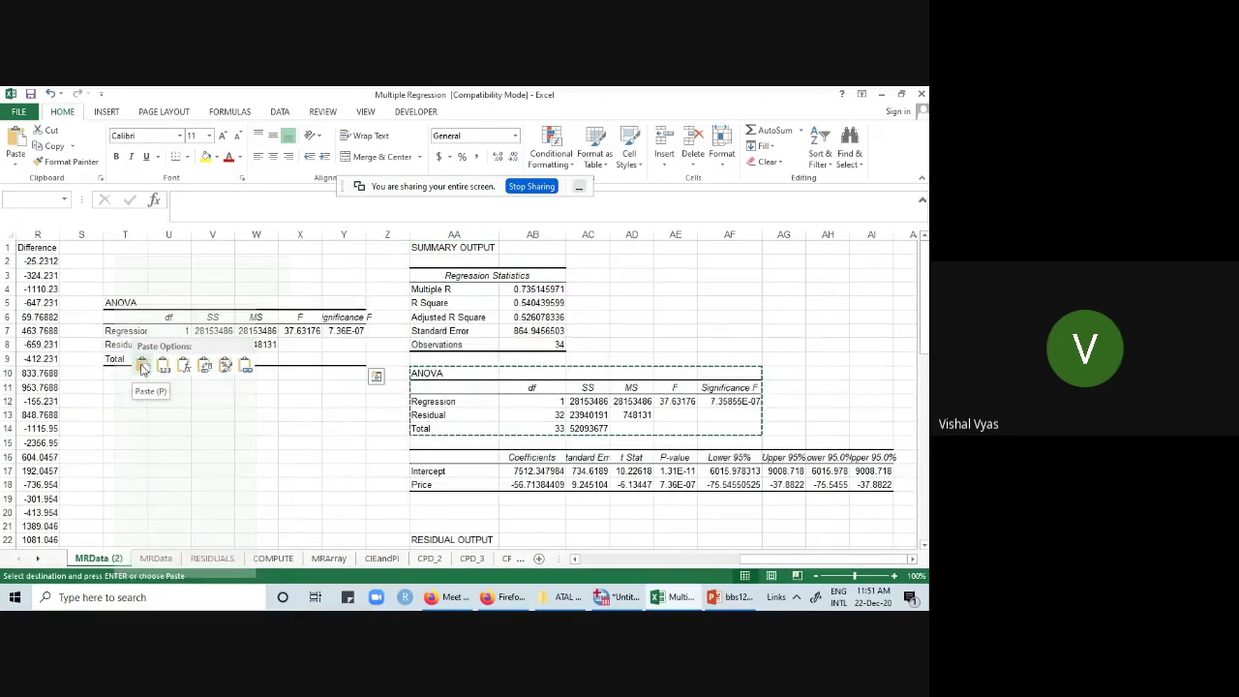
double_click(366, 236)
double_click(323, 234)
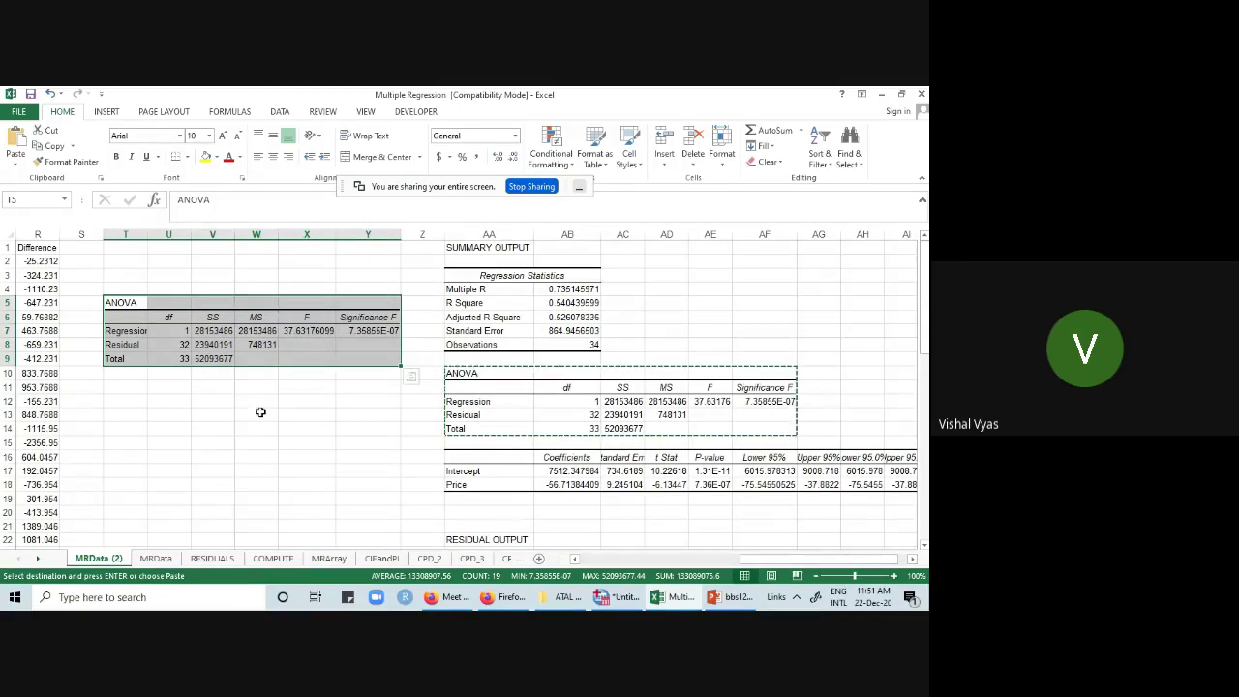
- Review the SS, MS, F and Significance F headings of the pasted ANOVA table and autofit column T
click(215, 319)
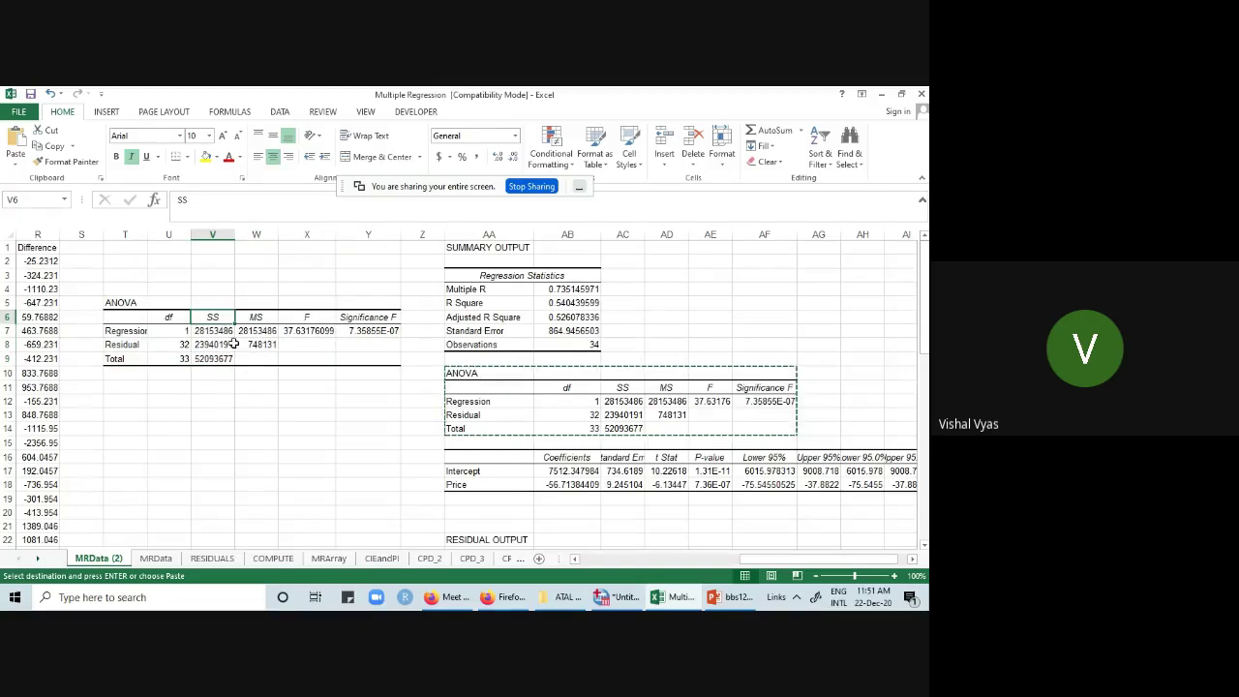
key(Right)
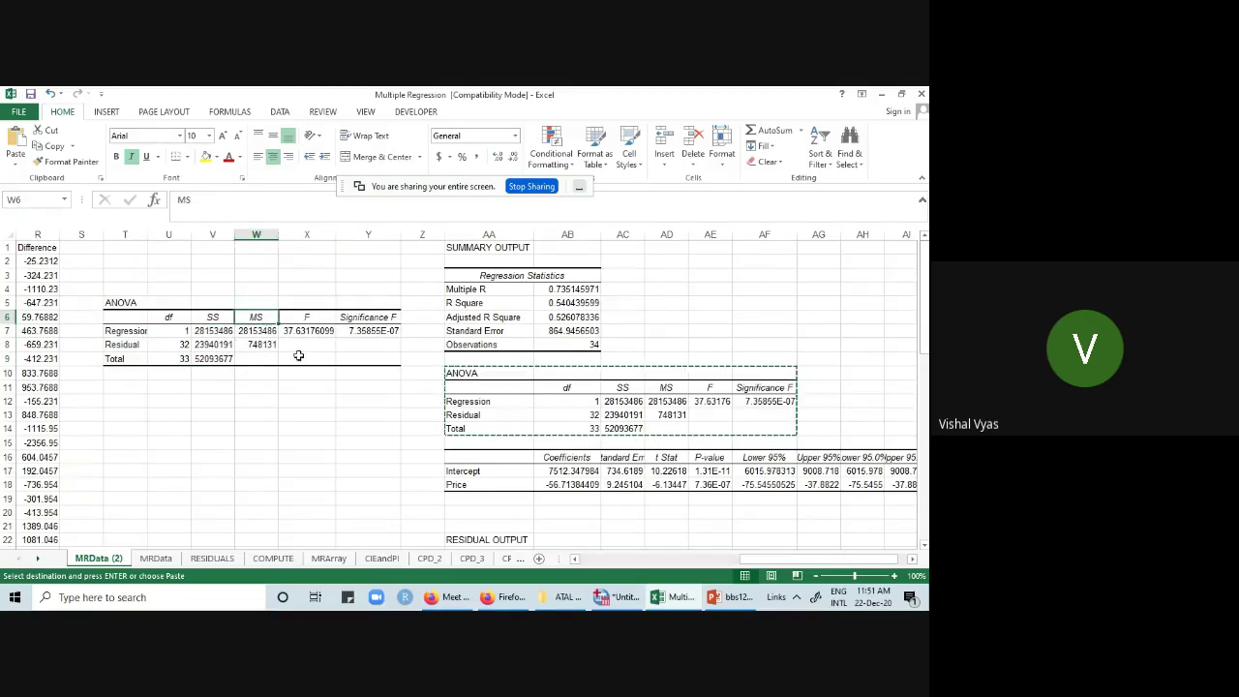
click(316, 317)
click(374, 319)
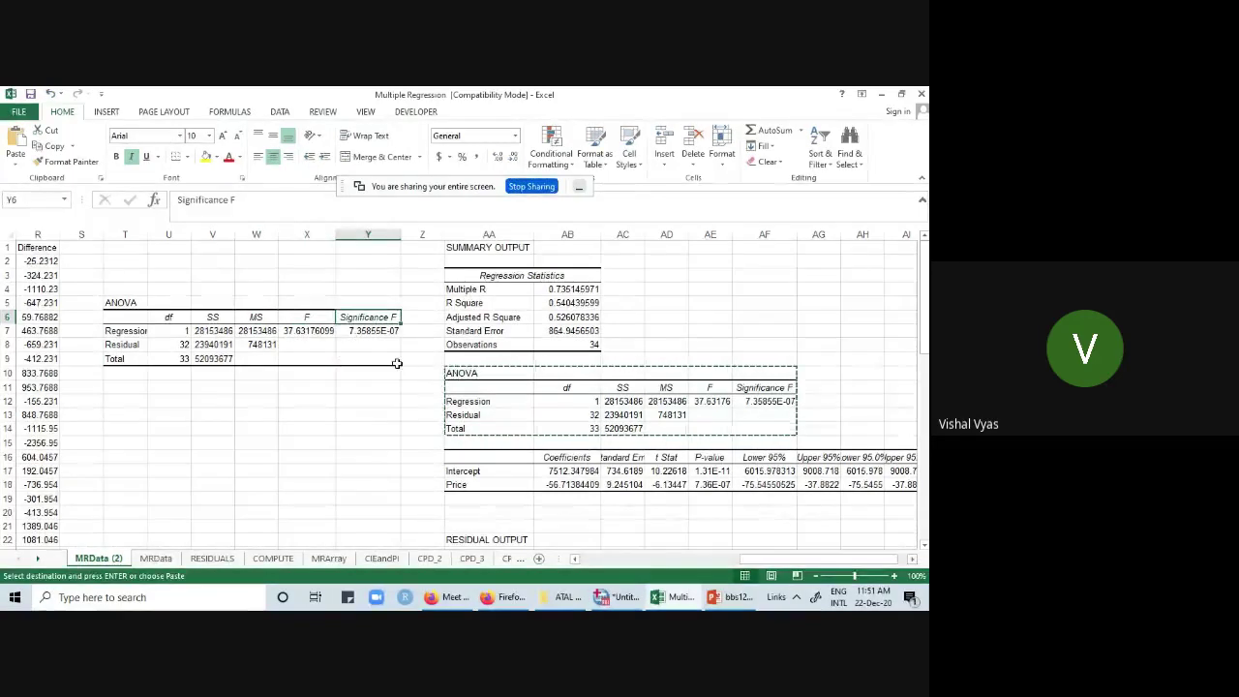
double_click(148, 236)
click(260, 418)
- Compare the regression SS in V7 with the highlighted sum in L37
click(219, 330)
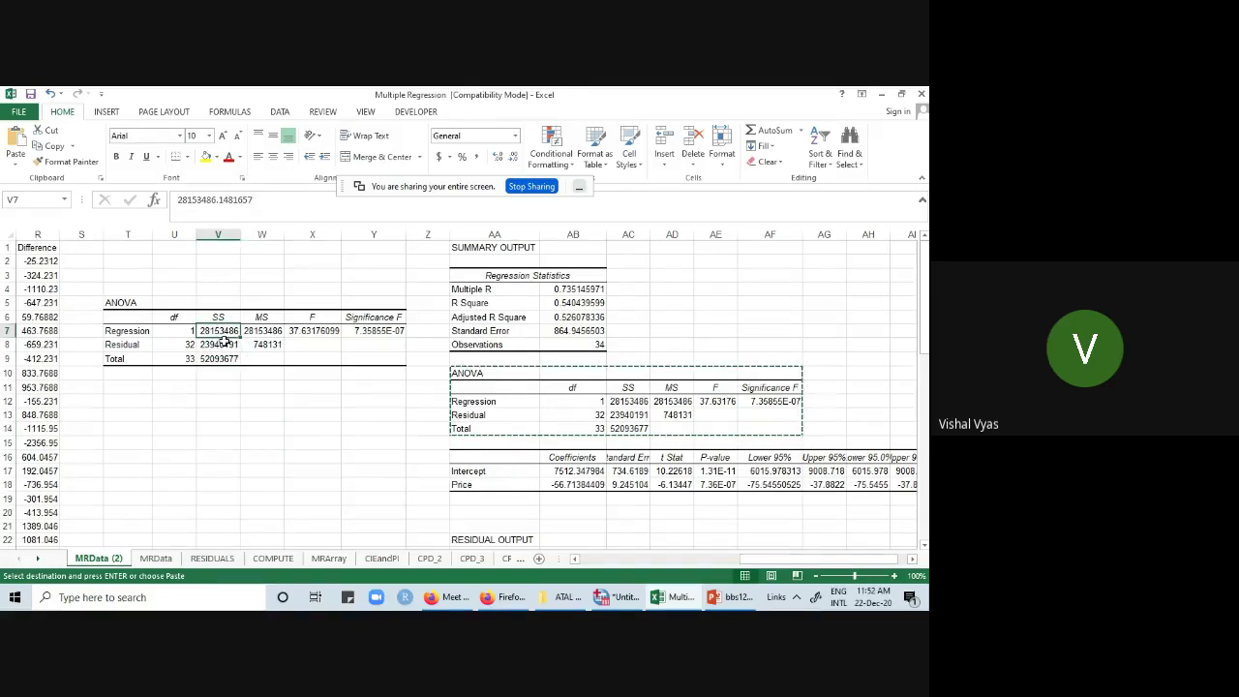
drag(796, 560, 693, 573)
scroll(503, 503, down, 8)
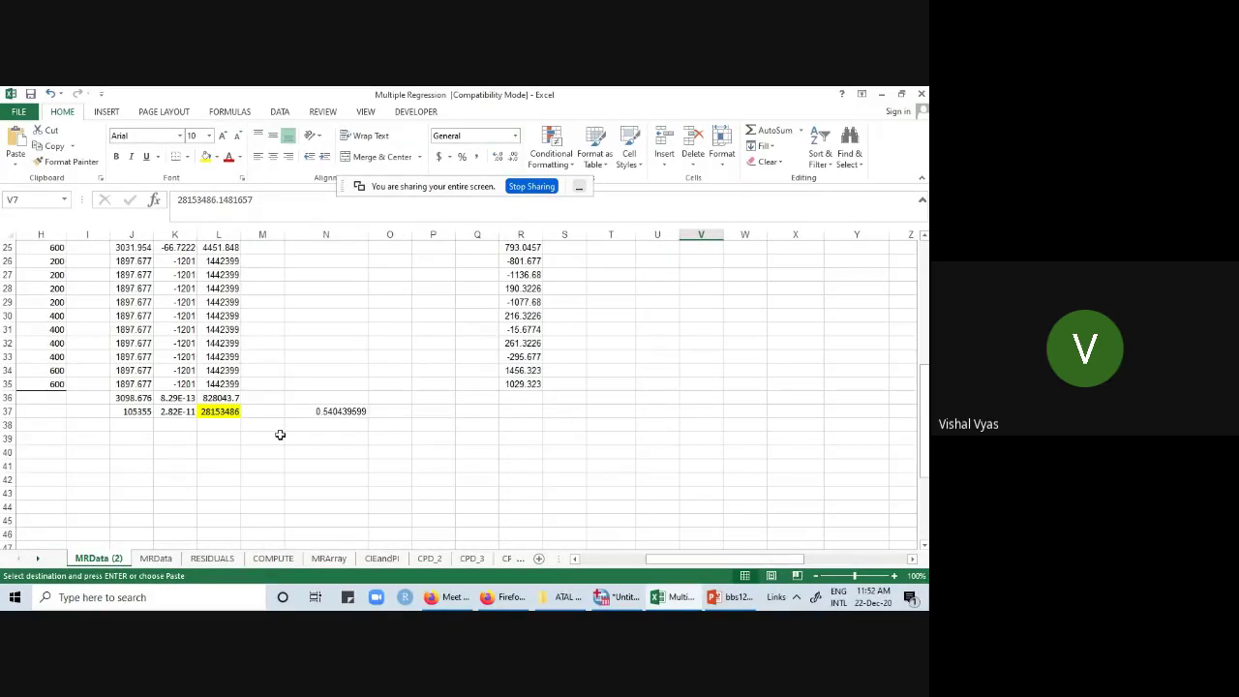
click(221, 413)
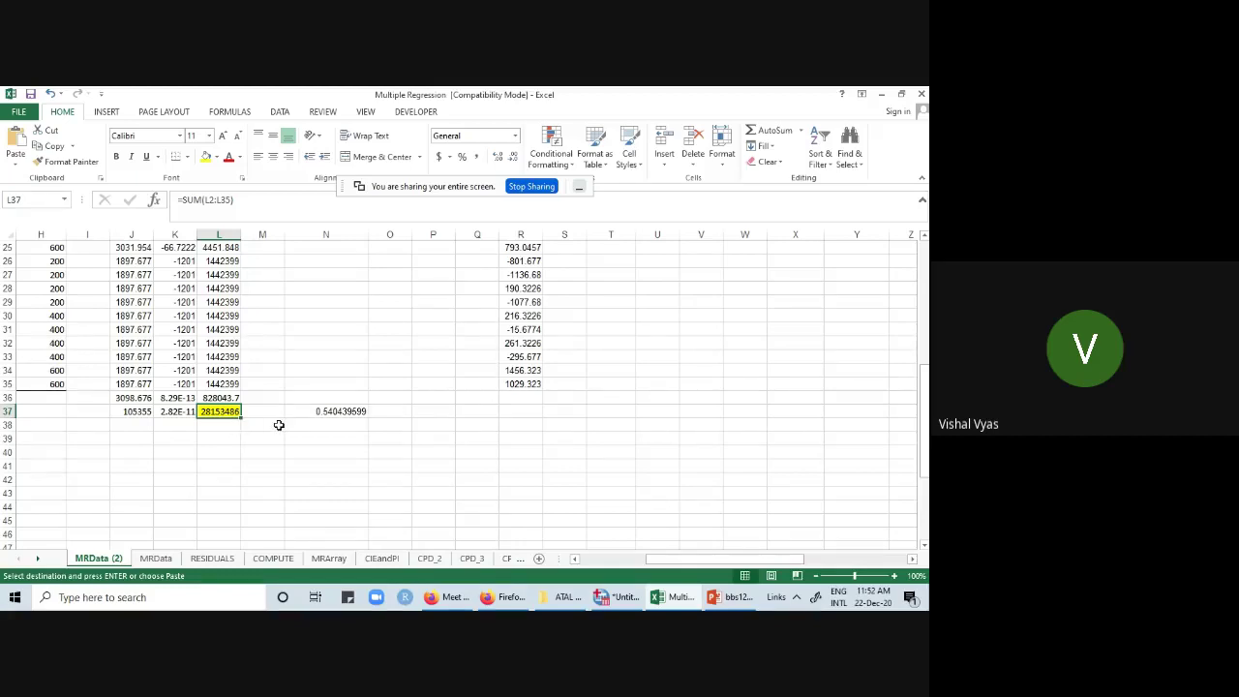
scroll(581, 461, up, 4)
scroll(595, 451, up, 4)
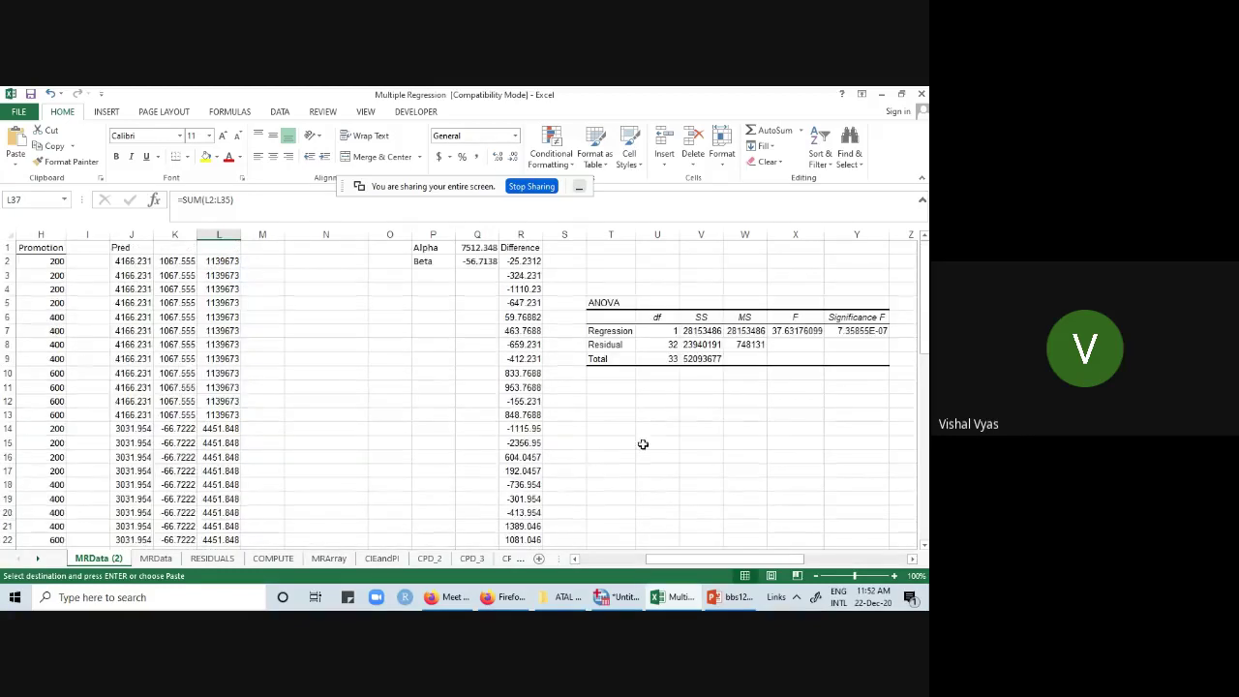
- Link the regression SS in V7 to the sum of squares with the formula =L37
click(706, 331)
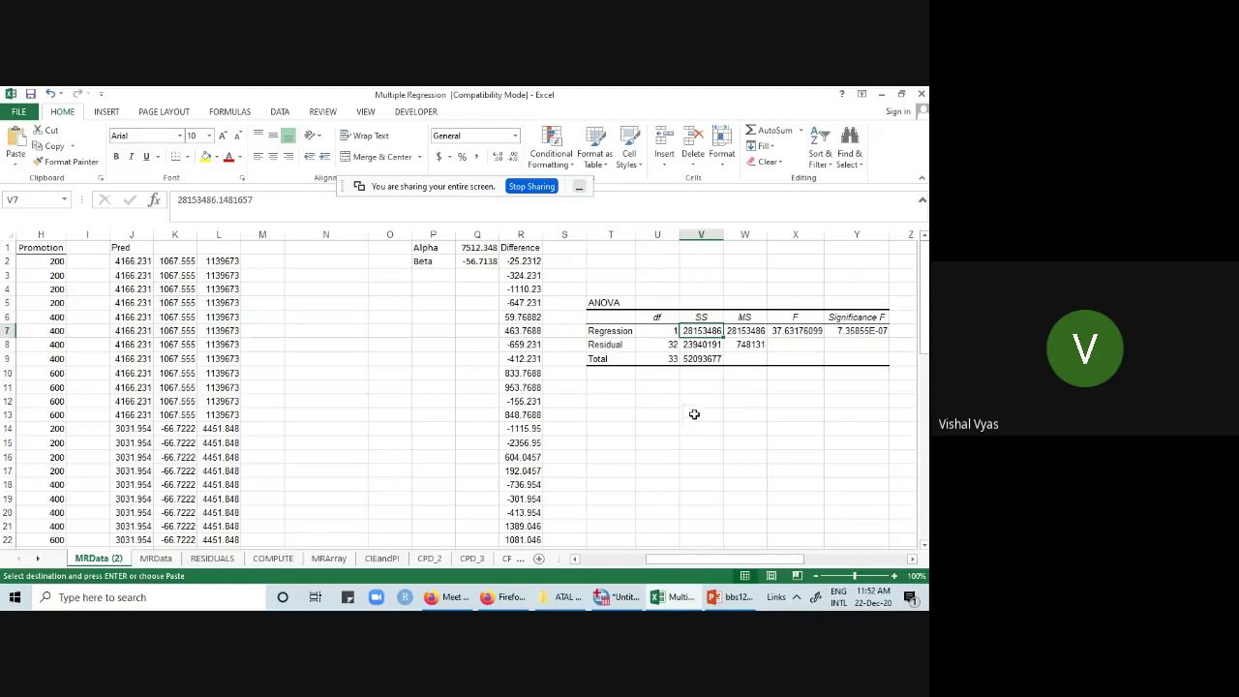
text(=)
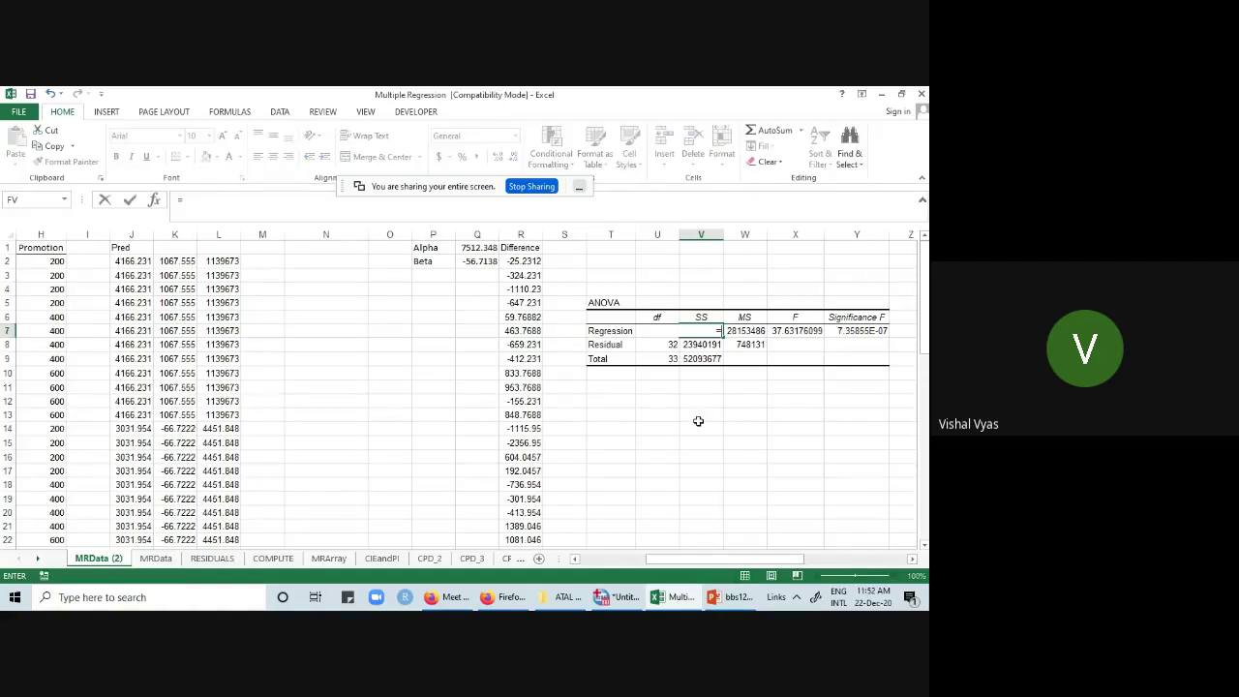
drag(723, 559, 657, 560)
scroll(600, 503, down, 7)
click(524, 453)
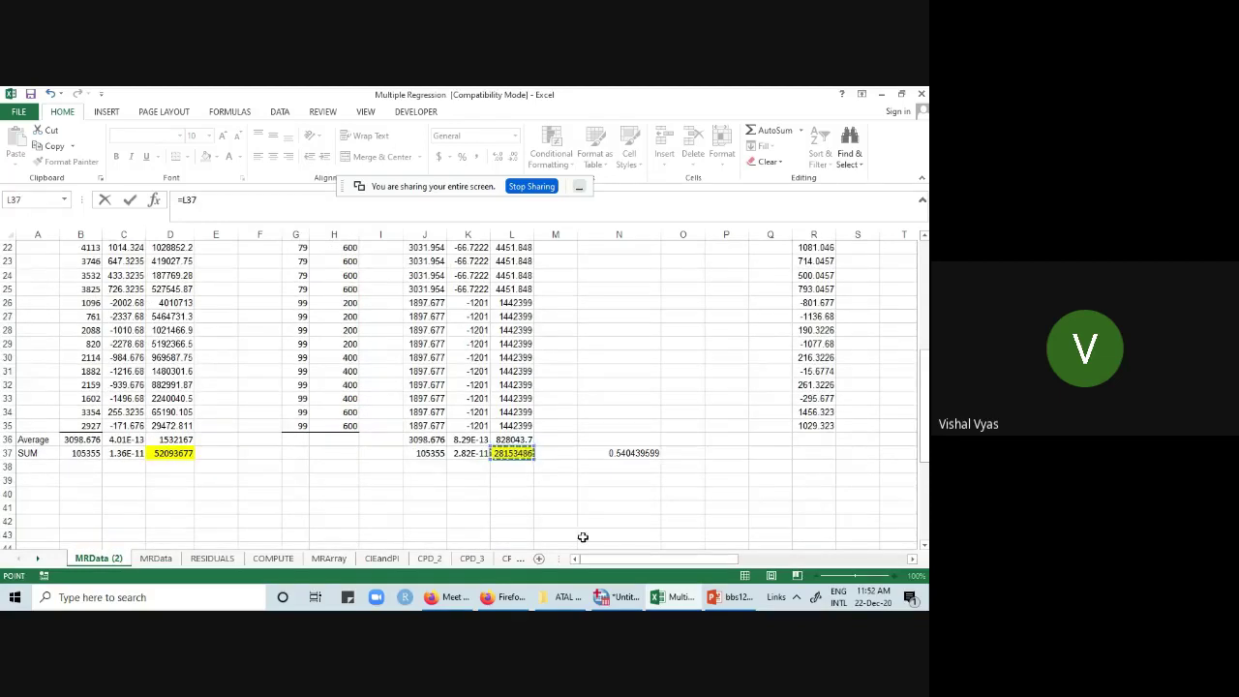
drag(625, 560, 744, 559)
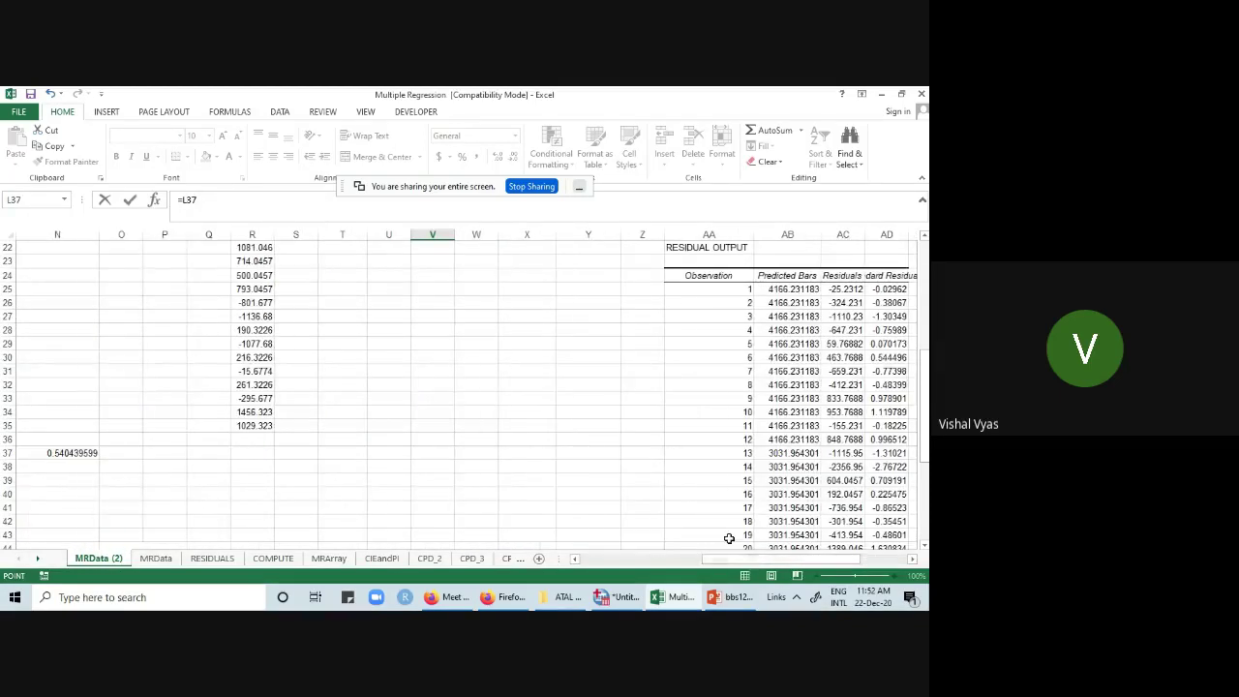
scroll(727, 535, up, 7)
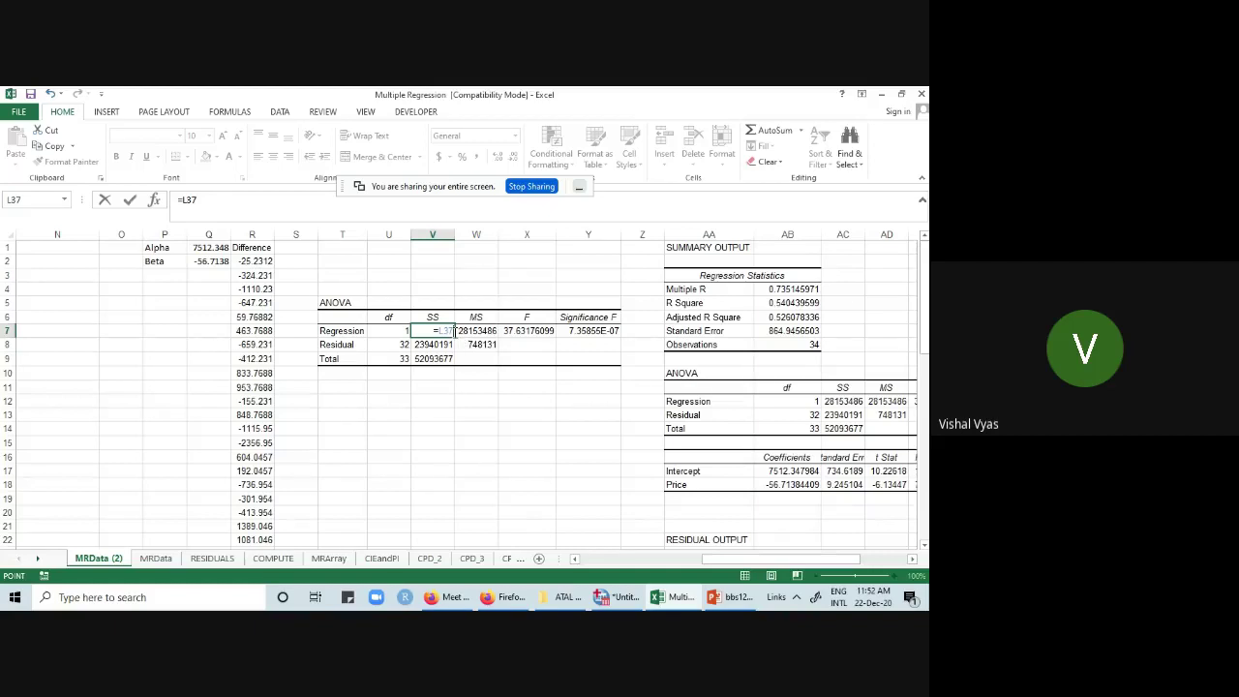
key(Return)
click(487, 399)
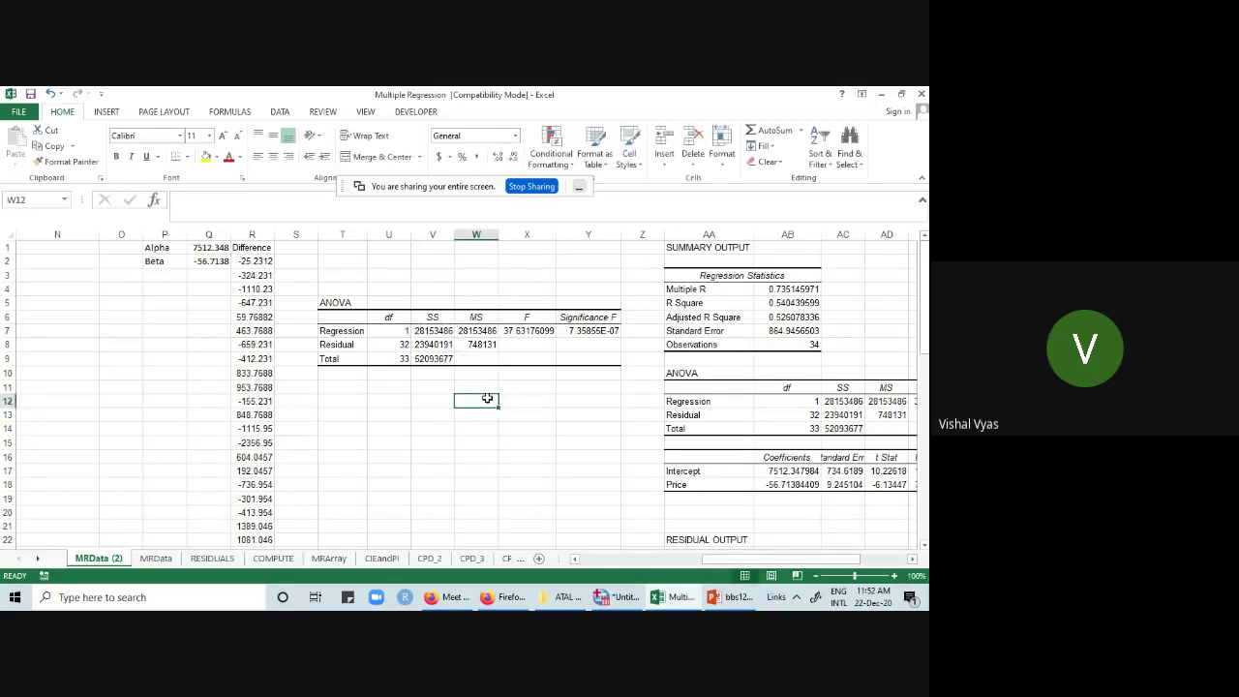
- Check the residual and total SS in V8 and V9, comparing the total with the squared-deviation sum in D37
click(433, 345)
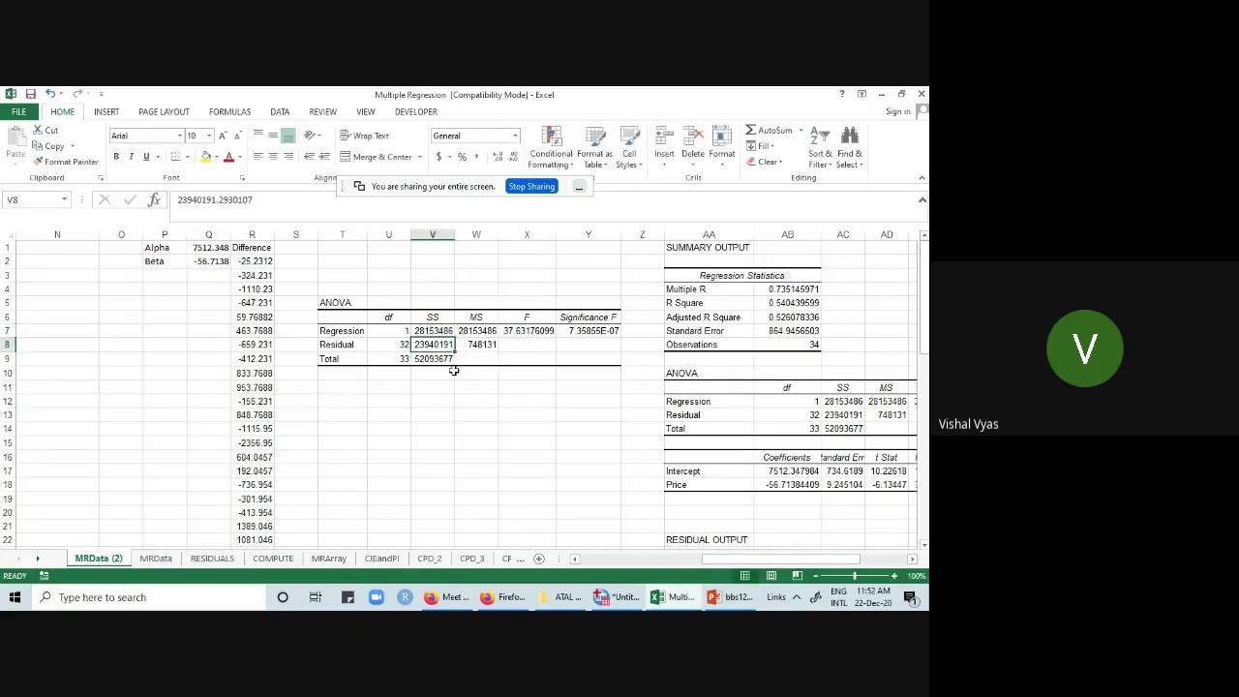
key(Down)
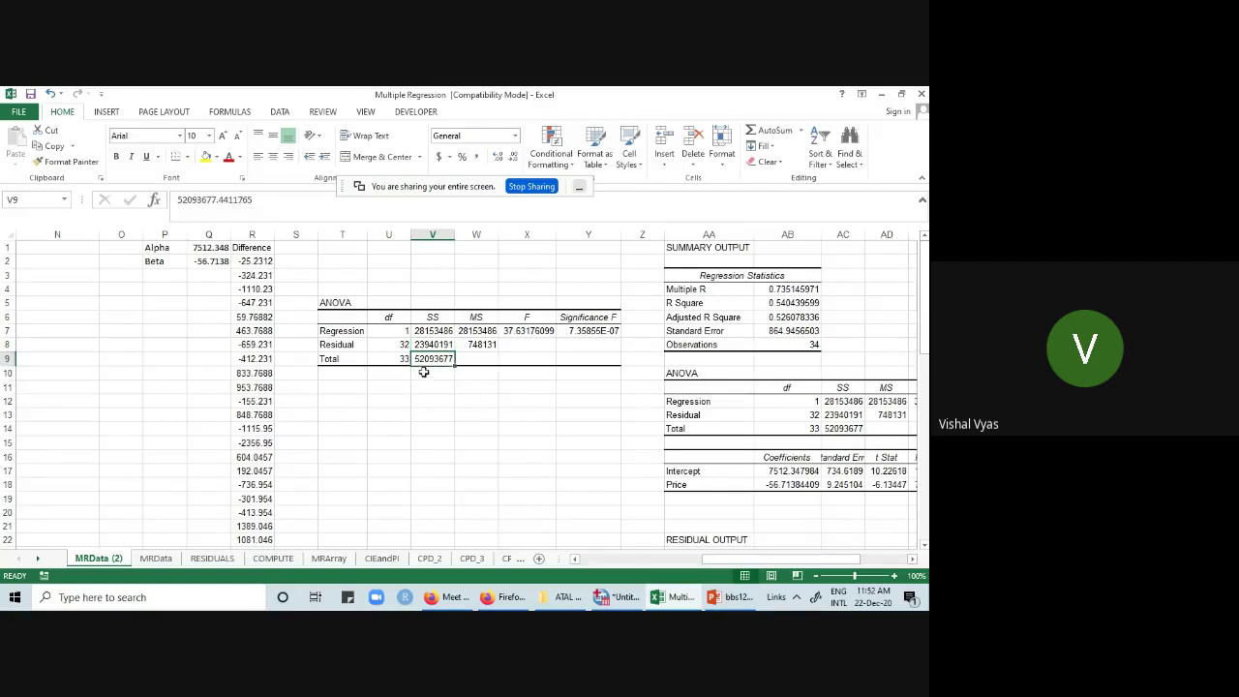
drag(717, 558, 592, 559)
scroll(503, 489, down, 3)
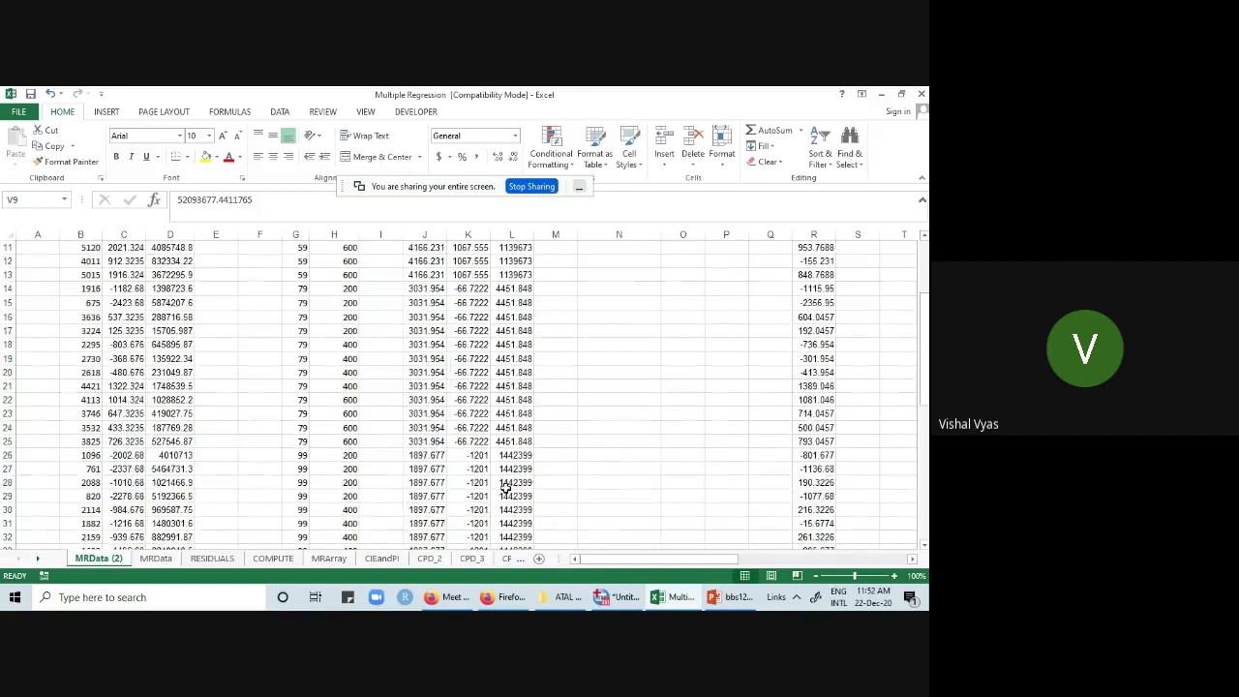
scroll(503, 489, down, 3)
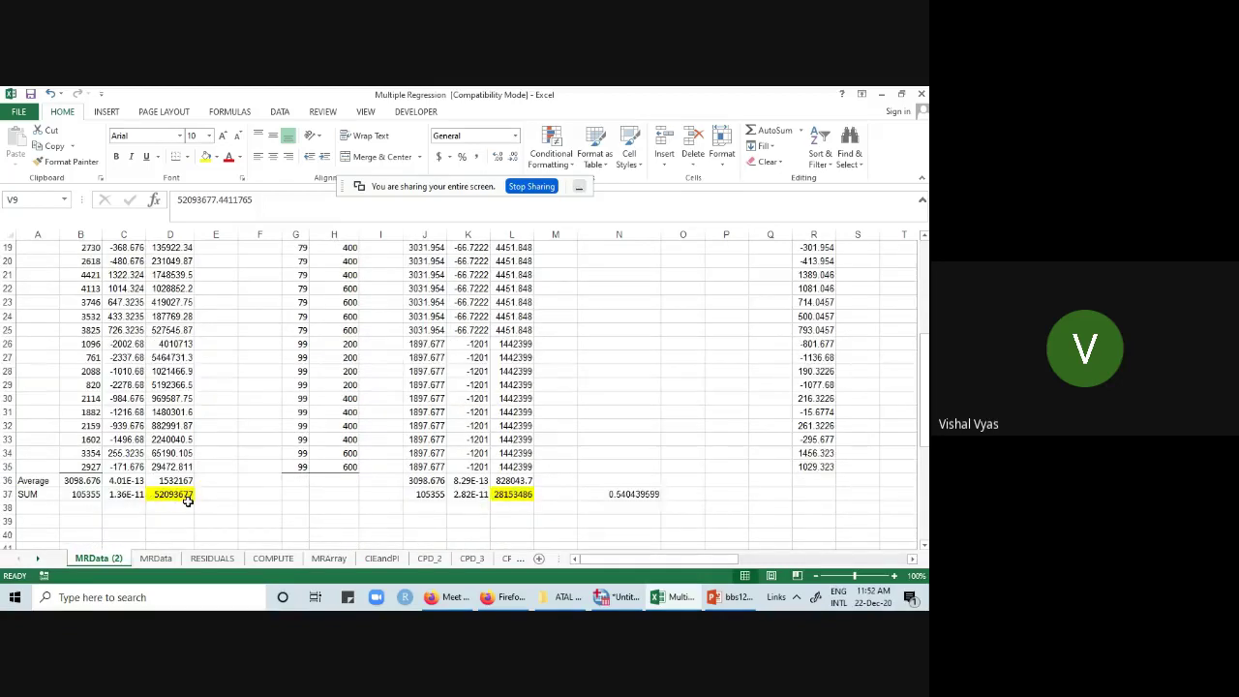
scroll(600, 559, right, 6)
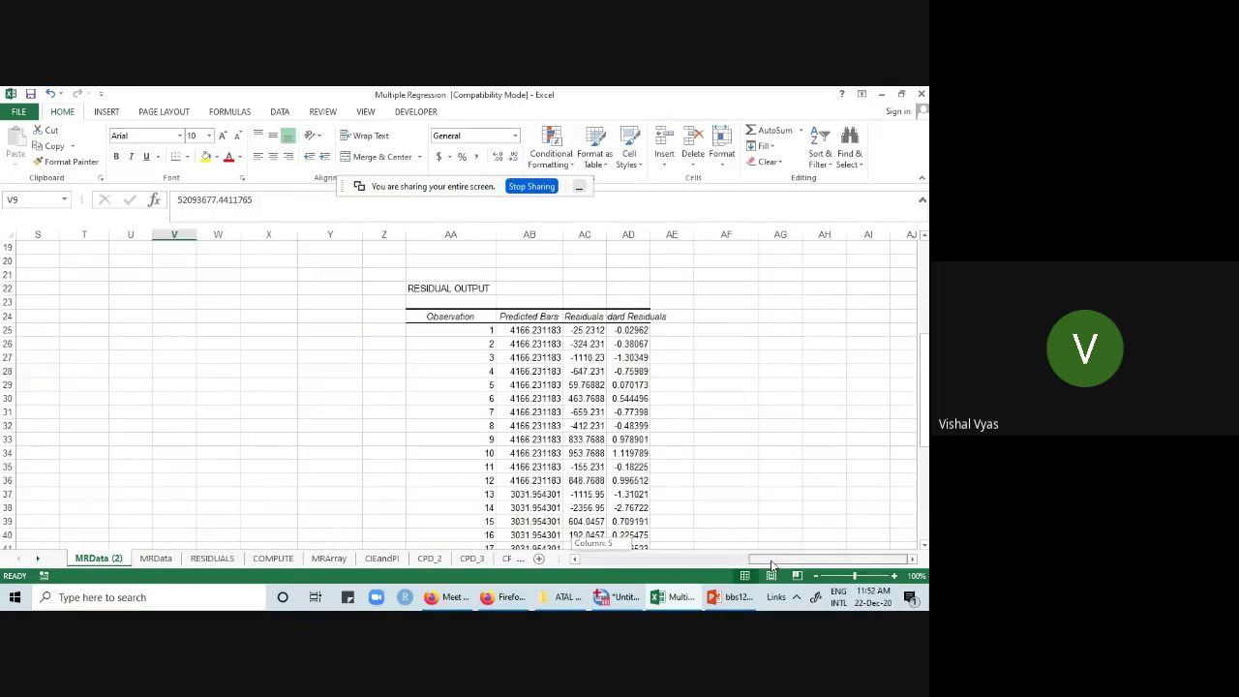
scroll(442, 319, up, 3)
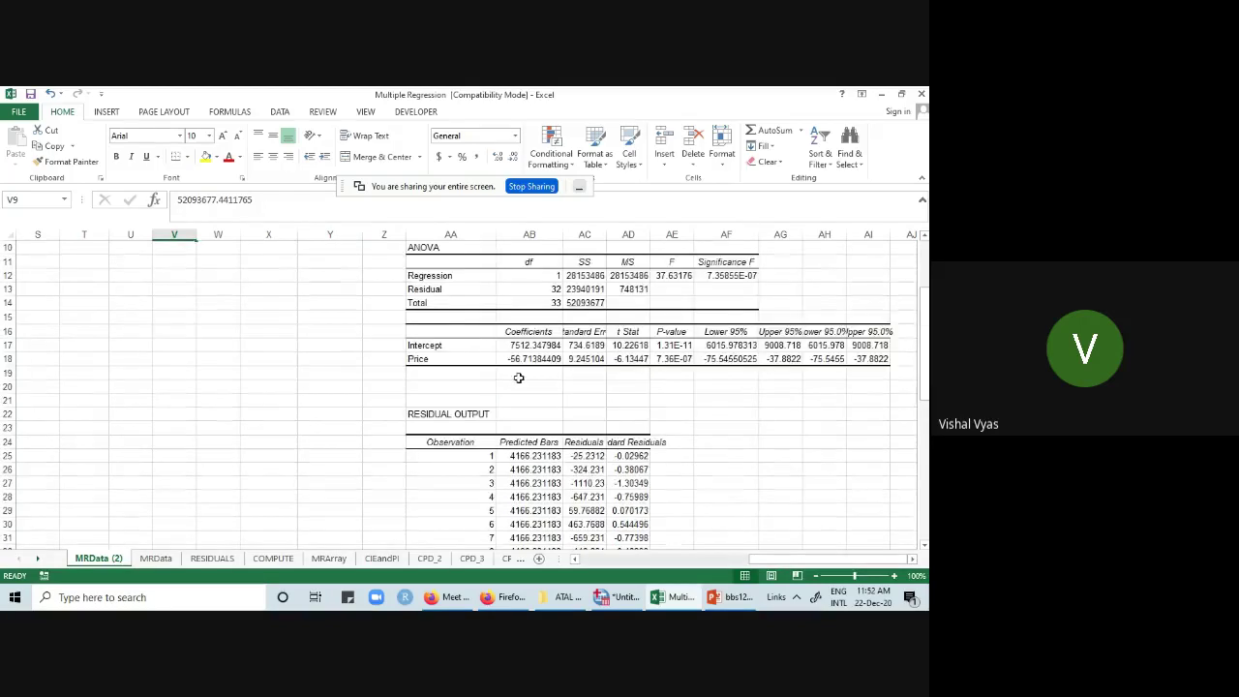
scroll(520, 383, up, 1)
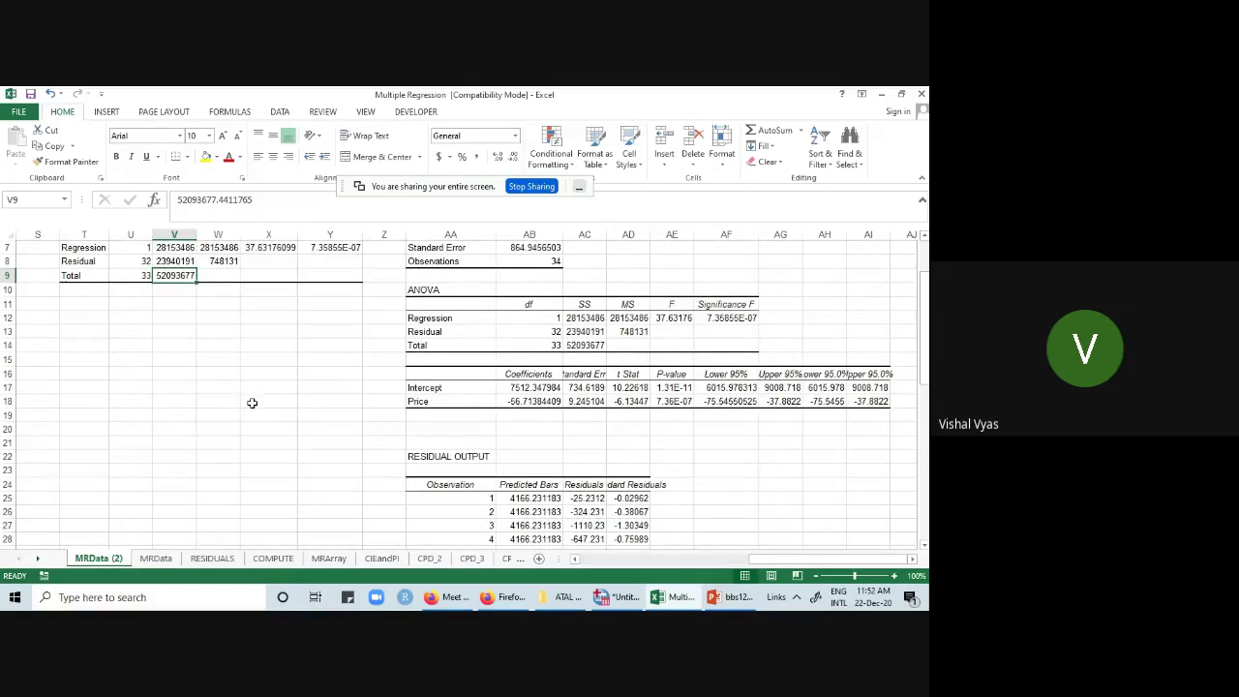
- Try to link the total SS in V9 to the sum in L37
text(=)
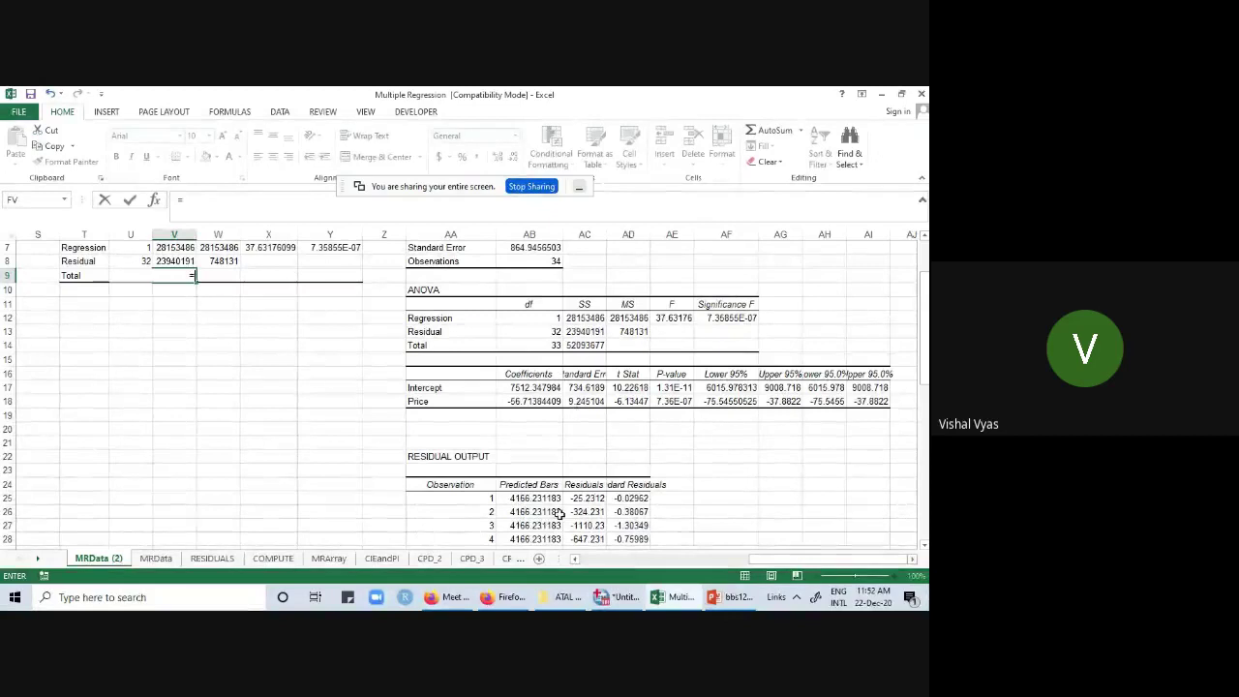
drag(745, 563, 618, 565)
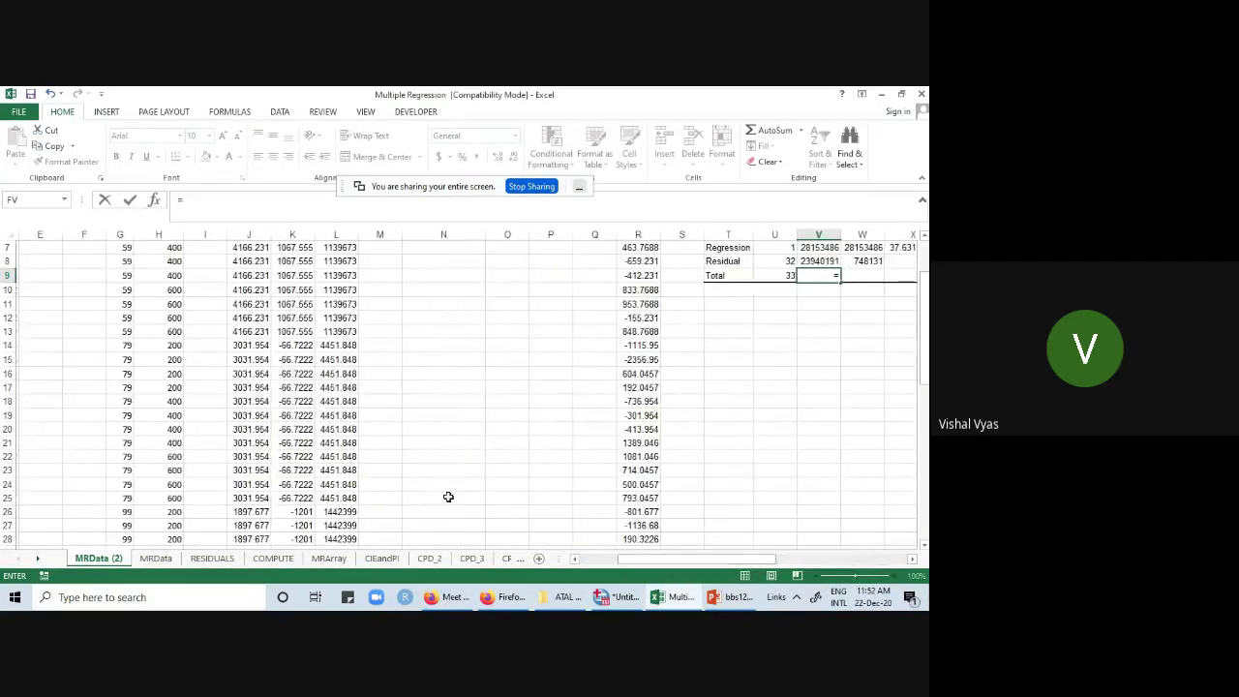
scroll(426, 484, down, 5)
click(331, 455)
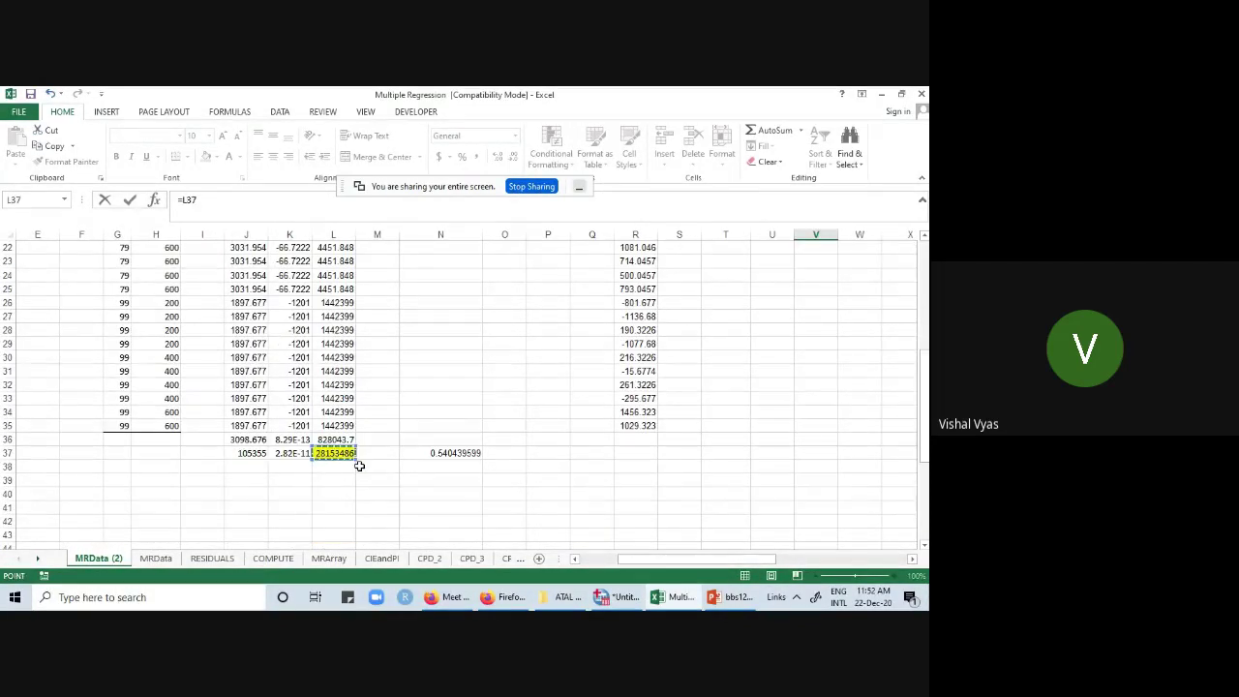
key(Return)
scroll(421, 514, up, 4)
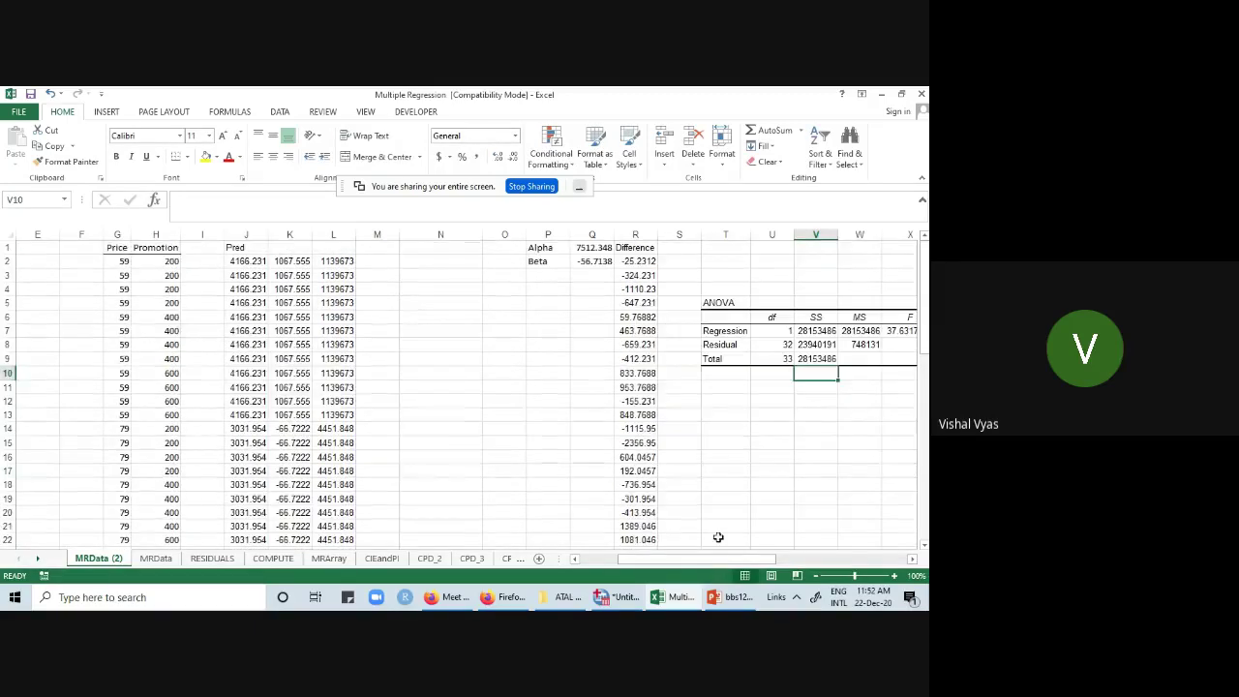
- Replace the total SS formula in V9 with =D37 and check it
click(815, 358)
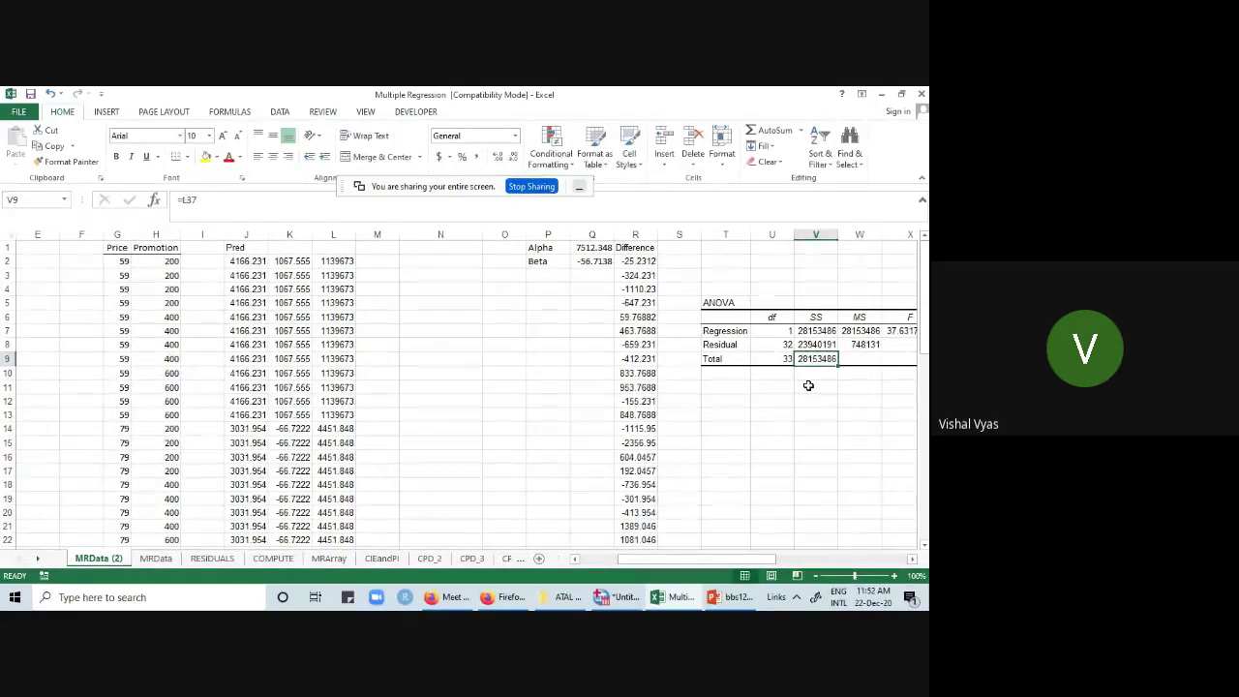
text(=)
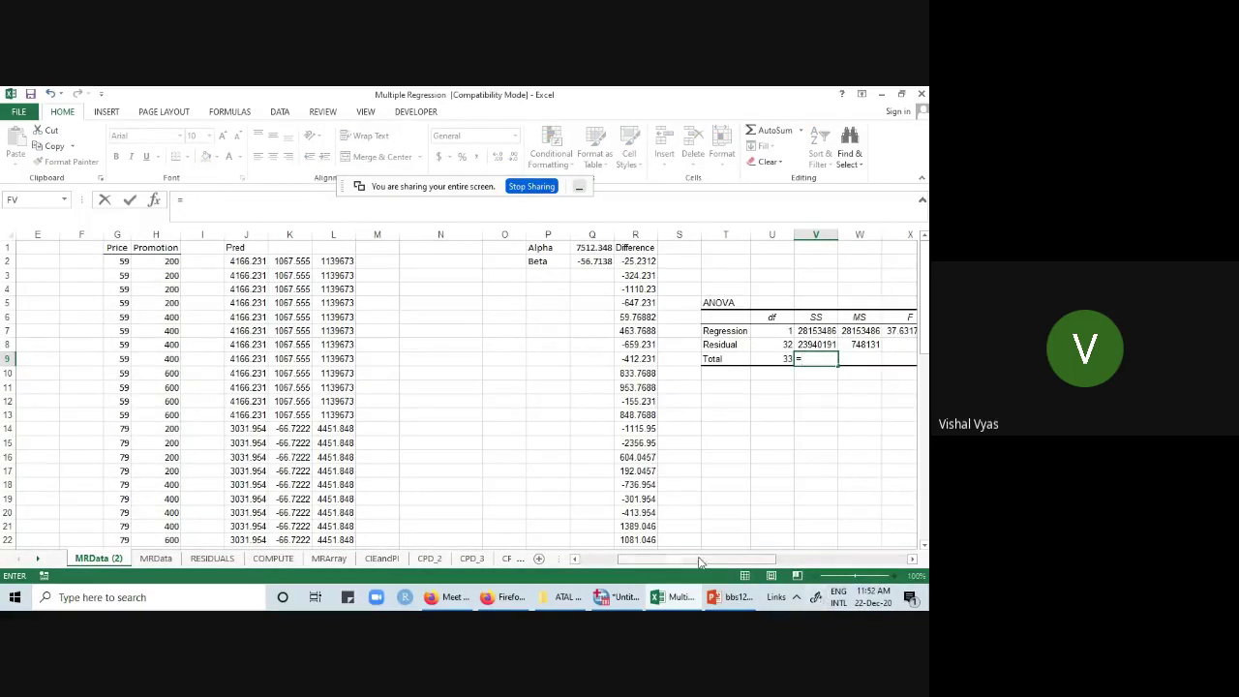
click(603, 558)
scroll(411, 503, down, 8)
click(170, 411)
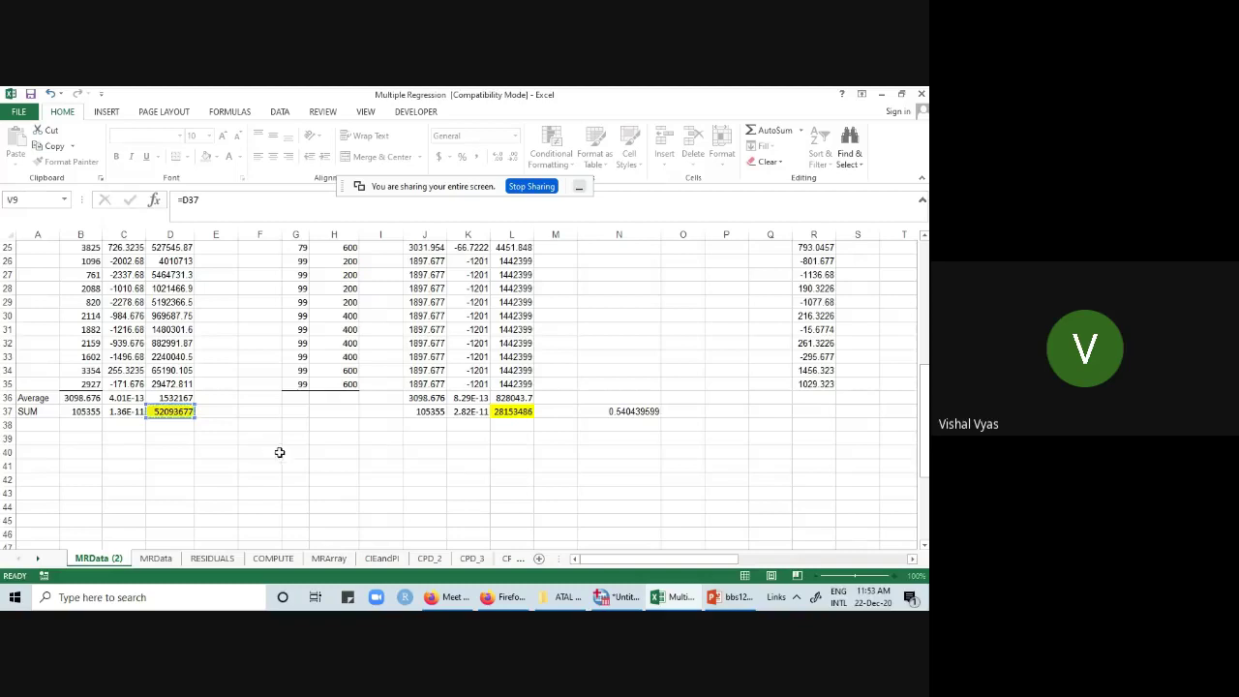
key(Return)
scroll(613, 441, up, 3)
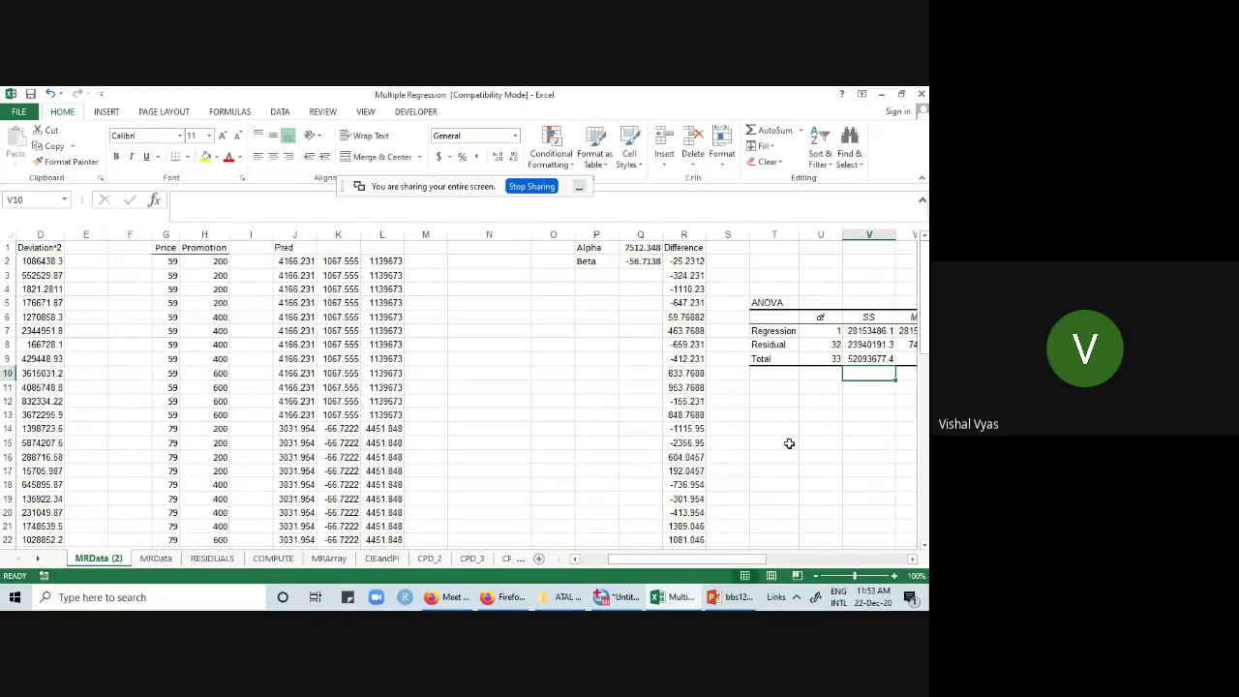
click(859, 358)
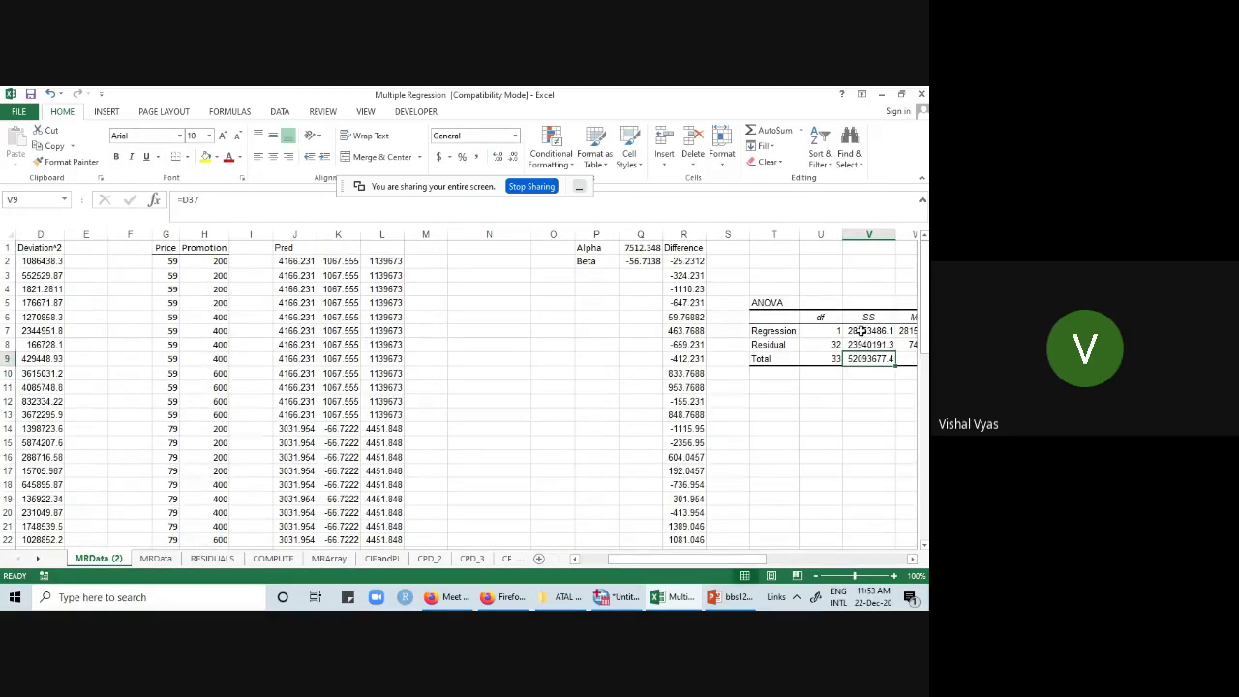
- Calculate the residual sum of squares in V11 with the formula =V9-V7 and compare it with the ANOVA table
click(866, 387)
text(=)
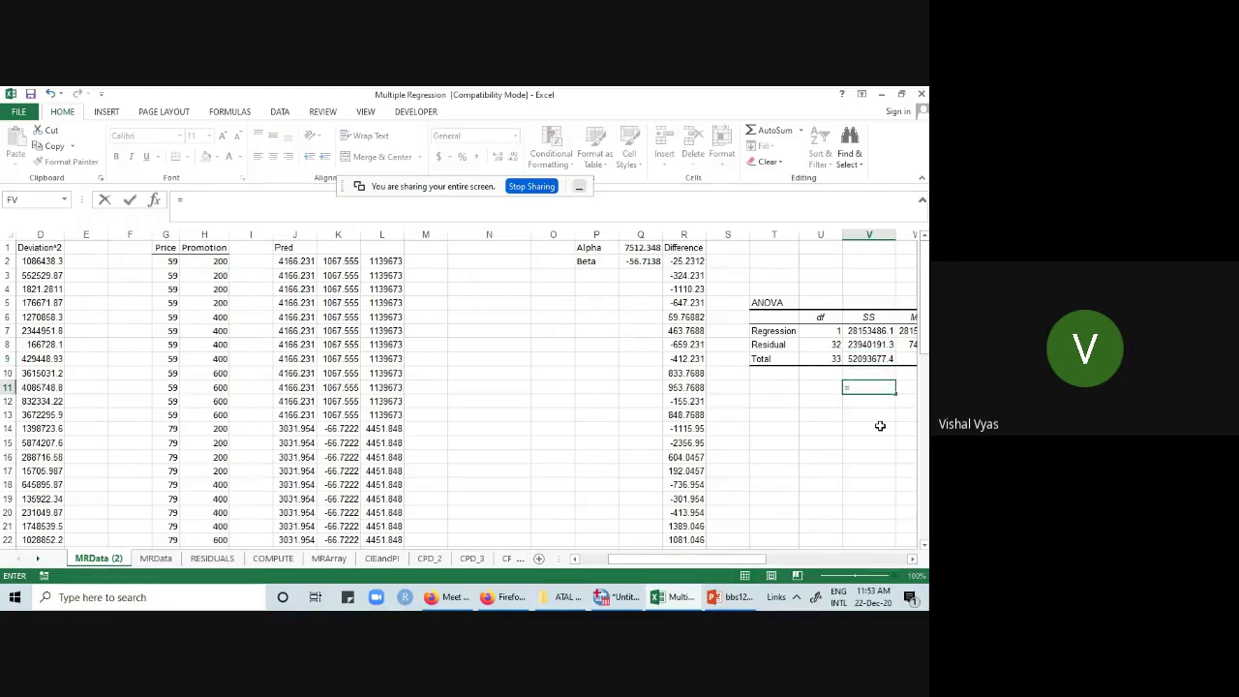
click(859, 358)
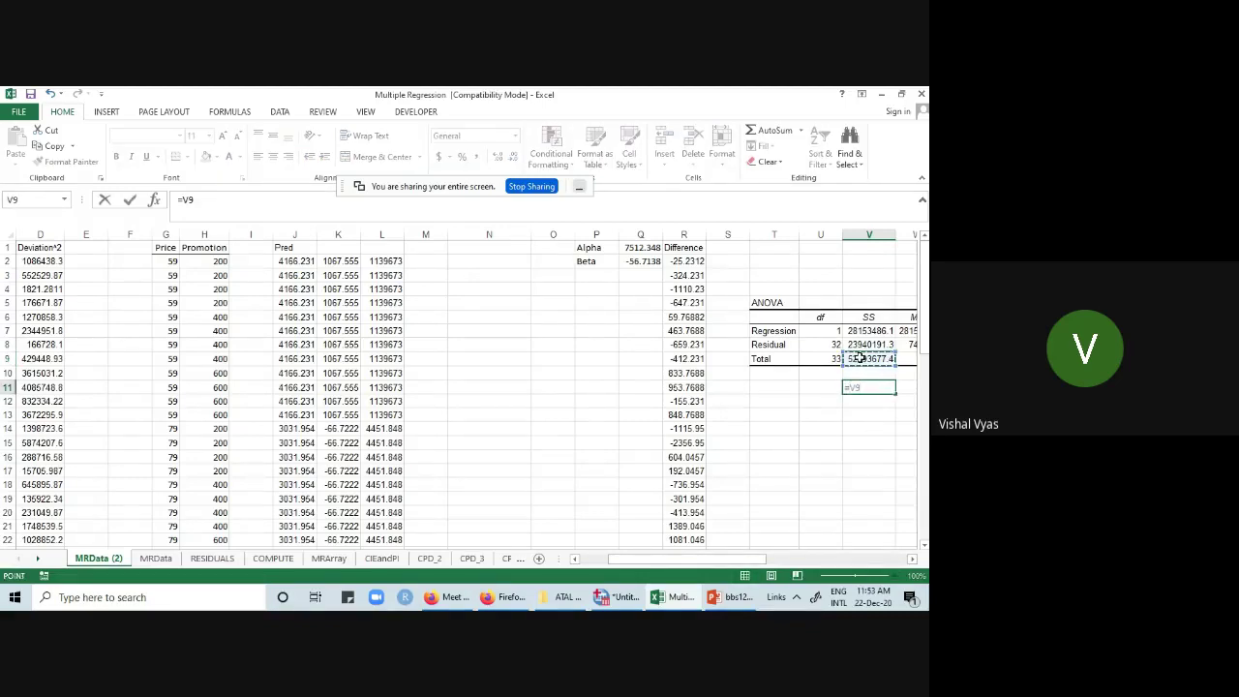
text(-)
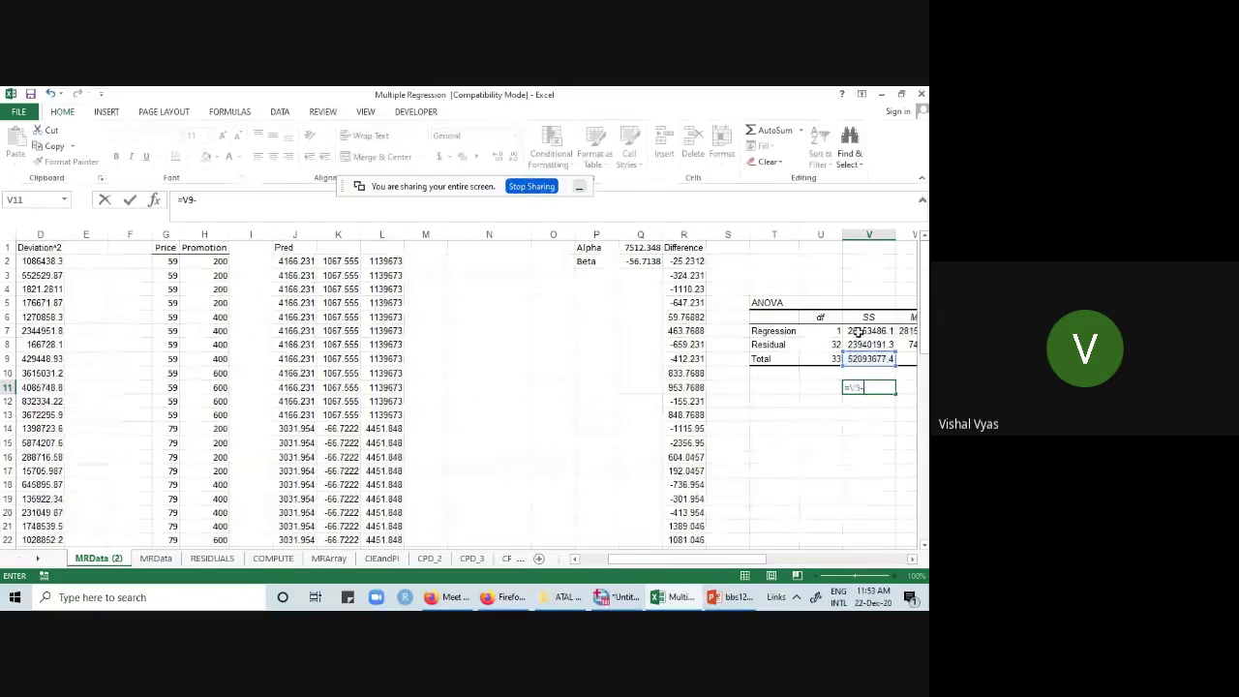
click(858, 332)
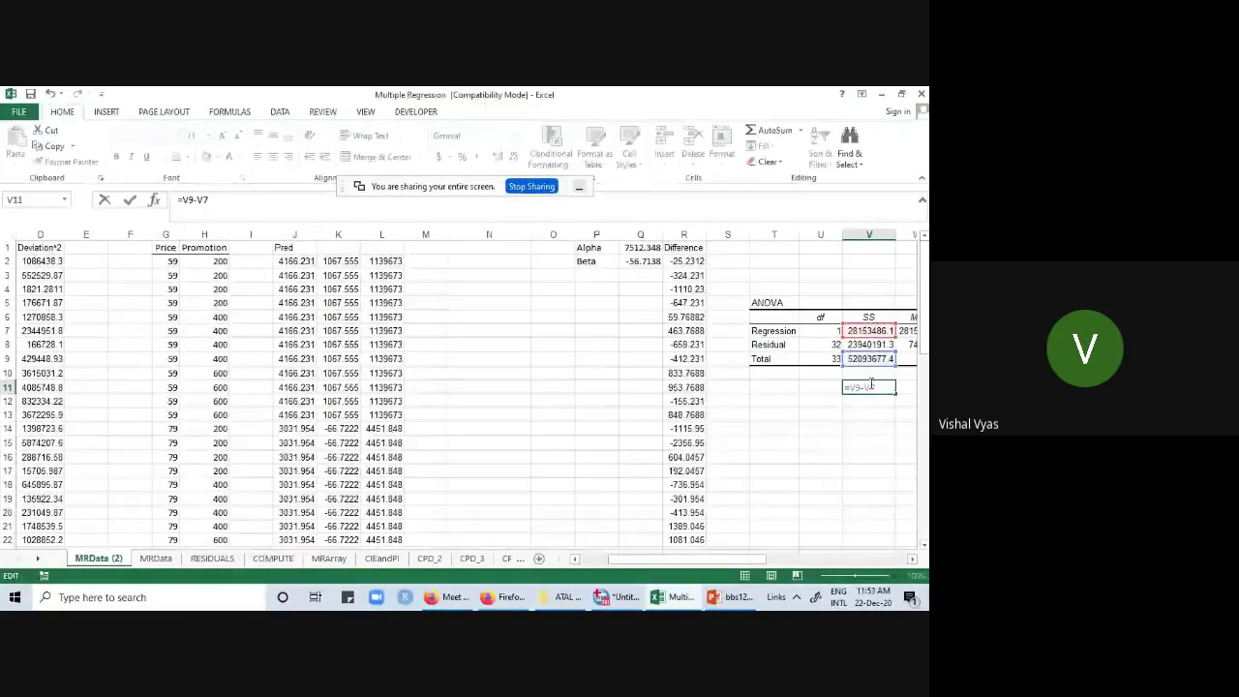
key(Return)
click(877, 432)
click(878, 391)
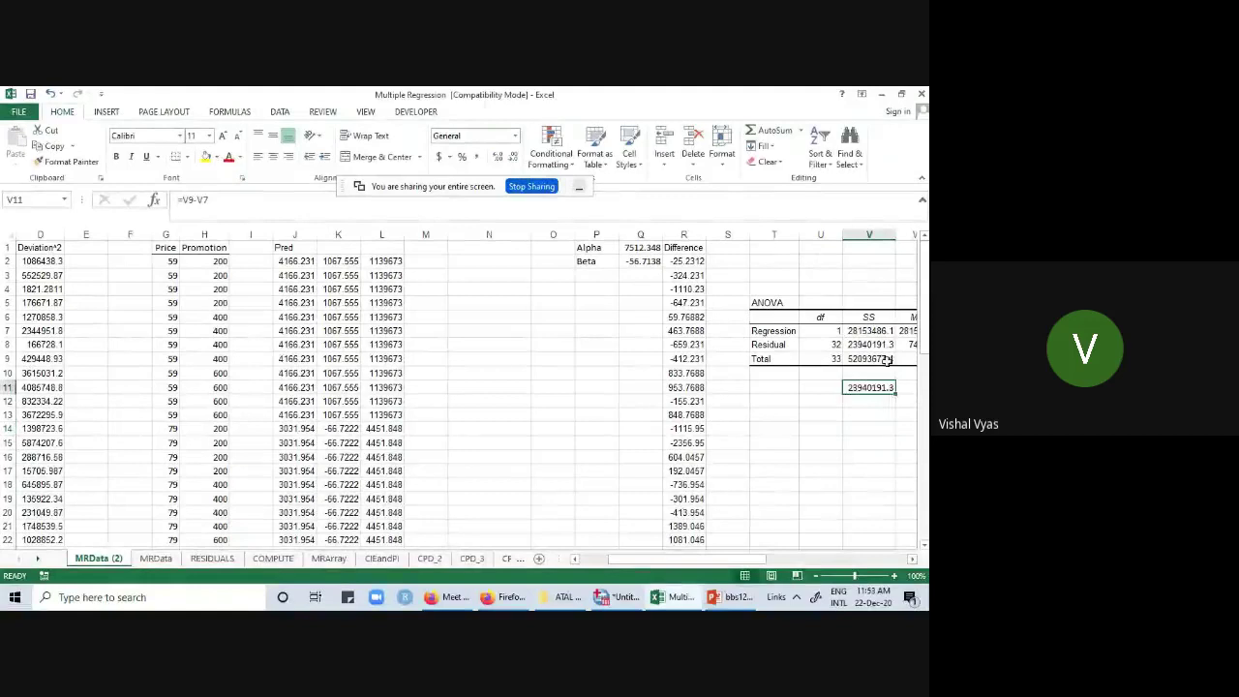
click(874, 355)
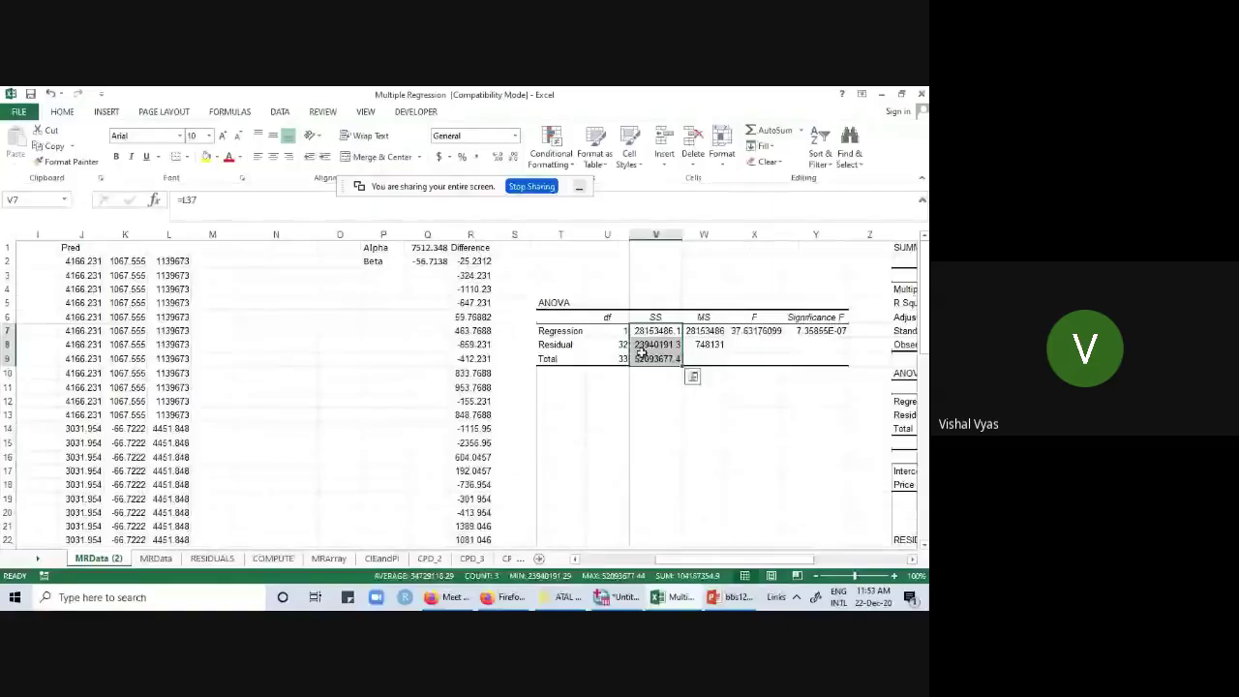
- Check the degrees of freedom in U7:U9 against the Bars observations in B2:B35
click(607, 330)
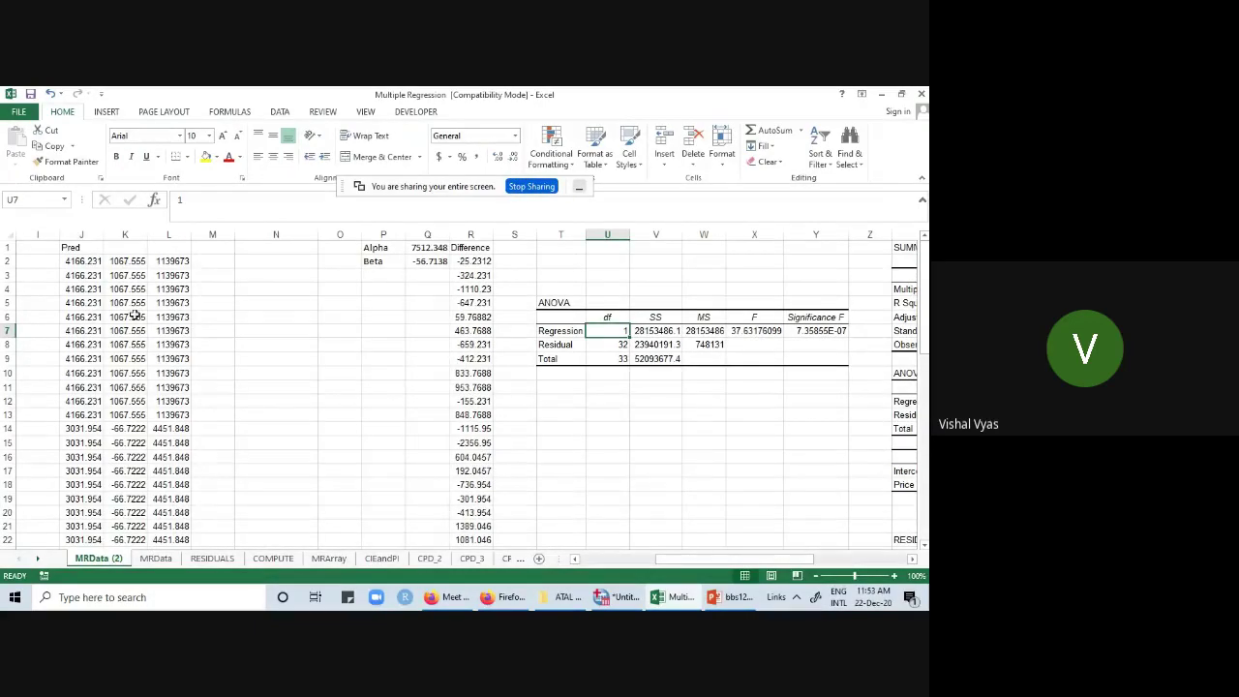
click(610, 349)
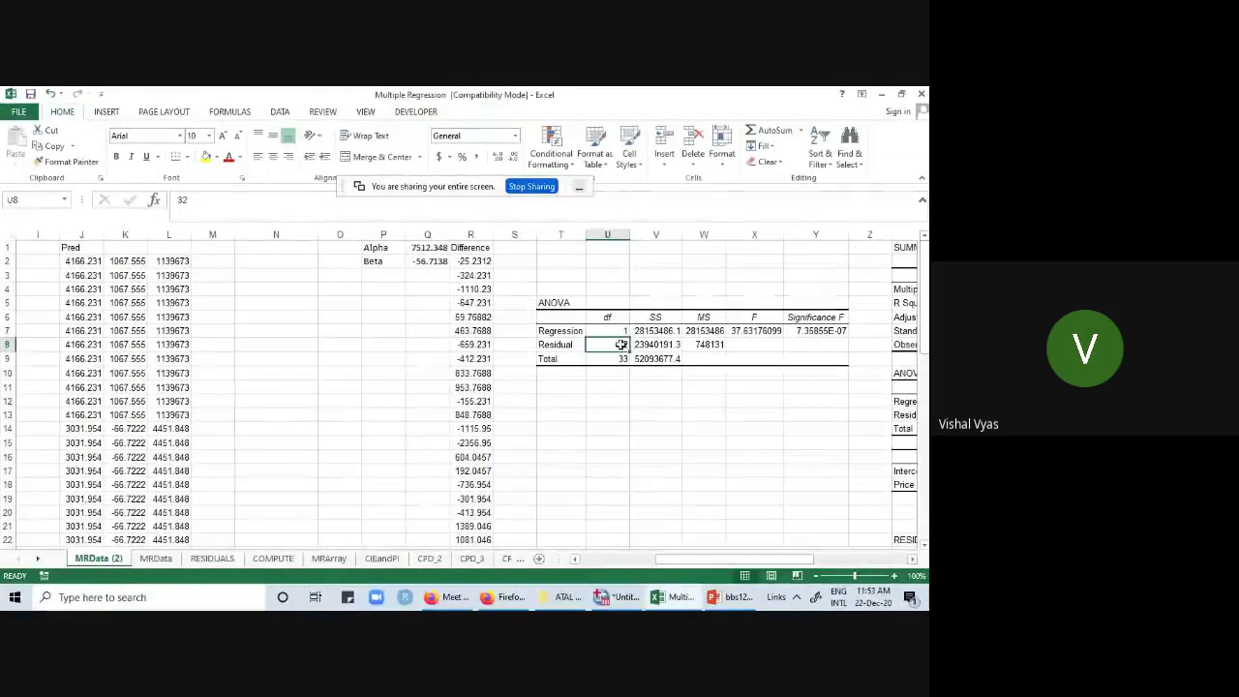
click(616, 359)
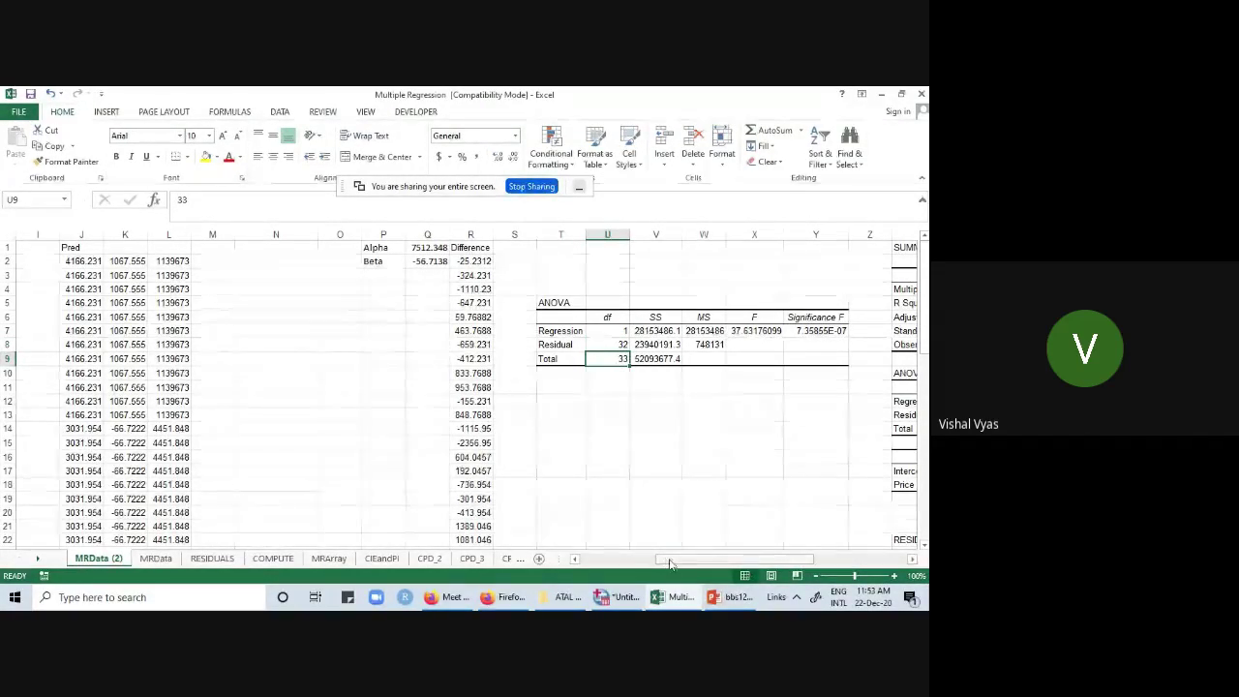
scroll(632, 566, left, 3)
drag(87, 261, 91, 597)
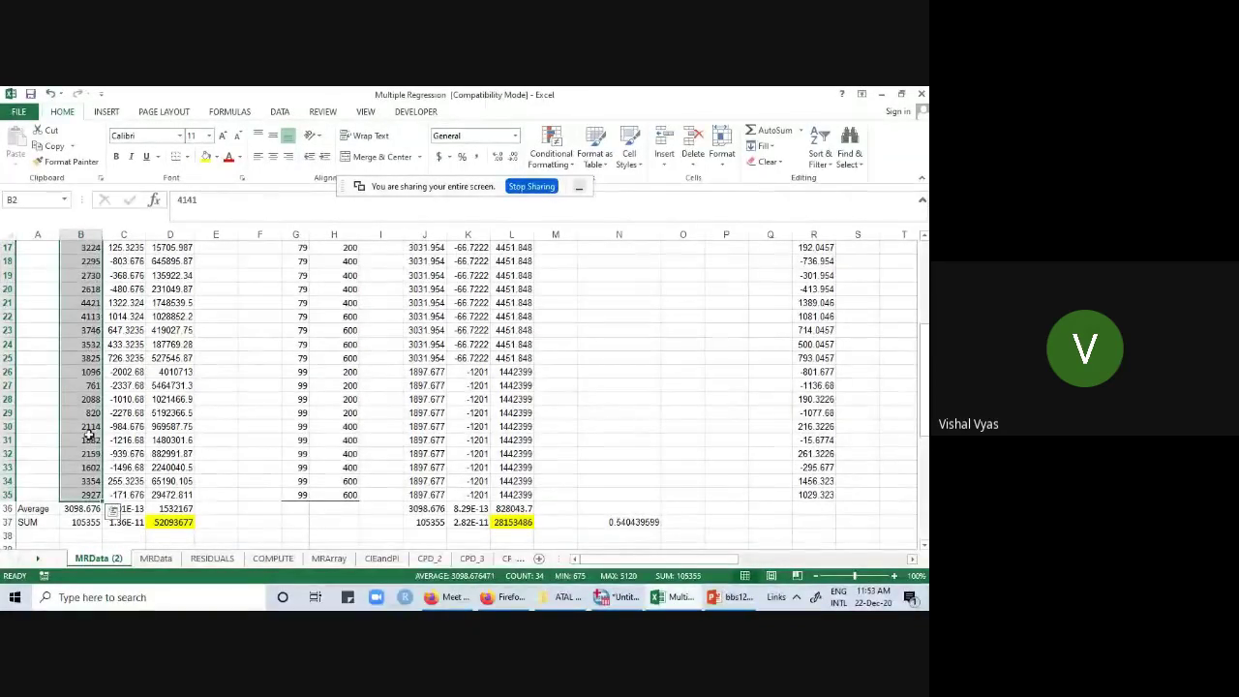
scroll(98, 329, up, 5)
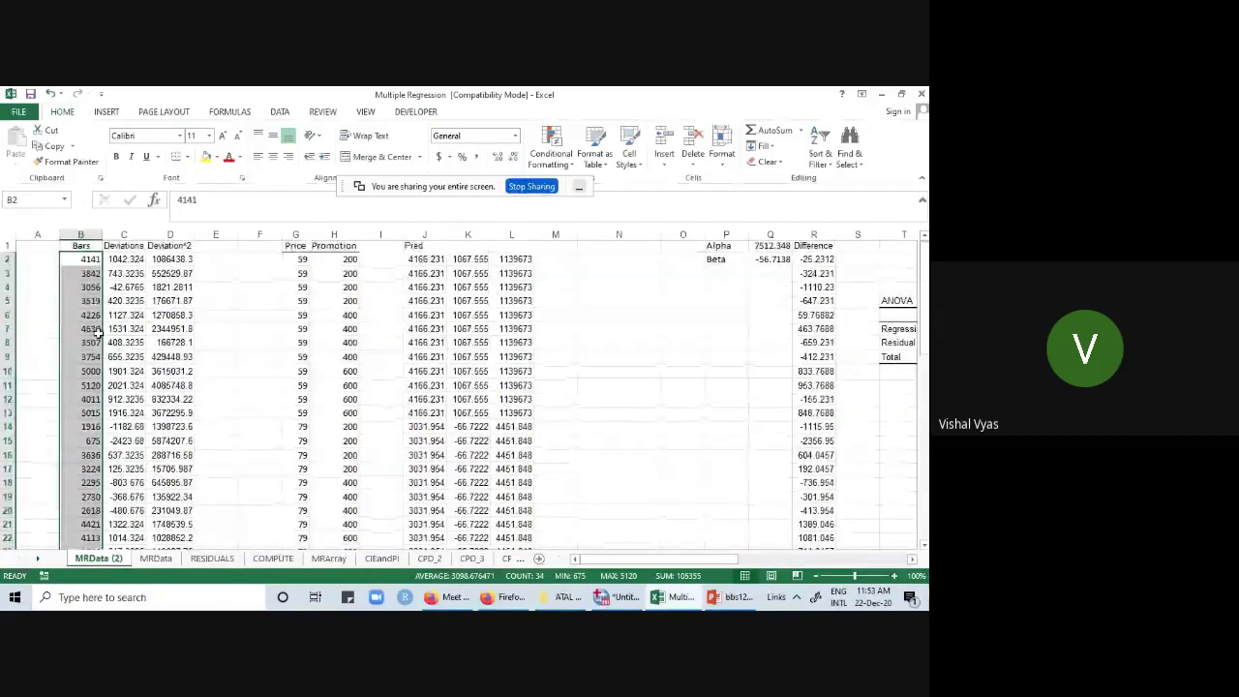
drag(653, 560, 729, 563)
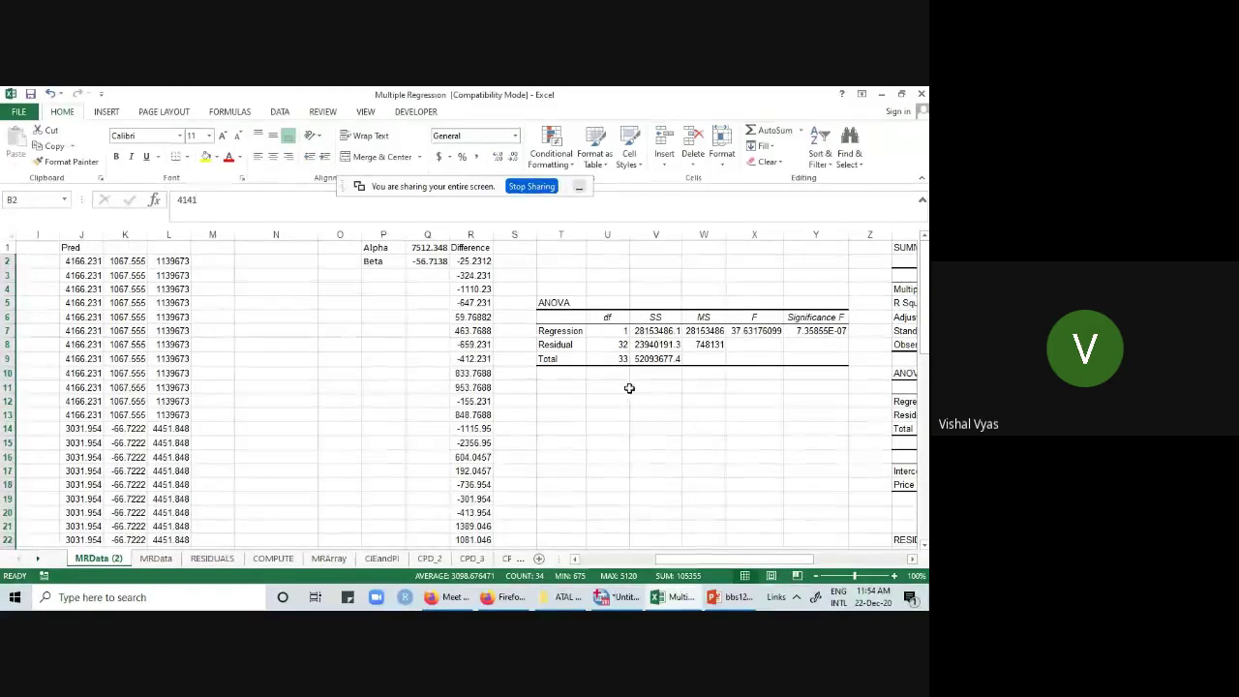
- Review how the total df in U9 splits into the residual and regression df in U8 and U7
click(625, 358)
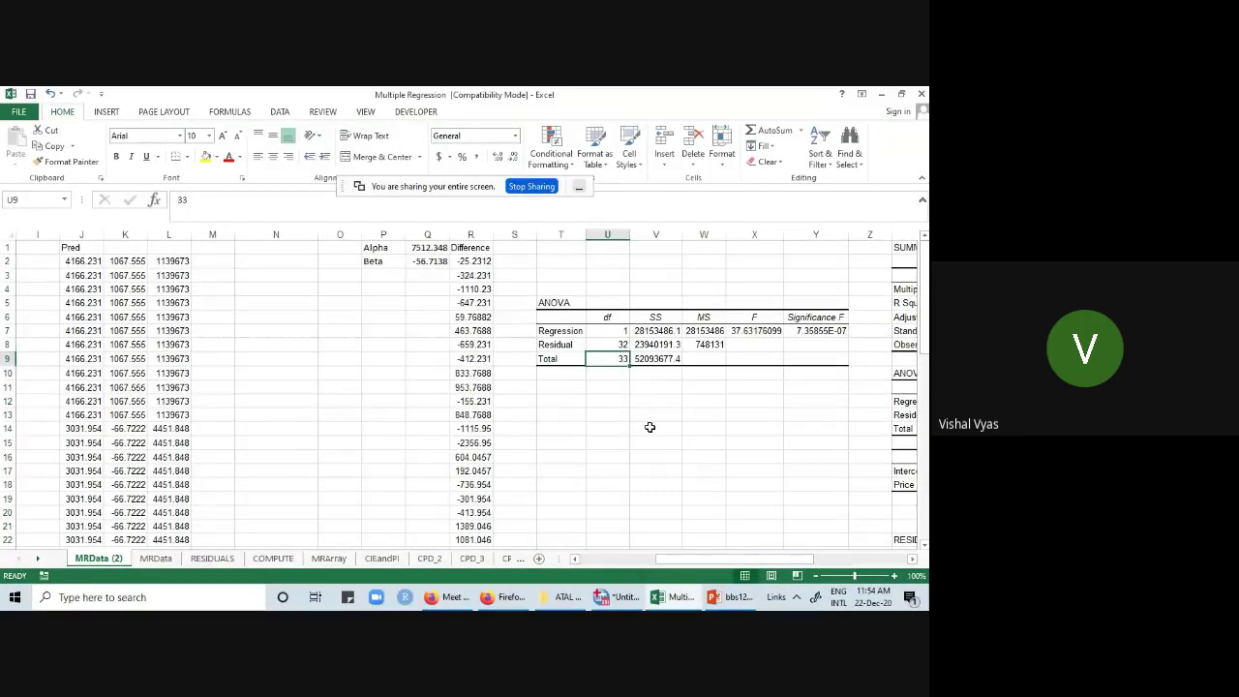
click(625, 349)
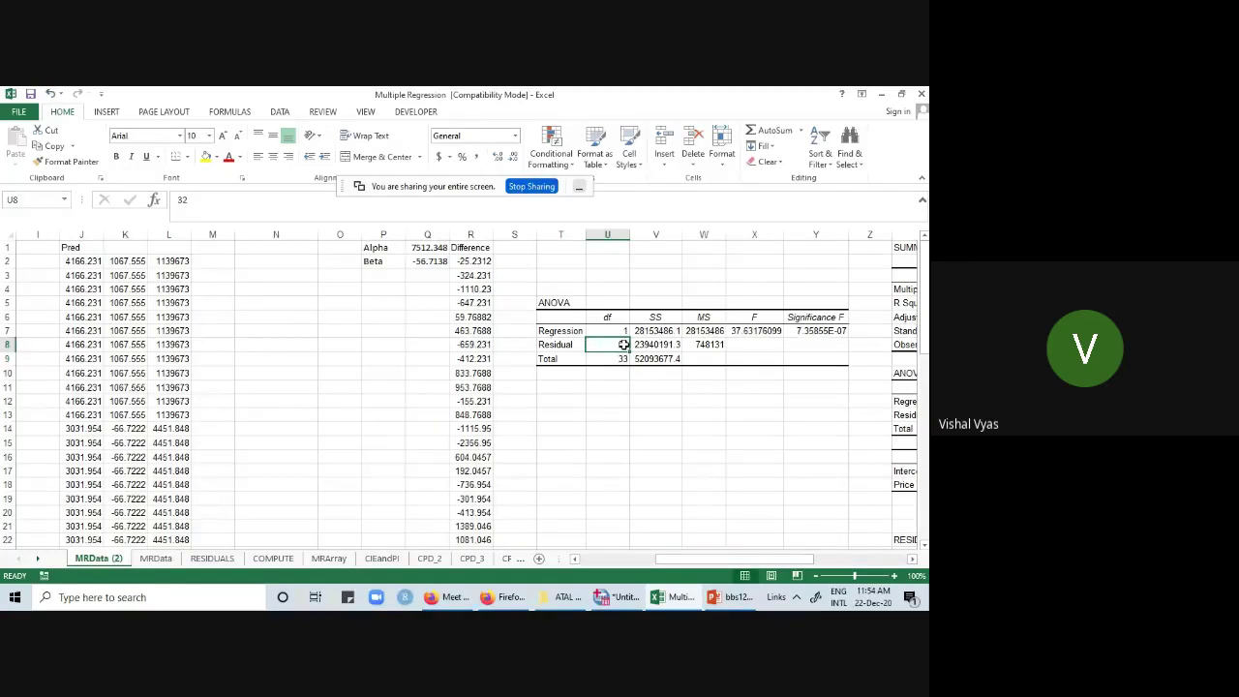
key(Up)
click(620, 359)
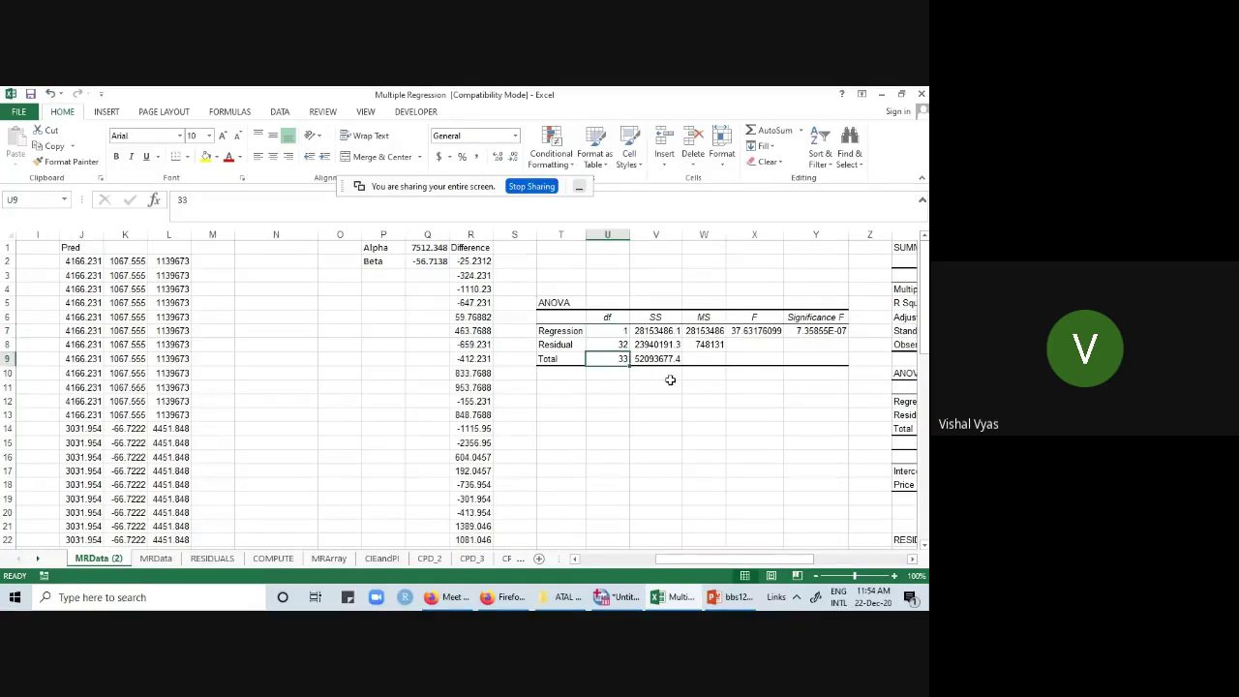
- Look up how the regression MS in D12 of the COMPUTE sheet is calculated, and return to MRData (2)
click(705, 332)
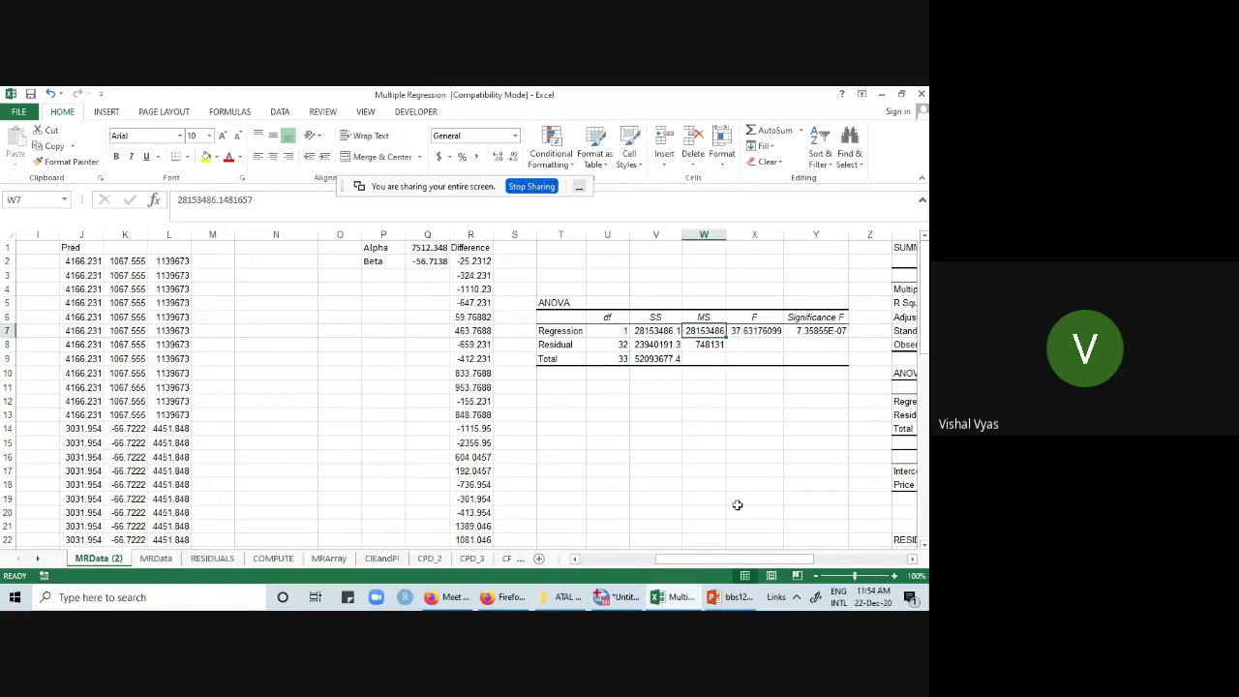
drag(737, 561, 774, 567)
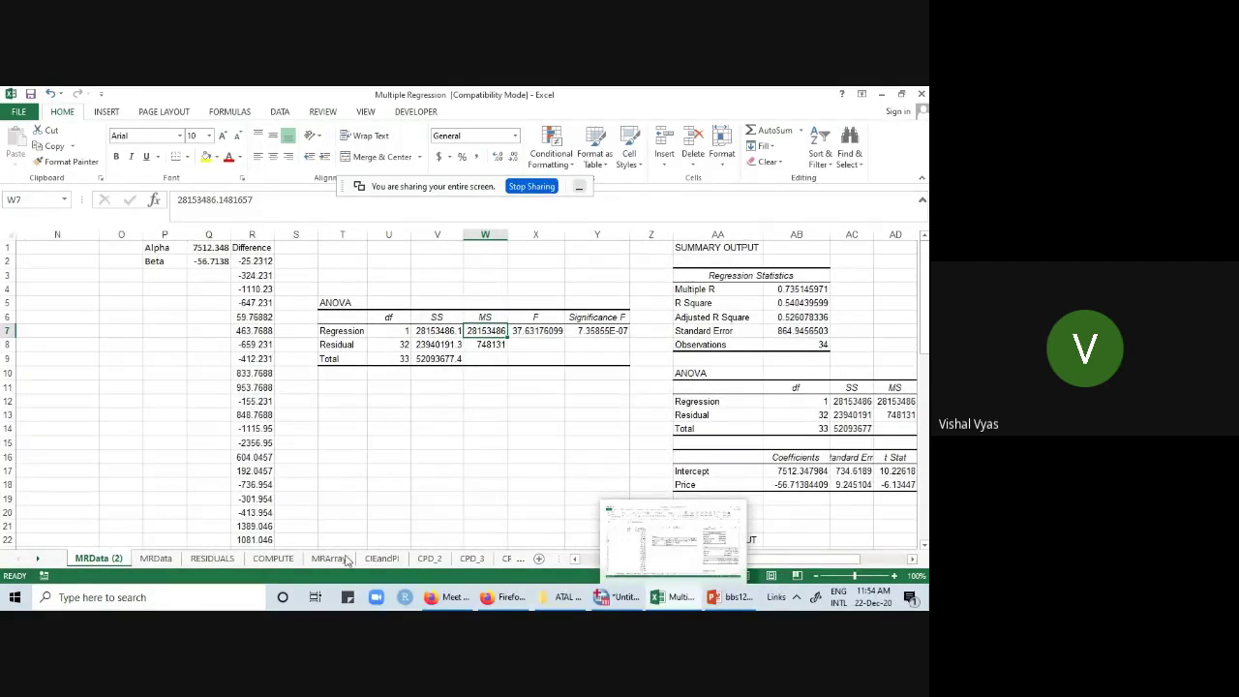
click(229, 562)
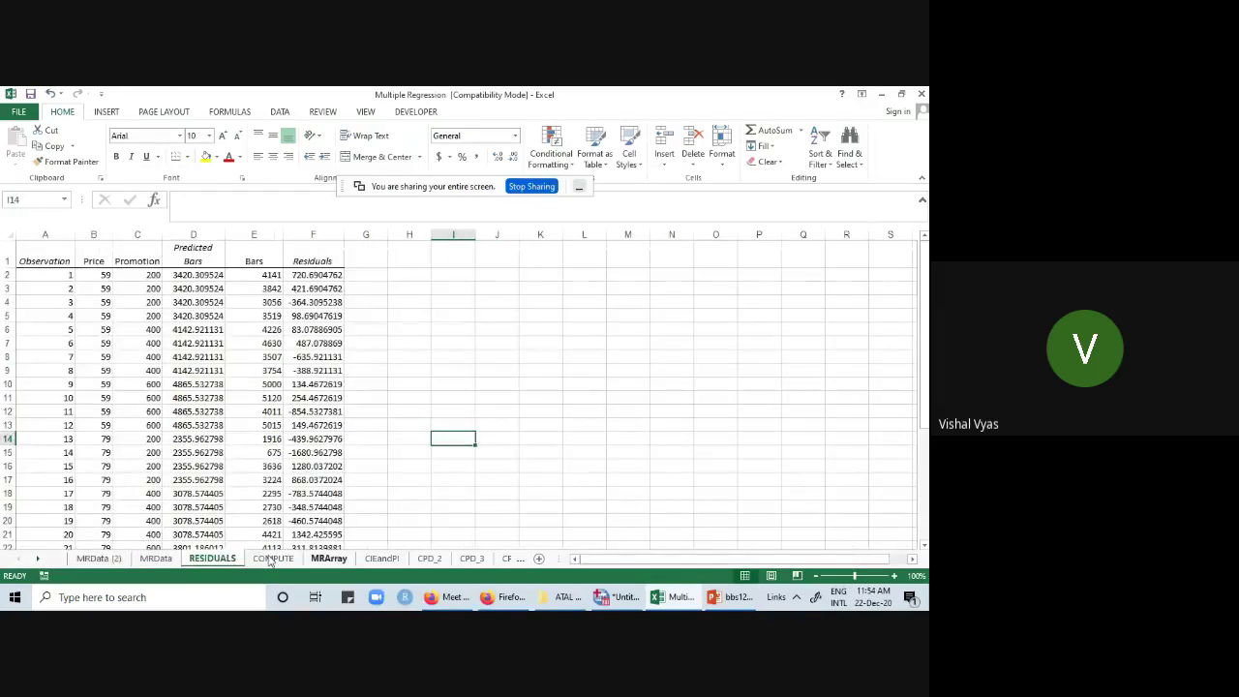
click(274, 560)
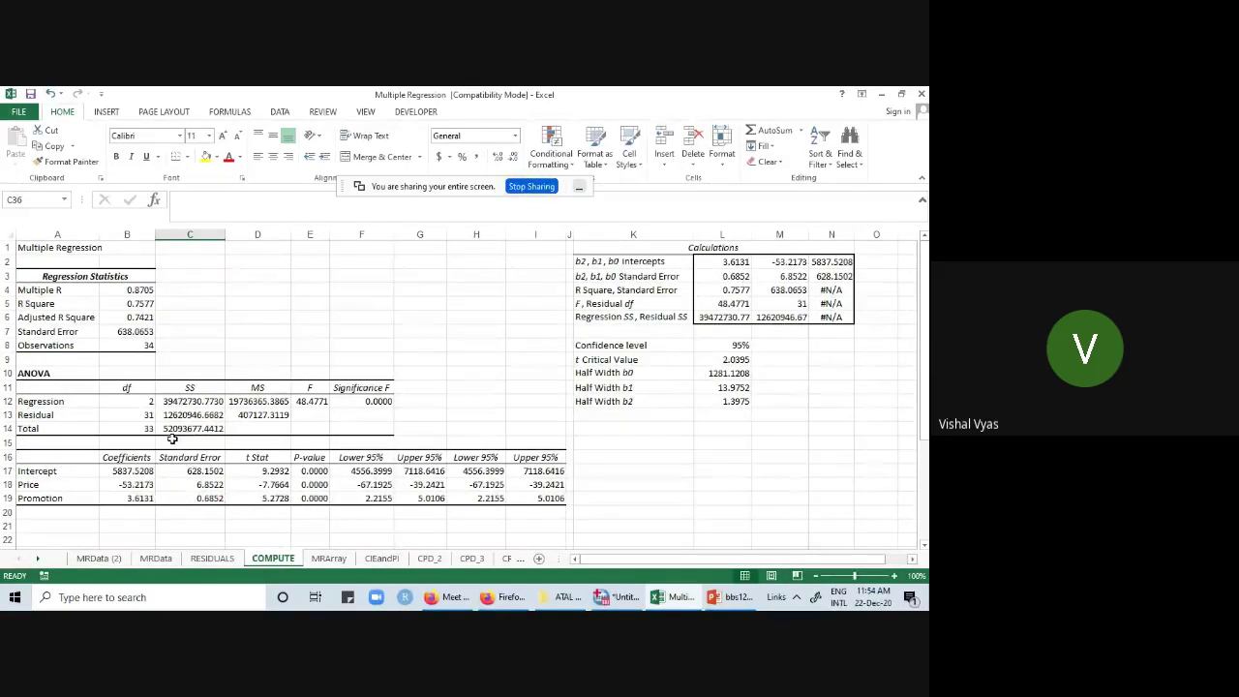
click(259, 403)
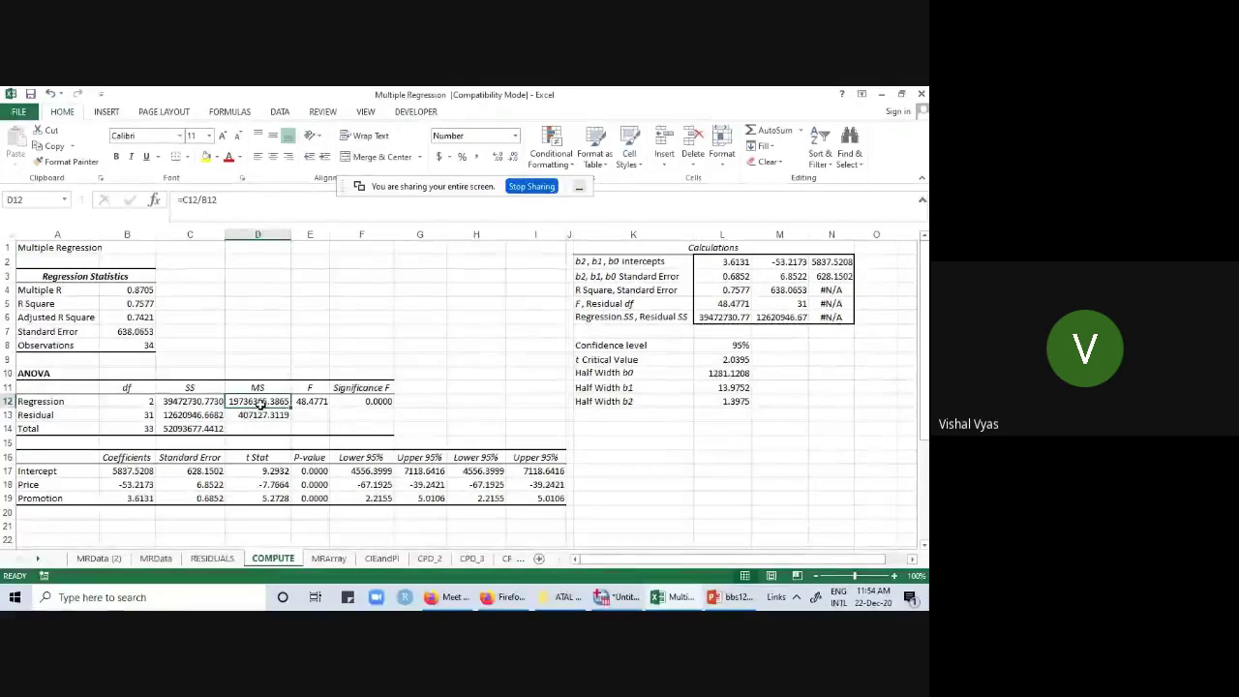
click(124, 560)
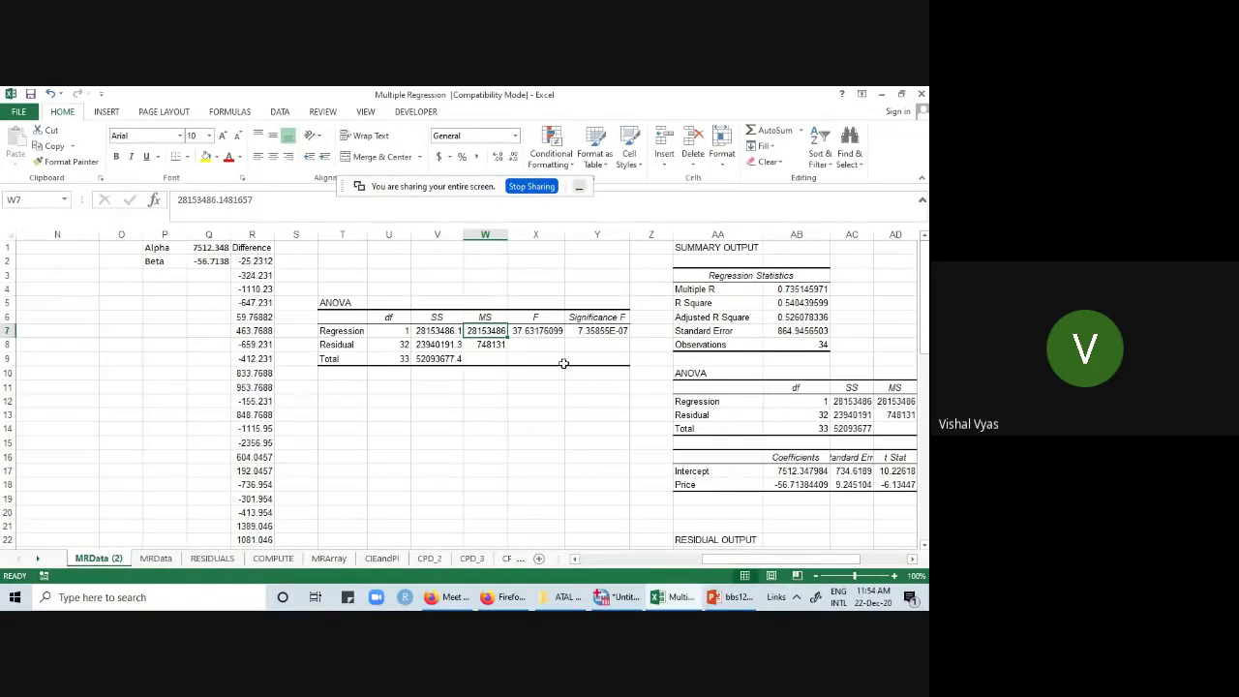
- Enter the formula =W7/U7 in W13 below the ANOVA table
click(501, 415)
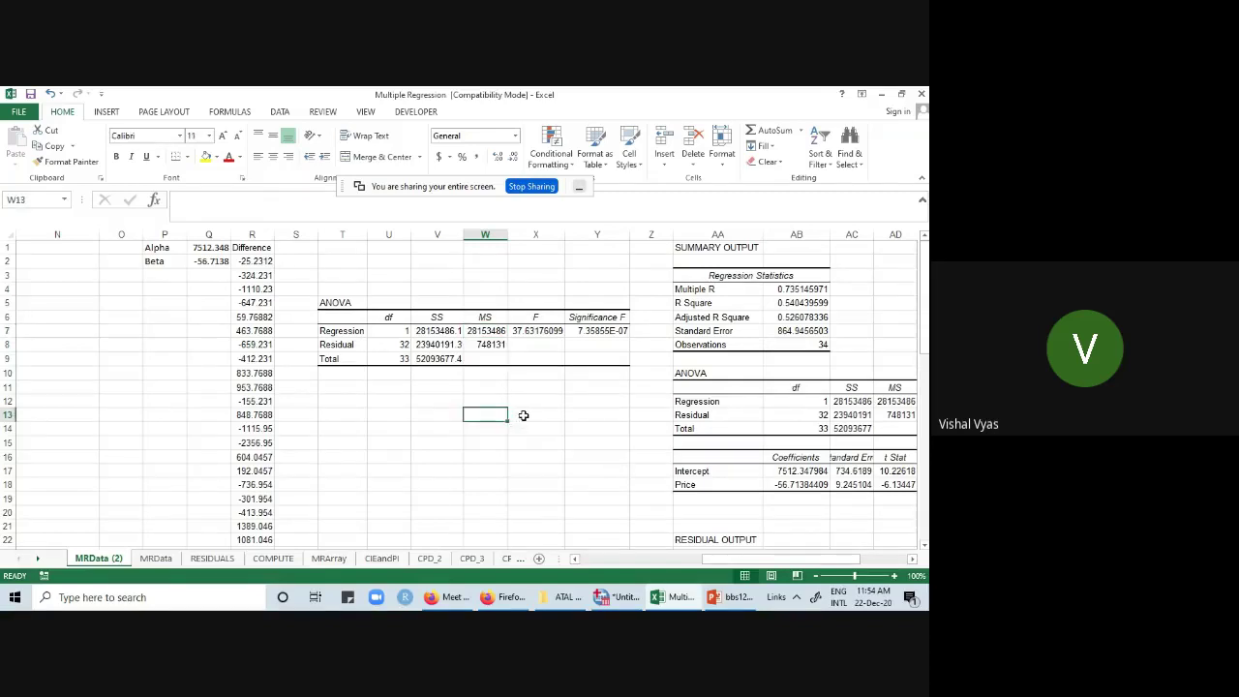
text(=)
click(487, 331)
text(/)
click(387, 333)
click(542, 456)
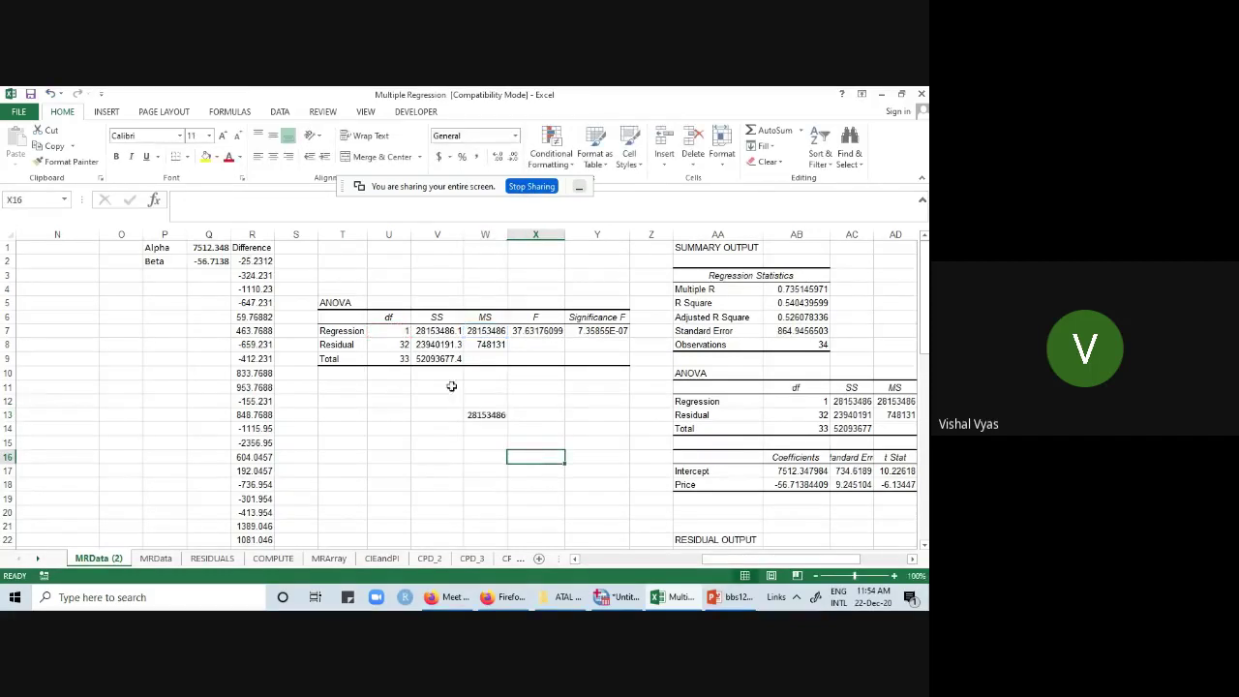
- Copy the W13 formula down to W14 and correct it to =V8/U8 for the residual mean square
click(500, 339)
click(496, 414)
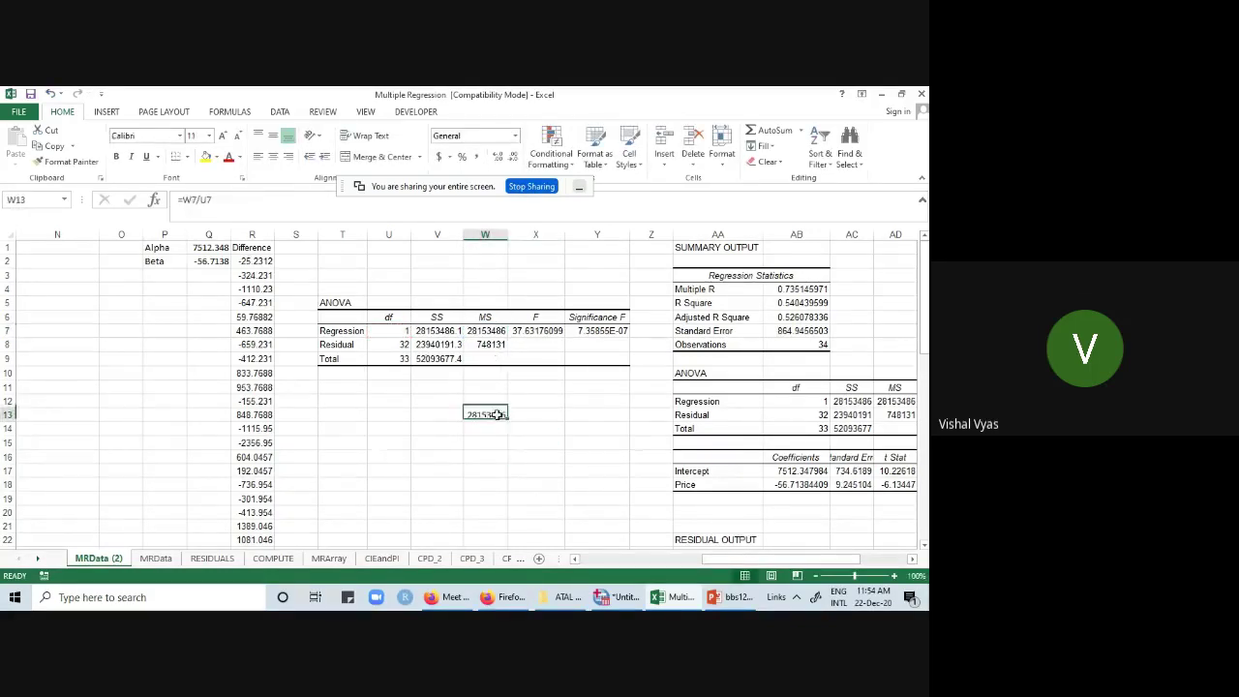
drag(507, 422, 508, 436)
double_click(492, 429)
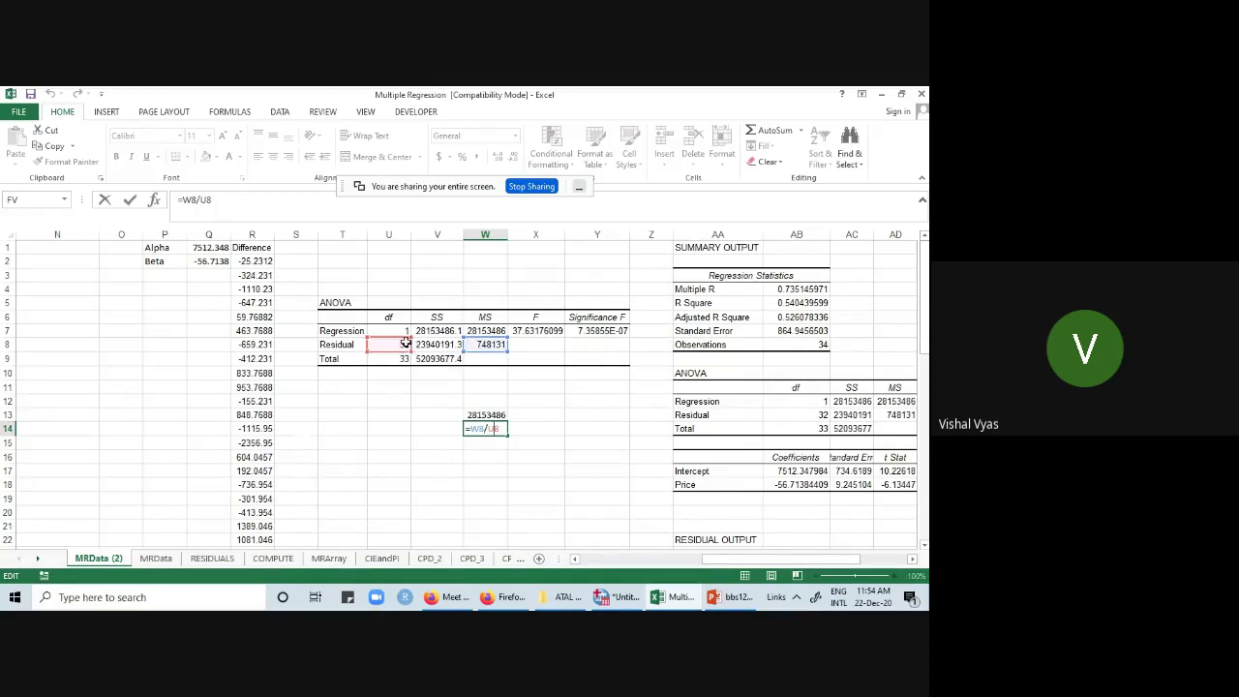
drag(481, 344, 435, 344)
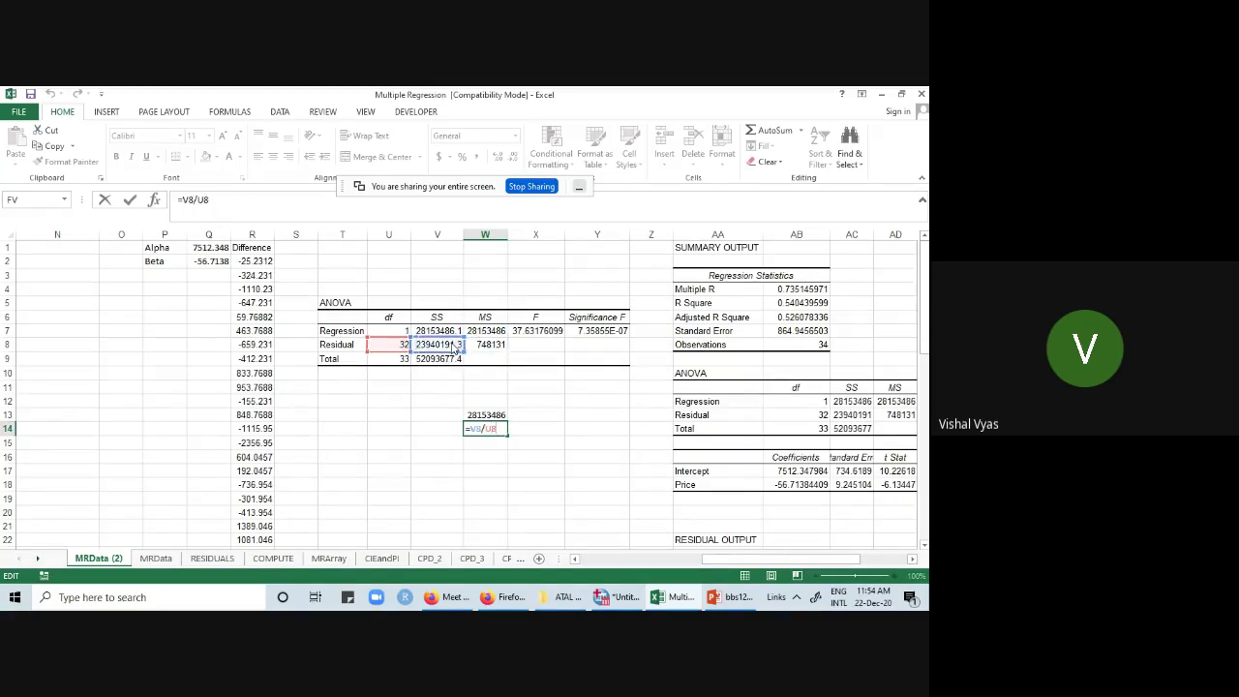
key(Return)
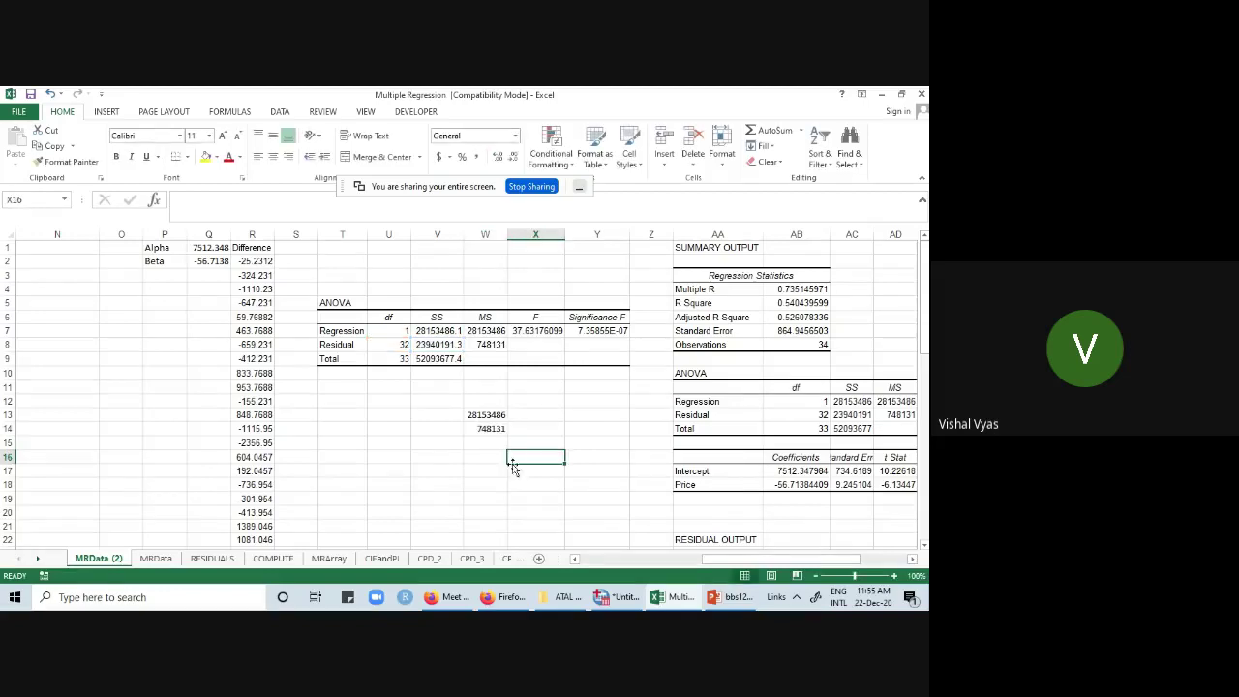
- Correct the regression mean square formula in W13 to =V7/U7 and compare W13:W14 with the ANOVA table's MS values
click(496, 344)
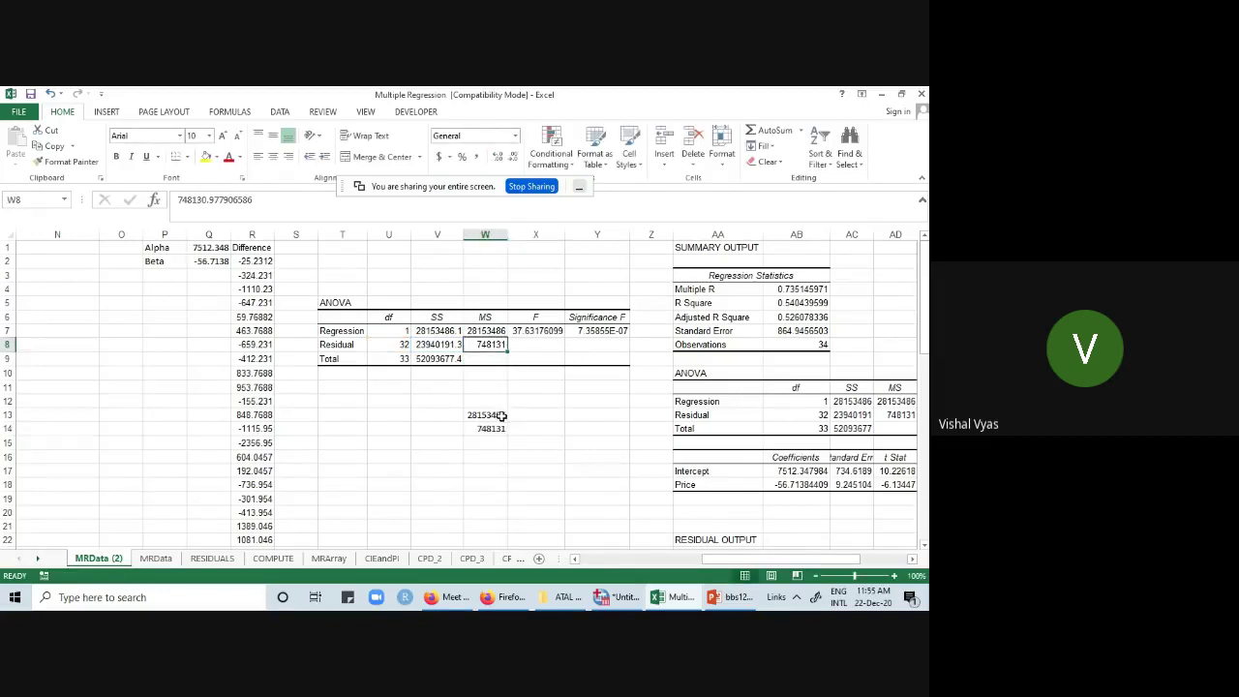
double_click(496, 414)
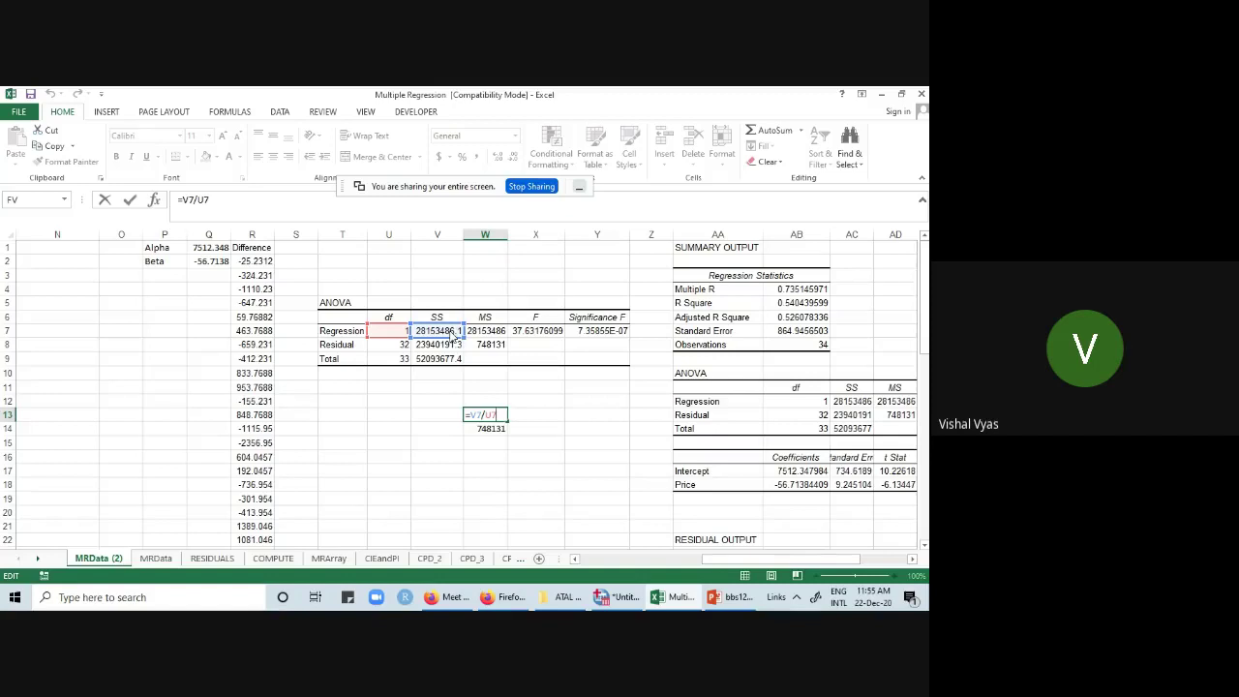
click(519, 440)
drag(489, 331, 489, 345)
click(501, 416)
drag(501, 416, 496, 429)
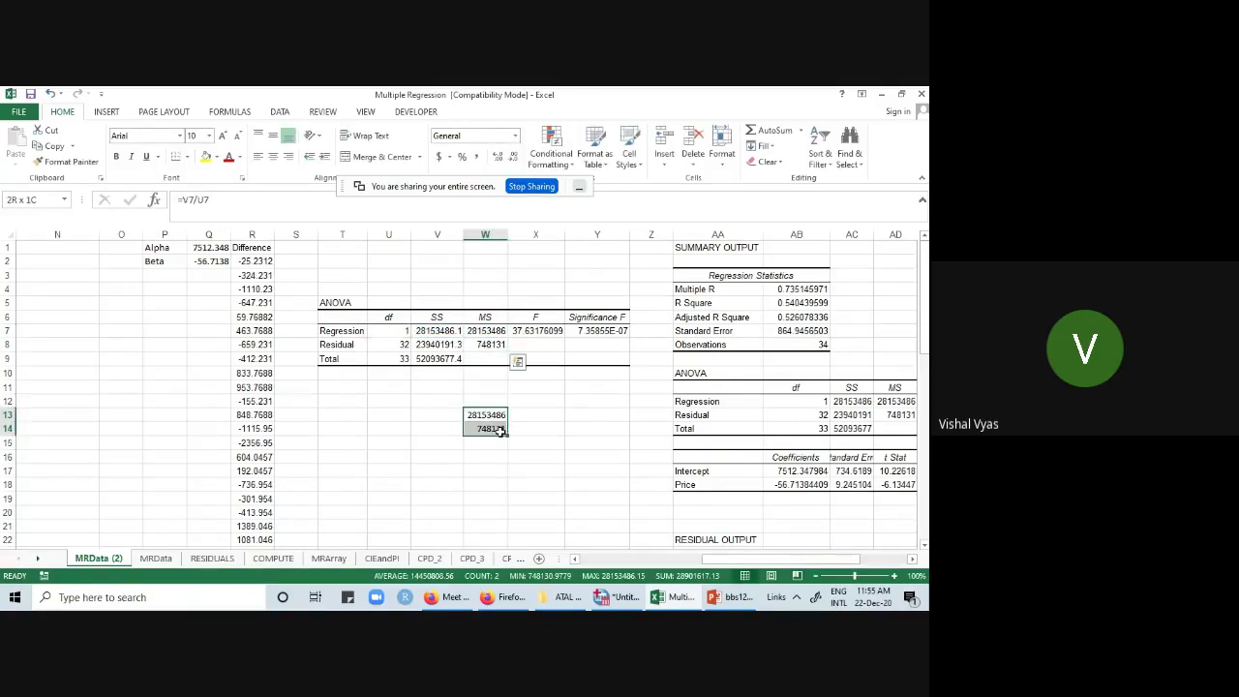
drag(488, 331, 496, 346)
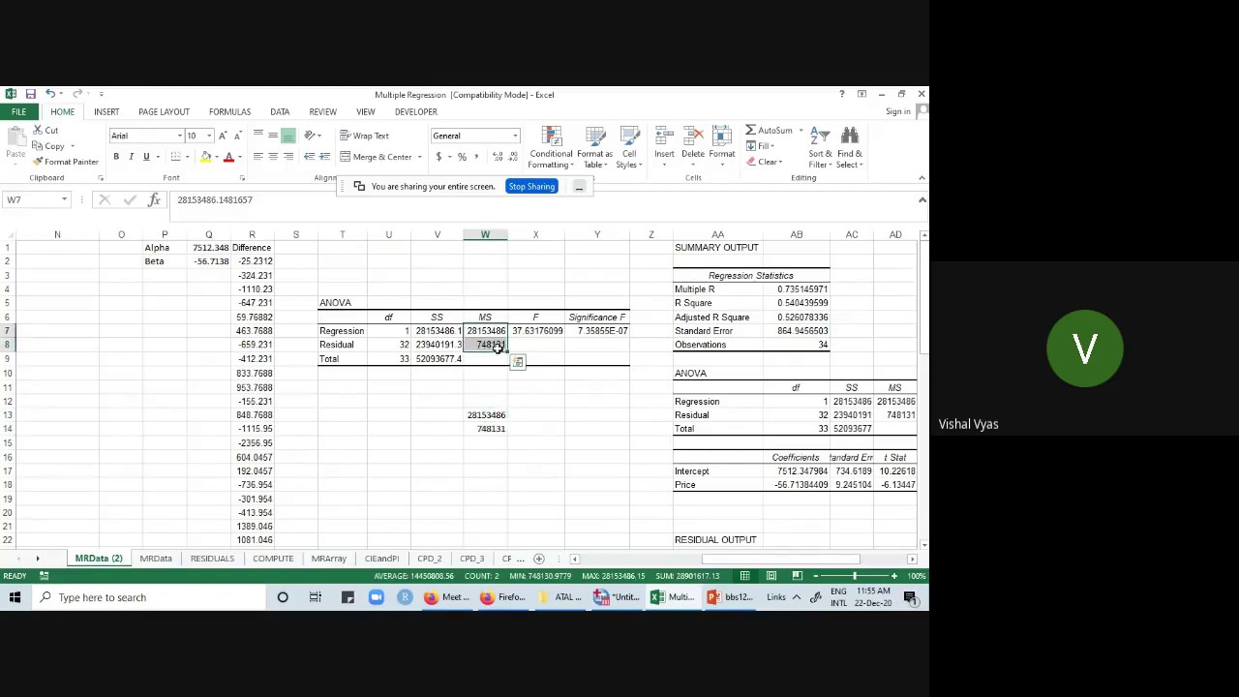
- Trace the mean square formulas in W13 and W14 back to their SS and df cells in the ANOVA table
click(441, 334)
click(397, 333)
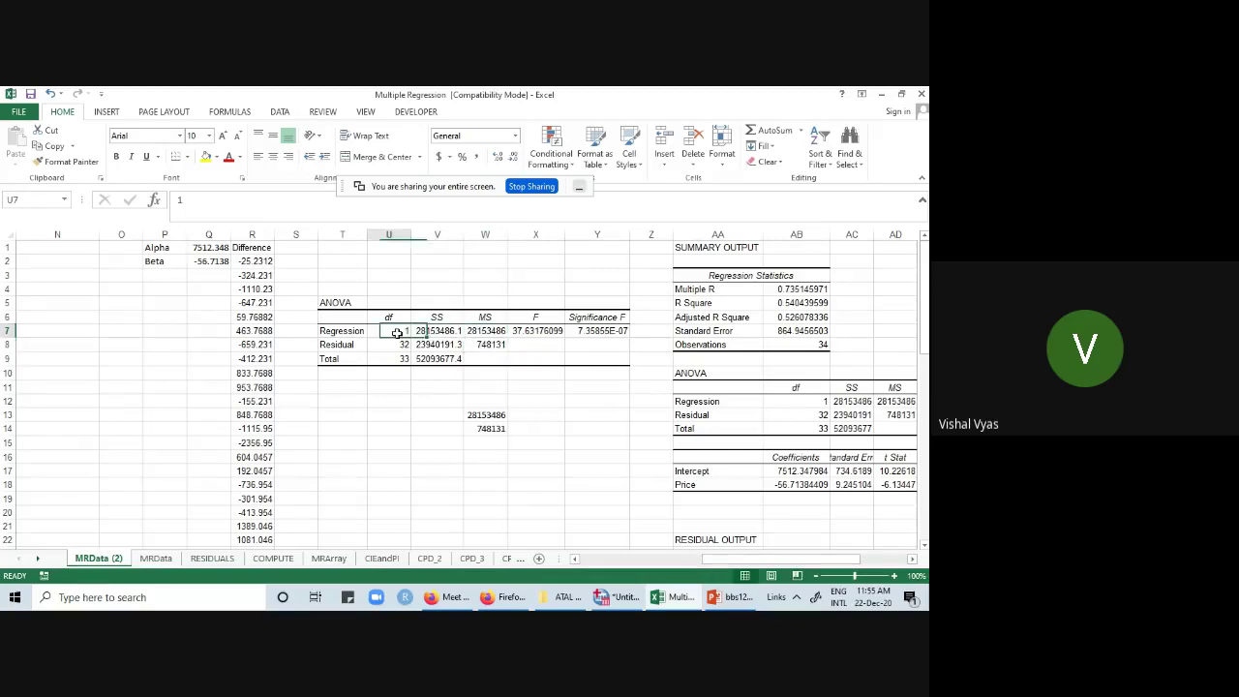
click(489, 426)
double_click(488, 415)
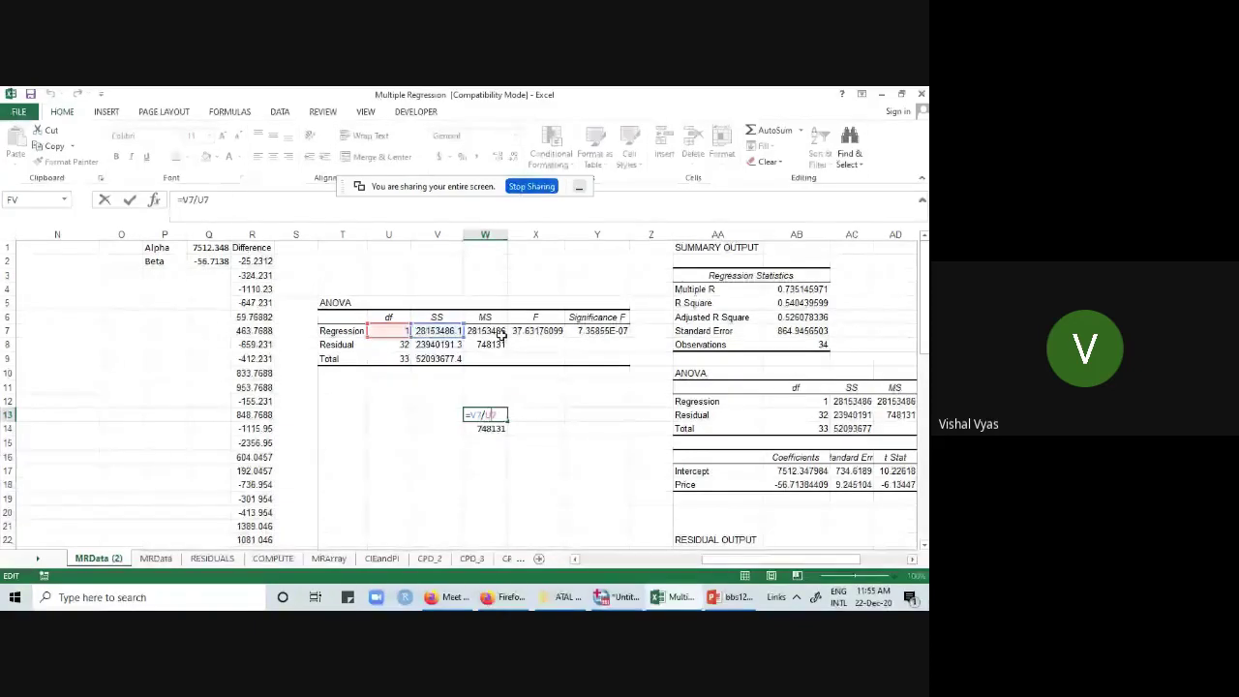
click(543, 431)
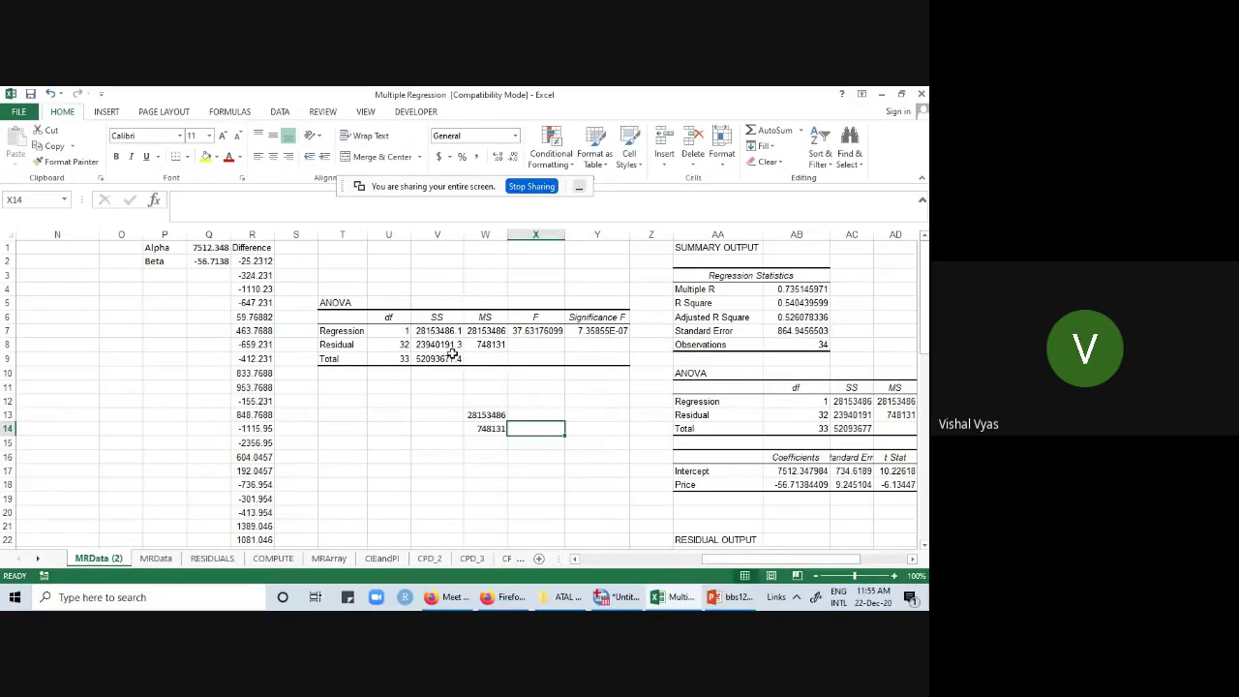
click(452, 345)
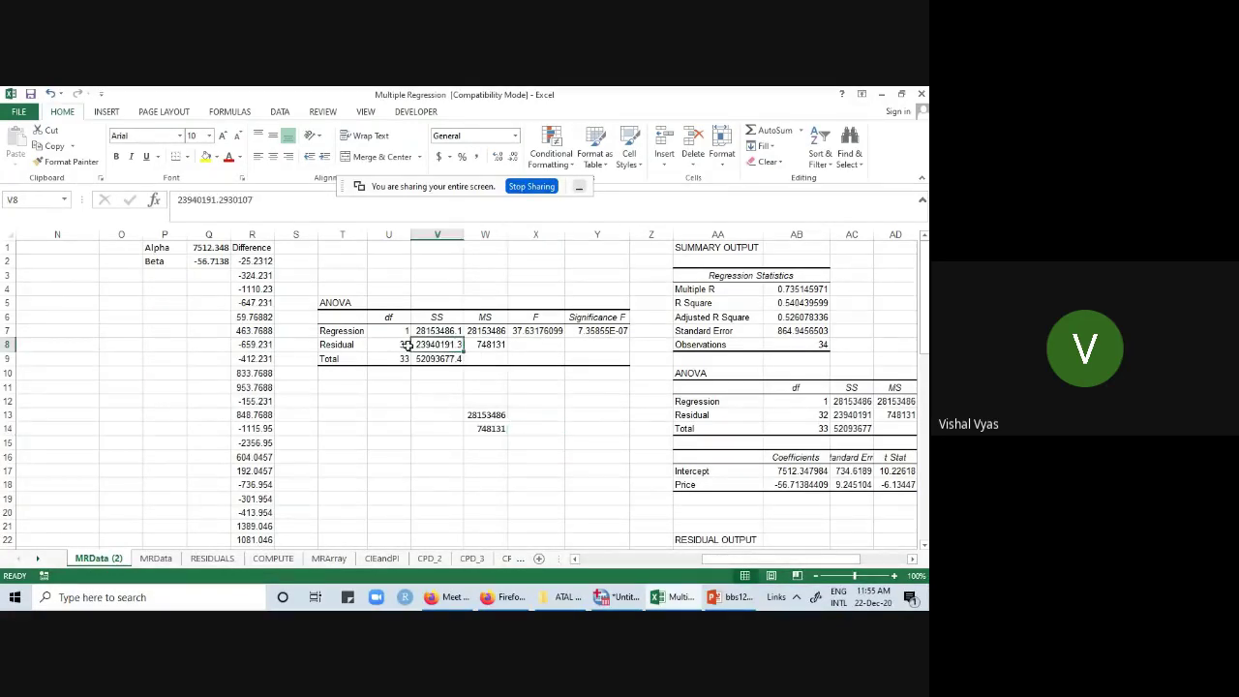
double_click(495, 428)
key(Escape)
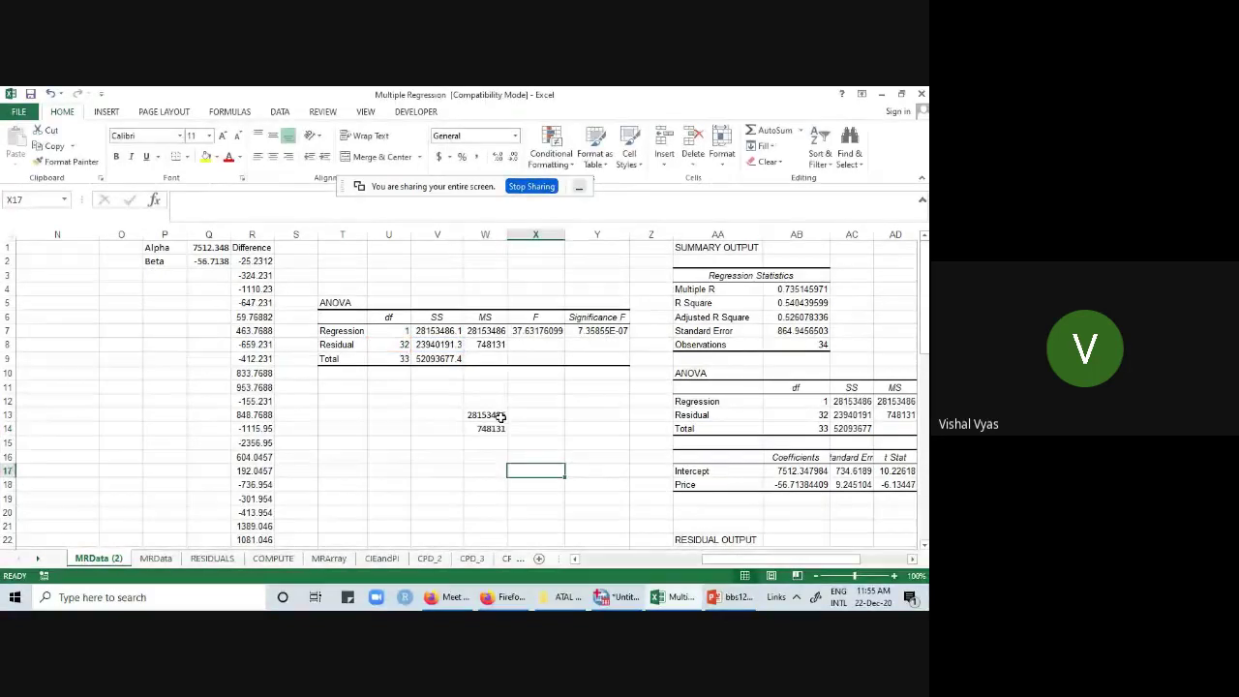
drag(500, 416, 503, 435)
click(568, 426)
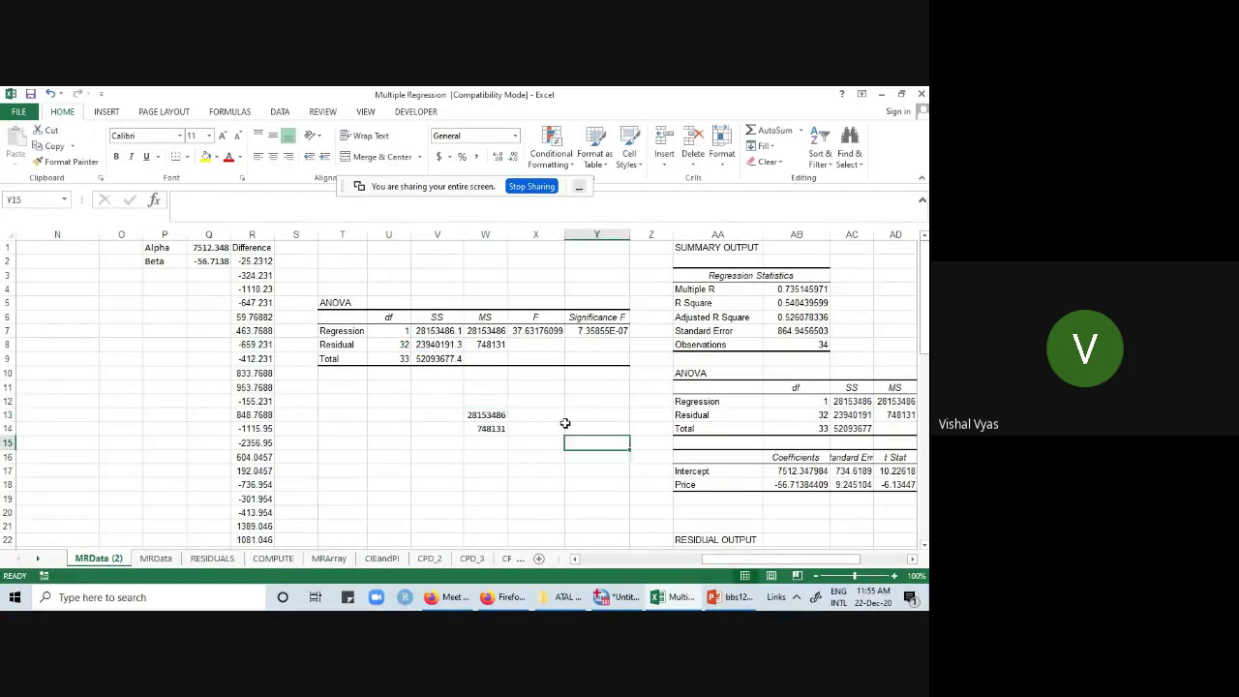
- Calculate the F statistic in X13 with the formula =W7/W8 and compare it with X7 in the ANOVA table
click(545, 336)
click(541, 414)
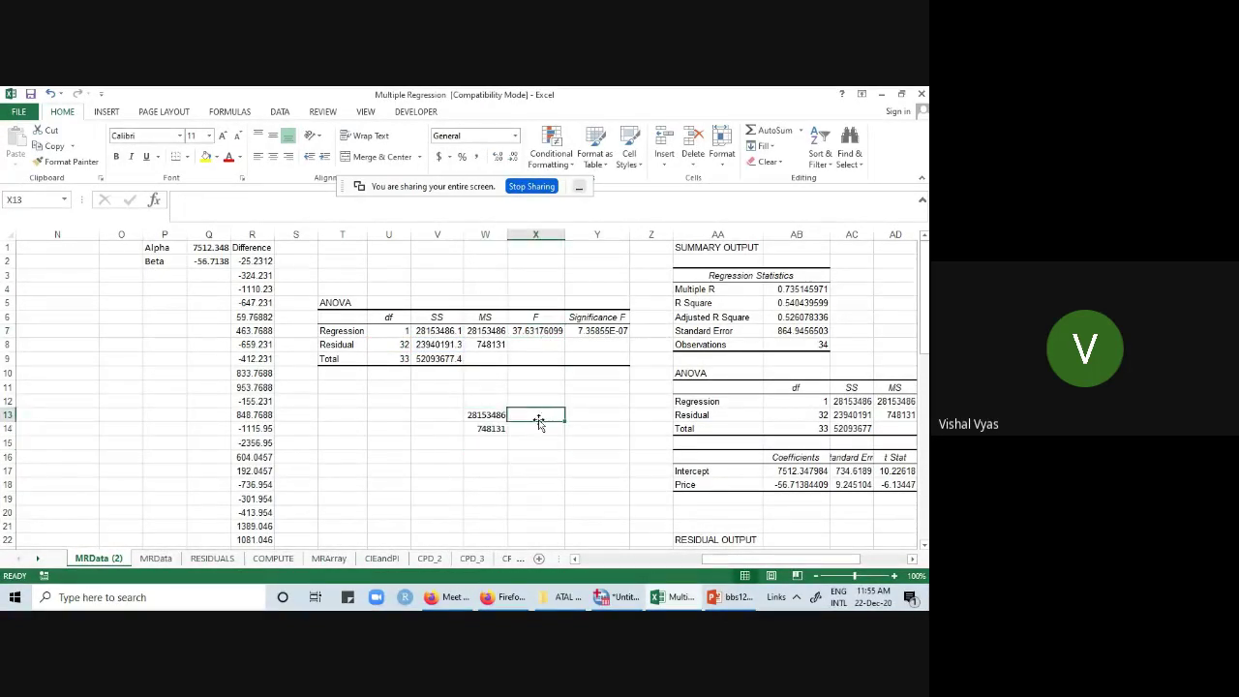
text(=)
click(496, 331)
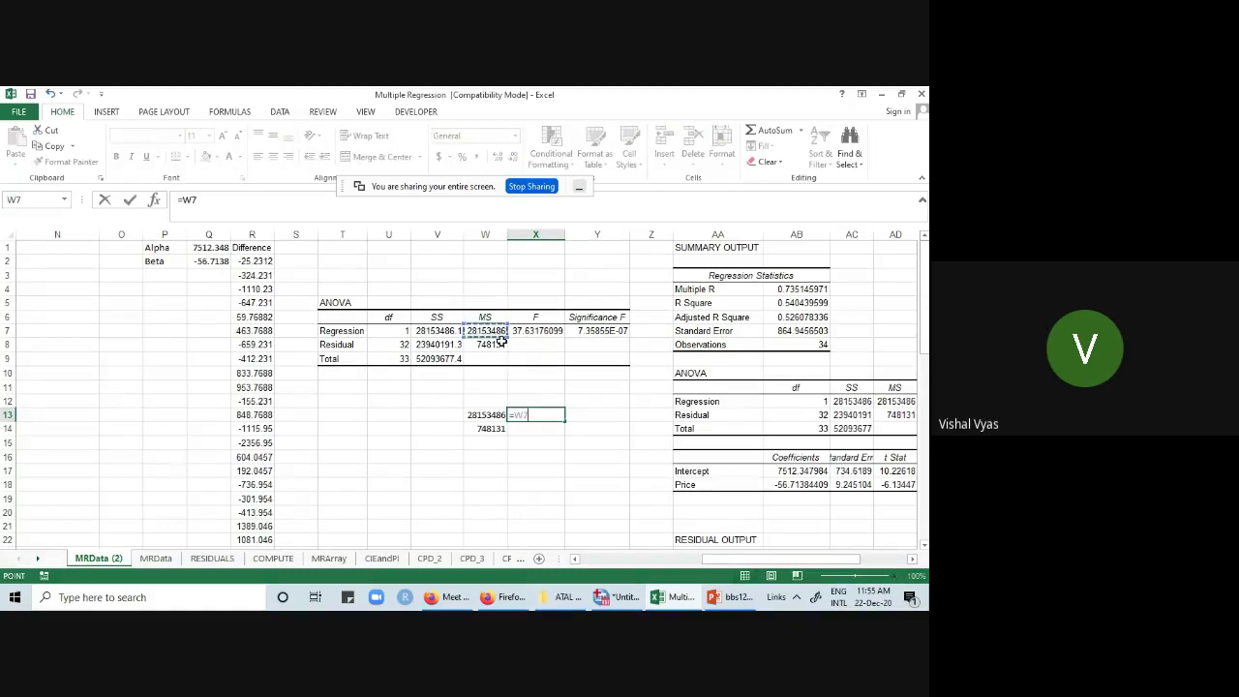
text(/)
click(493, 345)
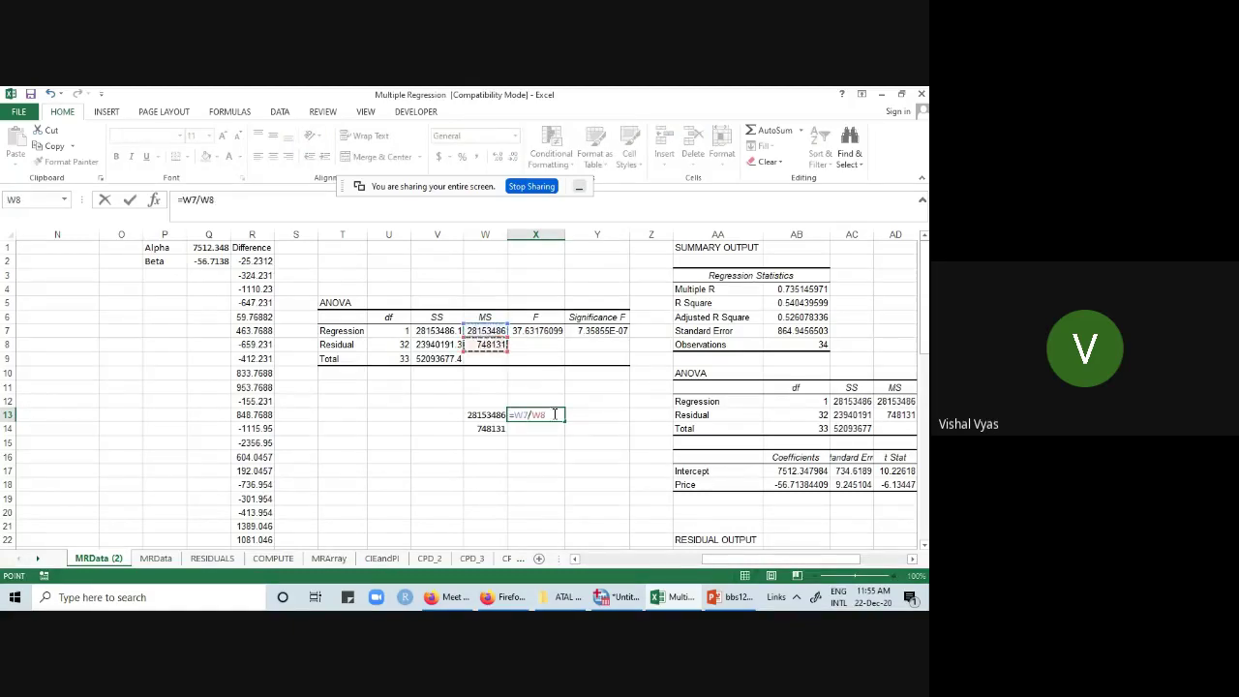
key(Return)
click(550, 451)
click(542, 332)
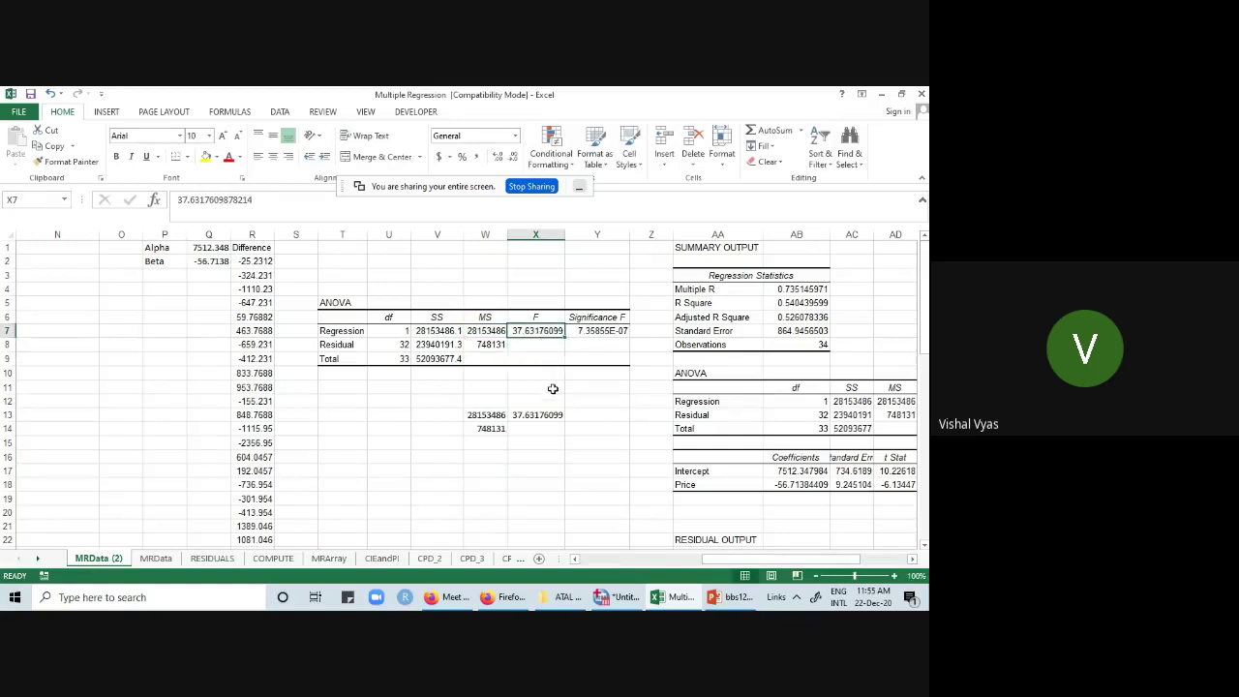
- Move the F formula from X13 to X7 and the mean square formulas from W13:W14 to W7:W8, replacing the existing values
click(548, 416)
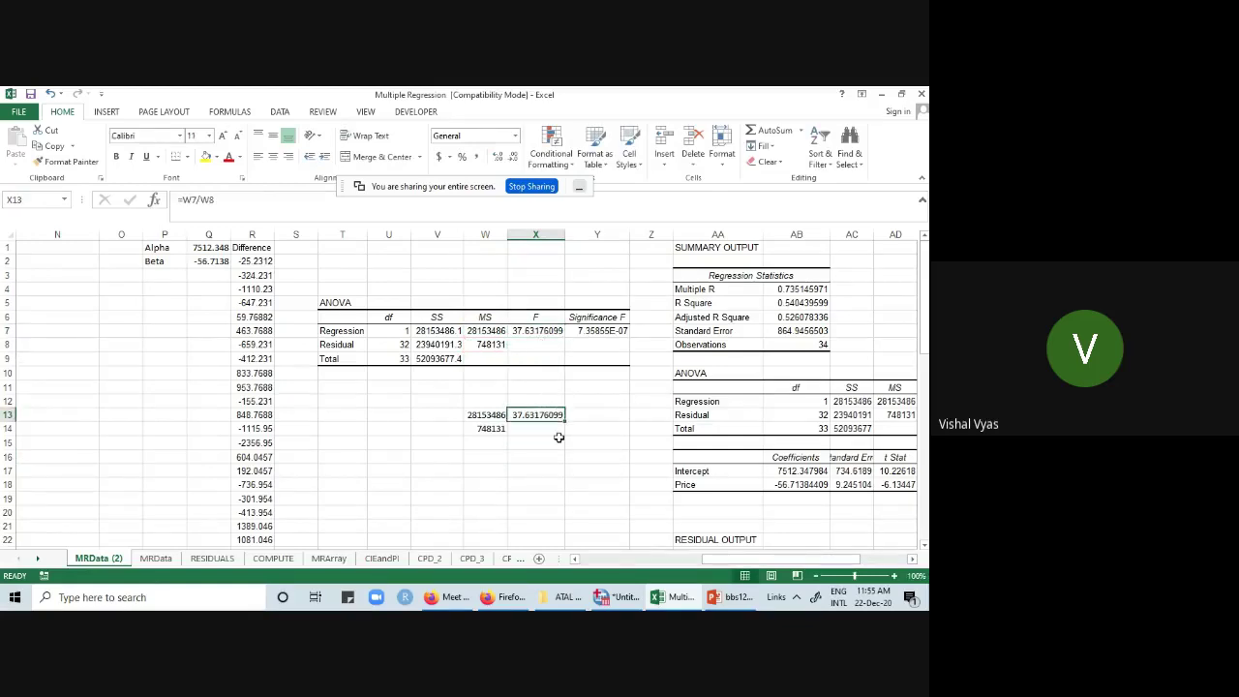
drag(552, 409, 564, 339)
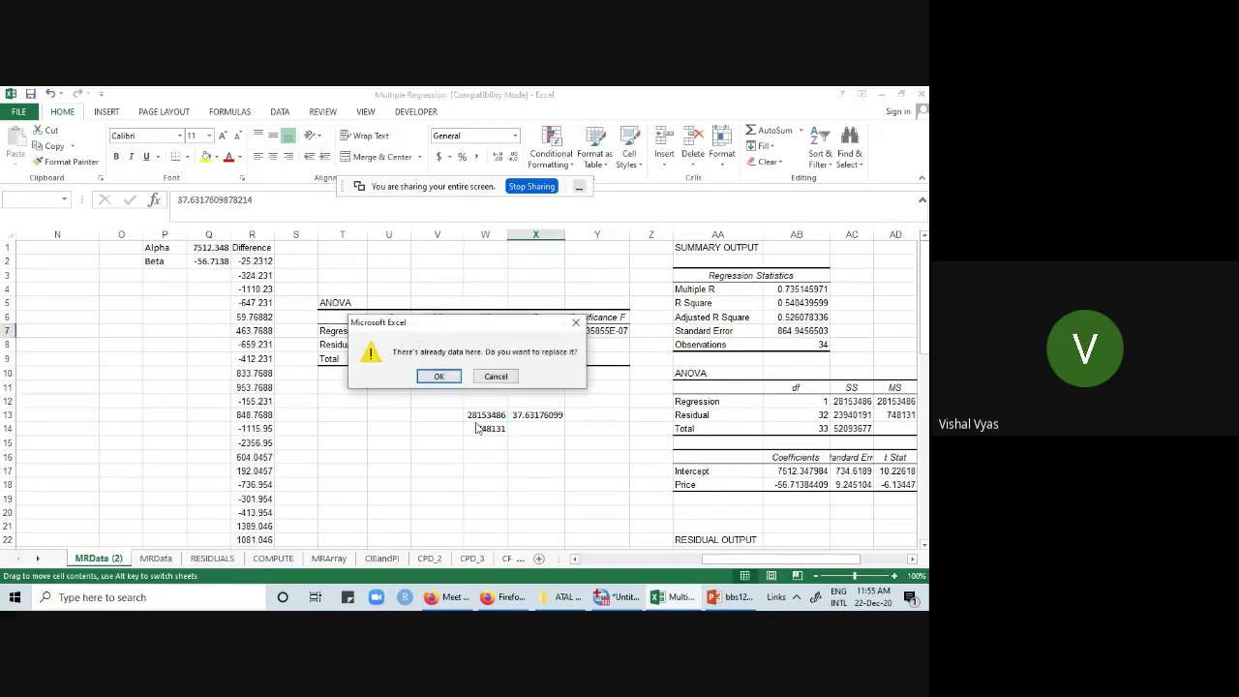
click(443, 376)
drag(481, 417, 485, 429)
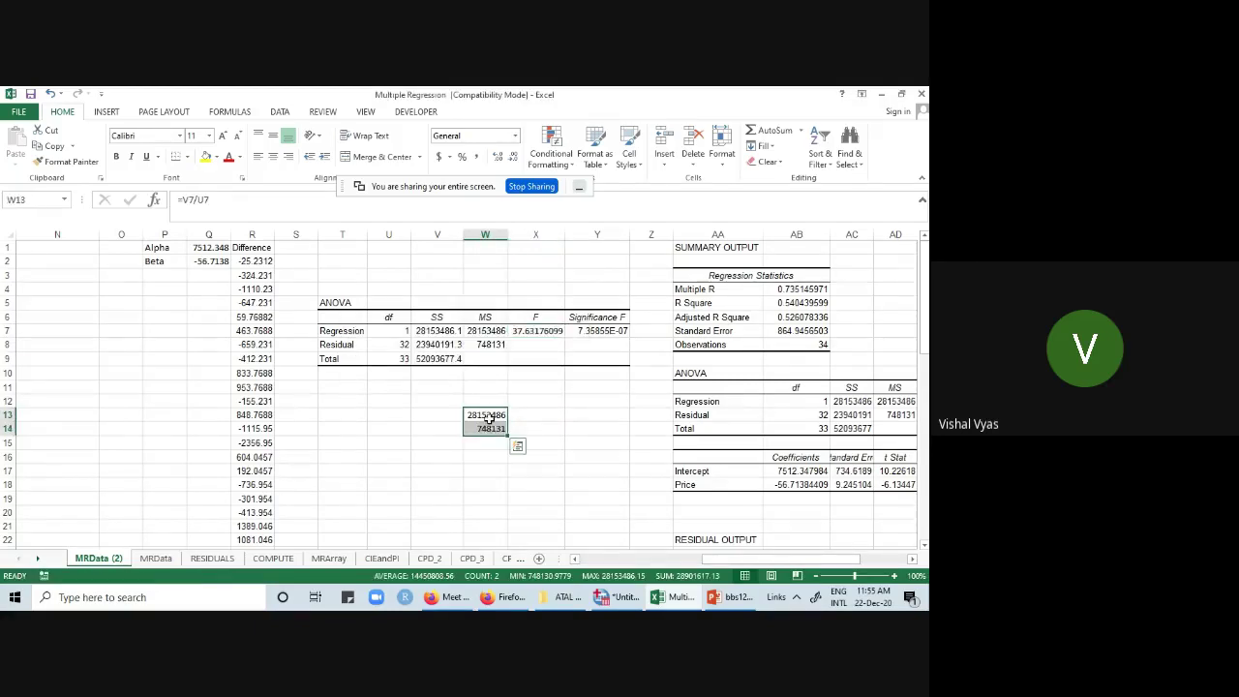
drag(492, 411, 492, 329)
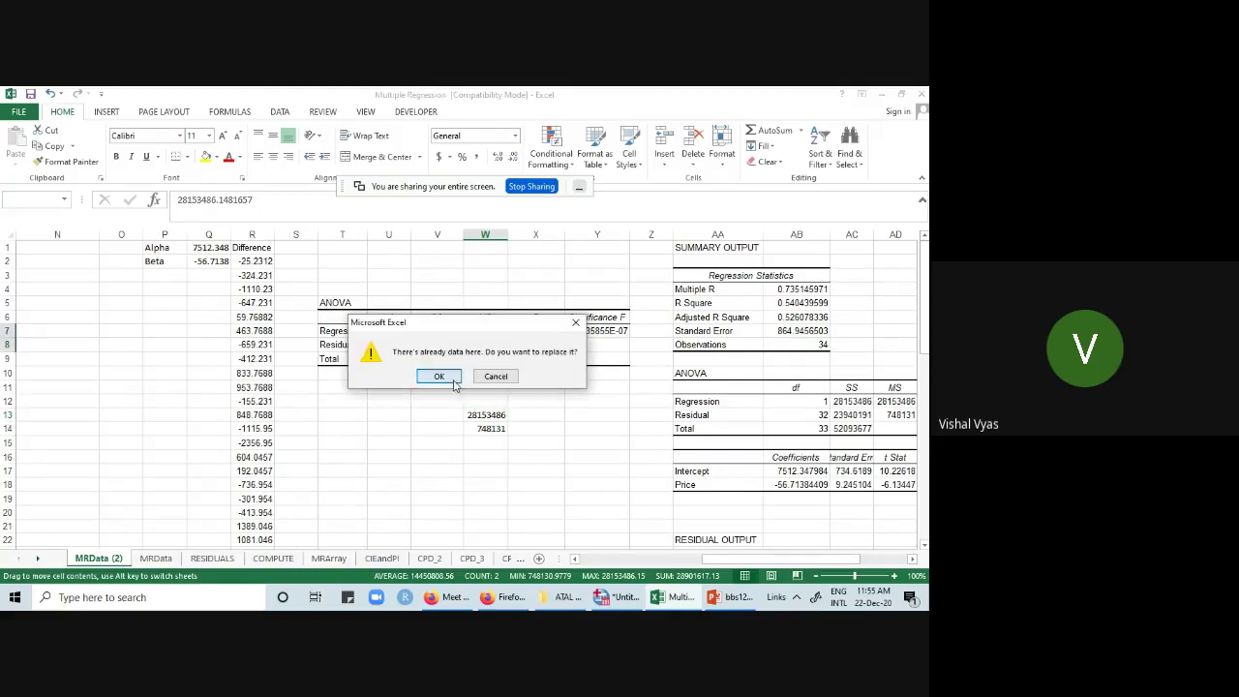
click(439, 375)
click(593, 456)
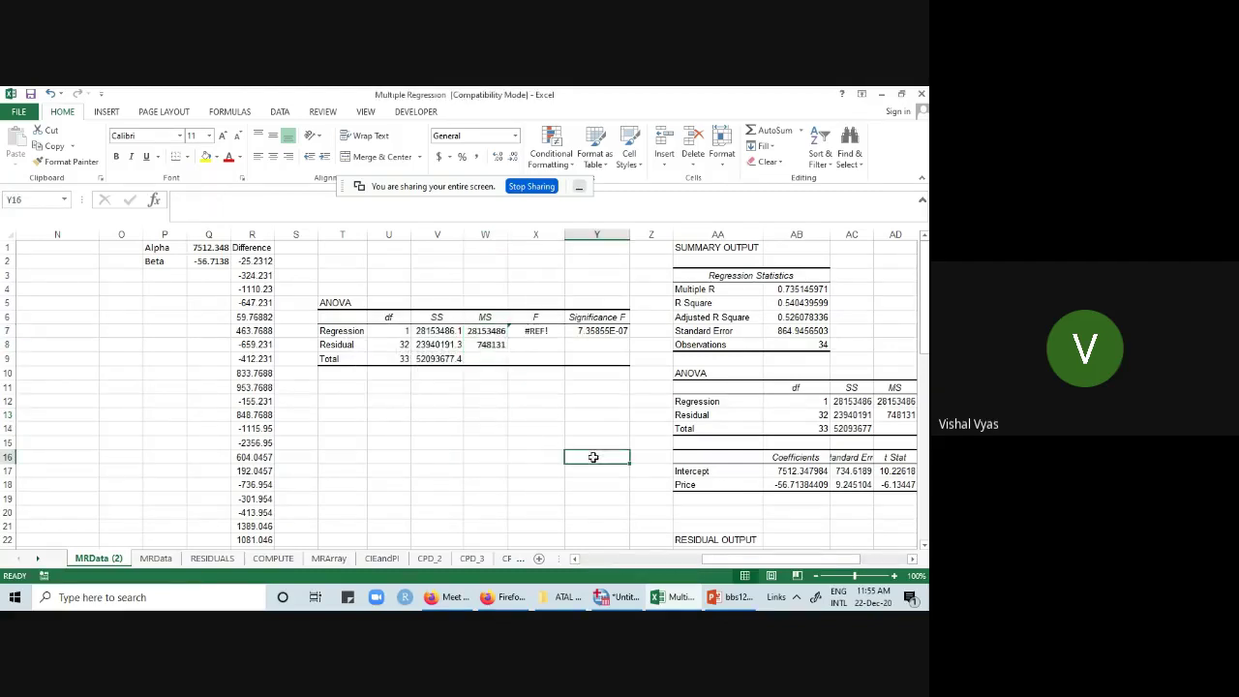
- Repair the broken F statistic formula in X7 of the ANOVA table to =W7/W8
double_click(538, 330)
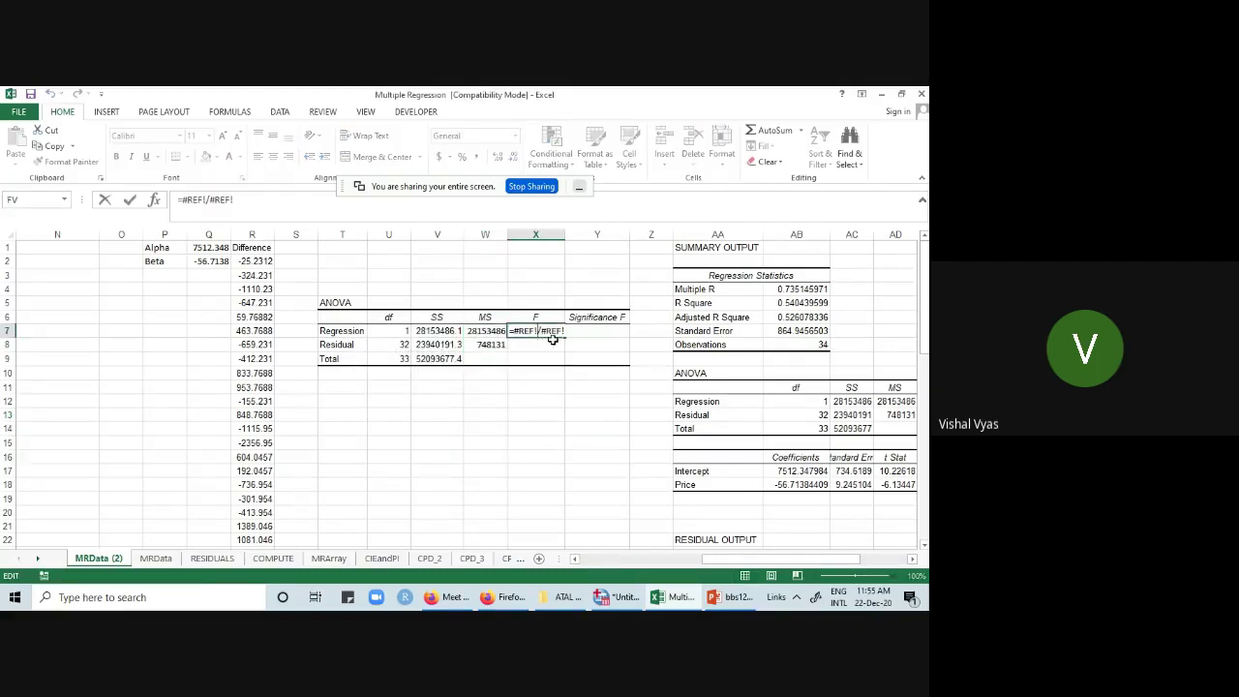
click(489, 330)
click(538, 331)
key(BackSpace)
key(BackSpace)
key(BackSpace)
key(BackSpace)
key(BackSpace)
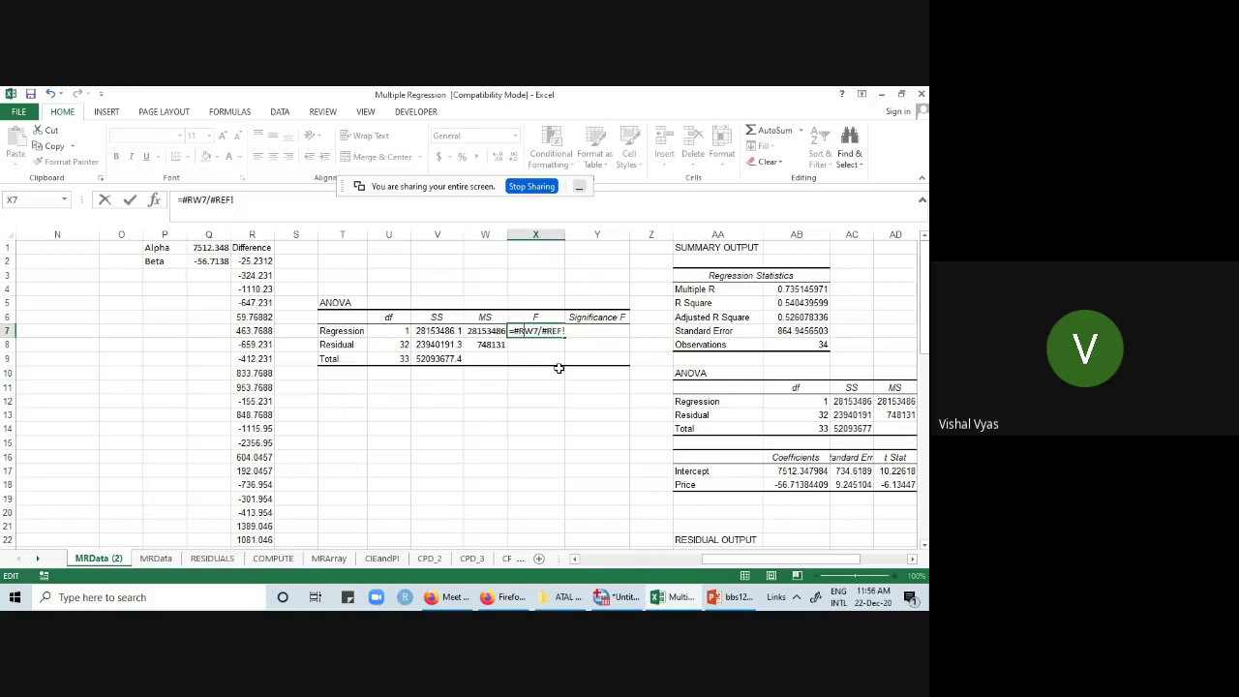
drag(531, 332, 553, 331)
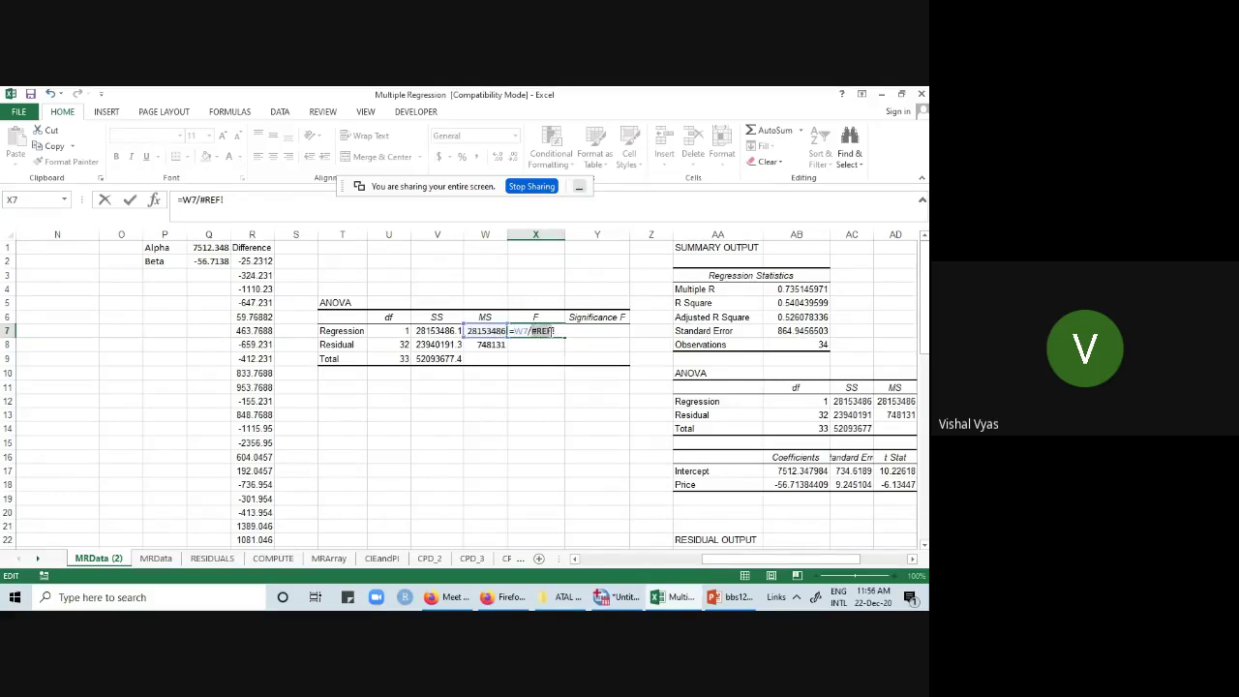
click(493, 346)
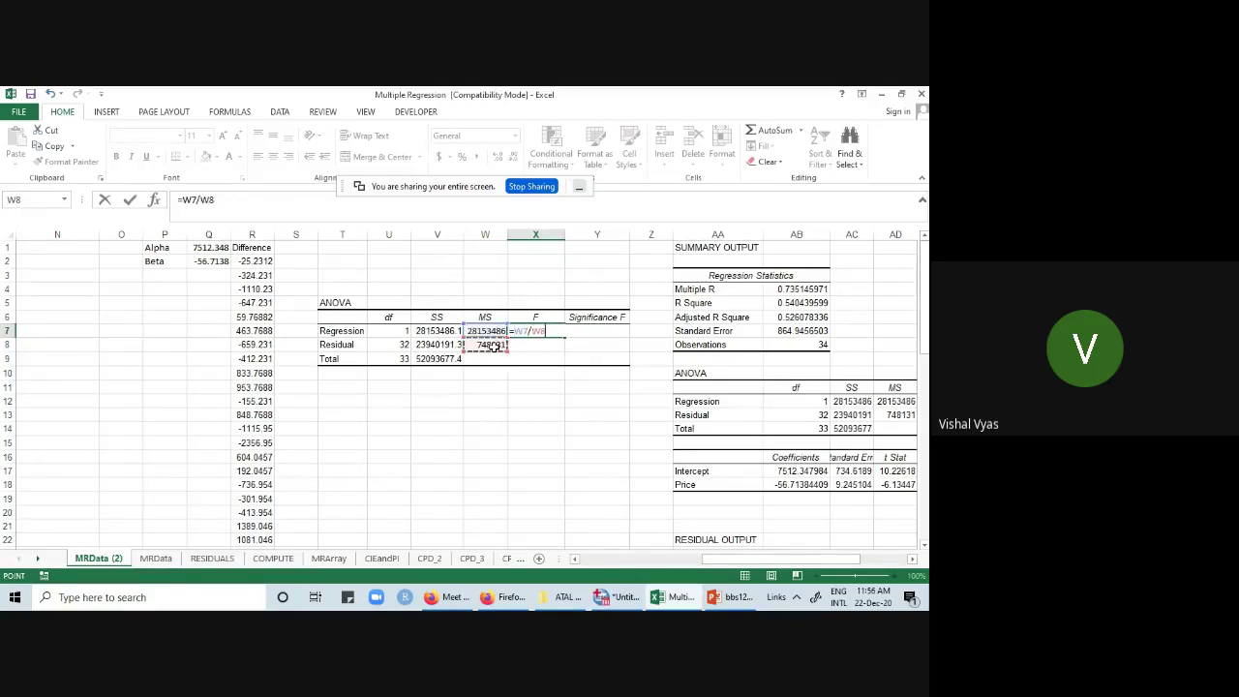
key(Return)
click(560, 387)
click(555, 331)
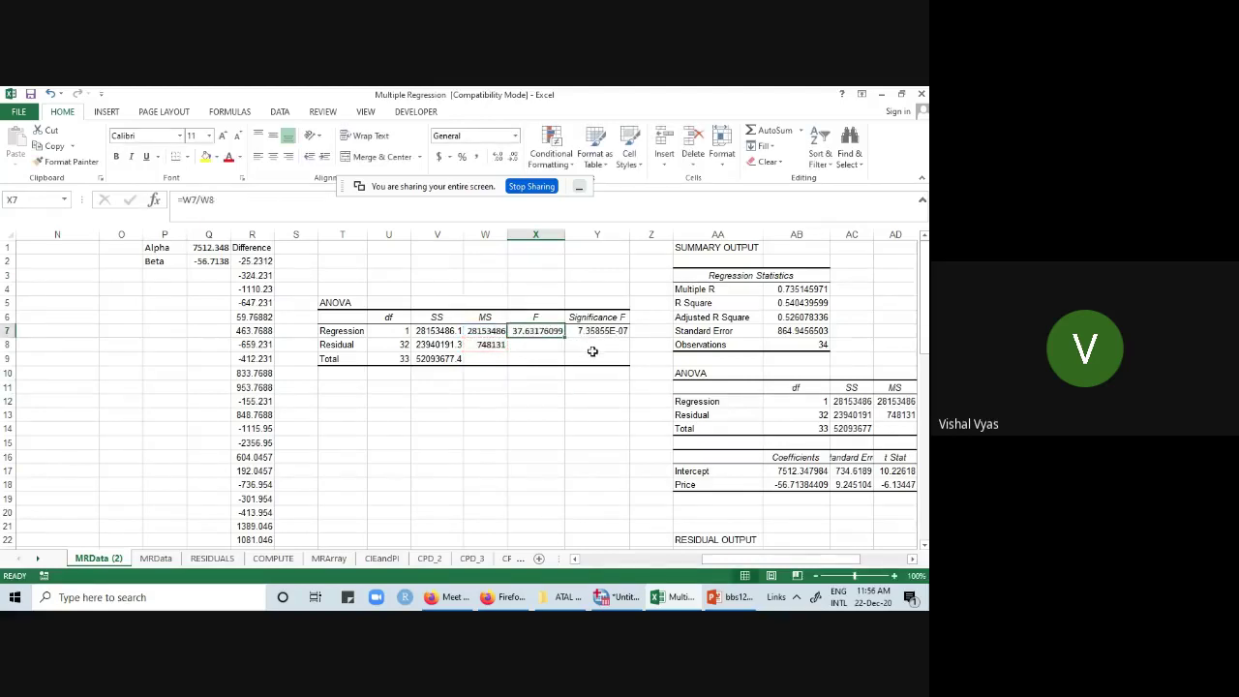
- Examine the Significance F value in Y7 of the ANOVA table together with the Price data in column G
click(602, 332)
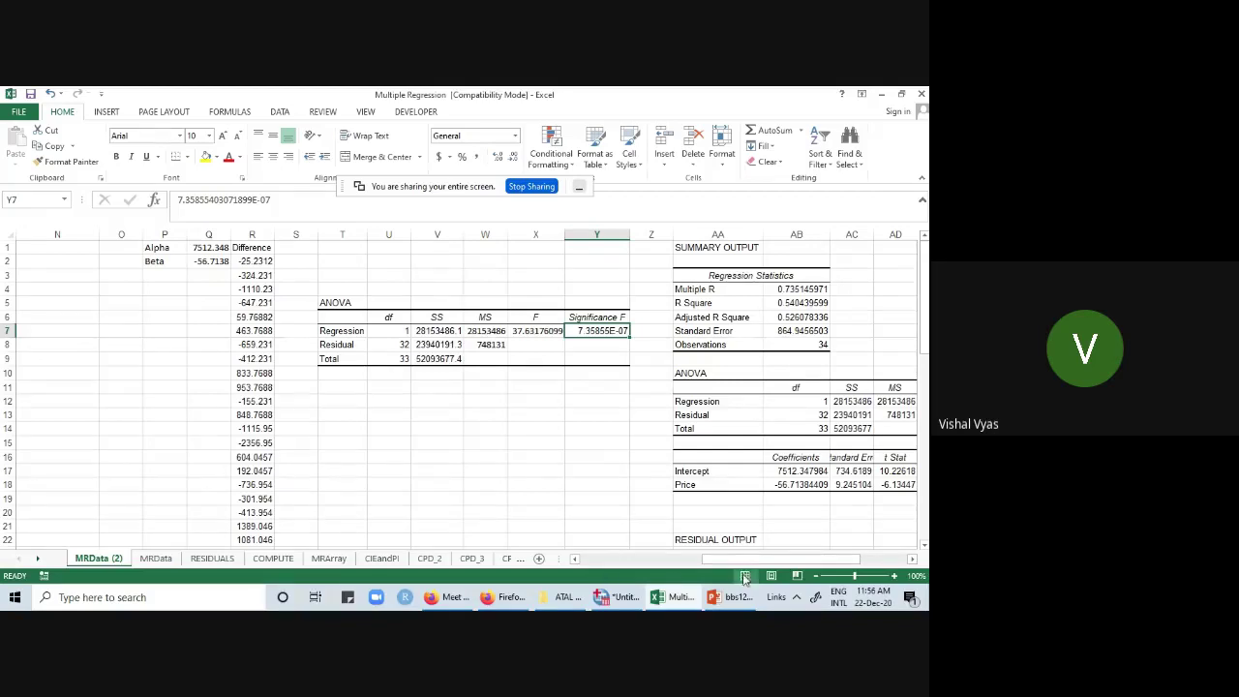
mouse_move(739, 562)
mouse_down()
mouse_move(645, 562)
mouse_move(719, 565)
mouse_up()
click(167, 235)
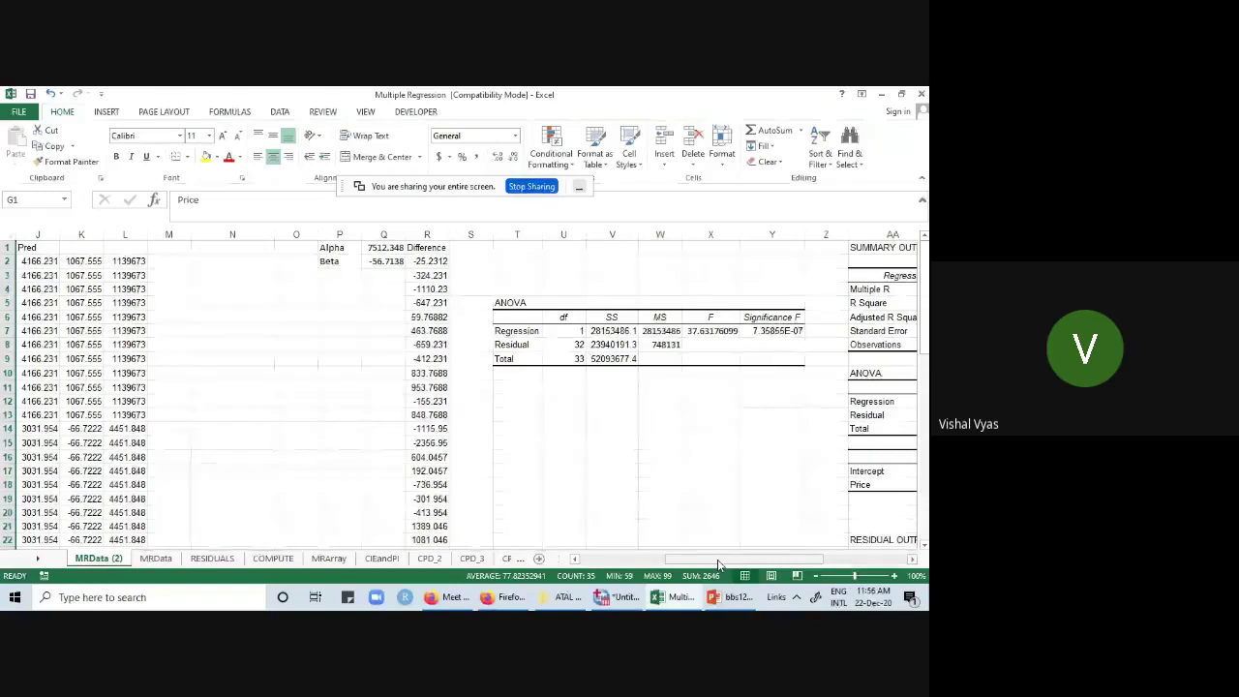
mouse_move(719, 565)
mouse_down()
mouse_move(598, 561)
mouse_move(704, 567)
mouse_up()
click(697, 332)
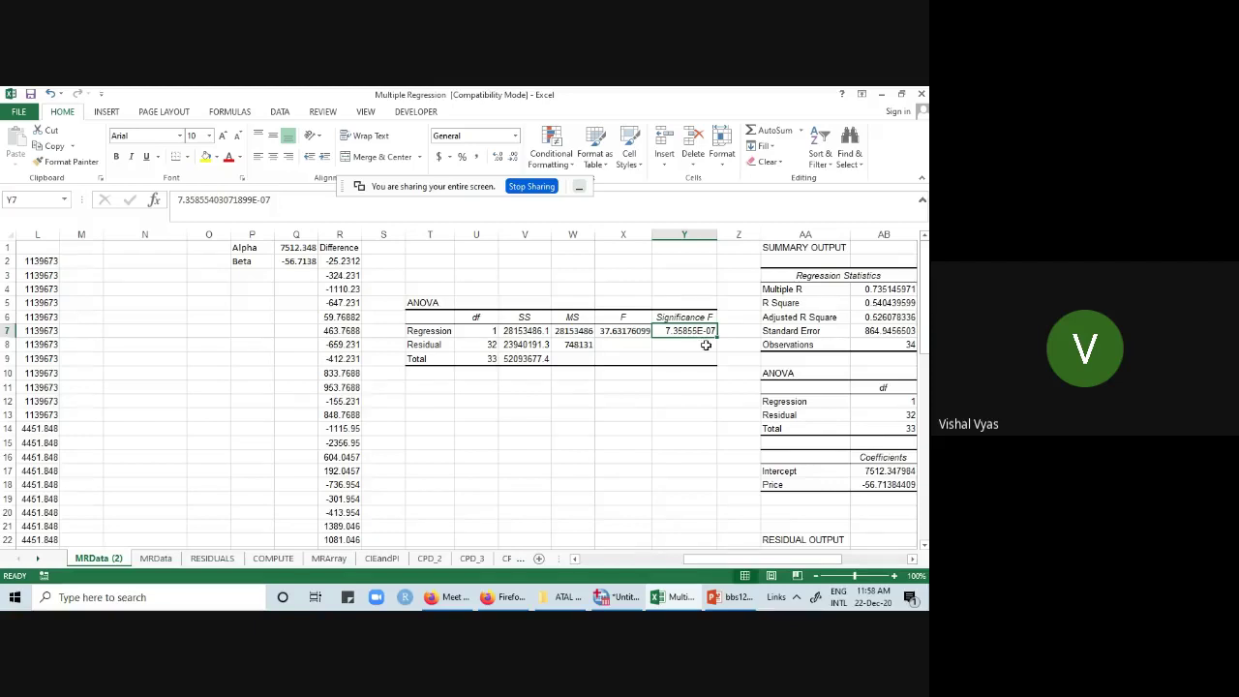
- Review the ANOVA table in T5:Y9 beside the summary output and inspect the Intercept and Price coefficients
drag(789, 559, 840, 564)
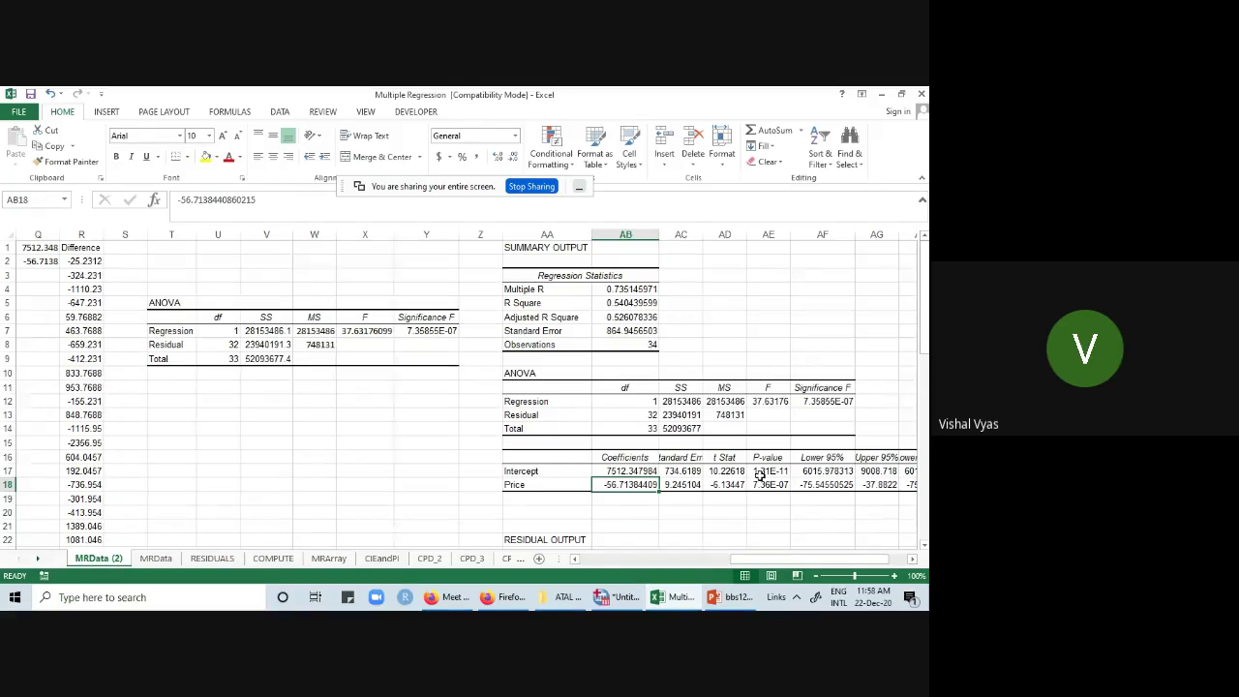
drag(160, 304, 427, 359)
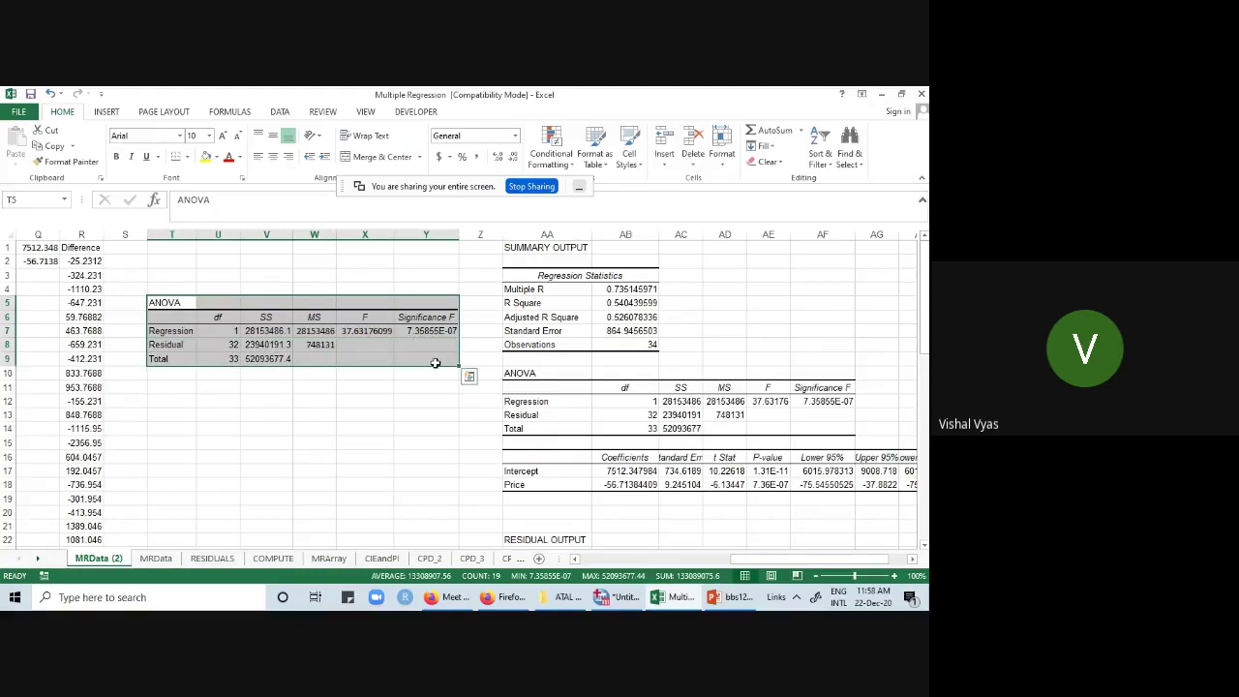
click(630, 473)
click(639, 486)
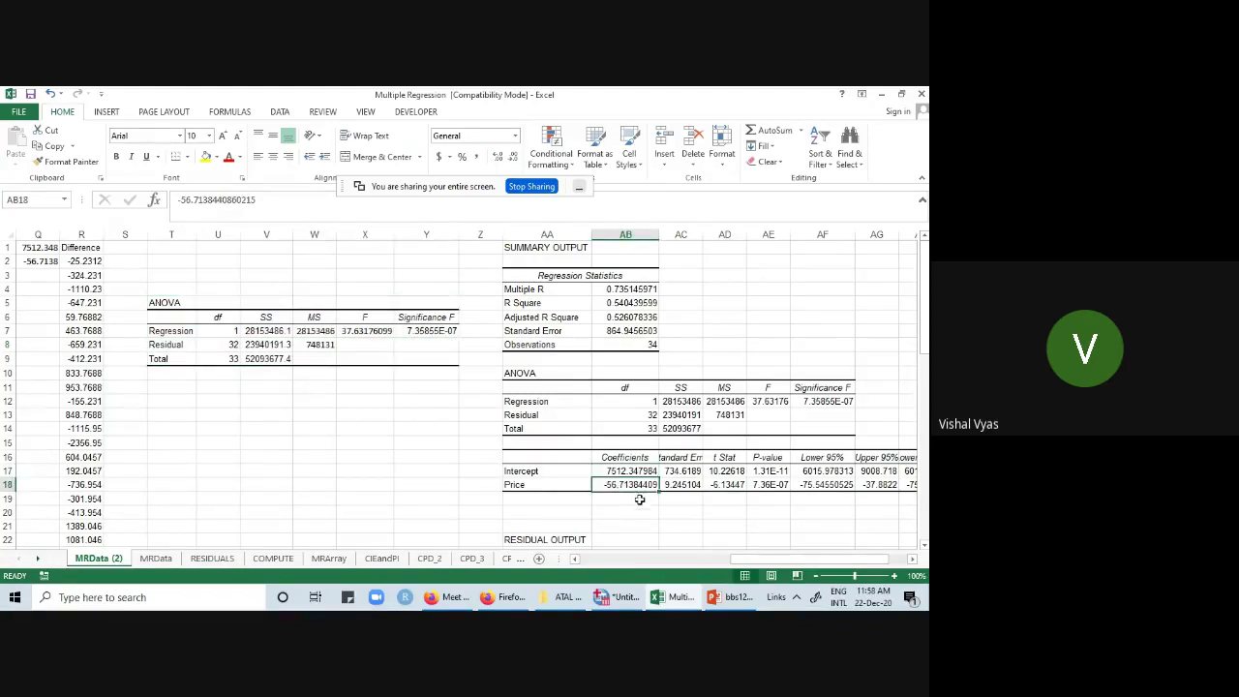
- Fit column AC to its contents in the summary output and check the coefficients in AB17 and AB18
double_click(702, 235)
click(634, 472)
click(634, 484)
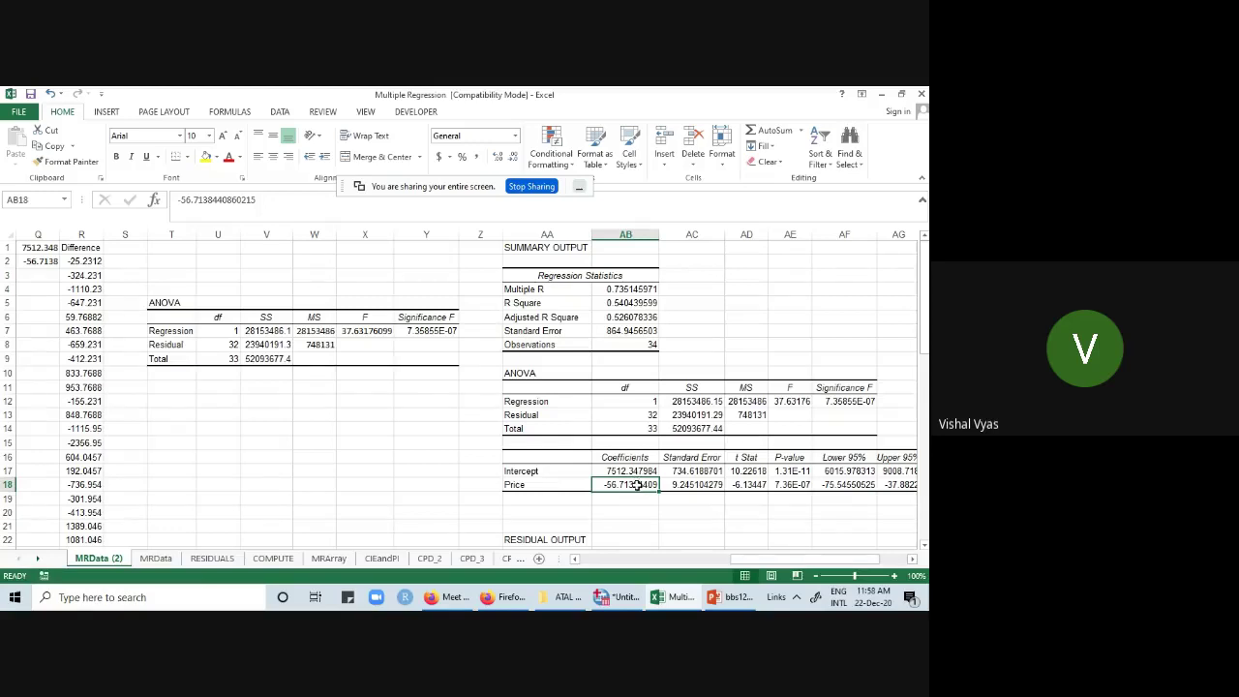
click(627, 473)
click(629, 484)
- Examine the standard errors in AC17 and AC18, the Price t Stat and the Intercept P-value
drag(728, 560, 738, 560)
click(653, 470)
click(657, 496)
click(662, 472)
click(663, 484)
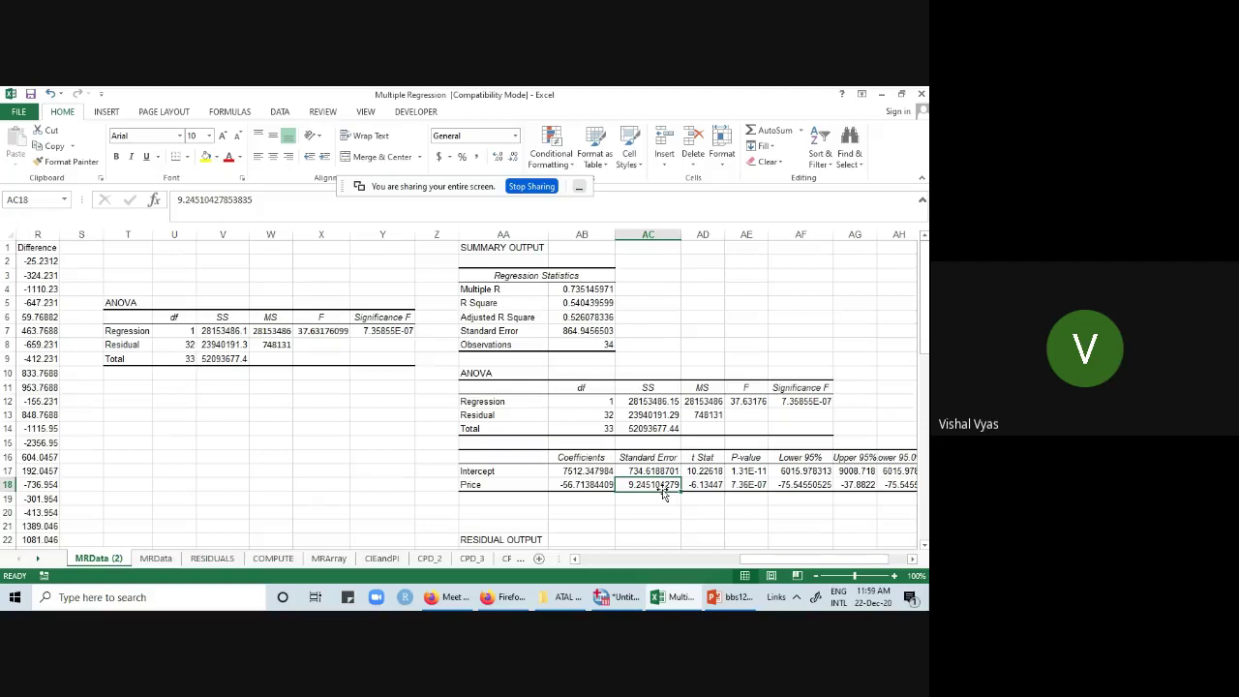
click(705, 485)
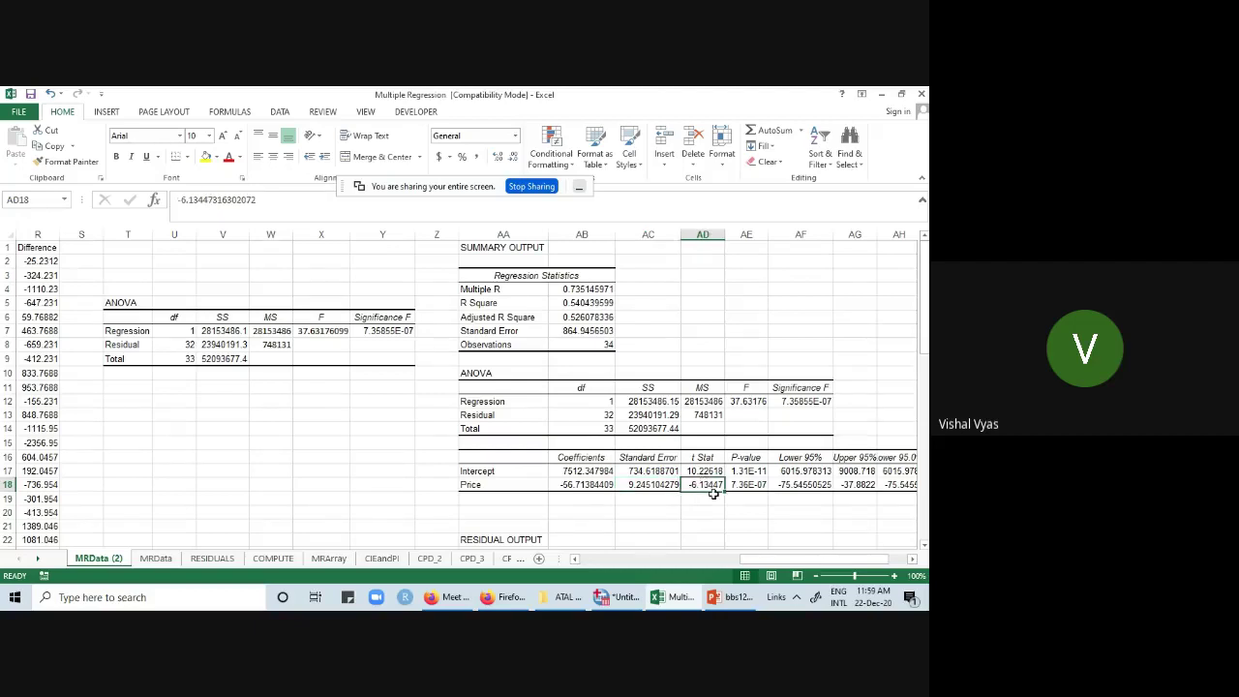
click(750, 471)
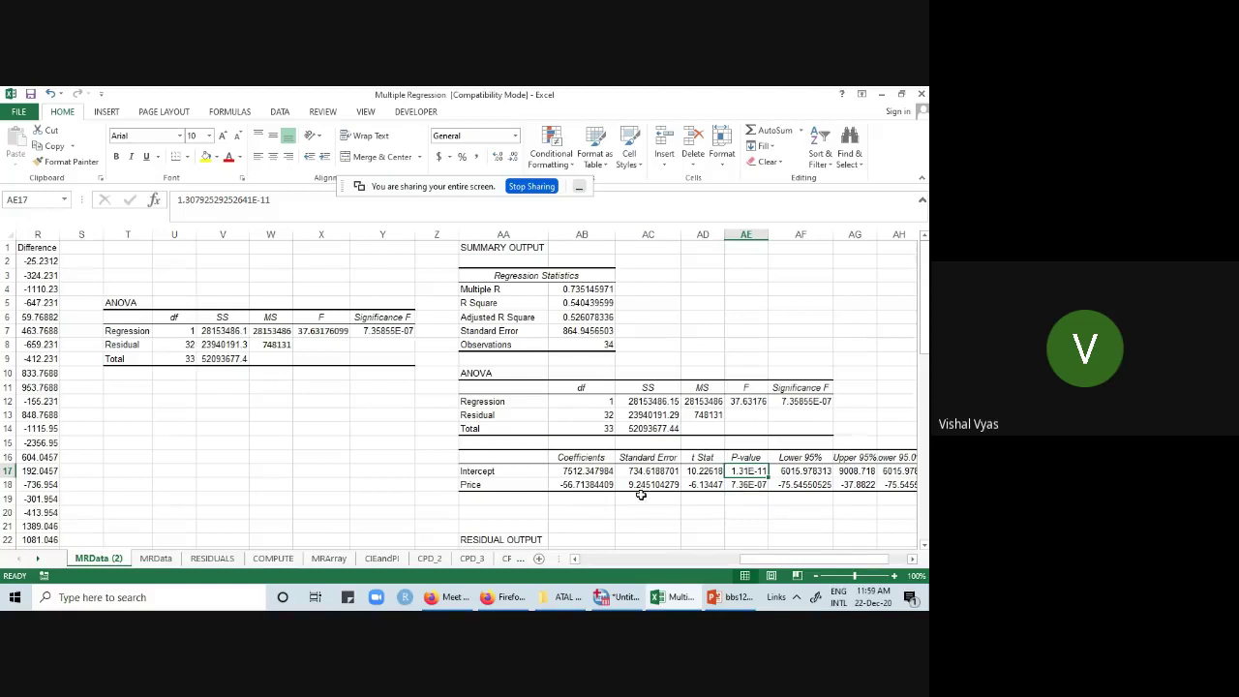
- Highlight the standard errors in AC17:AC18 and inspect the Intercept's t Stat in AD17 and P-value in AE17
drag(647, 472, 649, 485)
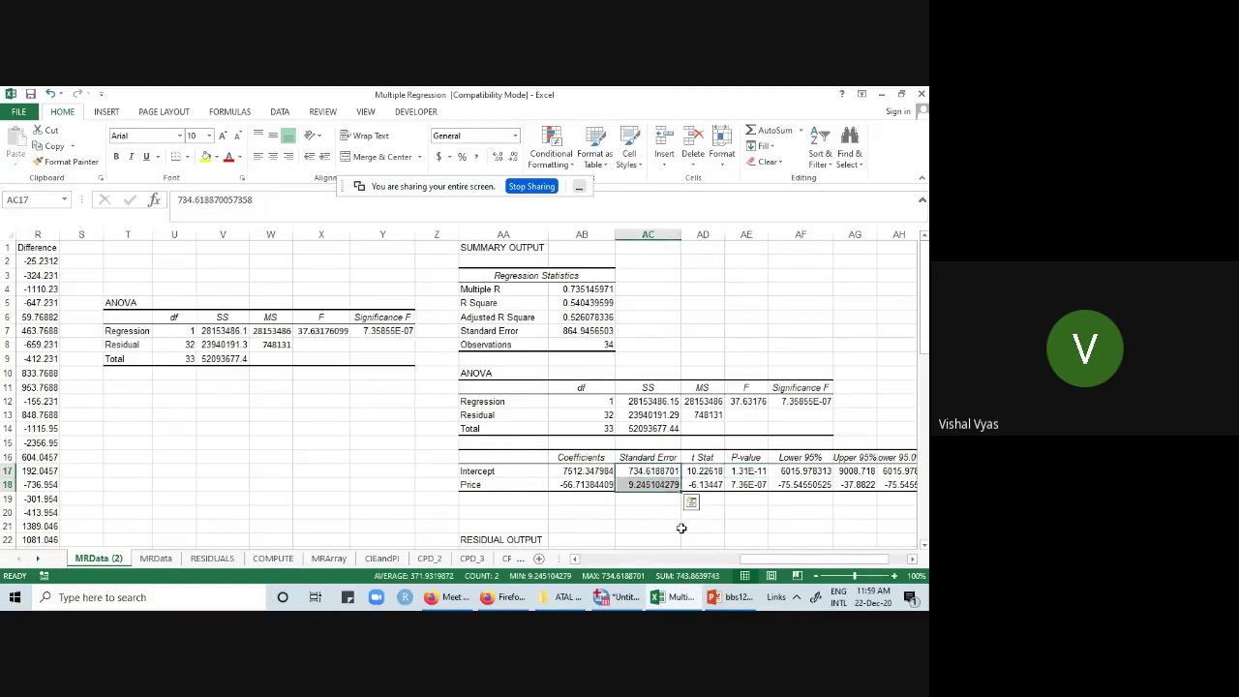
drag(752, 567, 766, 567)
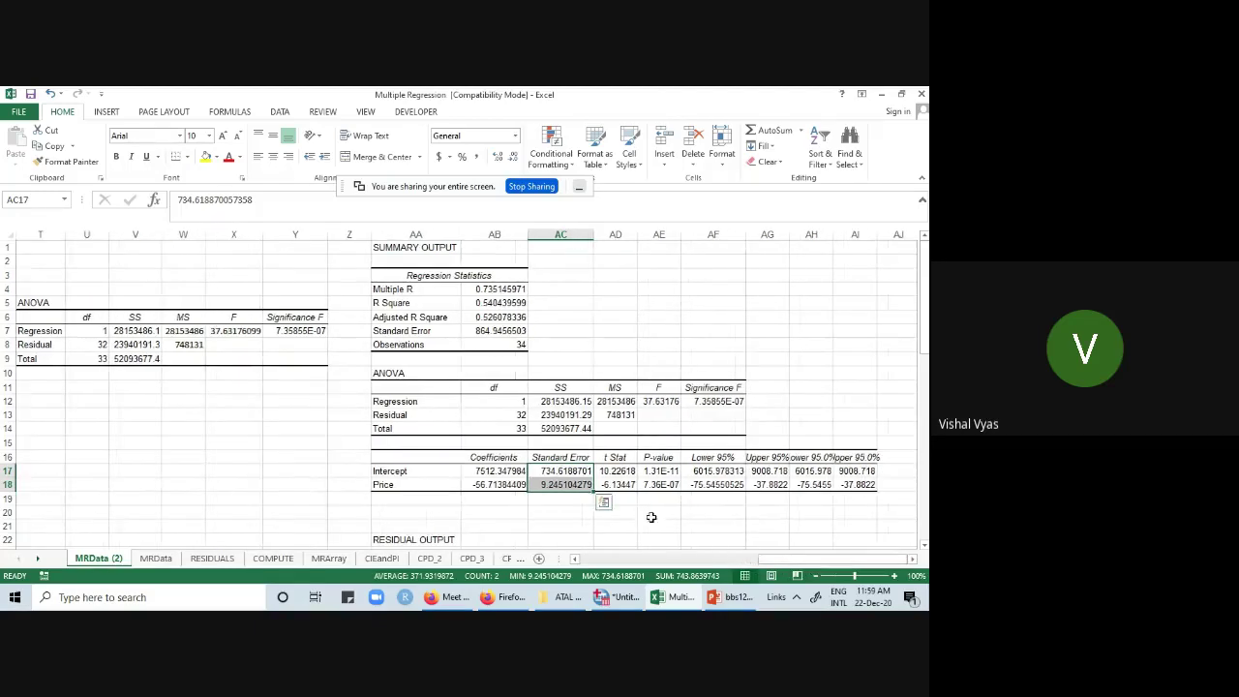
drag(574, 471, 579, 492)
drag(573, 471, 577, 483)
key(ctrl+c)
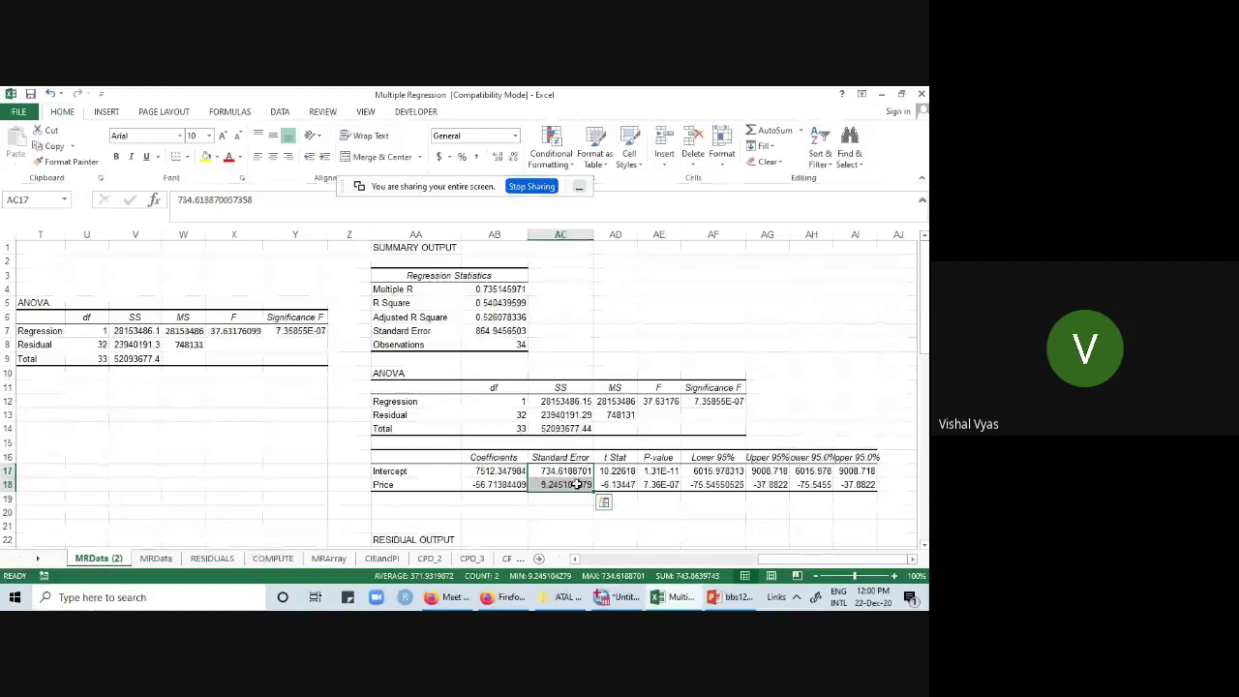
click(626, 473)
key(Escape)
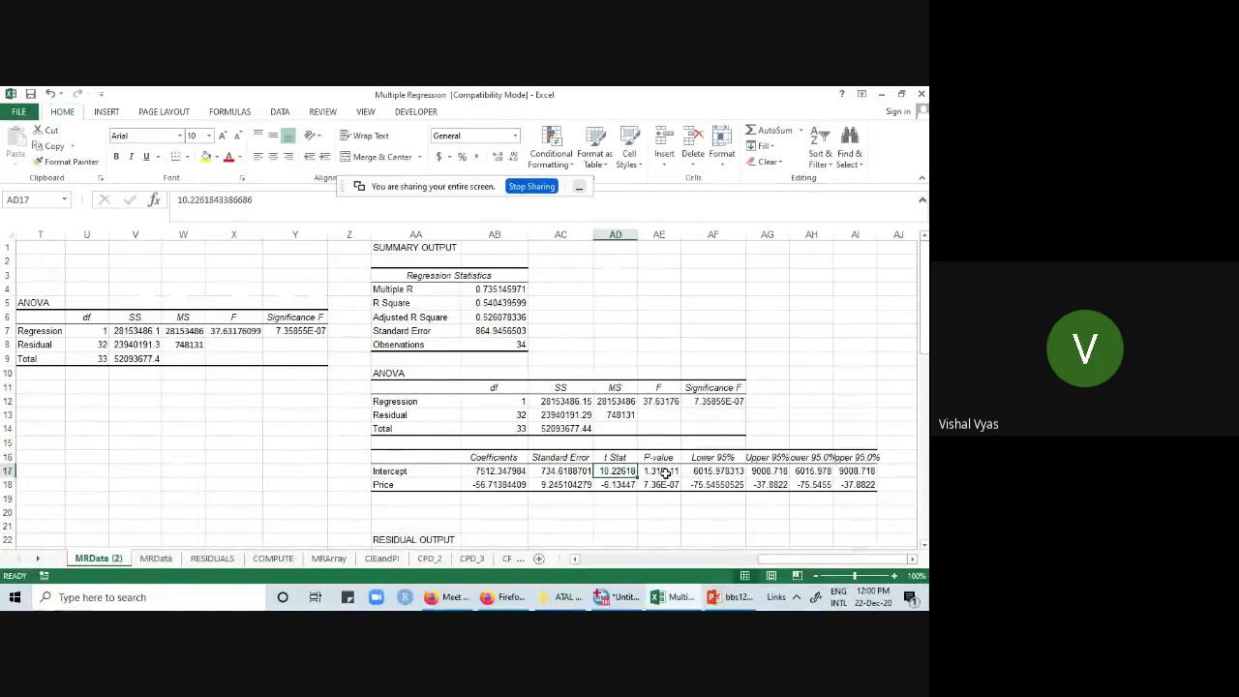
click(666, 472)
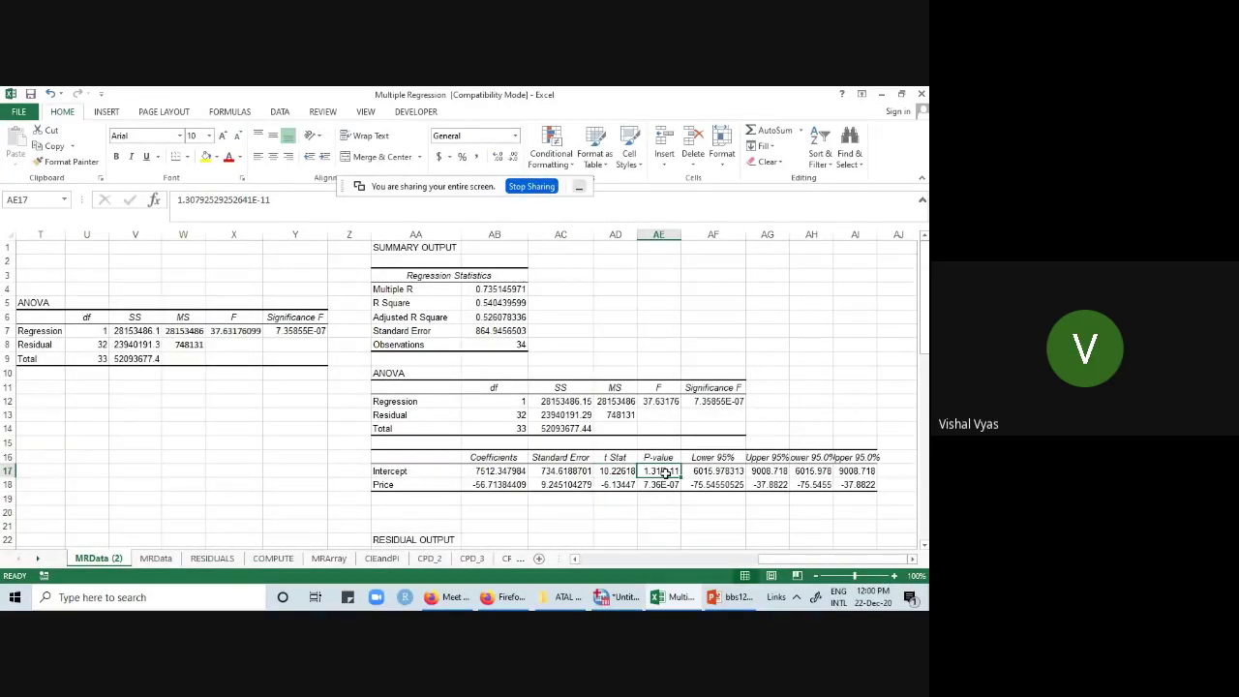
click(612, 473)
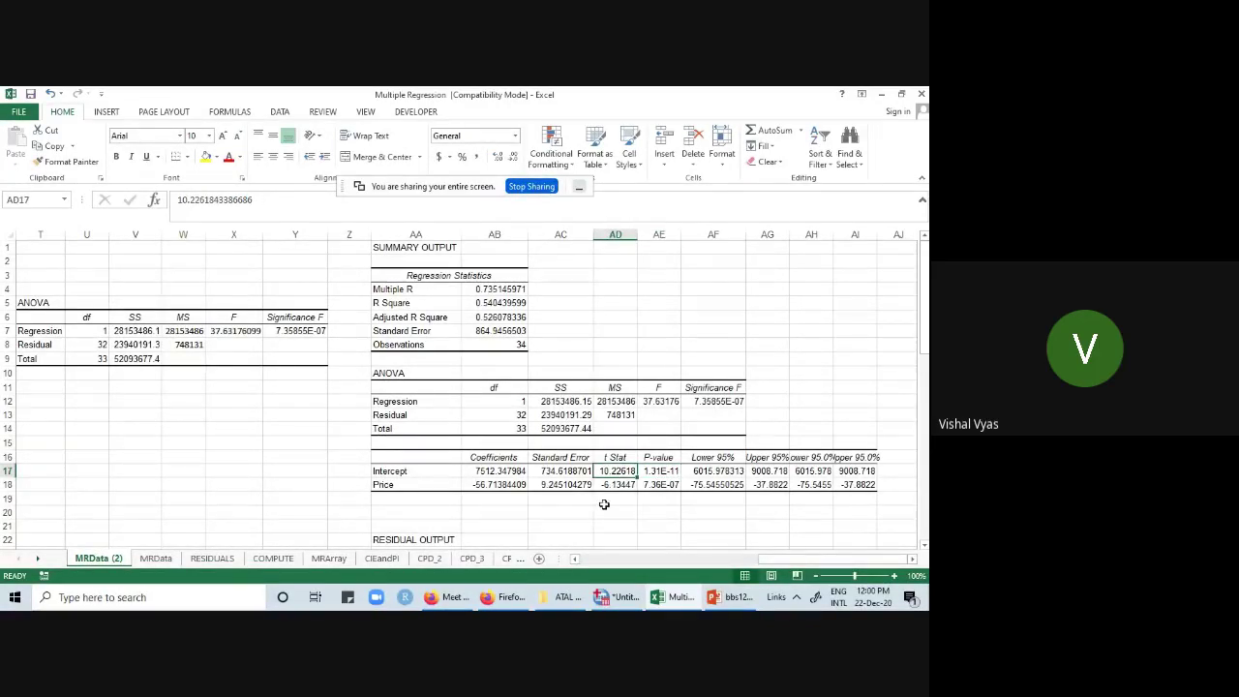
- Calculate the Intercept's t statistic in AD20 with the formula =AB17/AC17 and compare it with AD17
click(617, 514)
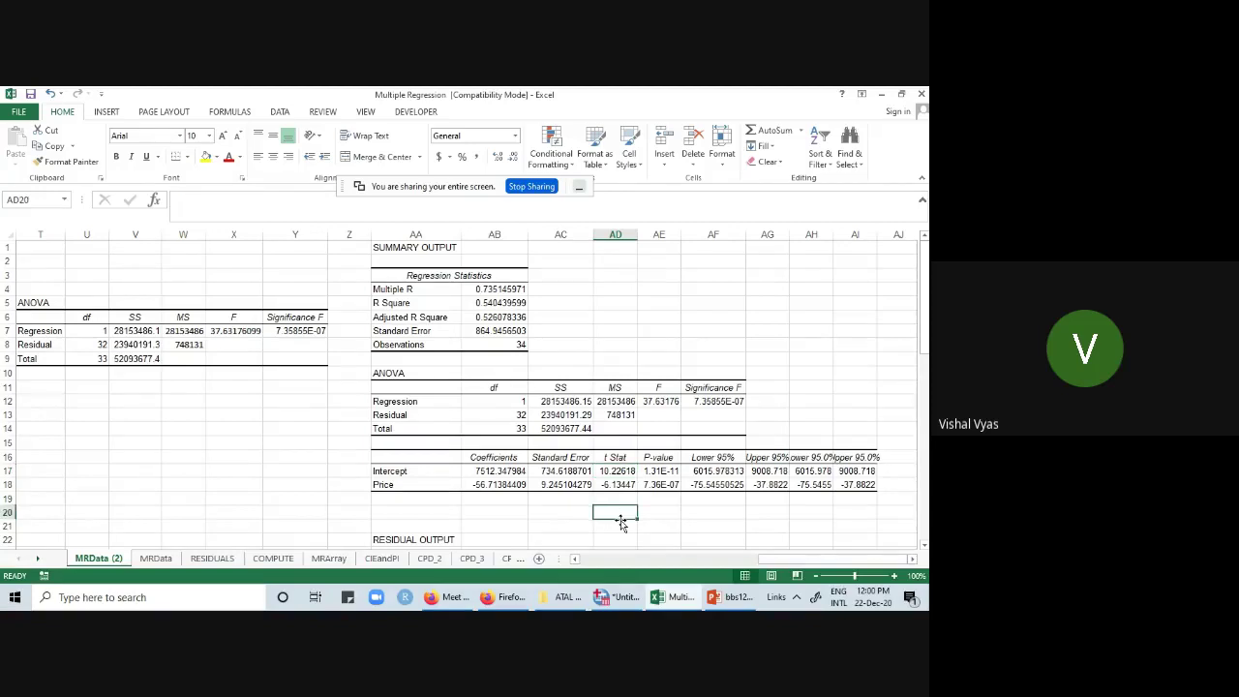
text(=)
click(502, 472)
text(/)
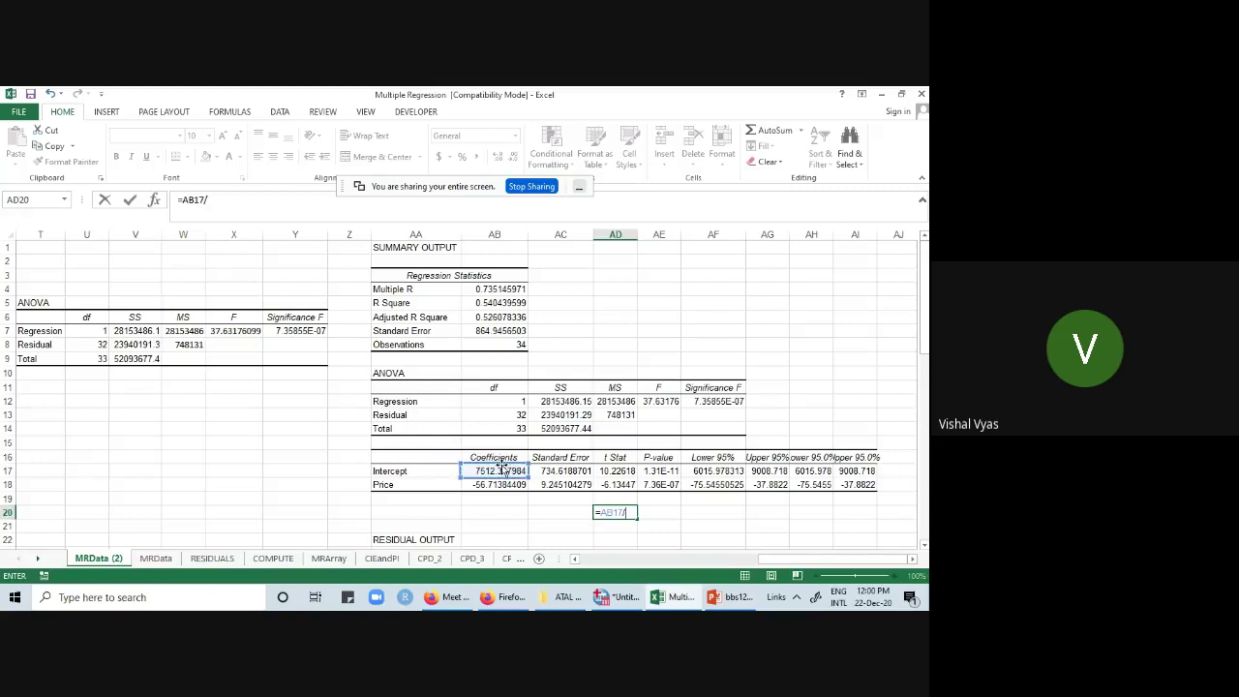
click(548, 472)
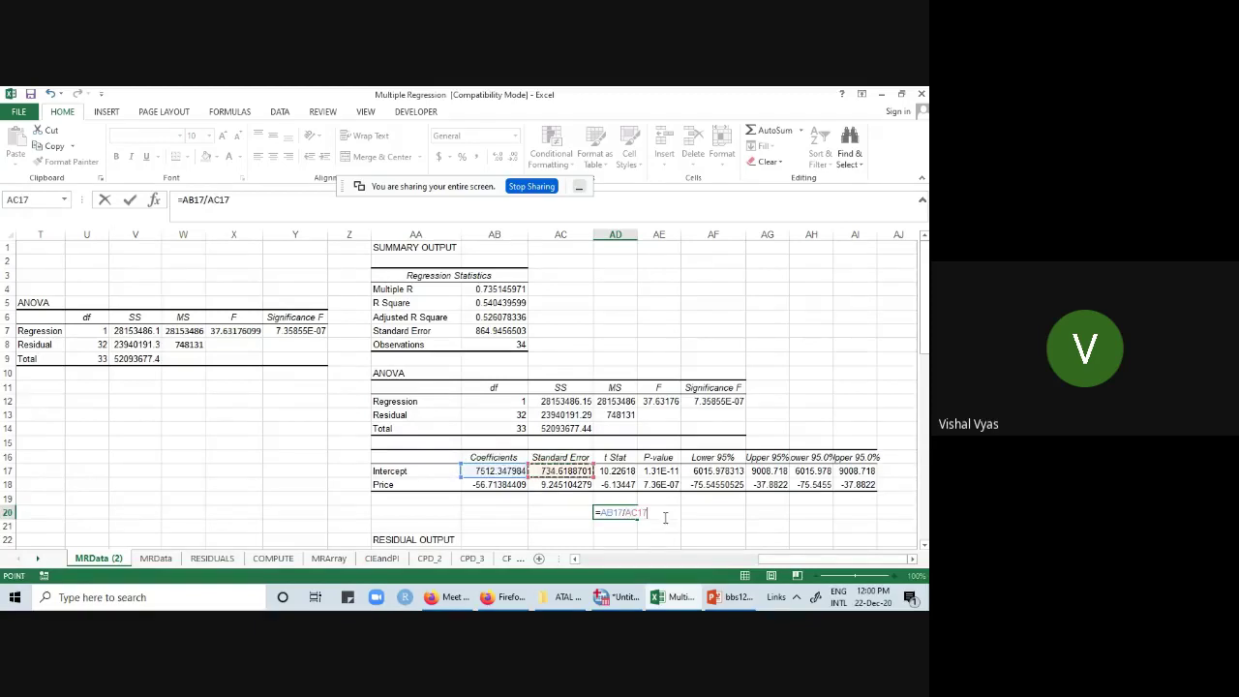
key(Return)
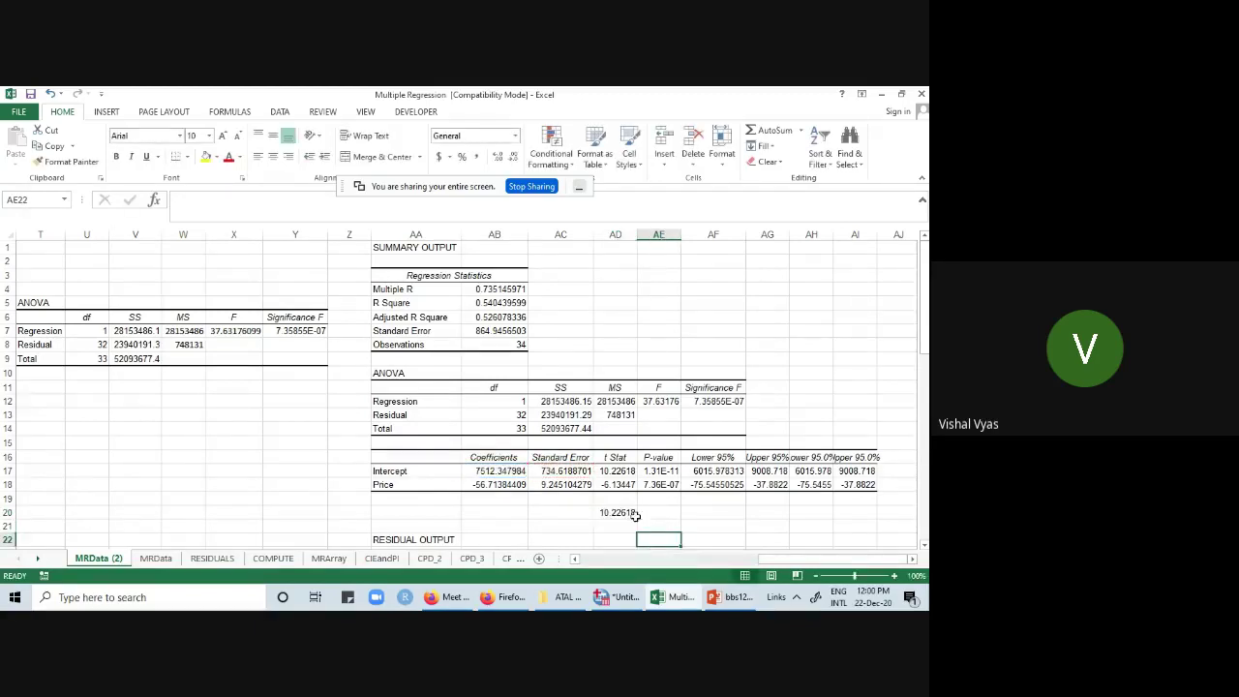
click(631, 472)
click(623, 513)
- Copy the t statistic formula from AD20 down to AD21 for Price and check that it refers to =AB18/AC18
click(626, 526)
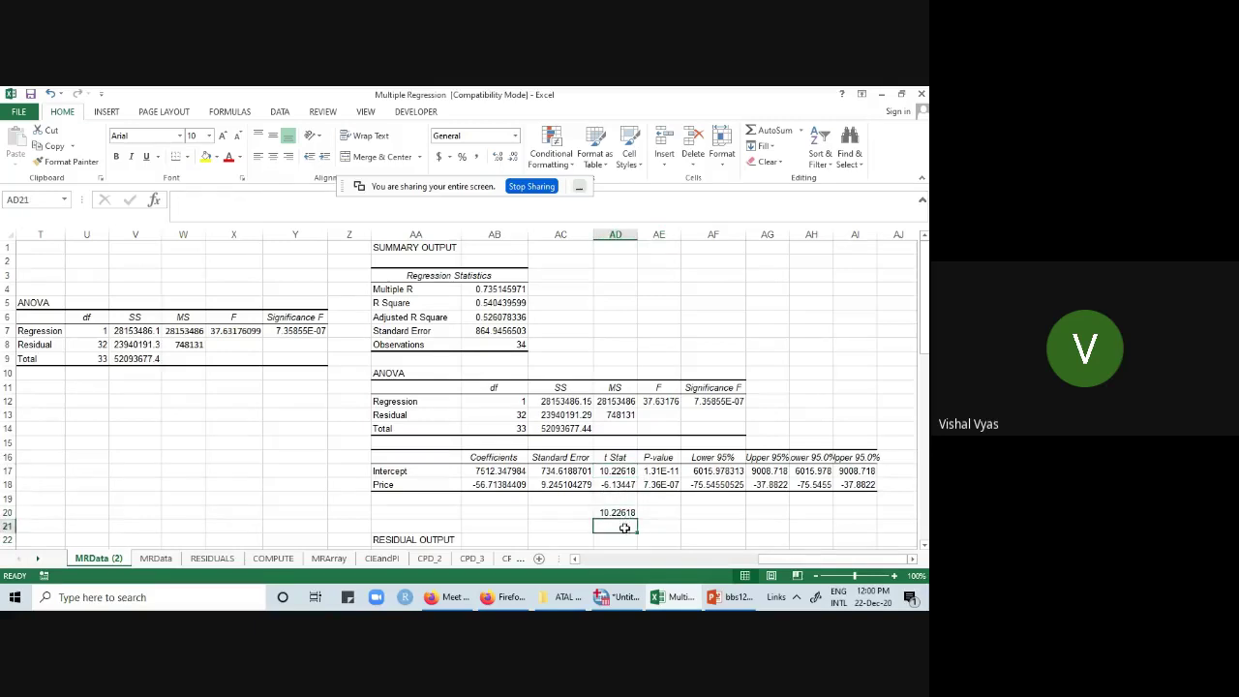
click(632, 514)
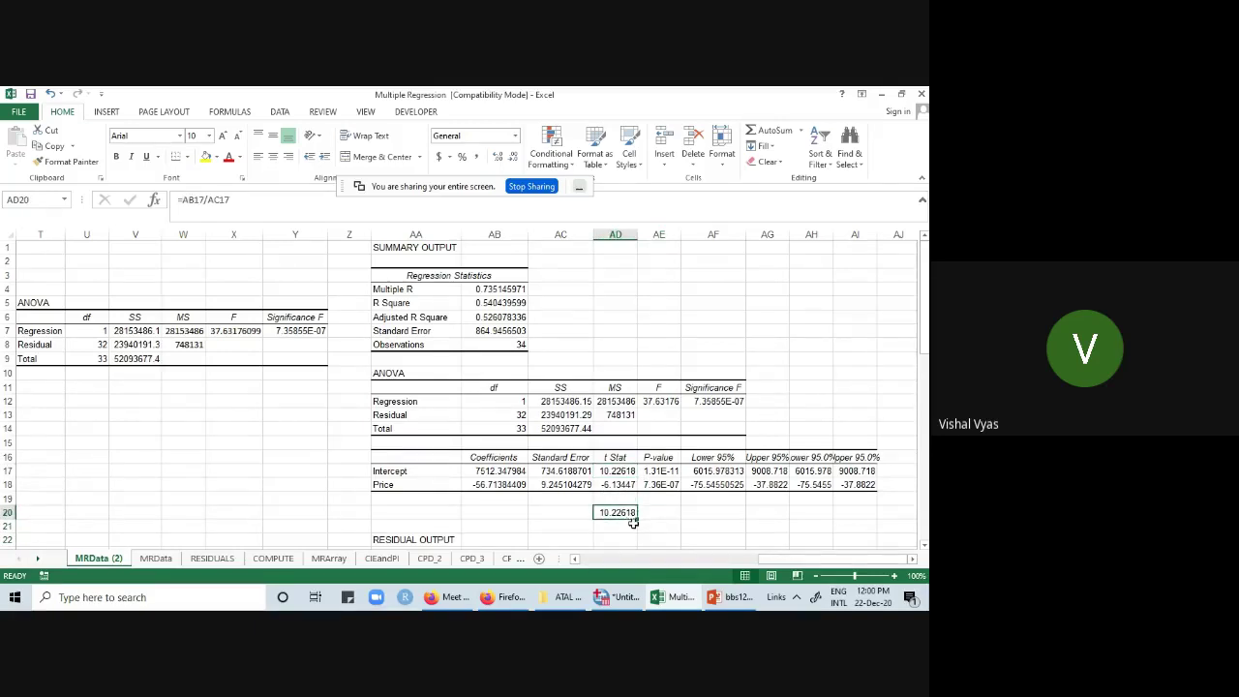
drag(637, 521, 656, 543)
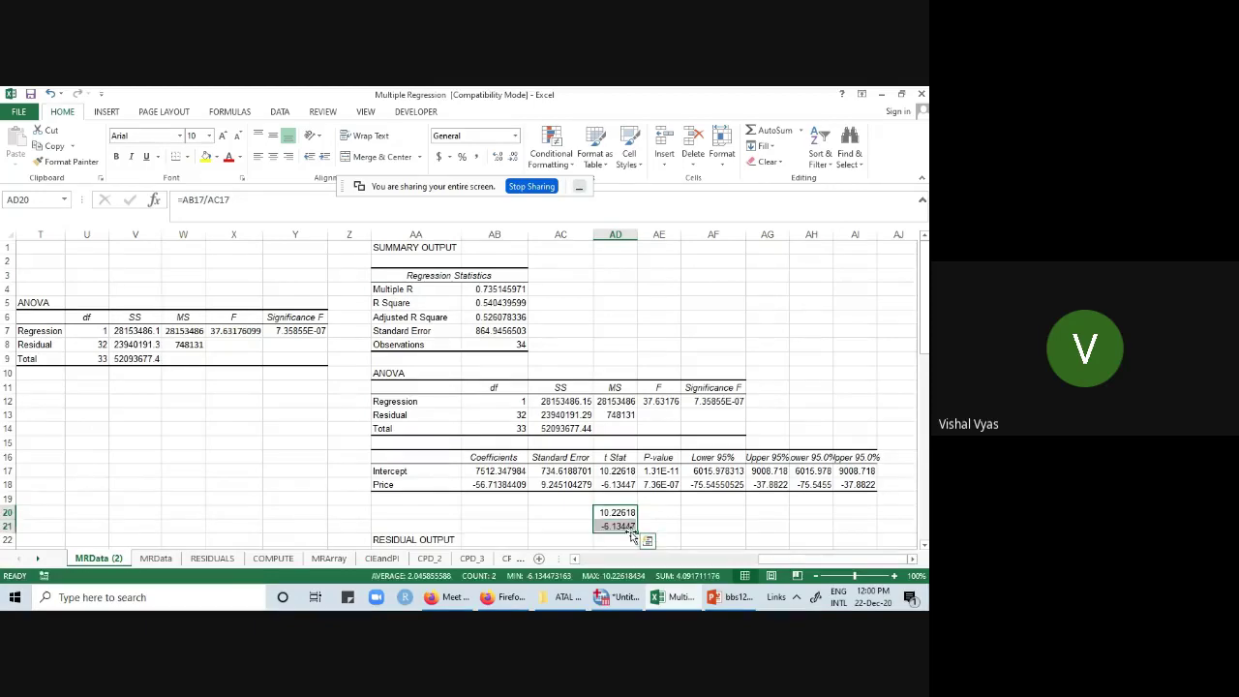
double_click(630, 529)
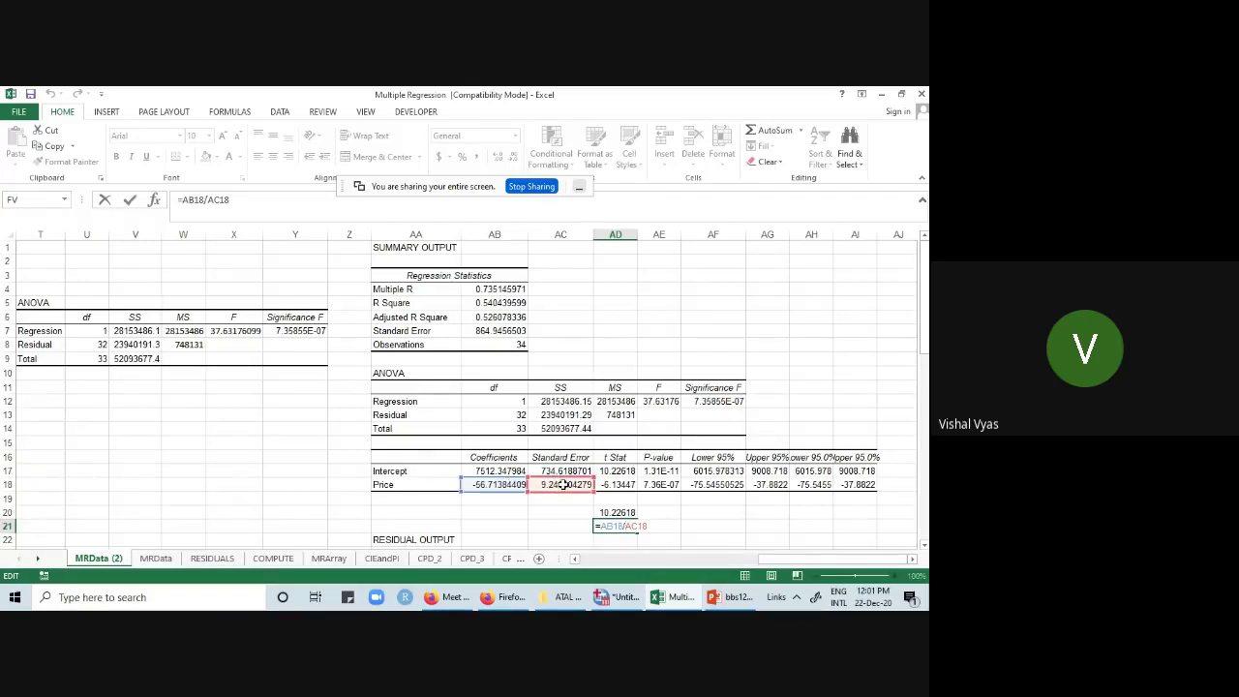
click(651, 536)
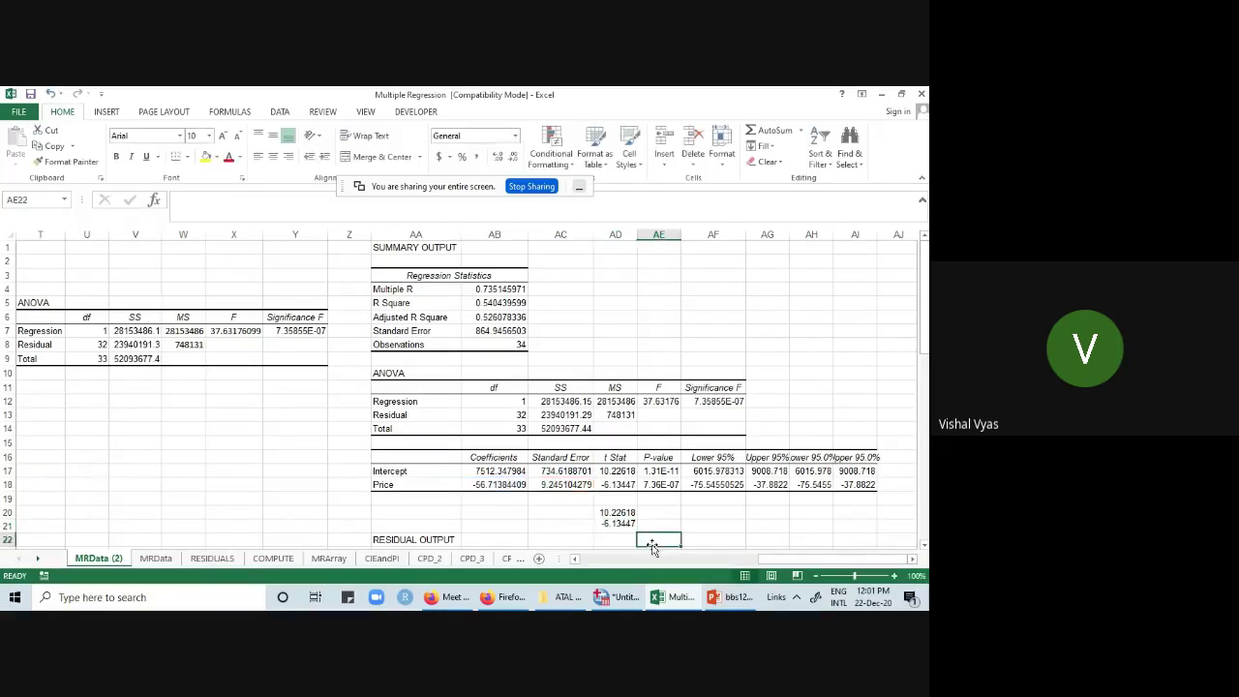
- Examine the P-values of the Intercept and Price in AE17:AE18 of the single-predictor regression output
click(666, 475)
drag(667, 475, 667, 485)
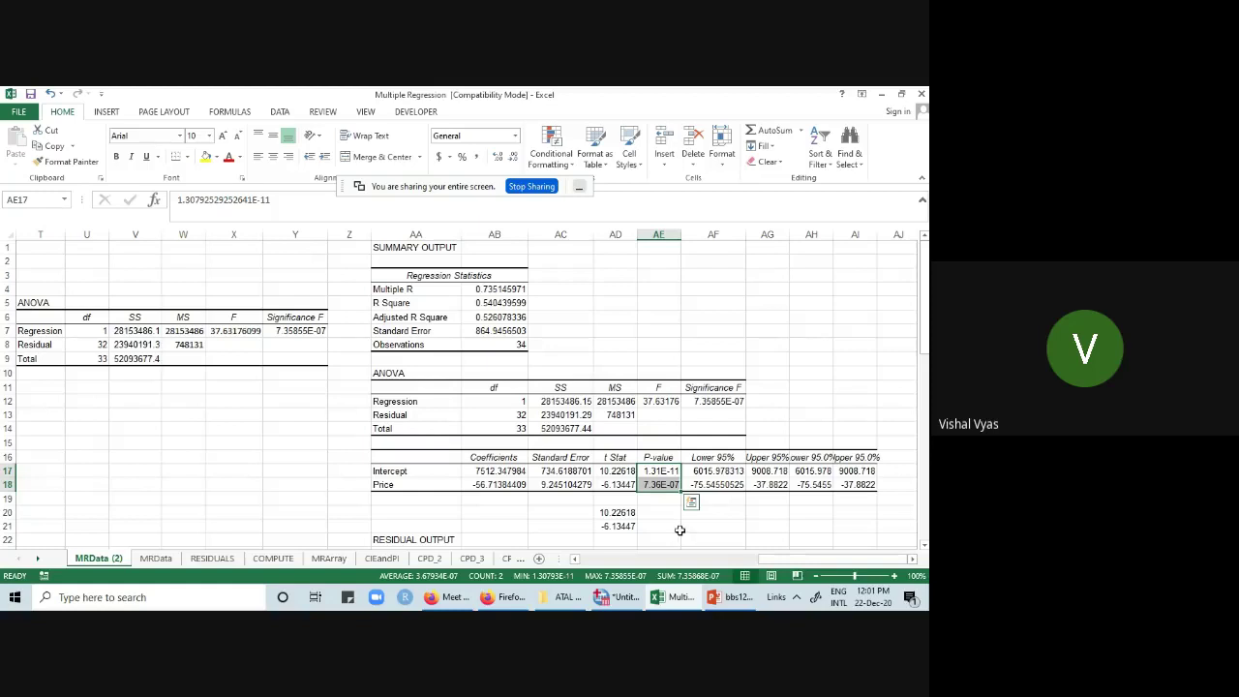
drag(667, 514, 669, 486)
click(667, 472)
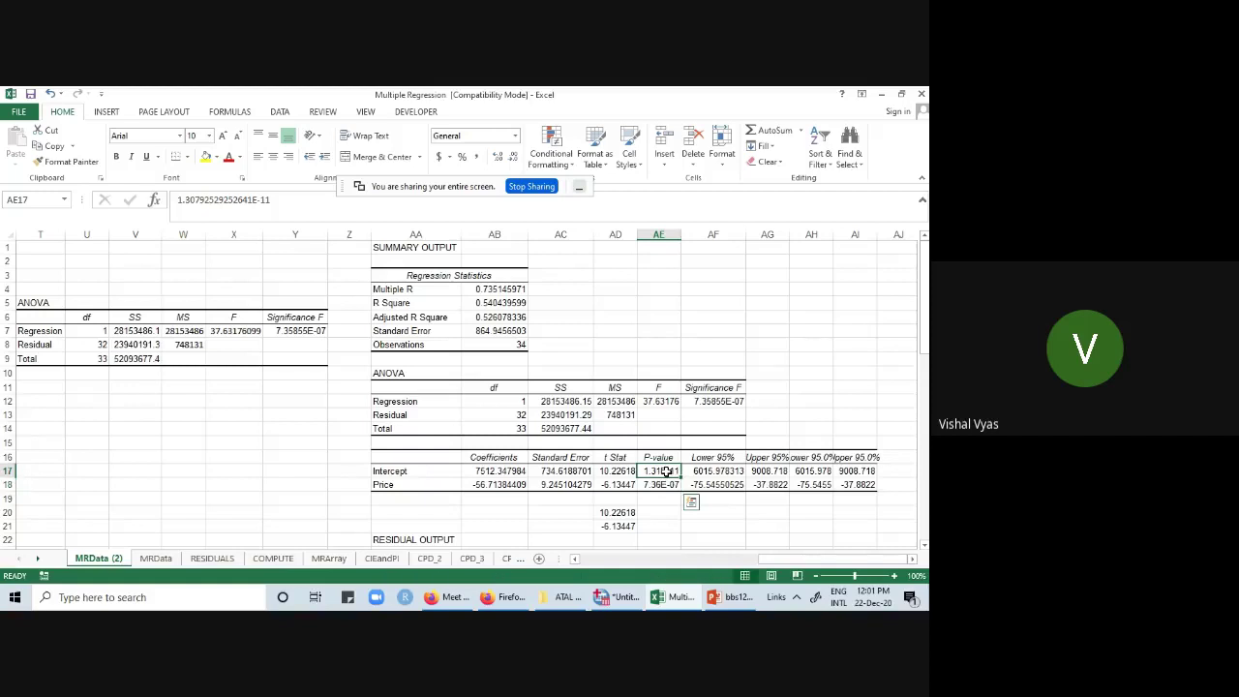
drag(666, 472, 670, 486)
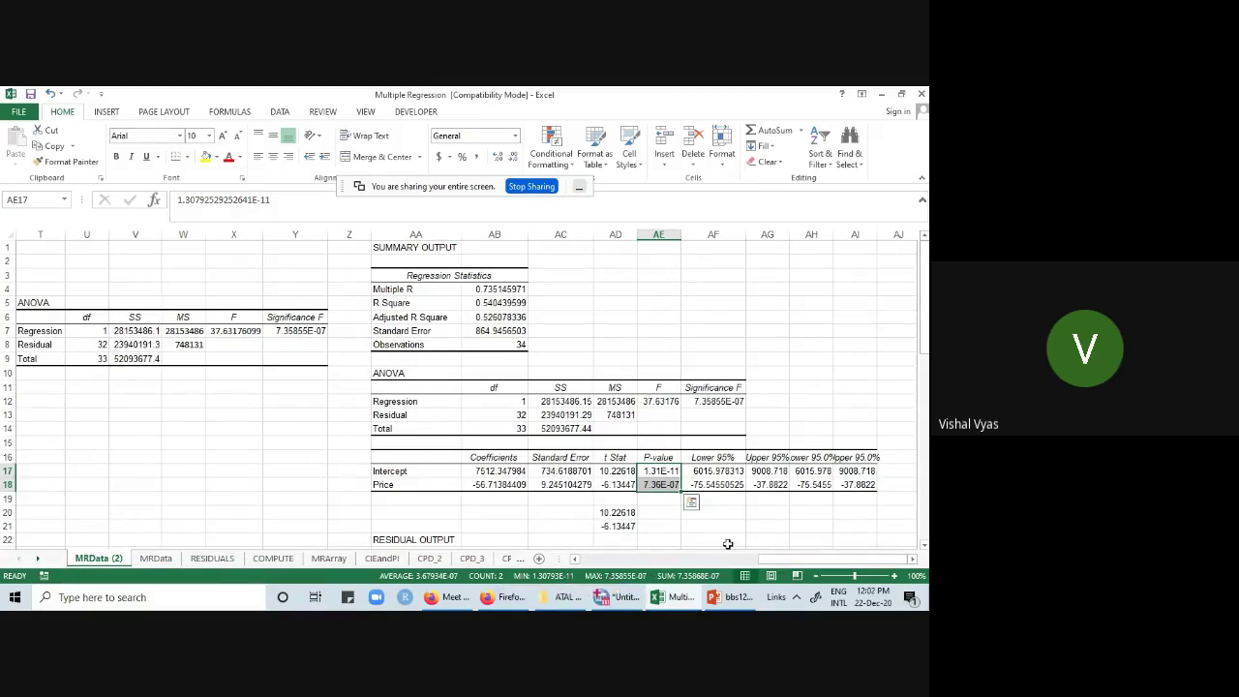
click(731, 597)
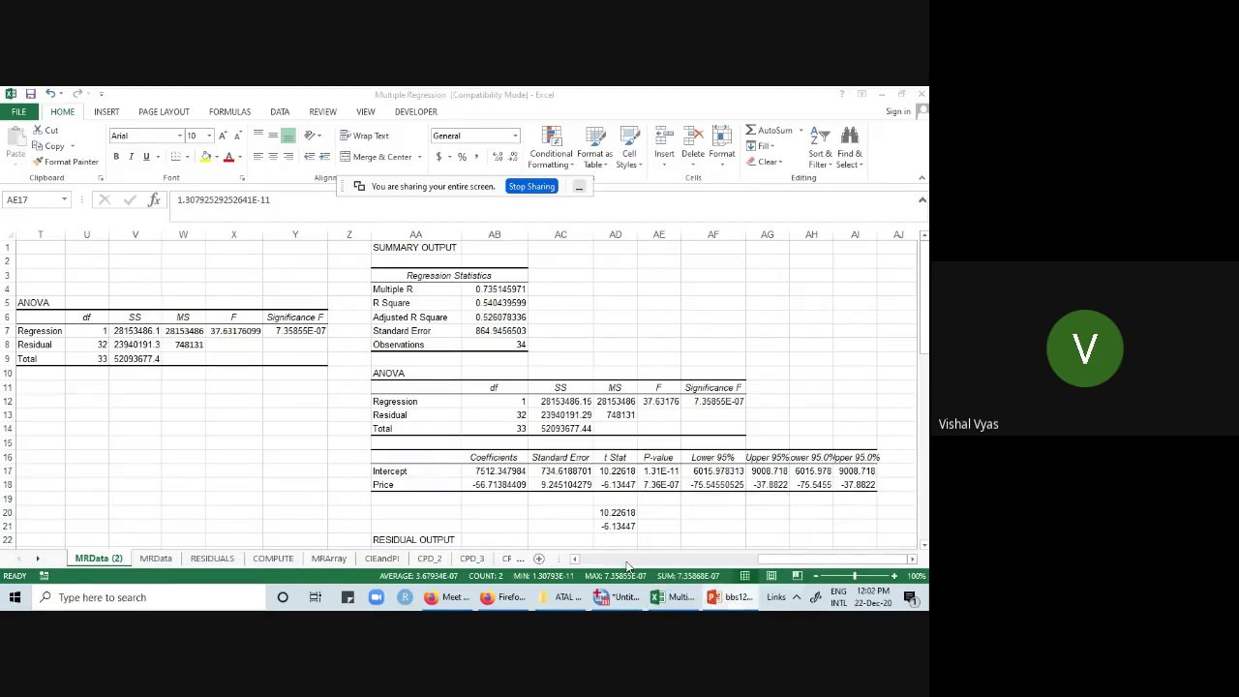
- Move the Bars data from column B to column F so it sits directly beside Price and Promotion
click(575, 559)
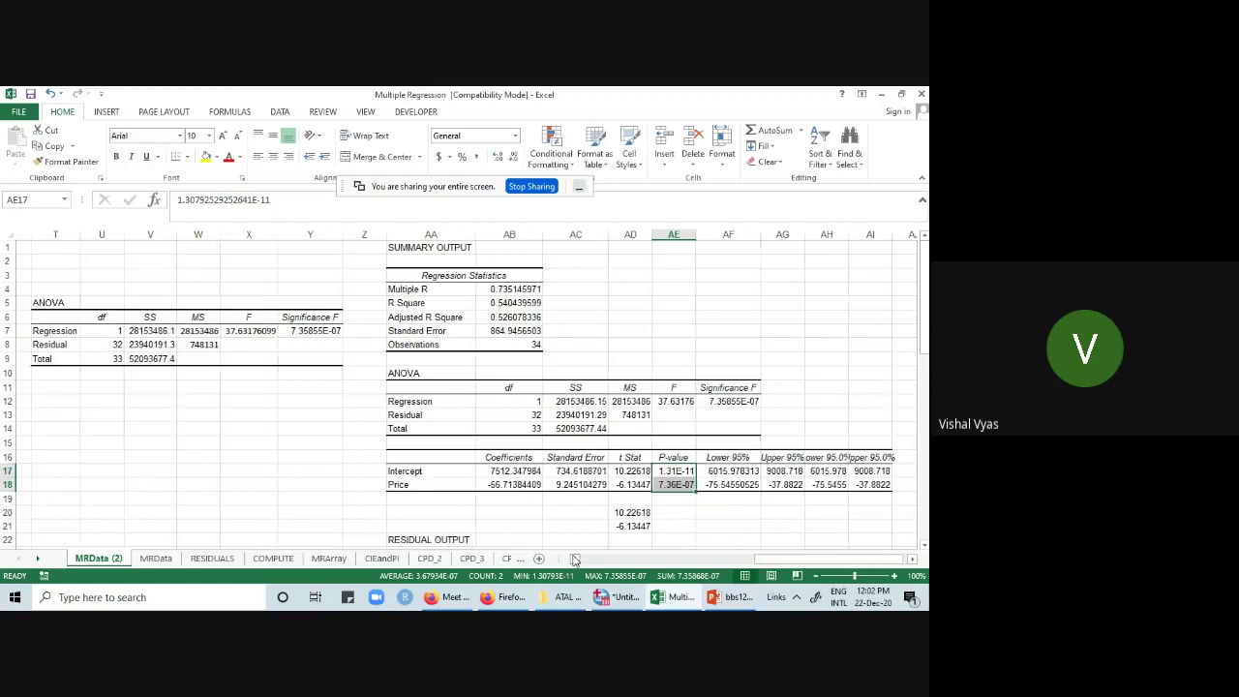
click(575, 560)
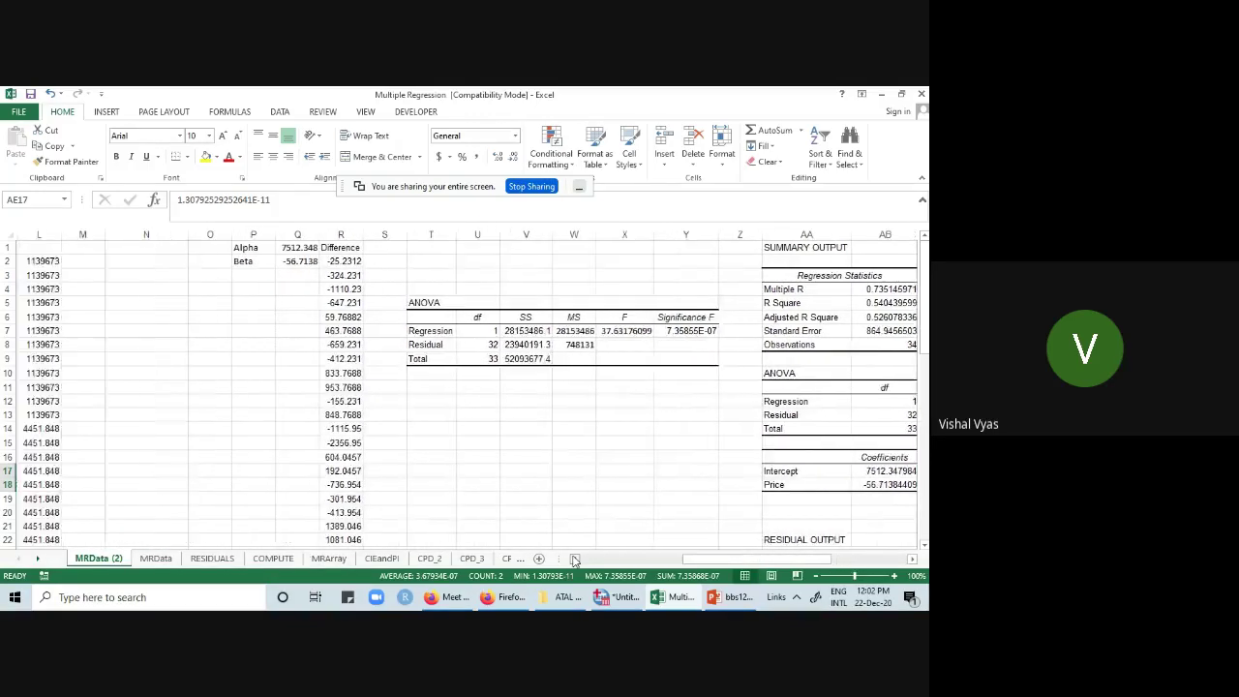
click(575, 560)
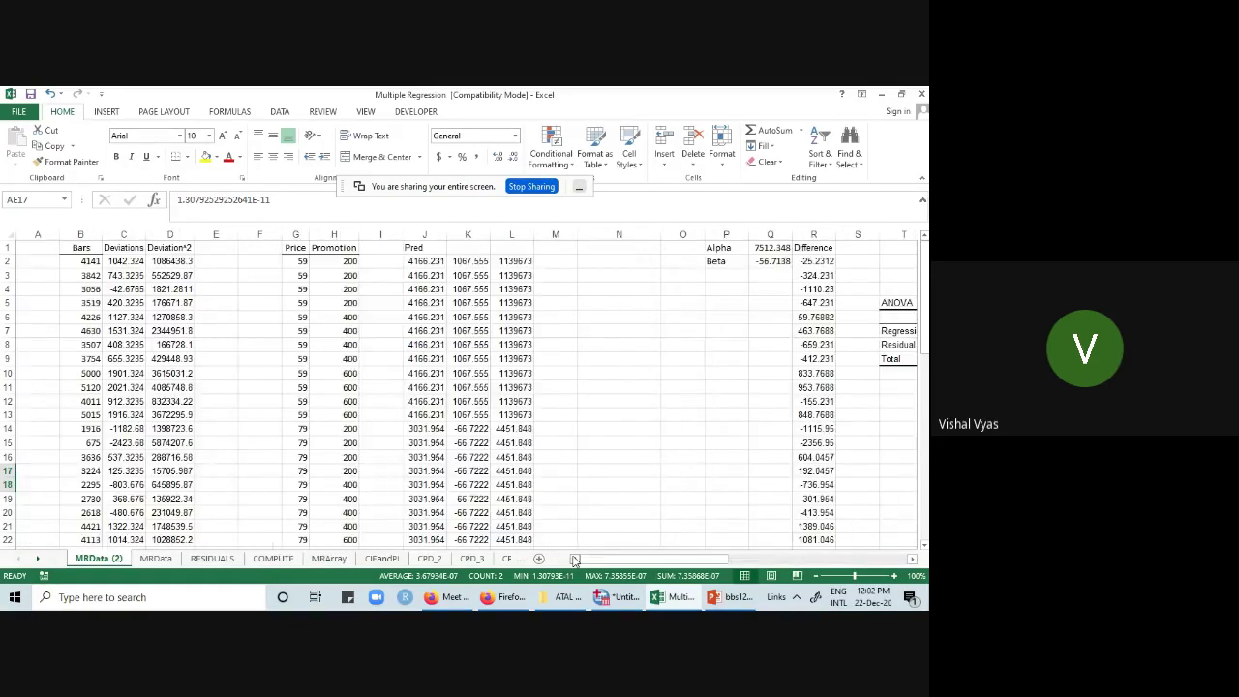
drag(81, 248, 80, 566)
scroll(166, 531, up, 5)
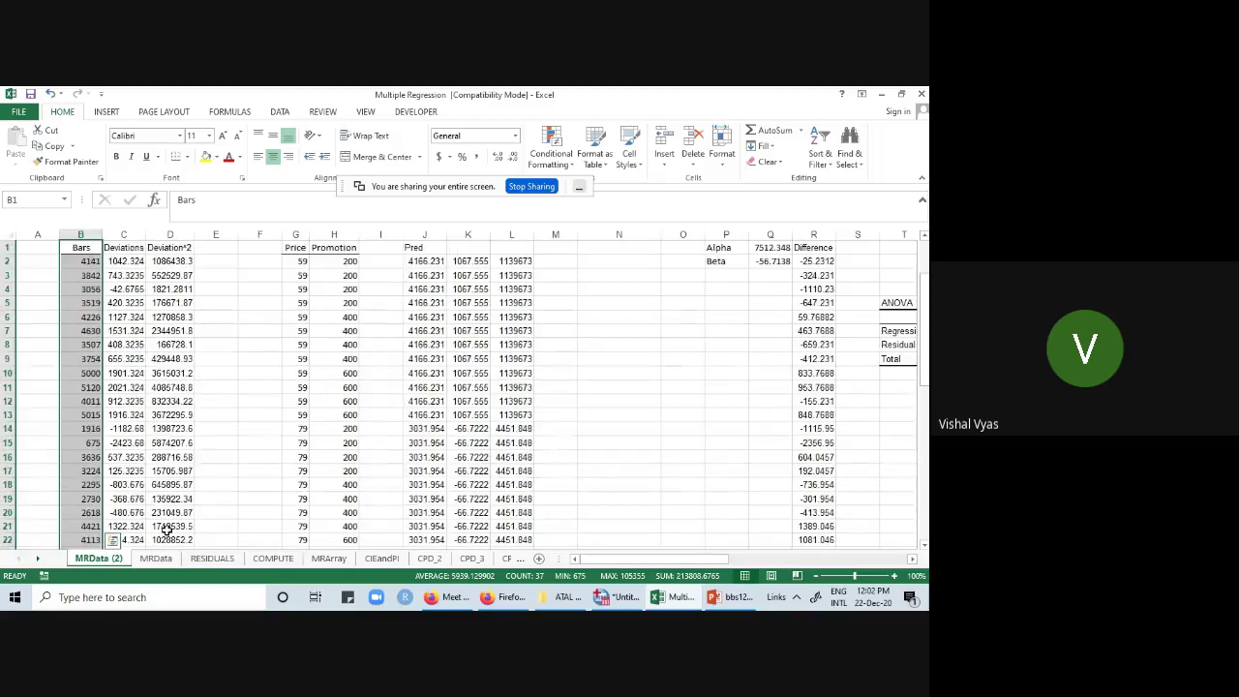
click(86, 235)
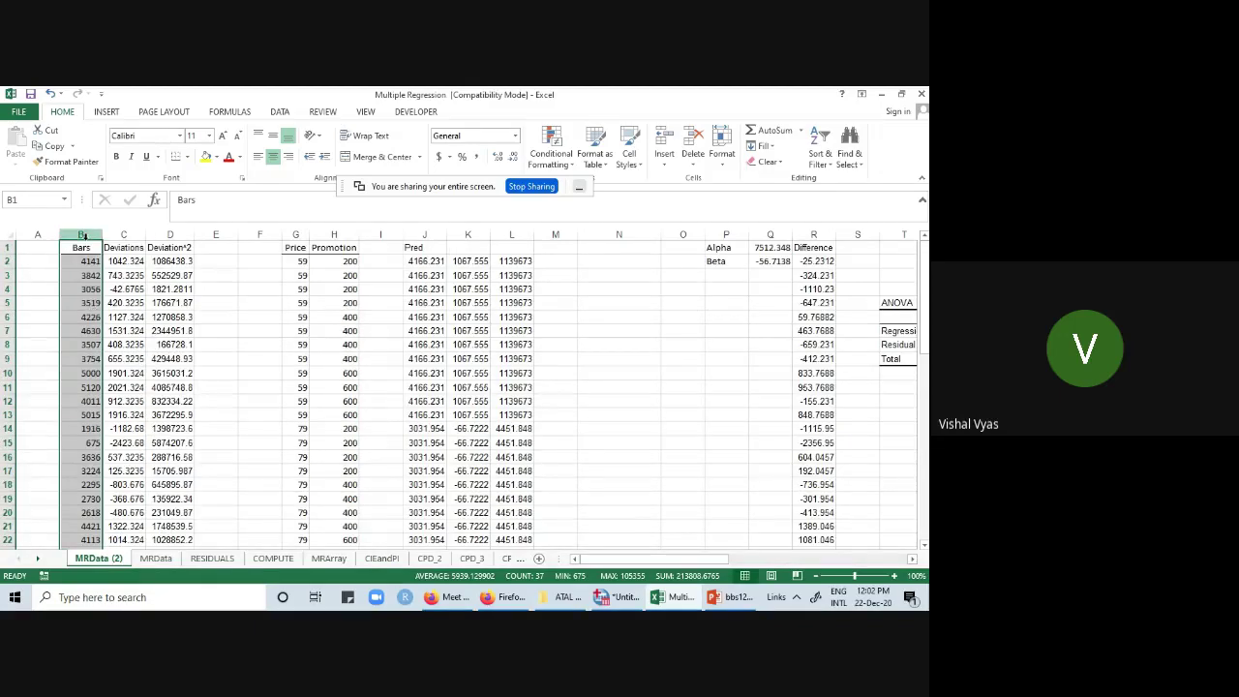
drag(84, 242, 261, 242)
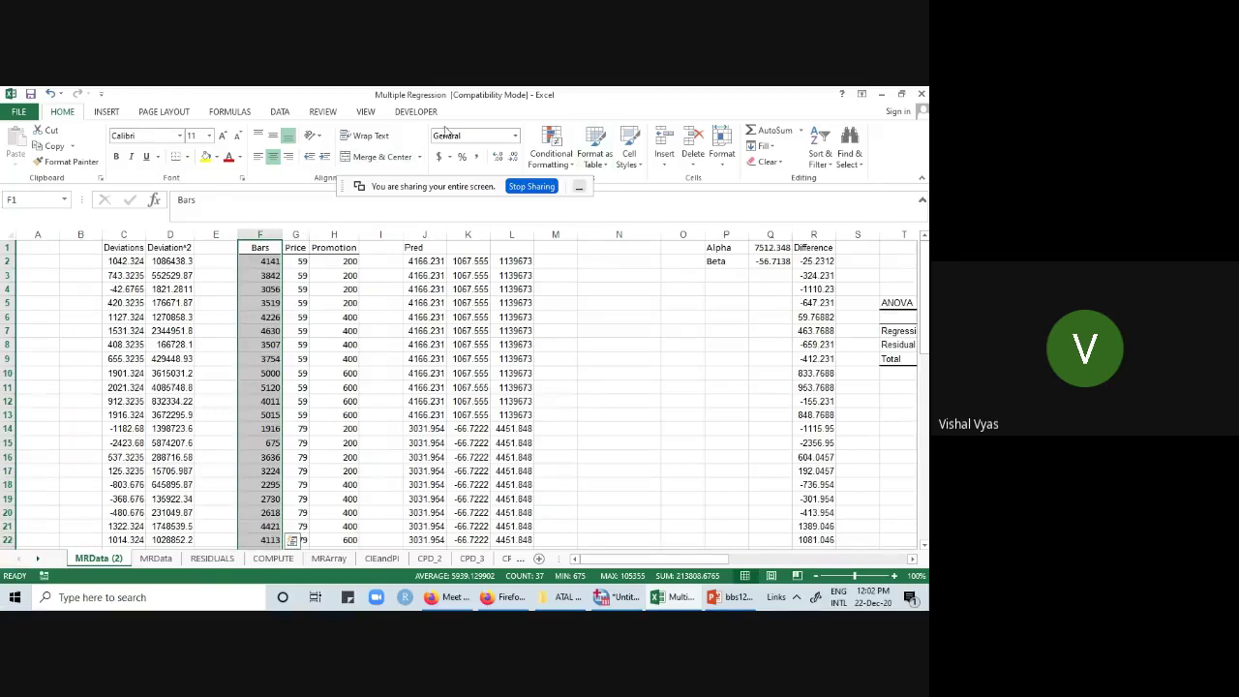
- Start a Regression analysis with Bars in F1:F35 as the Y range and Price and Promotion in G1:H35 as the X range
click(280, 112)
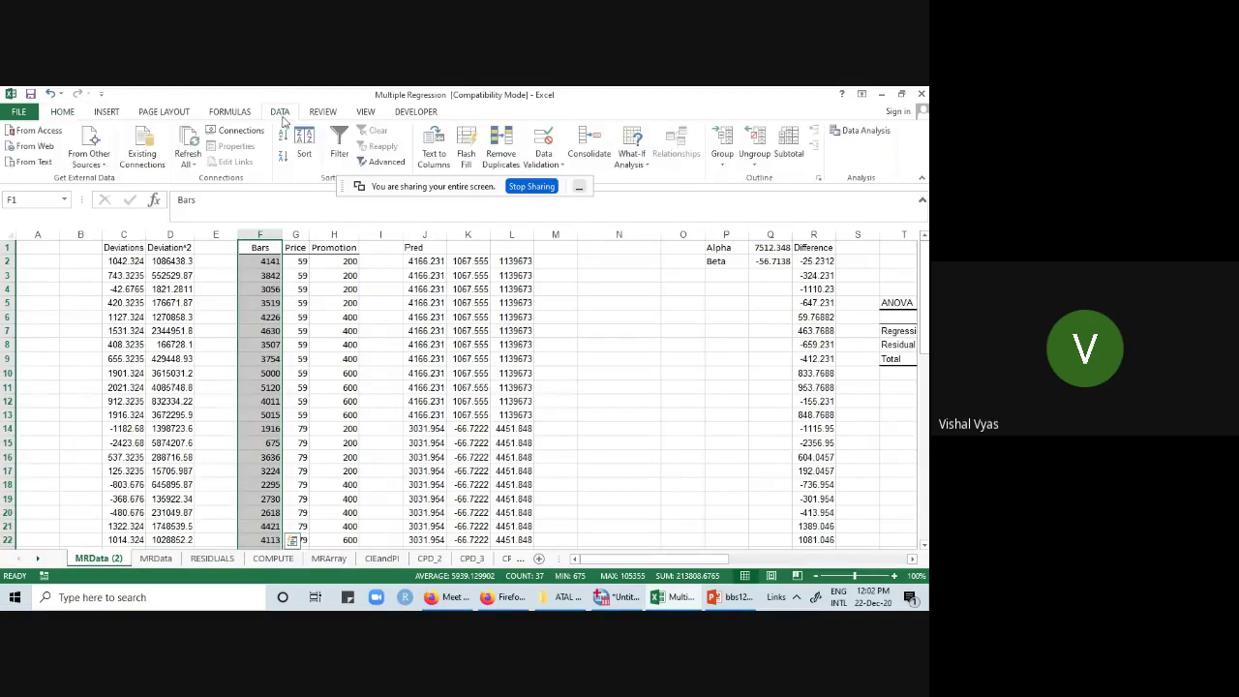
click(860, 131)
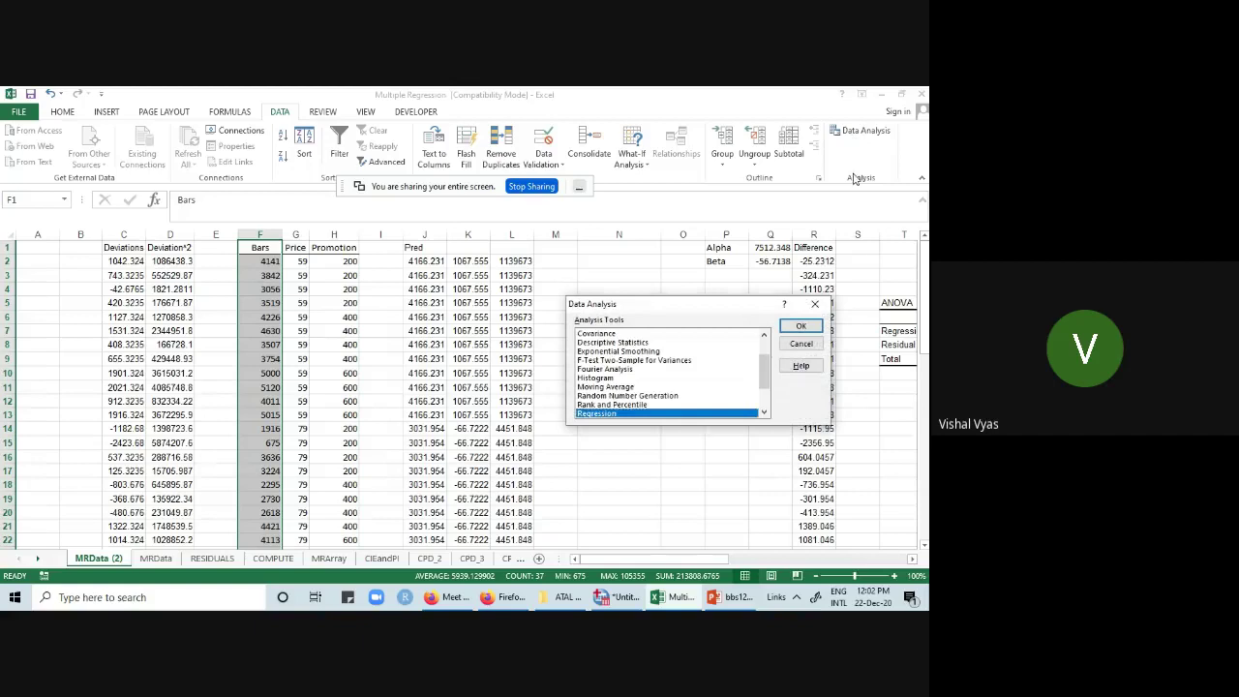
click(801, 326)
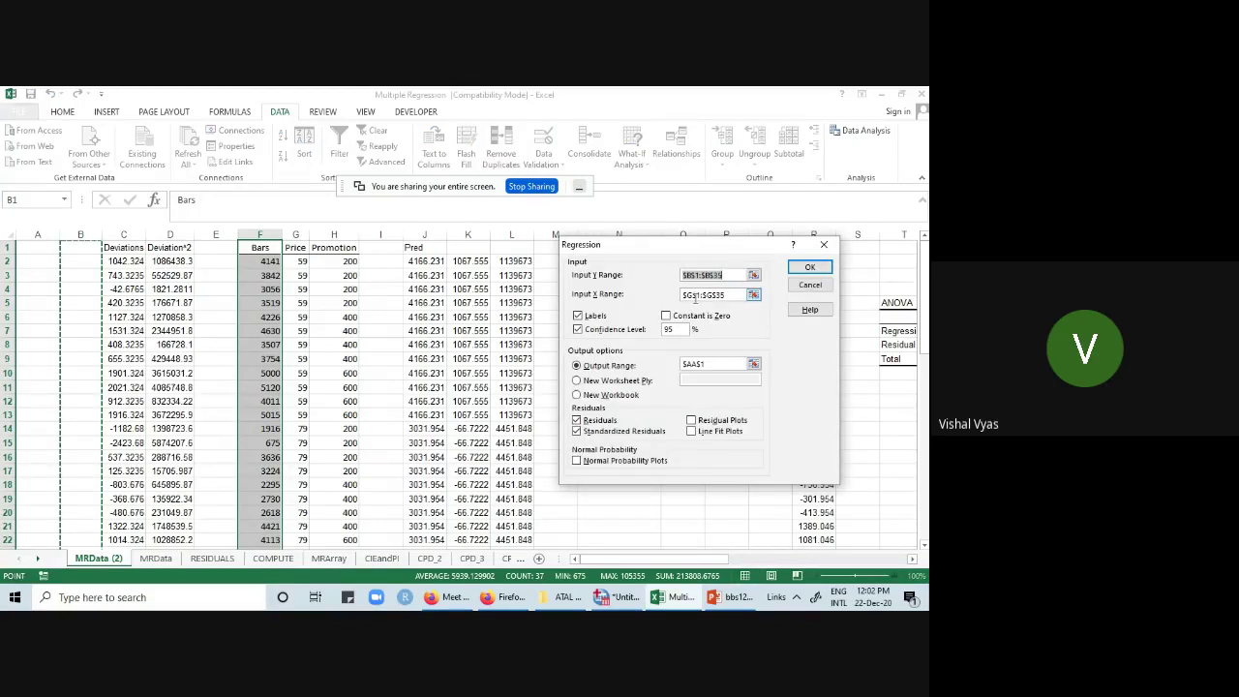
click(753, 275)
drag(253, 253, 283, 499)
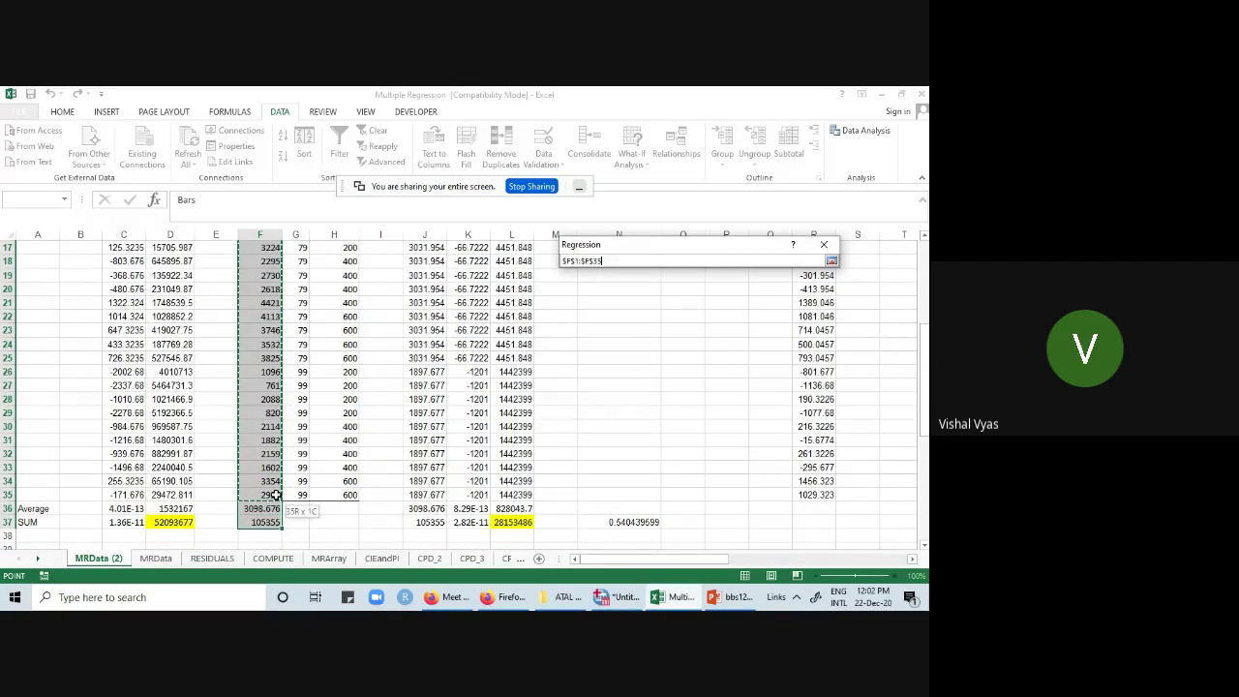
click(832, 261)
click(766, 297)
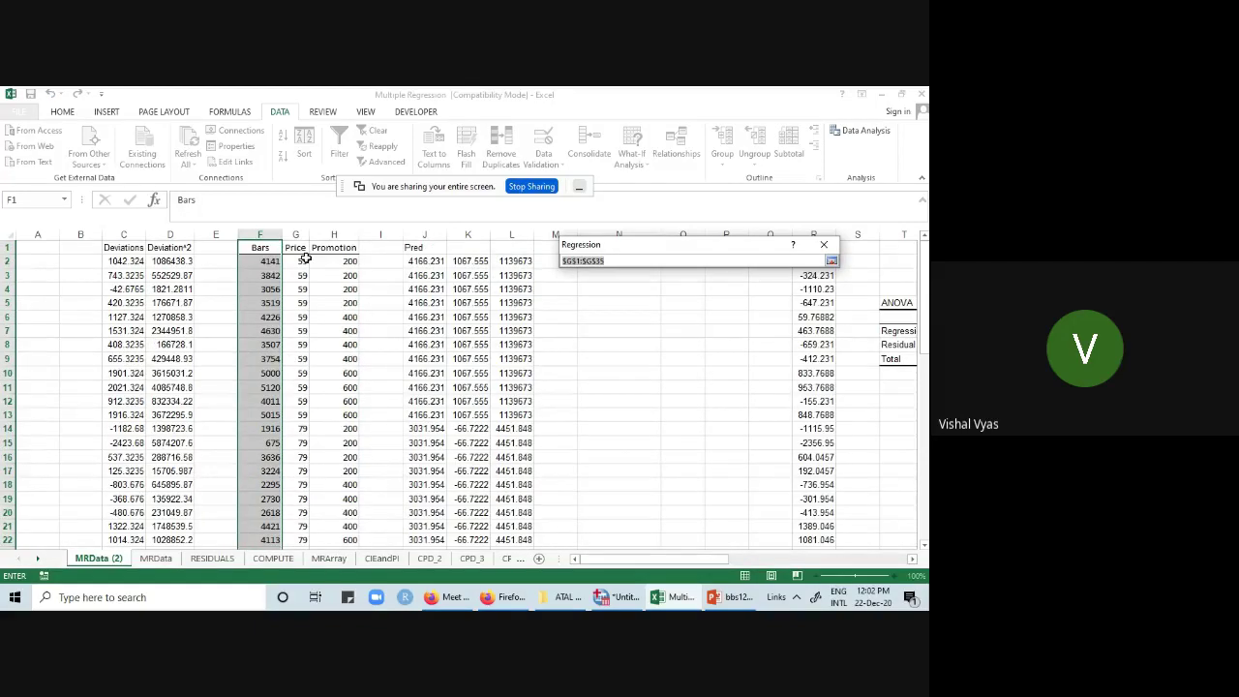
drag(296, 248, 341, 498)
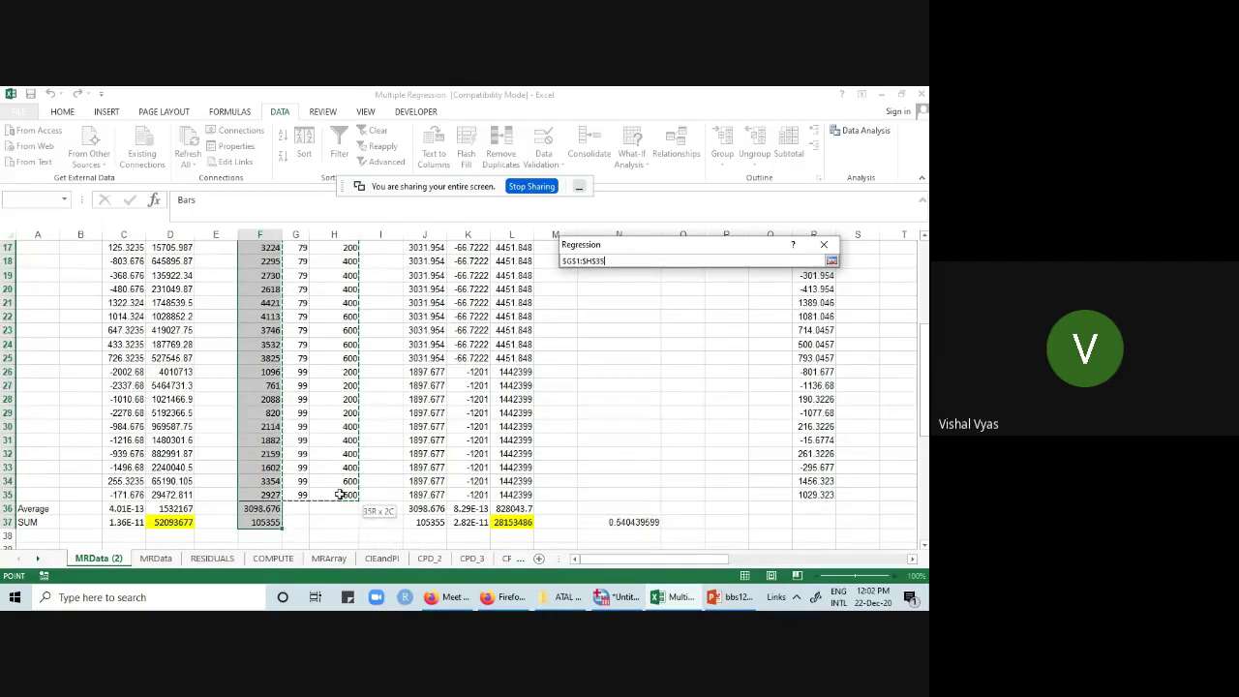
click(832, 264)
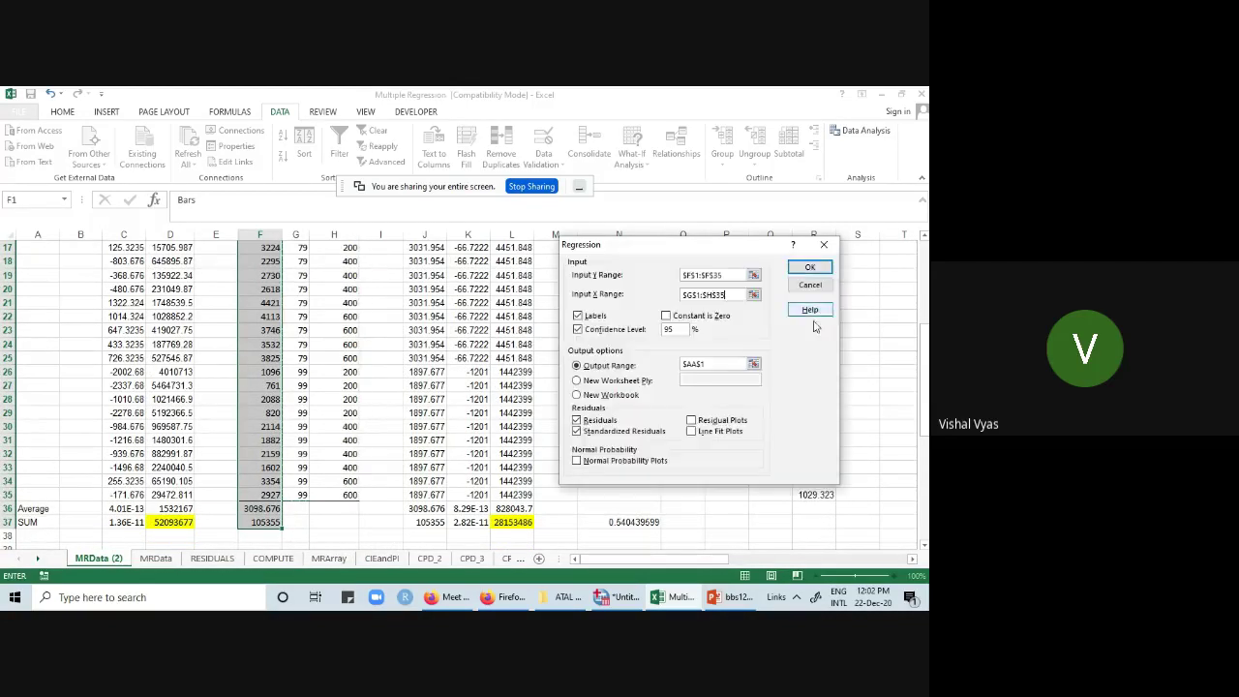
- Set the regression's output range to K78 and run the analysis
click(580, 433)
click(753, 364)
scroll(451, 455, down, 10)
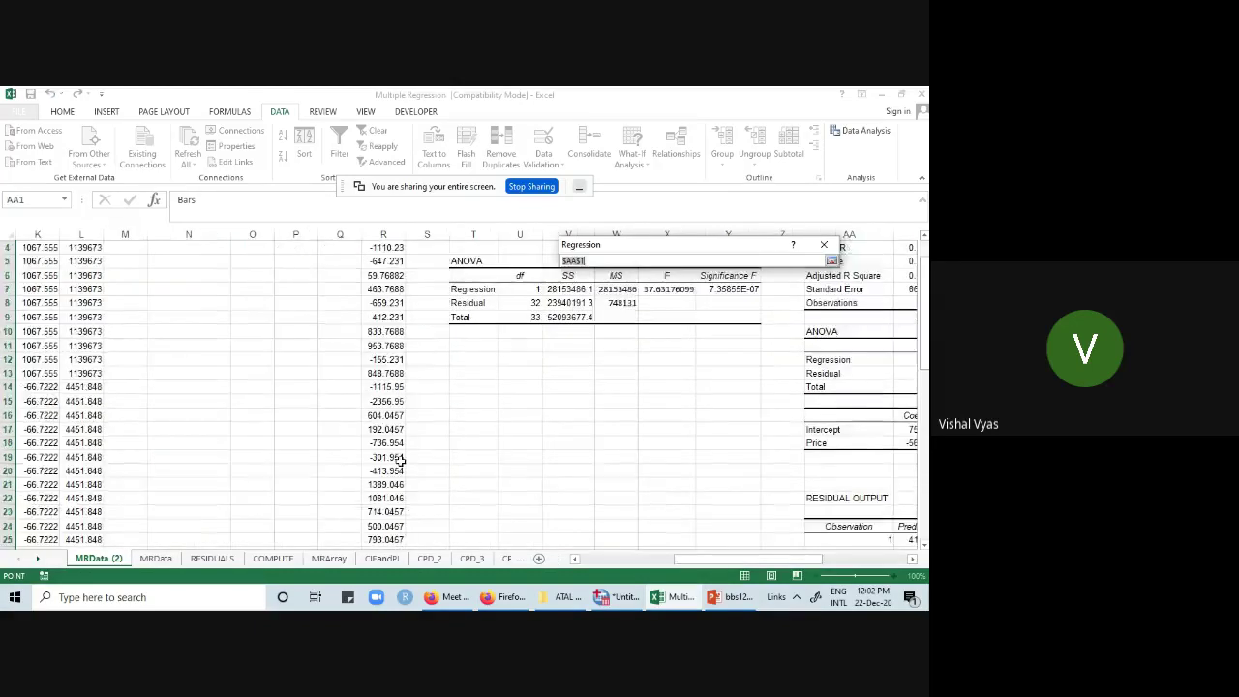
scroll(415, 469, down, 13)
click(201, 372)
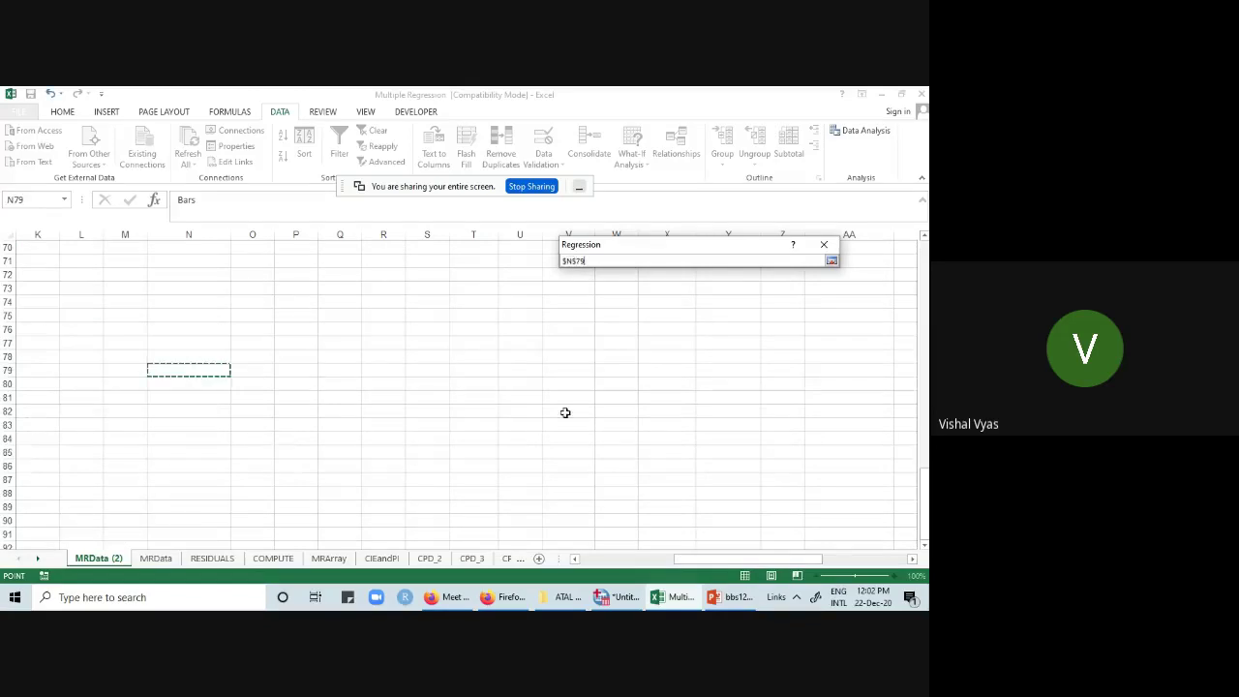
click(39, 363)
drag(780, 560, 656, 562)
scroll(493, 456, up, 10)
scroll(495, 460, up, 13)
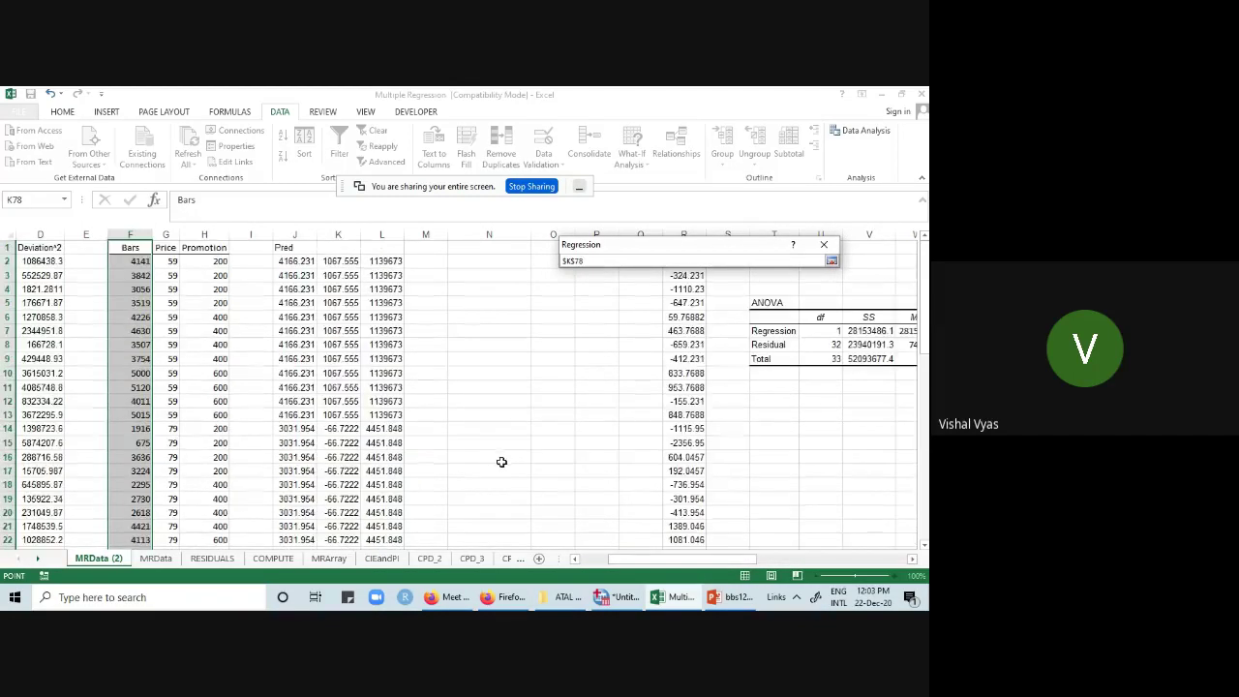
click(832, 261)
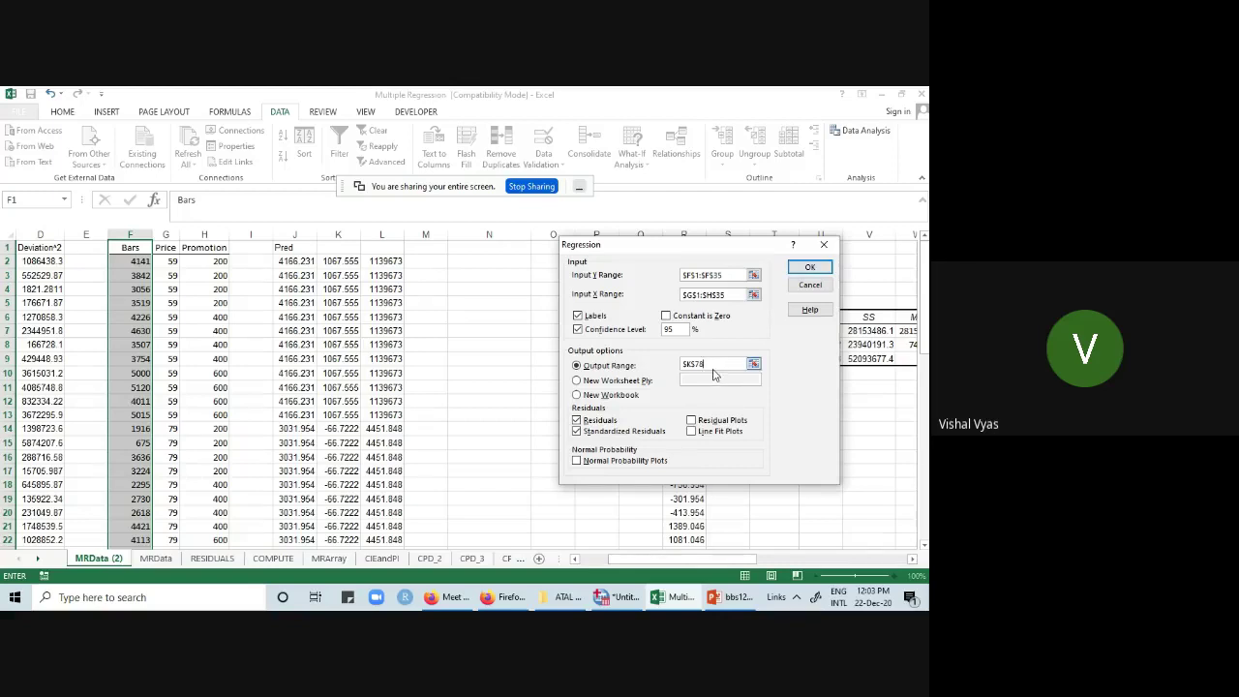
click(828, 268)
- Fit column K to the labels of the new regression output starting at K78
scroll(487, 409, down, 16)
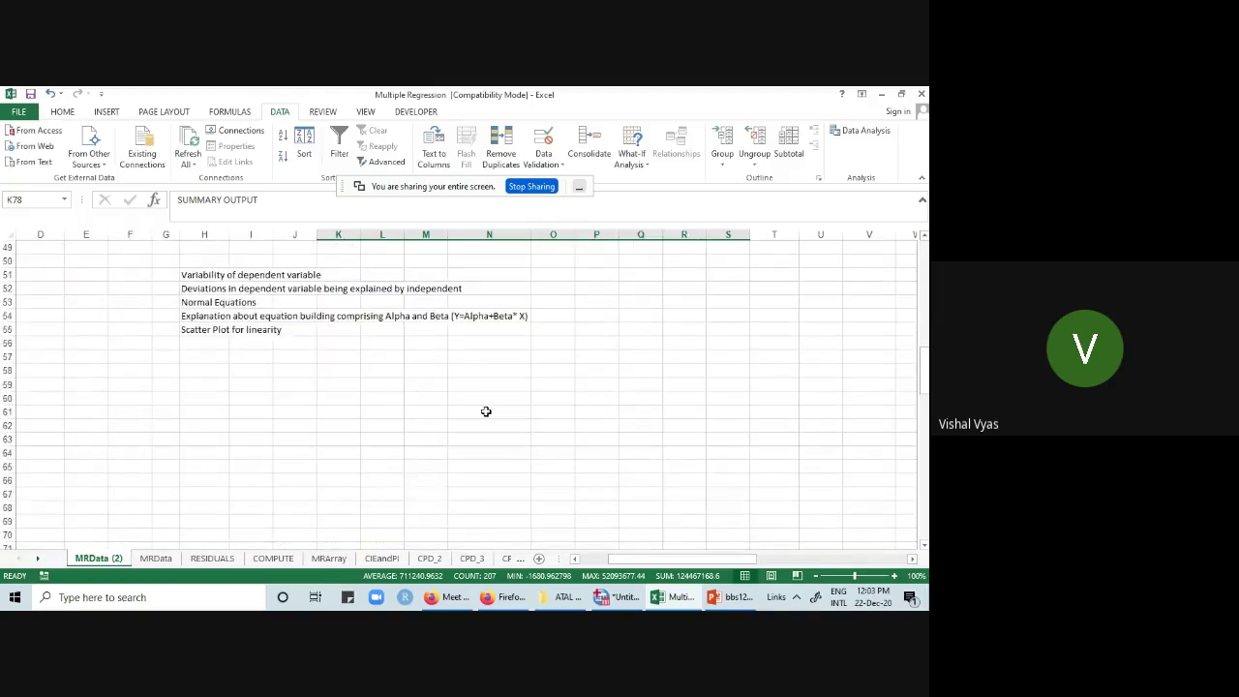
scroll(486, 411, down, 9)
double_click(360, 235)
scroll(540, 387, down, 1)
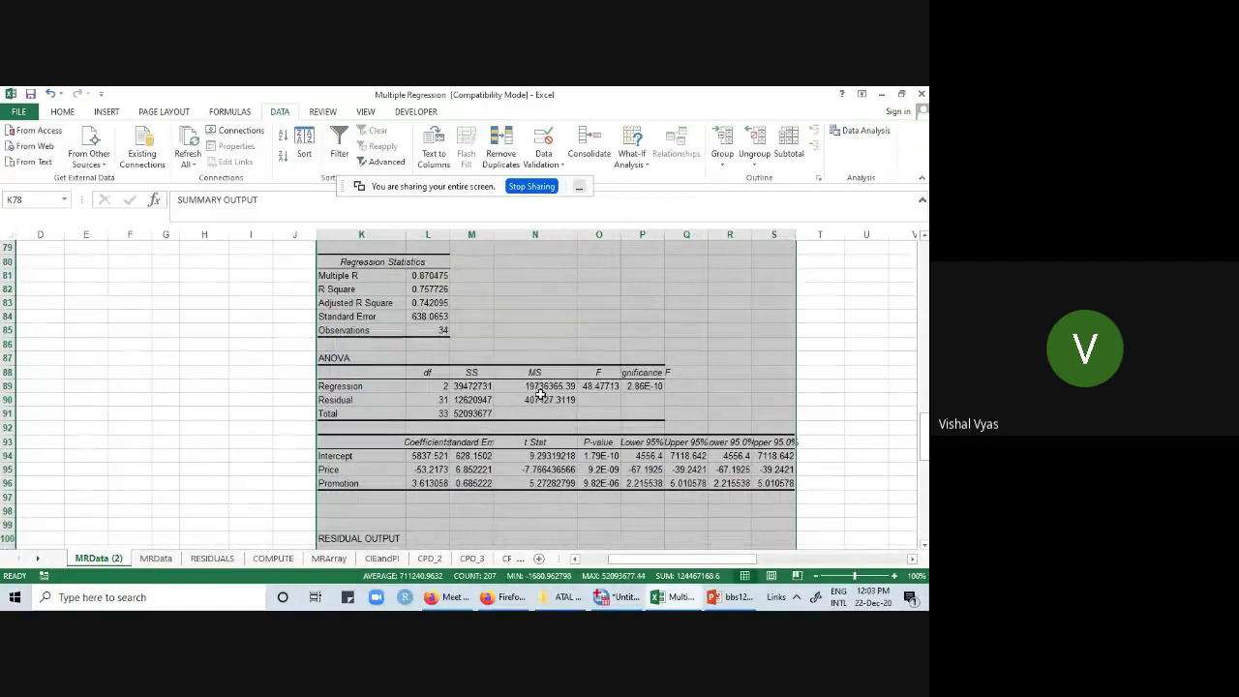
- Examine the R Square in L82 and the added Promotion variable in K96
click(433, 290)
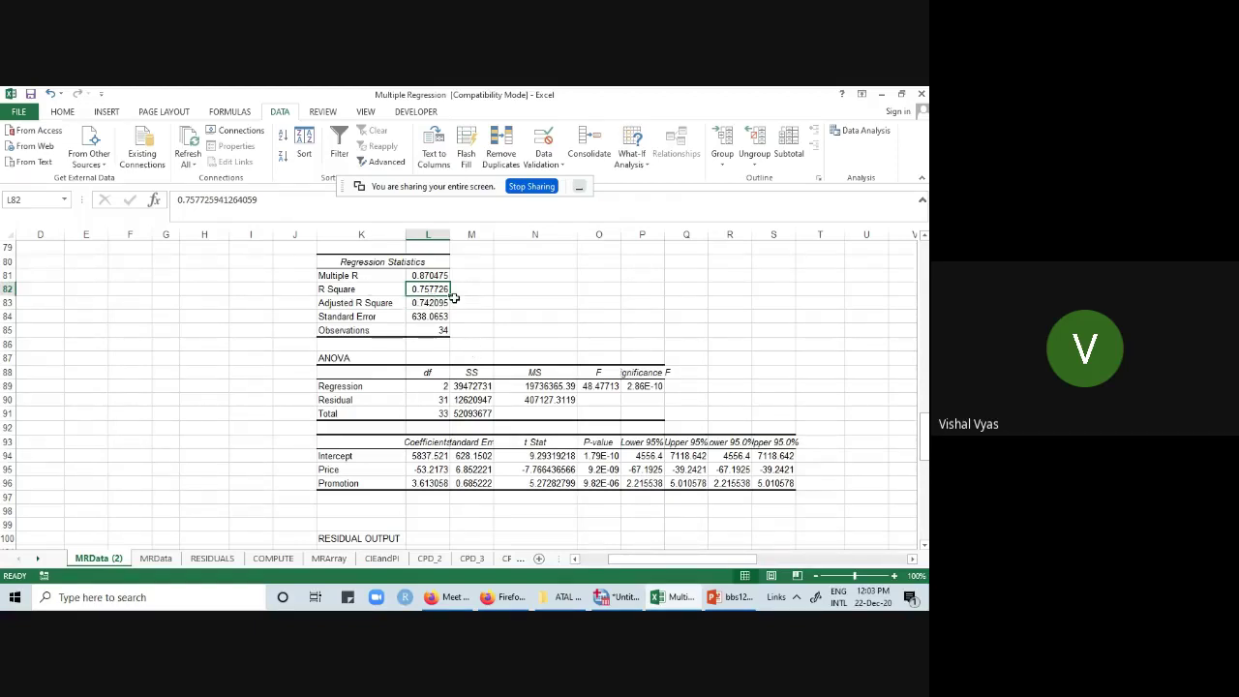
click(346, 482)
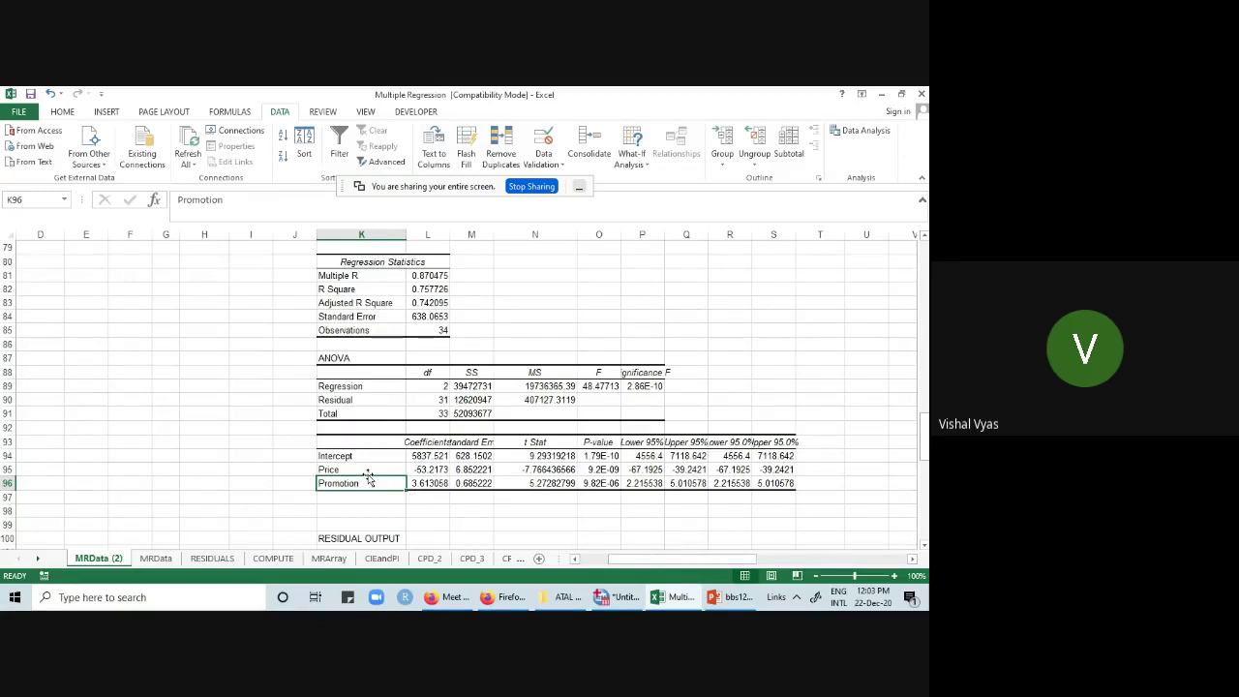
click(428, 291)
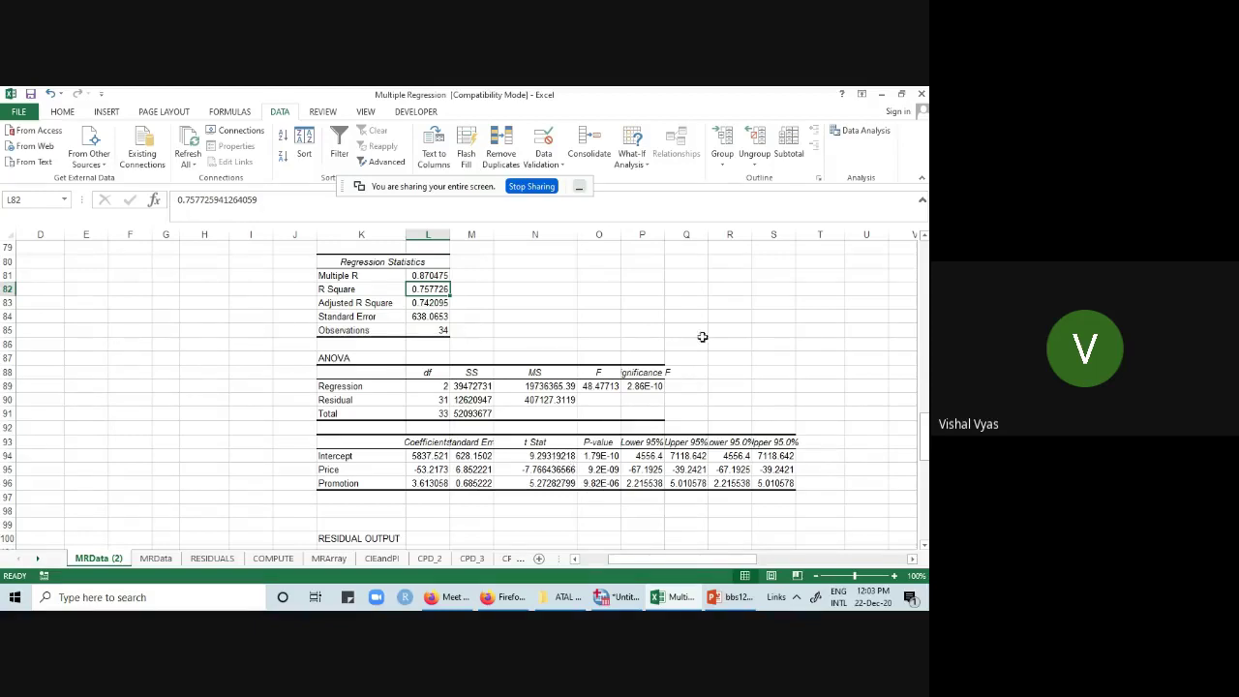
- Widen column P to show the full Significance F heading, and review the Adjusted R Square and ANOVA values
drag(665, 235, 686, 235)
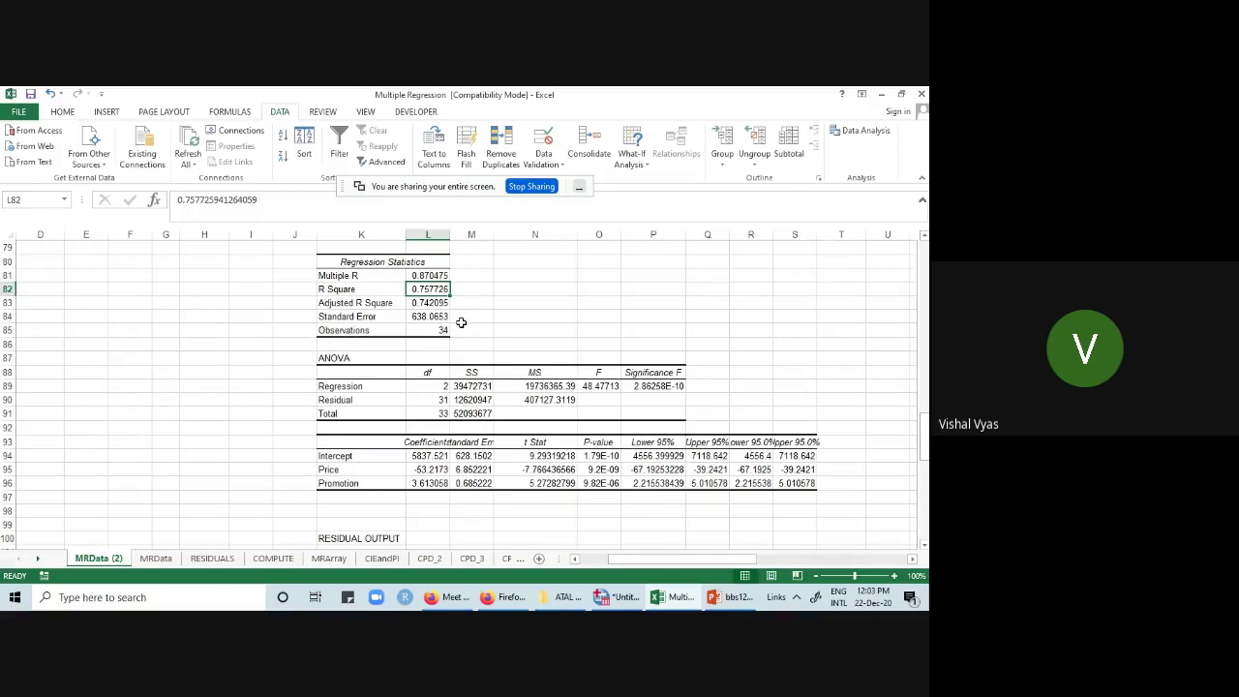
drag(356, 303, 426, 303)
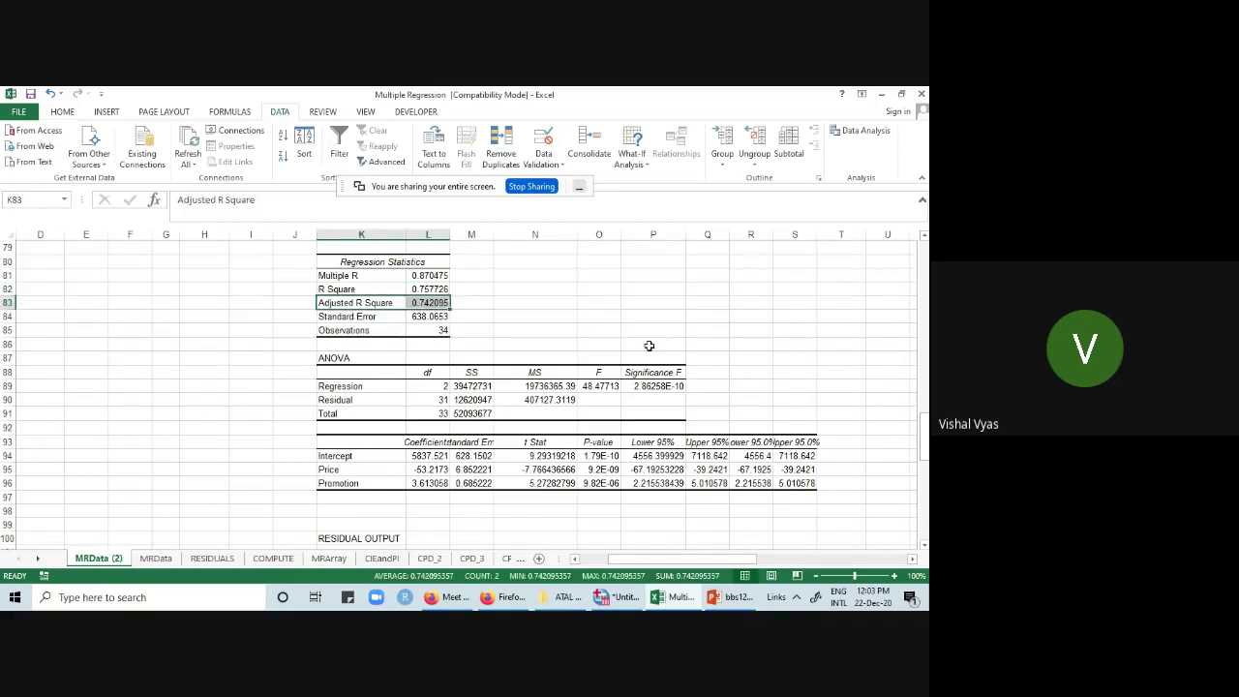
drag(440, 387, 605, 414)
click(678, 387)
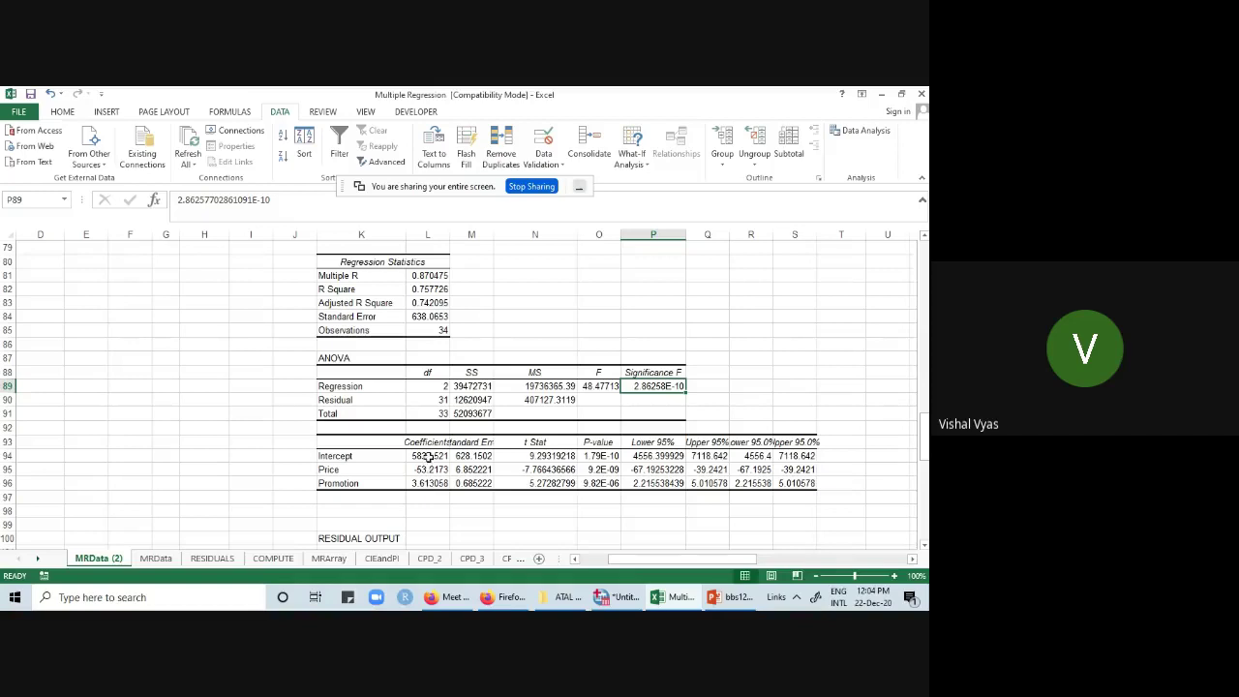
- Examine the Intercept, Price and Promotion coefficients in L94:L96
drag(427, 455, 428, 483)
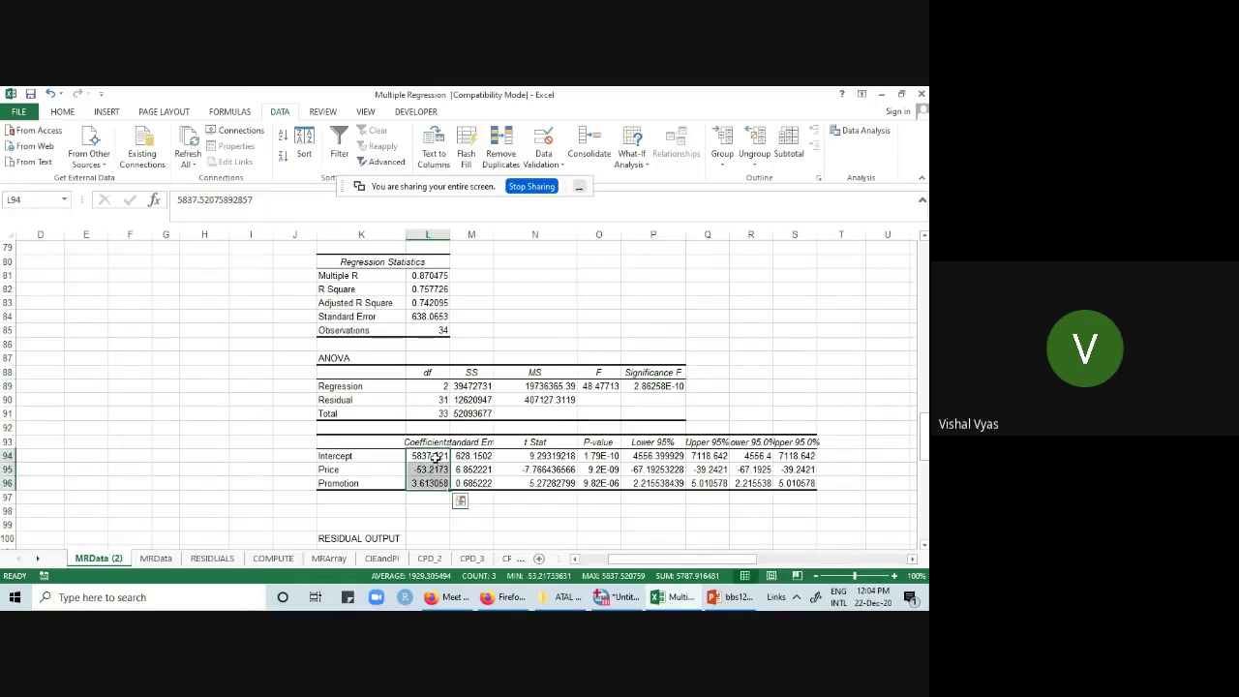
click(436, 457)
click(433, 466)
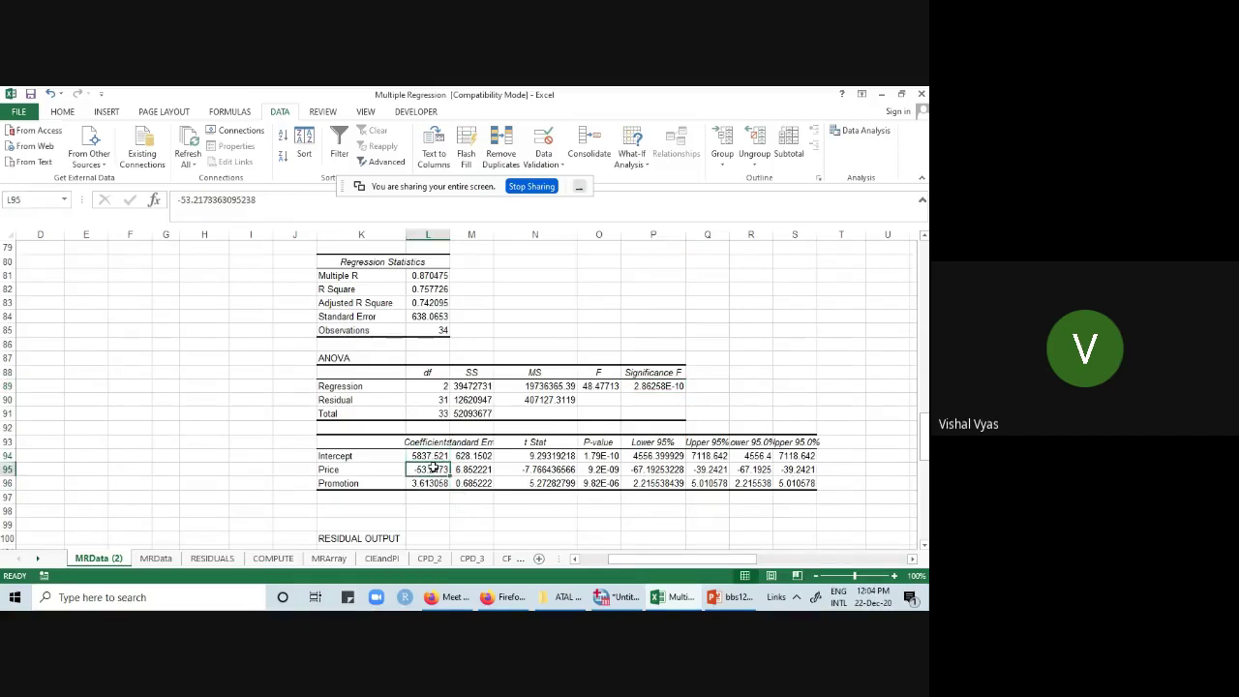
click(436, 482)
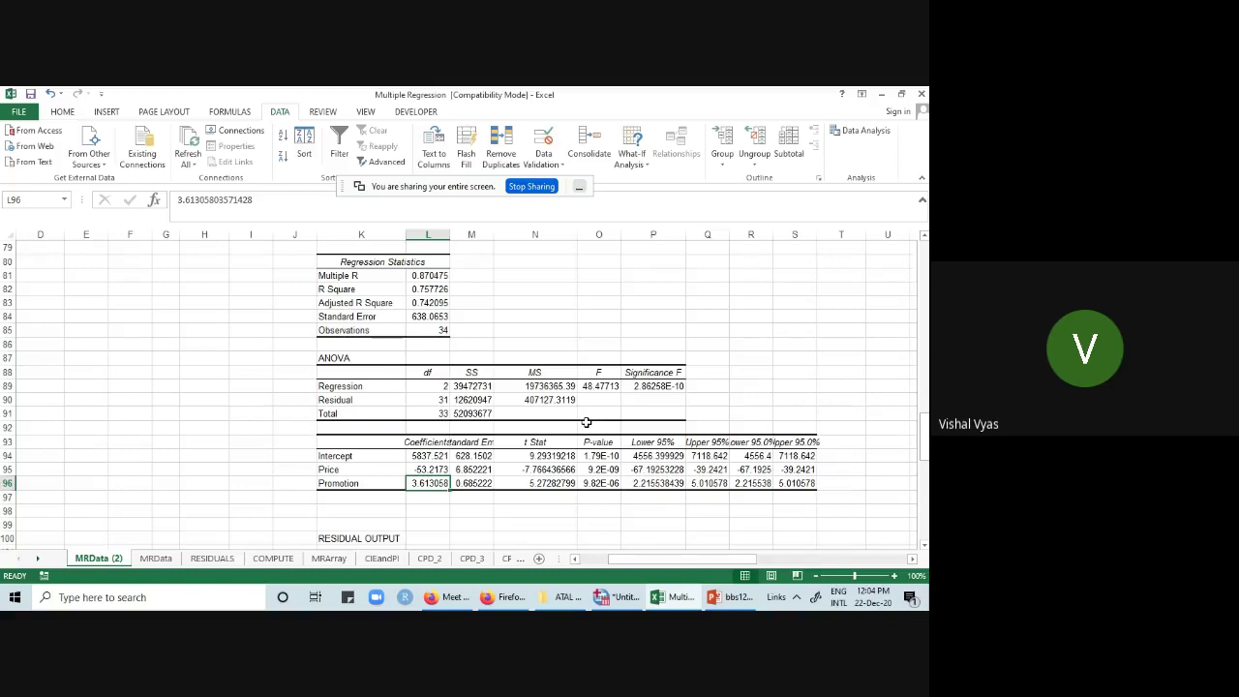
- Review the model's Significance F in P89 and the P-values in O94:O96, beginning with the Intercept
click(648, 389)
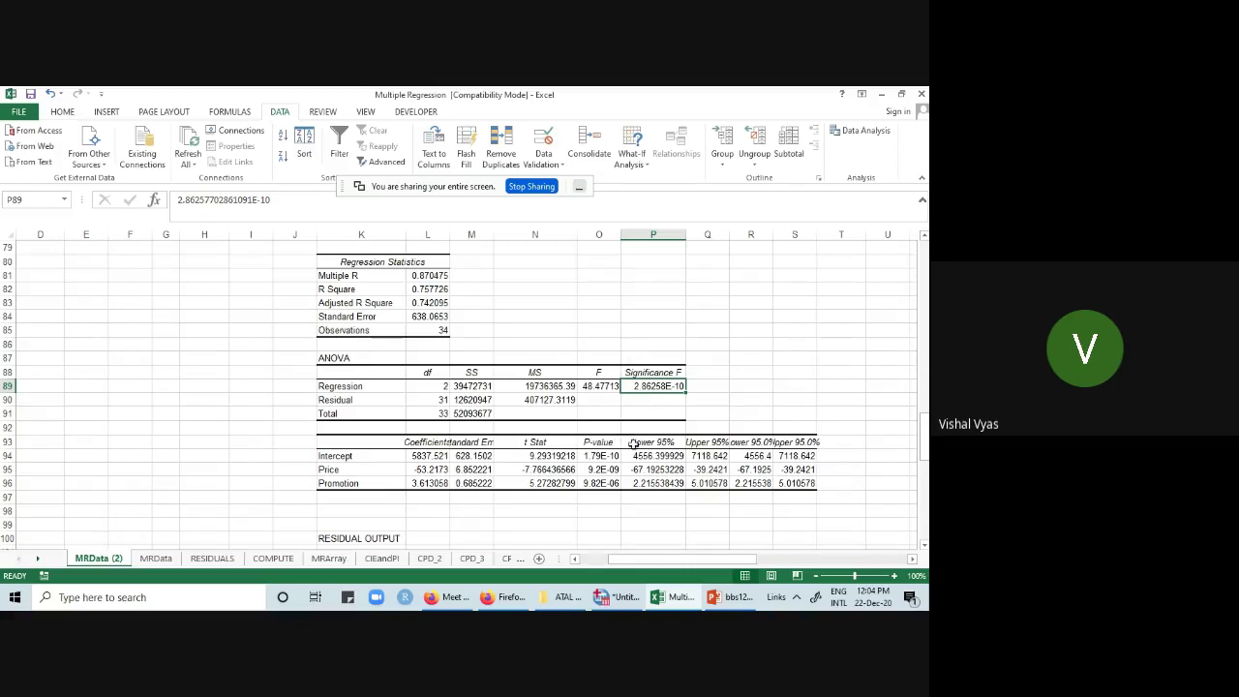
drag(610, 463, 610, 482)
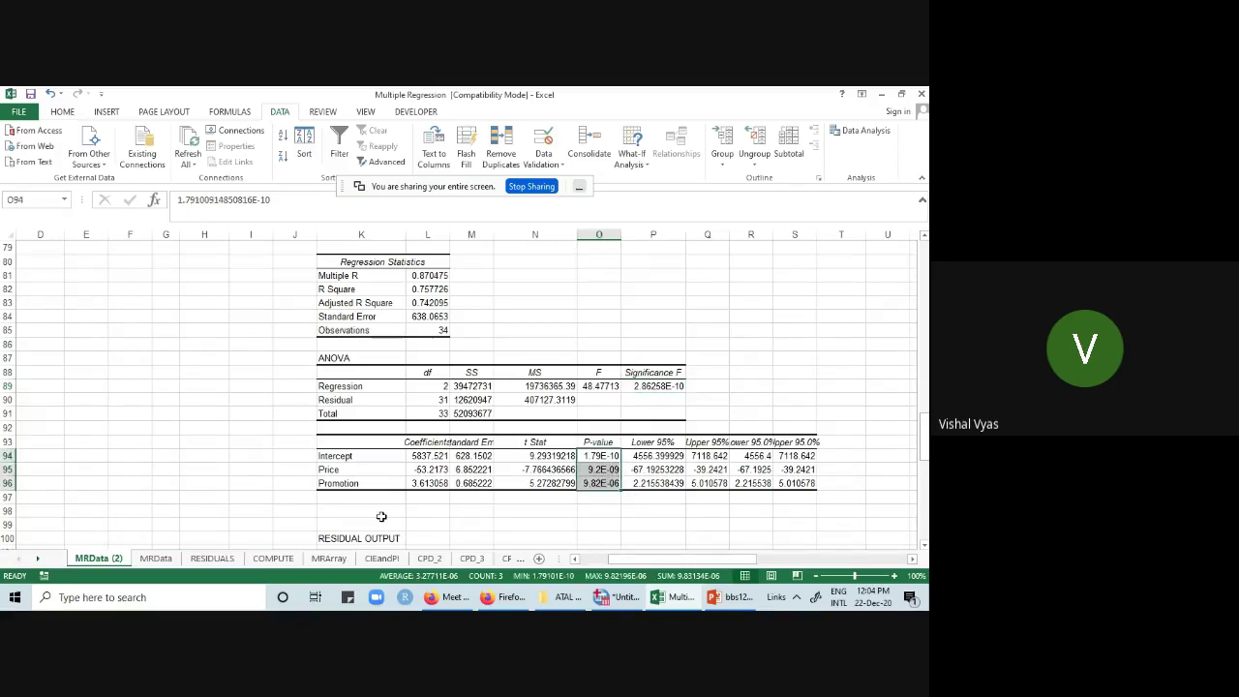
click(349, 457)
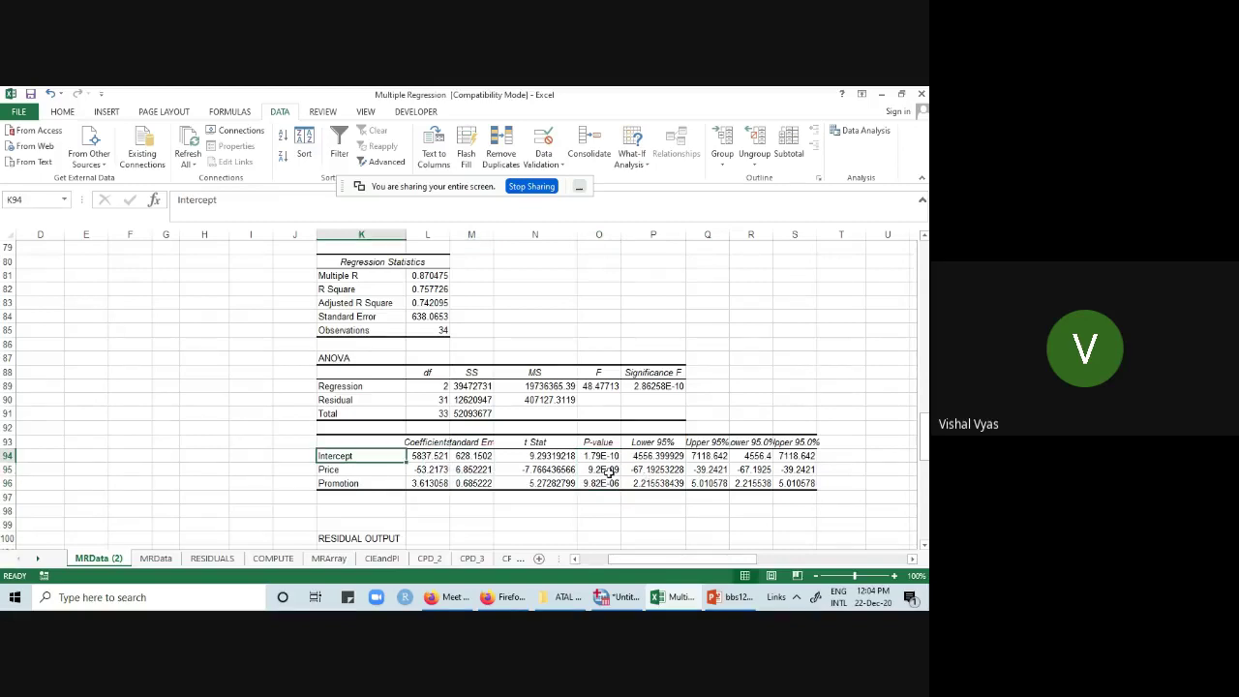
- Examine the P-values of Price and Promotion in O95:O96 alongside the regression summary output
drag(608, 471, 610, 485)
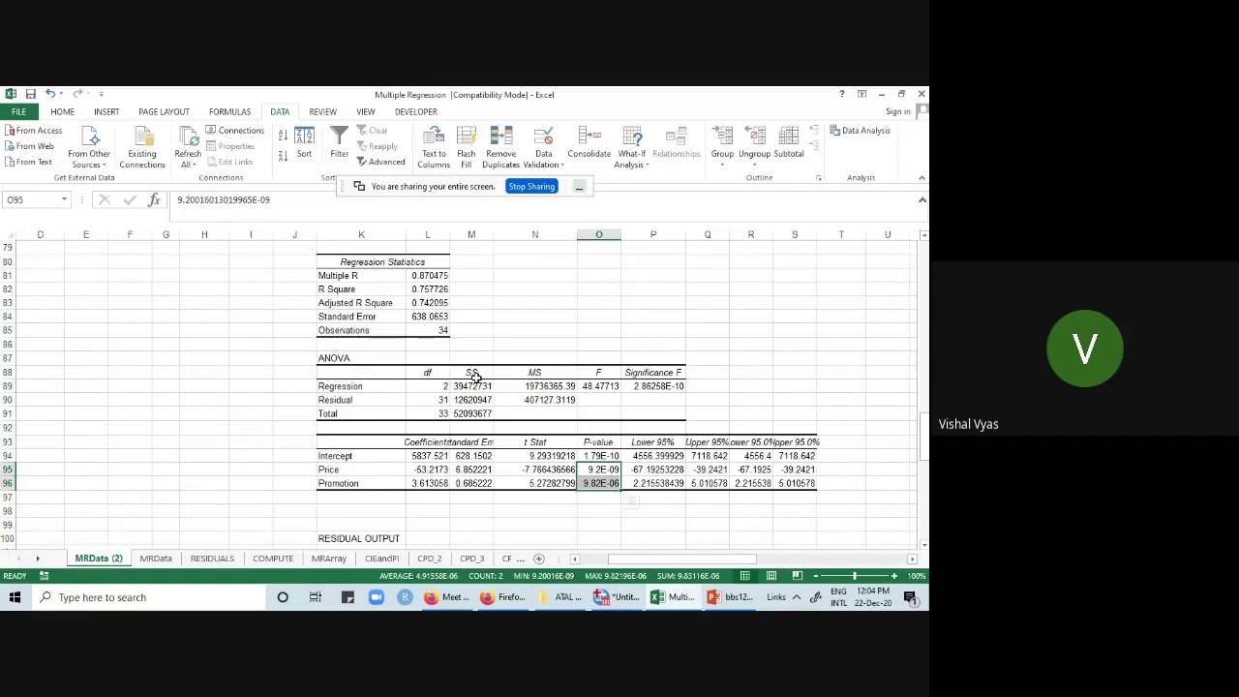
scroll(474, 376, down, 2)
scroll(581, 349, up, 3)
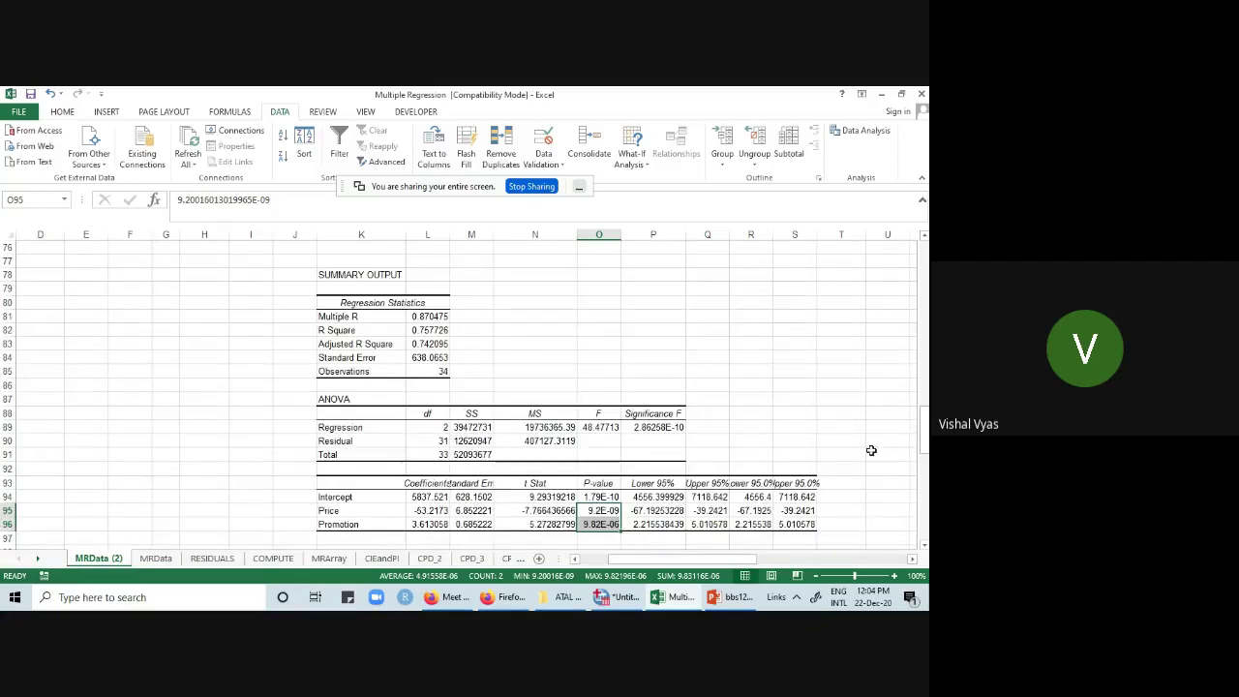
- Switch to the PowerPoint deck and advance to the Interpretation of the Slope and the Intercept slide
click(742, 606)
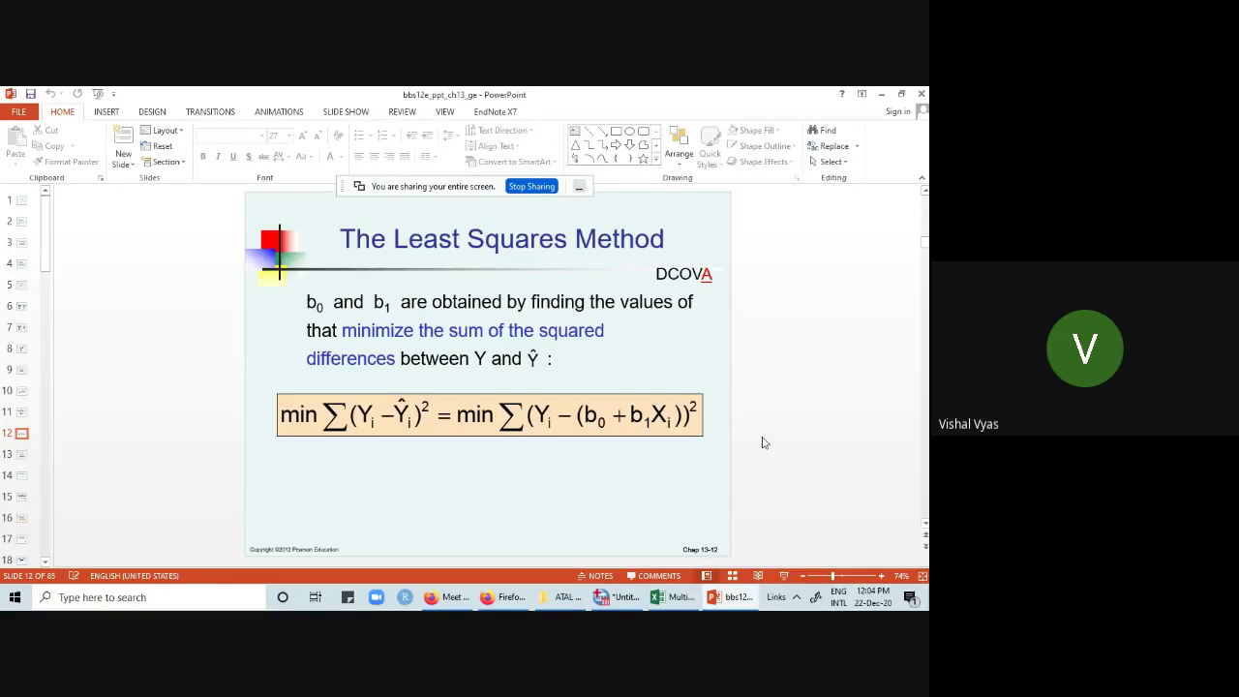
scroll(765, 438, down, 1)
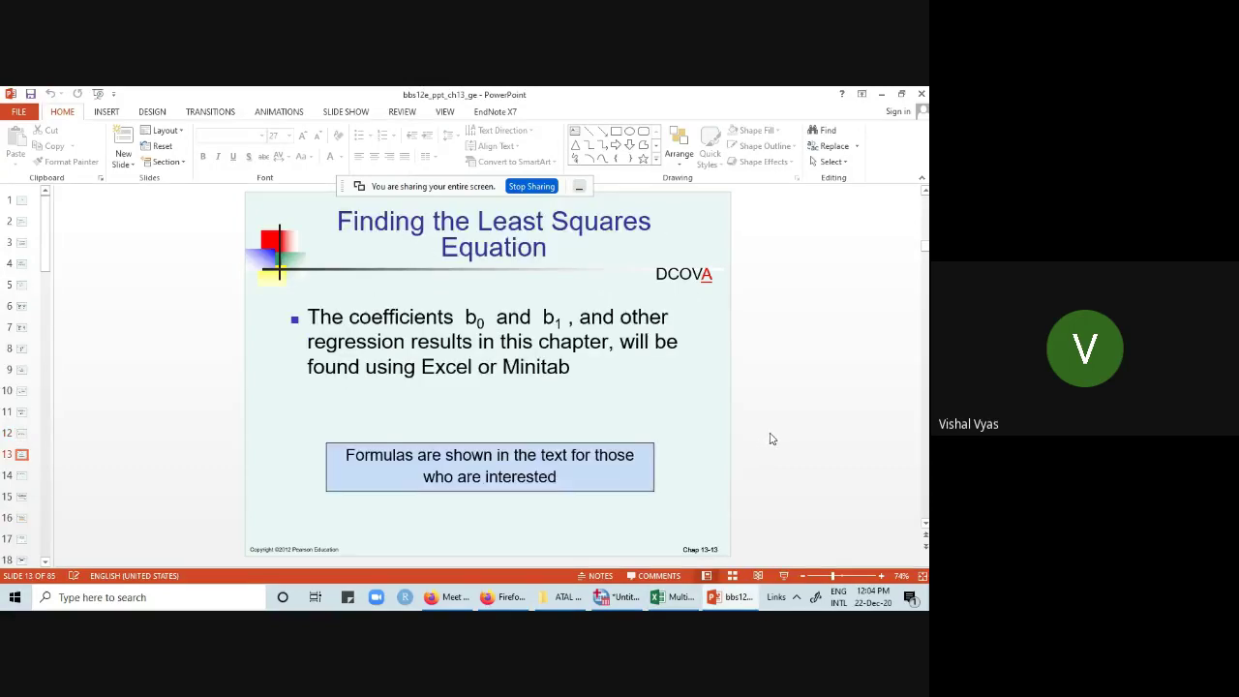
scroll(772, 439, down, 1)
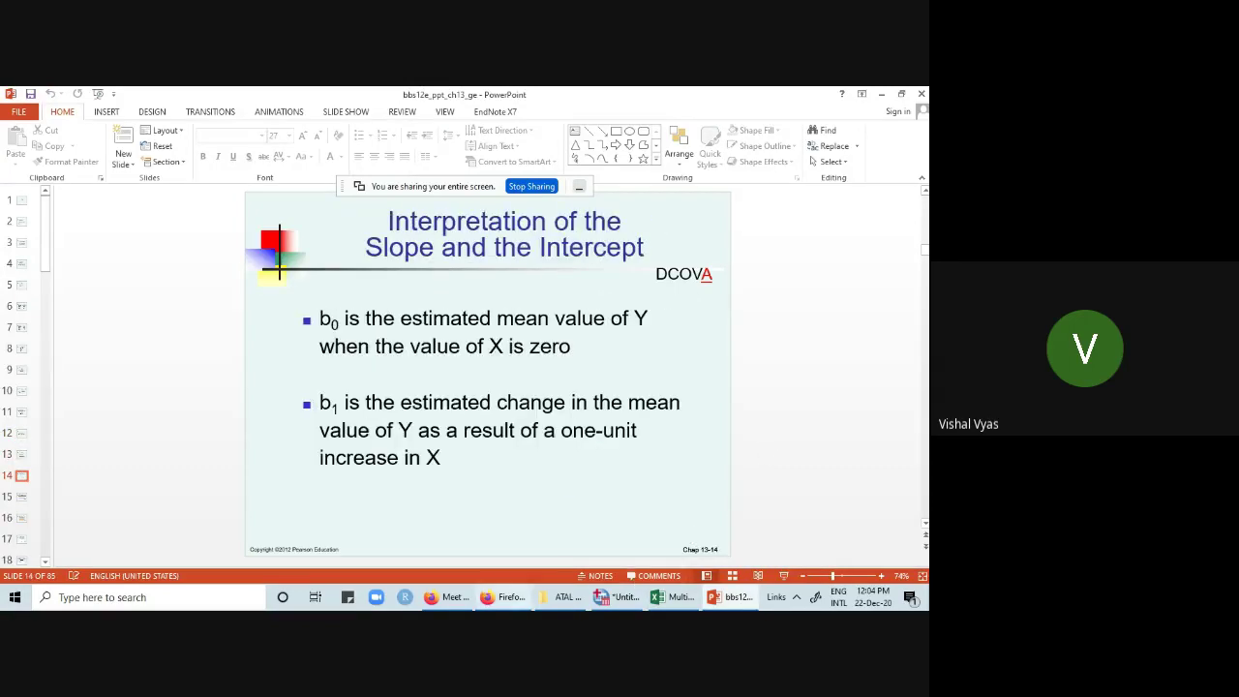
- Switch to the Google Meet call, mute the microphone, and return to the PowerPoint deck
click(462, 600)
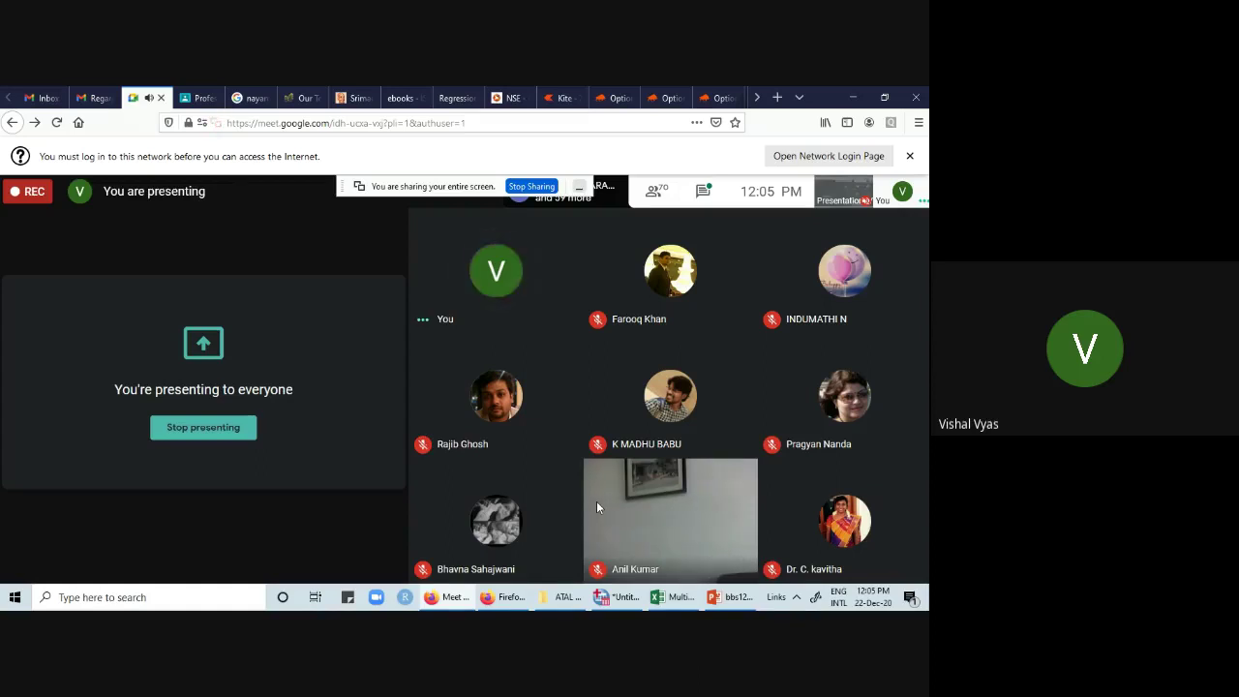
mouse_move(630, 541)
click(387, 560)
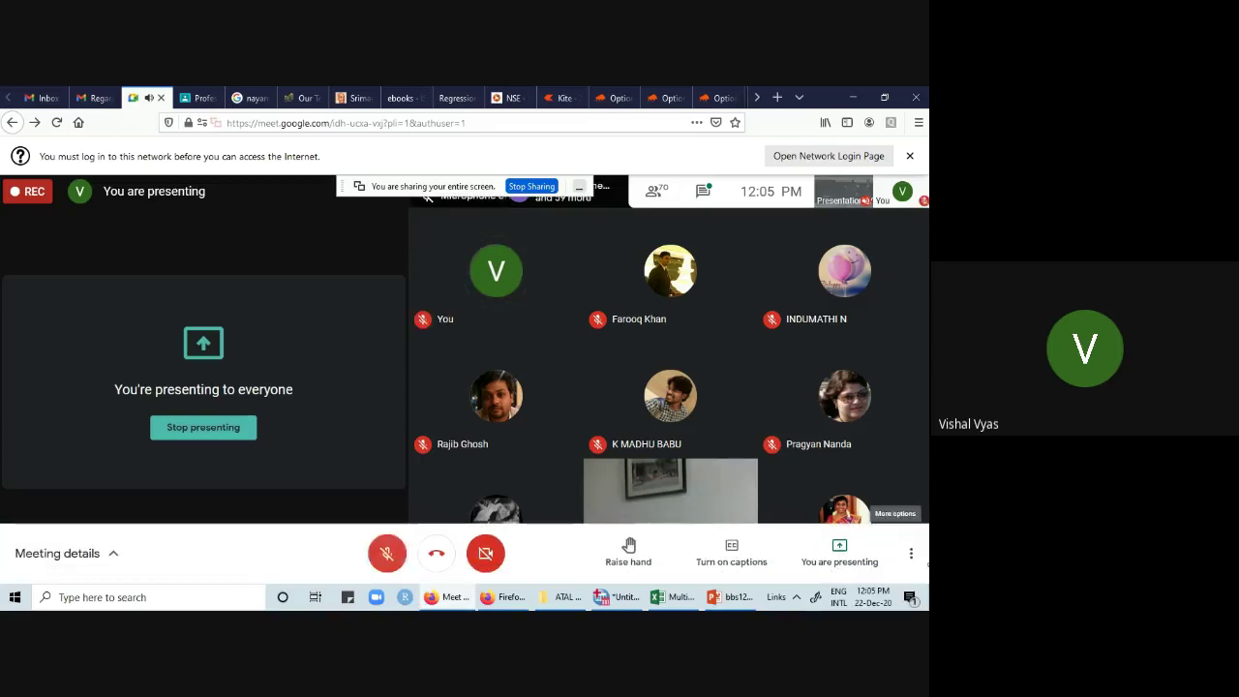
mouse_move(733, 598)
click(718, 520)
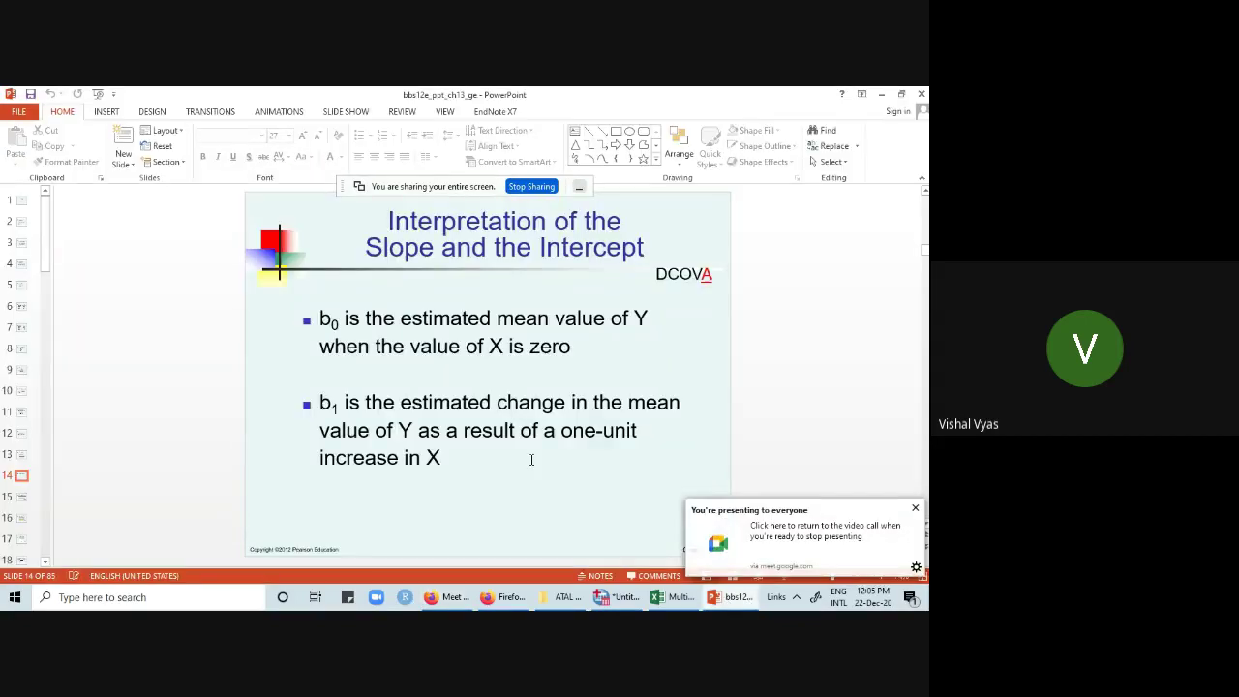
- Review the slides on b0 interpretation, coefficient of determination and standard error of estimate, through to Assumptions of Regression L.I.N.E
scroll(532, 463, down, 2)
scroll(531, 463, down, 7)
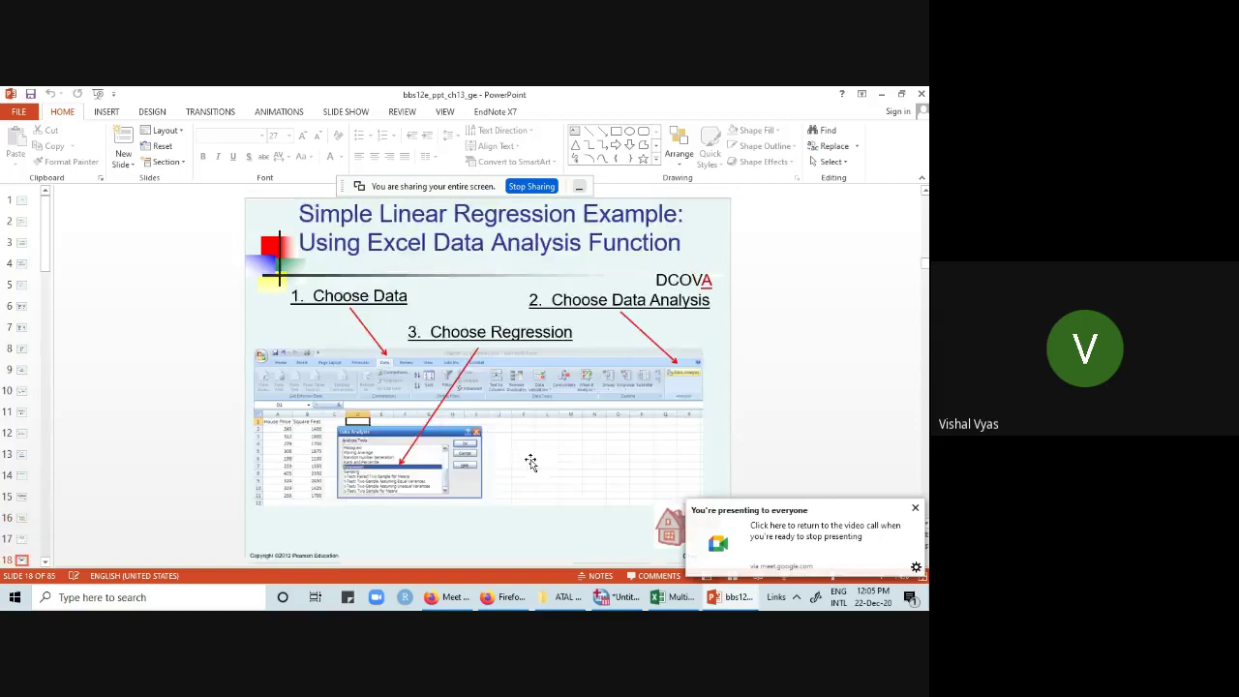
scroll(532, 463, down, 8)
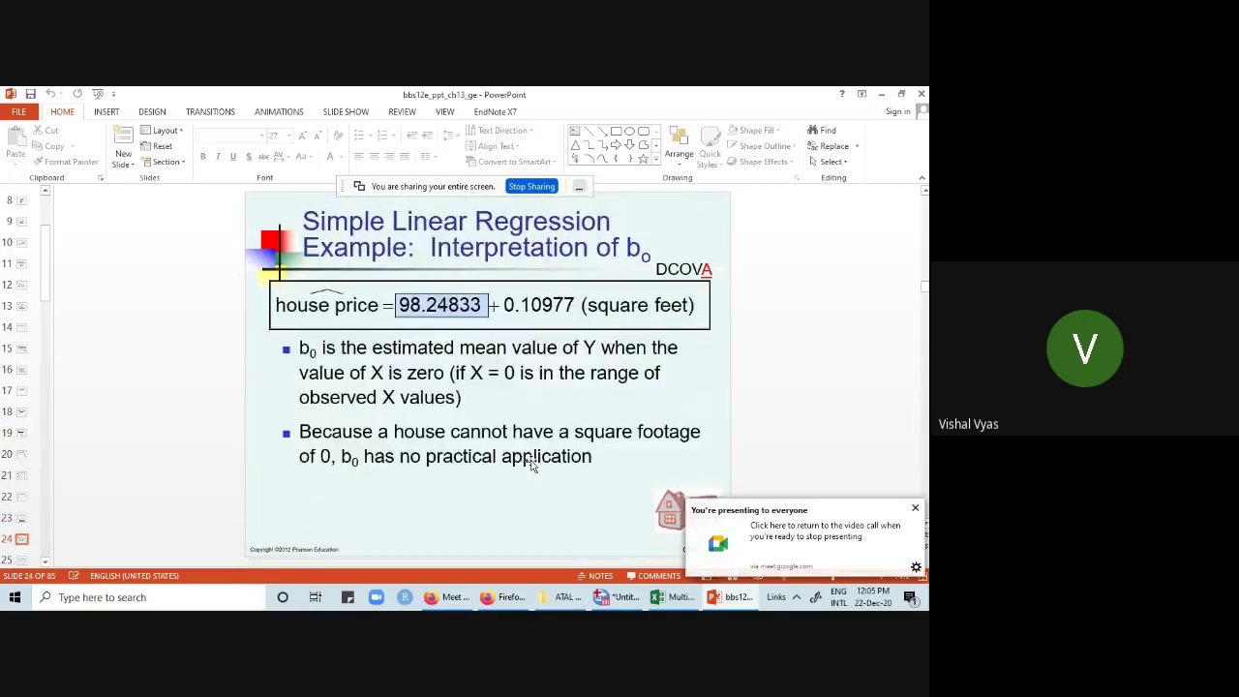
scroll(532, 463, down, 1)
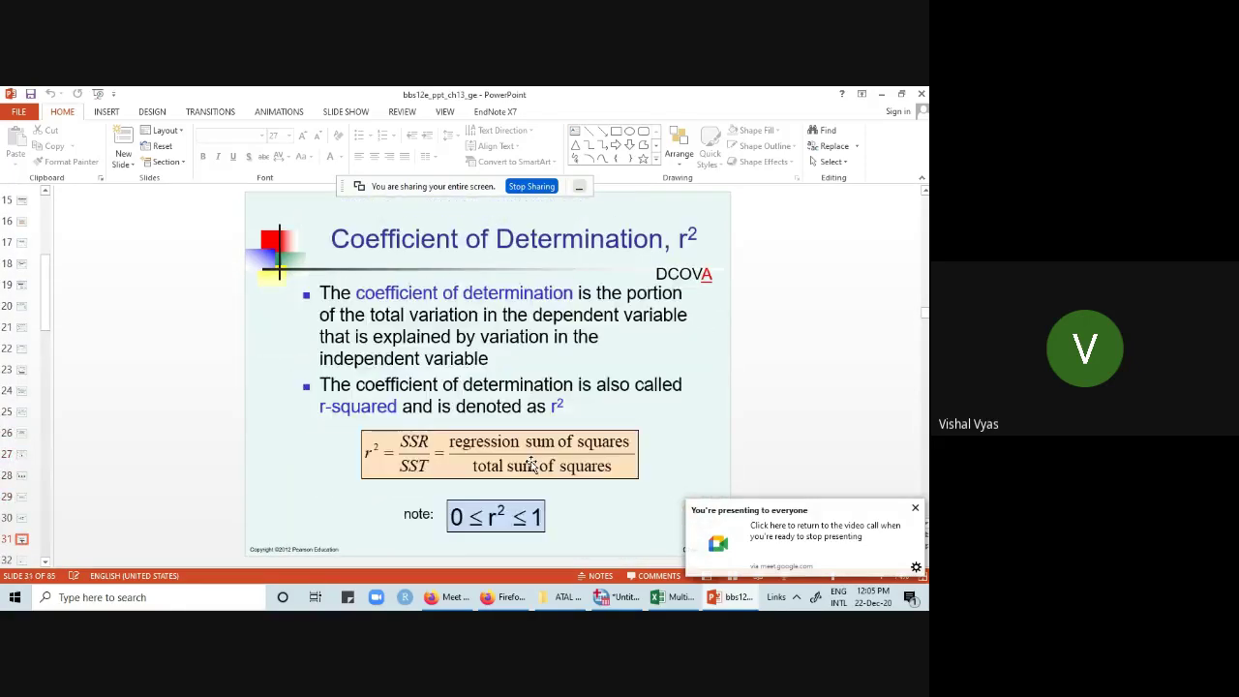
scroll(531, 463, down, 2)
scroll(532, 463, up, 1)
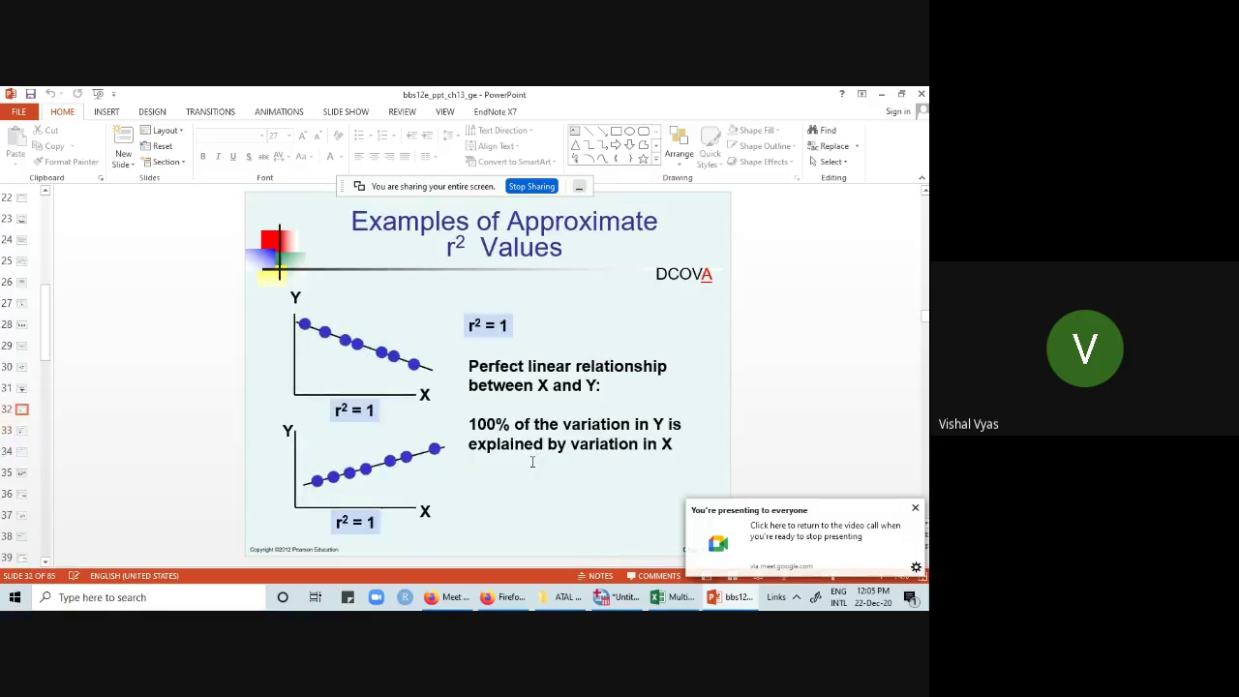
scroll(532, 463, down, 2)
scroll(531, 463, up, 1)
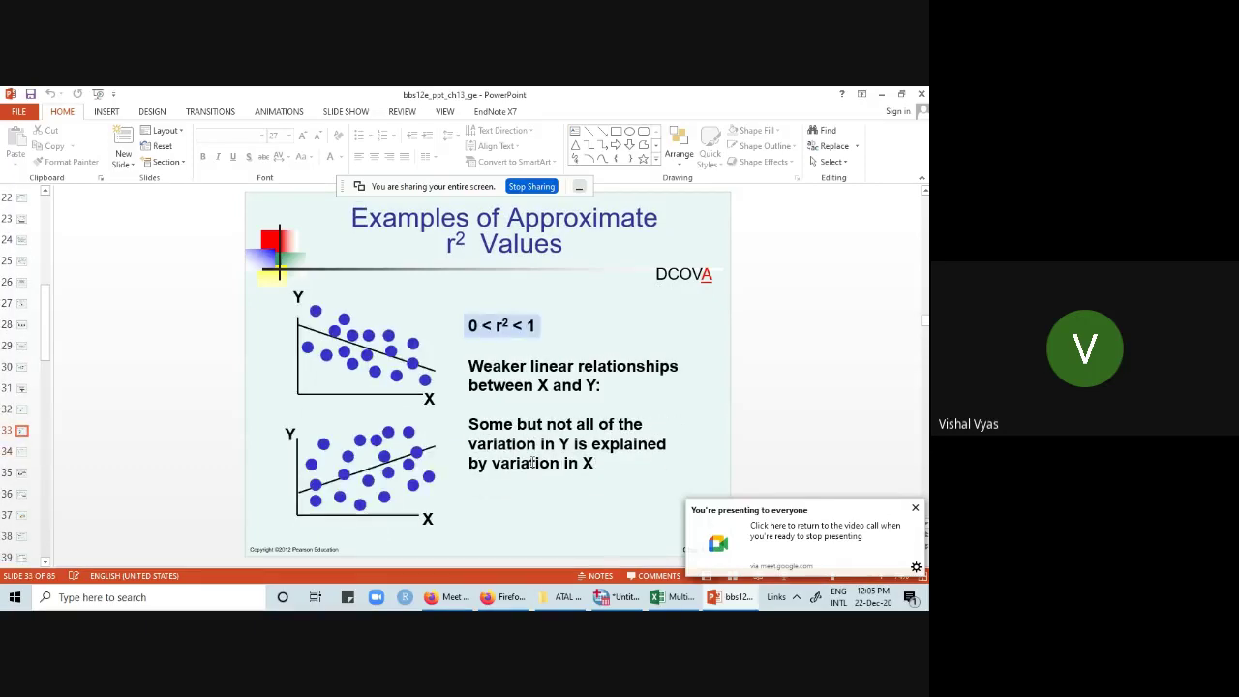
scroll(531, 463, down, 4)
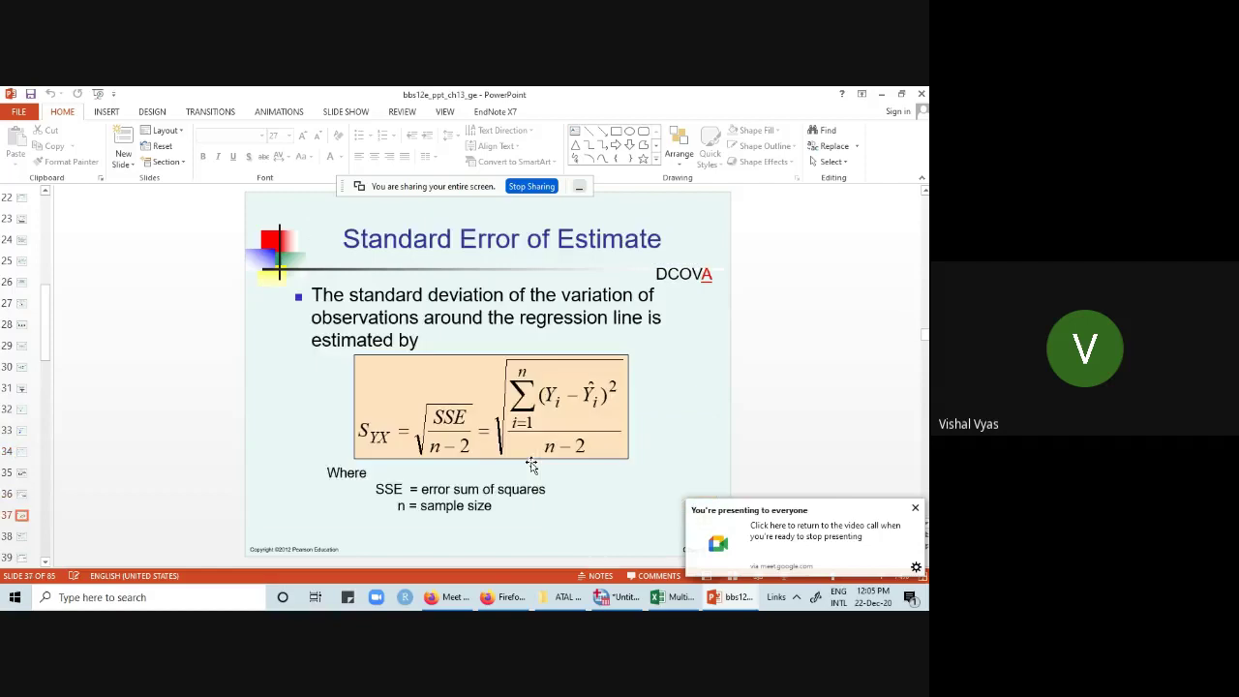
scroll(532, 465, down, 1)
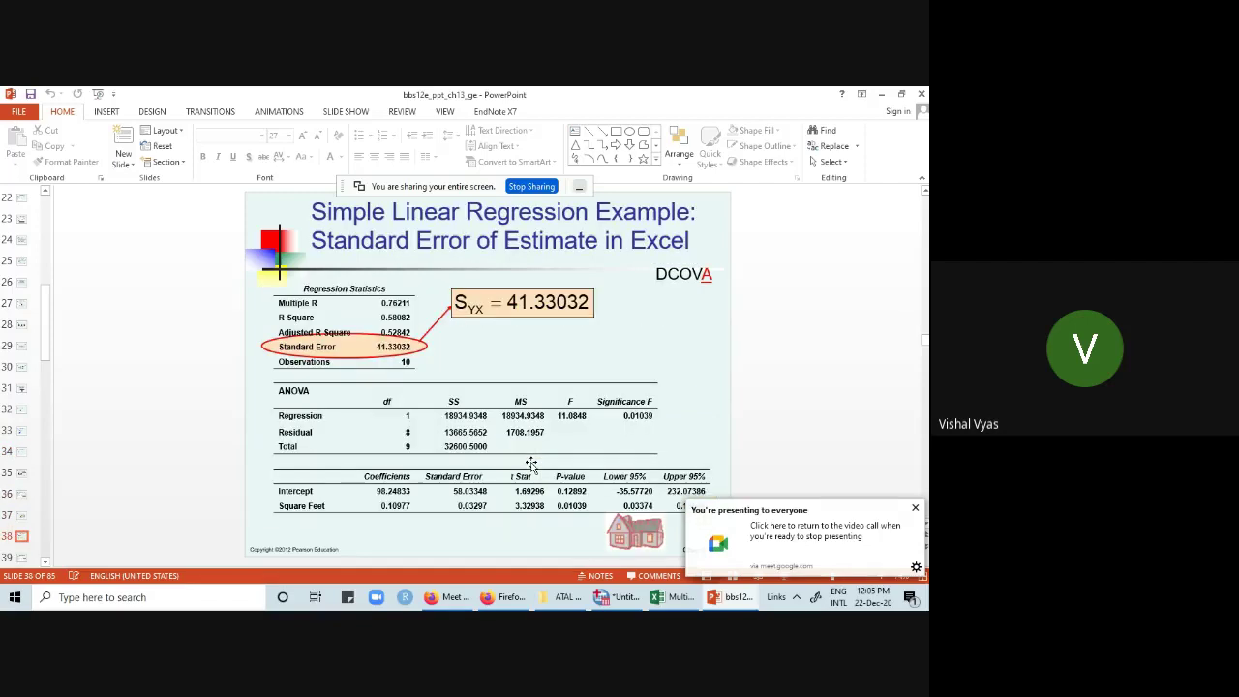
scroll(532, 463, down, 3)
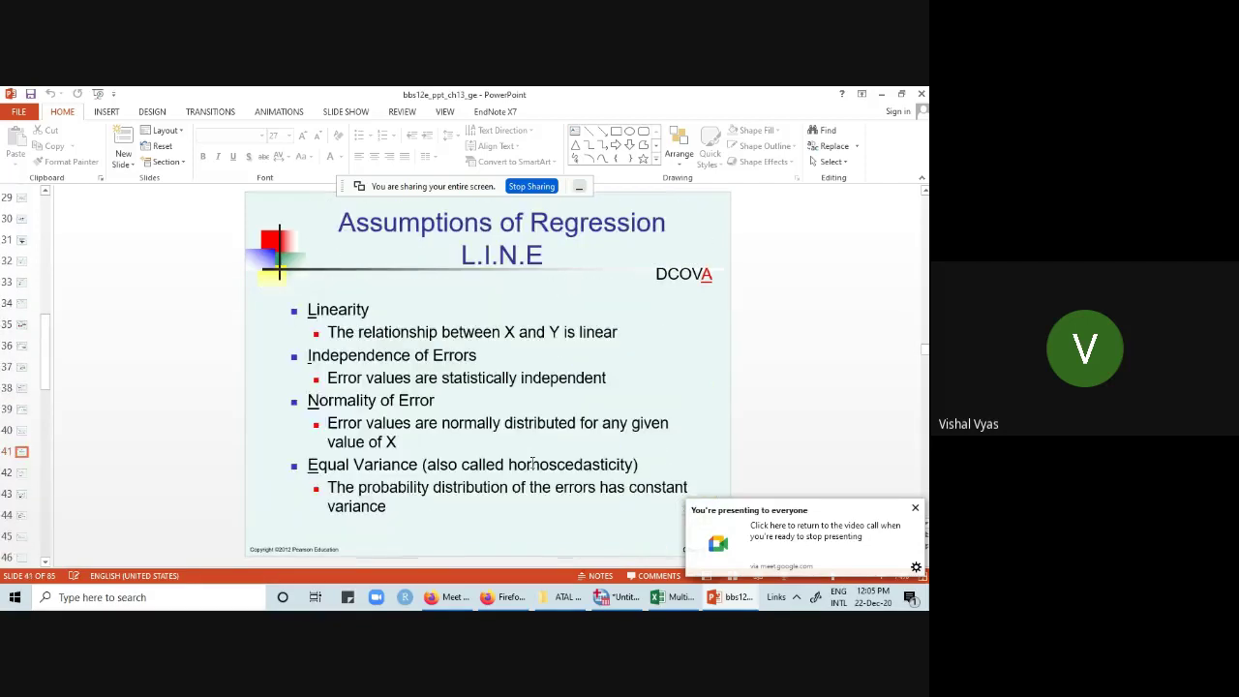
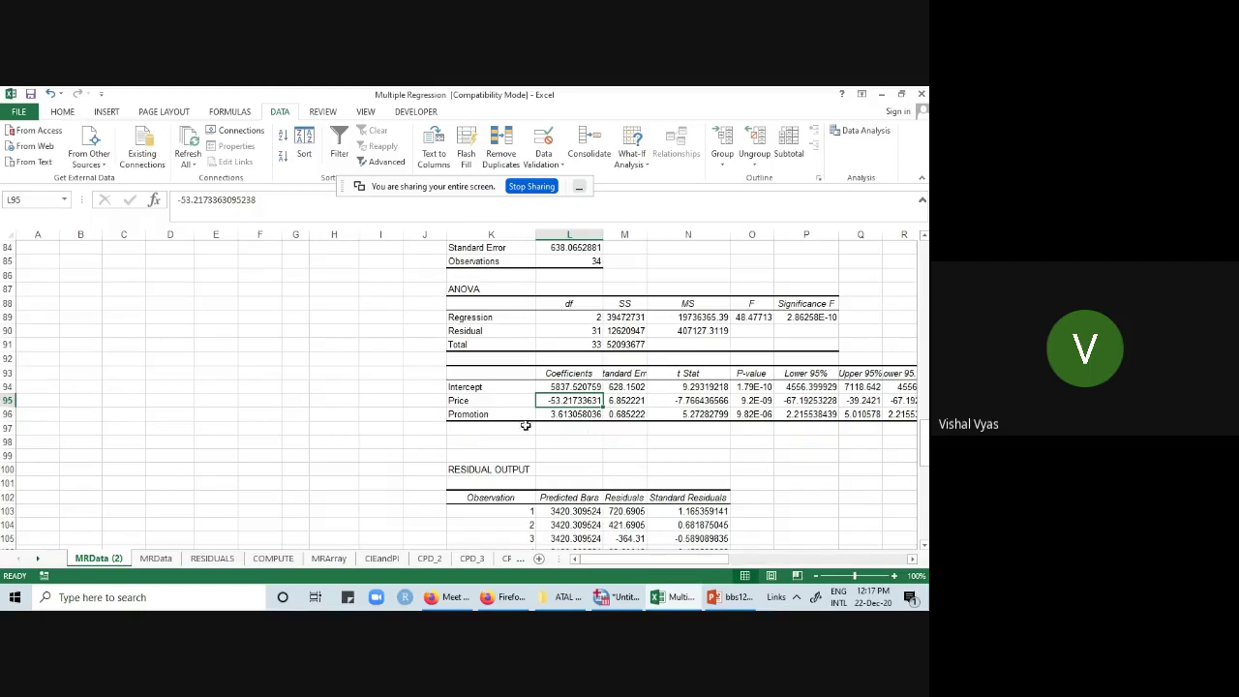
- Examine the coefficients in L94:L96, comparing the Price row with the Promotion row
click(566, 414)
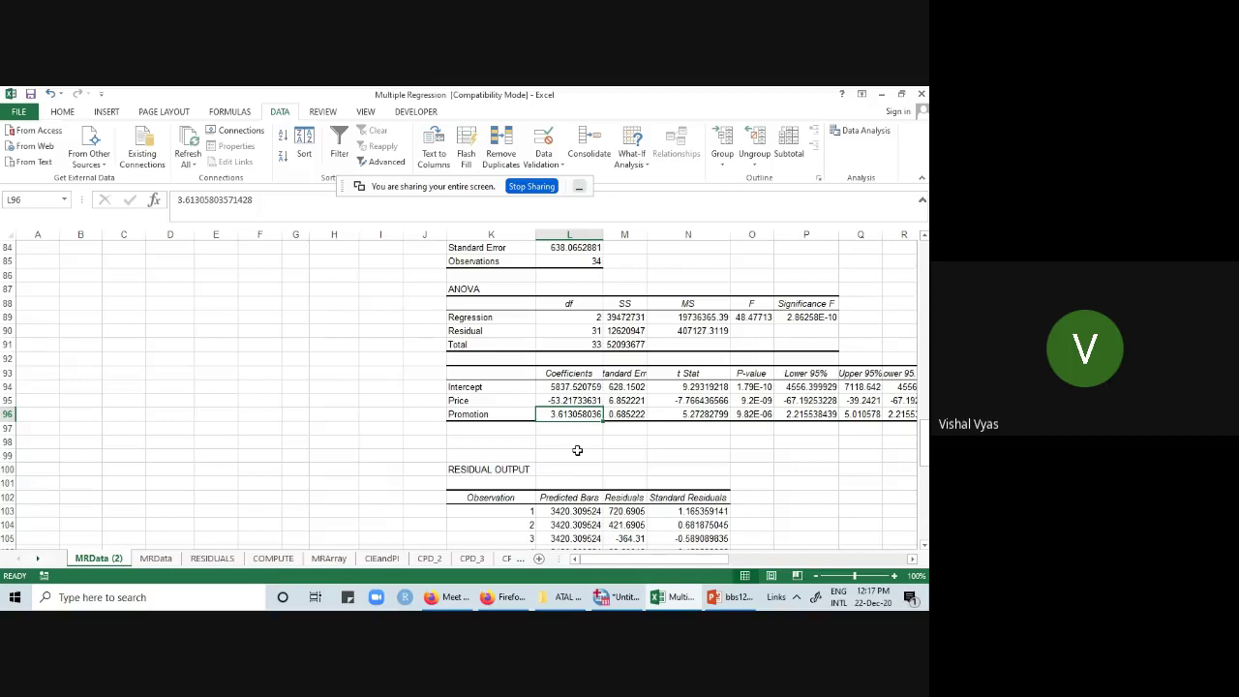
drag(572, 387, 576, 414)
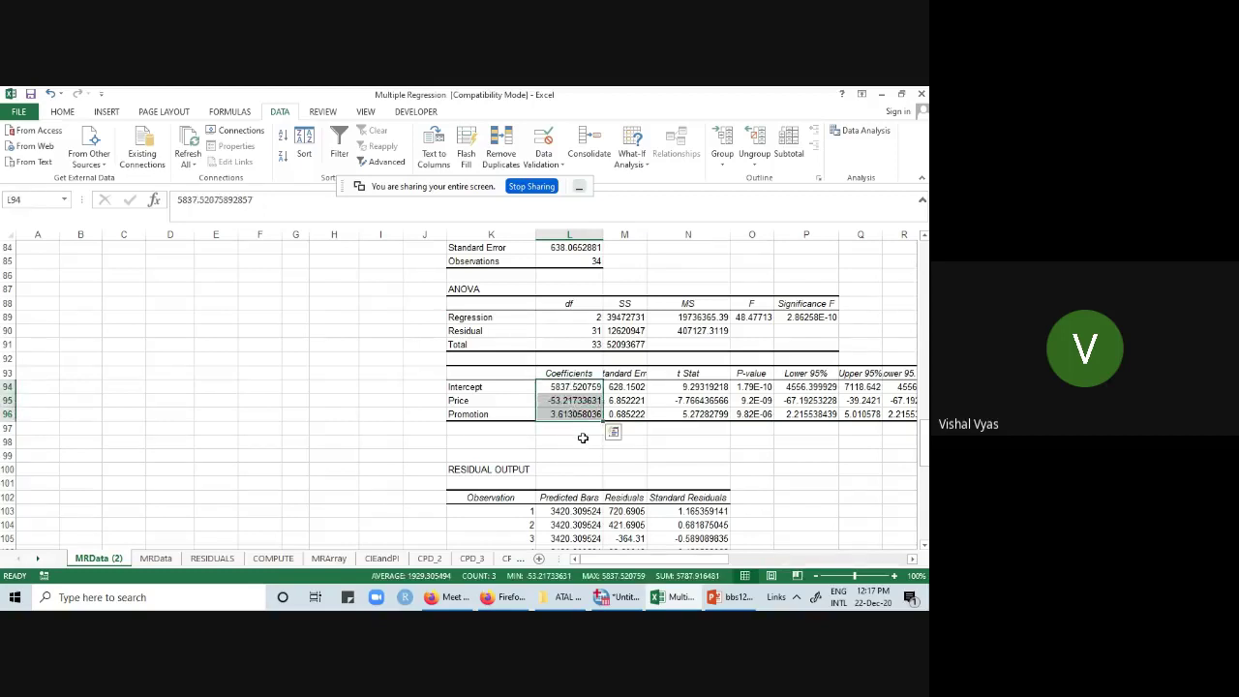
drag(484, 405, 546, 404)
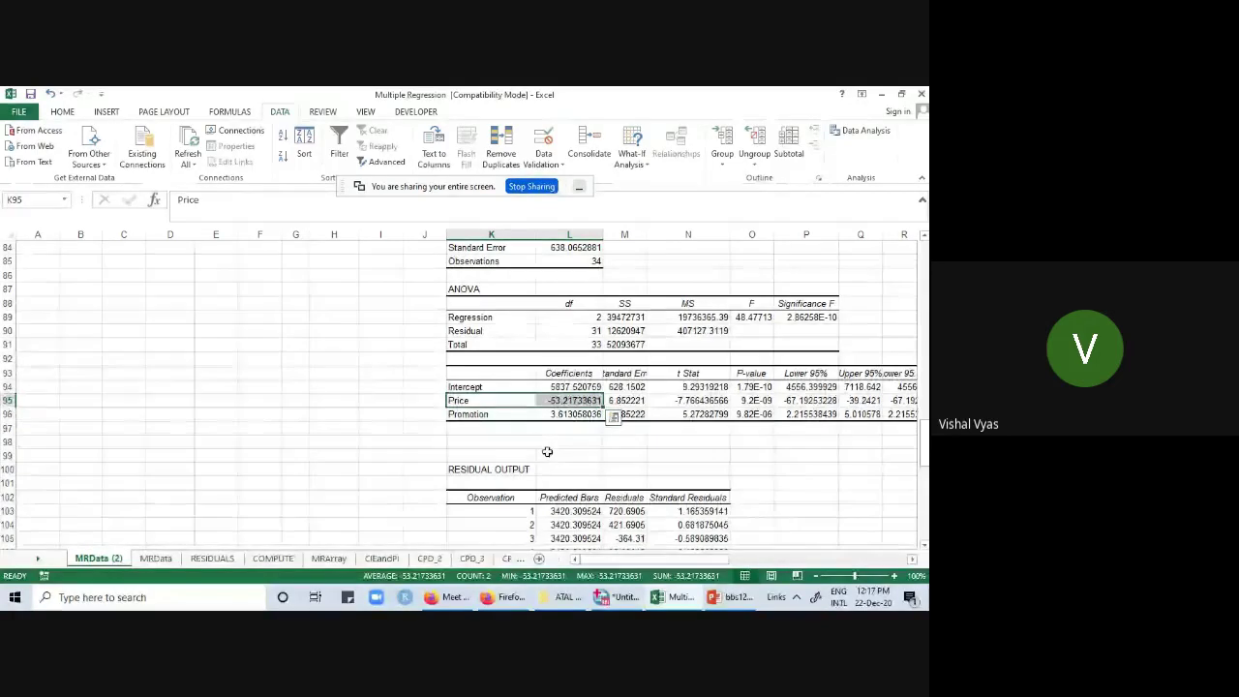
drag(492, 416, 569, 423)
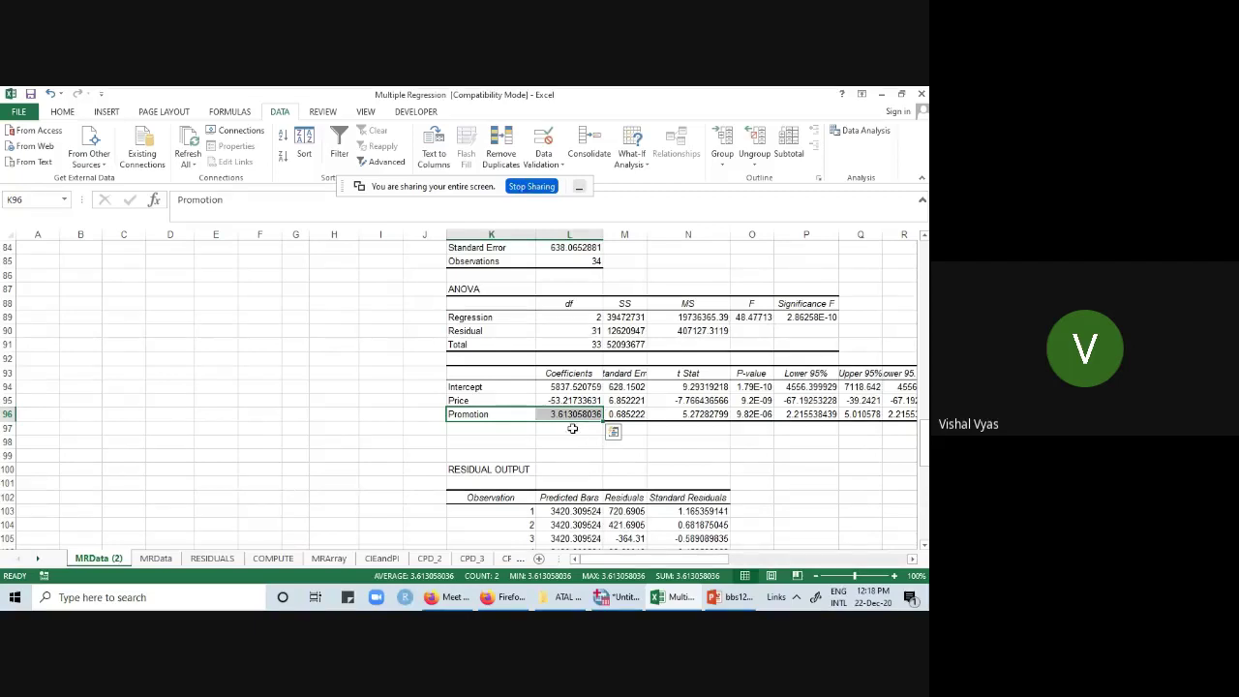
click(507, 418)
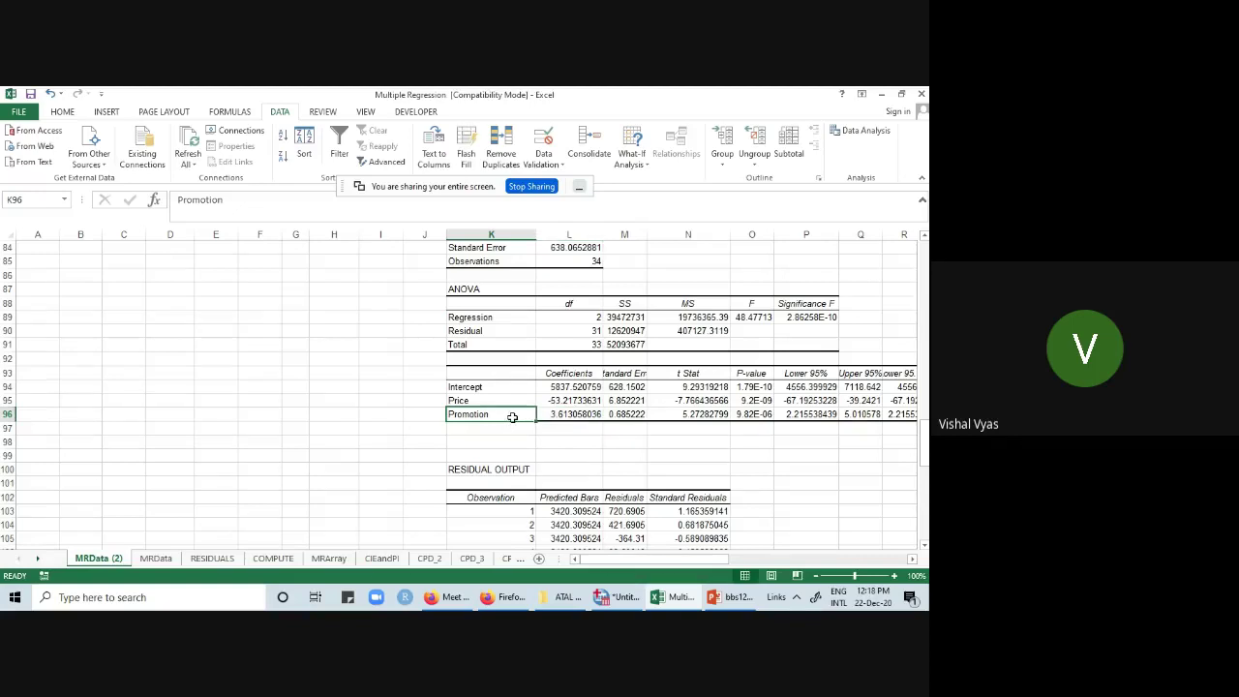
click(568, 417)
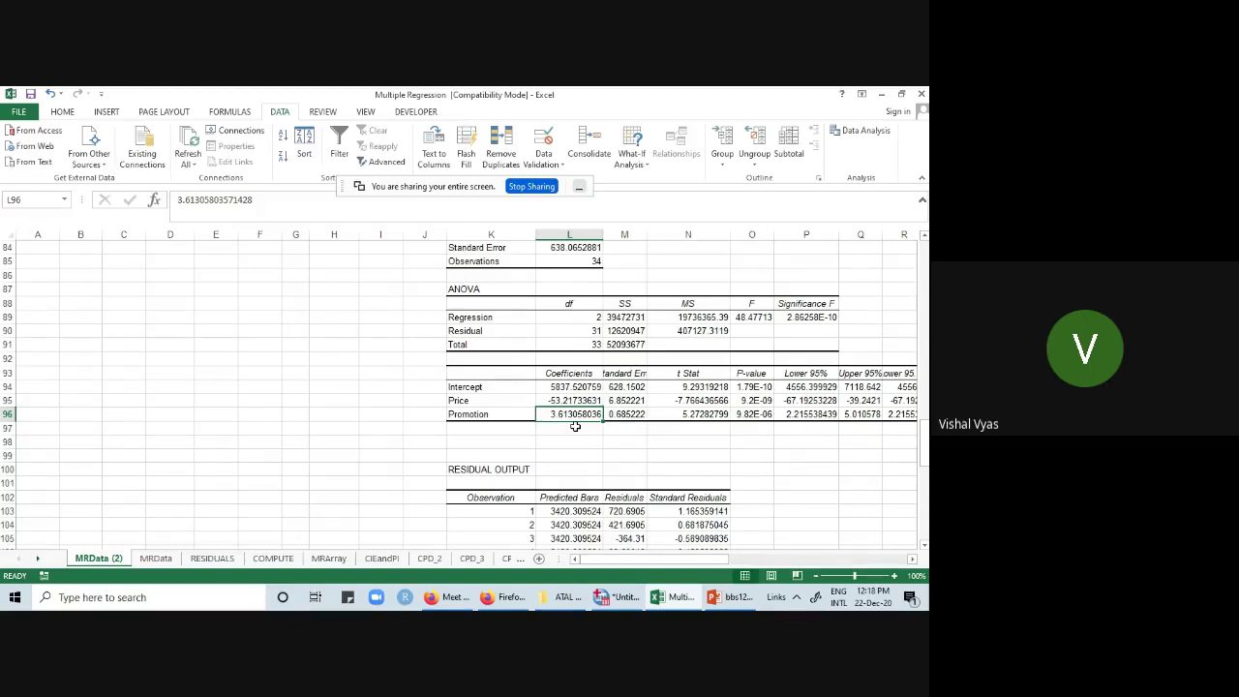
- Auto-fit column M to show the full Standard Error heading, and review the Coefficients column L93:L96
click(586, 387)
drag(585, 374, 580, 413)
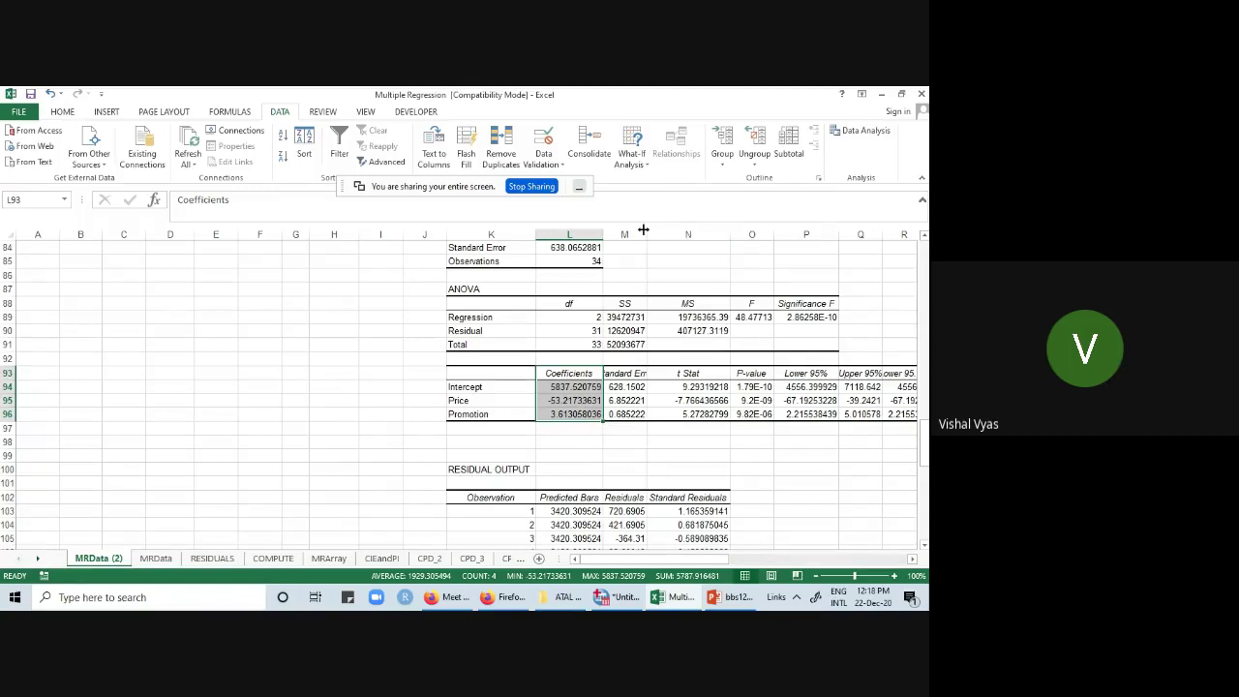
double_click(646, 234)
drag(584, 375, 586, 411)
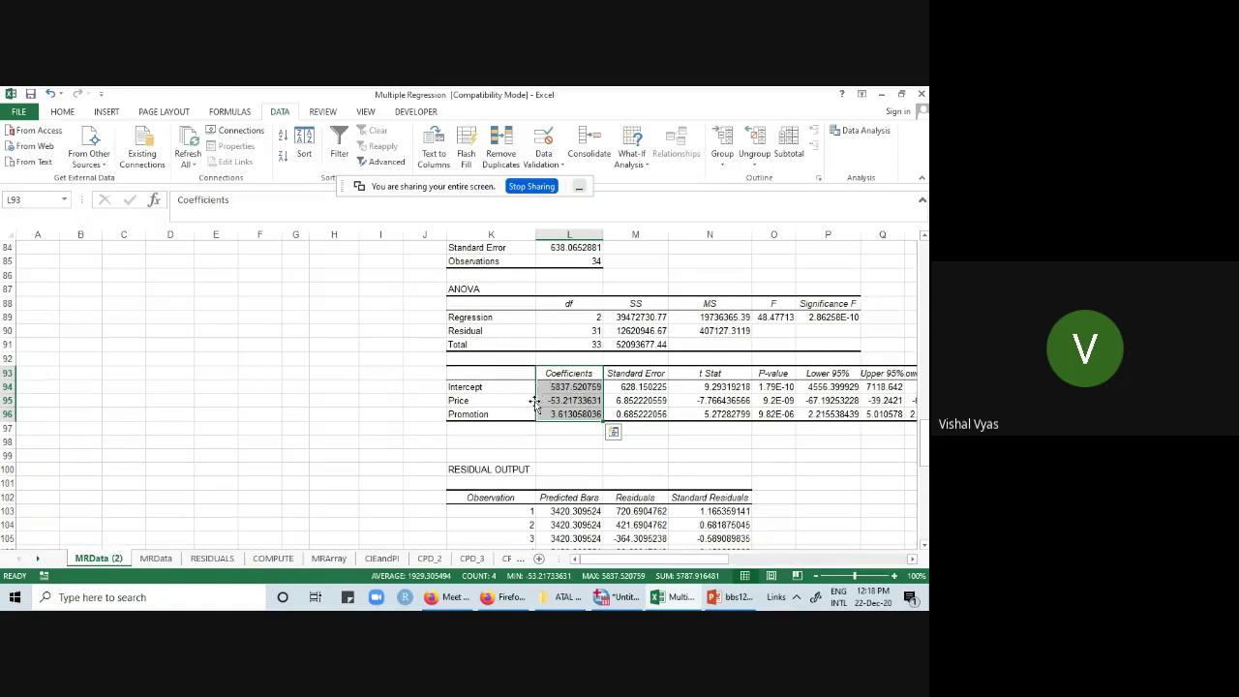
- Examine the two predictors, Price and Promotion, with their coefficients in K95:L96
drag(496, 400, 582, 419)
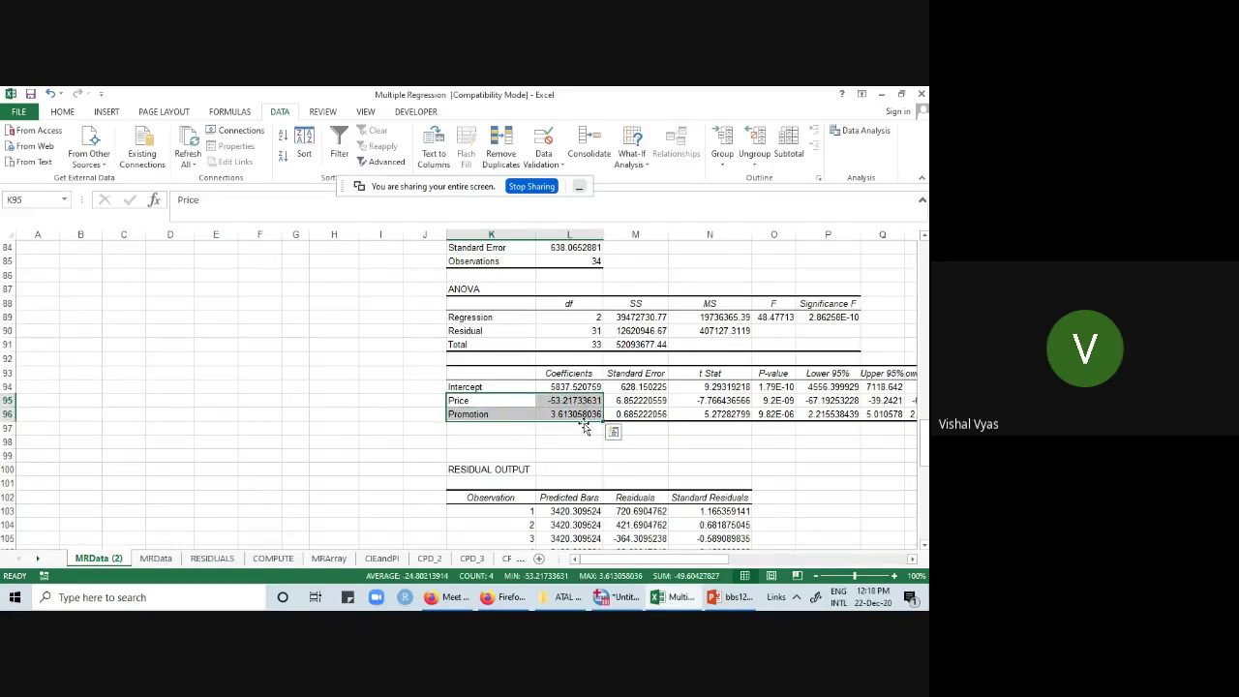
click(590, 443)
click(578, 400)
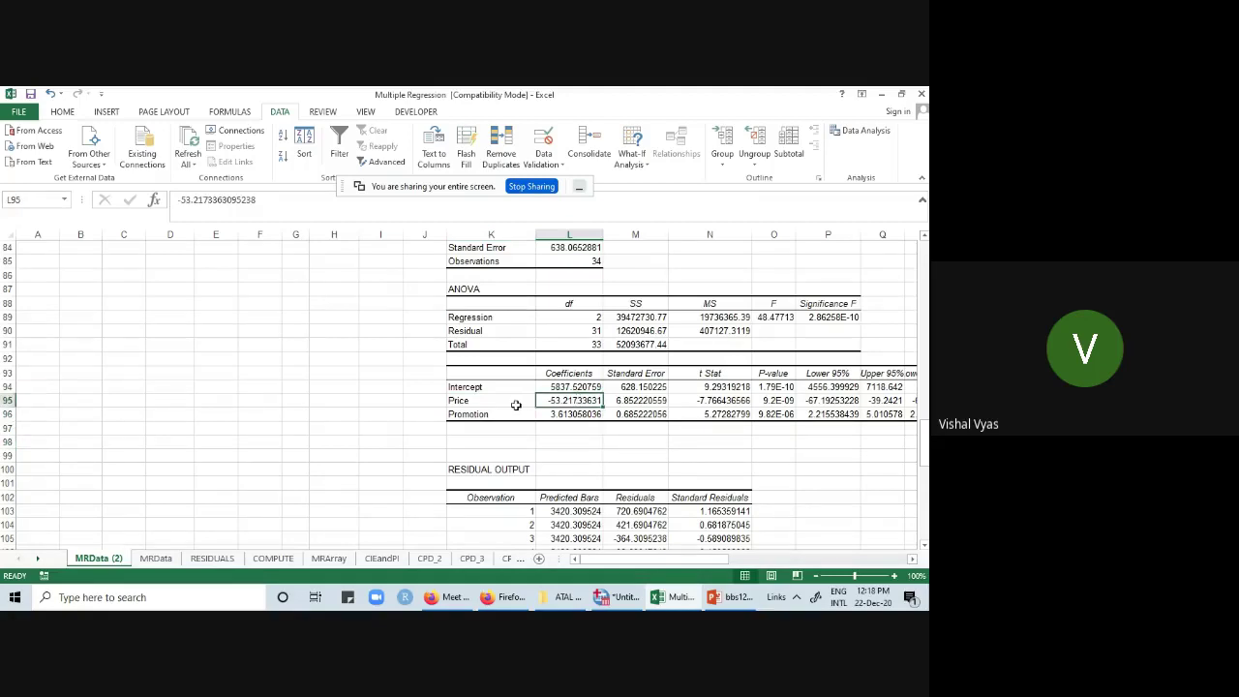
click(517, 404)
click(521, 414)
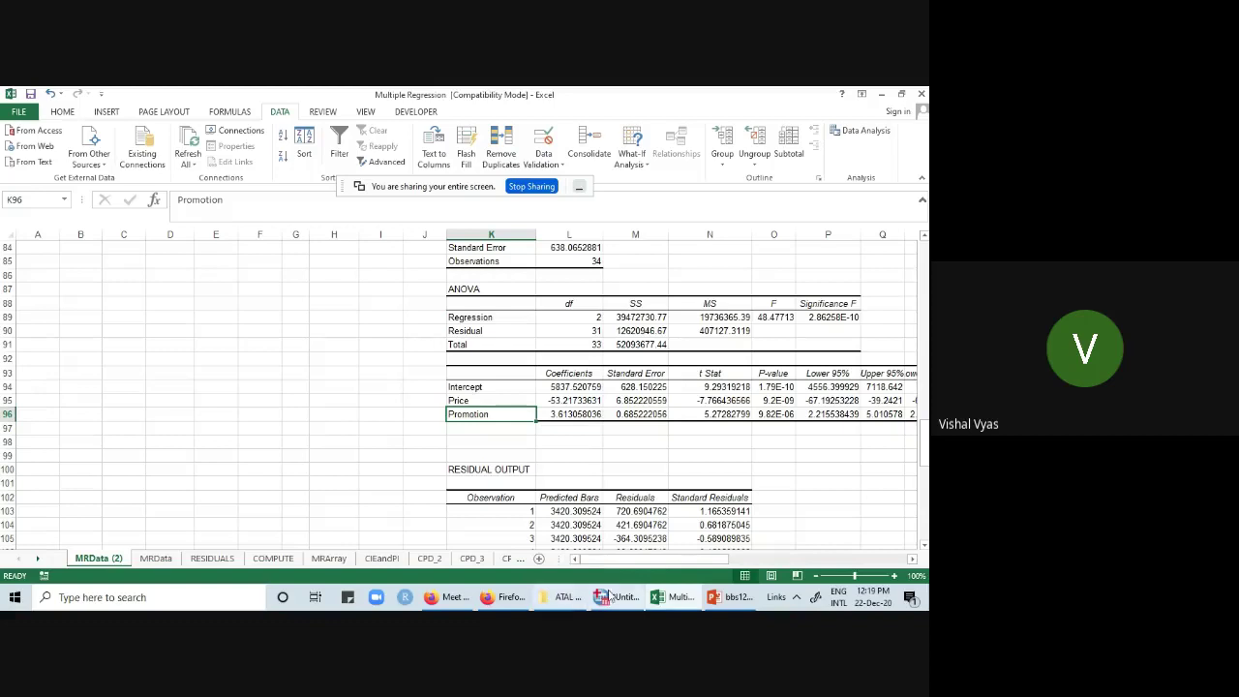
- Try to copy the entire Bars, Price and Promotion columns F:H and paste them at A161
mouse_move(666, 604)
scroll(306, 446, up, 18)
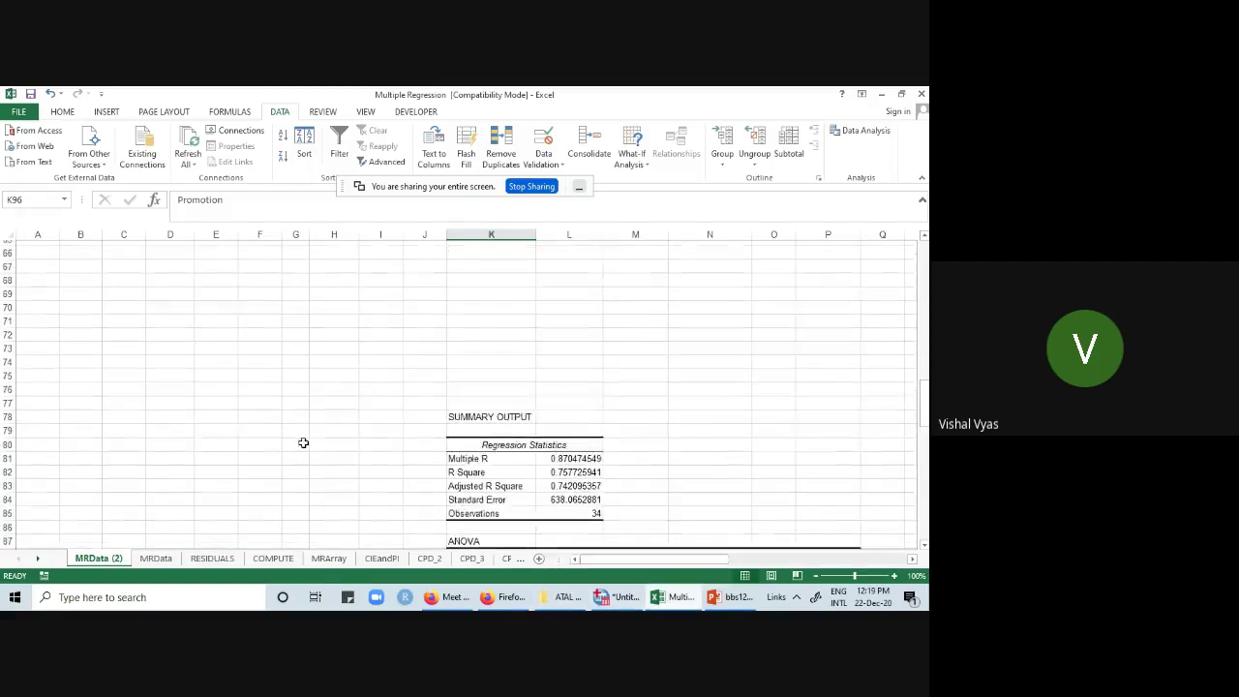
scroll(310, 451, up, 10)
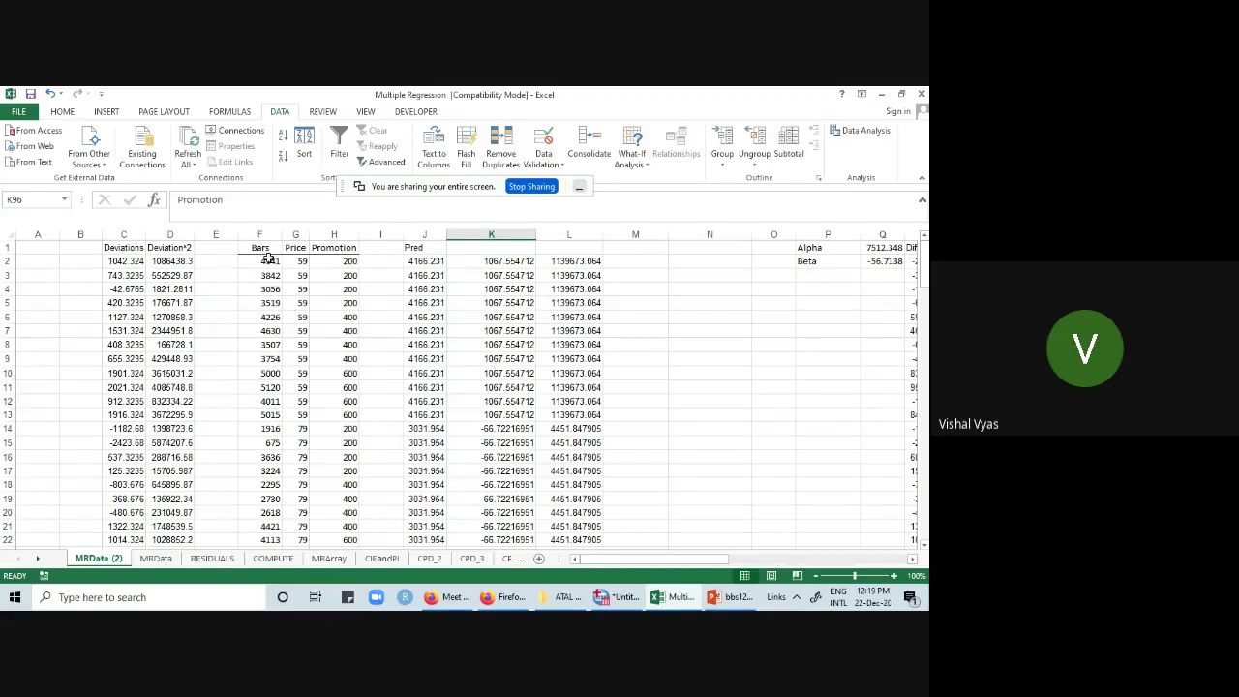
drag(260, 237, 331, 235)
right_click(331, 234)
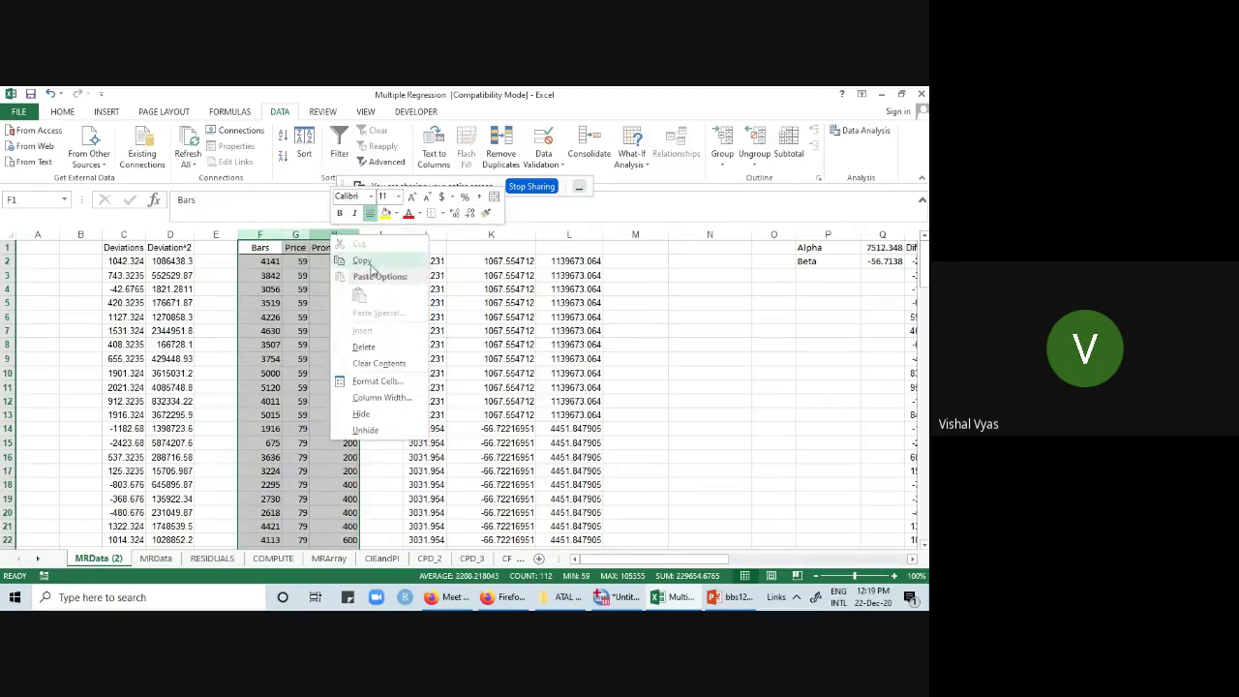
click(370, 268)
scroll(426, 363, down, 20)
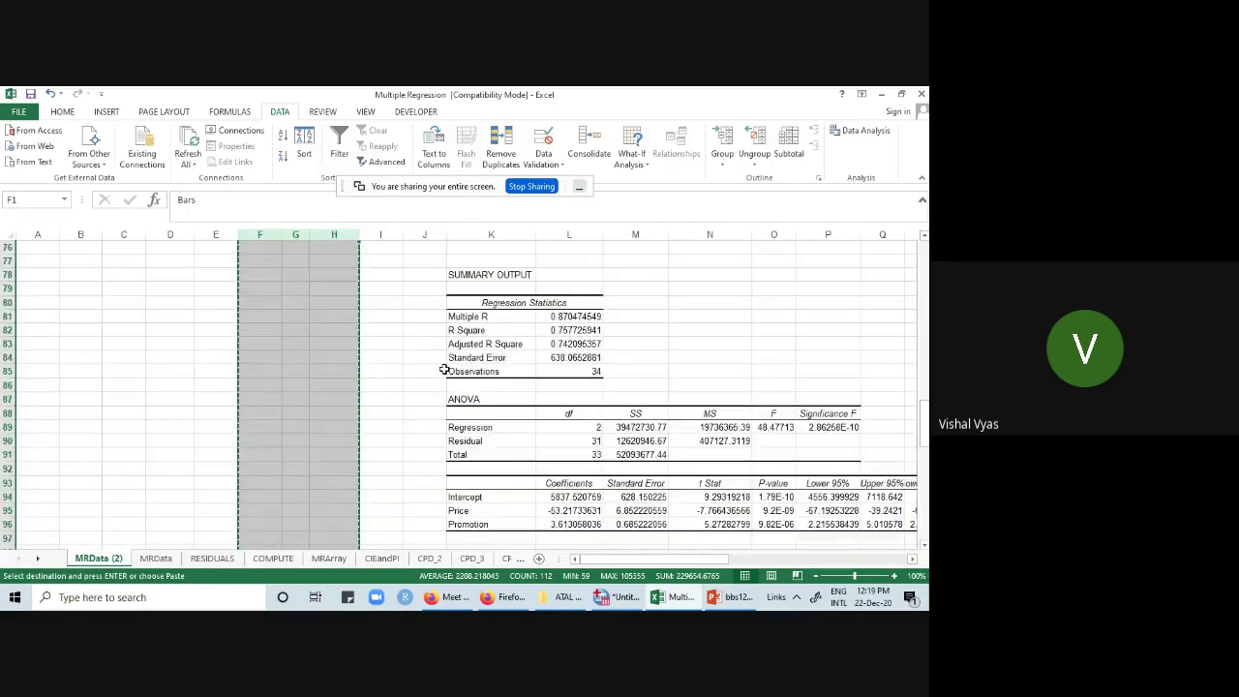
scroll(443, 371, down, 20)
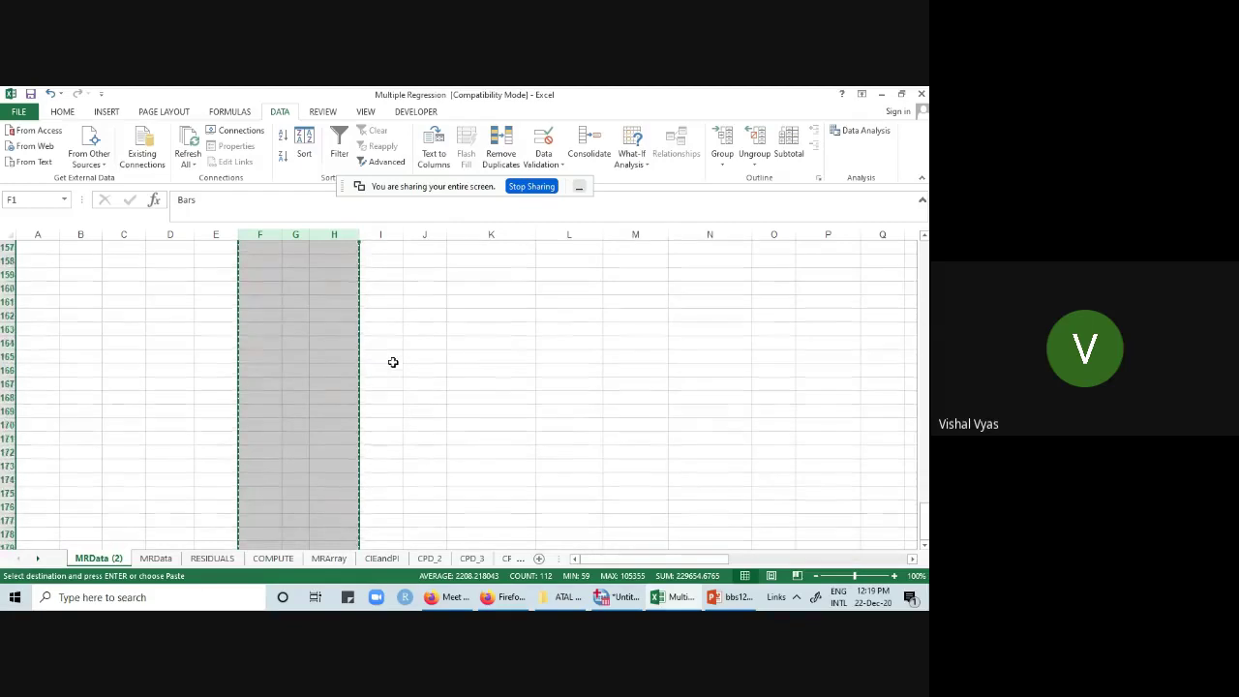
click(53, 301)
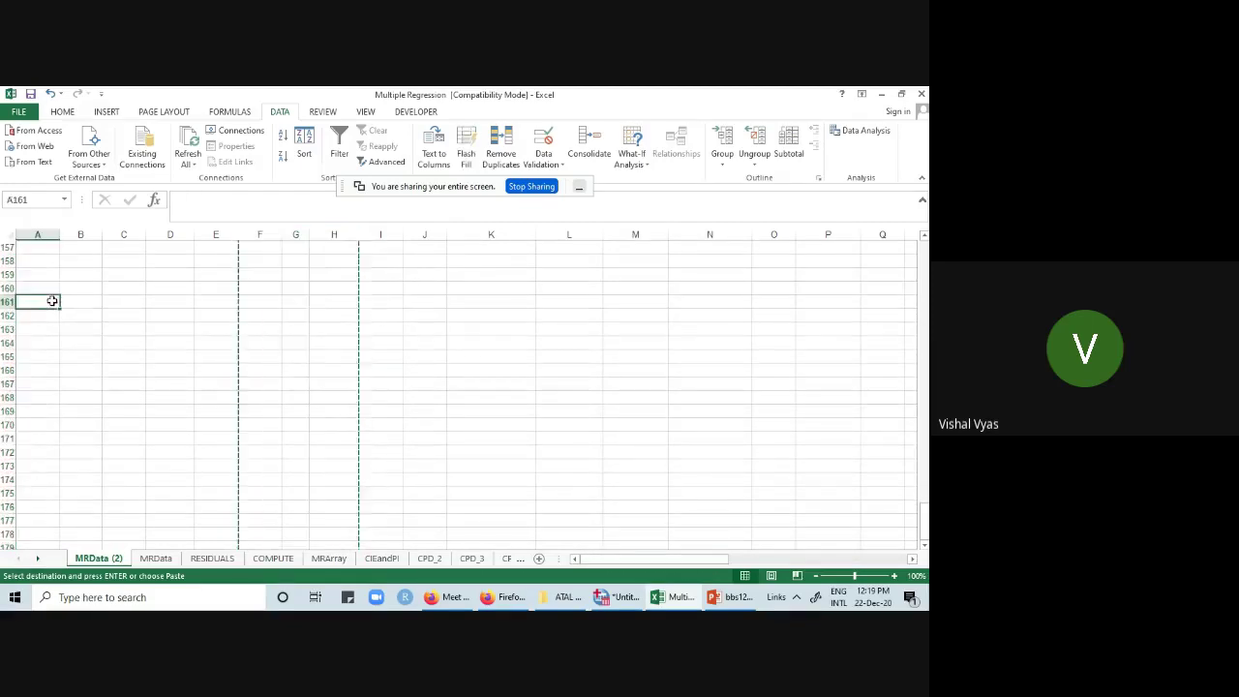
right_click(52, 301)
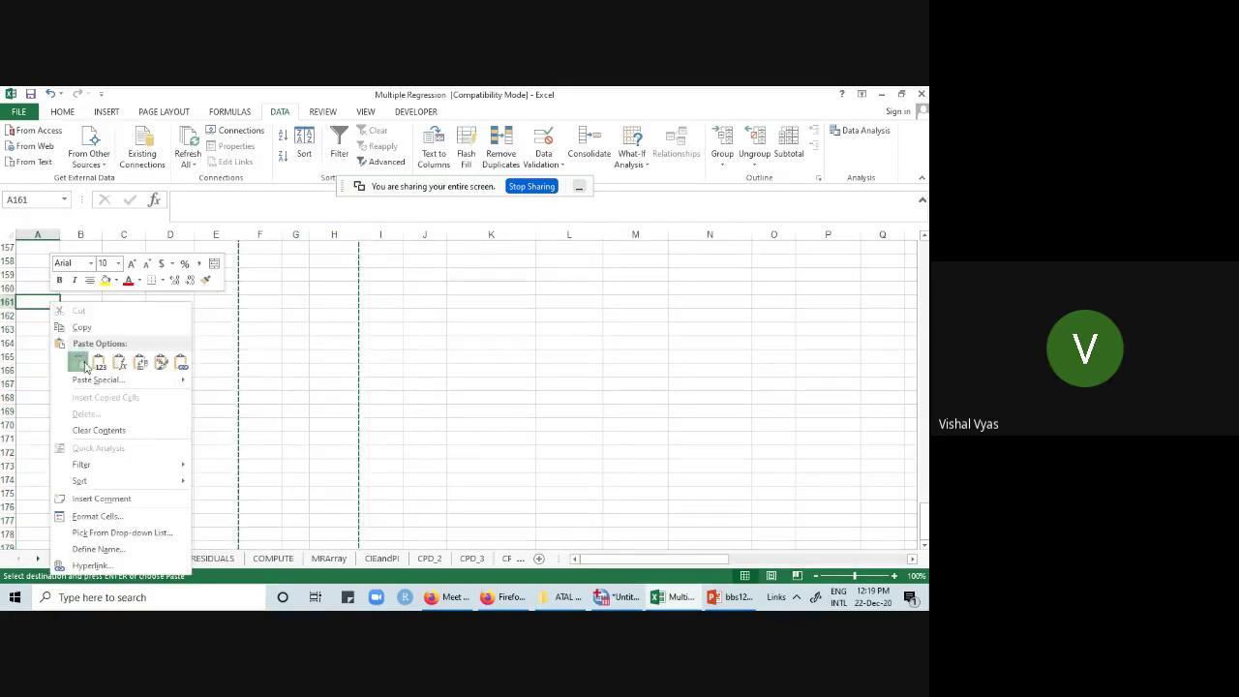
click(84, 366)
click(464, 387)
- Copy only the Bars, Price and Promotion data range F1:H35, including the headings
scroll(264, 391, up, 20)
scroll(474, 371, up, 20)
click(263, 248)
drag(263, 248, 339, 473)
right_click(339, 473)
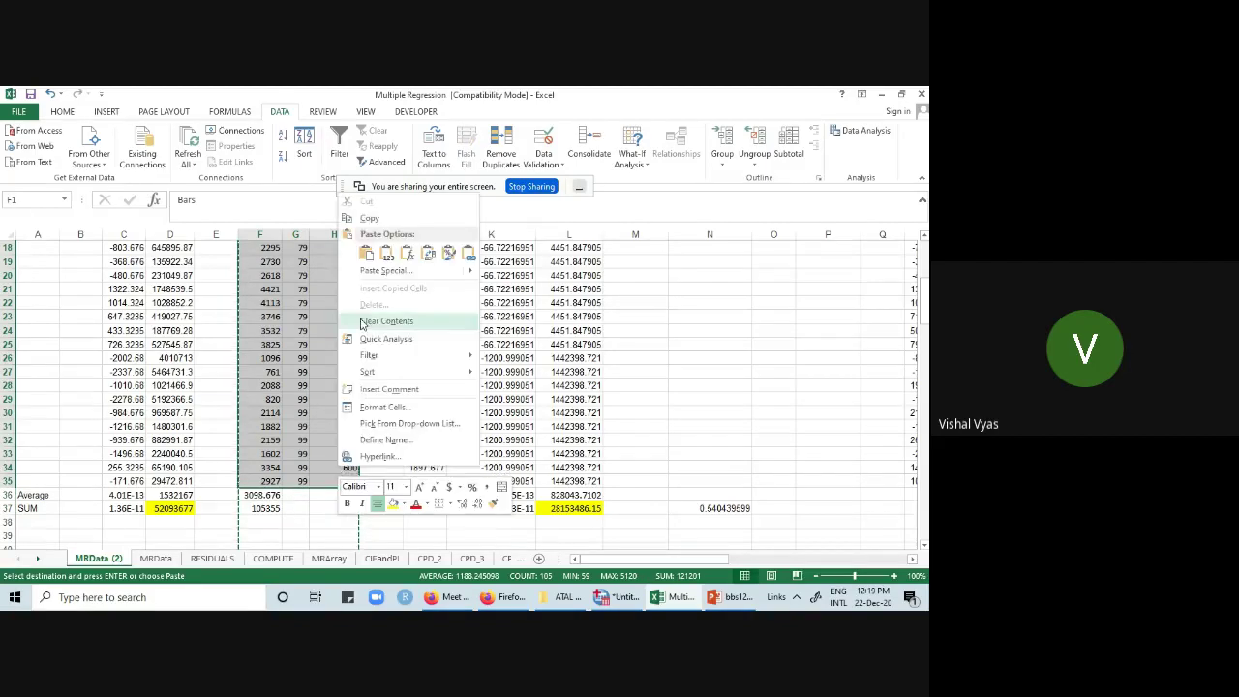
click(368, 217)
scroll(485, 436, up, 6)
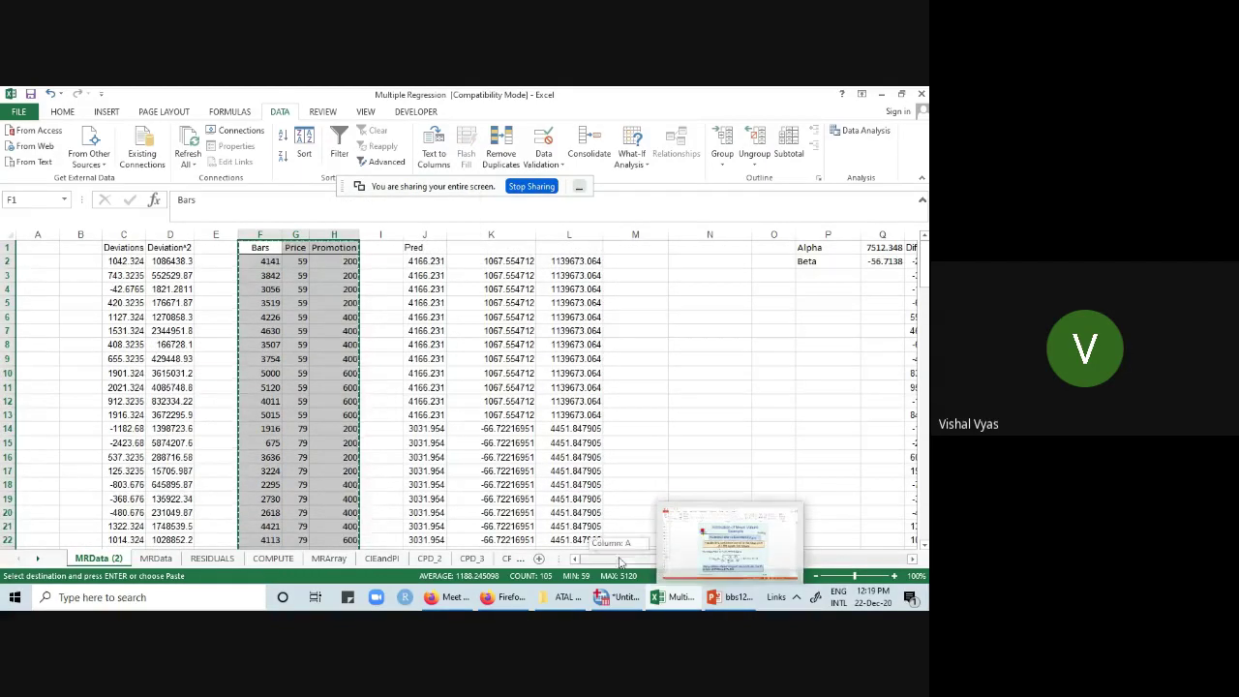
- Paste the copied Bars, Price and Promotion data below the regression output, starting at A160
scroll(222, 494, down, 20)
scroll(116, 426, down, 20)
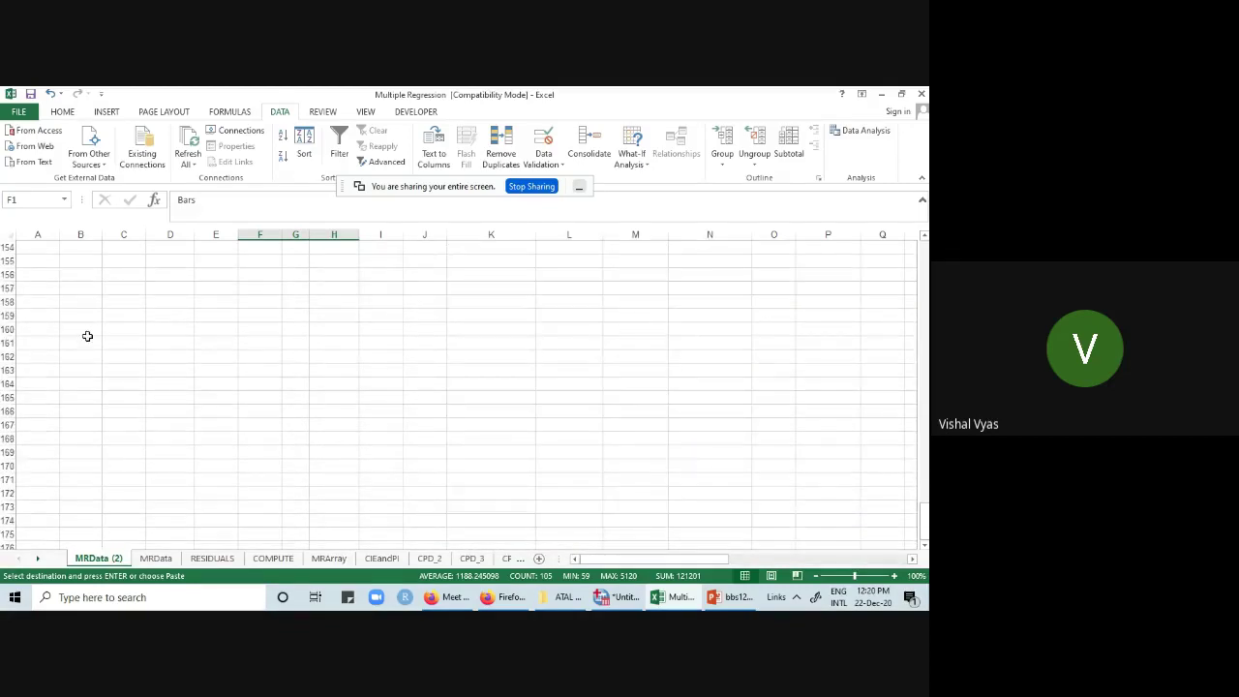
click(45, 328)
right_click(47, 329)
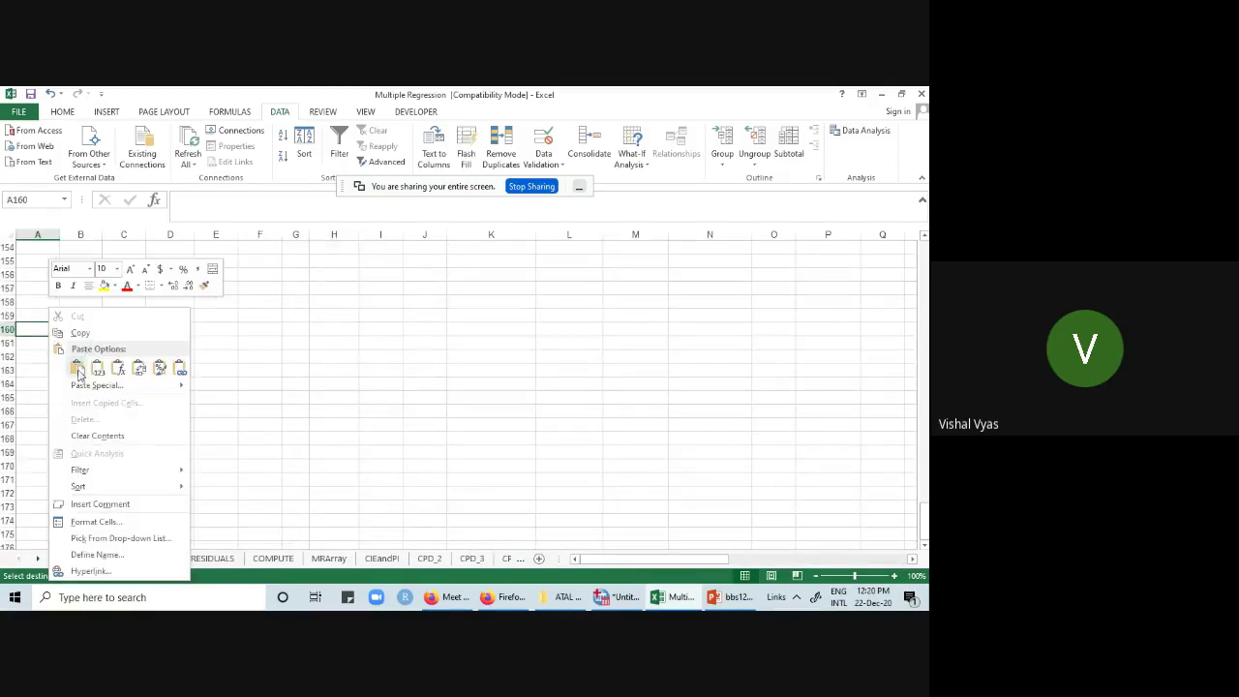
click(77, 369)
click(261, 386)
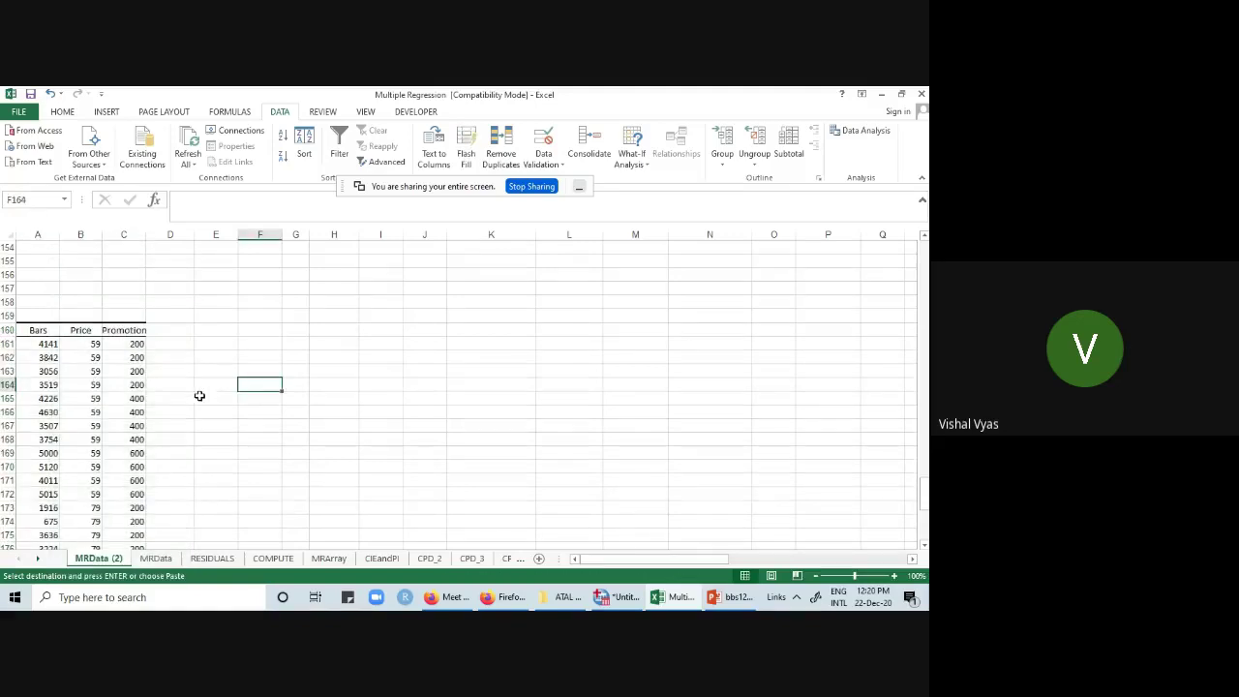
- Enter the headings Zbars, Zprice and Zpromotion in E160:G160 and auto-fit column G
click(213, 332)
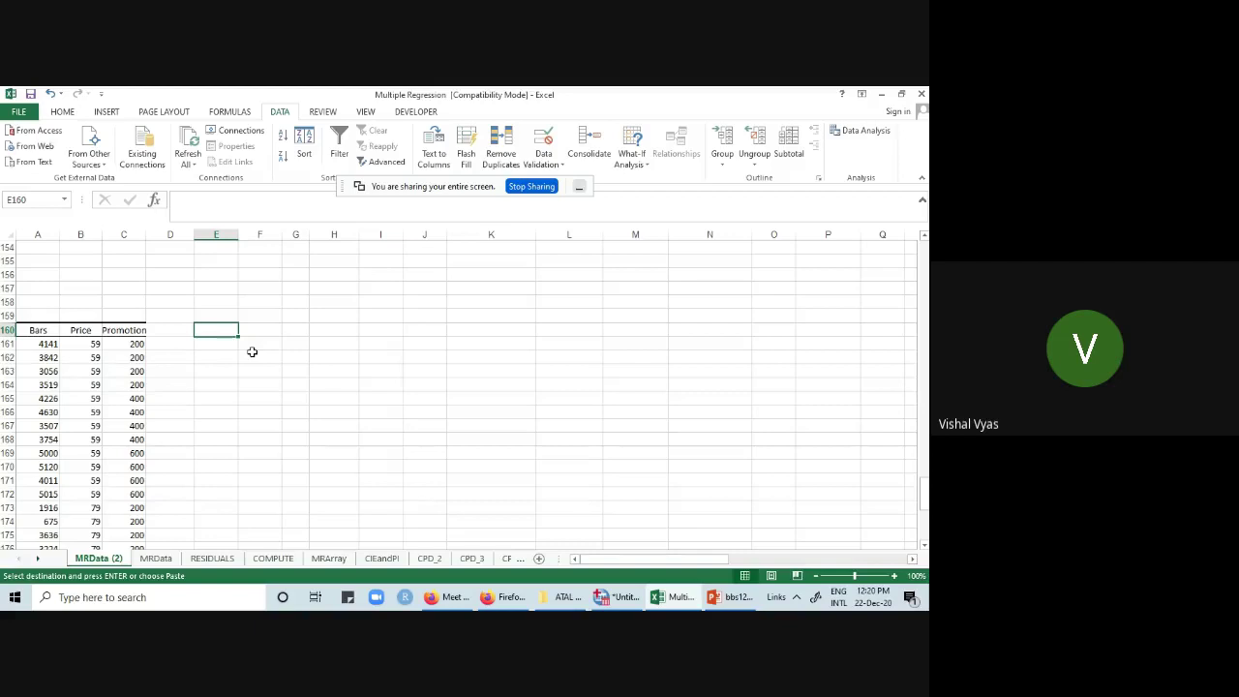
text(Z)
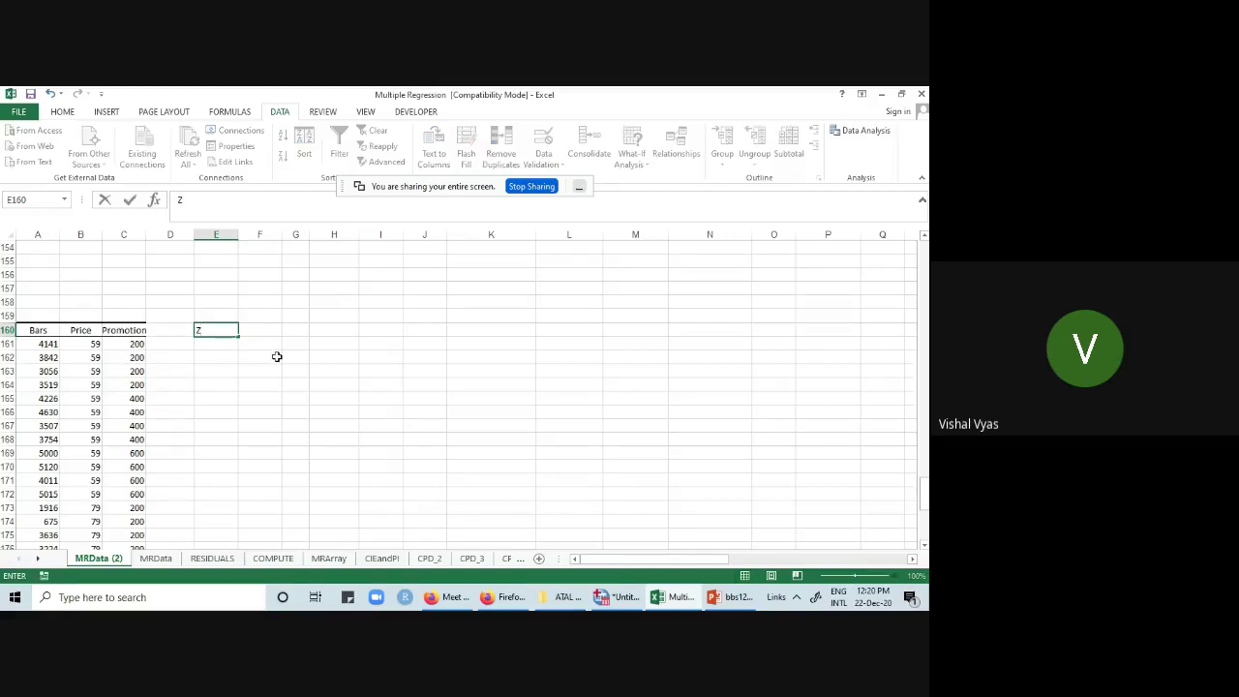
text(bars)
click(268, 335)
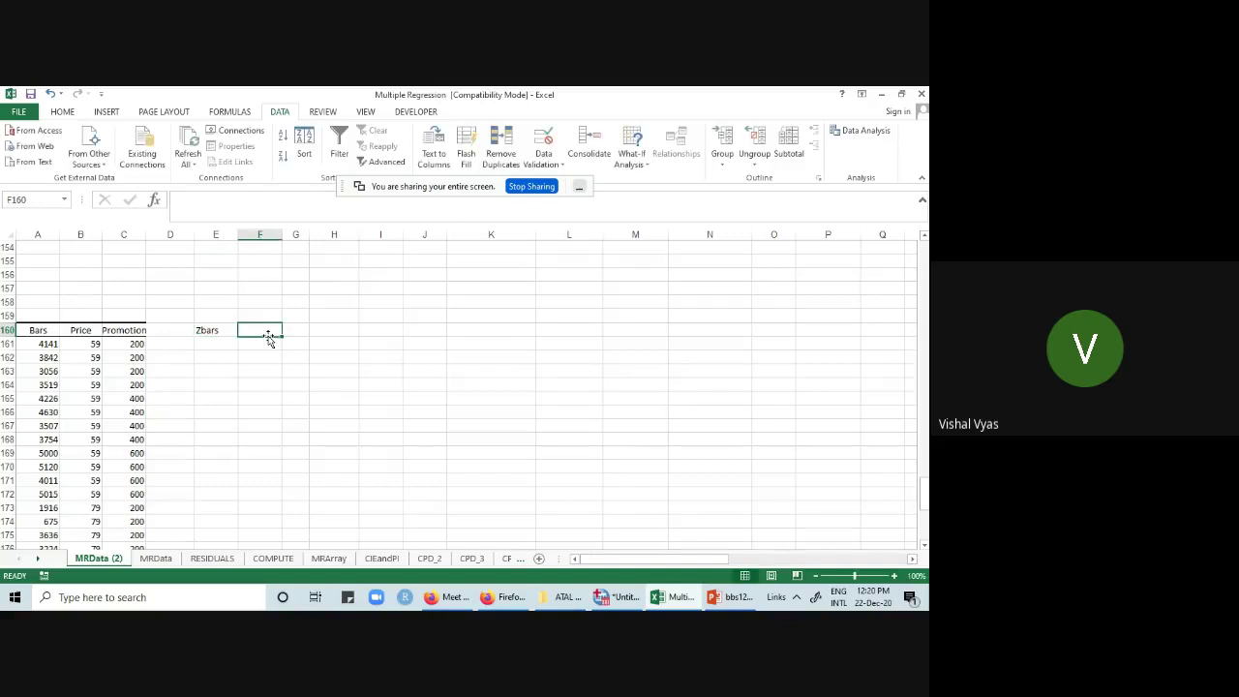
text(Zprice)
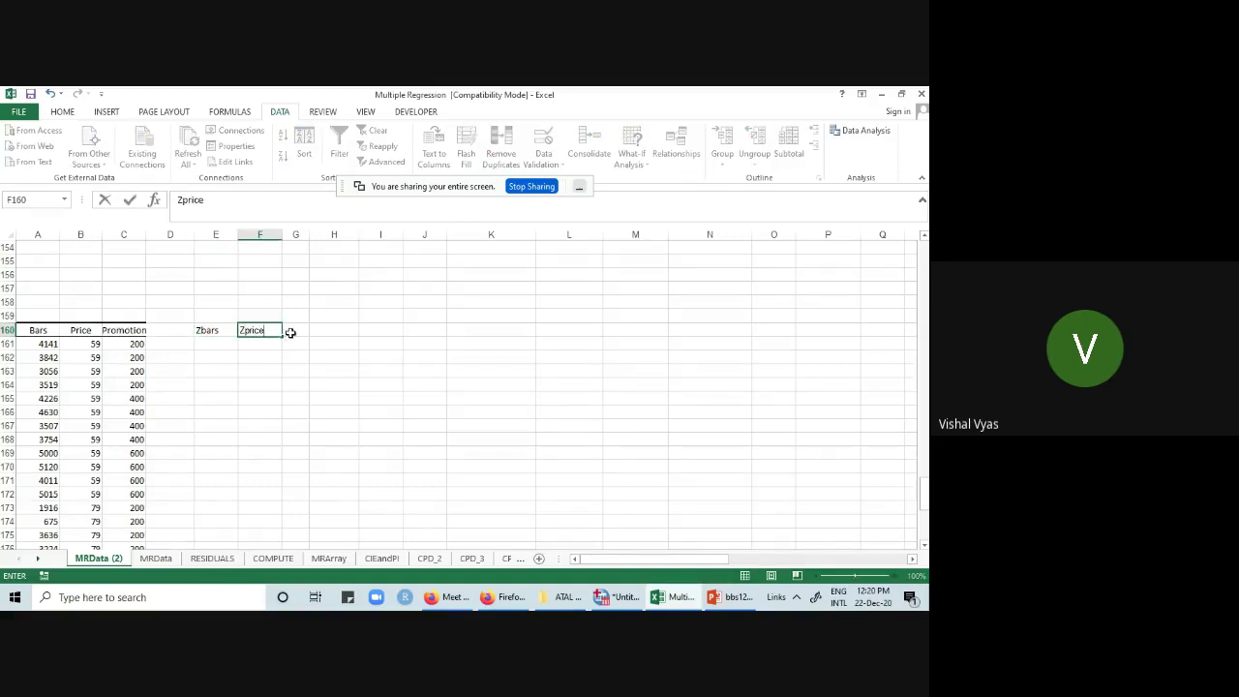
click(290, 332)
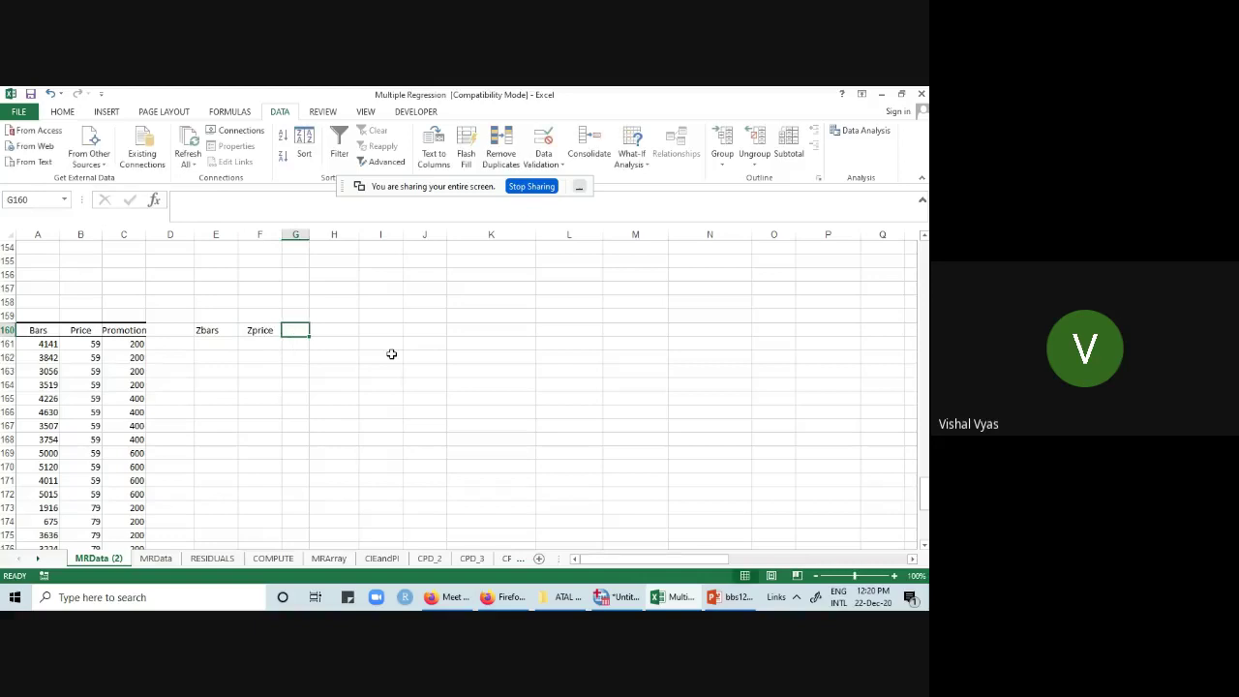
text(Zpromotion)
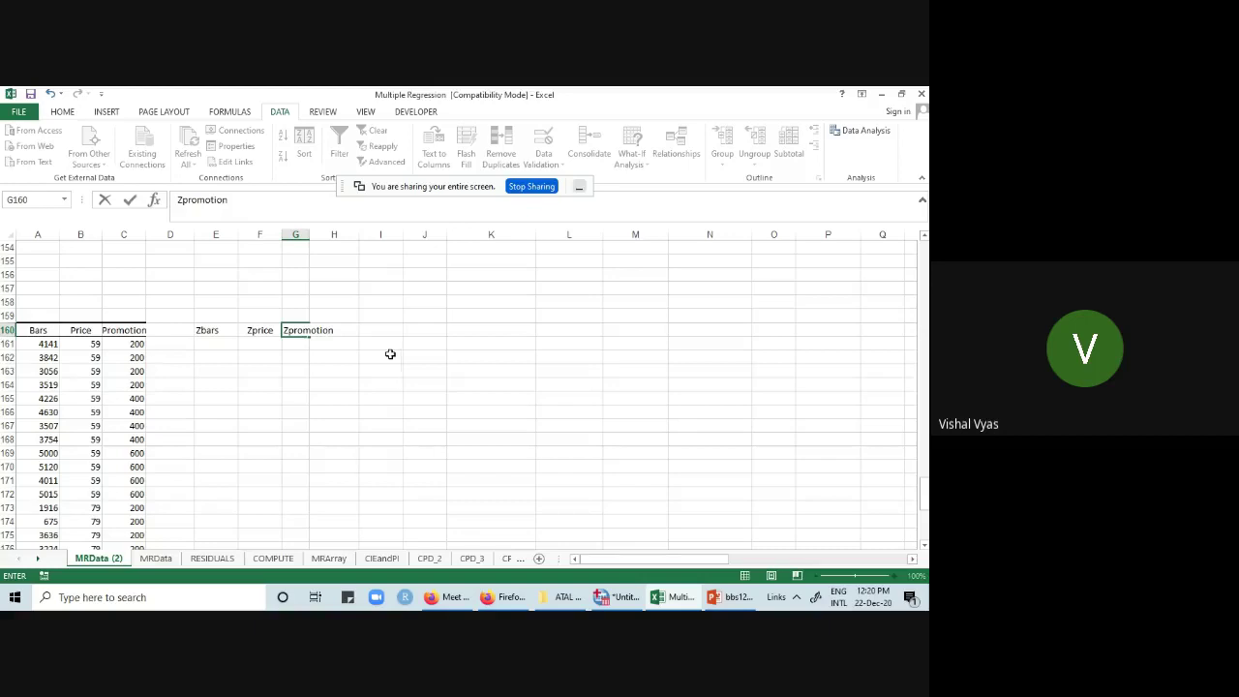
click(385, 370)
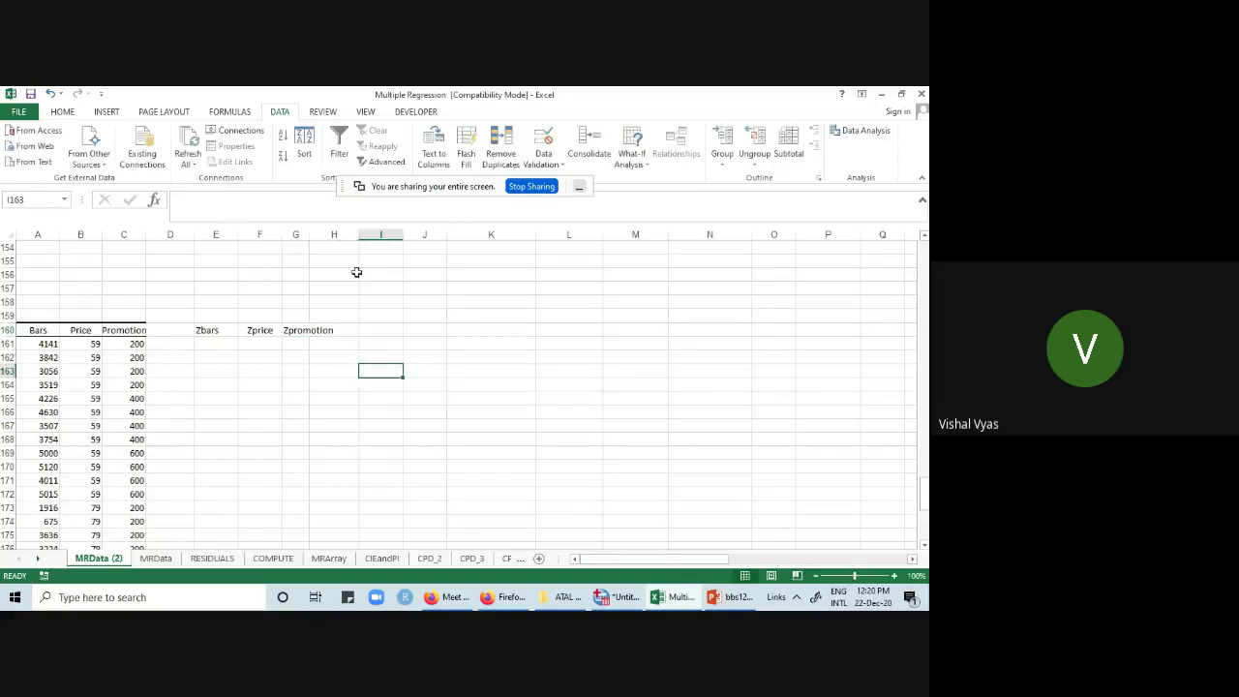
double_click(311, 235)
click(226, 346)
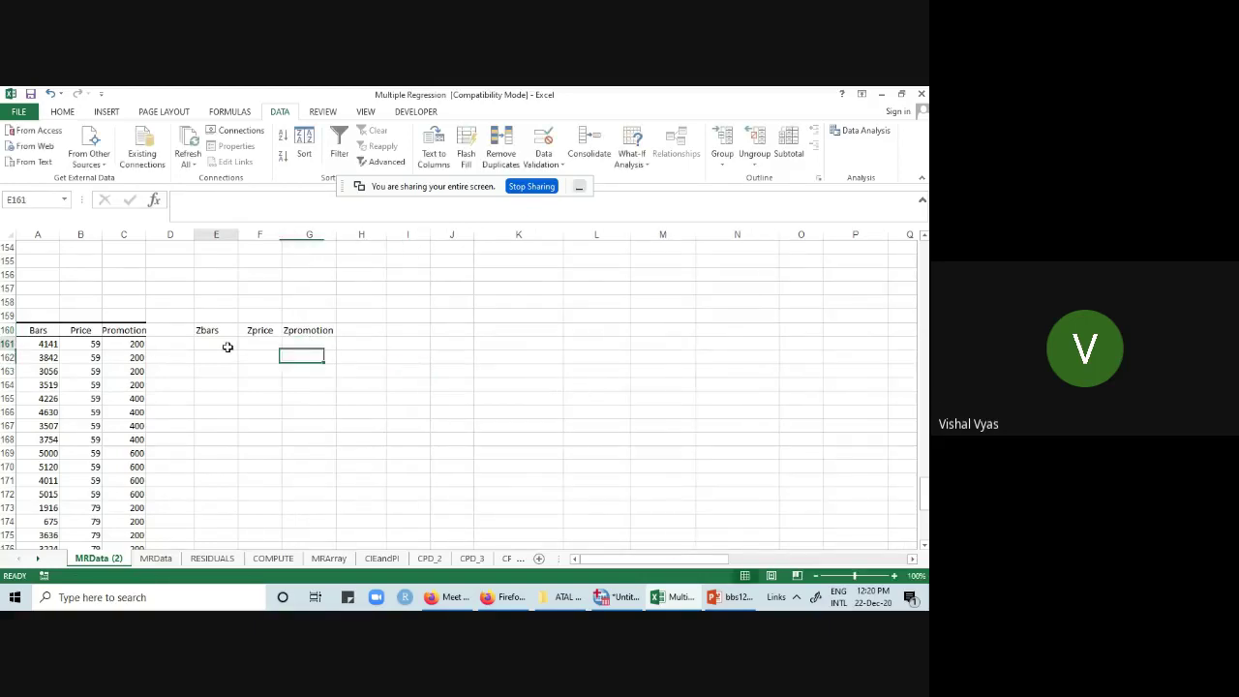
text(=)
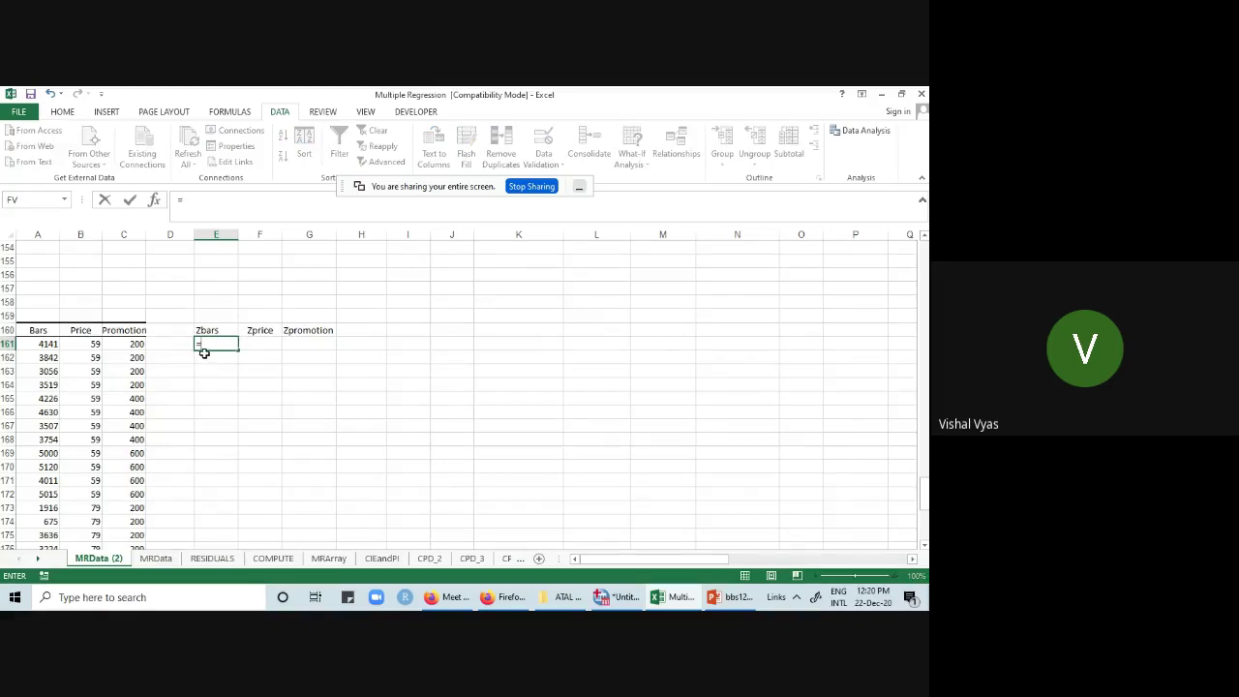
scroll(132, 410, down, 11)
scroll(137, 426, up, 2)
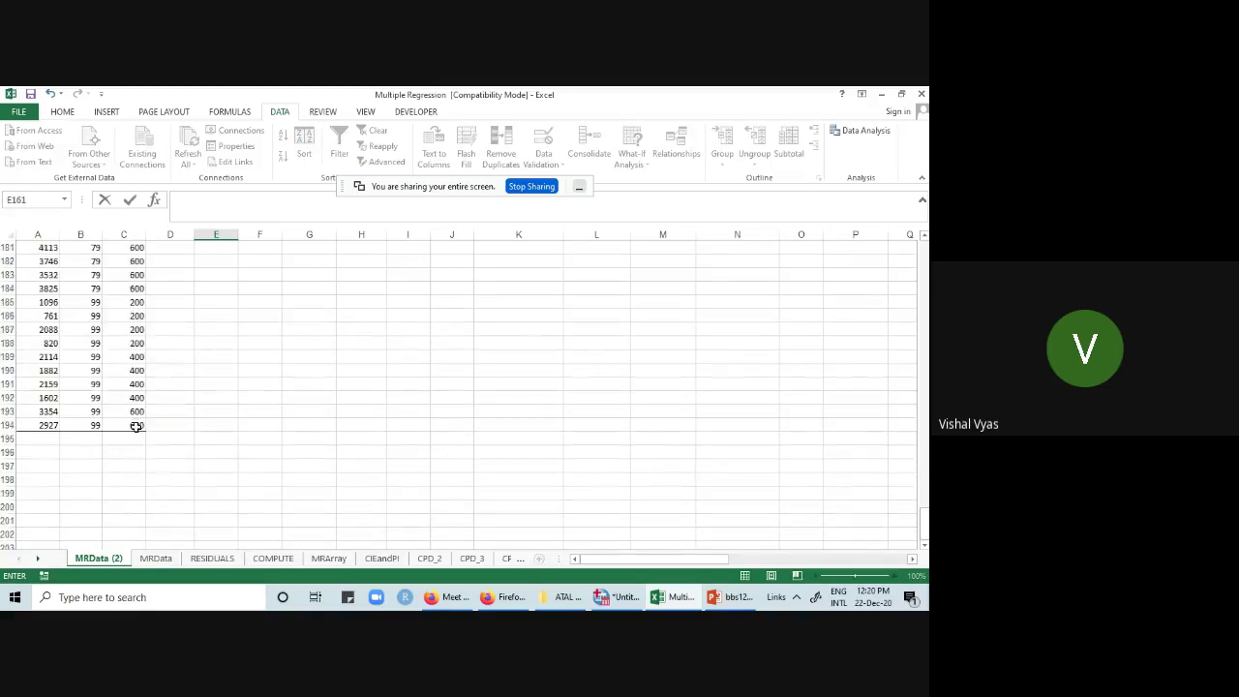
scroll(97, 450, up, 1)
key(Escape)
- Calculate the Bars mean in A195 with =AVERAGE(A161:A194) and fill the formula across to C195 for Price and Promotion
click(44, 480)
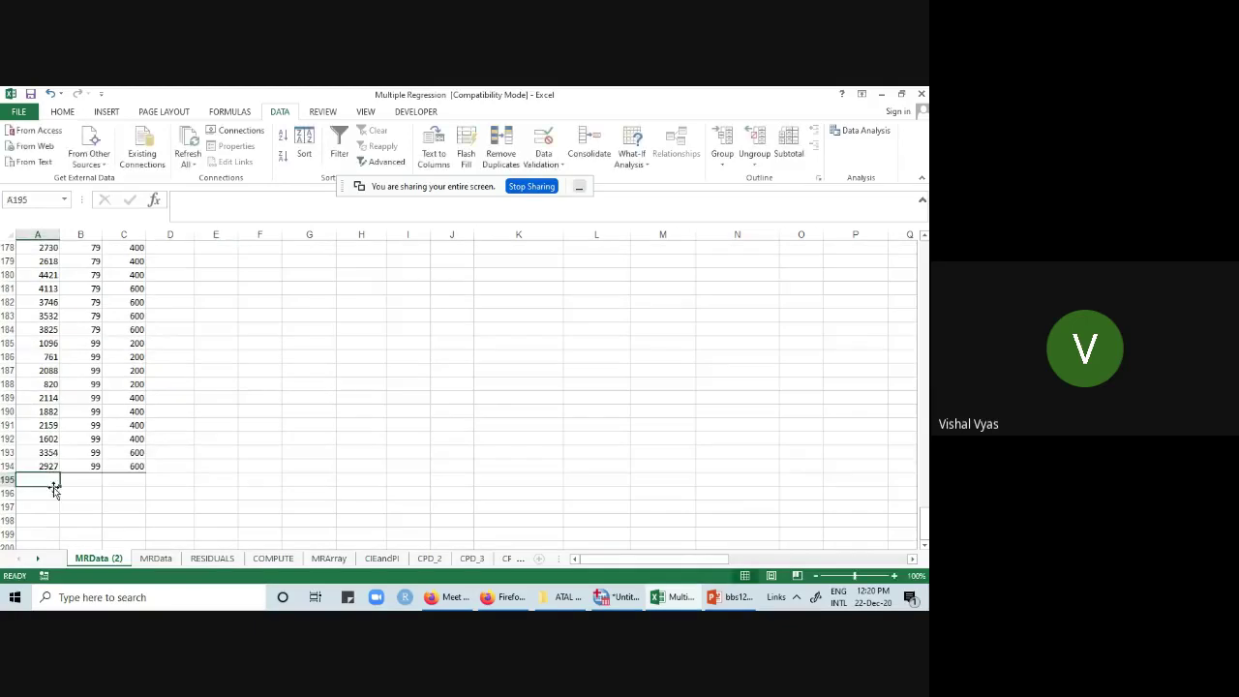
text(=average)
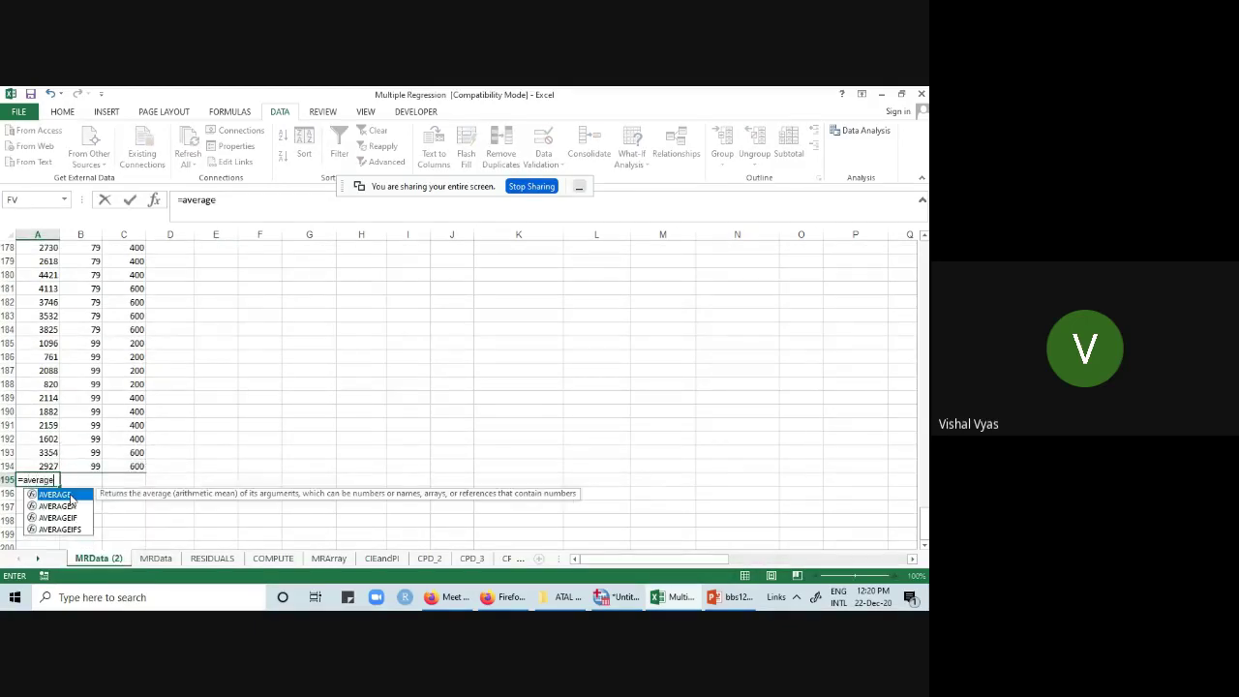
text(()
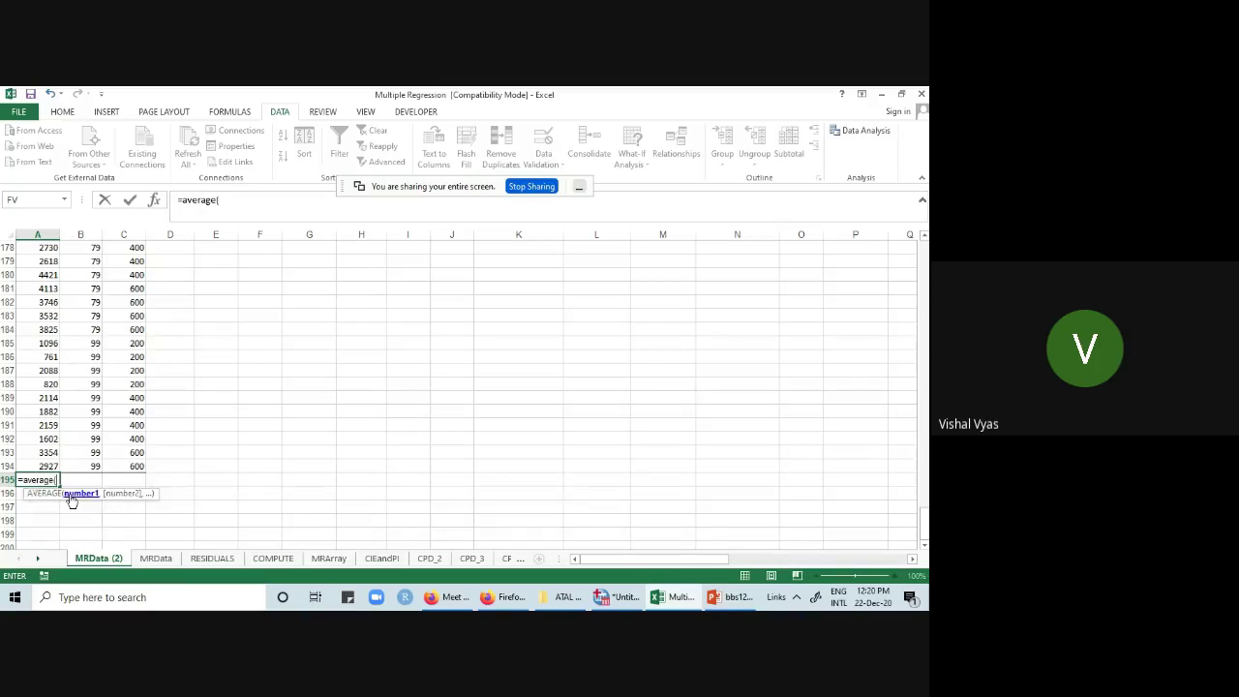
drag(47, 465, 47, 282)
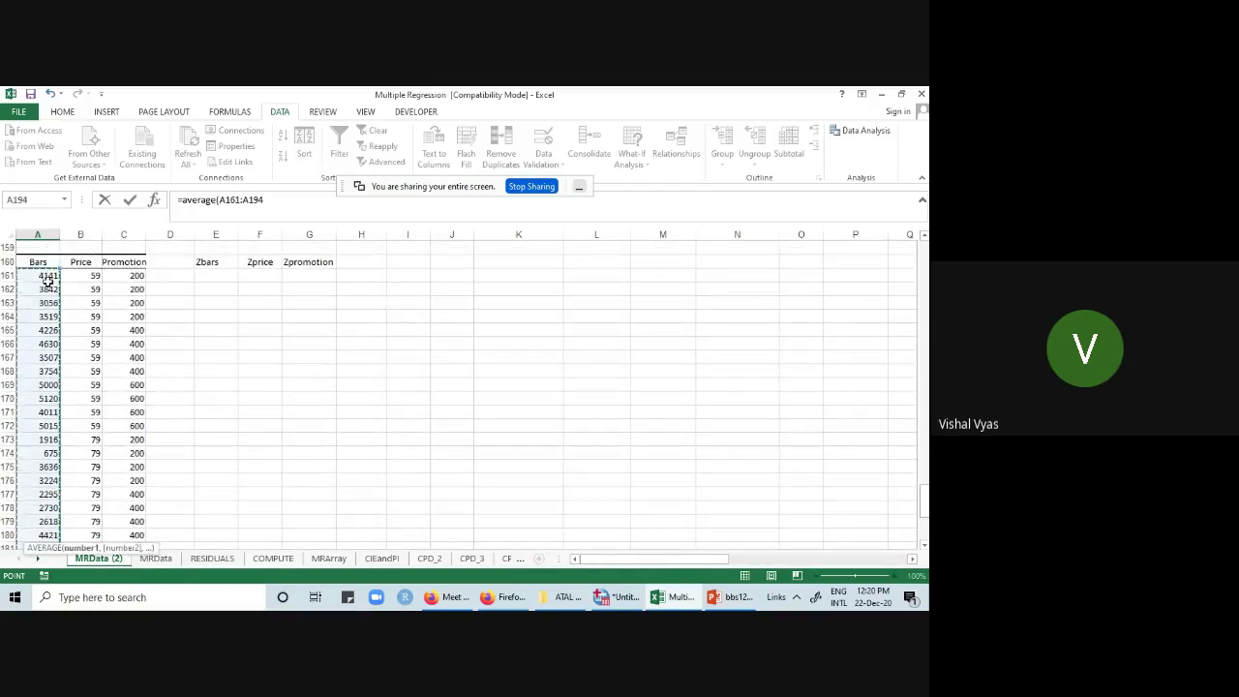
click(304, 221)
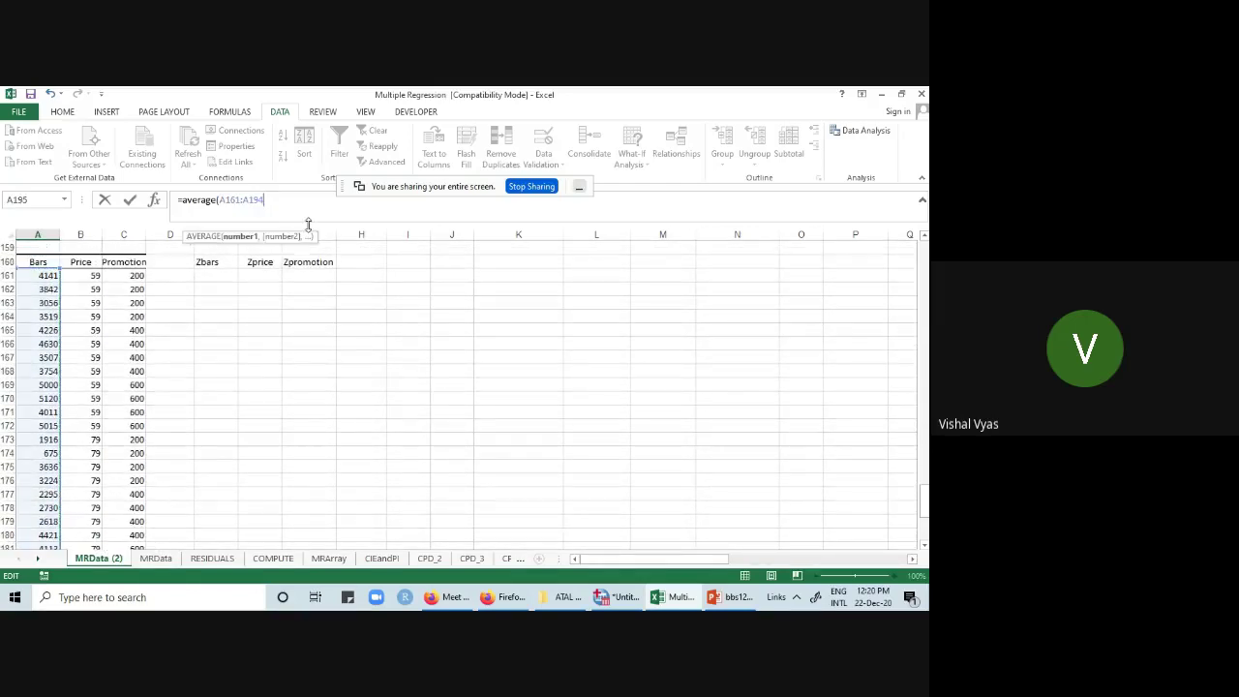
click(286, 202)
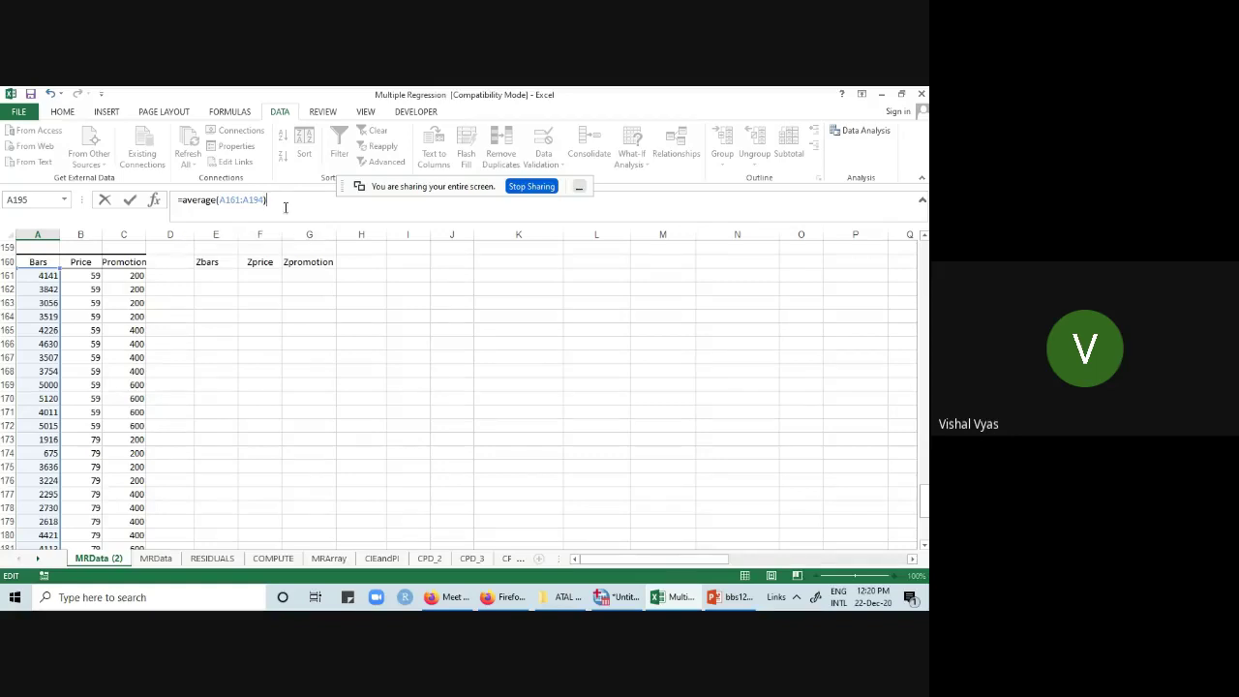
key(Return)
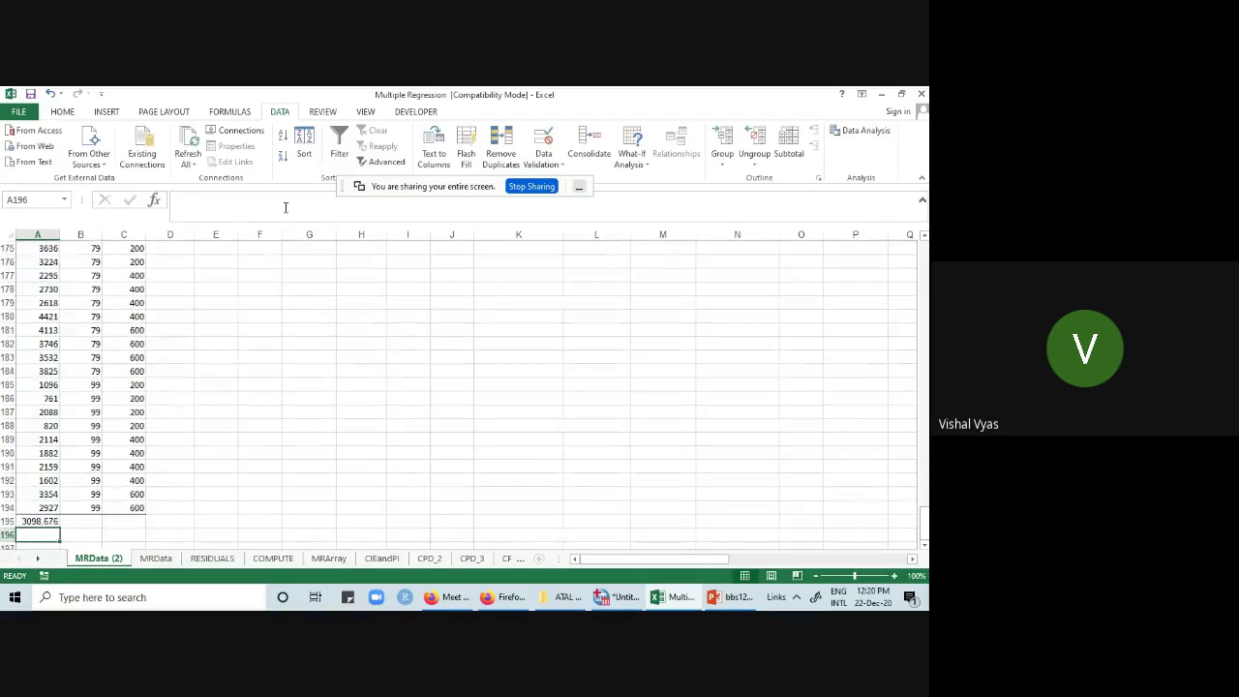
click(47, 522)
drag(60, 528, 149, 531)
- Calculate the standard deviation of Bars in A196 with =STDEV(A161:A194)
key(Down)
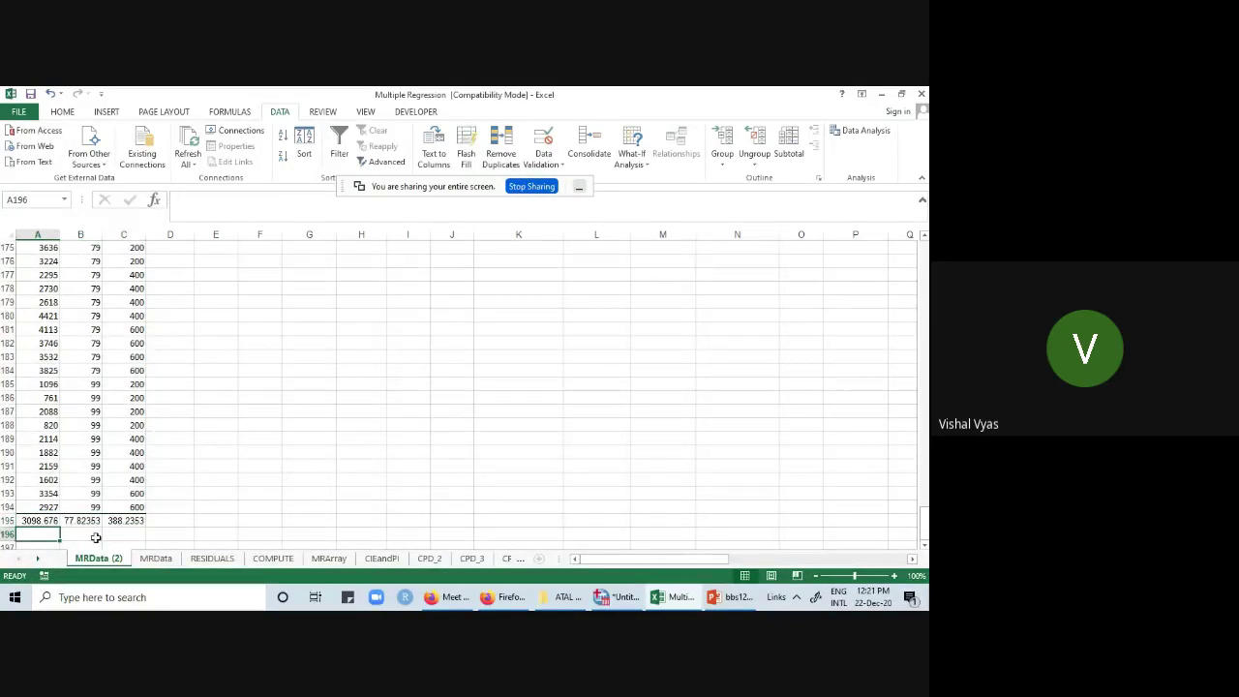
text(=ST)
text(DEV)
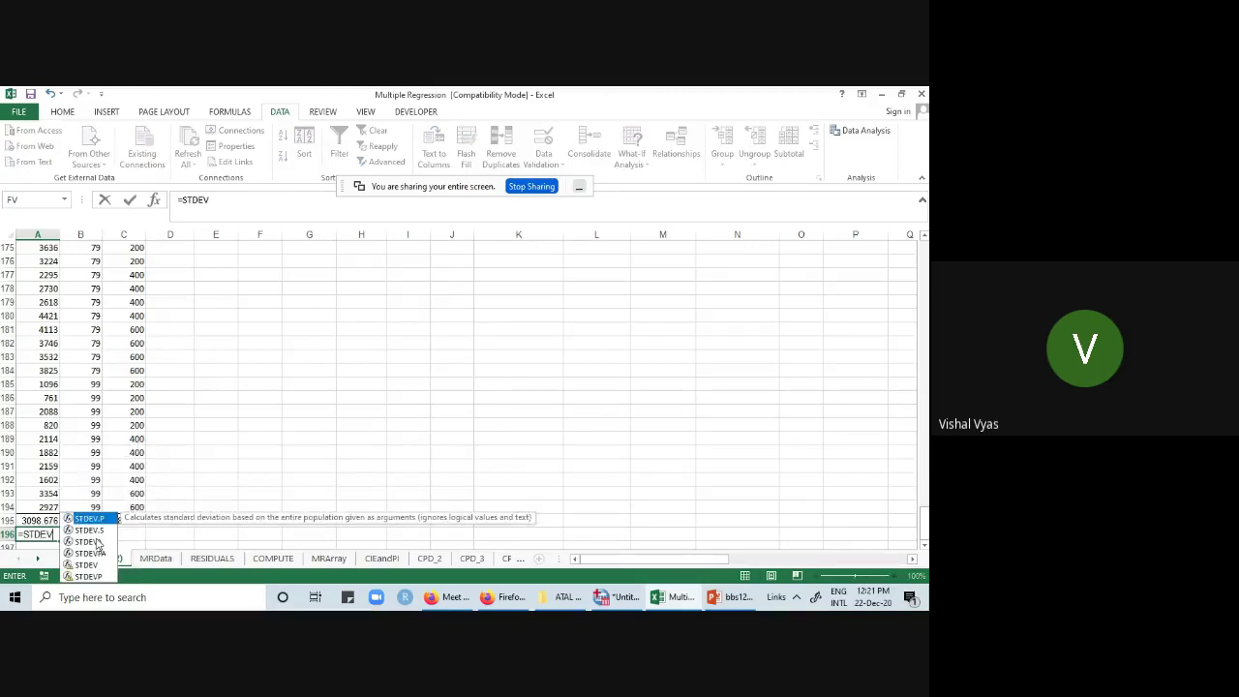
text(()
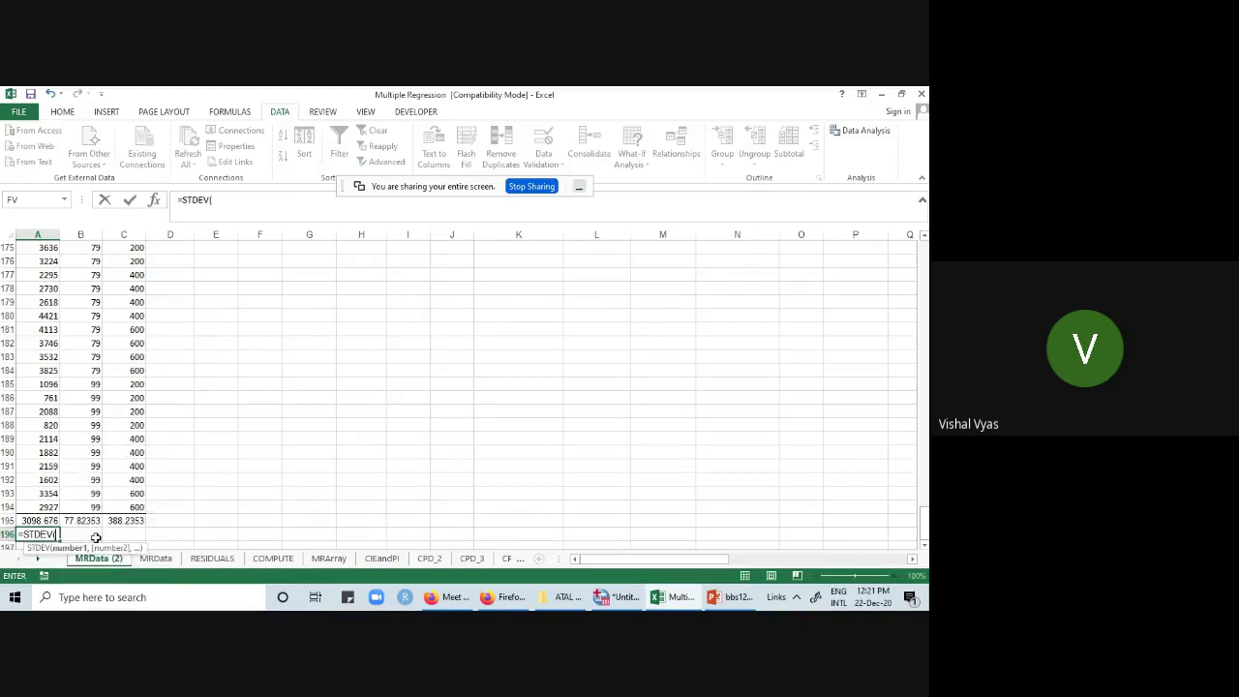
drag(43, 506, 32, 274)
click(278, 204)
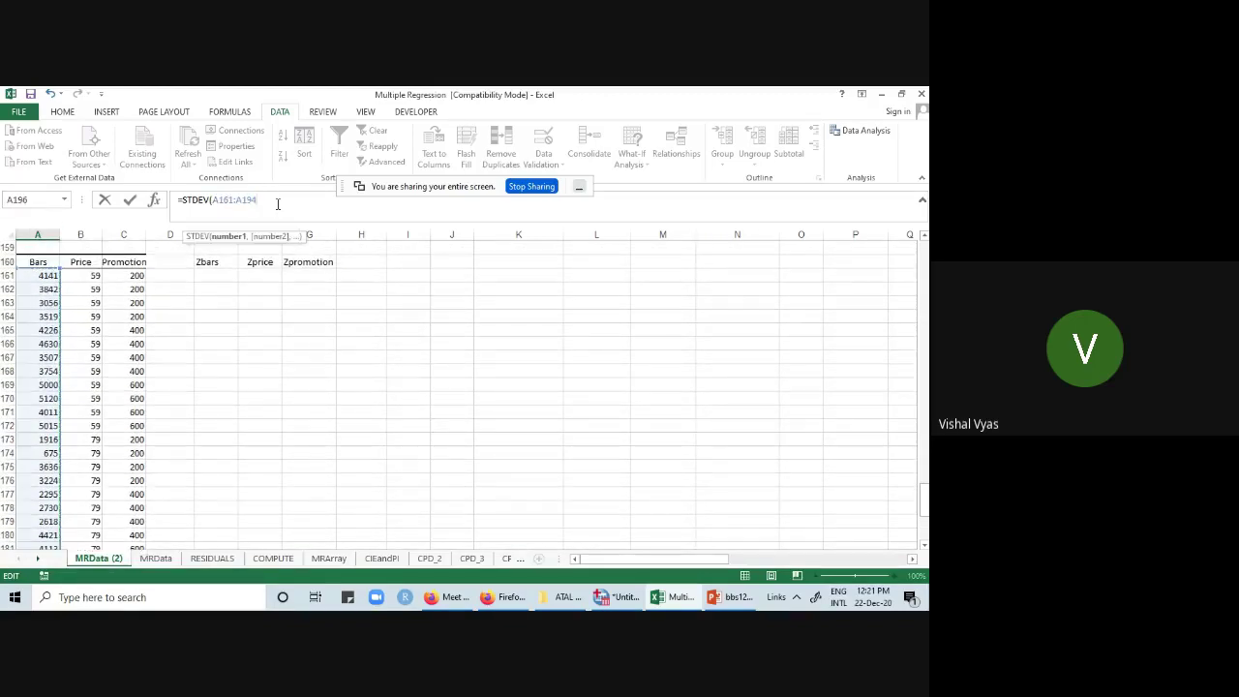
text())
key(Return)
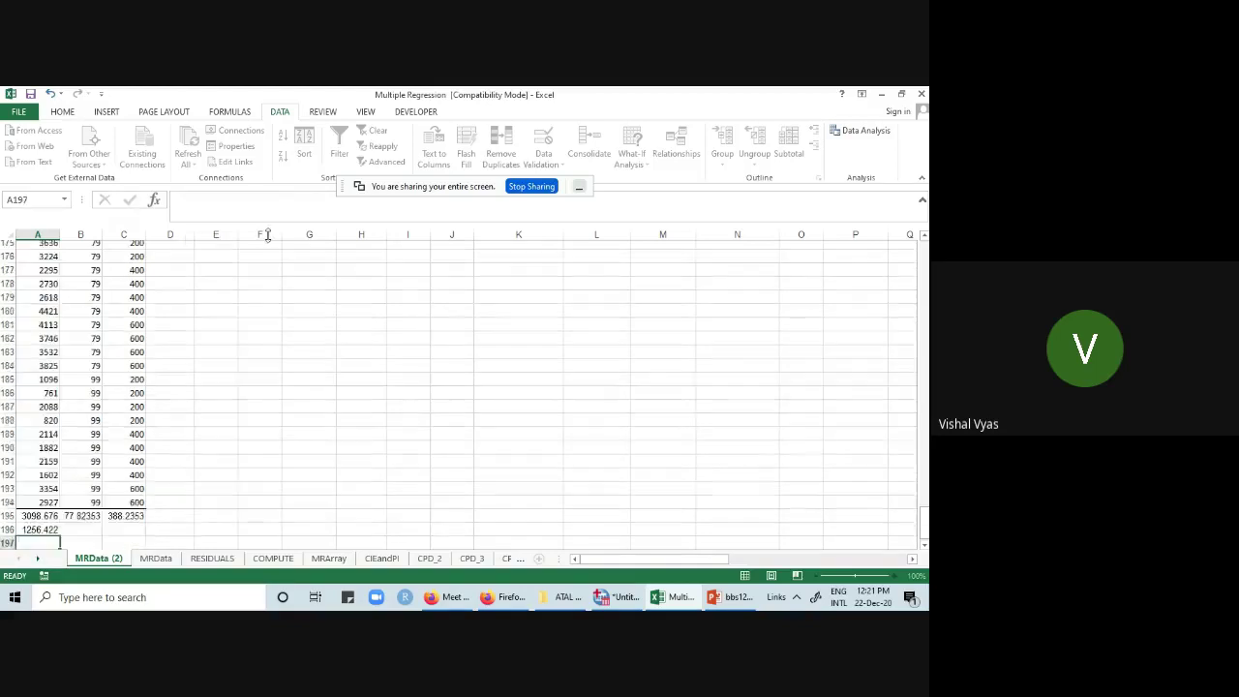
click(33, 344)
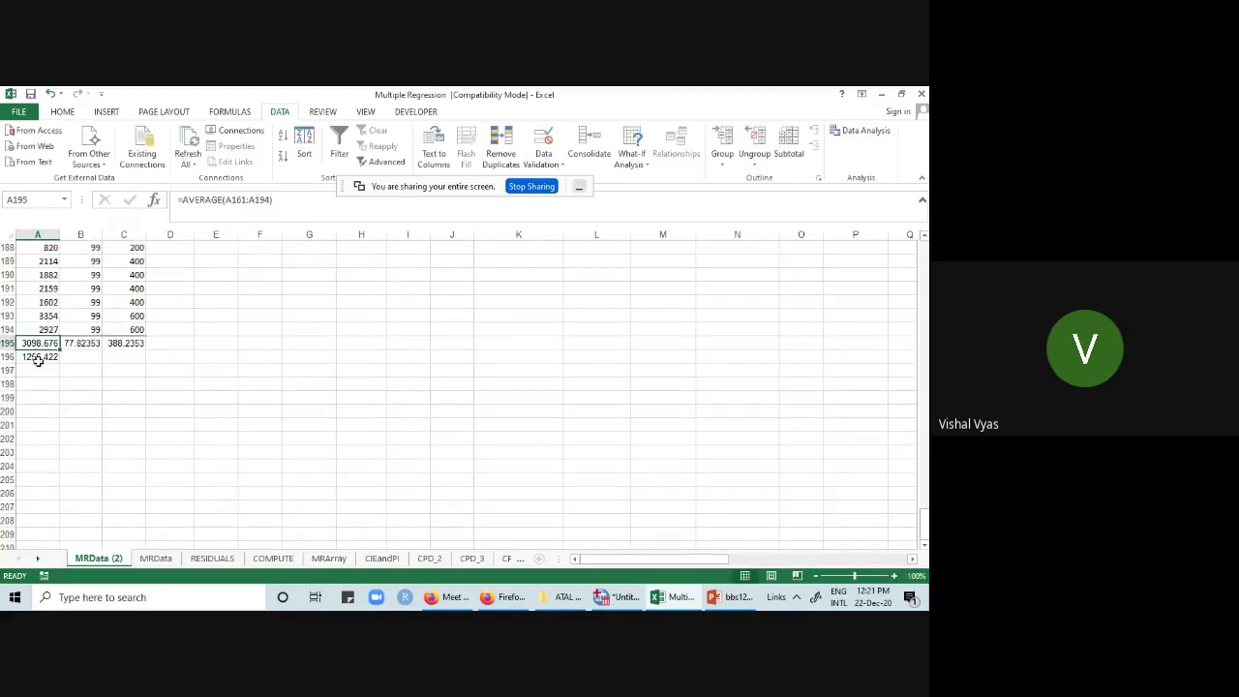
- Fill the standard deviation formula from A196 across to C196 for Price and Promotion
click(43, 358)
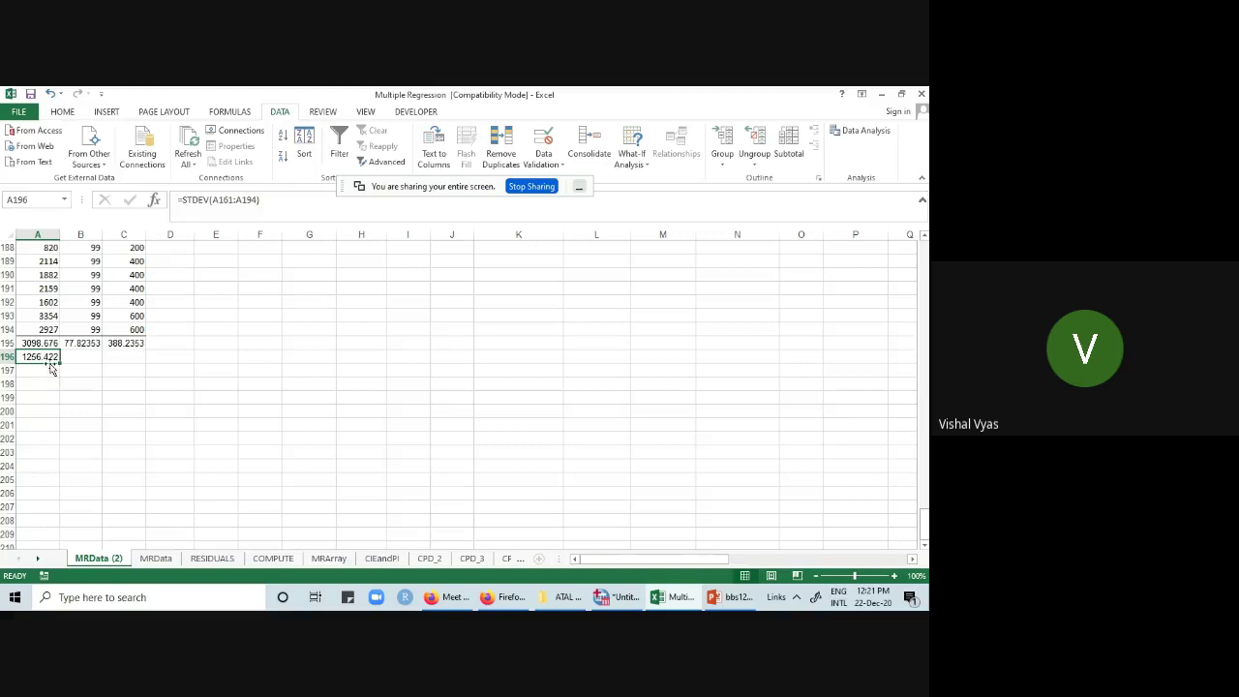
drag(60, 364, 141, 358)
- Begin the Zbars formula in E161 by subtracting the Bars mean as an absolute reference: =A161-$A$195
scroll(223, 437, up, 10)
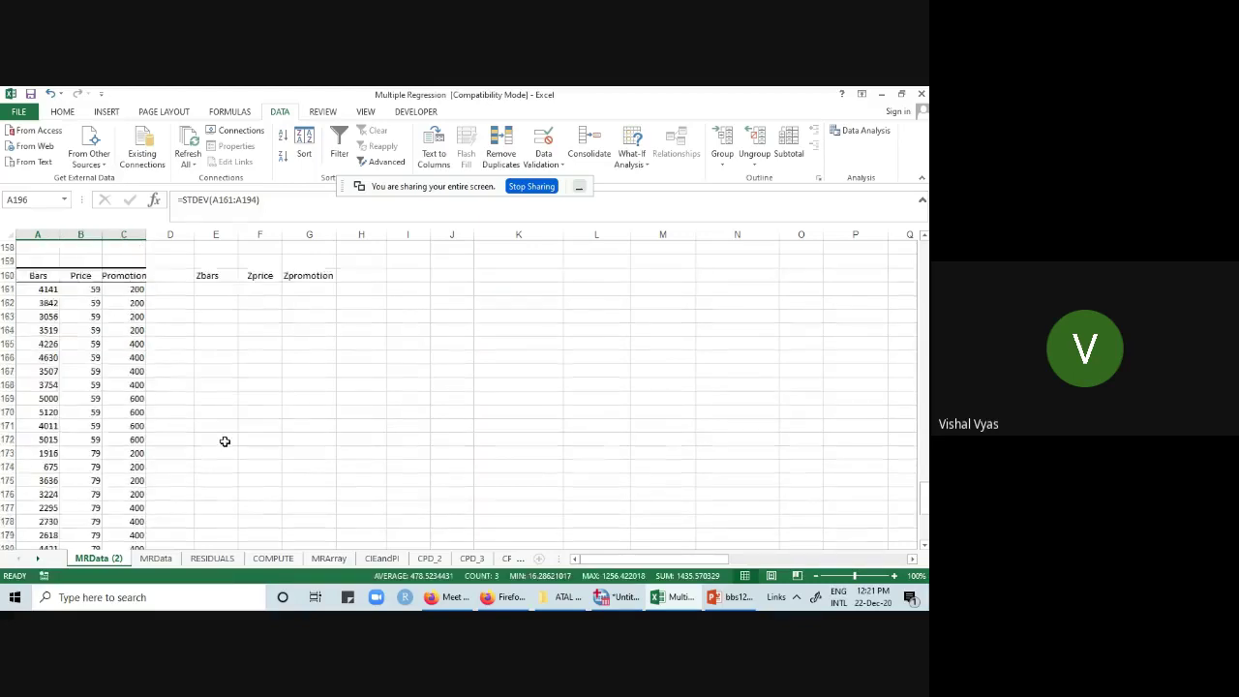
scroll(225, 441, up, 2)
click(222, 369)
text(=)
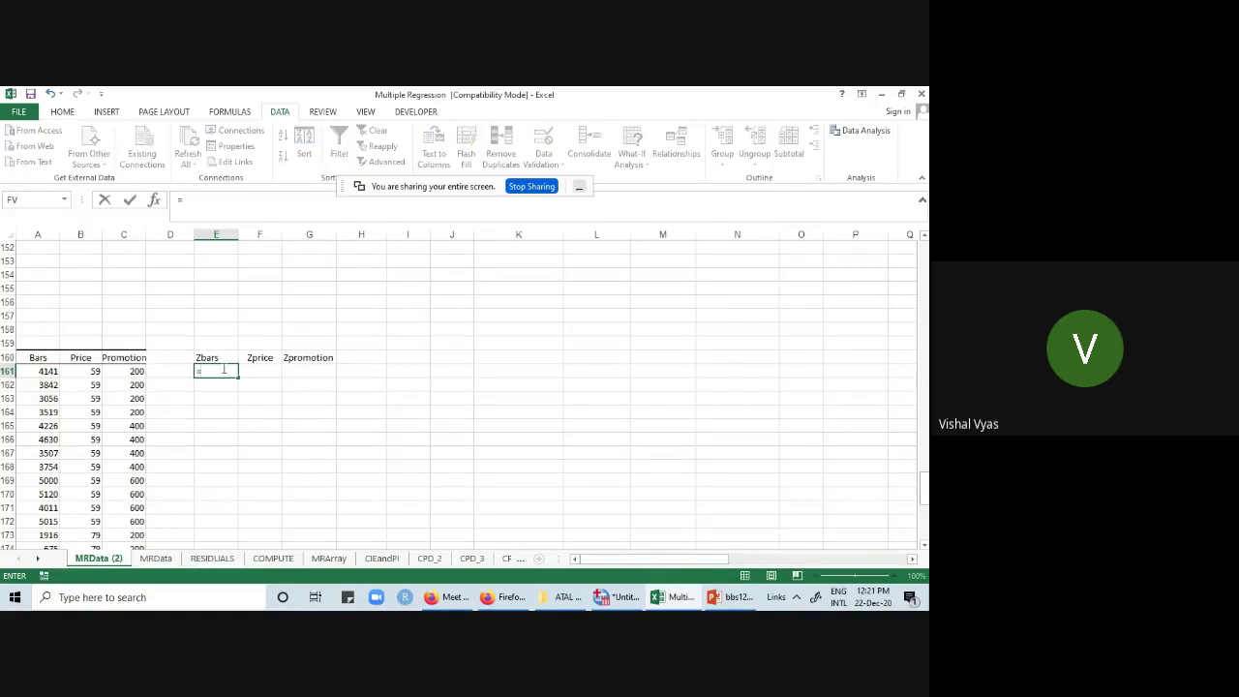
click(56, 372)
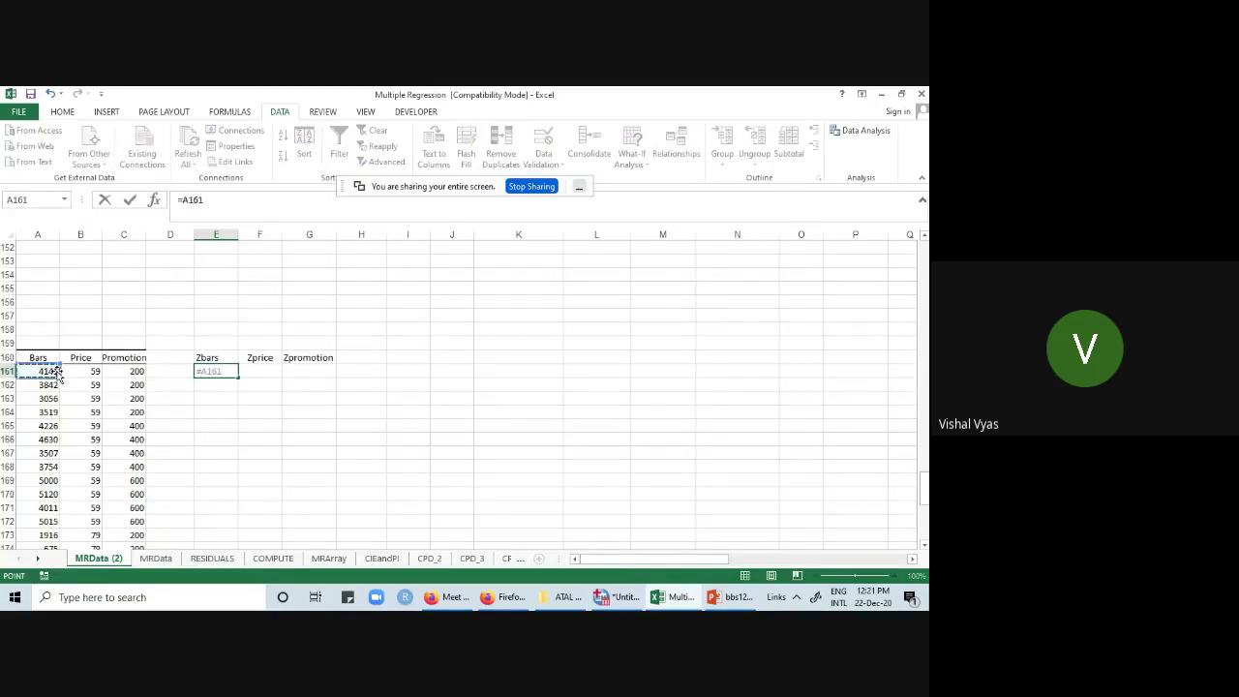
text(-)
scroll(92, 441, down, 5)
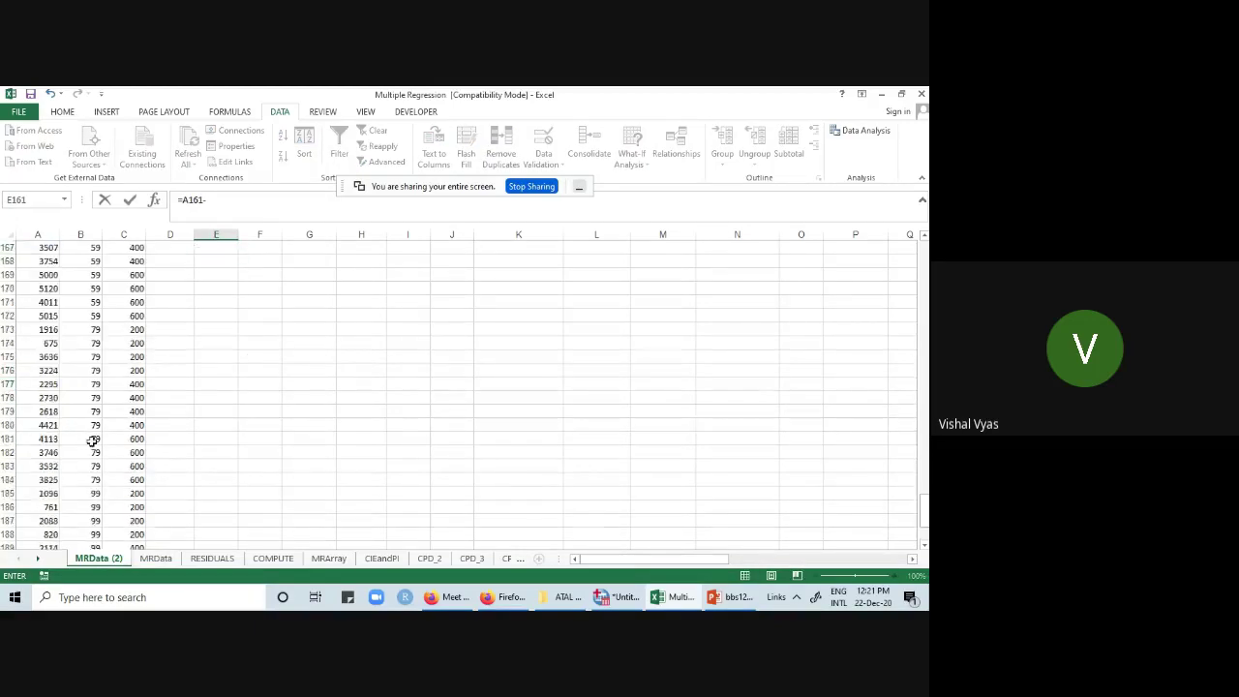
scroll(92, 441, down, 4)
click(48, 465)
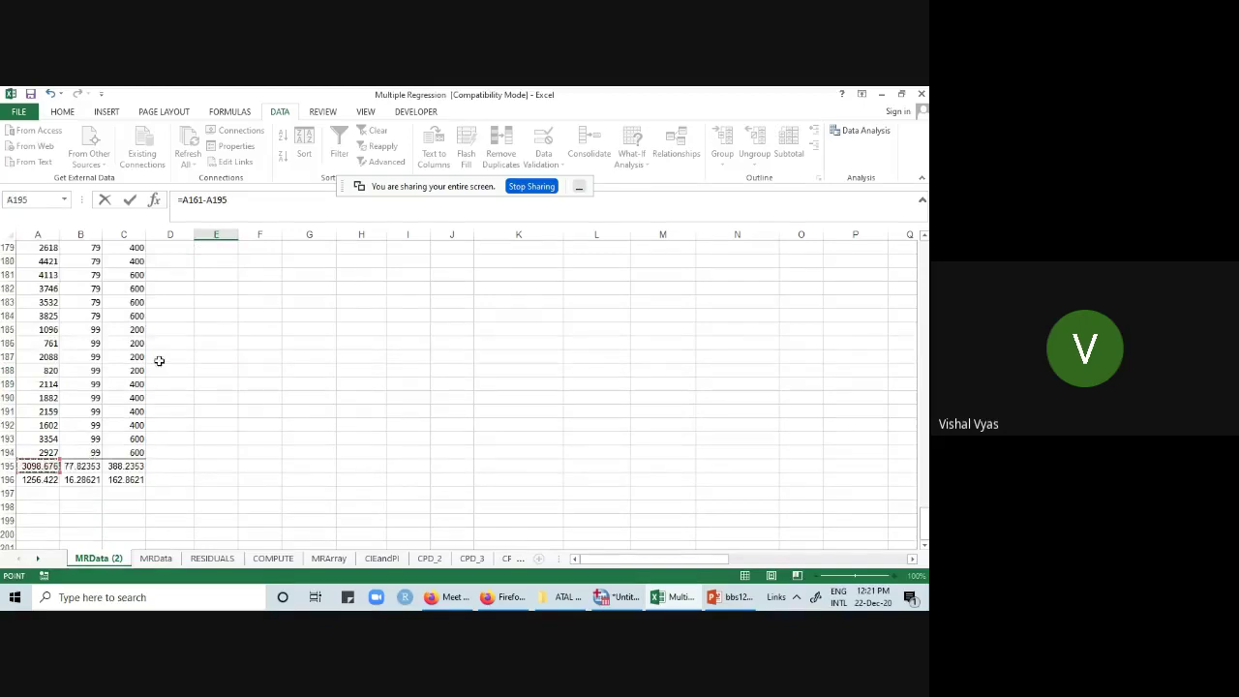
click(209, 200)
key(F4)
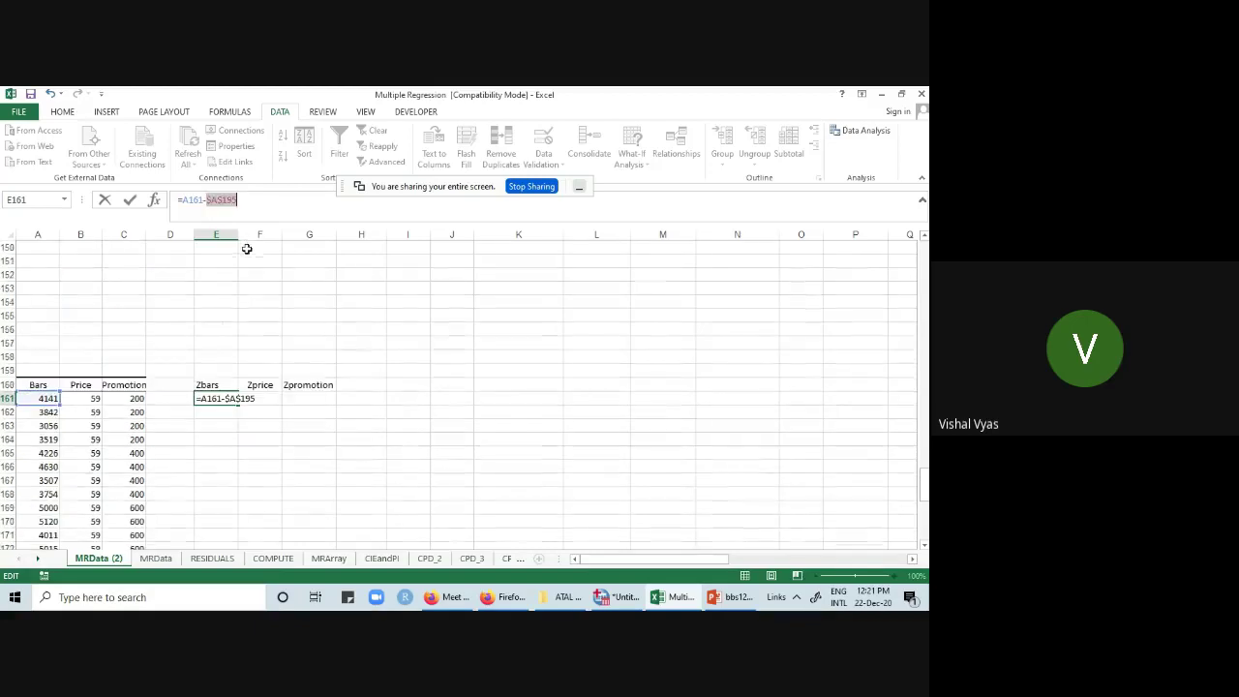
- Bracket the difference in E161 and divide it by the absolute standard deviation cell, completing =(A161-$A$195)/$A$196
click(239, 200)
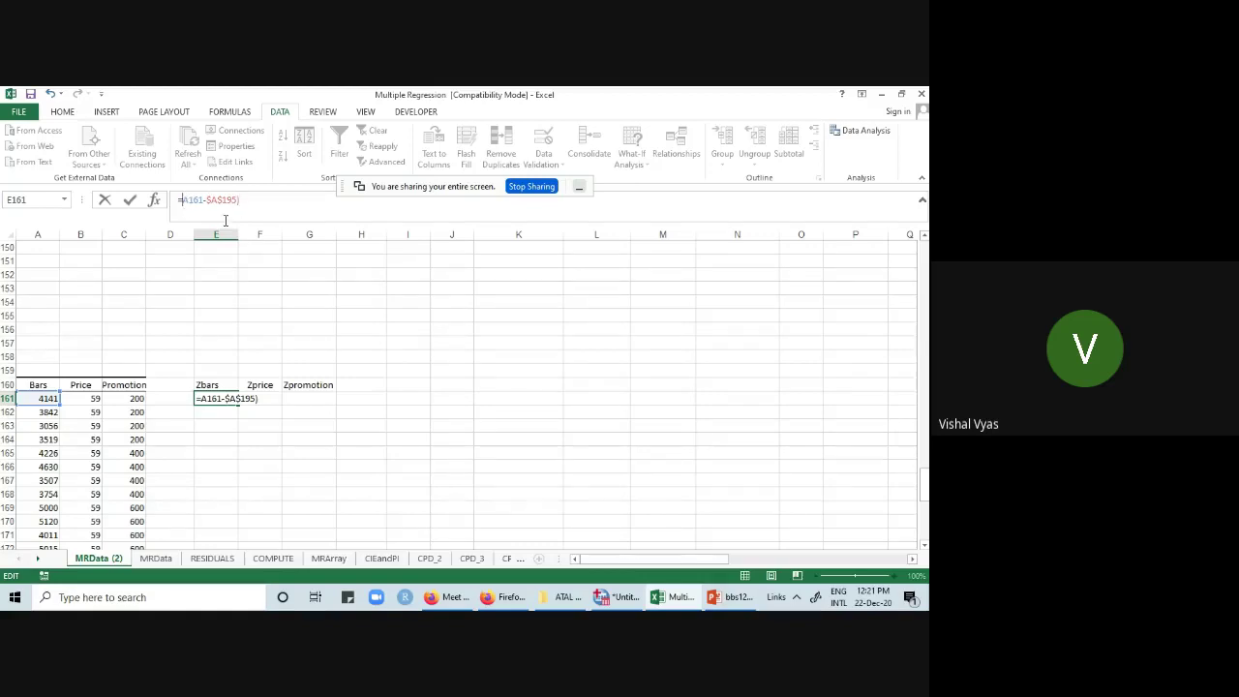
text(()
click(250, 200)
text(/)
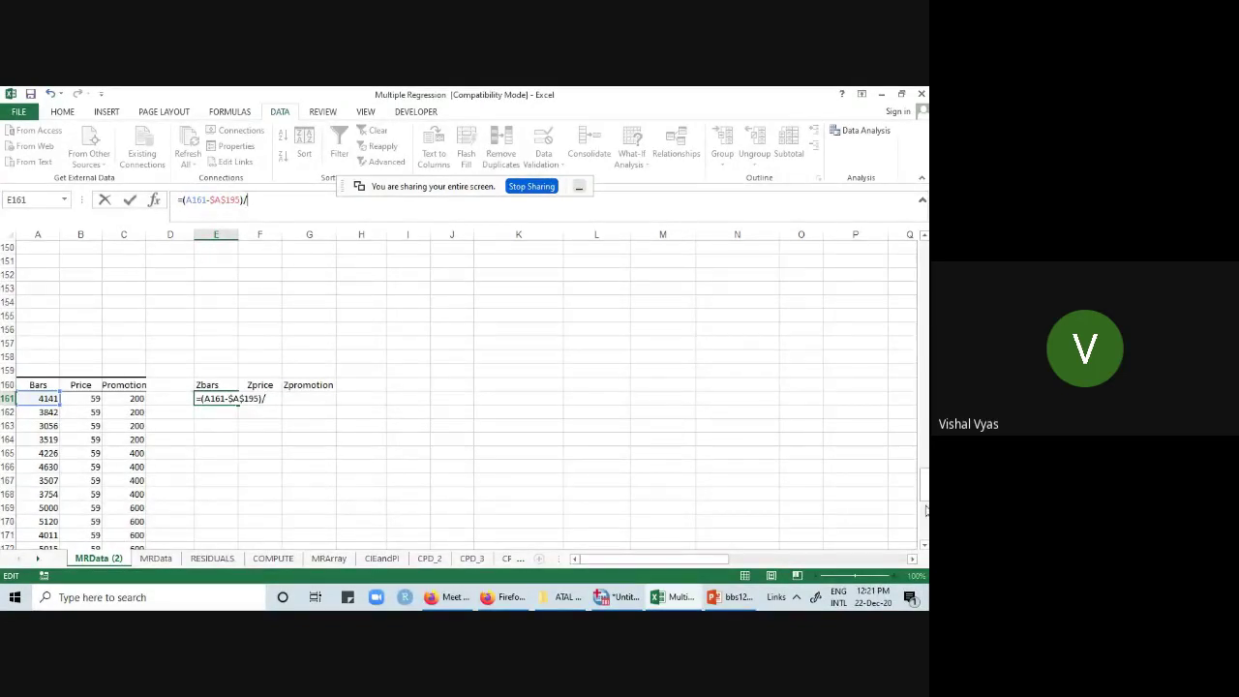
drag(926, 484, 925, 520)
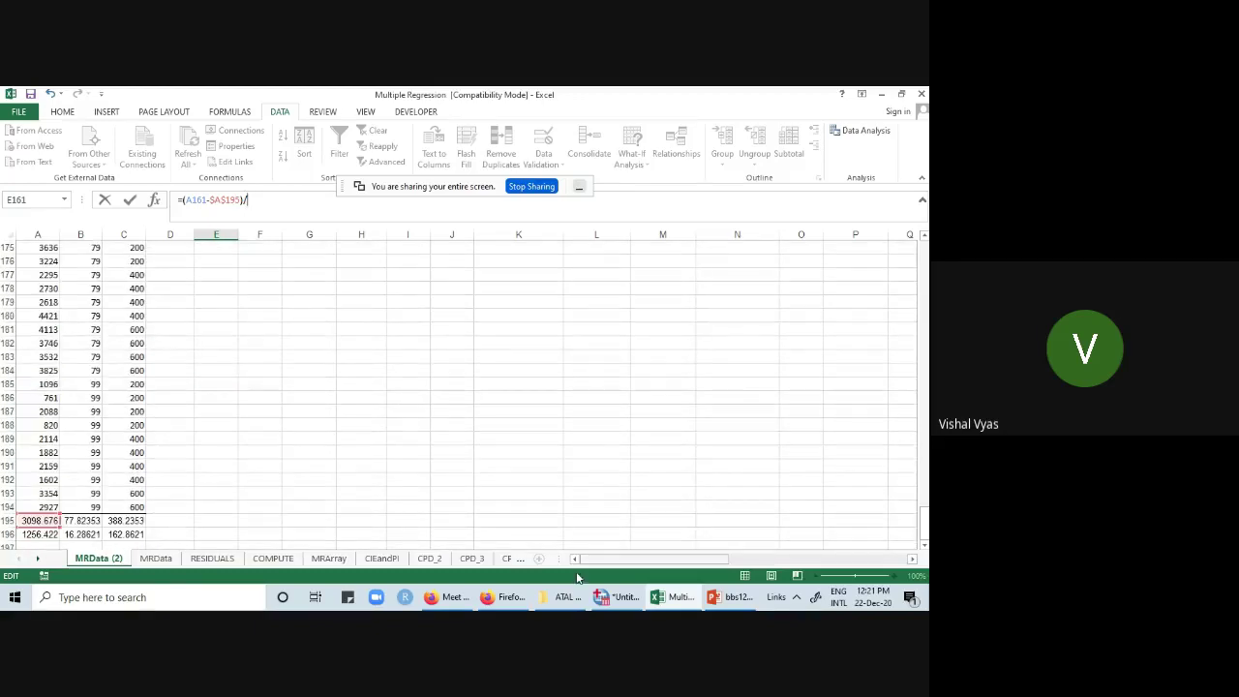
click(35, 535)
click(248, 199)
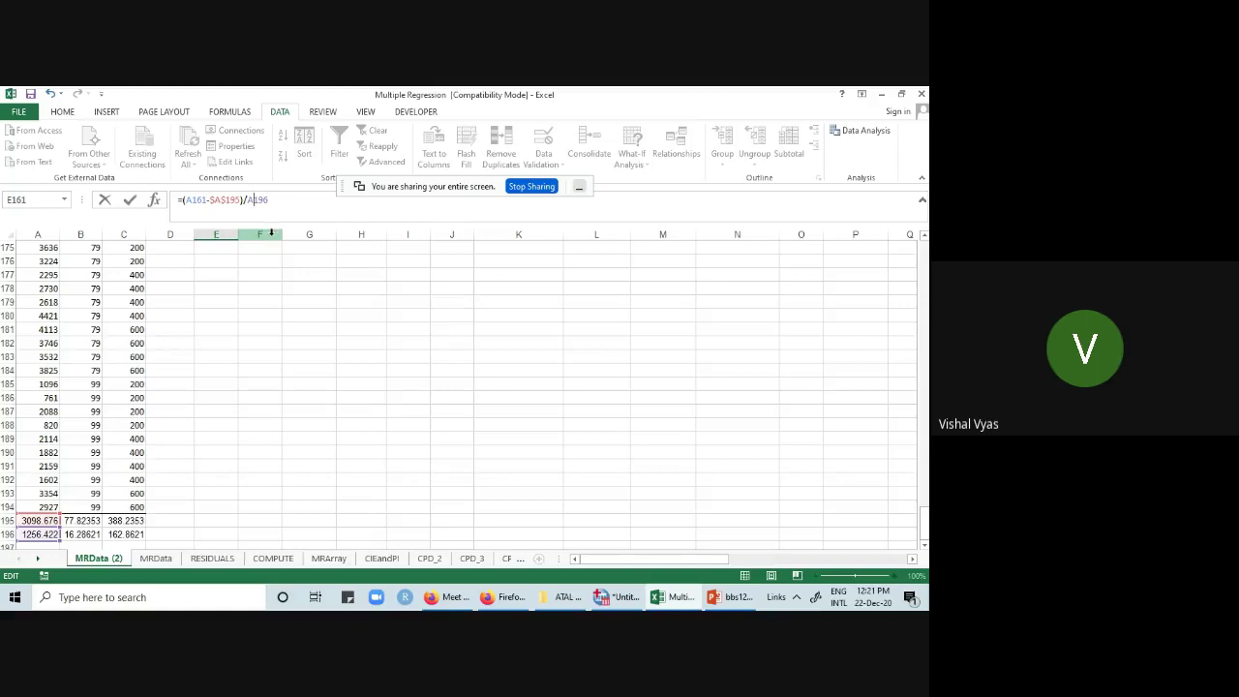
key(F4)
click(287, 202)
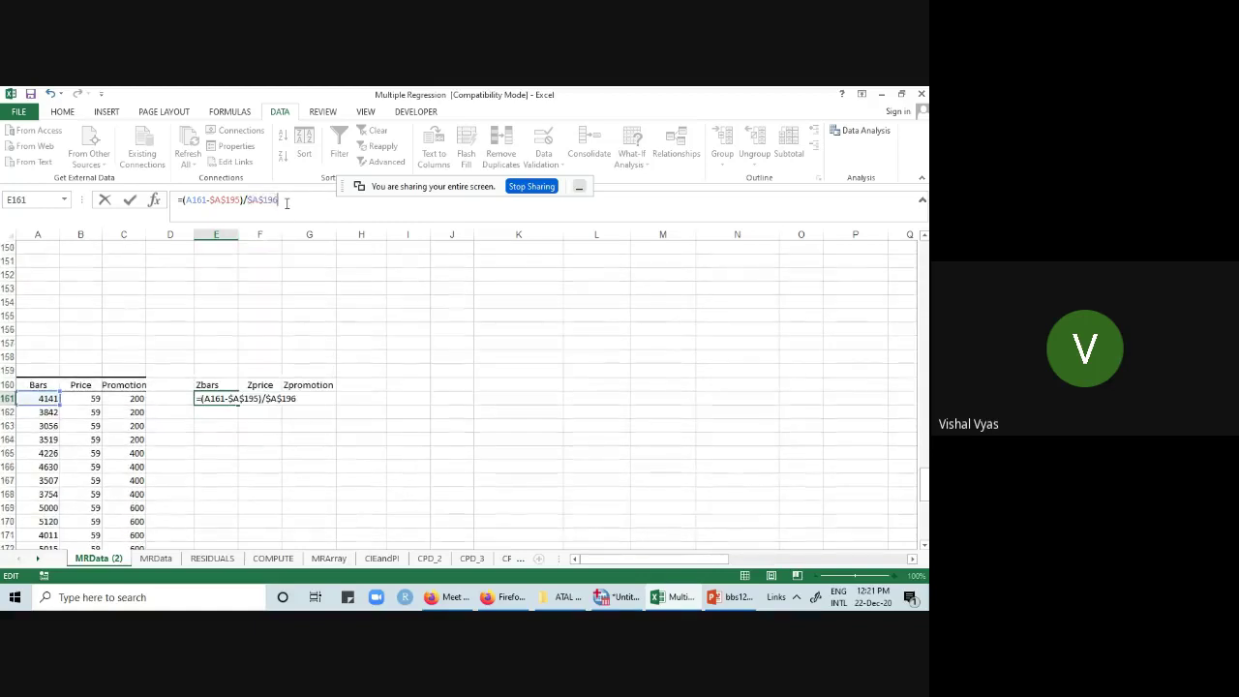
key(Return)
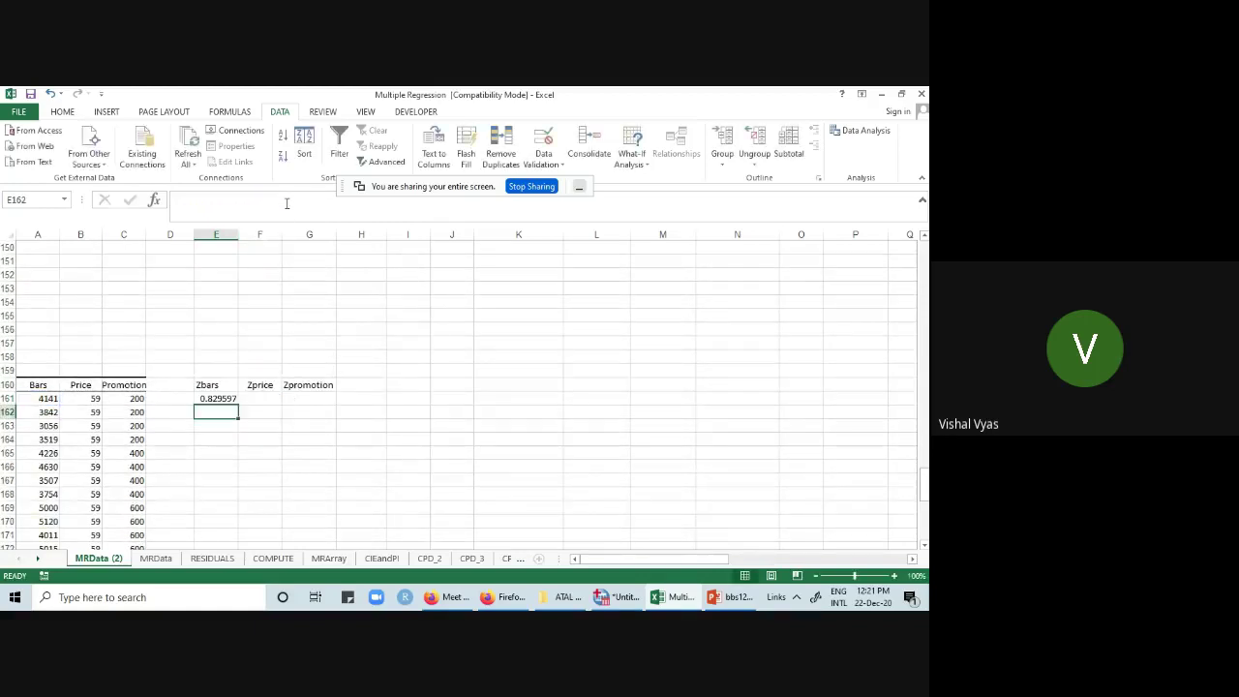
- Fill the Zbars formula down to E194 and across through column G for Zprice and Zpromotion
click(223, 400)
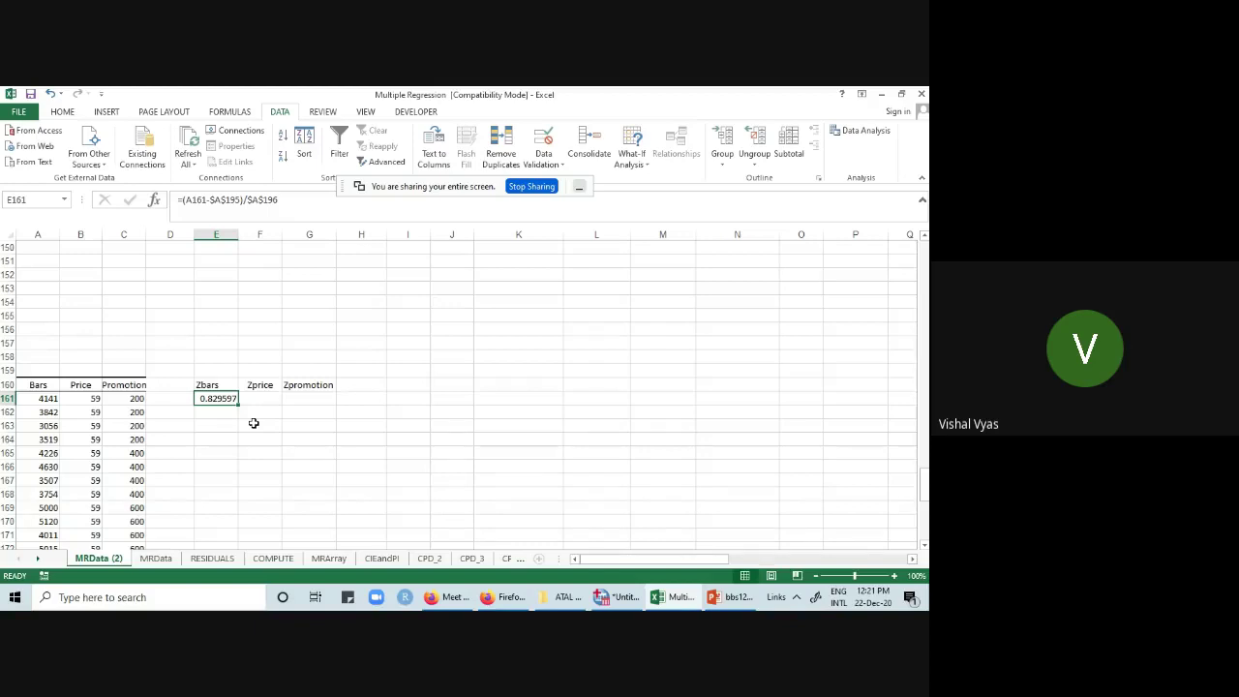
drag(239, 407, 239, 500)
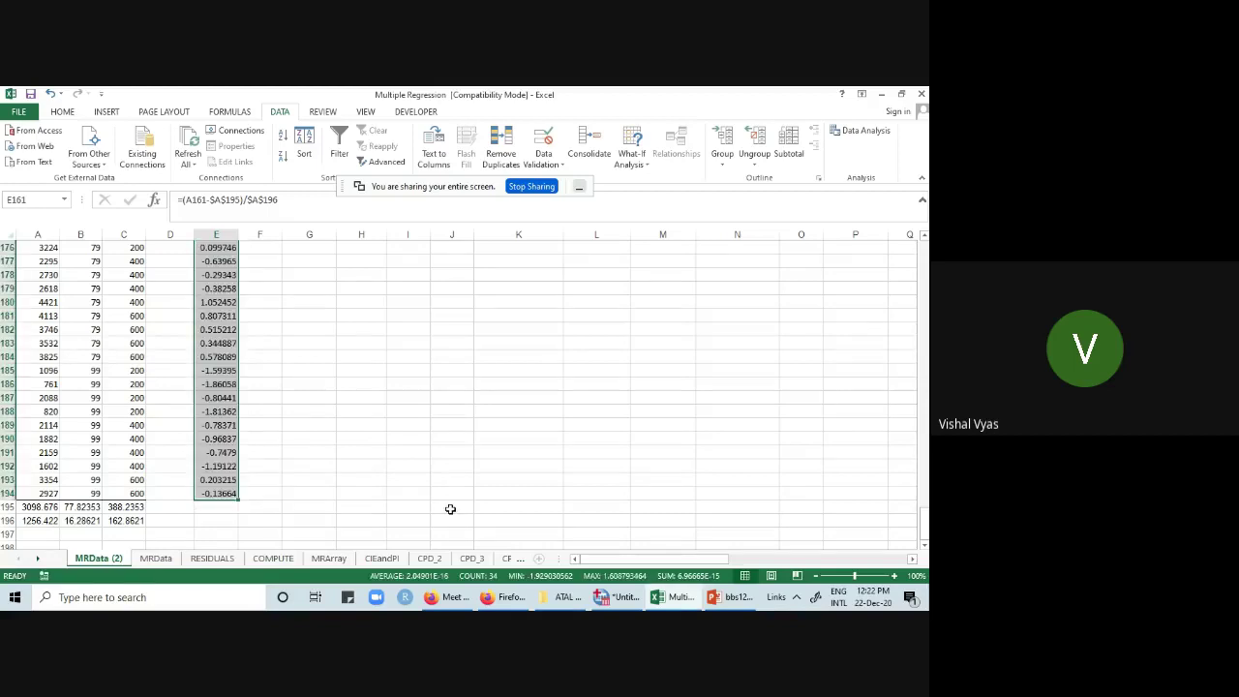
drag(241, 498, 325, 499)
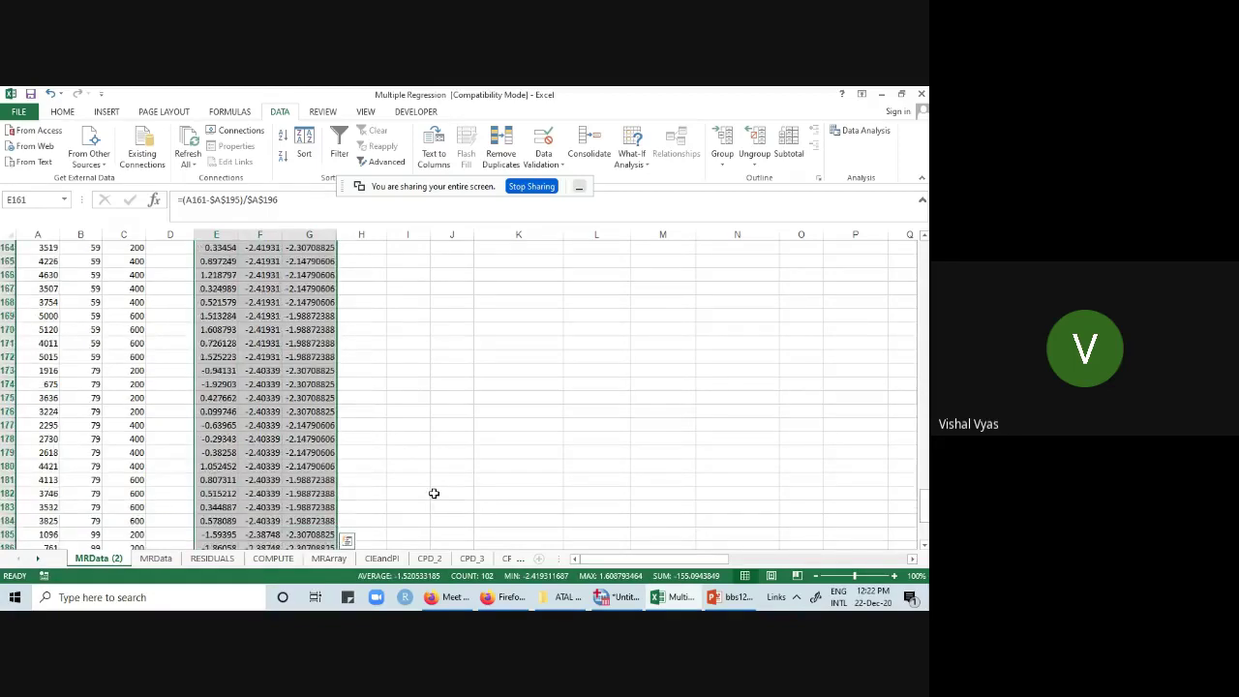
- Correct the Zprice formula in F161 to use the Price mean and standard deviation: =(B161-$B$195)/$B$196
scroll(432, 495, up, 9)
double_click(270, 417)
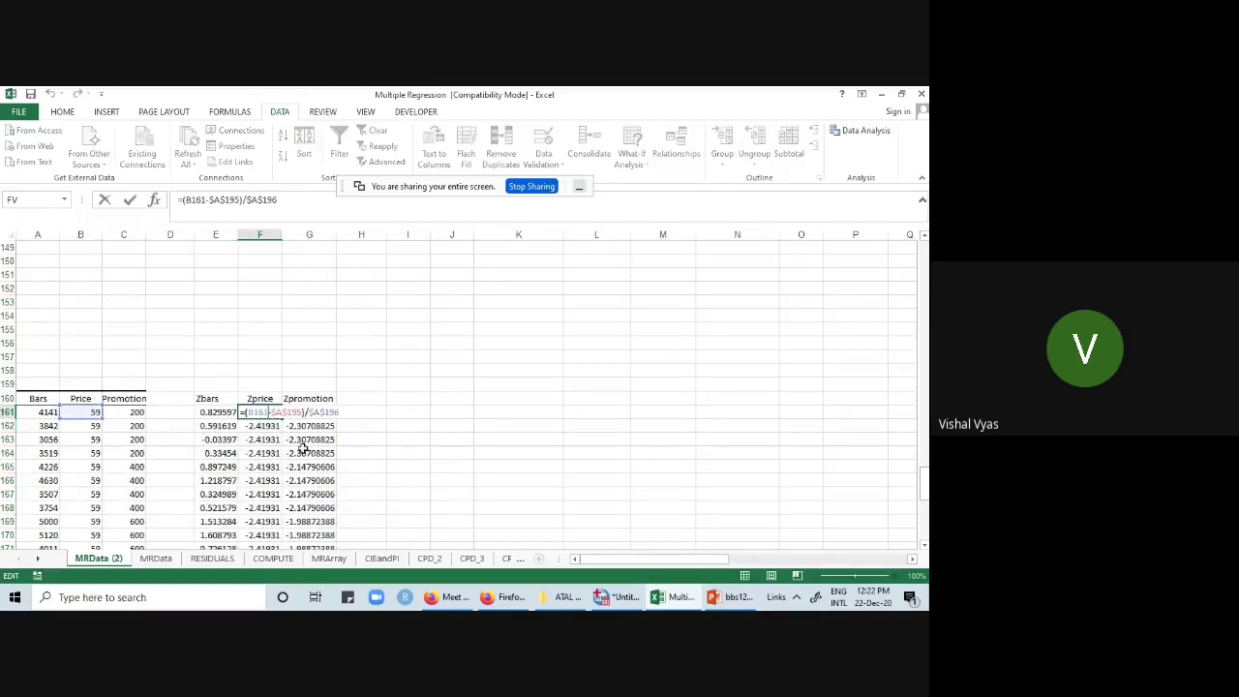
scroll(117, 433, down, 10)
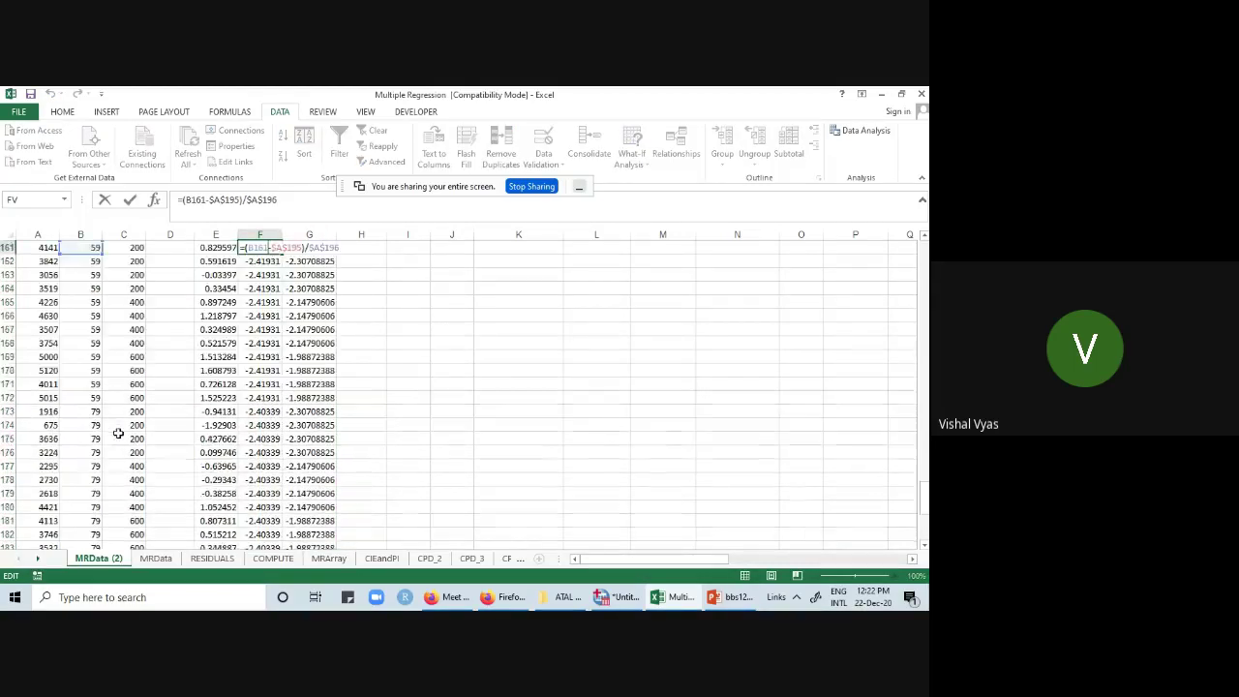
drag(44, 465, 75, 478)
scroll(348, 476, up, 2)
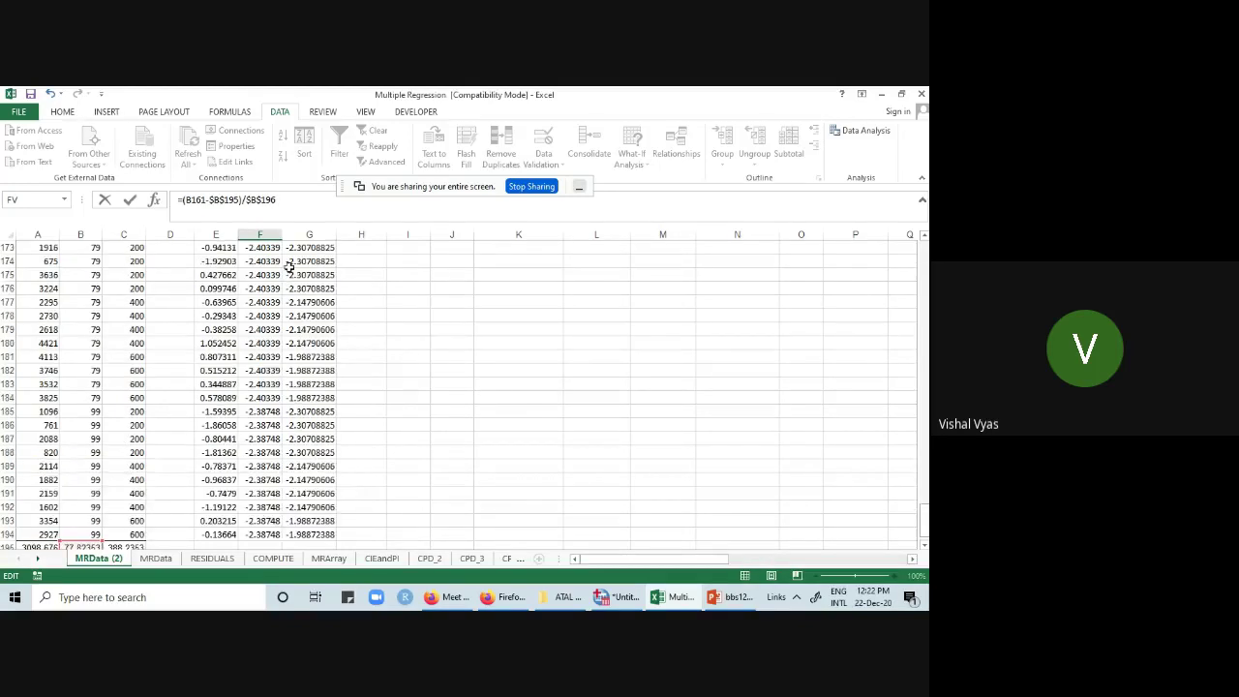
click(277, 200)
key(Return)
- Fill the corrected Zprice formula from F161 down the column to F194
scroll(436, 416, up, 8)
click(272, 413)
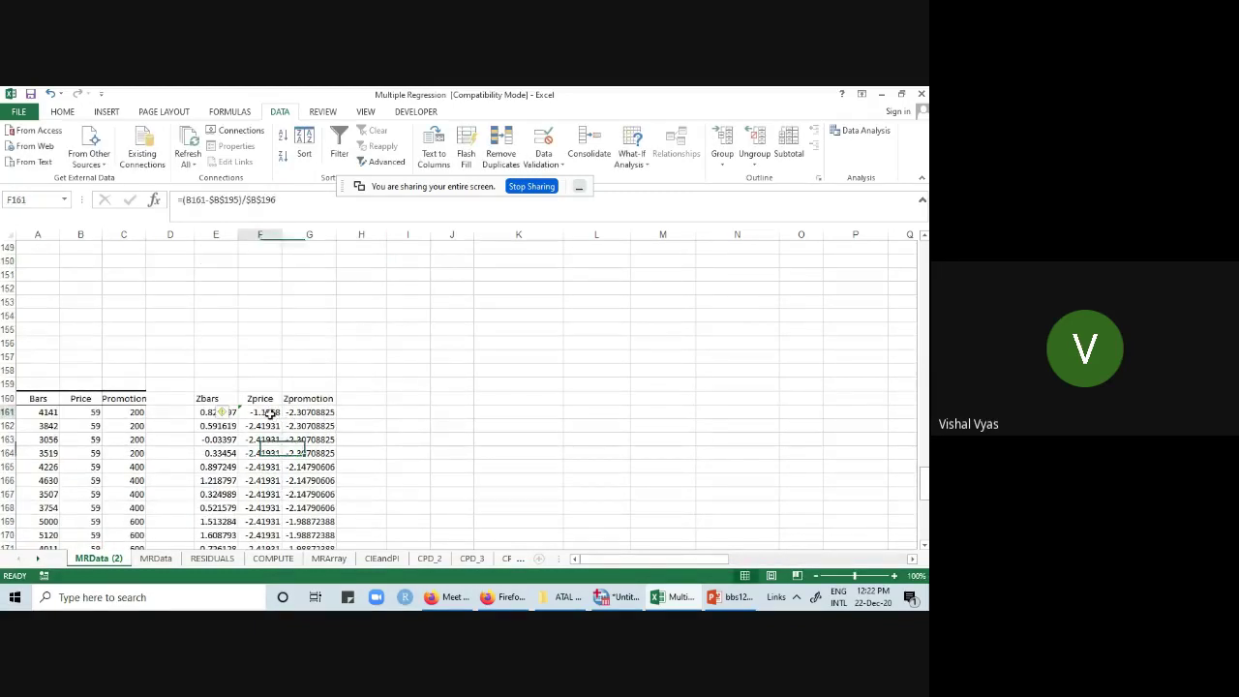
double_click(282, 418)
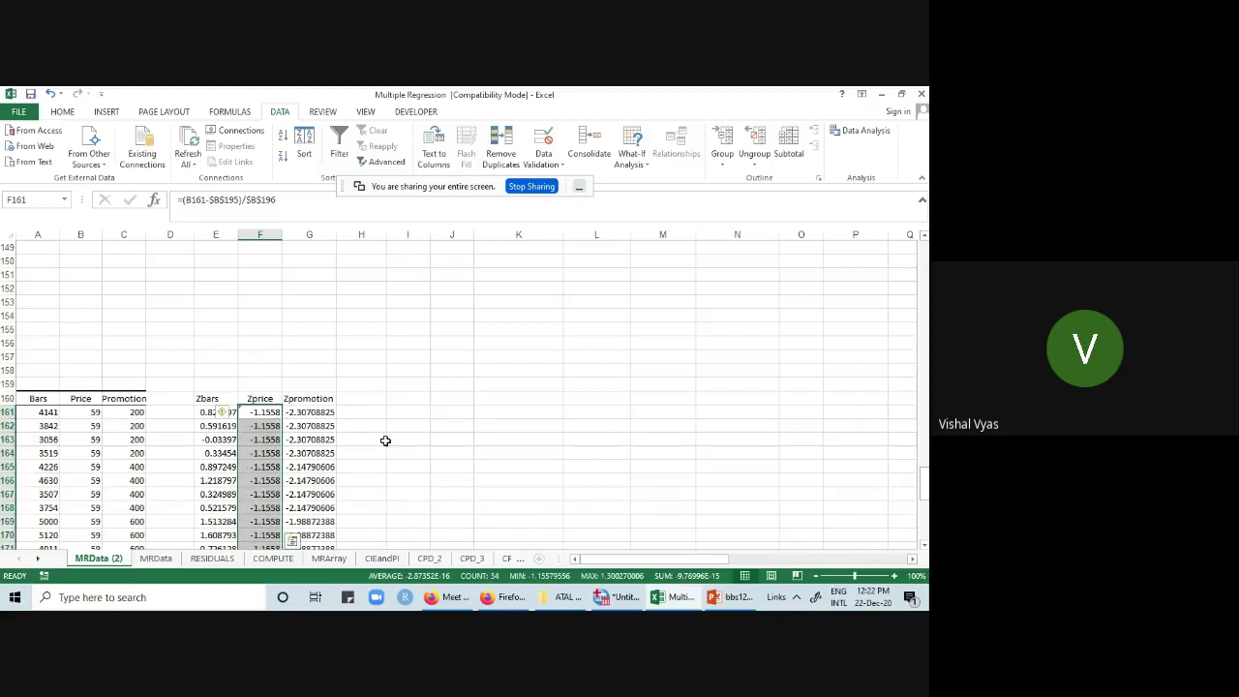
- Check the cell references in the Zprice formula in F161
click(274, 413)
double_click(274, 412)
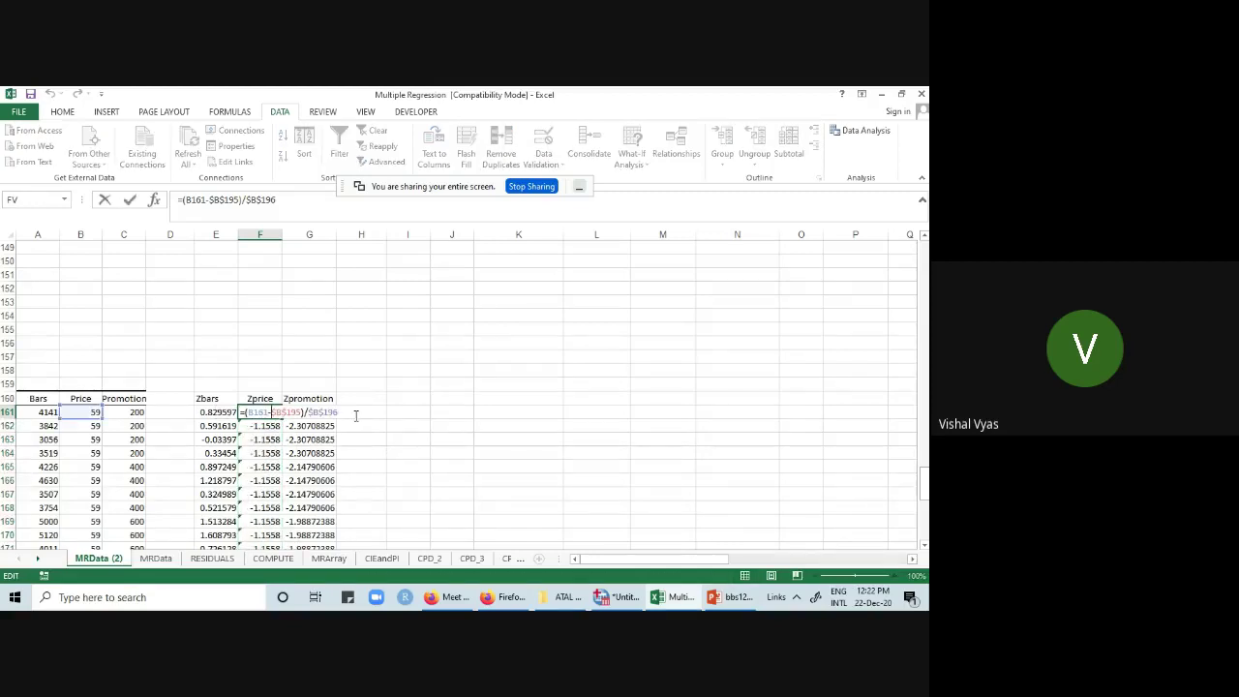
click(407, 467)
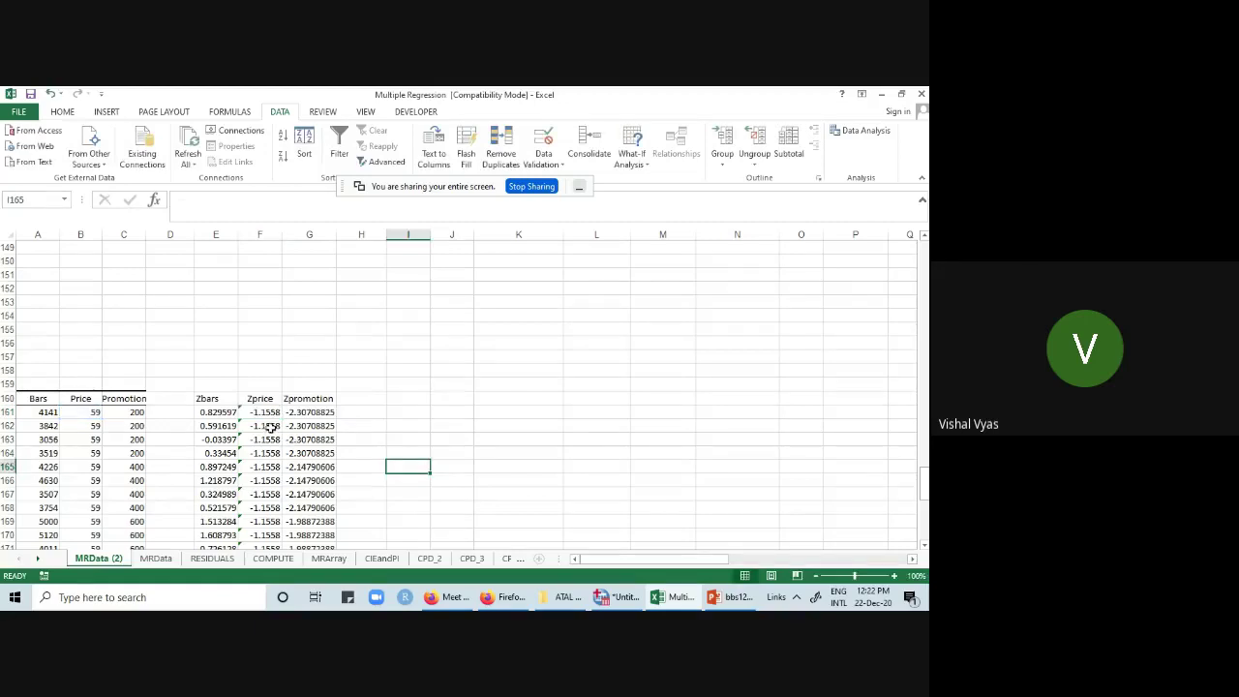
click(434, 451)
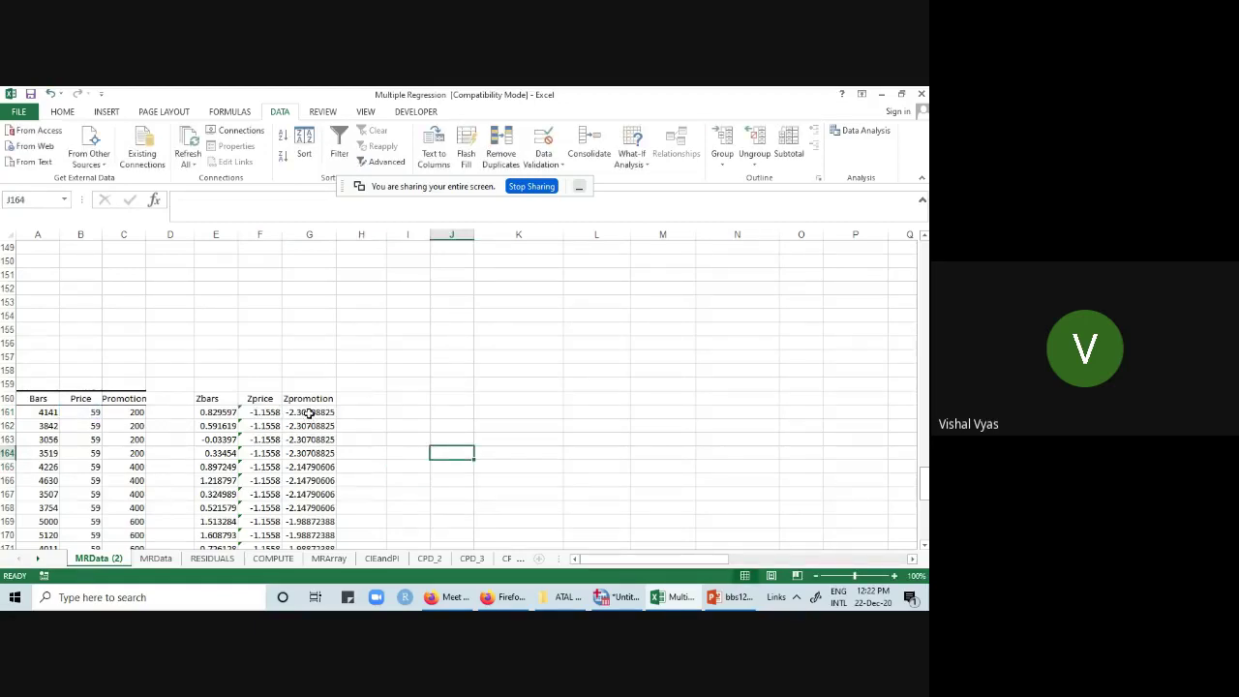
- Correct the Zpromotion formula in G161 to use the Promotion mean and standard deviation: =(C161-$C$195)/$C$196
double_click(308, 412)
scroll(209, 453, down, 8)
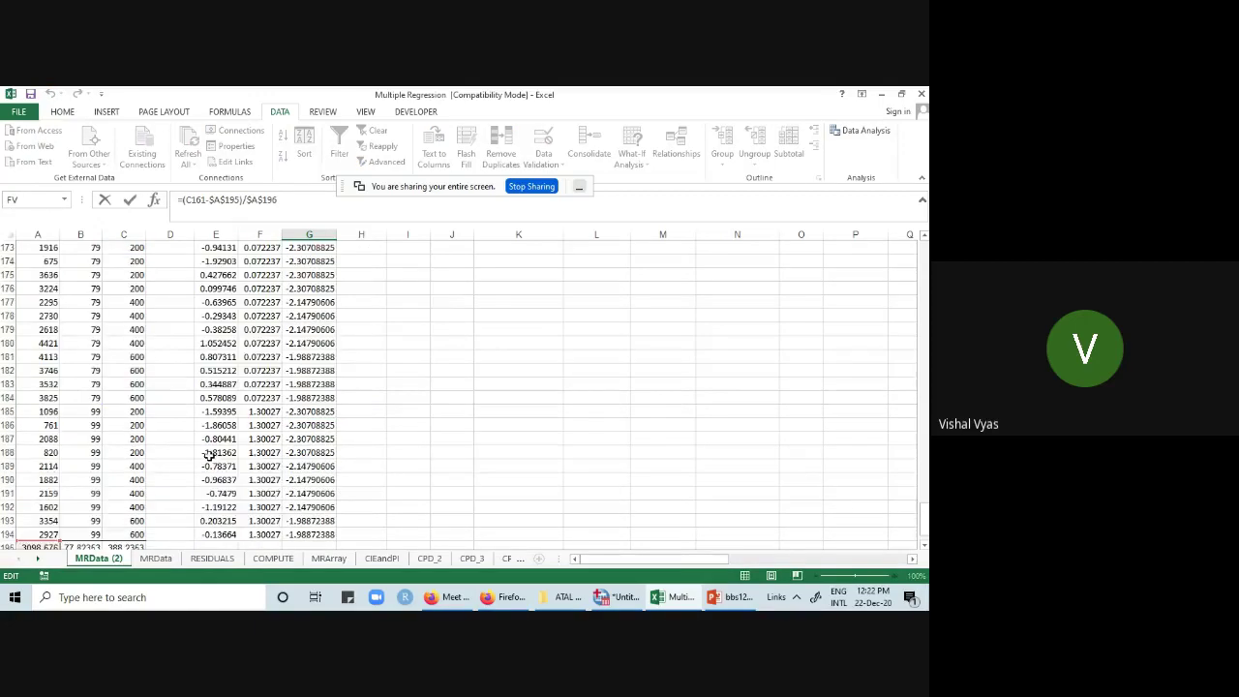
scroll(209, 454, down, 2)
drag(58, 466, 144, 466)
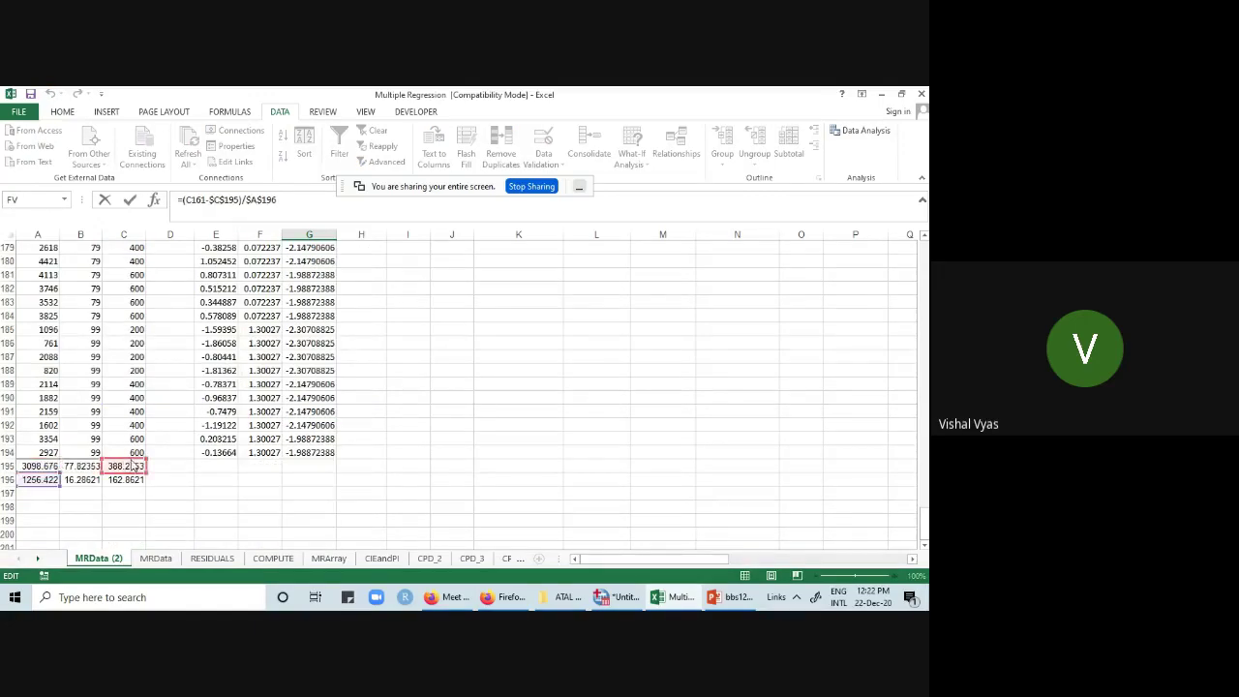
drag(47, 478, 166, 475)
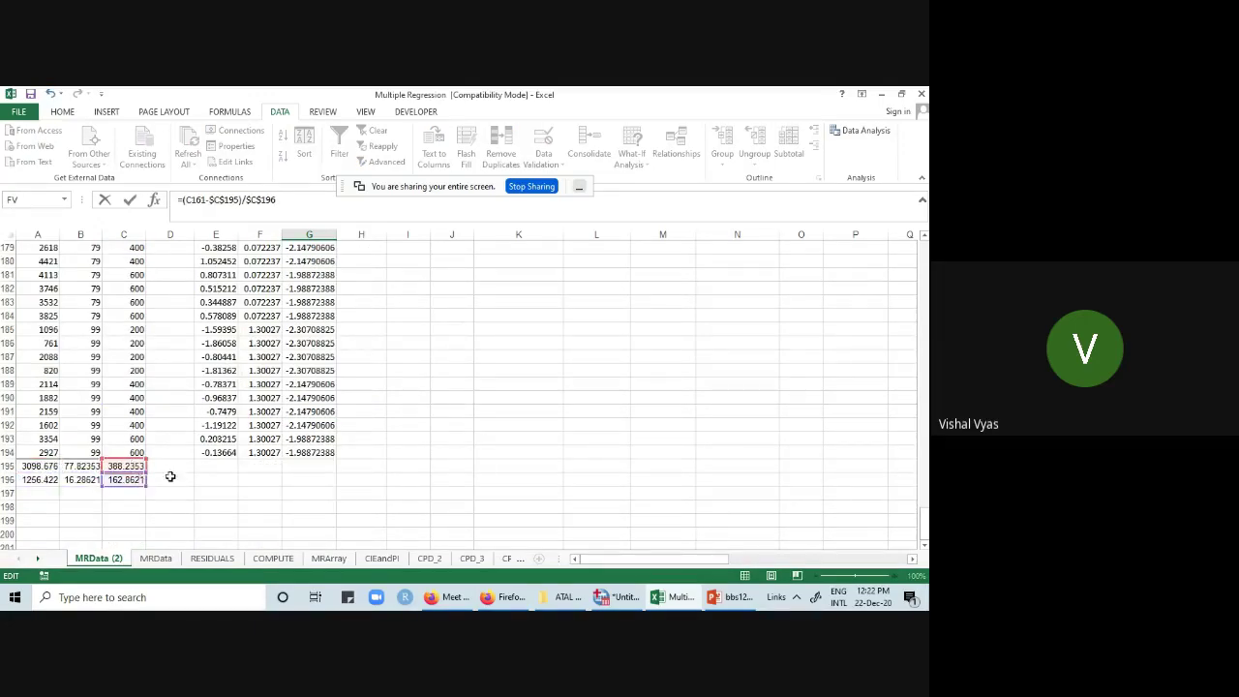
scroll(481, 470, up, 3)
click(293, 202)
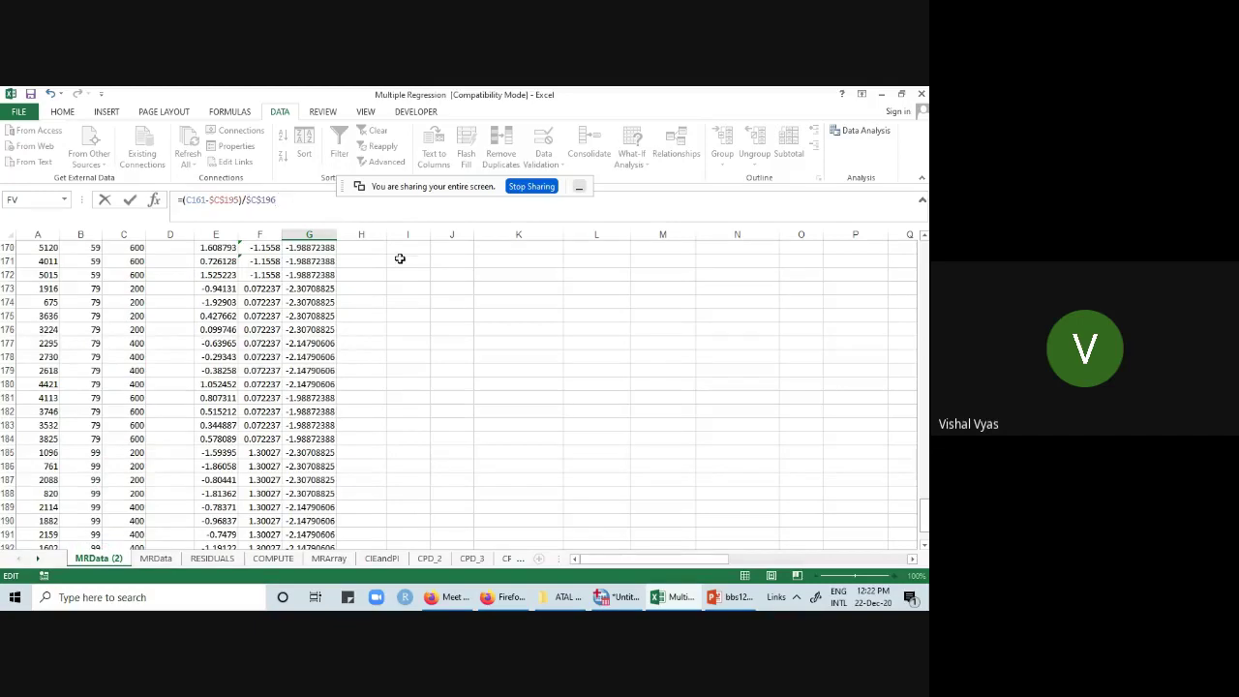
key(Return)
- Fill the corrected Zpromotion formula from G161 down the column to G194
scroll(401, 290, up, 6)
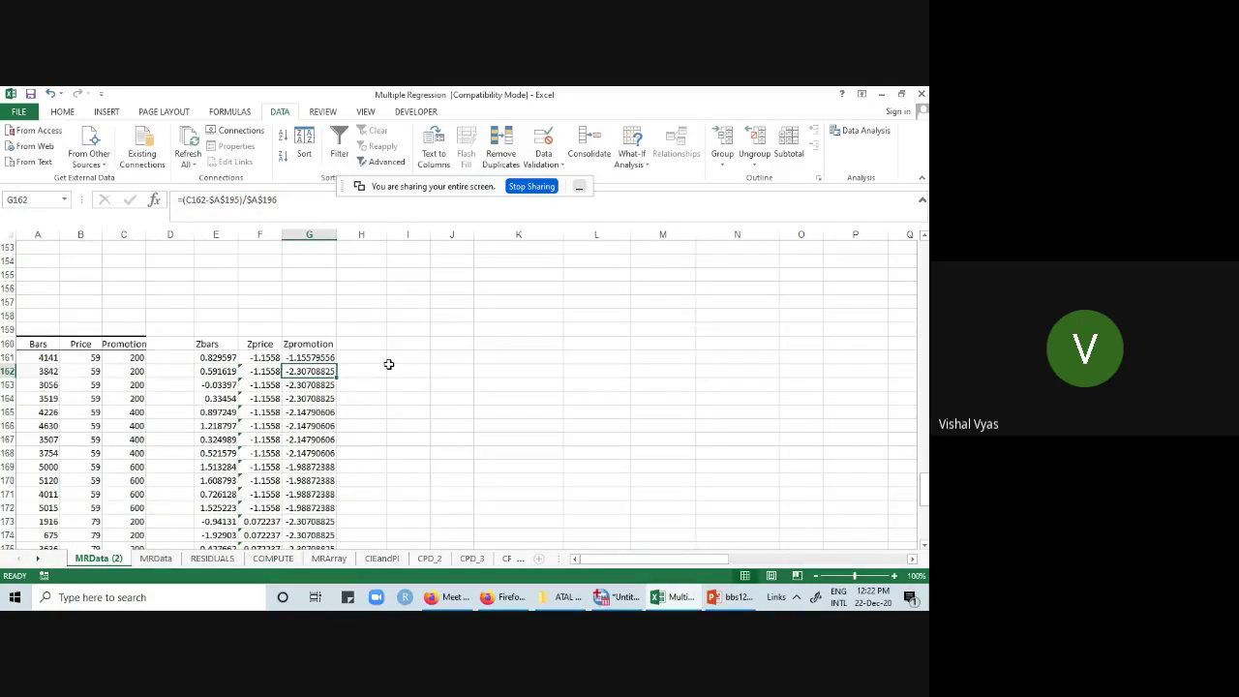
click(318, 358)
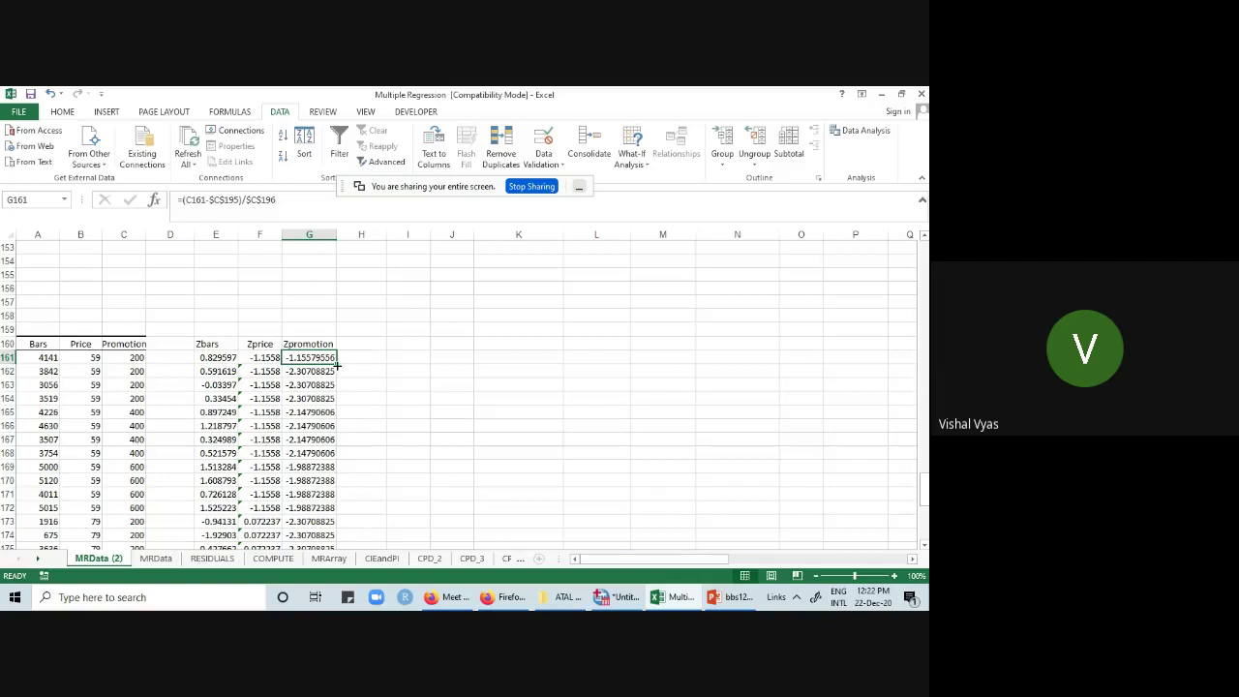
double_click(337, 364)
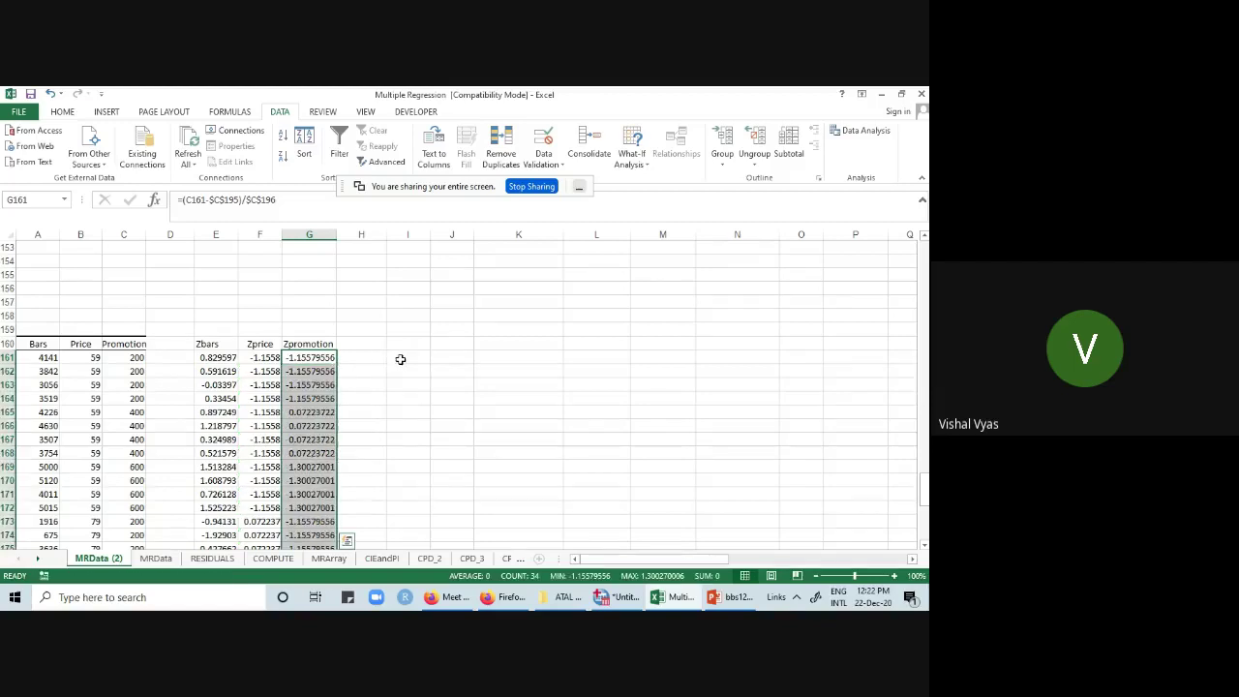
- Start a STANDARDIZE formula in I161 for the Bars value in A161, with the mean locked as $A$195
click(403, 358)
text(=)
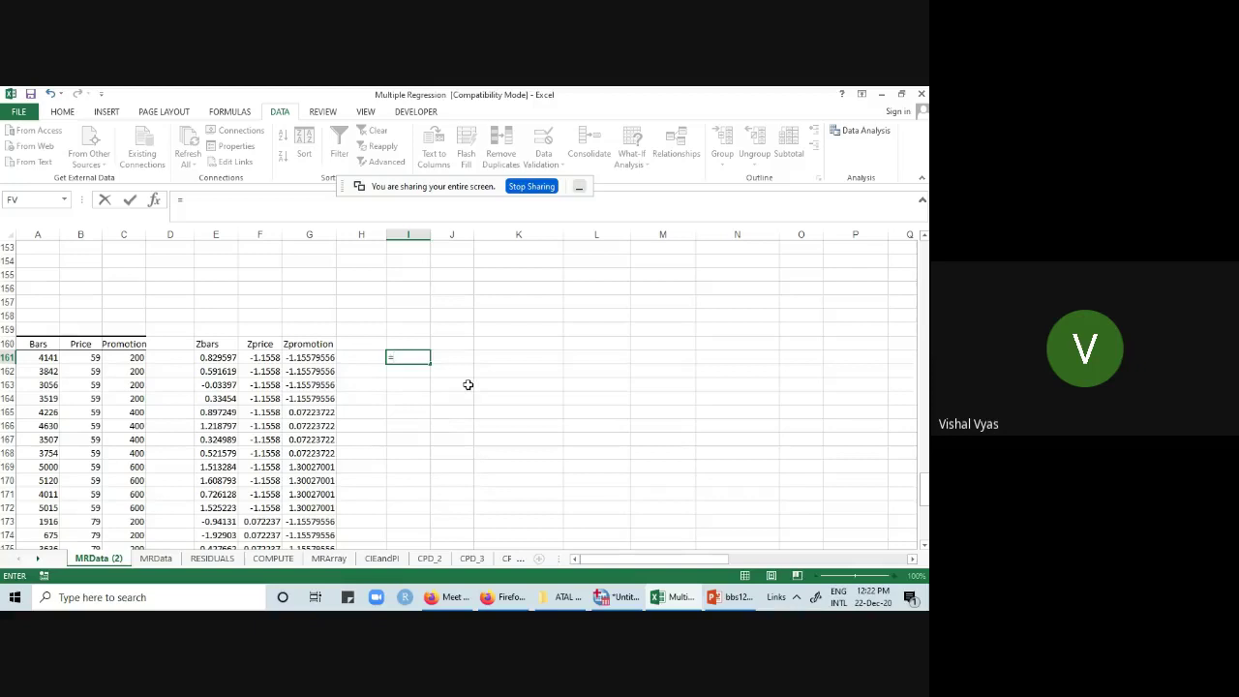
text(STA)
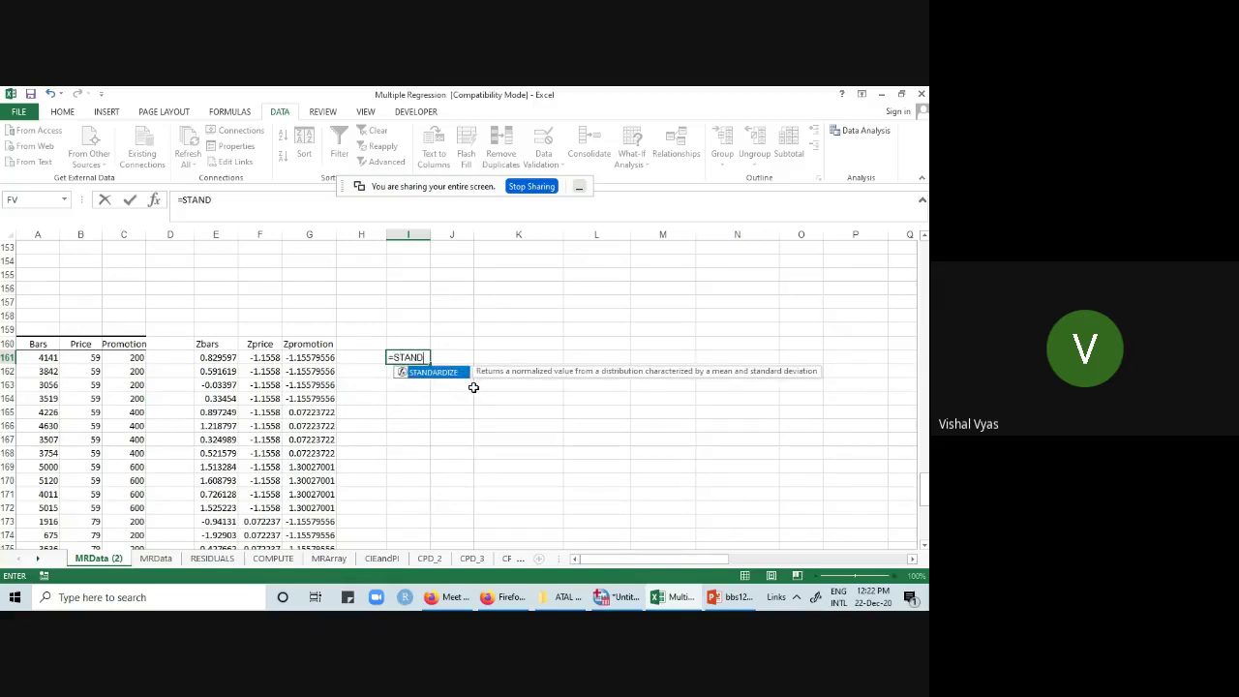
text(ND)
double_click(433, 373)
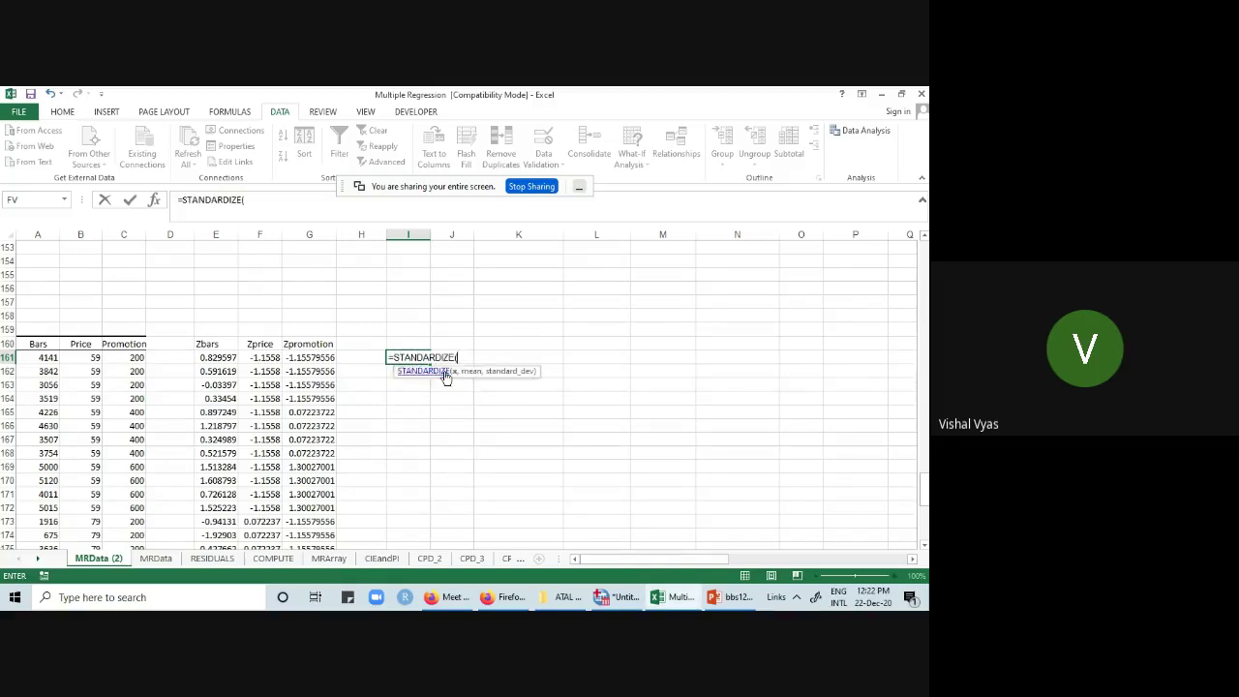
click(48, 359)
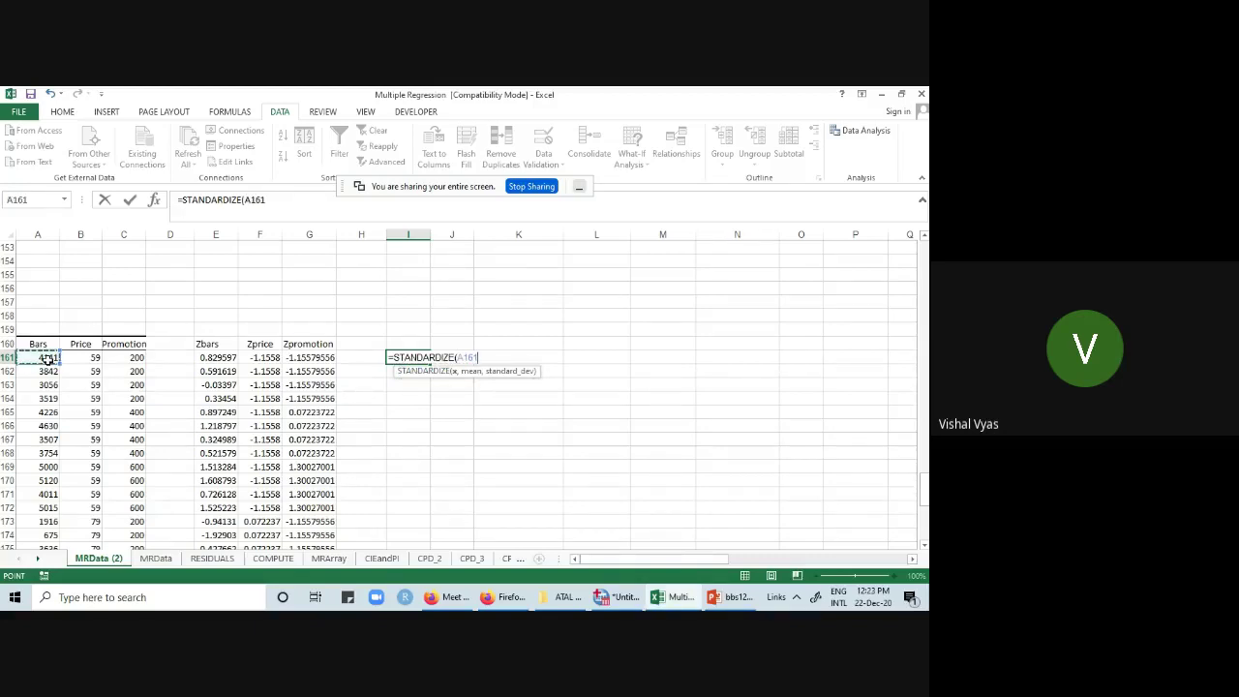
text(,)
scroll(58, 412, down, 11)
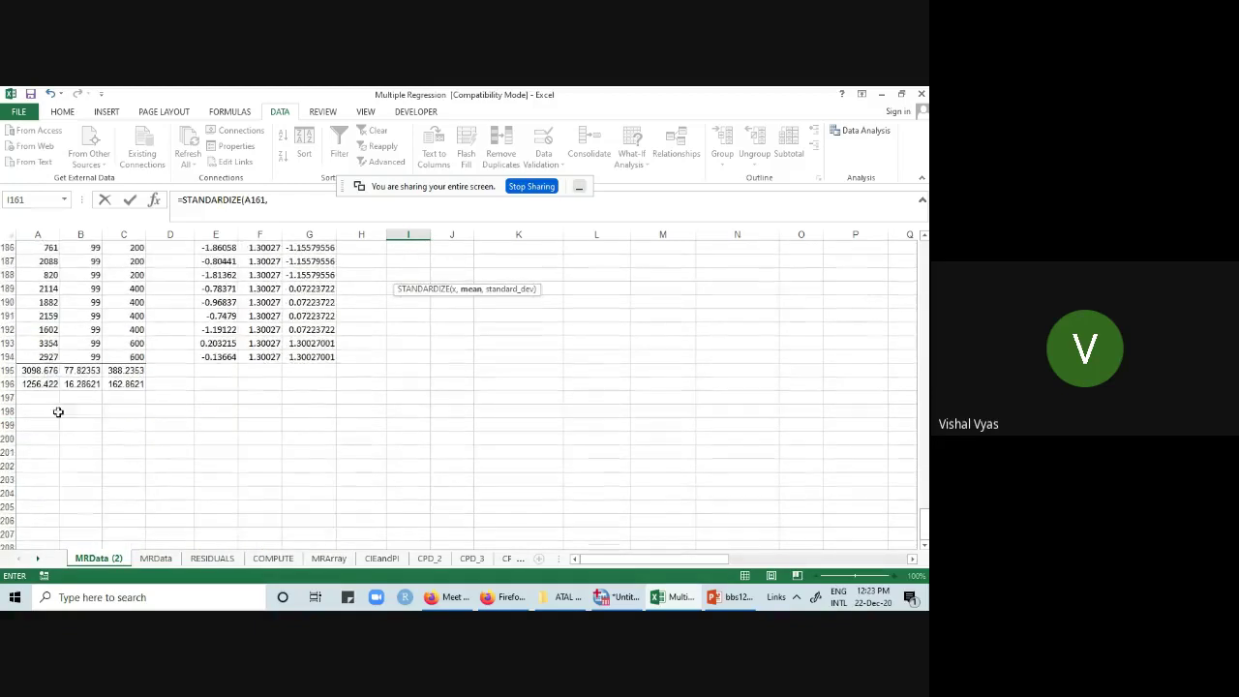
click(46, 371)
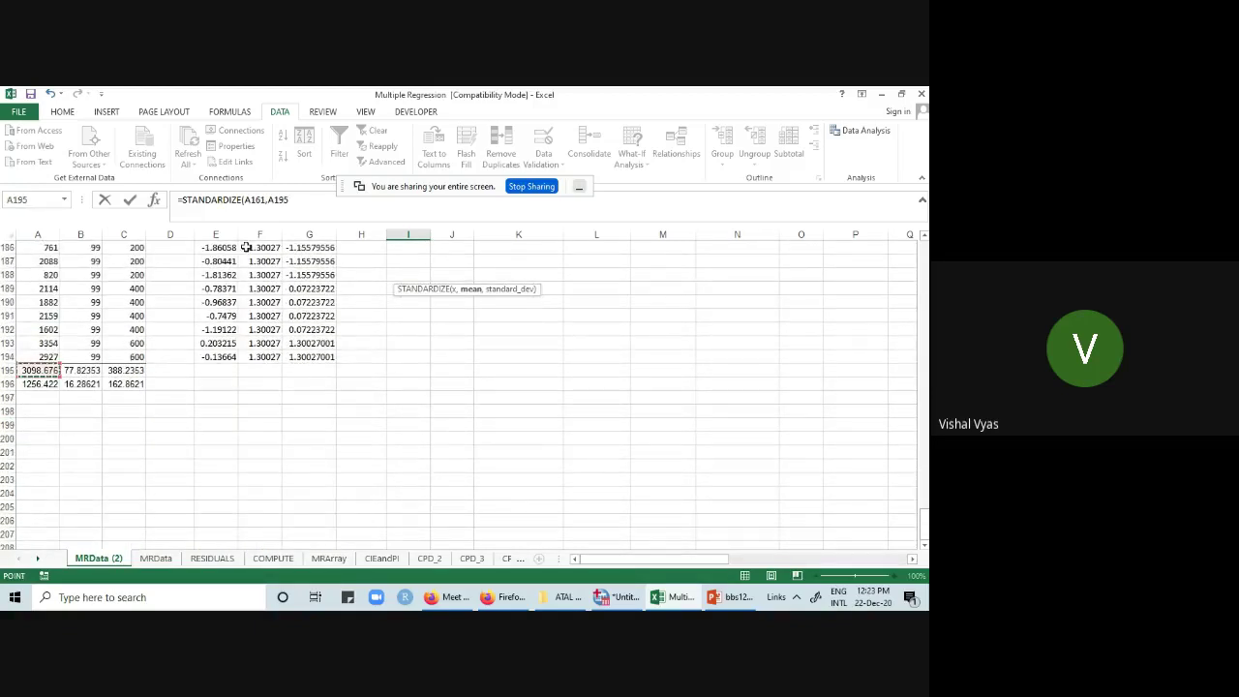
click(276, 202)
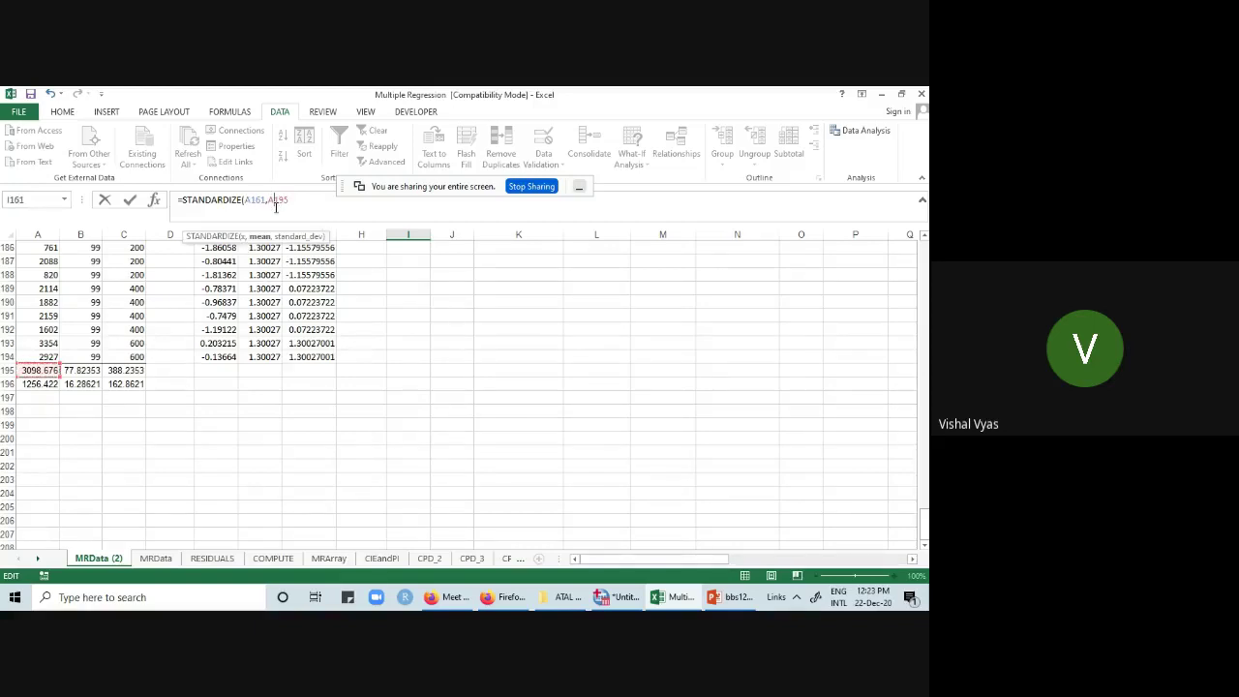
key(F4)
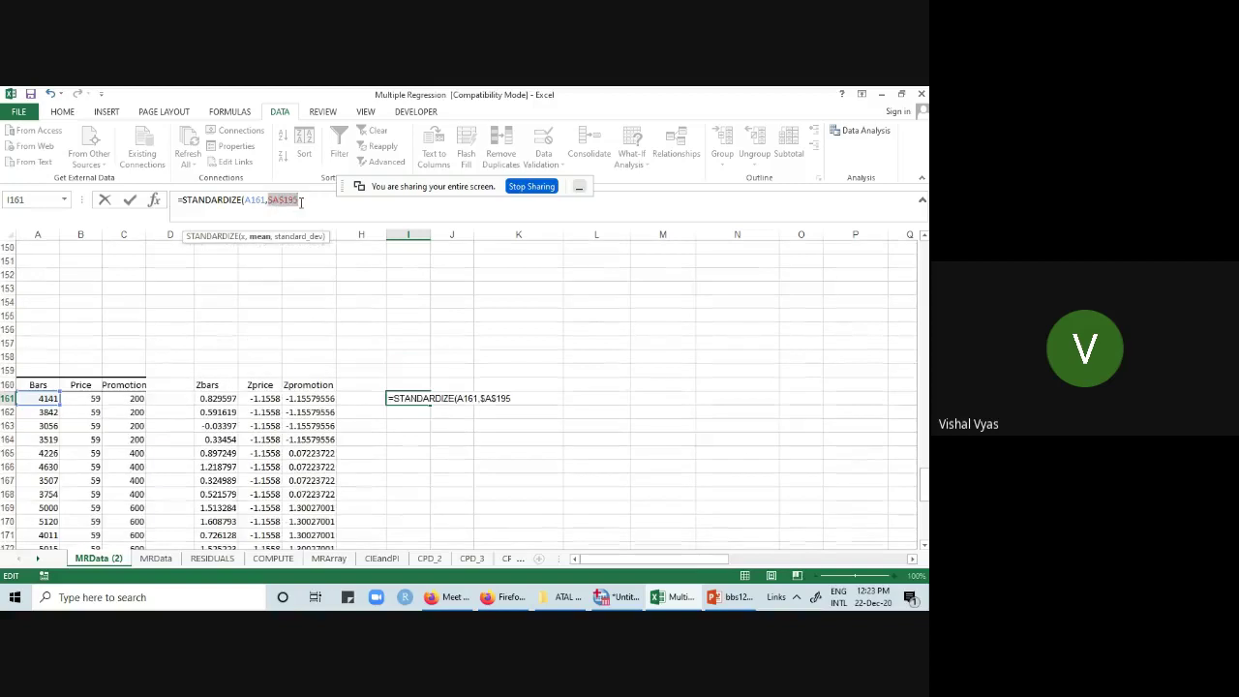
- Complete the STANDARDIZE formula in I161 with the locked Bars standard deviation: =STANDARDIZE(A161,$A$195,$A$196)
click(517, 397)
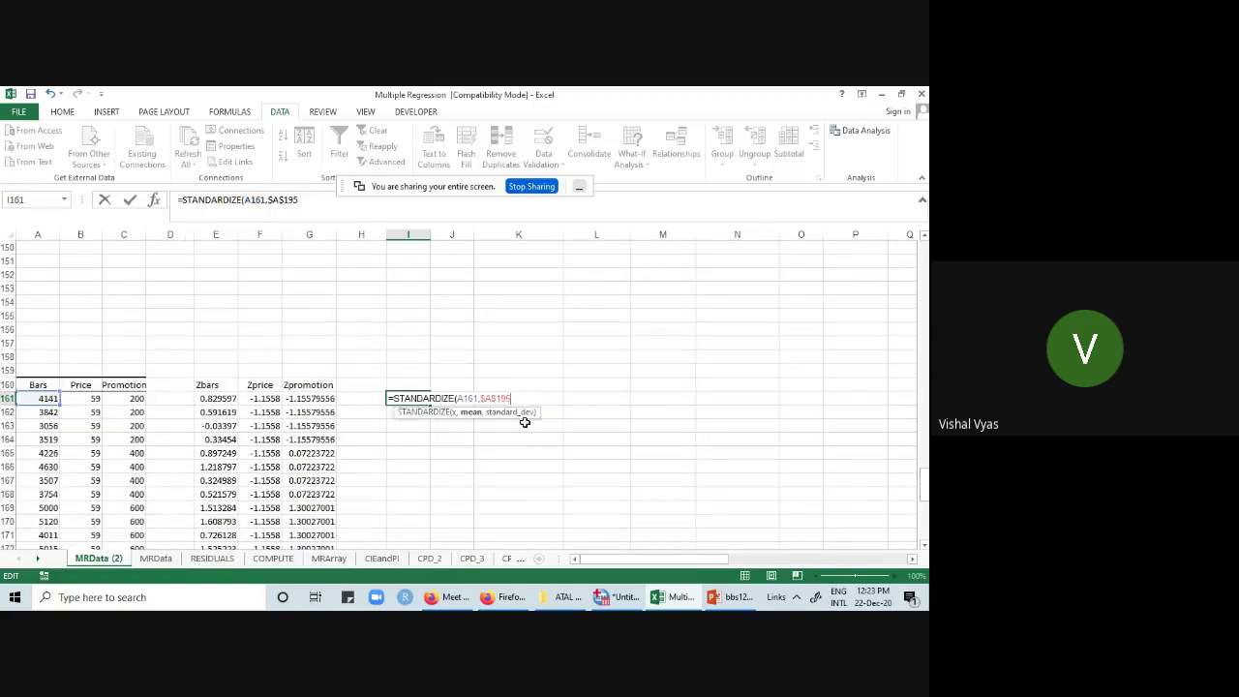
text(,)
scroll(174, 456, down, 10)
click(51, 467)
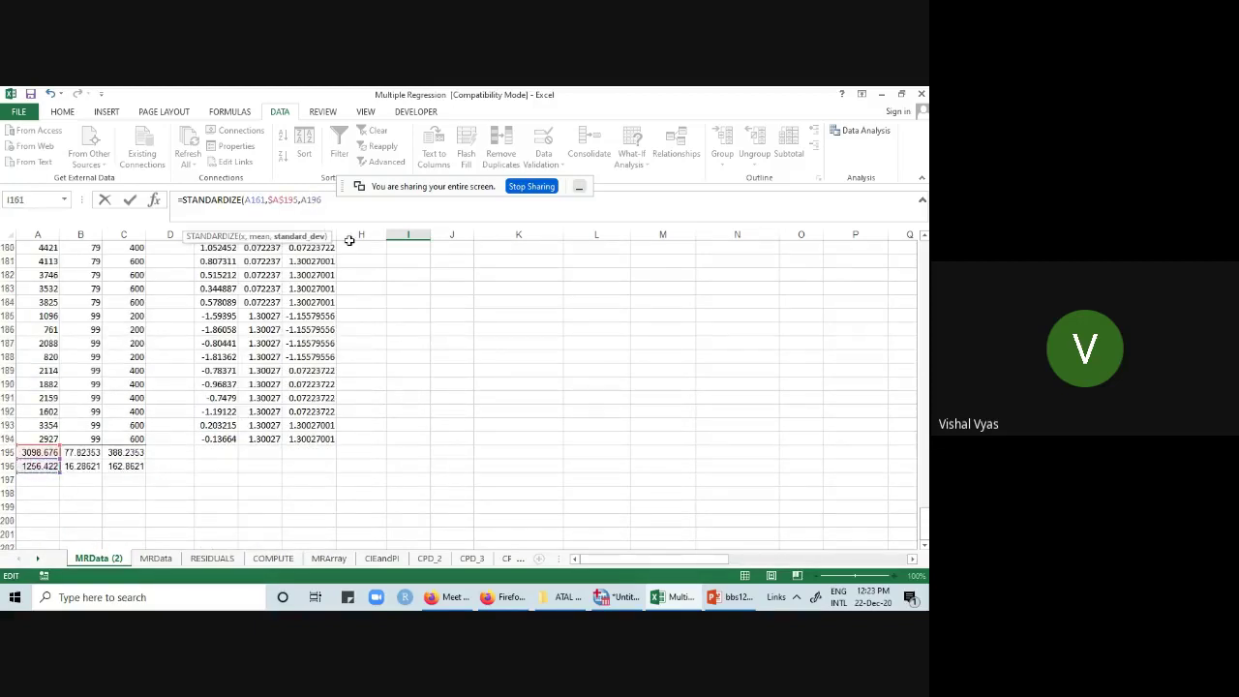
key(F4)
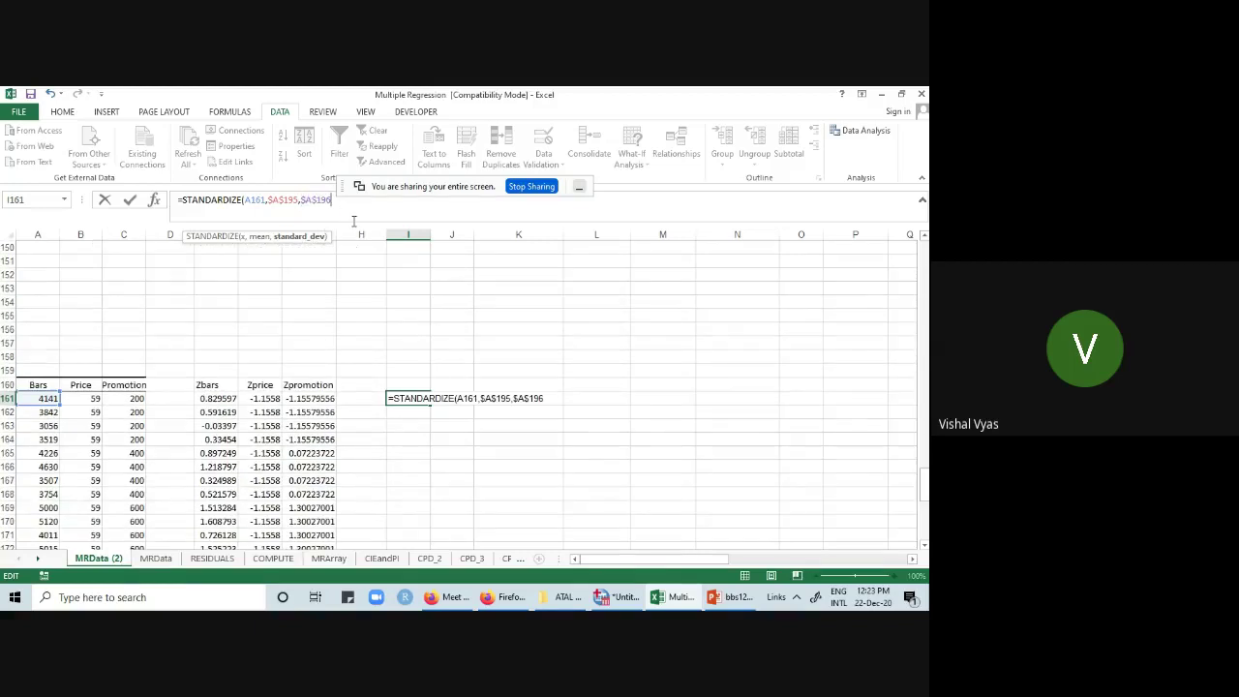
click(646, 316)
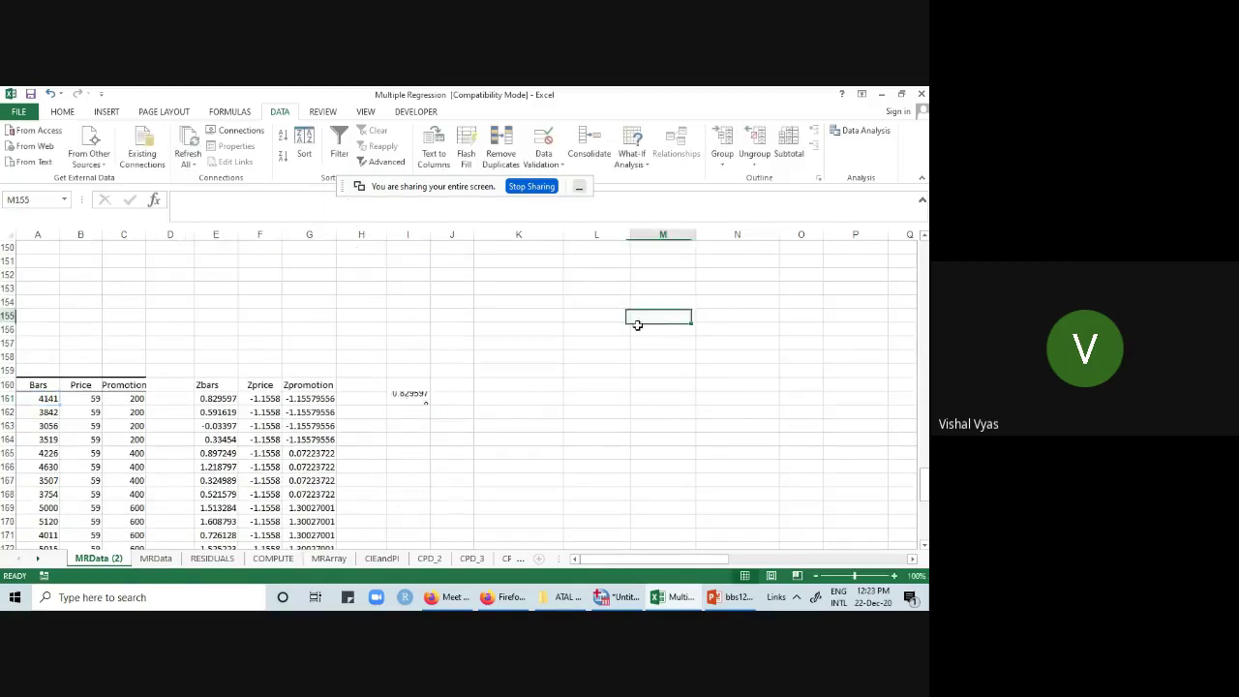
- Fill the STANDARDIZE formula from I161 down to I194 to compare it with Zbars, and clear the filled cells
click(410, 398)
click(368, 401)
click(416, 401)
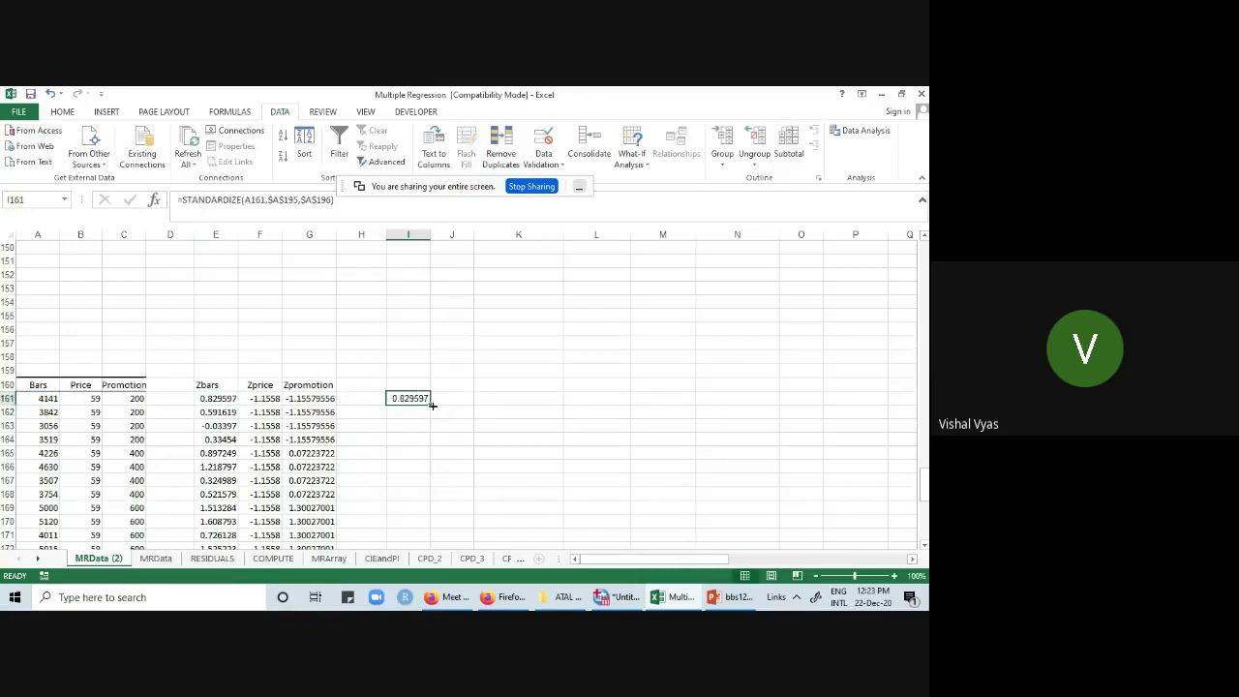
drag(430, 403, 438, 500)
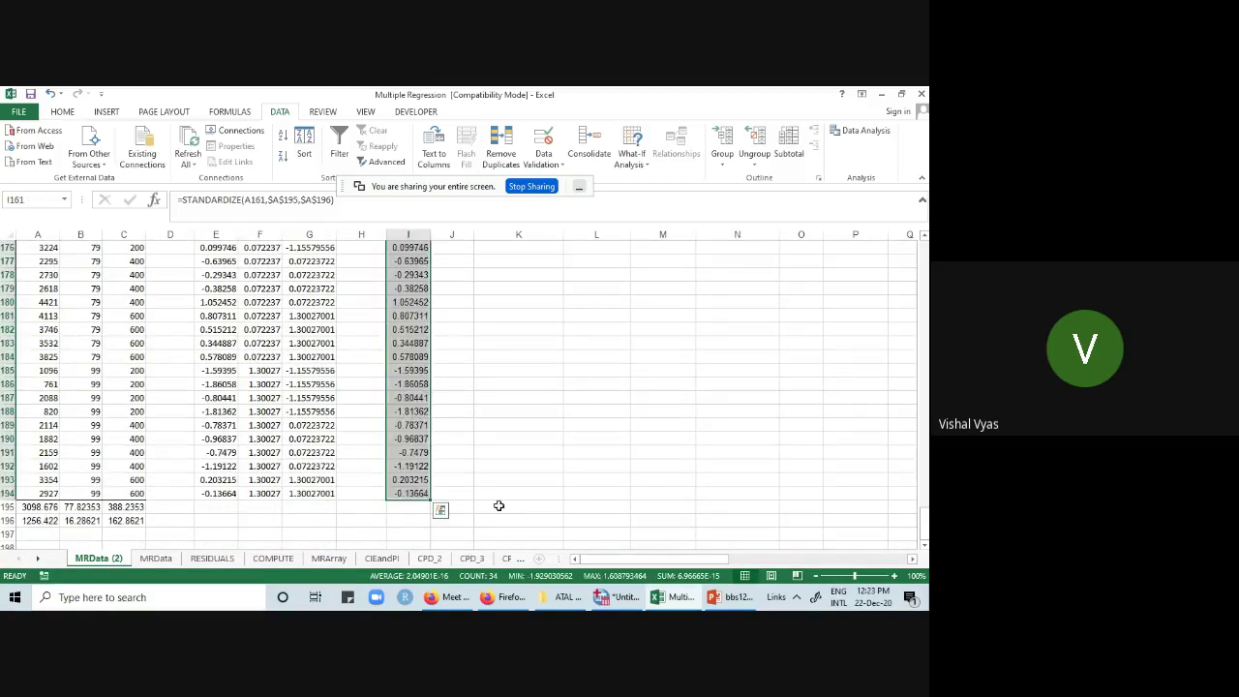
scroll(570, 443, up, 9)
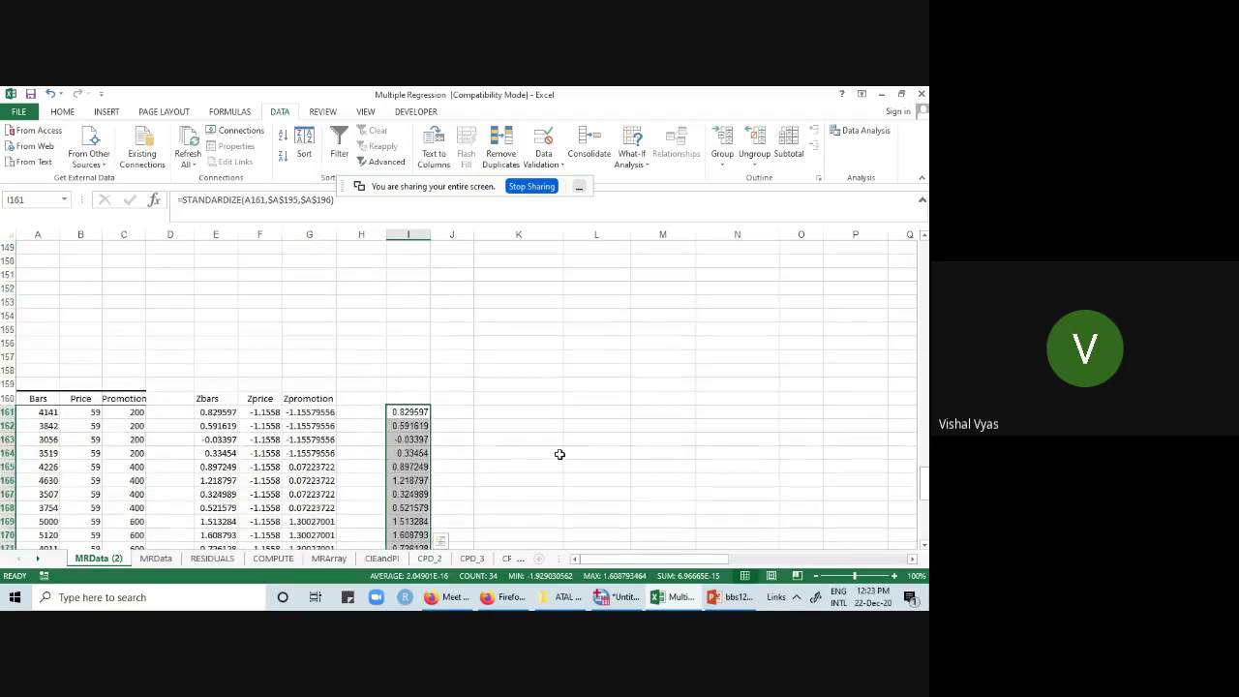
key(Delete)
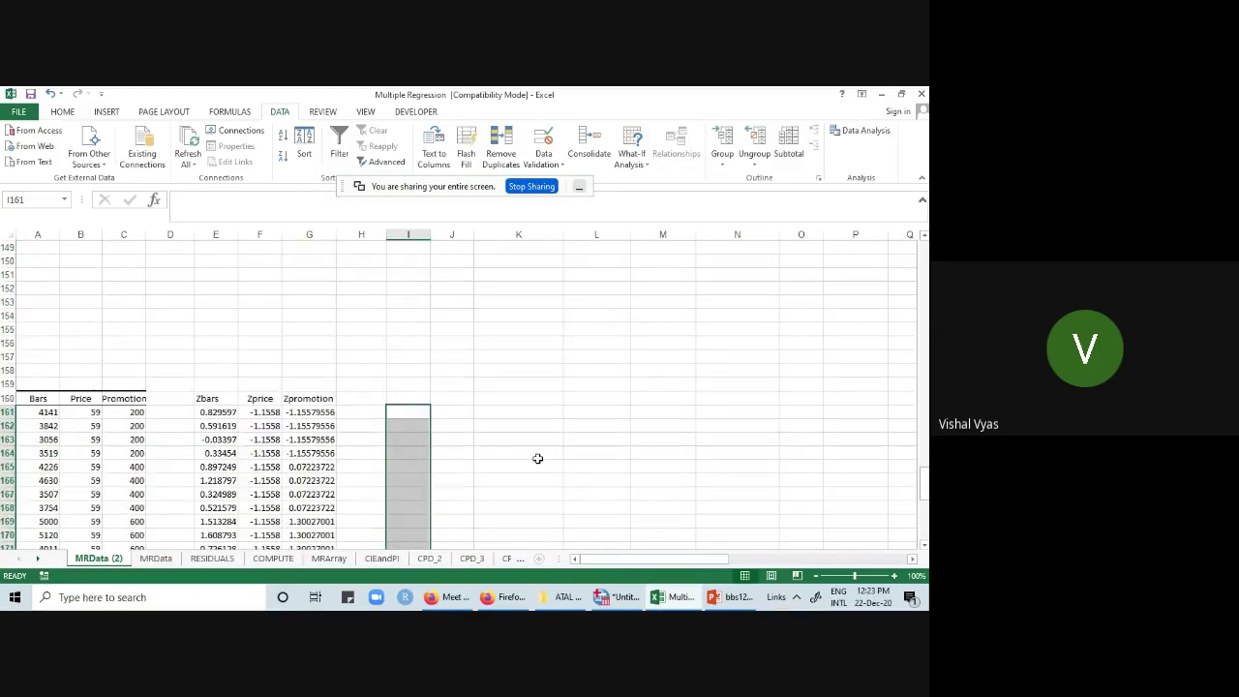
- Open the Regression analysis tool and set the input Y range to the Zbars column, $E$160:$E$194
click(864, 132)
click(803, 325)
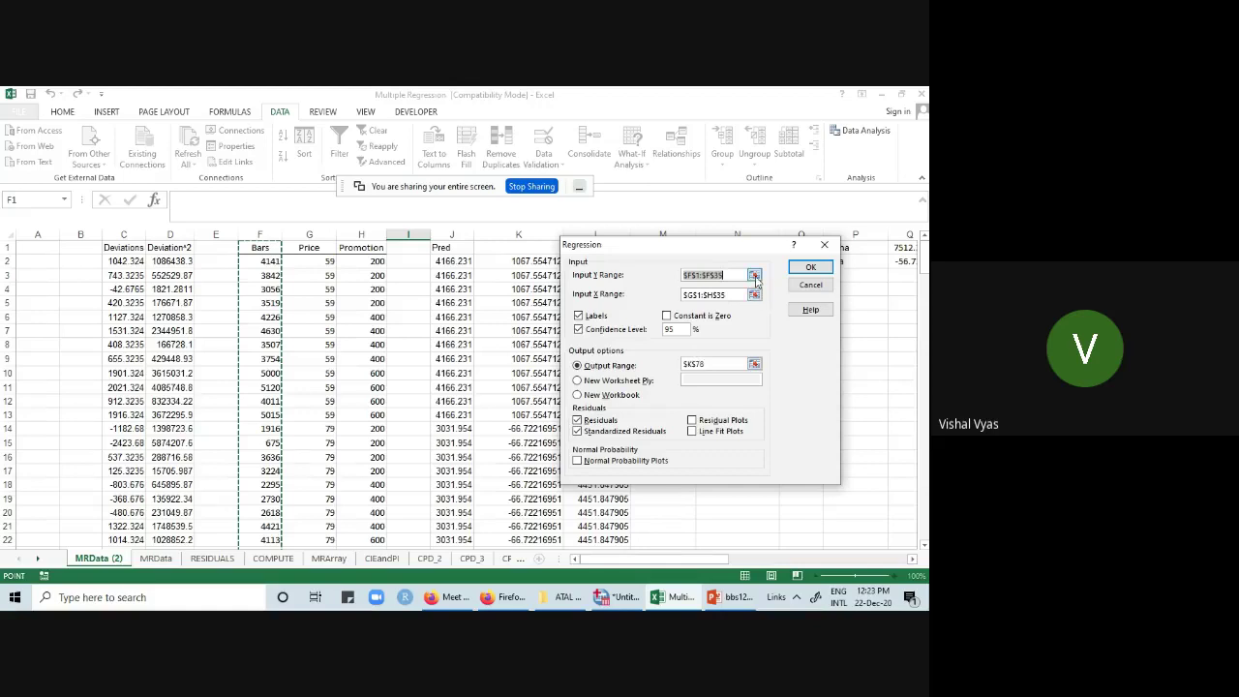
click(755, 275)
scroll(456, 455, down, 17)
scroll(445, 450, down, 20)
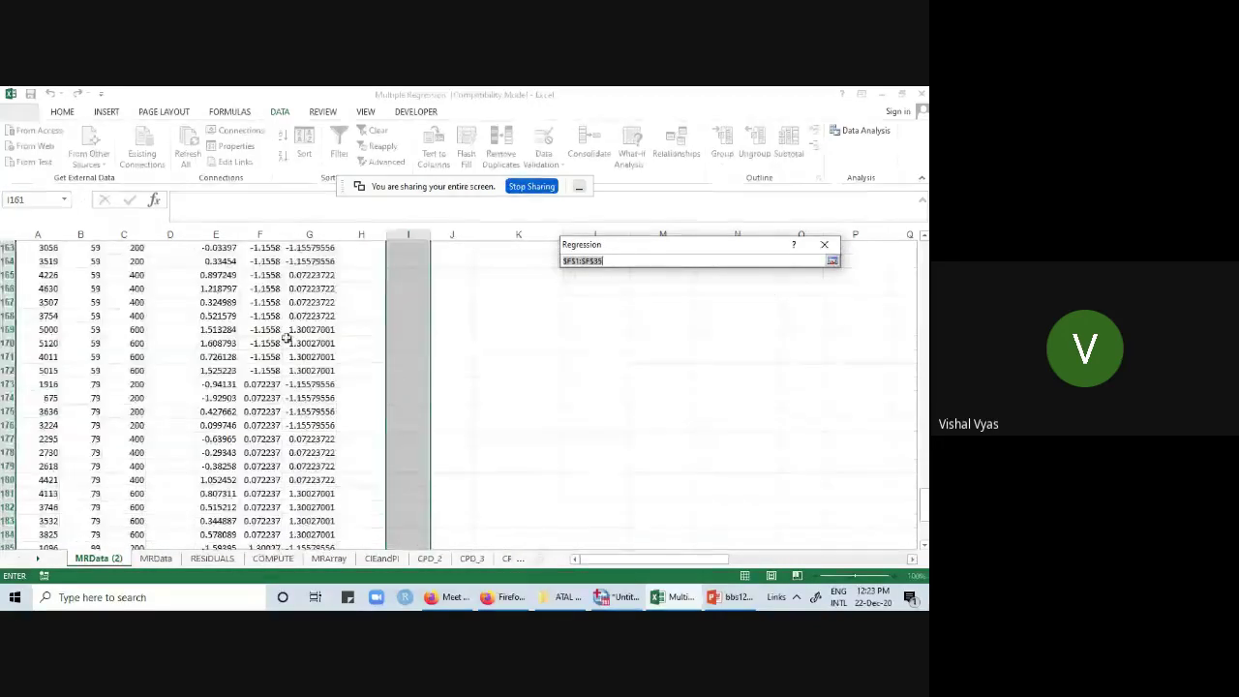
scroll(281, 338, up, 1)
drag(215, 261, 229, 521)
click(832, 261)
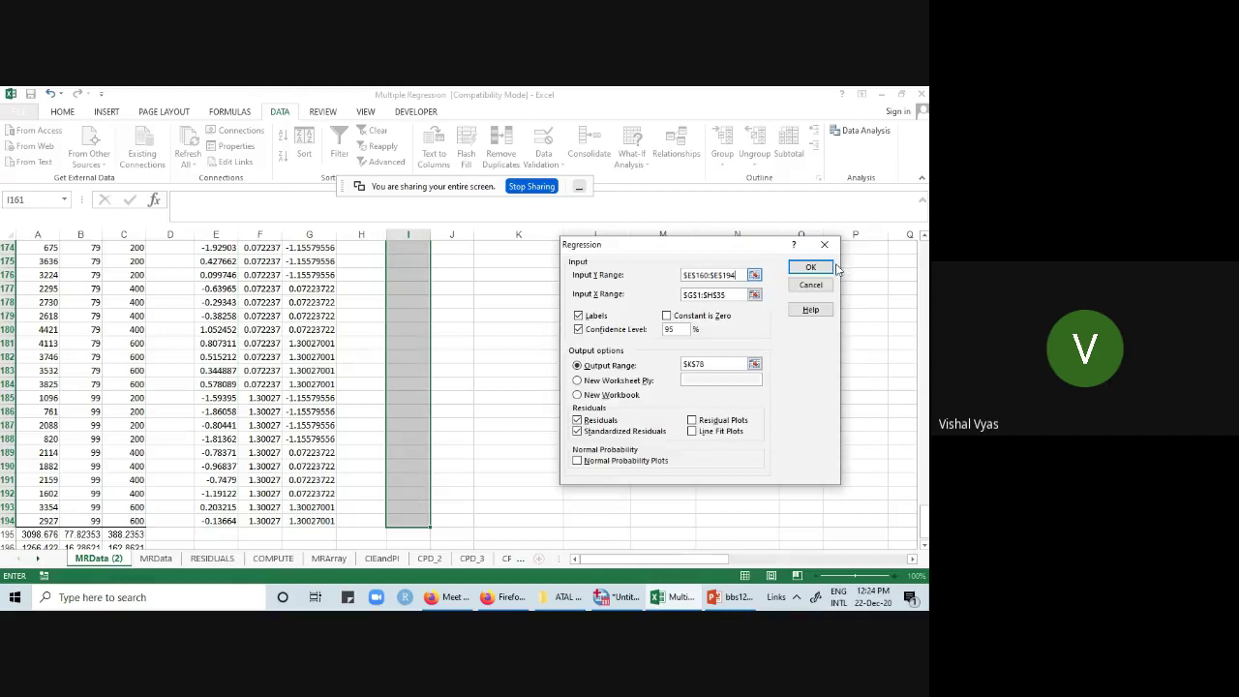
- Set the regression's input X range to the Zprice and Zpromotion columns, $F$160:$G$194
key(Tab)
click(754, 296)
scroll(375, 401, down, 20)
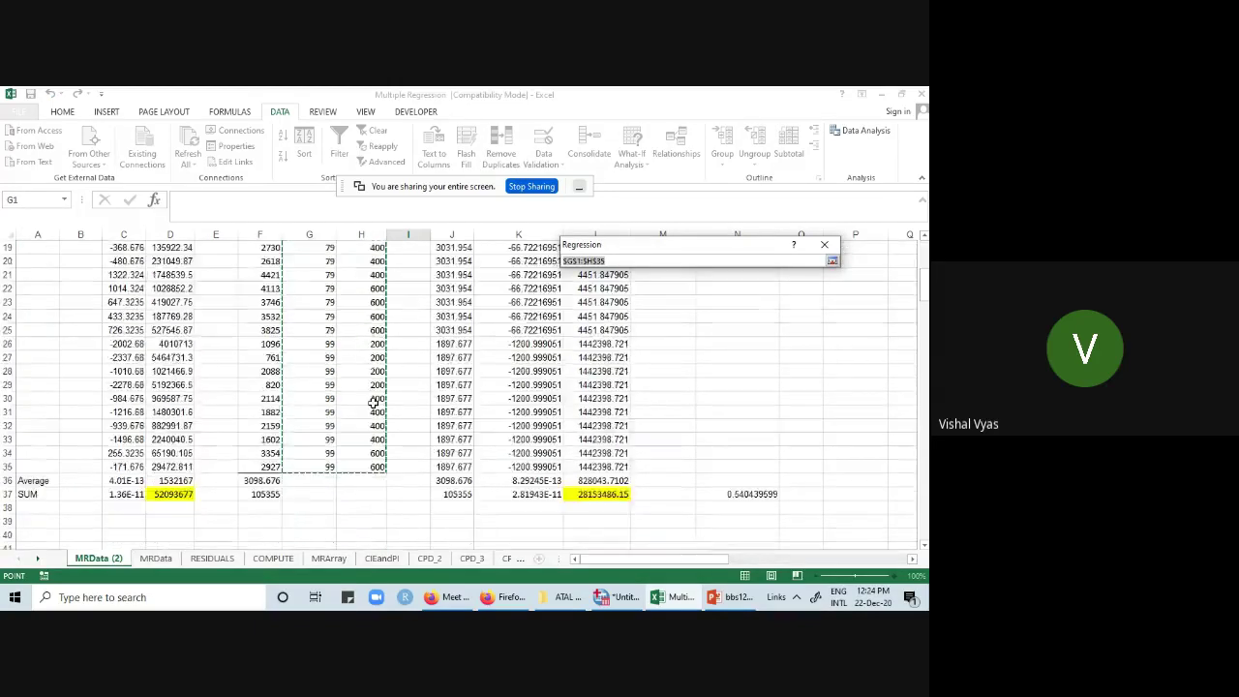
scroll(379, 403, down, 20)
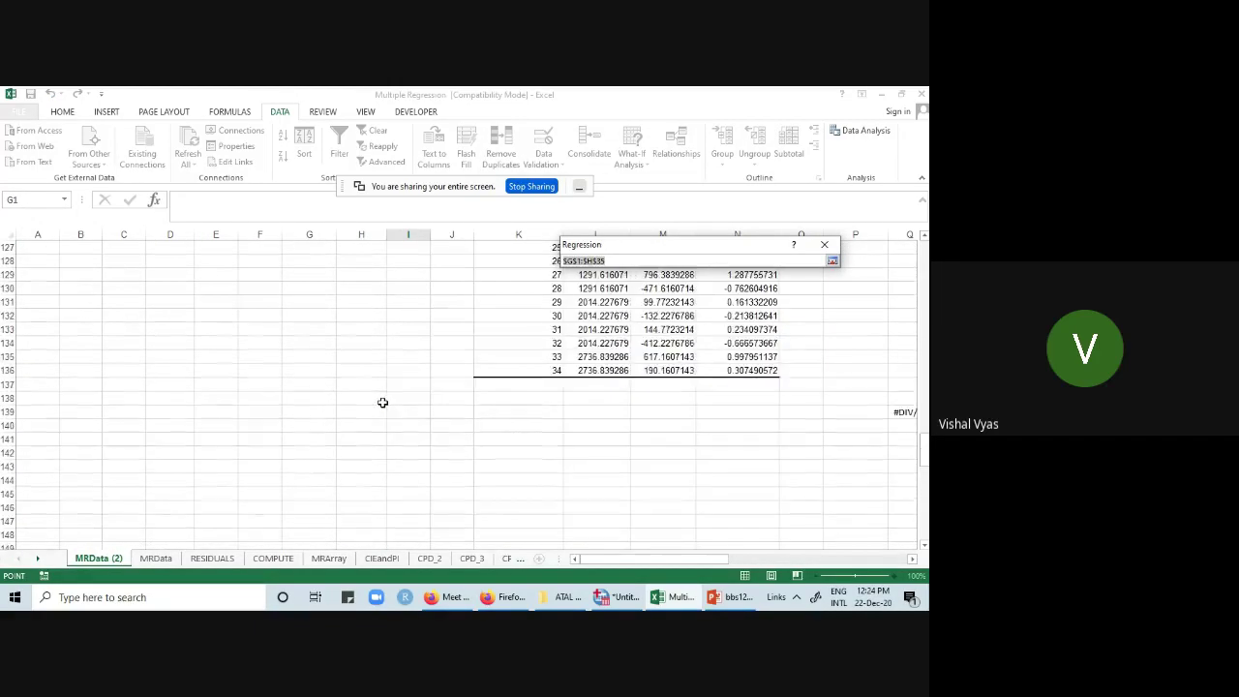
drag(260, 372, 332, 521)
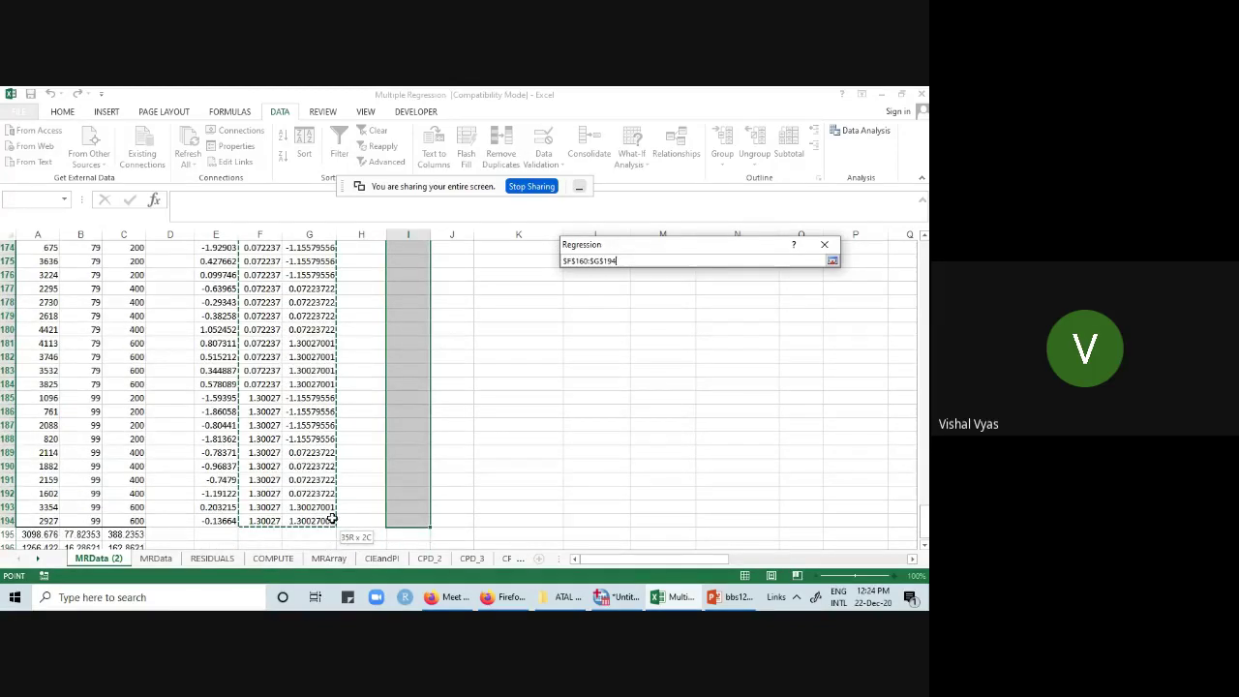
click(831, 262)
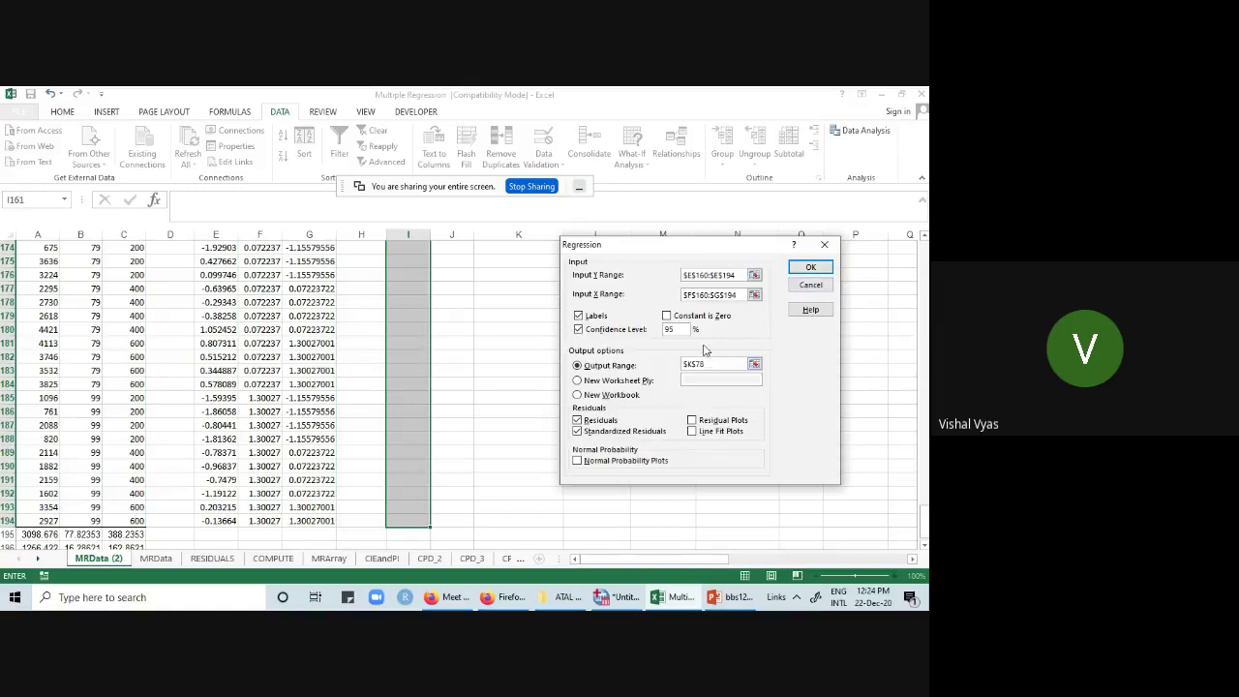
- Run the Z-score regression with its output range at $I$160, and fit column I to its contents
click(754, 365)
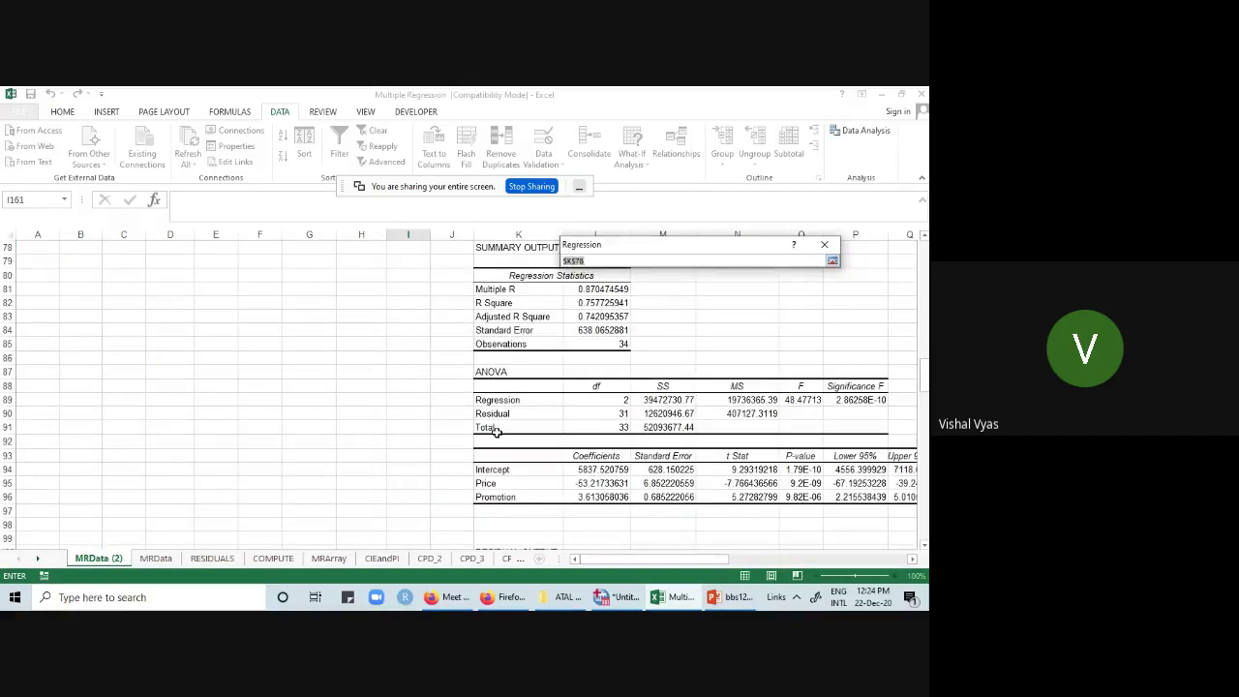
scroll(486, 436, down, 20)
scroll(494, 444, down, 20)
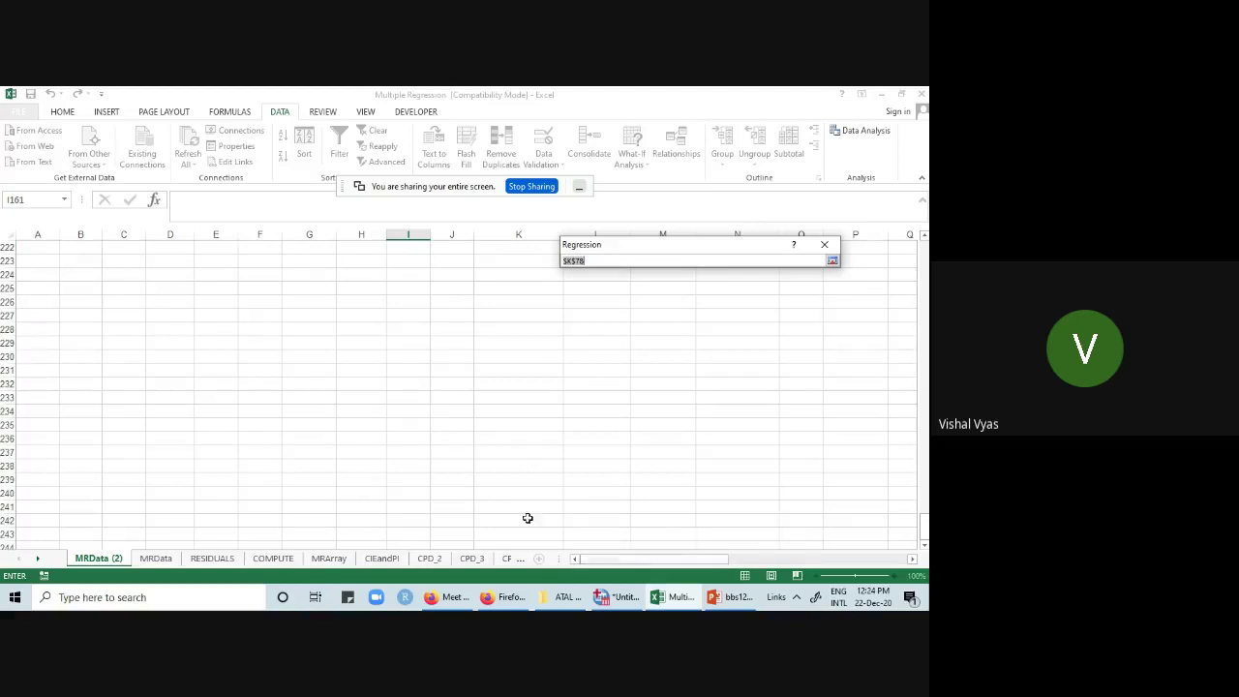
scroll(421, 444, down, 3)
scroll(426, 435, up, 20)
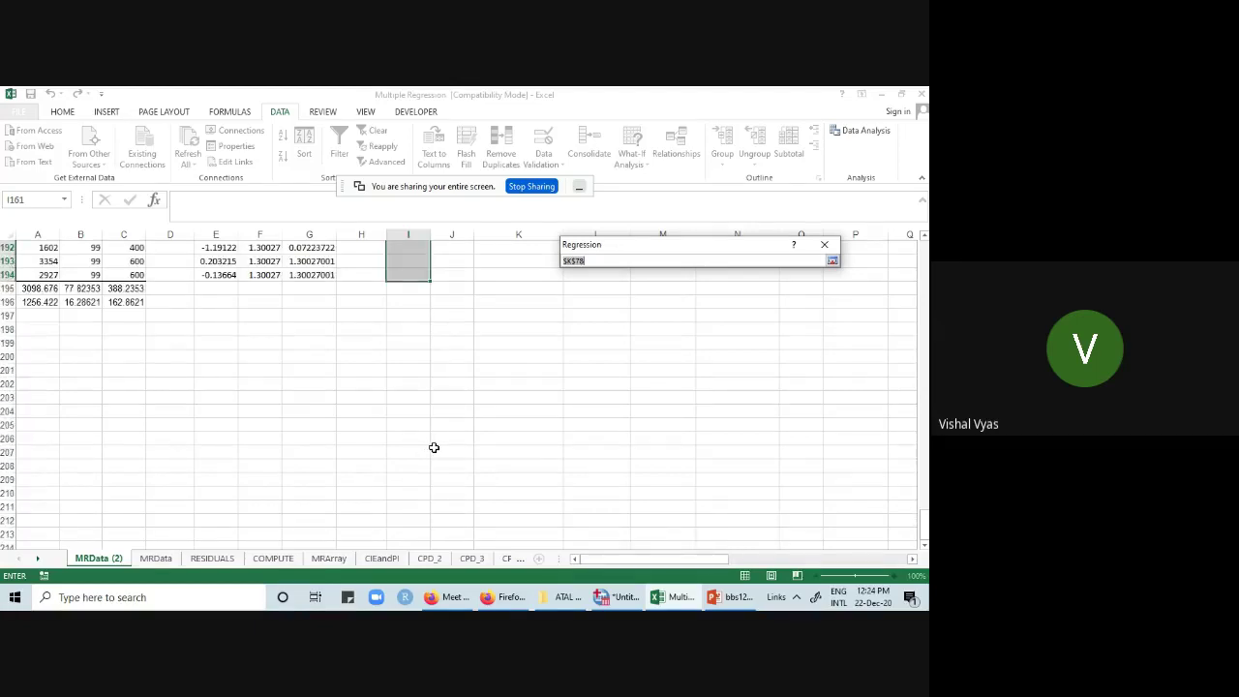
click(414, 346)
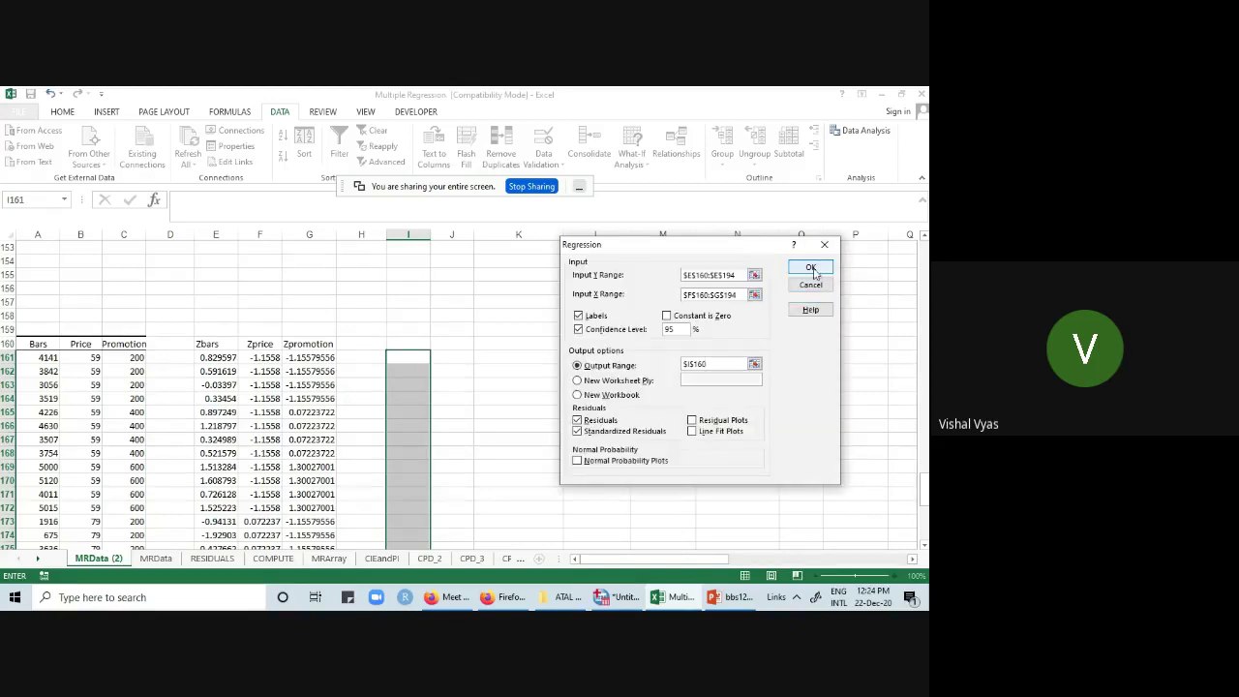
click(810, 267)
scroll(675, 413, down, 2)
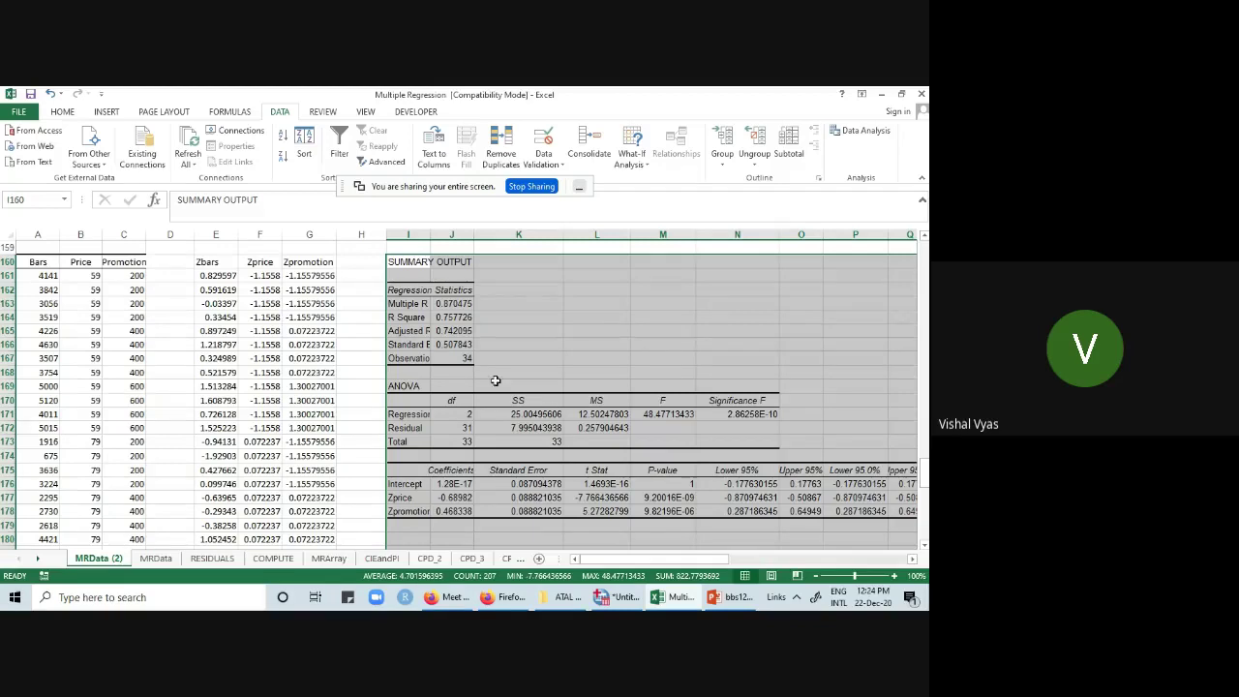
double_click(432, 234)
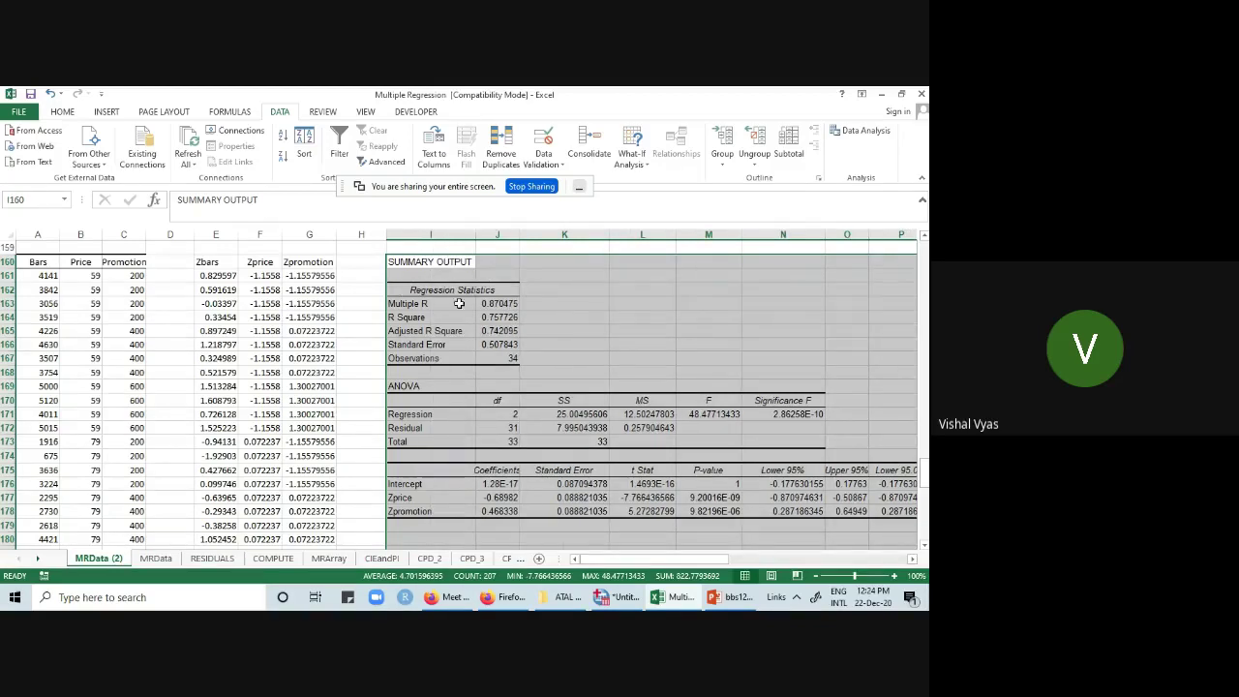
- Copy the standardized model's Regression Statistics table, I162:J167, to P77 beside the original summary output
drag(418, 291, 495, 359)
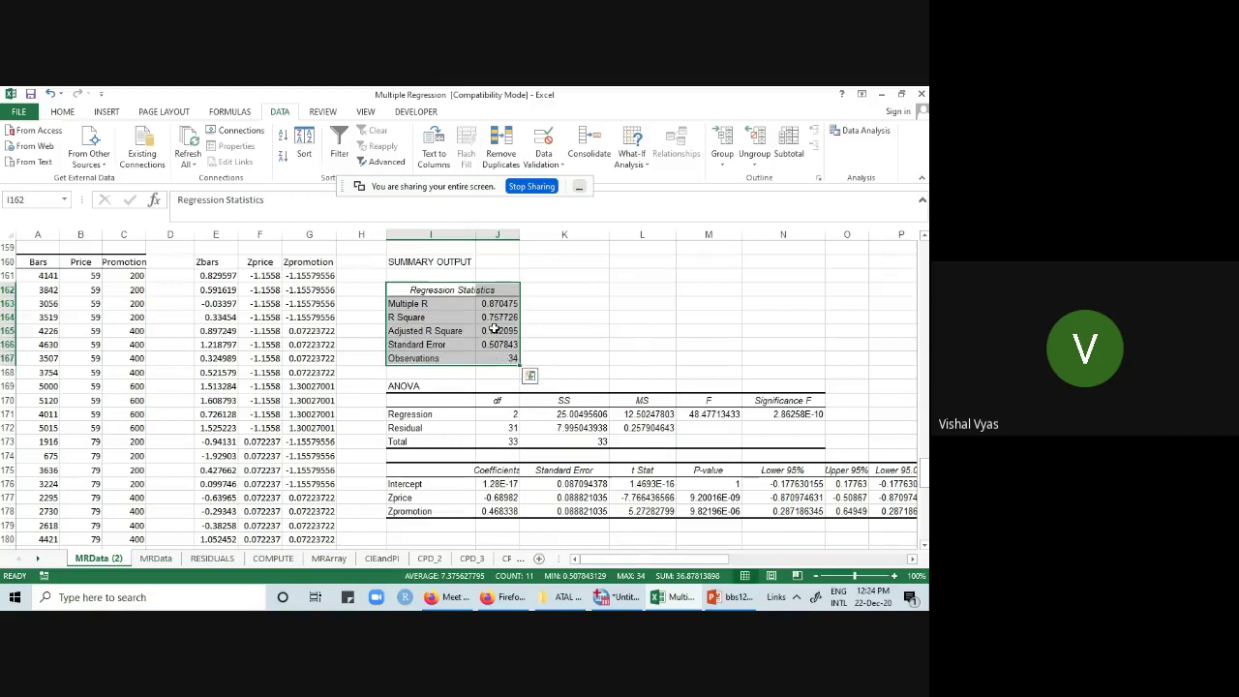
right_click(492, 325)
click(523, 335)
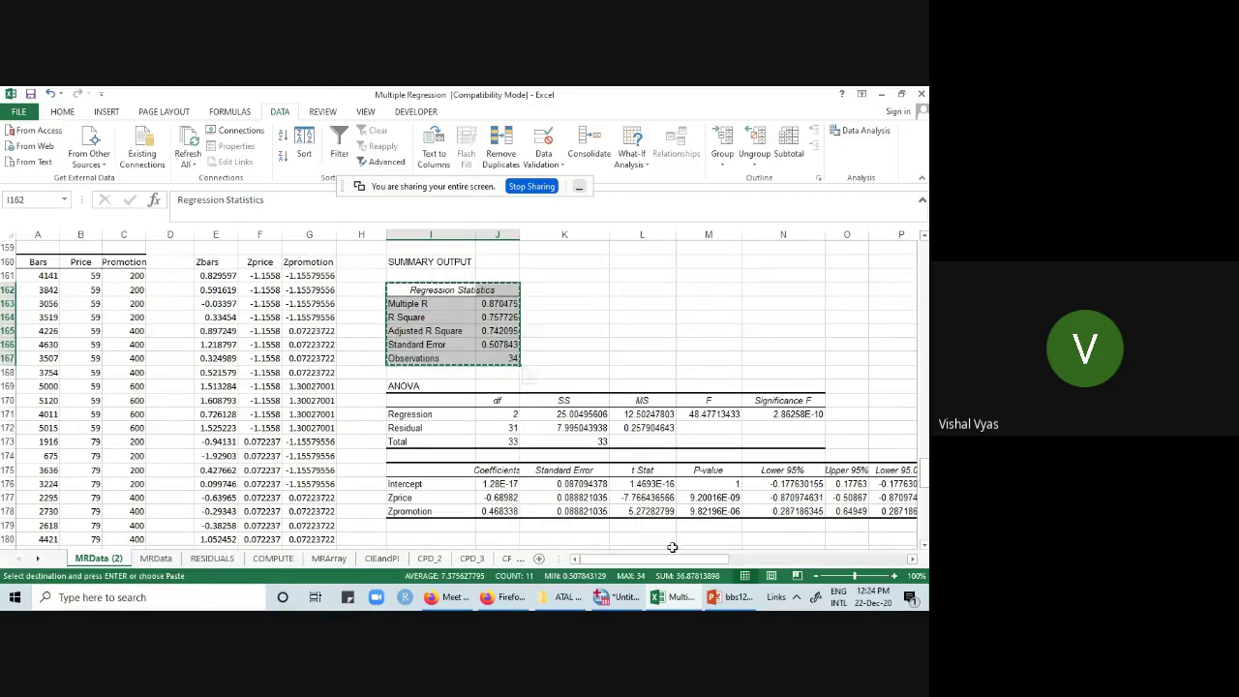
drag(663, 559, 733, 565)
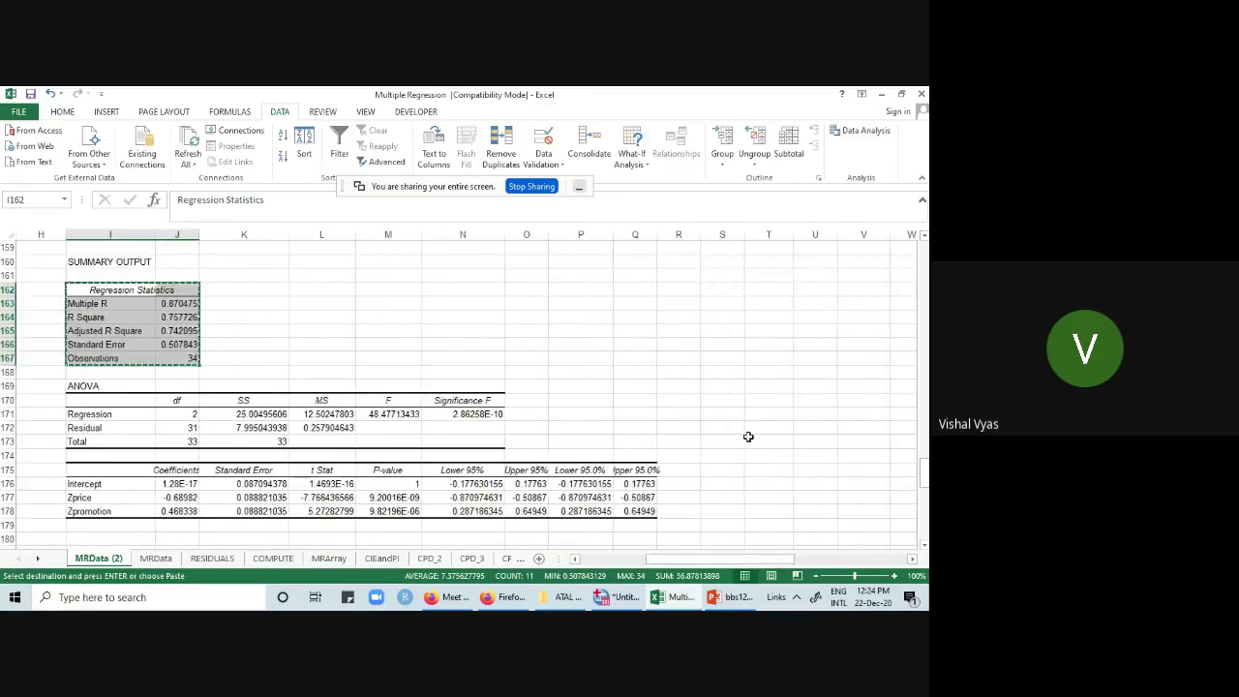
scroll(746, 434, up, 20)
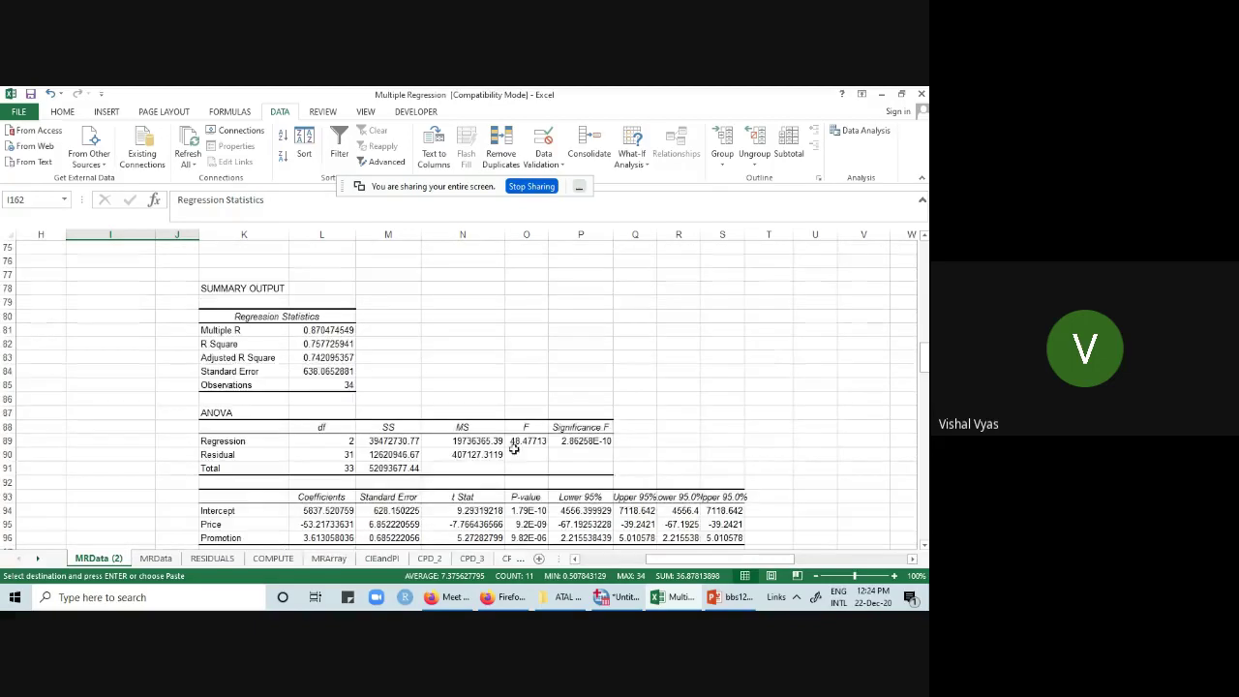
click(584, 278)
right_click(584, 277)
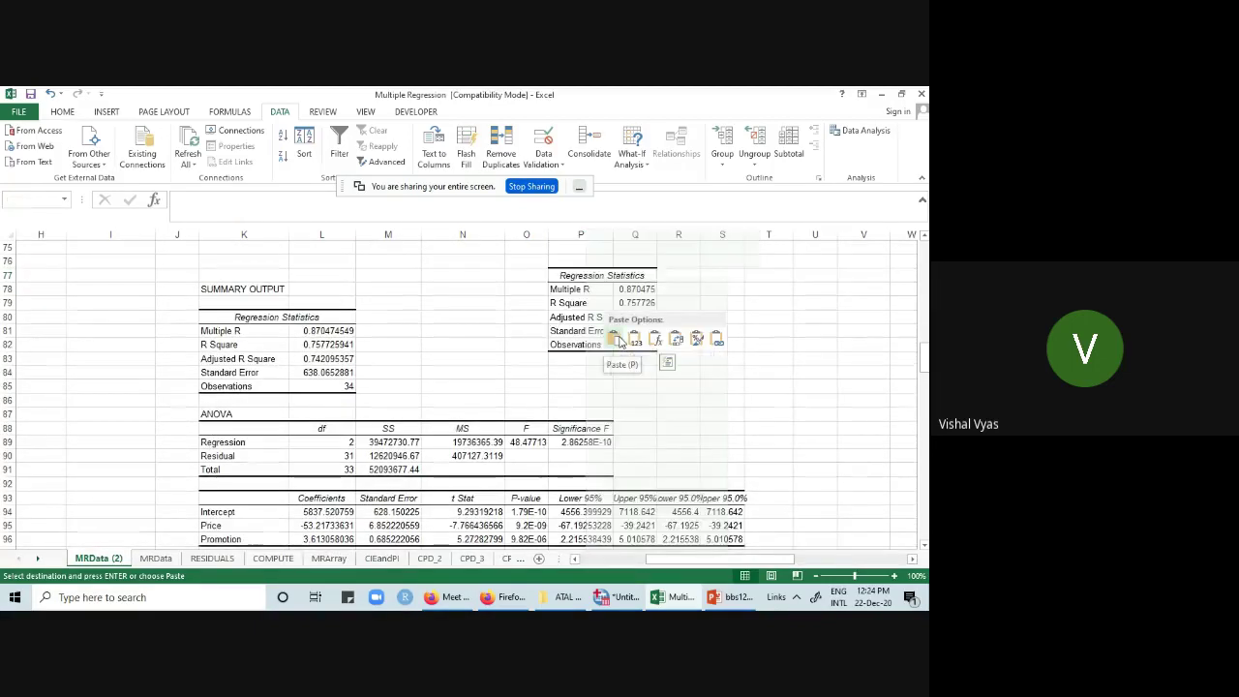
click(618, 341)
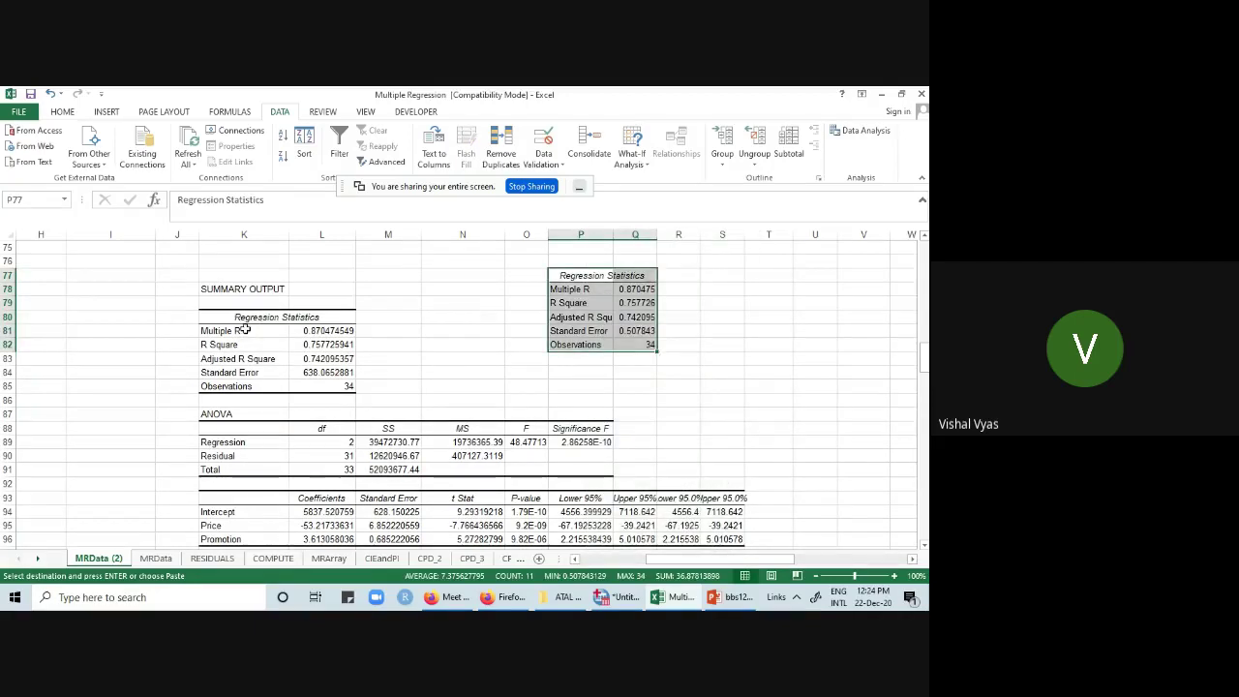
- Compare the original Multiple R, R Square, Adjusted R Square and Standard Error with the pasted standardized Regression Statistics
click(324, 330)
click(619, 288)
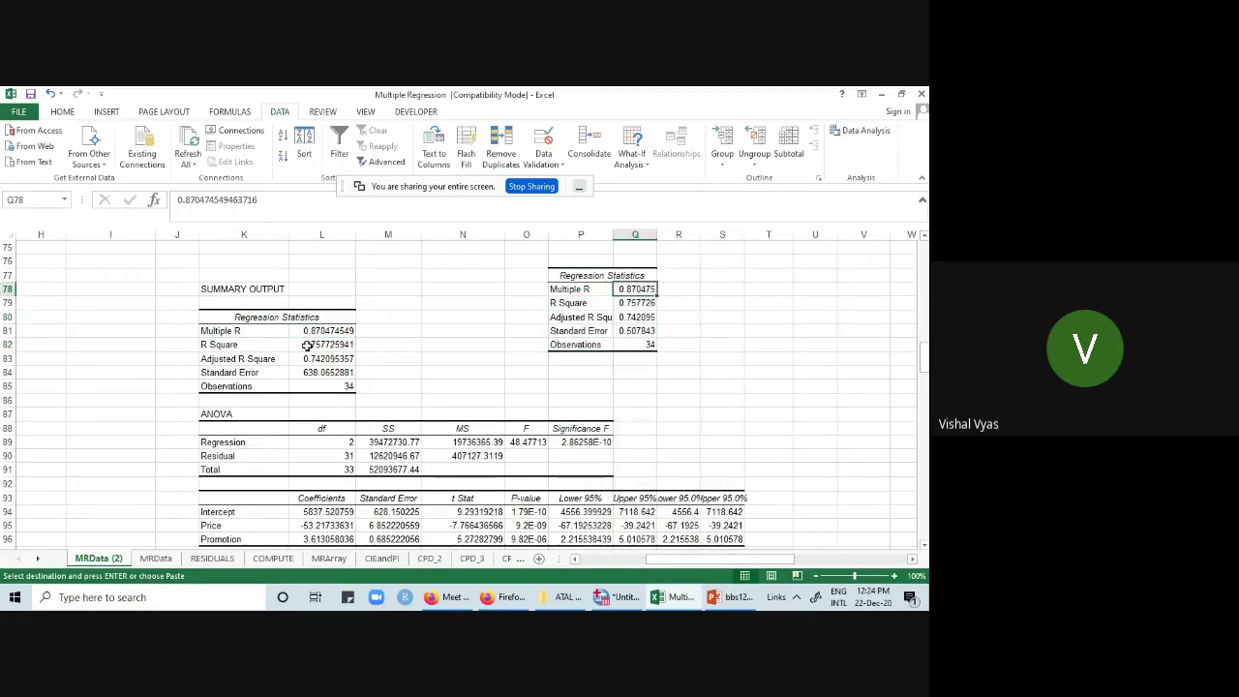
key(Down)
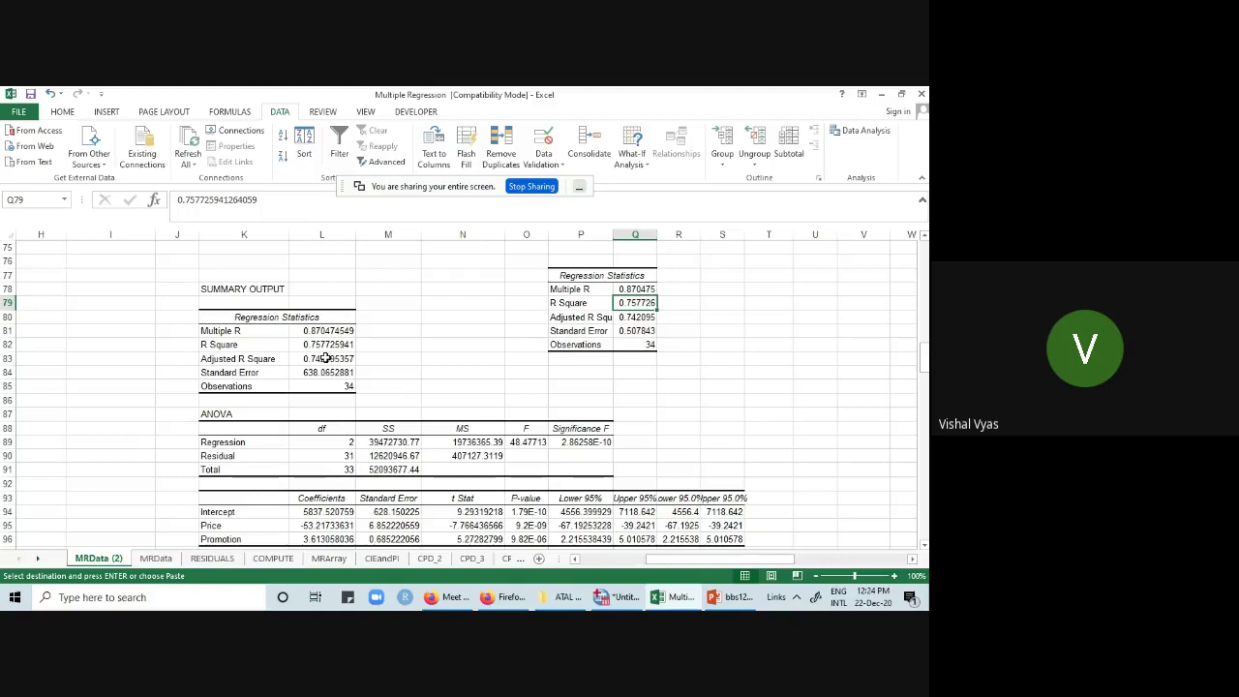
click(326, 358)
click(635, 317)
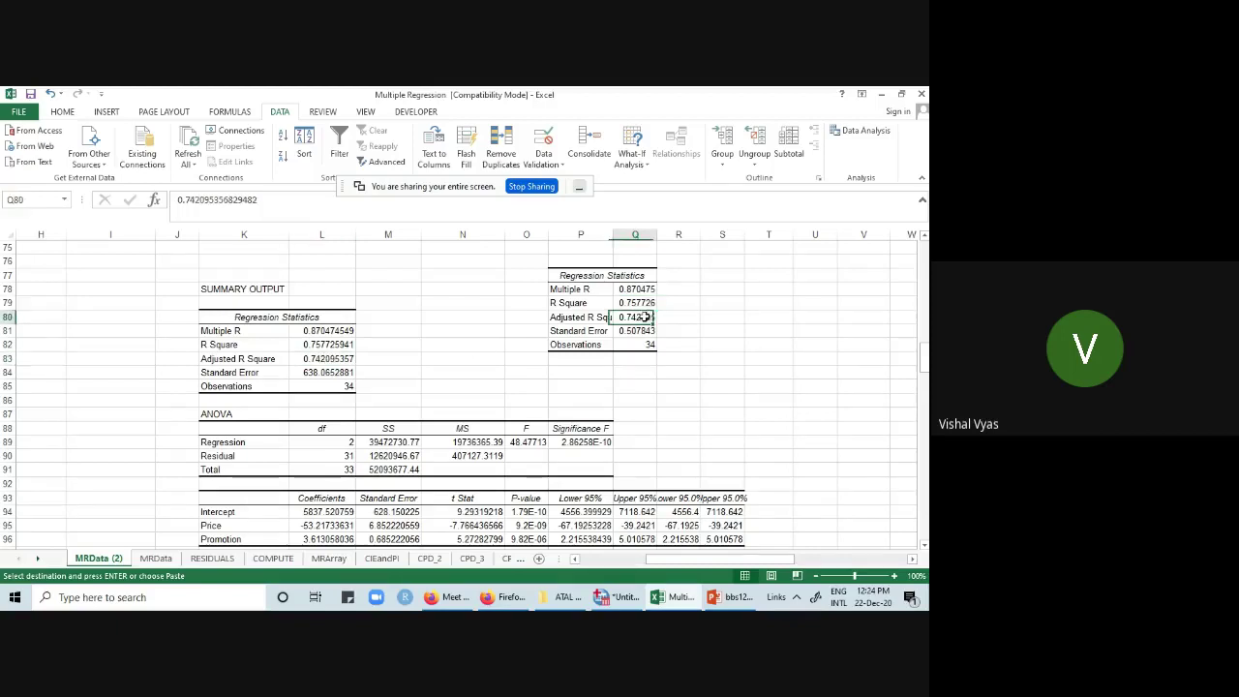
click(332, 373)
click(643, 332)
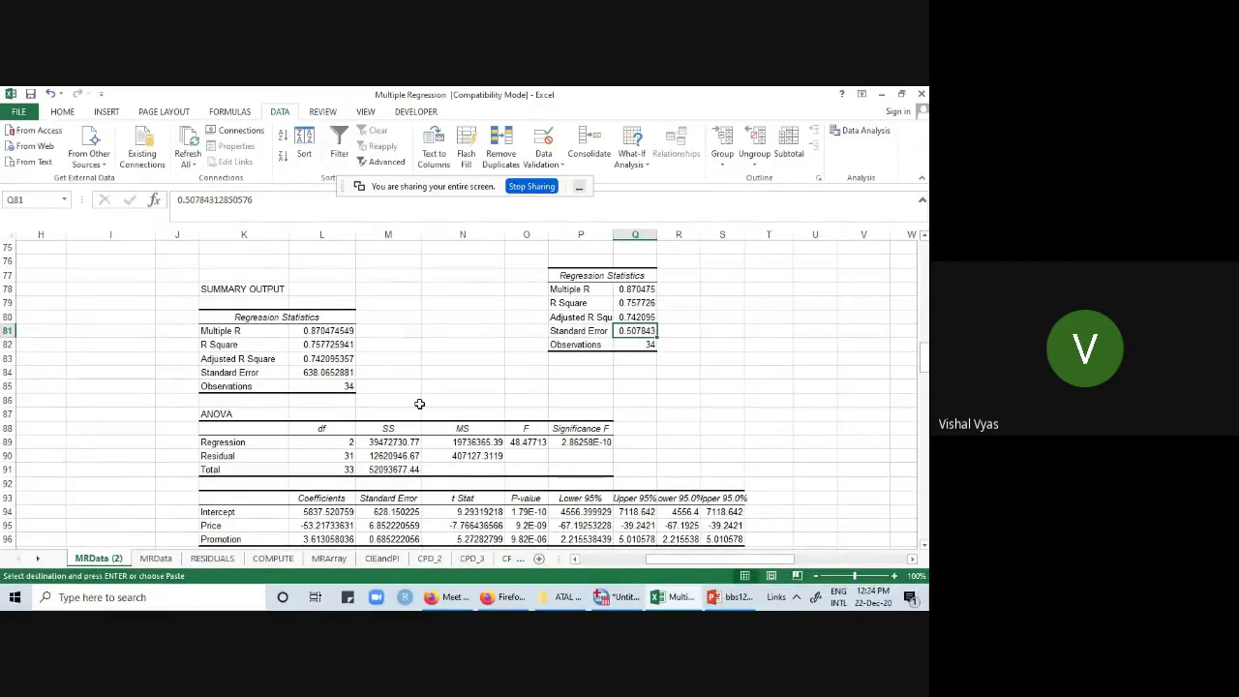
- Copy the original model's ANOVA table, K87:P91, to Q167 beside the standardized regression output
scroll(419, 404, down, 3)
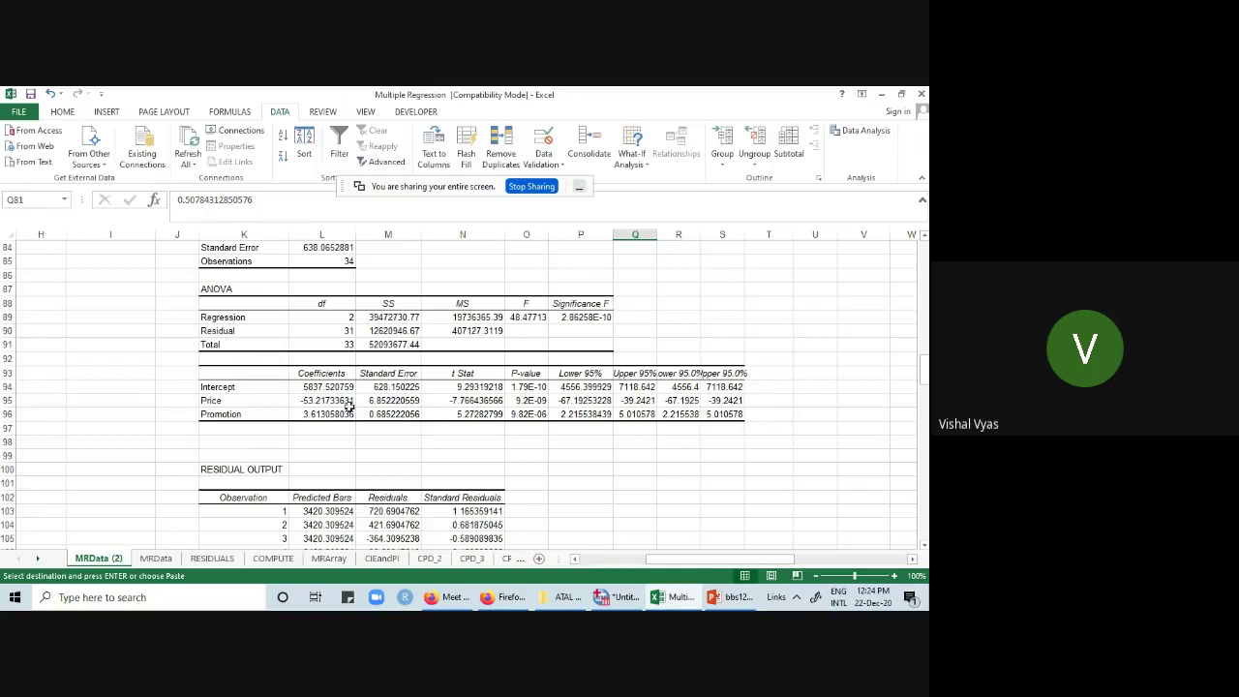
drag(335, 387, 539, 415)
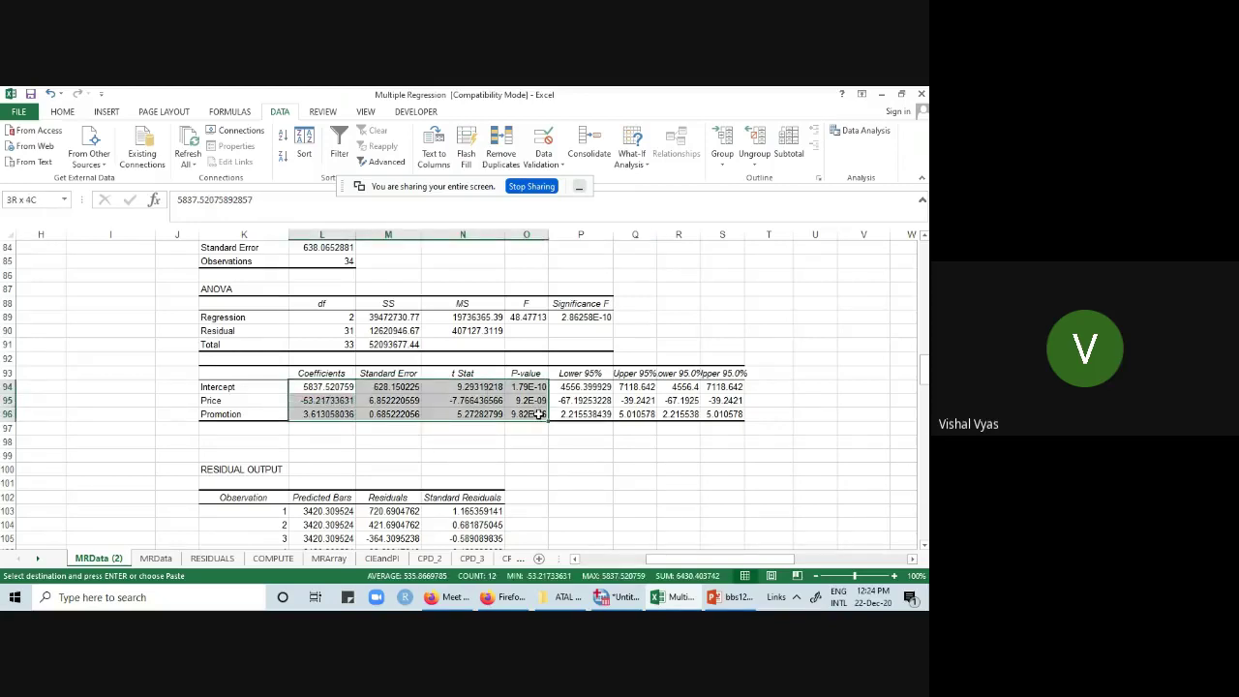
drag(236, 291, 575, 339)
right_click(492, 316)
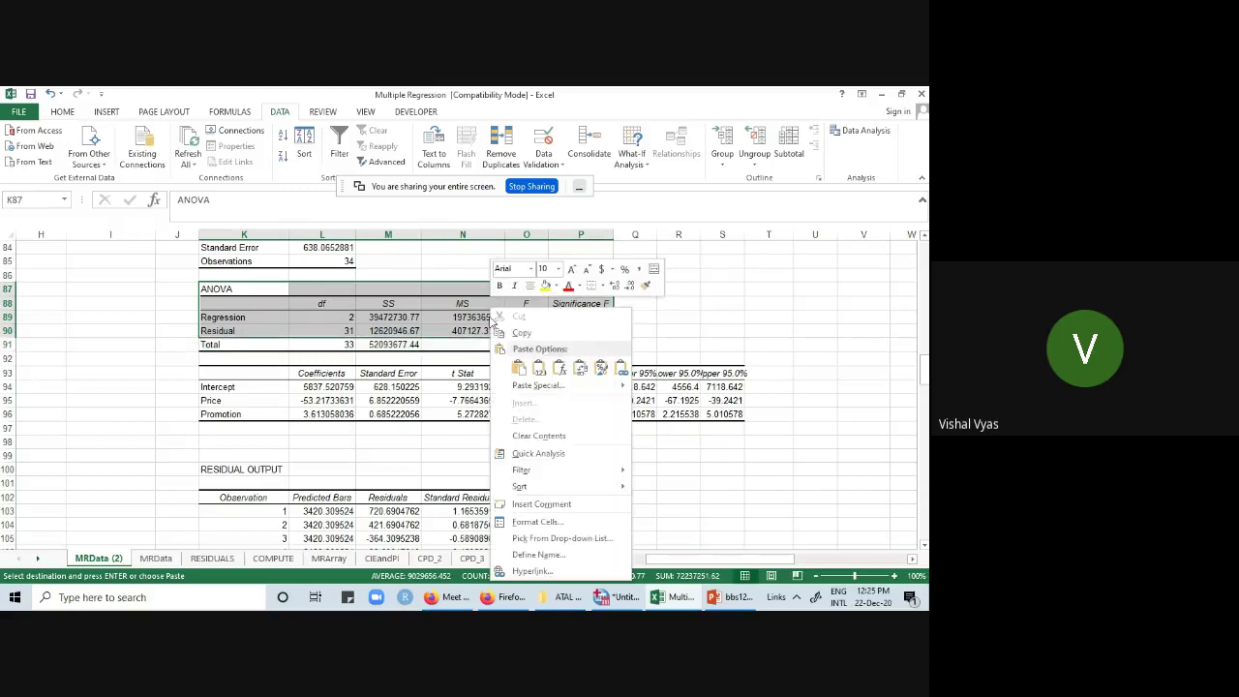
click(284, 305)
drag(242, 289, 571, 340)
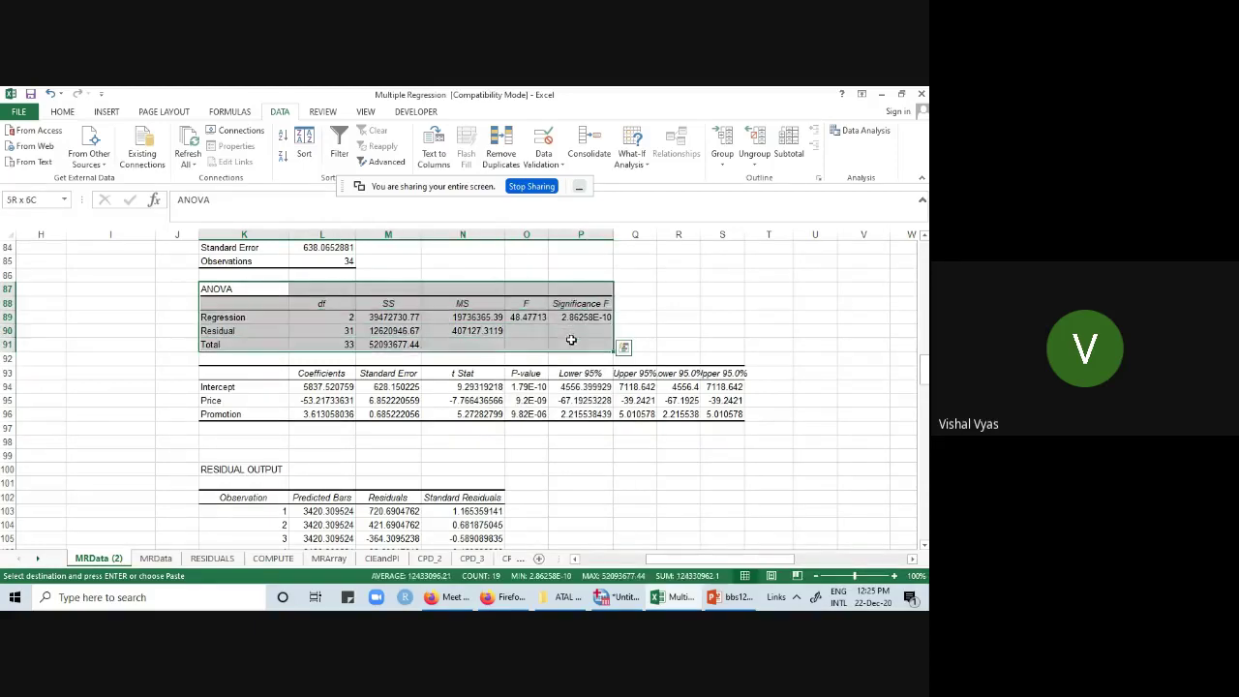
right_click(545, 306)
click(596, 335)
scroll(282, 441, down, 6)
scroll(281, 440, down, 20)
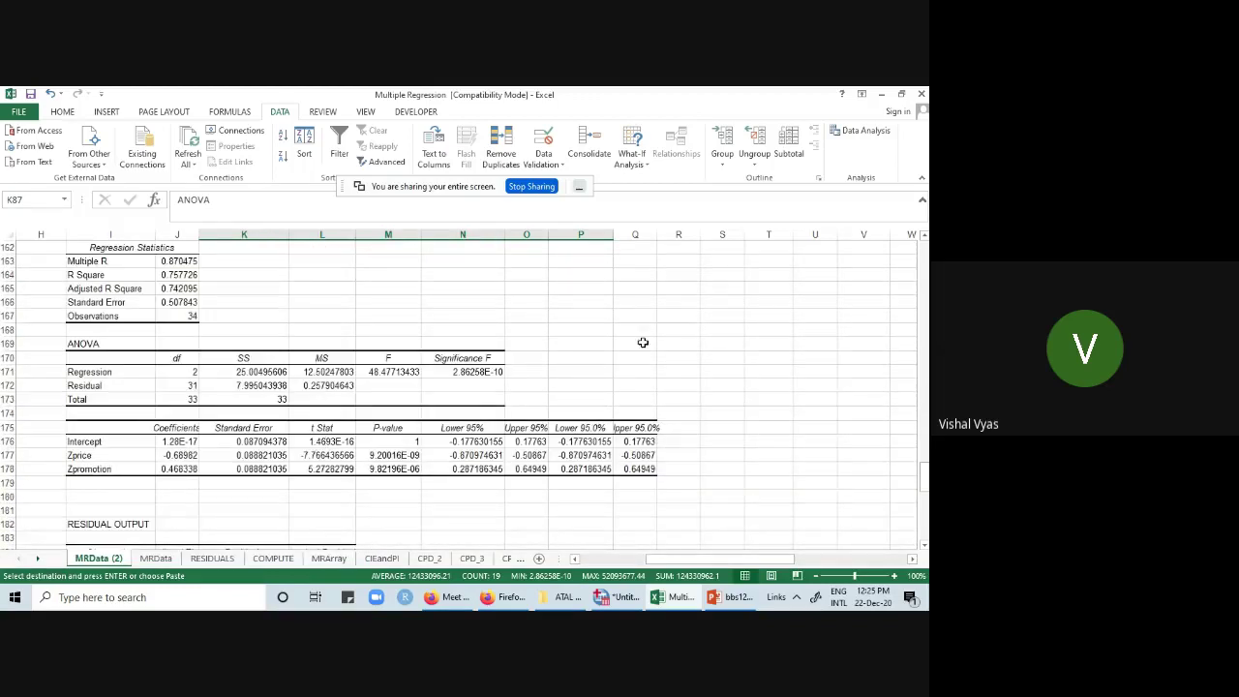
click(639, 317)
right_click(639, 316)
click(669, 368)
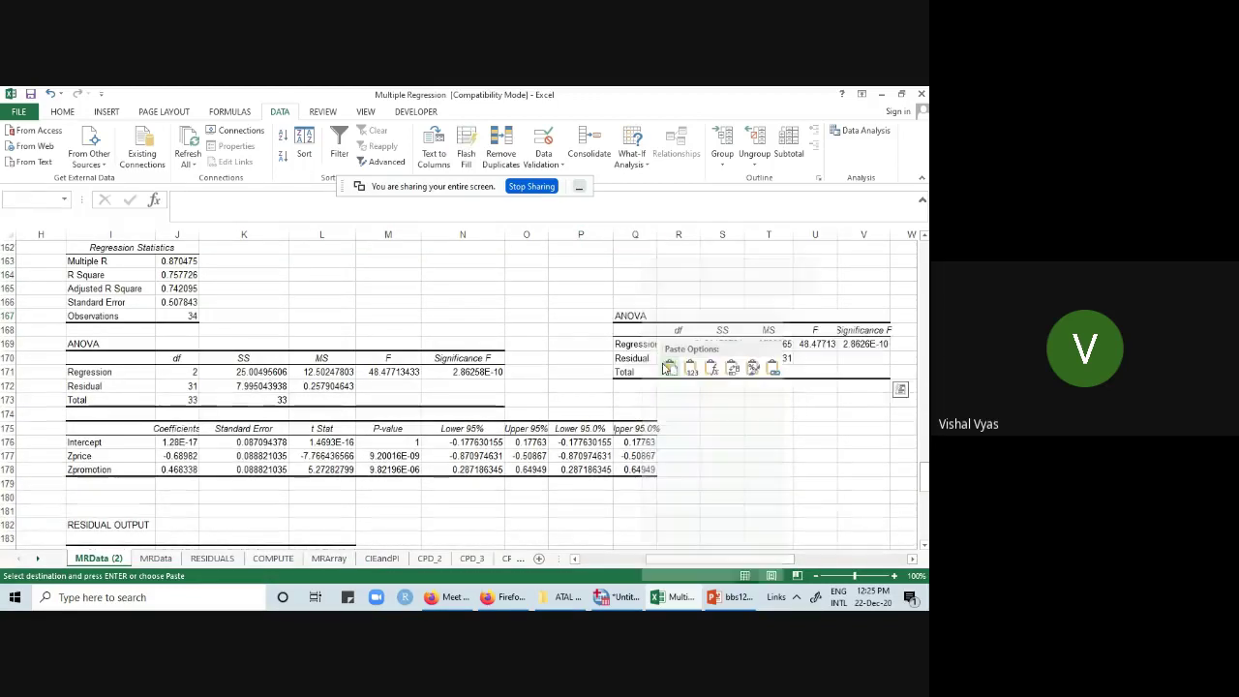
- Compare the degrees of freedom, sums of squares and Significance F between the standardized and original ANOVA tables
click(198, 373)
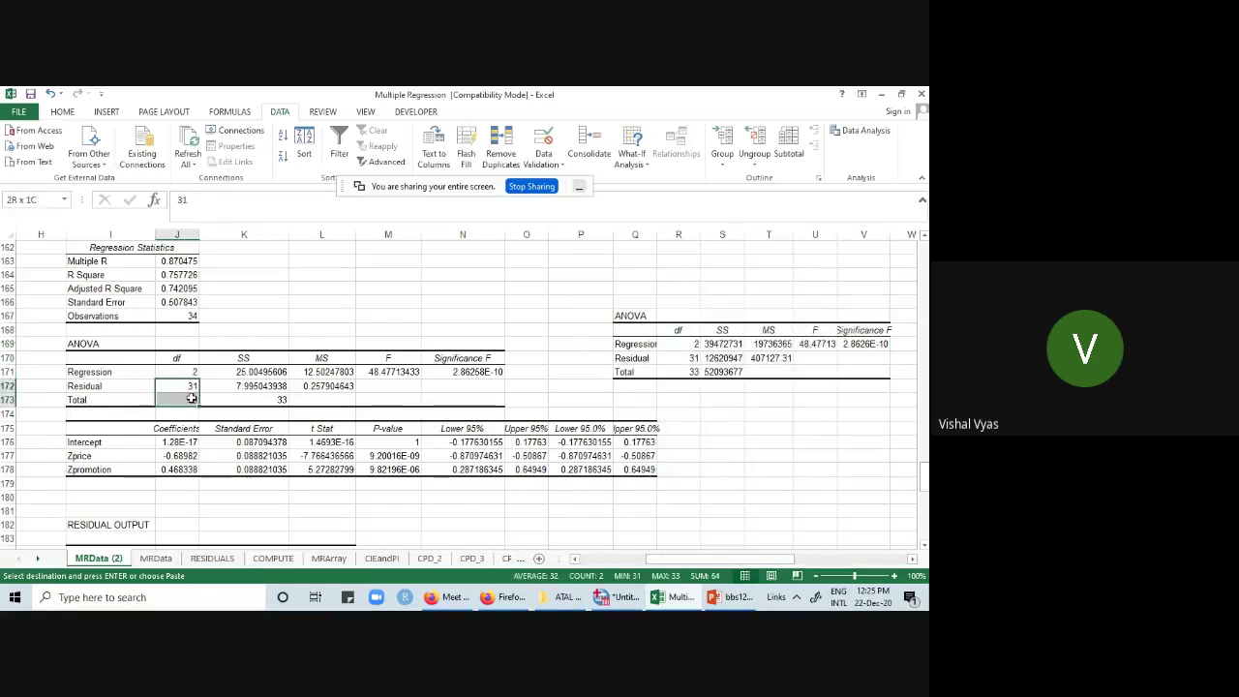
click(271, 376)
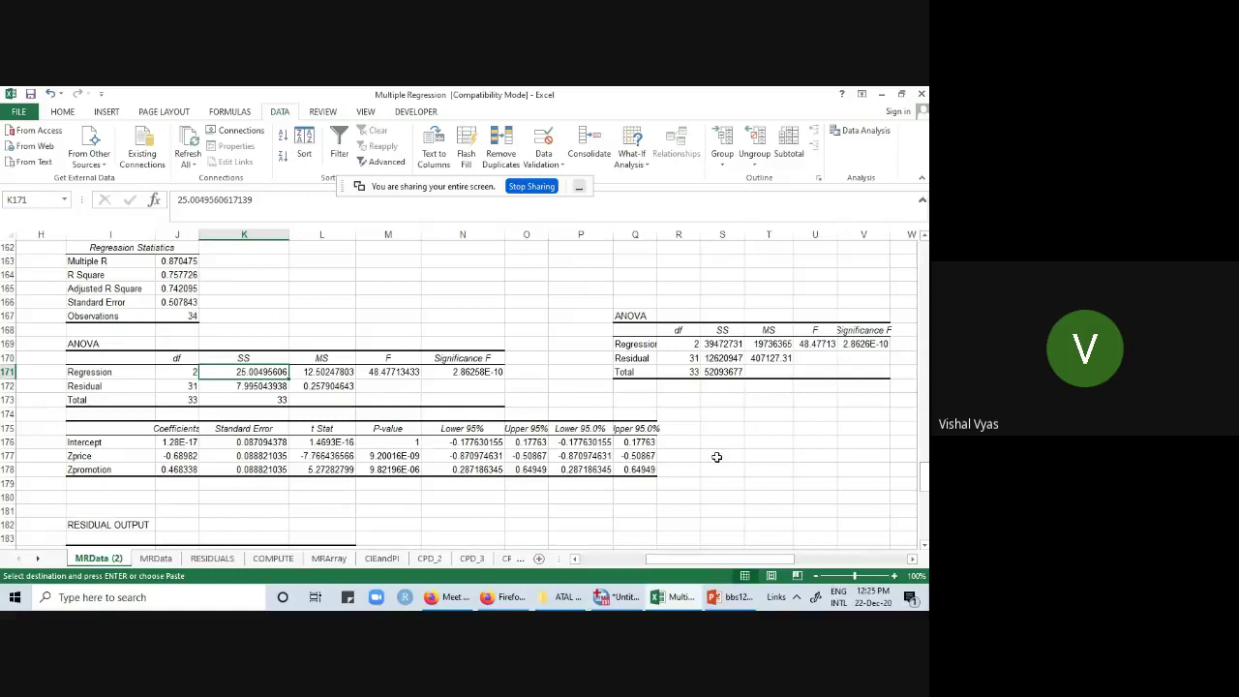
scroll(718, 463, up, 15)
scroll(738, 473, up, 8)
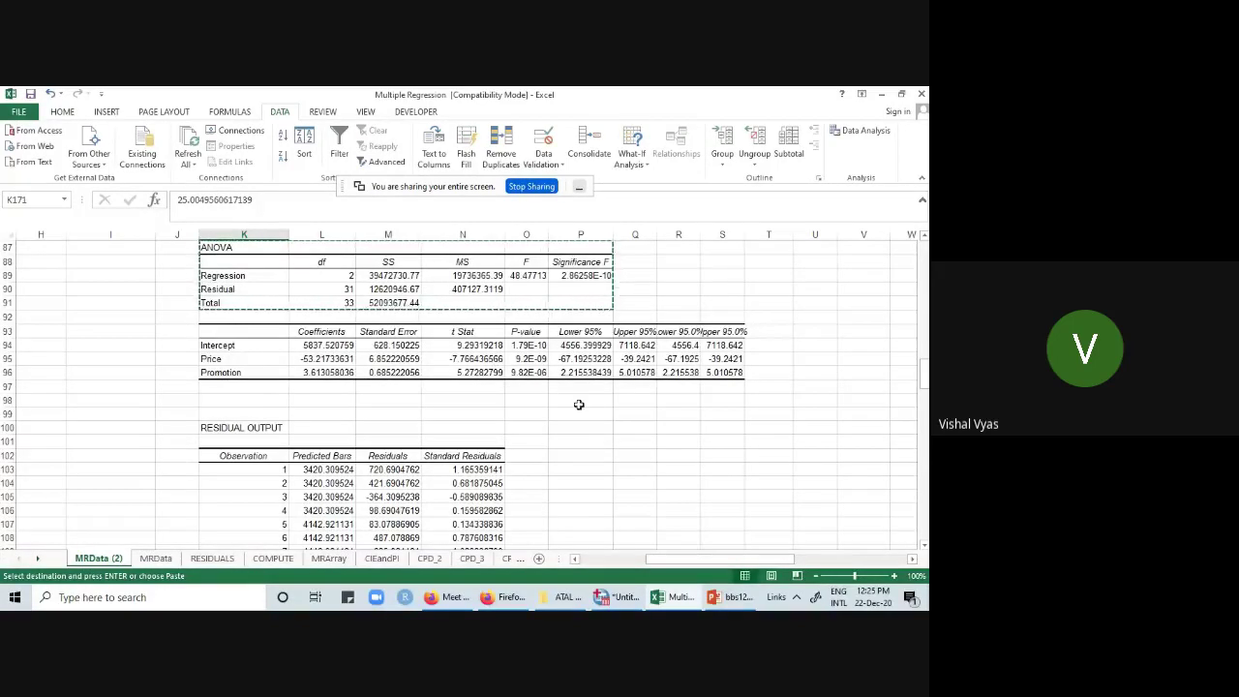
scroll(585, 411, down, 20)
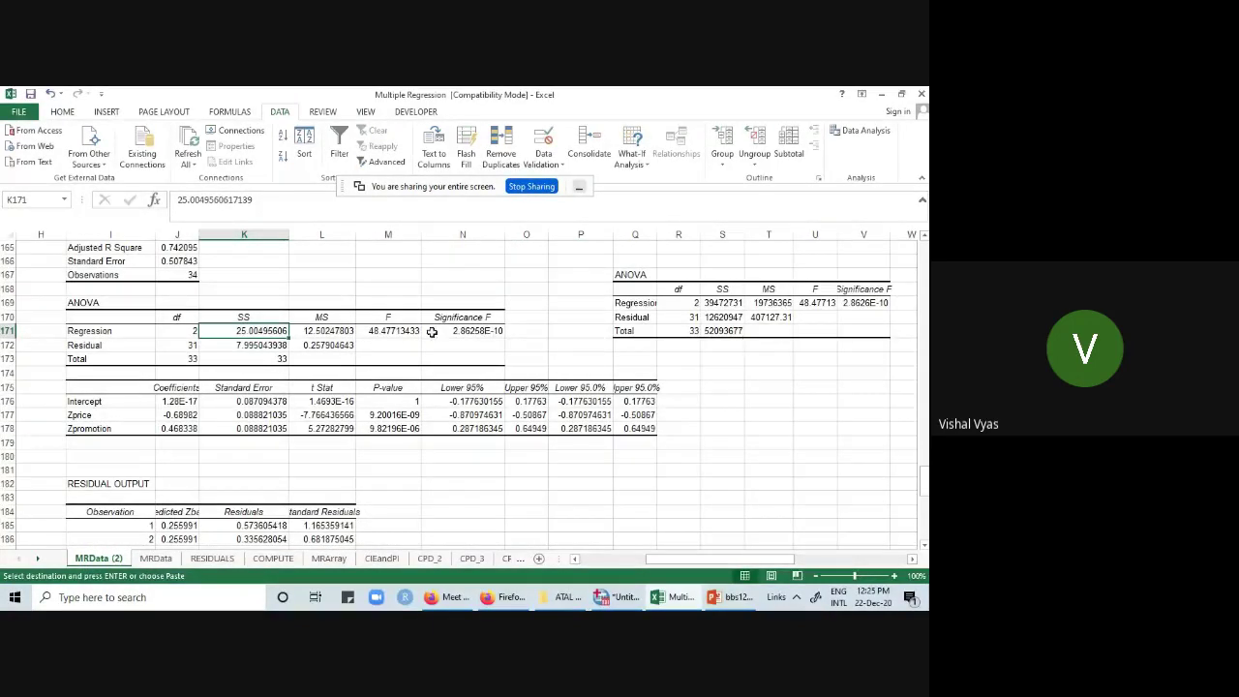
click(481, 332)
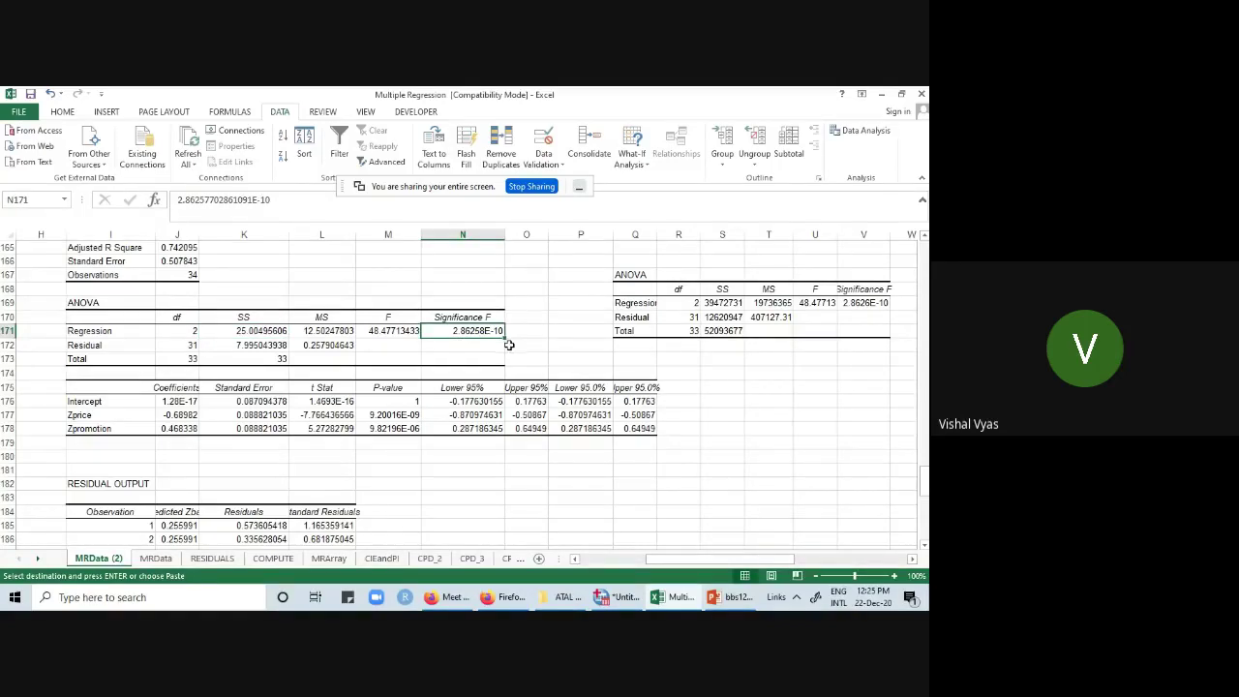
click(864, 303)
click(484, 334)
click(889, 306)
click(496, 334)
- Compare the standardized coefficients in J176:J178 with the original model's coefficients in L94:L96
drag(174, 401, 177, 427)
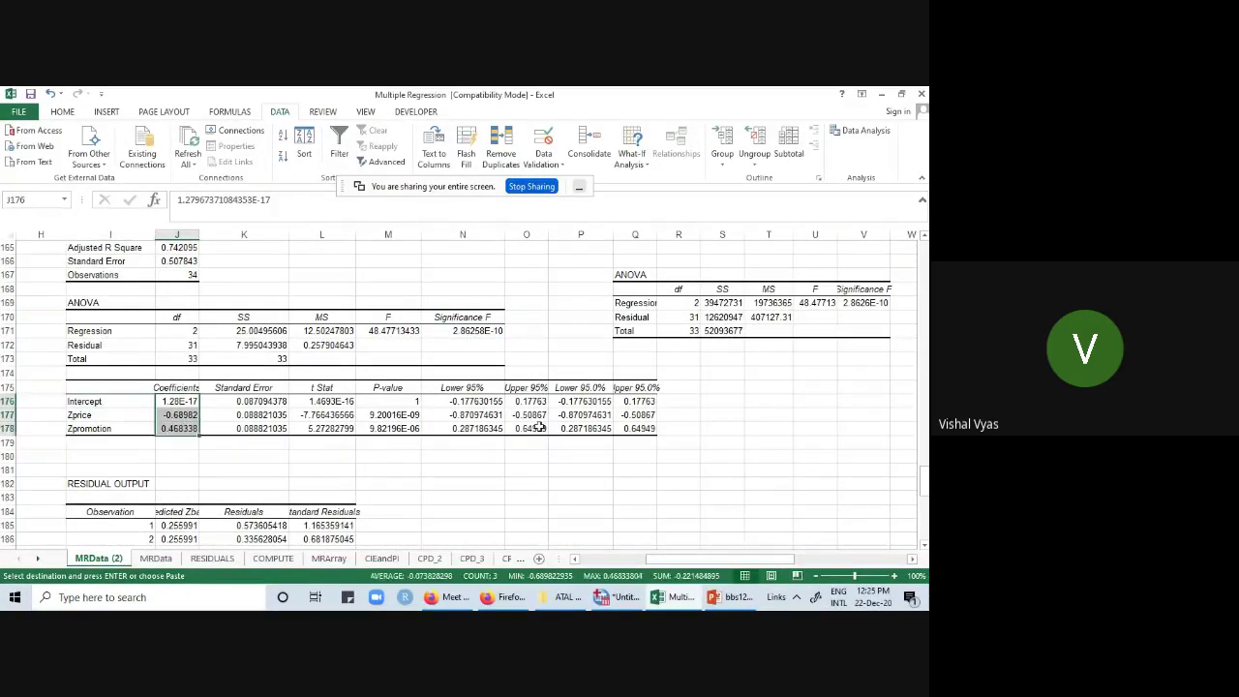
scroll(630, 433, up, 9)
scroll(656, 437, up, 17)
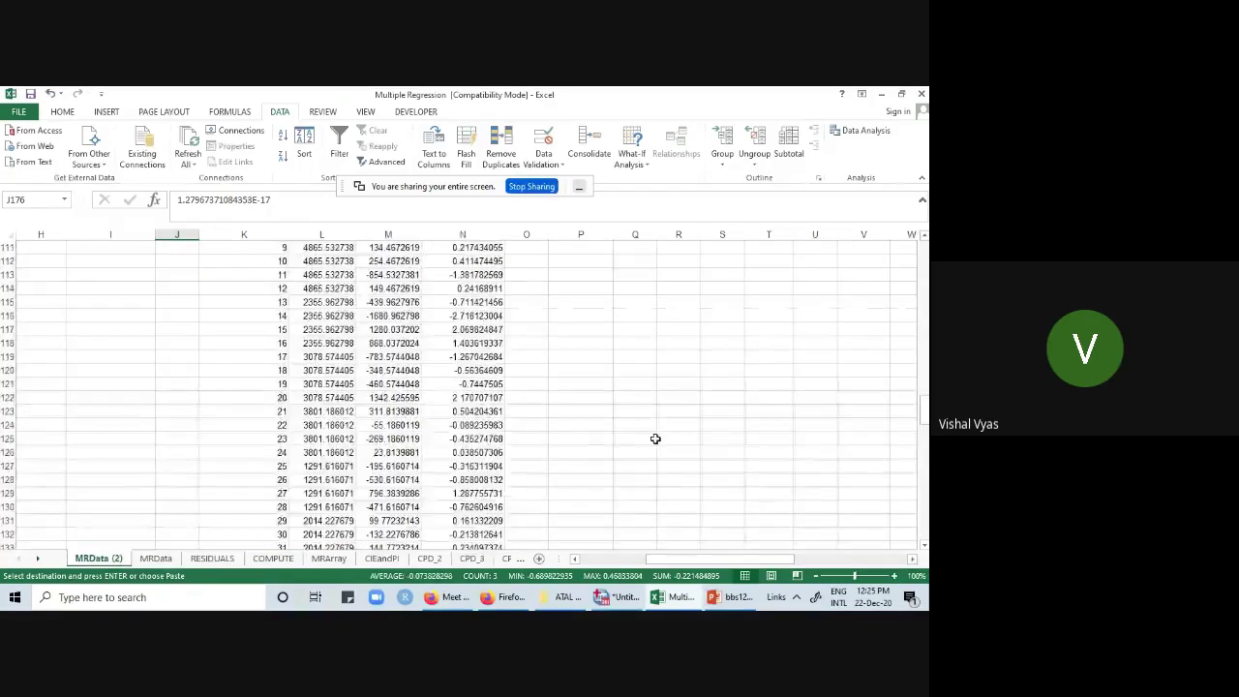
drag(329, 346, 329, 374)
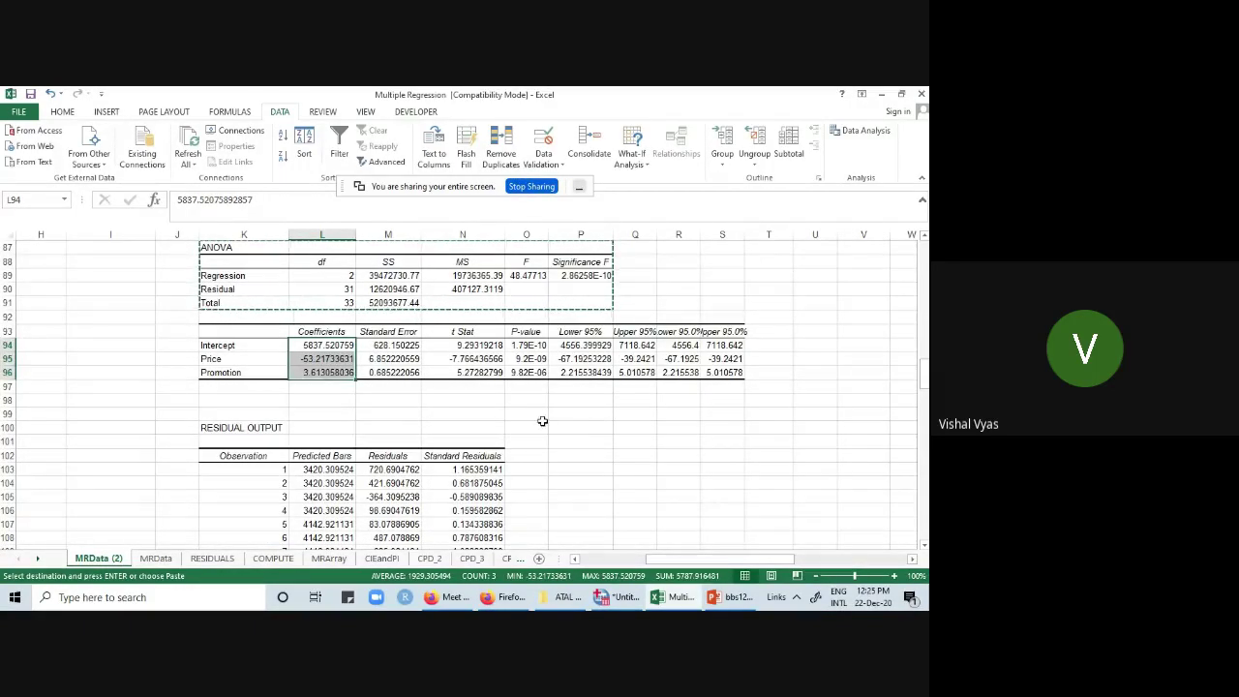
scroll(540, 416, down, 20)
scroll(538, 409, down, 5)
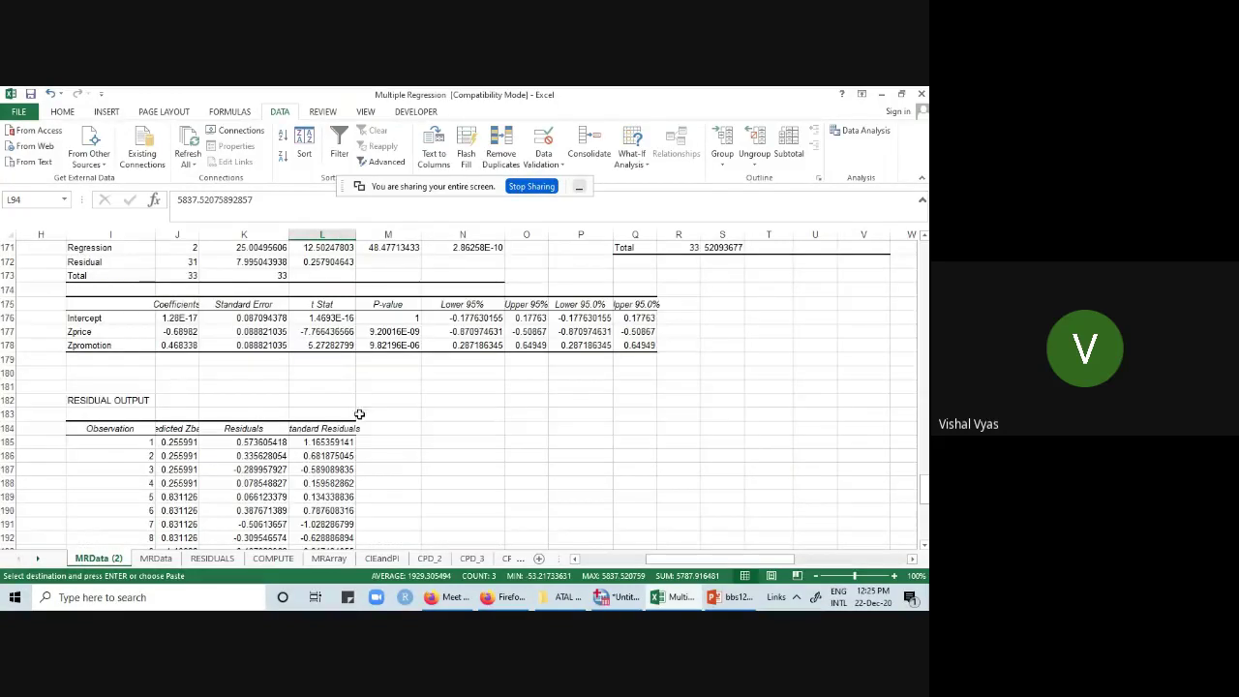
- Examine the standardized Intercept, Zprice and Zpromotion coefficients to judge which predictor has the stronger effect
drag(195, 317, 196, 343)
key(ctrl+v)
drag(191, 318, 193, 345)
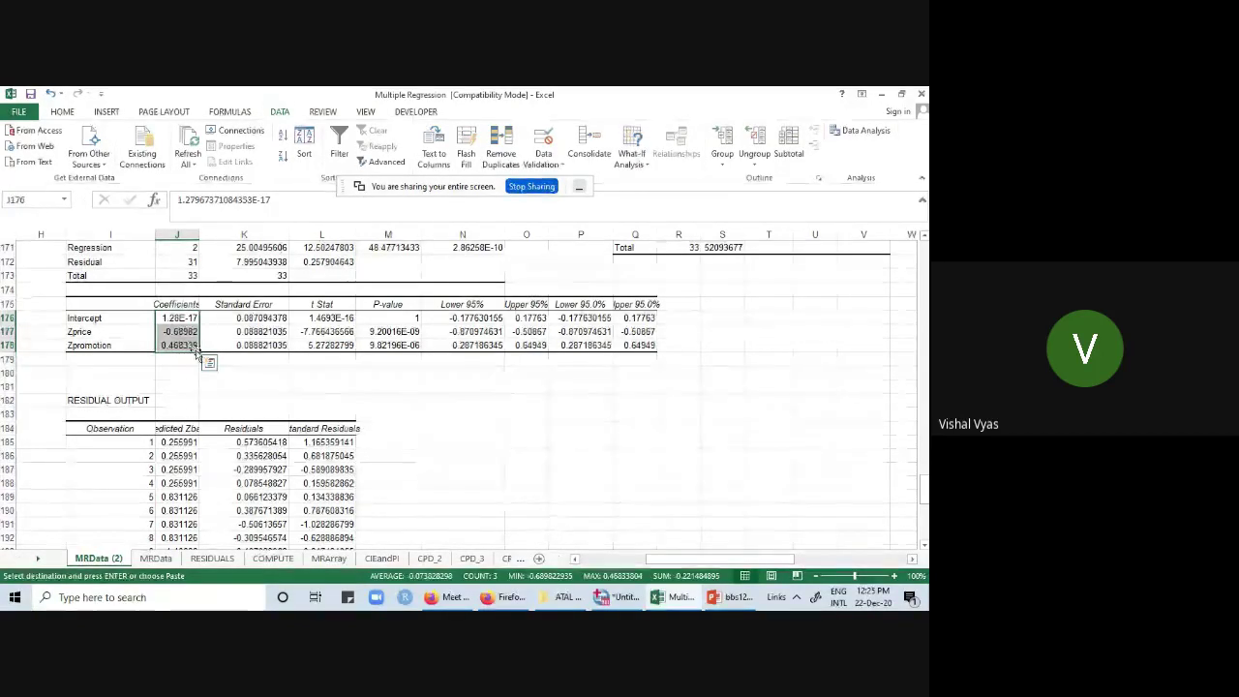
click(186, 373)
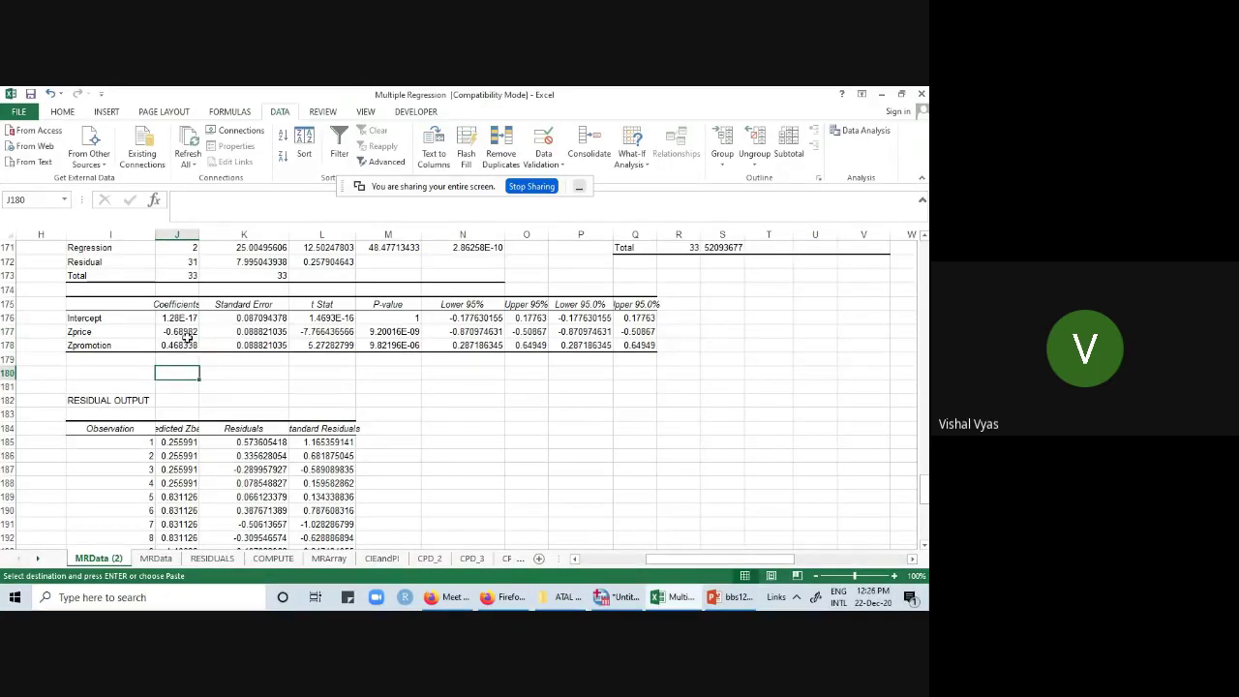
click(187, 333)
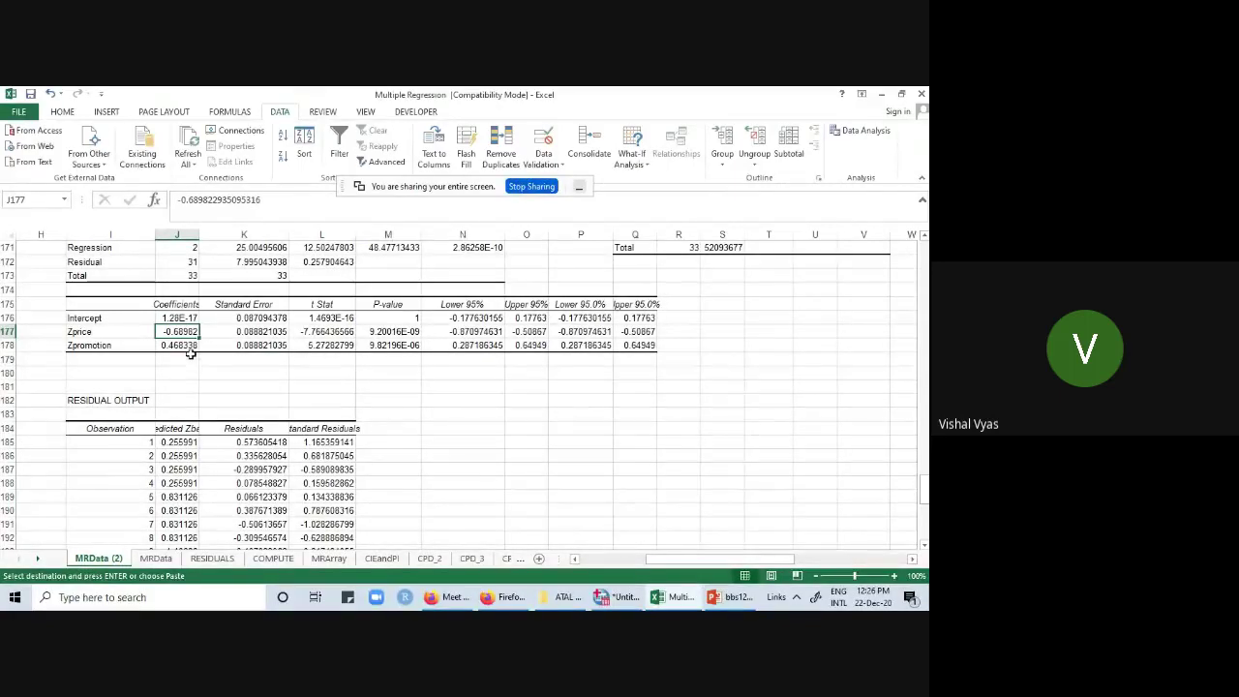
click(190, 346)
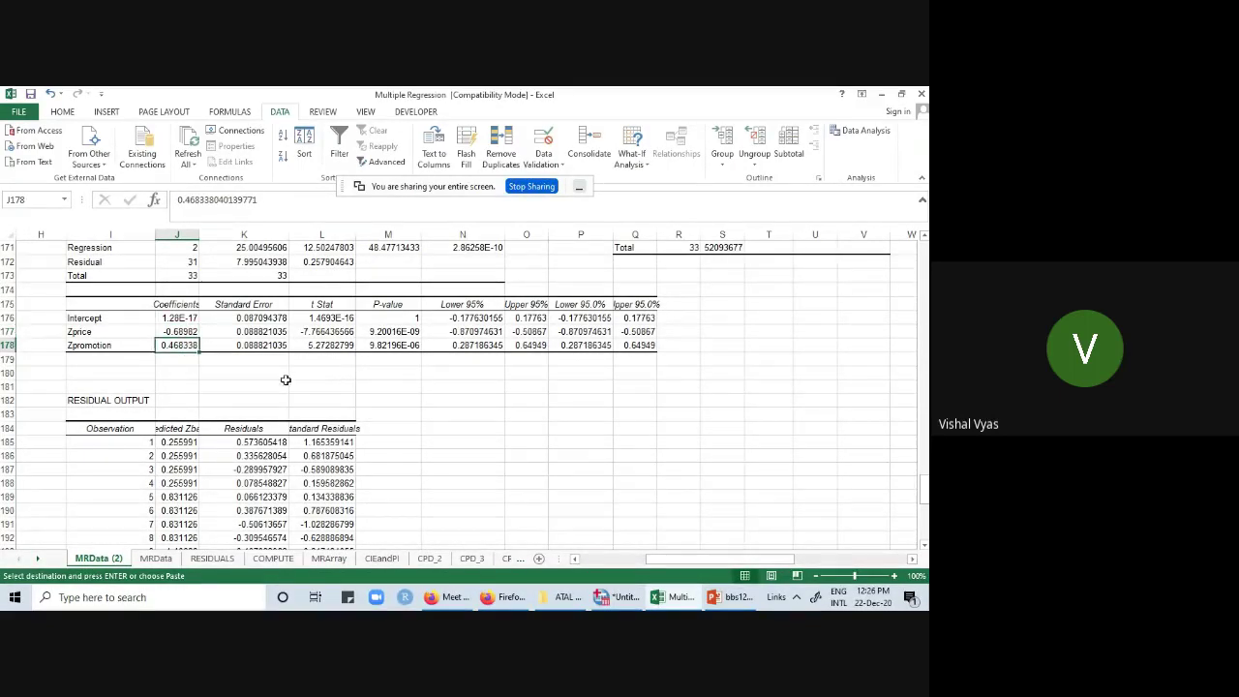
click(186, 331)
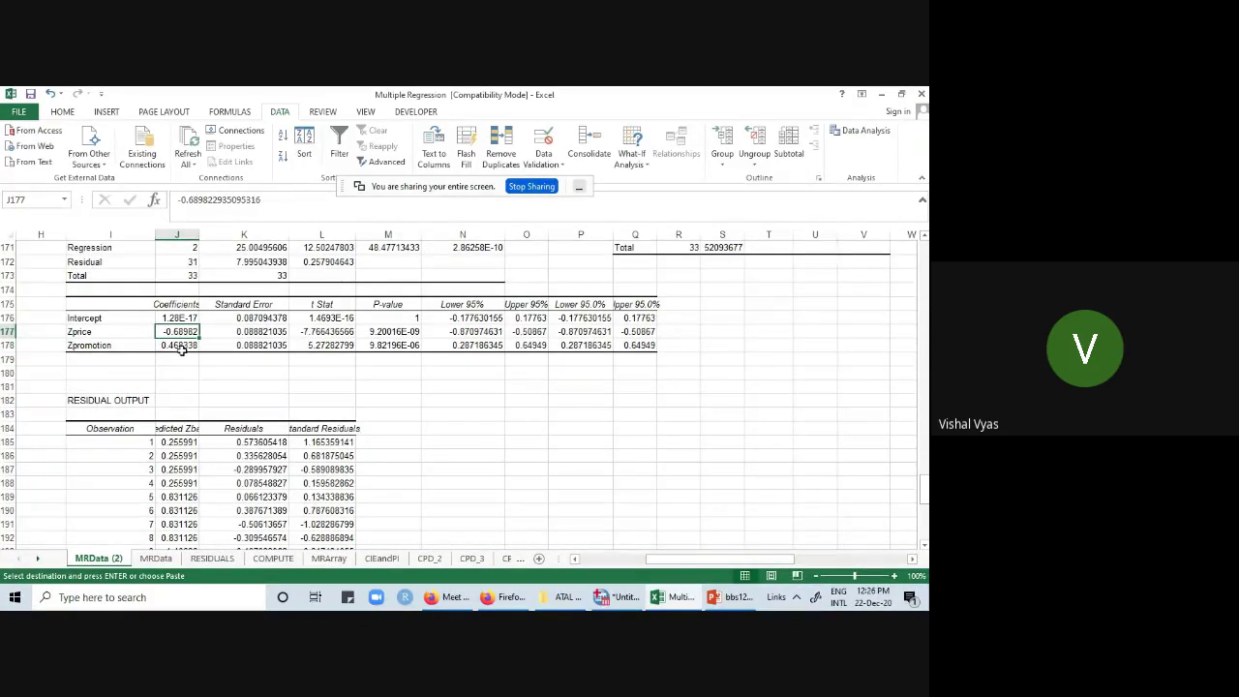
drag(102, 332, 192, 331)
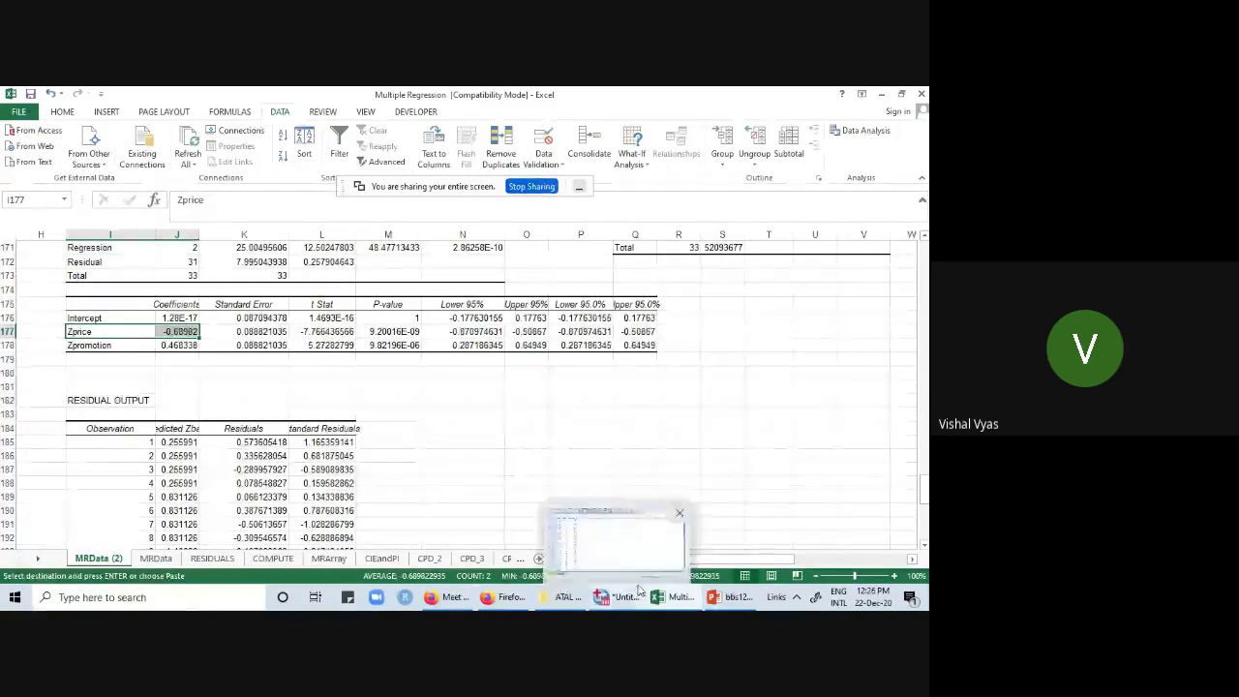
click(746, 400)
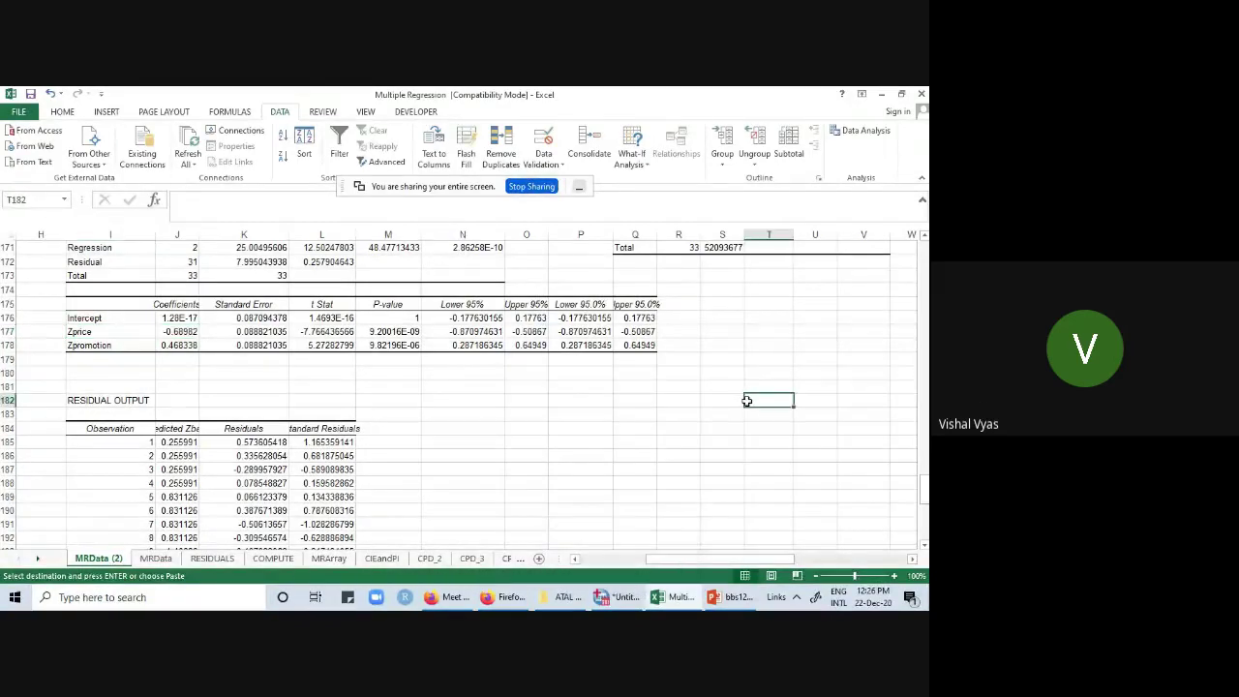
- Switch to the SPSS Statistics dataset and open the Linear Regression analysis for Bars on Price and Promotion
click(620, 597)
click(535, 323)
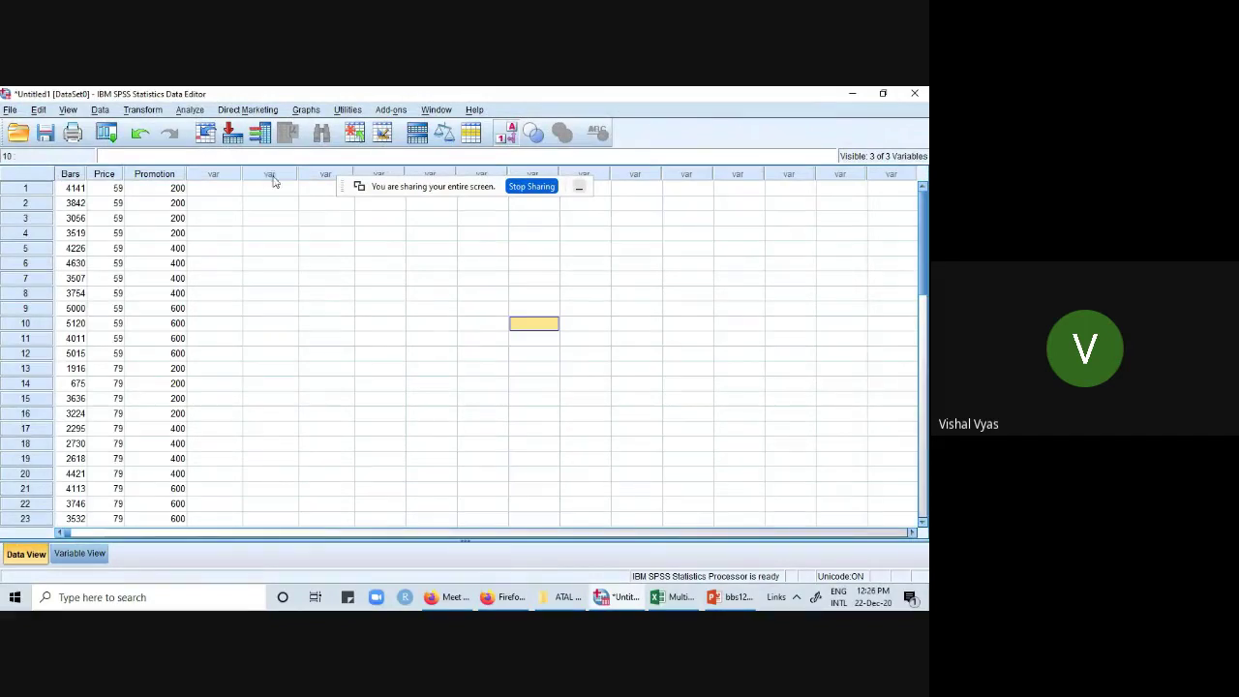
click(190, 110)
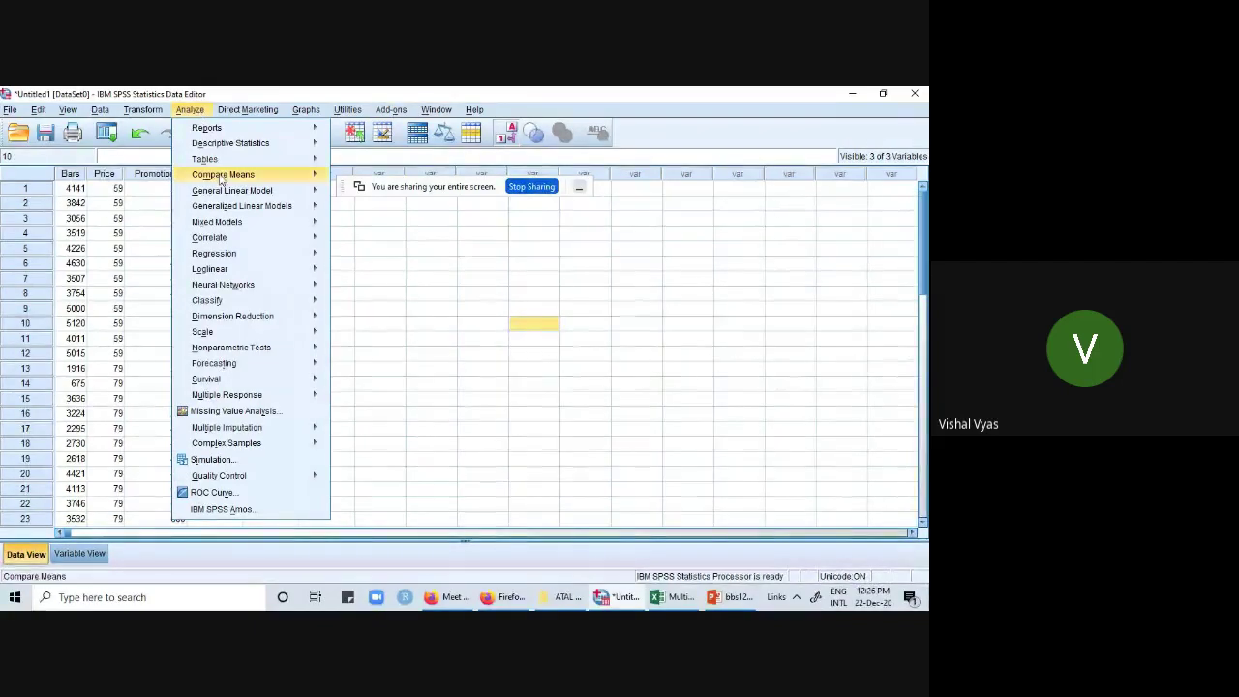
mouse_move(238, 258)
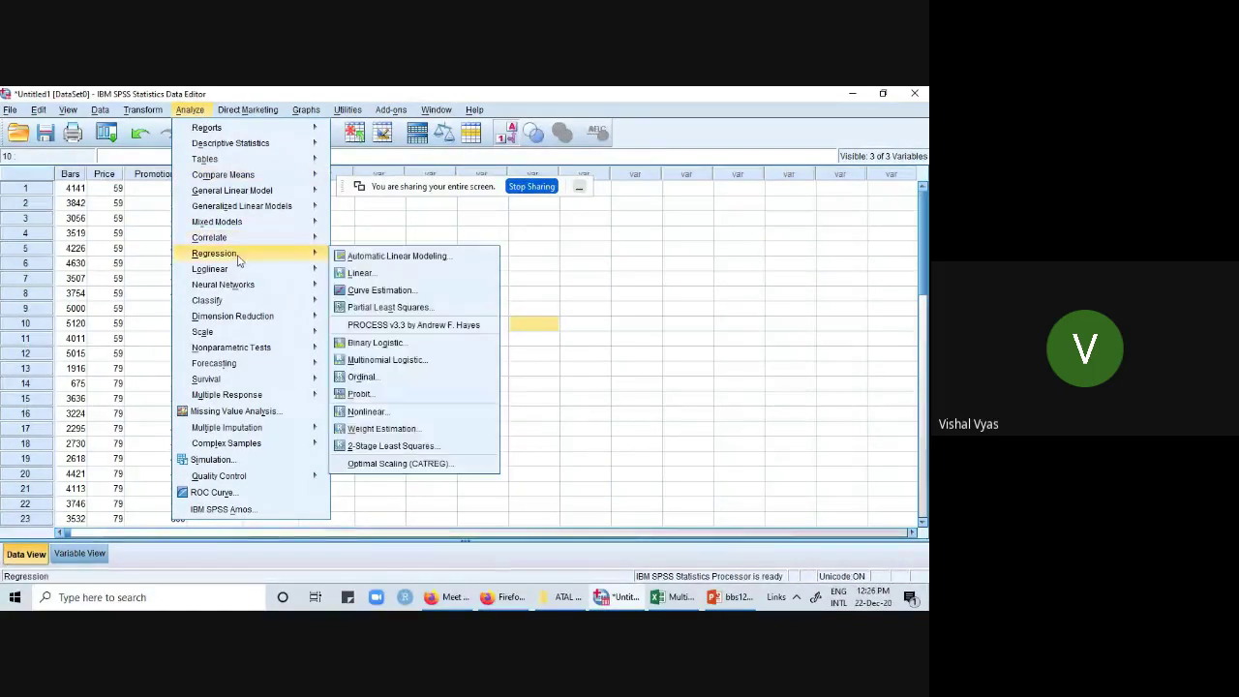
click(374, 279)
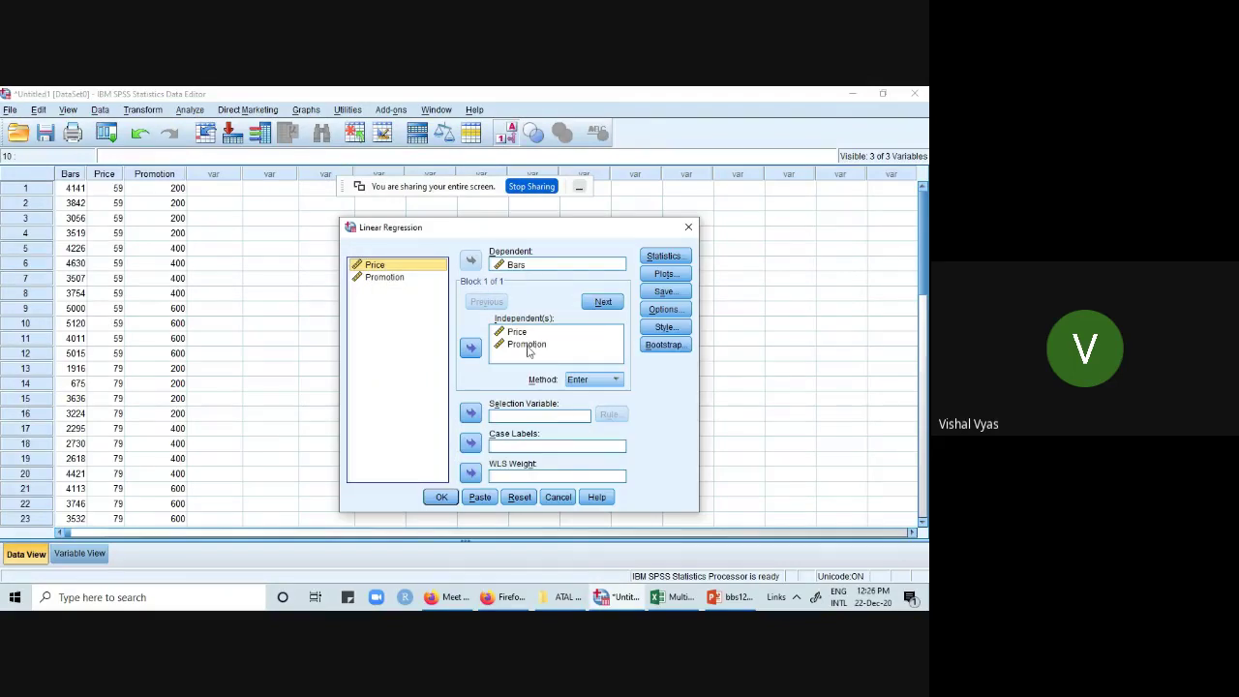
- Review the regression's Statistics and Plots settings, including confidence intervals, collinearity diagnostics, Durbin-Watson and the standardized residual plots, and accept them
click(665, 256)
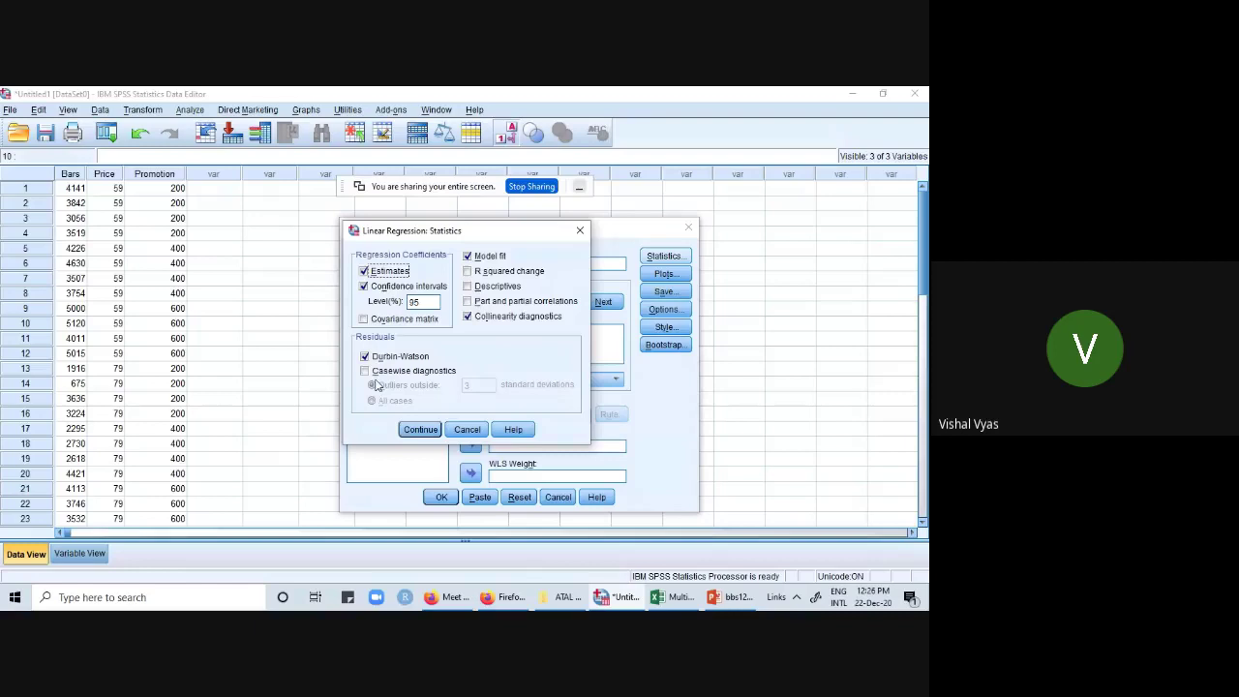
click(419, 429)
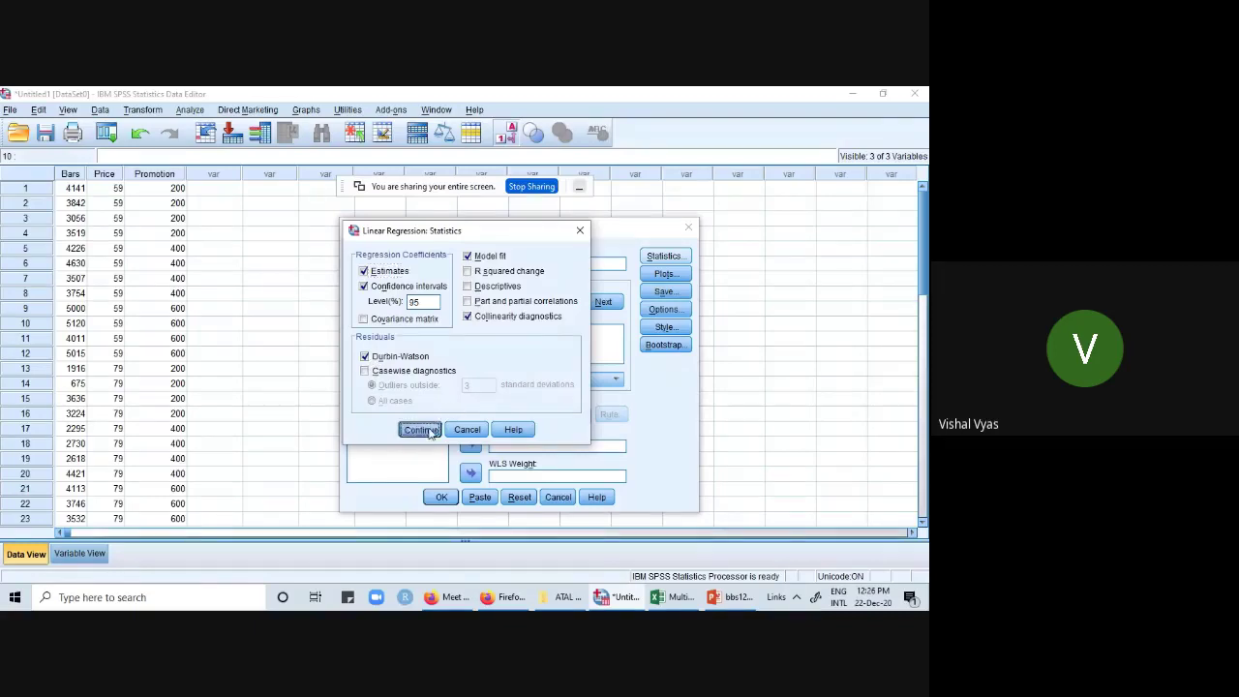
click(665, 273)
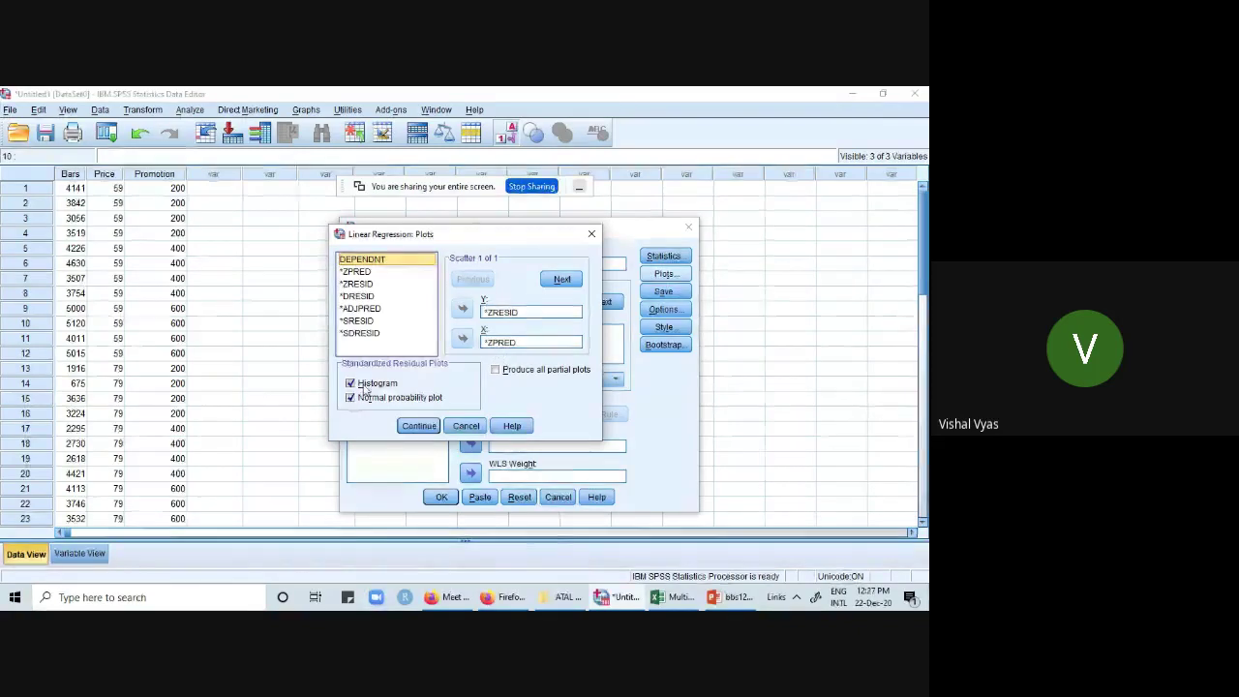
click(419, 426)
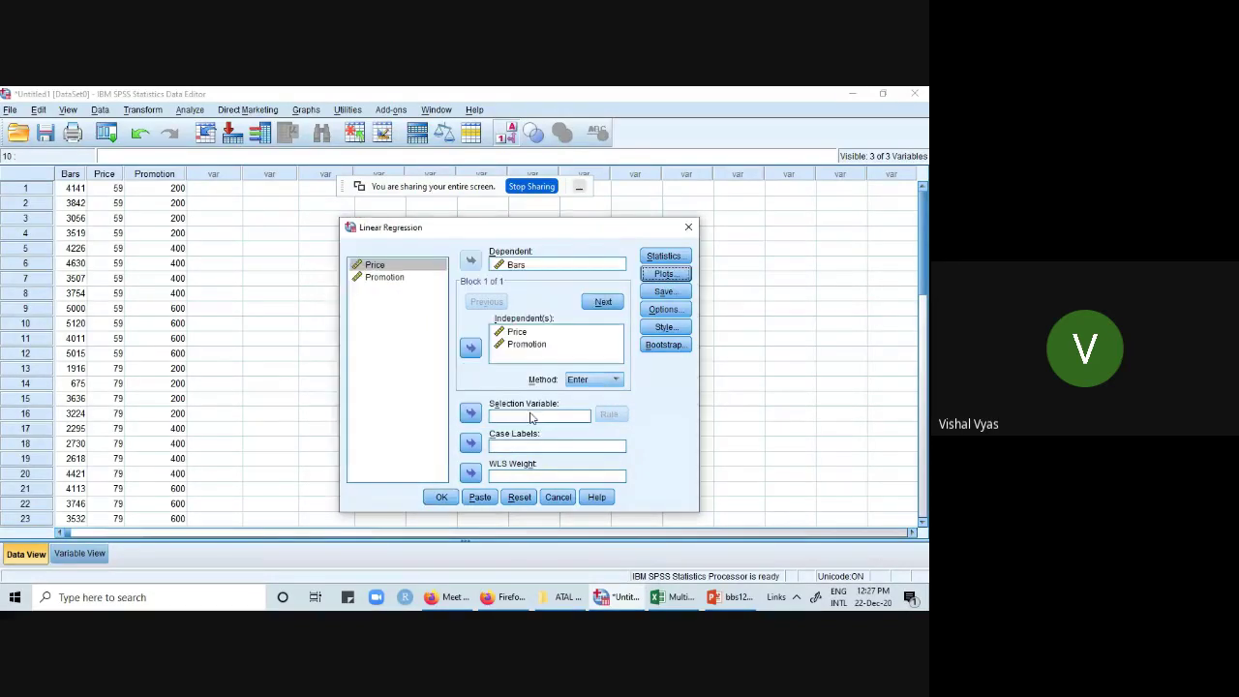
- Set the regression to save unstandardized and standardized predicted values and residuals, plus Mahalanobis, Cook's and leverage values
click(665, 292)
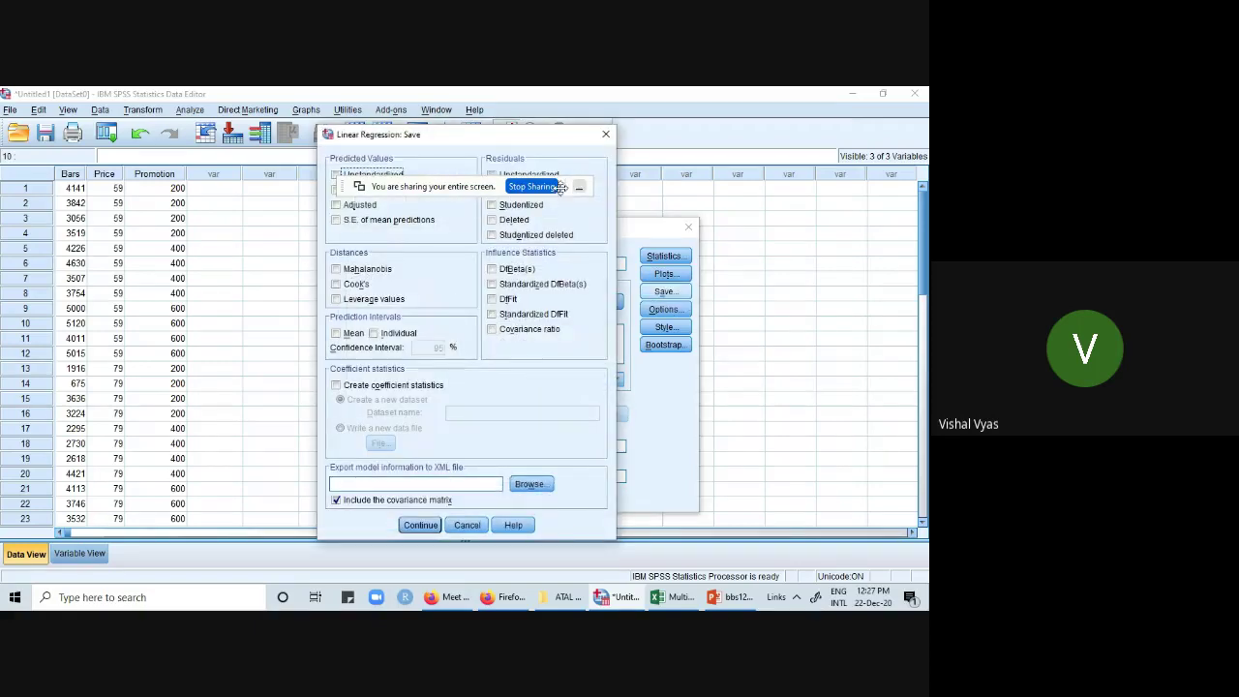
drag(475, 188, 257, 109)
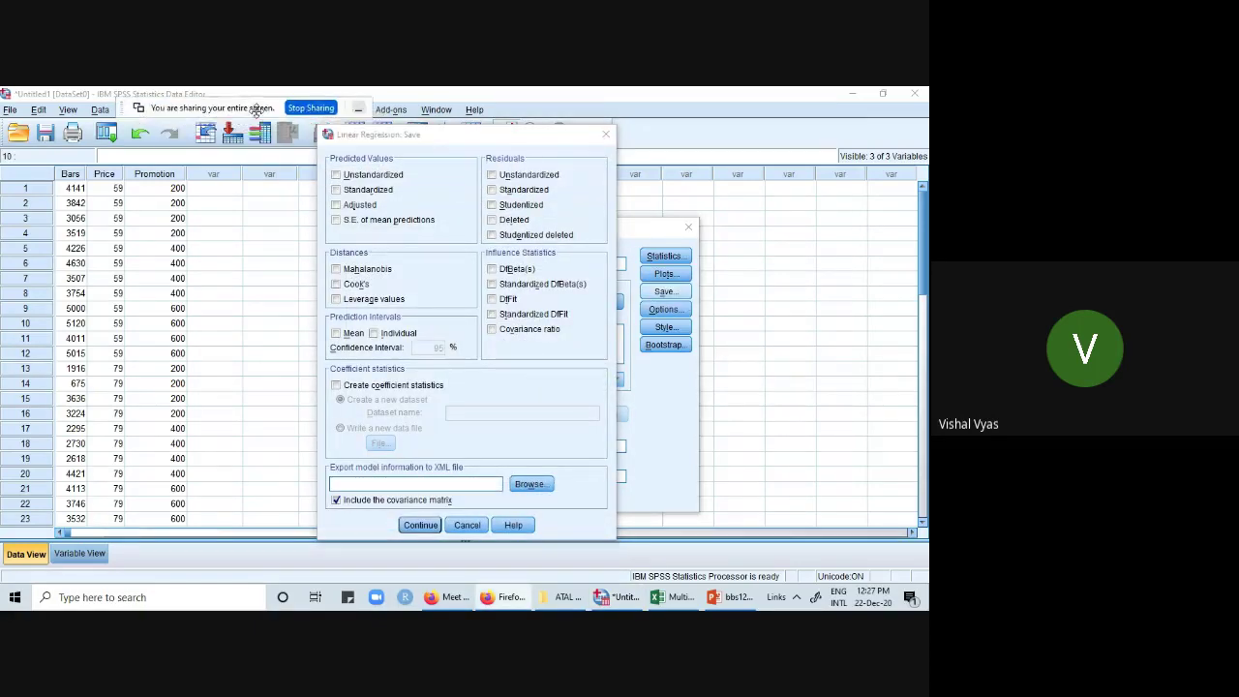
click(337, 175)
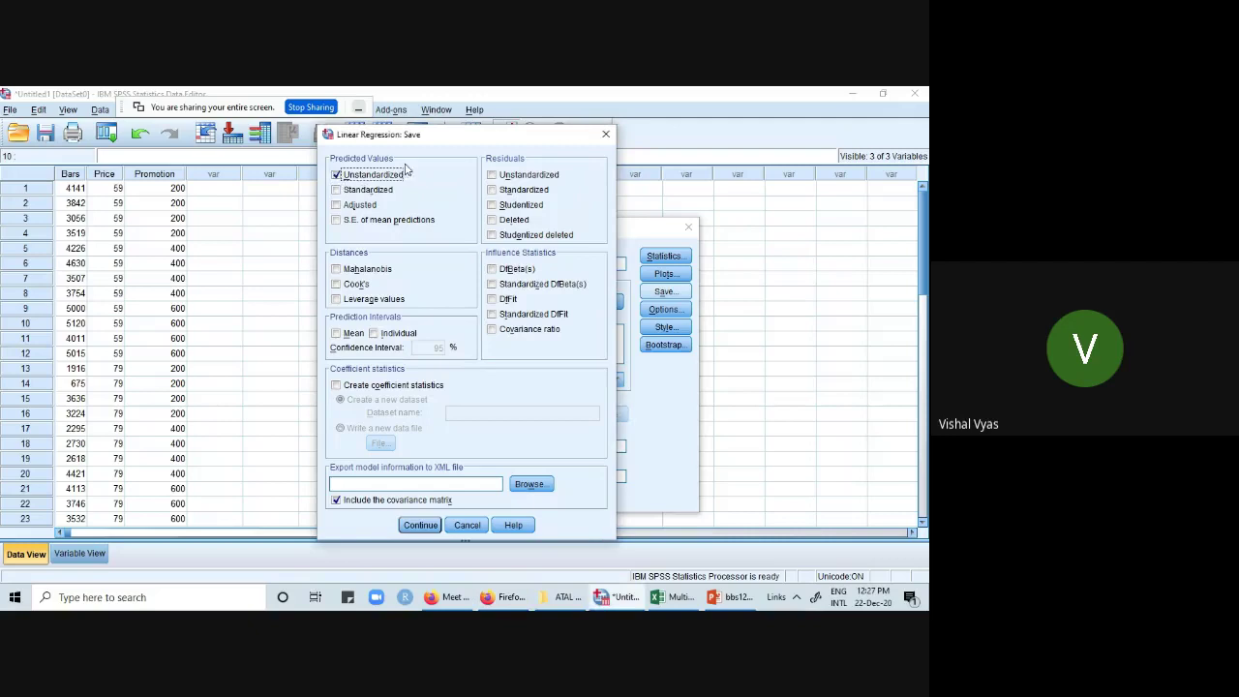
click(390, 193)
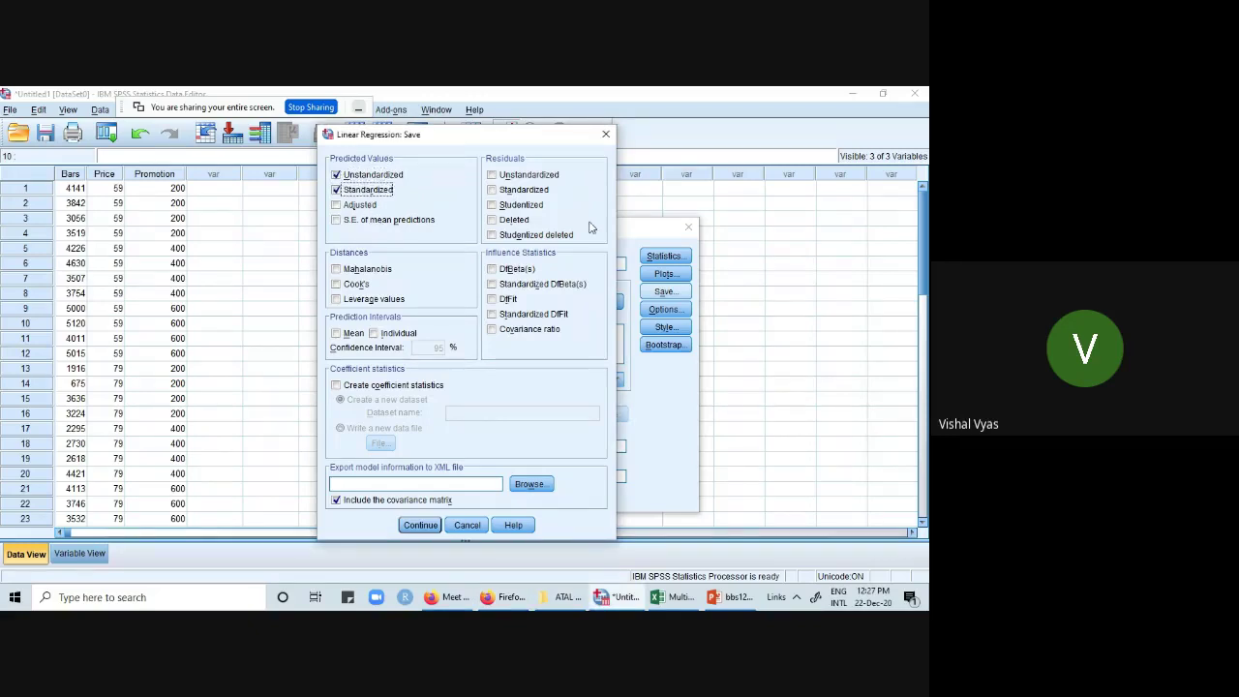
click(530, 176)
click(510, 192)
click(366, 269)
click(357, 285)
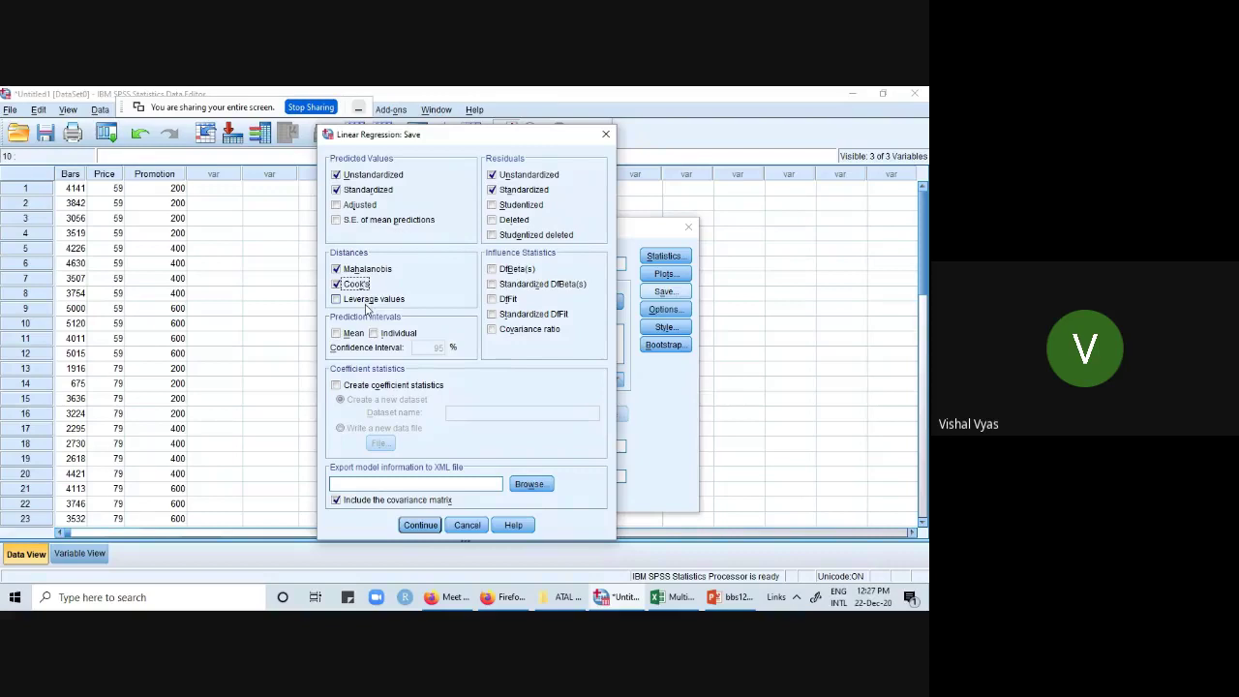
click(369, 301)
click(421, 524)
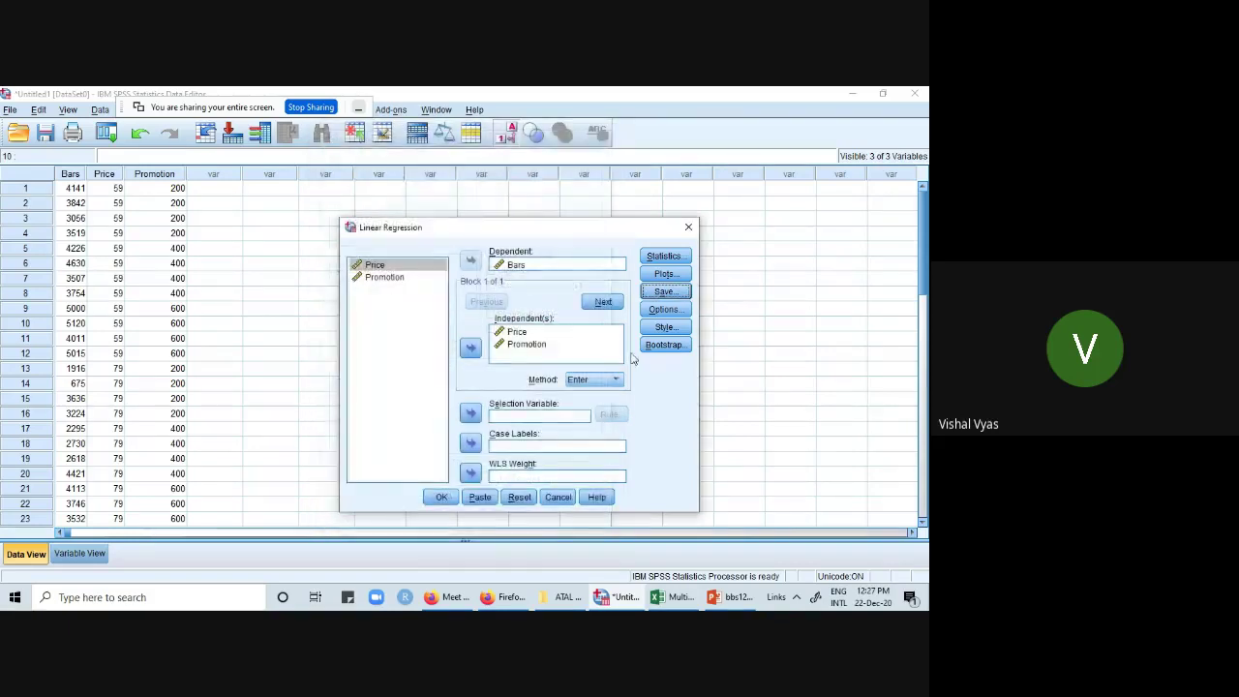
- Accept the existing regression options and run the linear regression of Bars on Price and Promotion
click(664, 309)
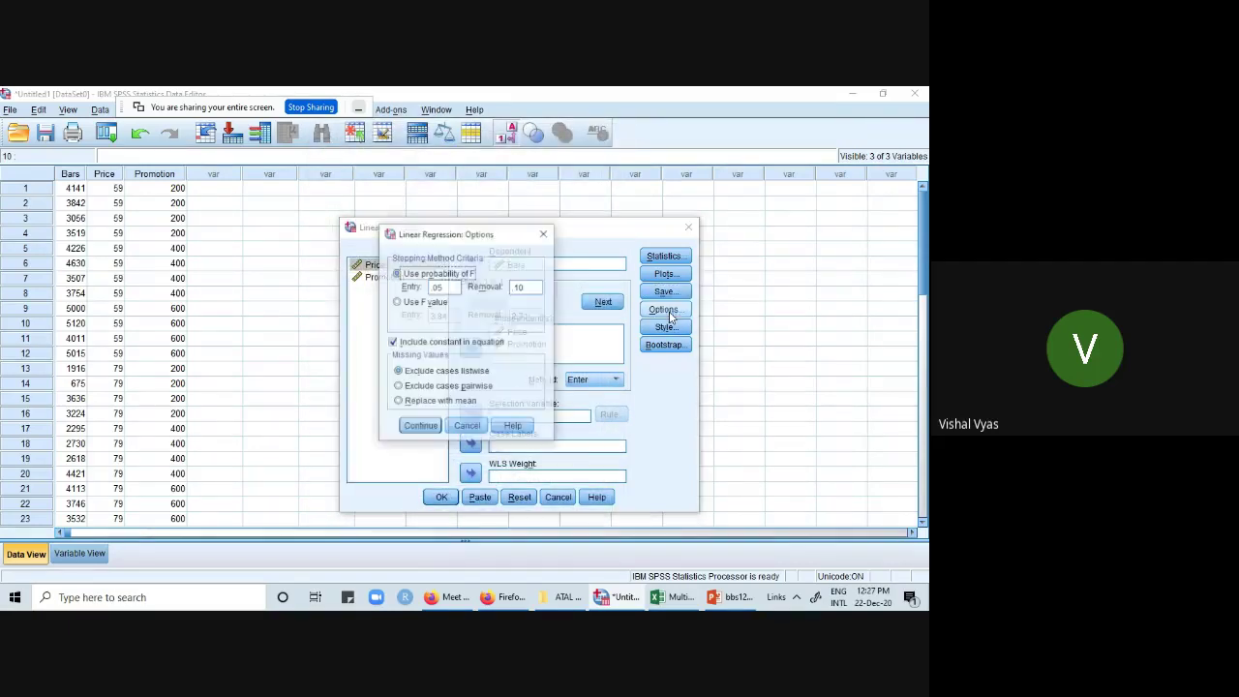
click(421, 426)
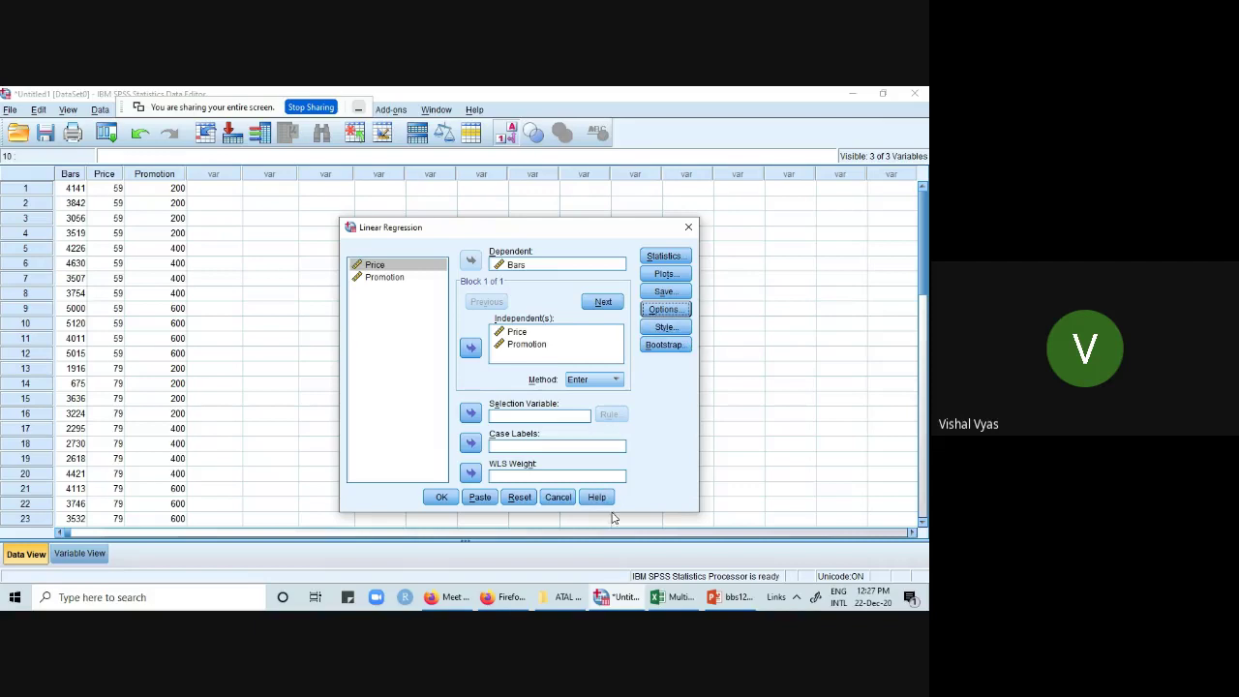
click(441, 498)
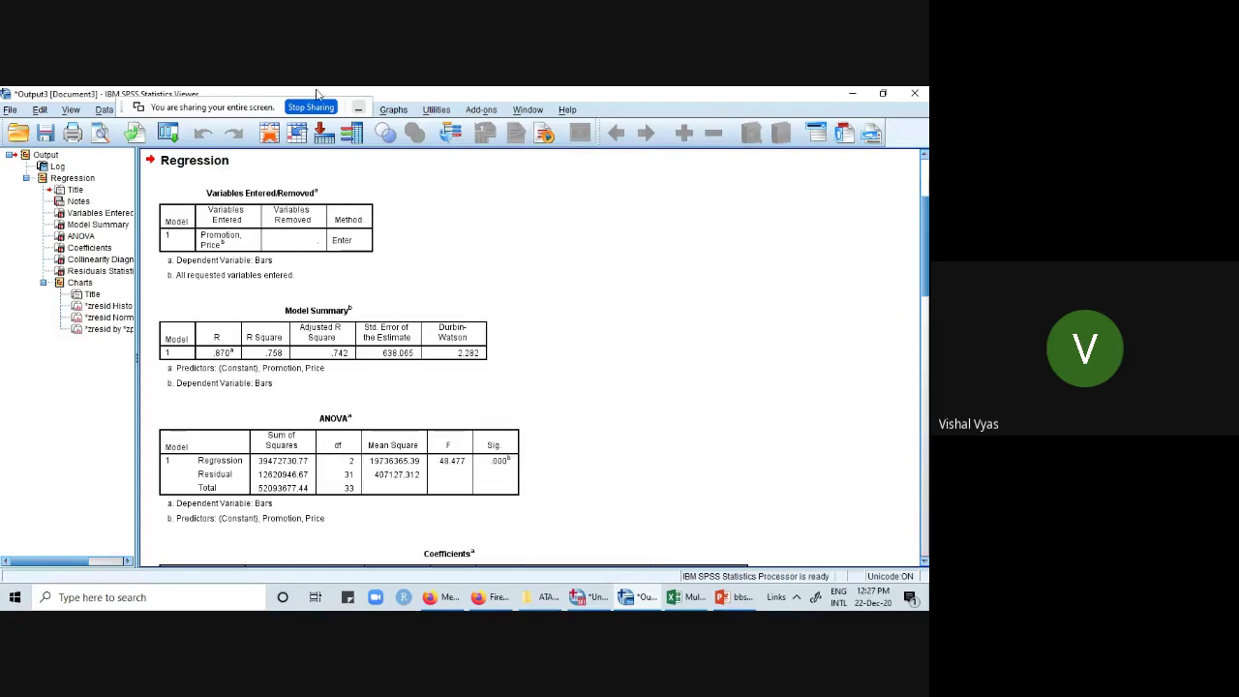
- Examine the Model Summary, ANOVA and Coefficients tables in the regression output
click(472, 380)
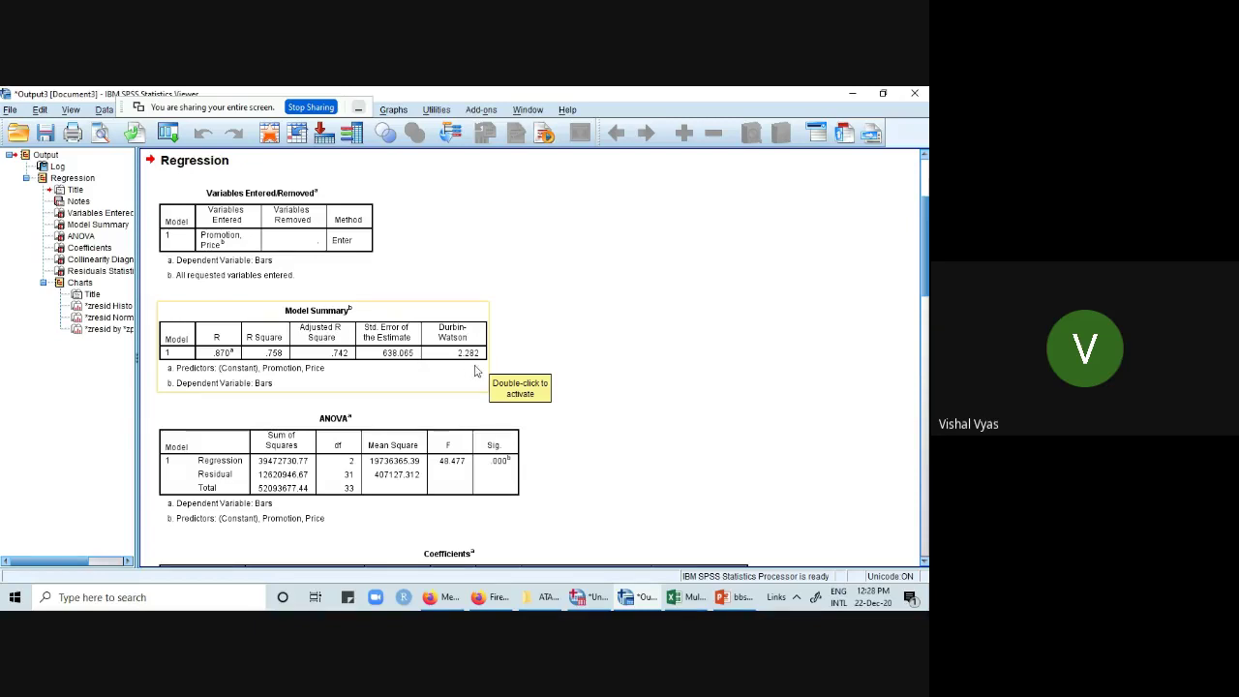
scroll(552, 382, down, 3)
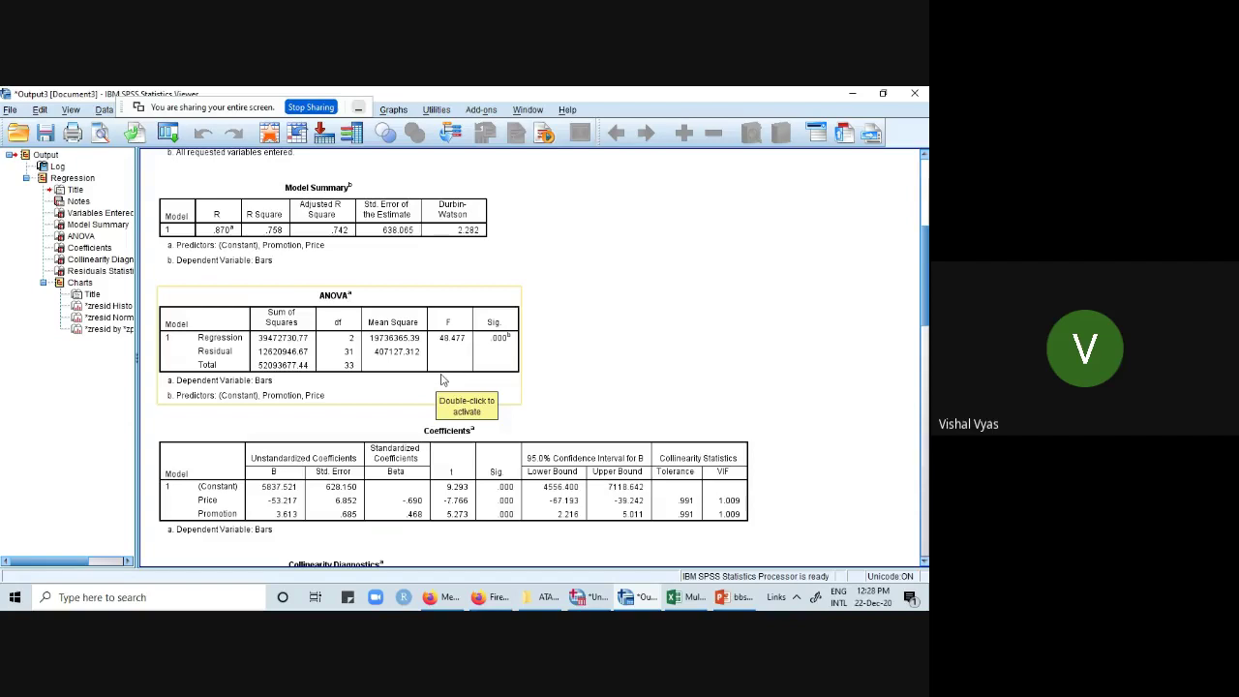
scroll(603, 380, down, 2)
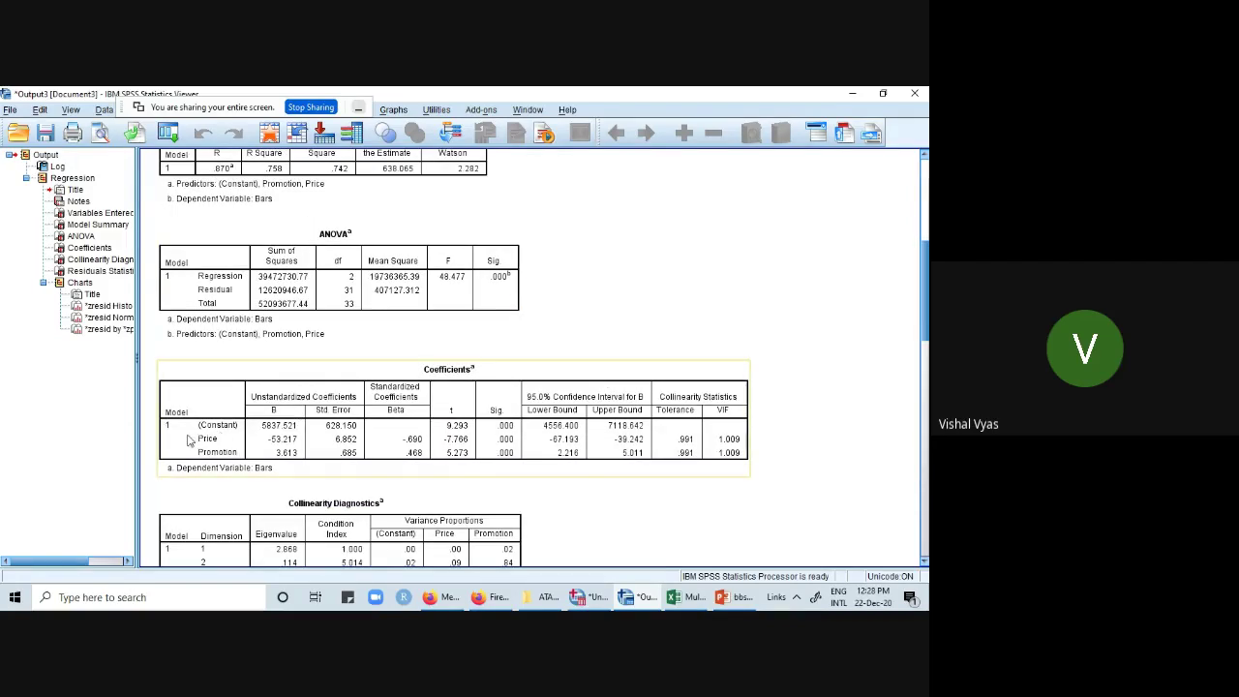